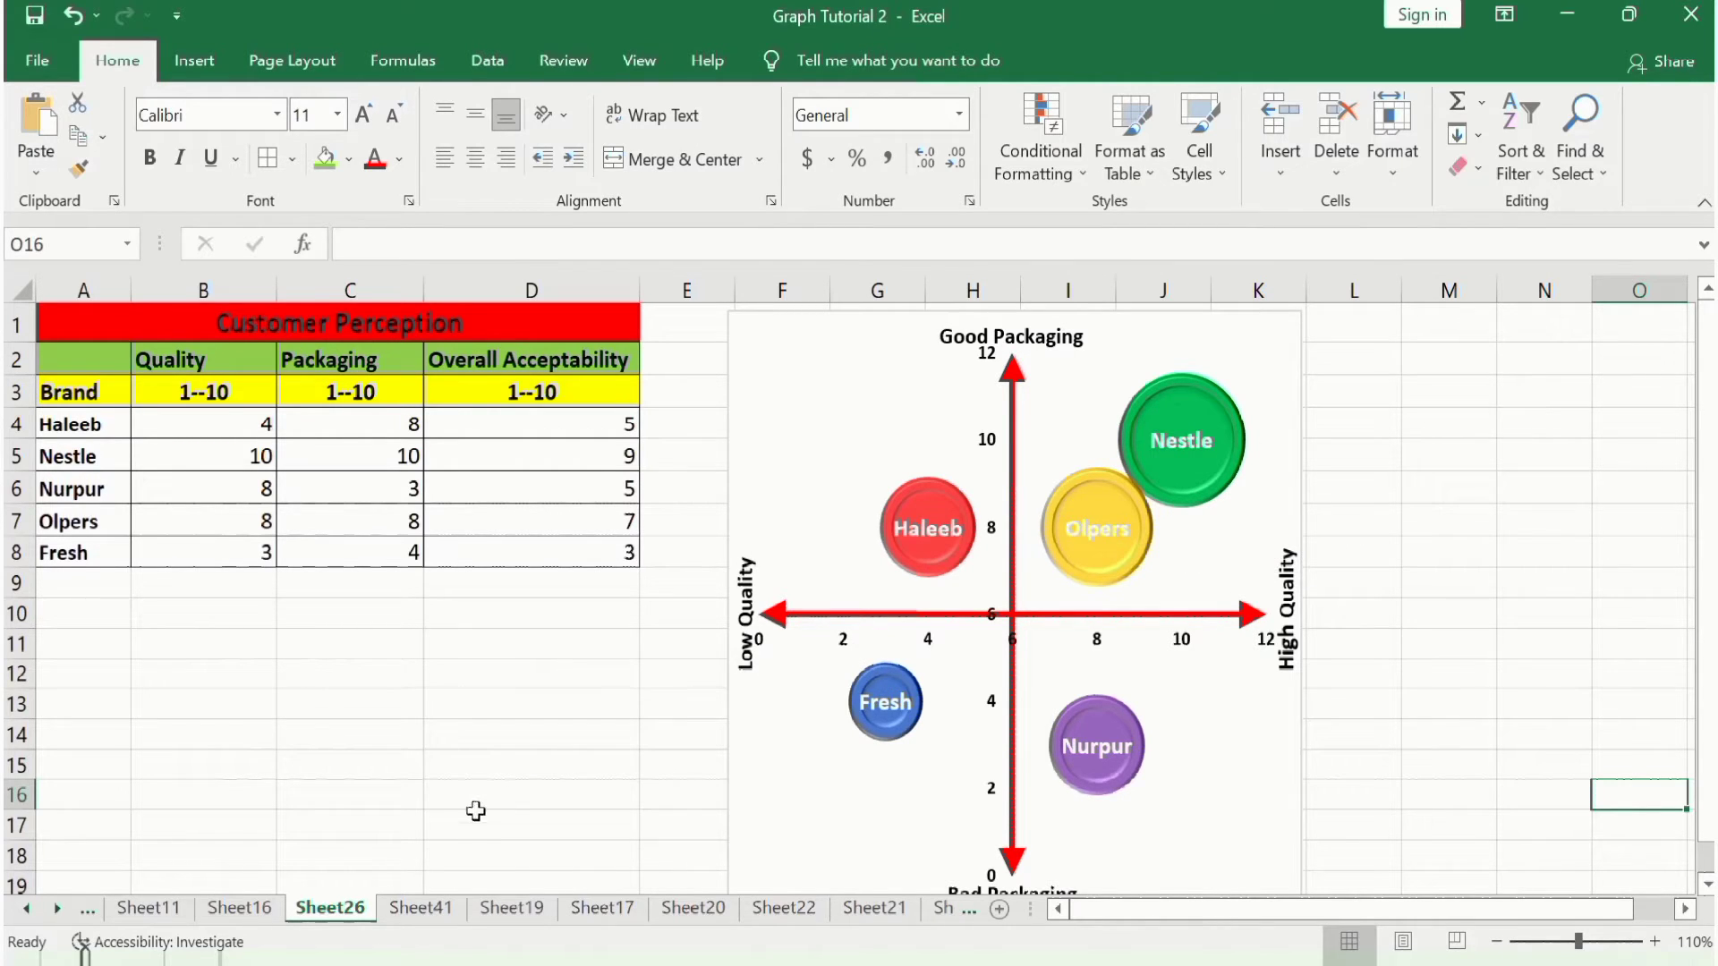
Switch to Sheet41 and select empty cell F4 outside the Customer Perception table
{"action": "left_click", "coordinate": [421, 909]}
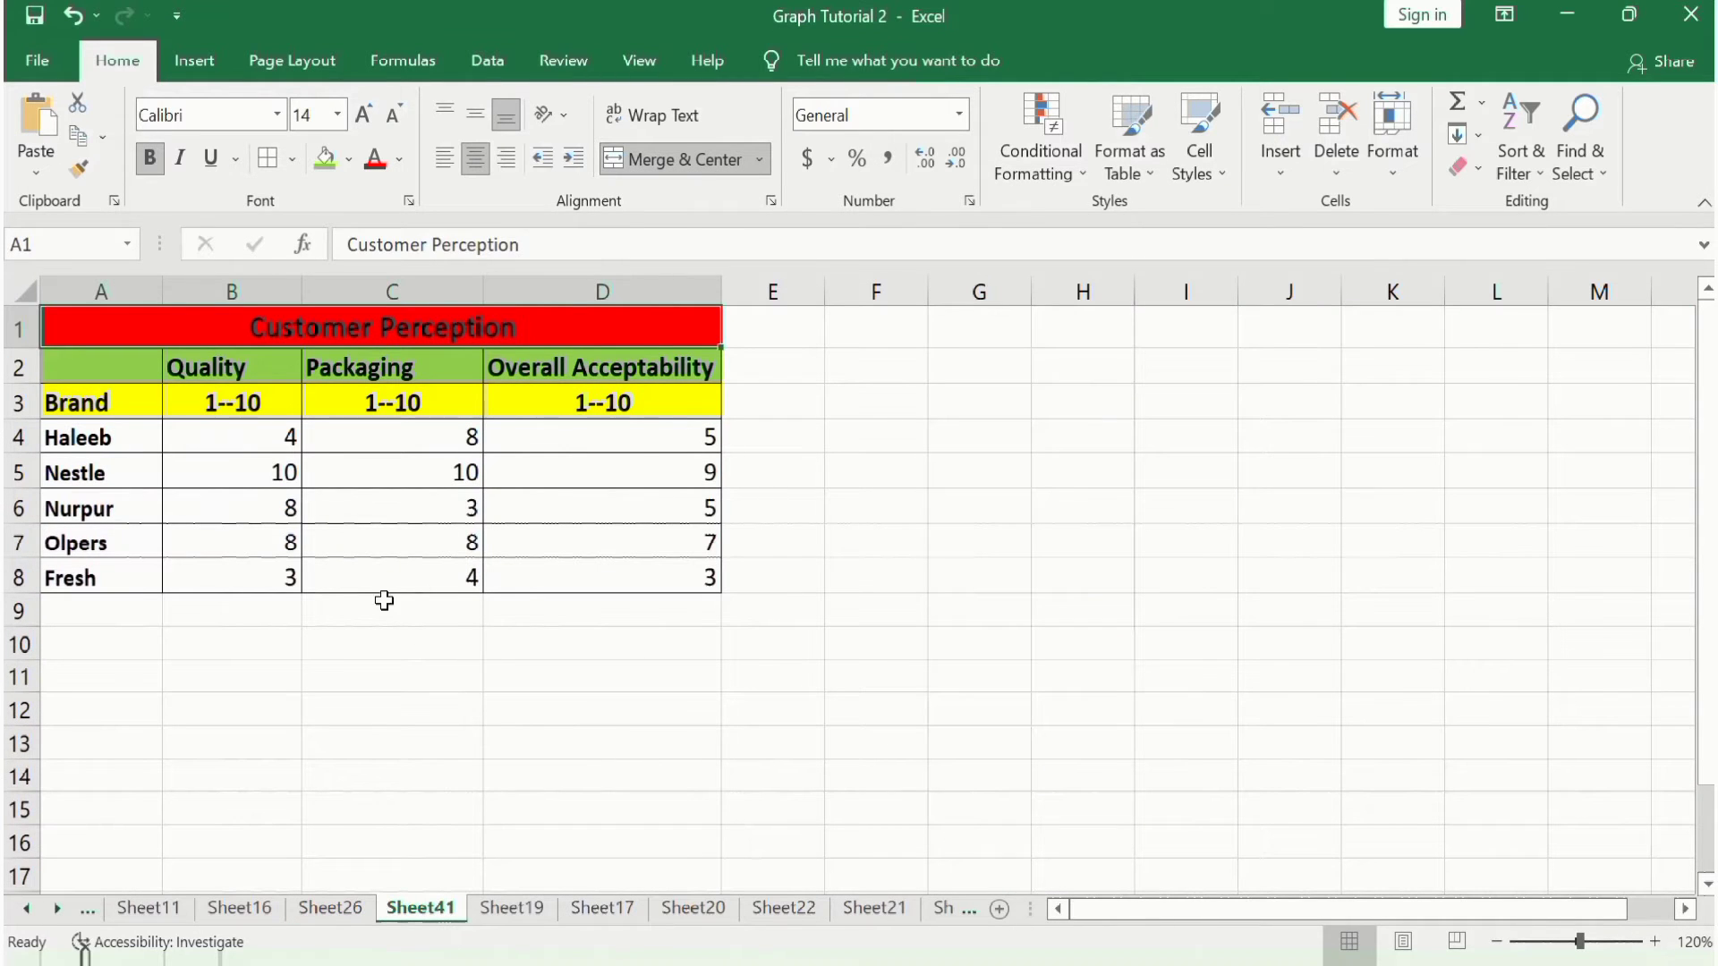
{"action": "left_click", "coordinate": [195, 64]}
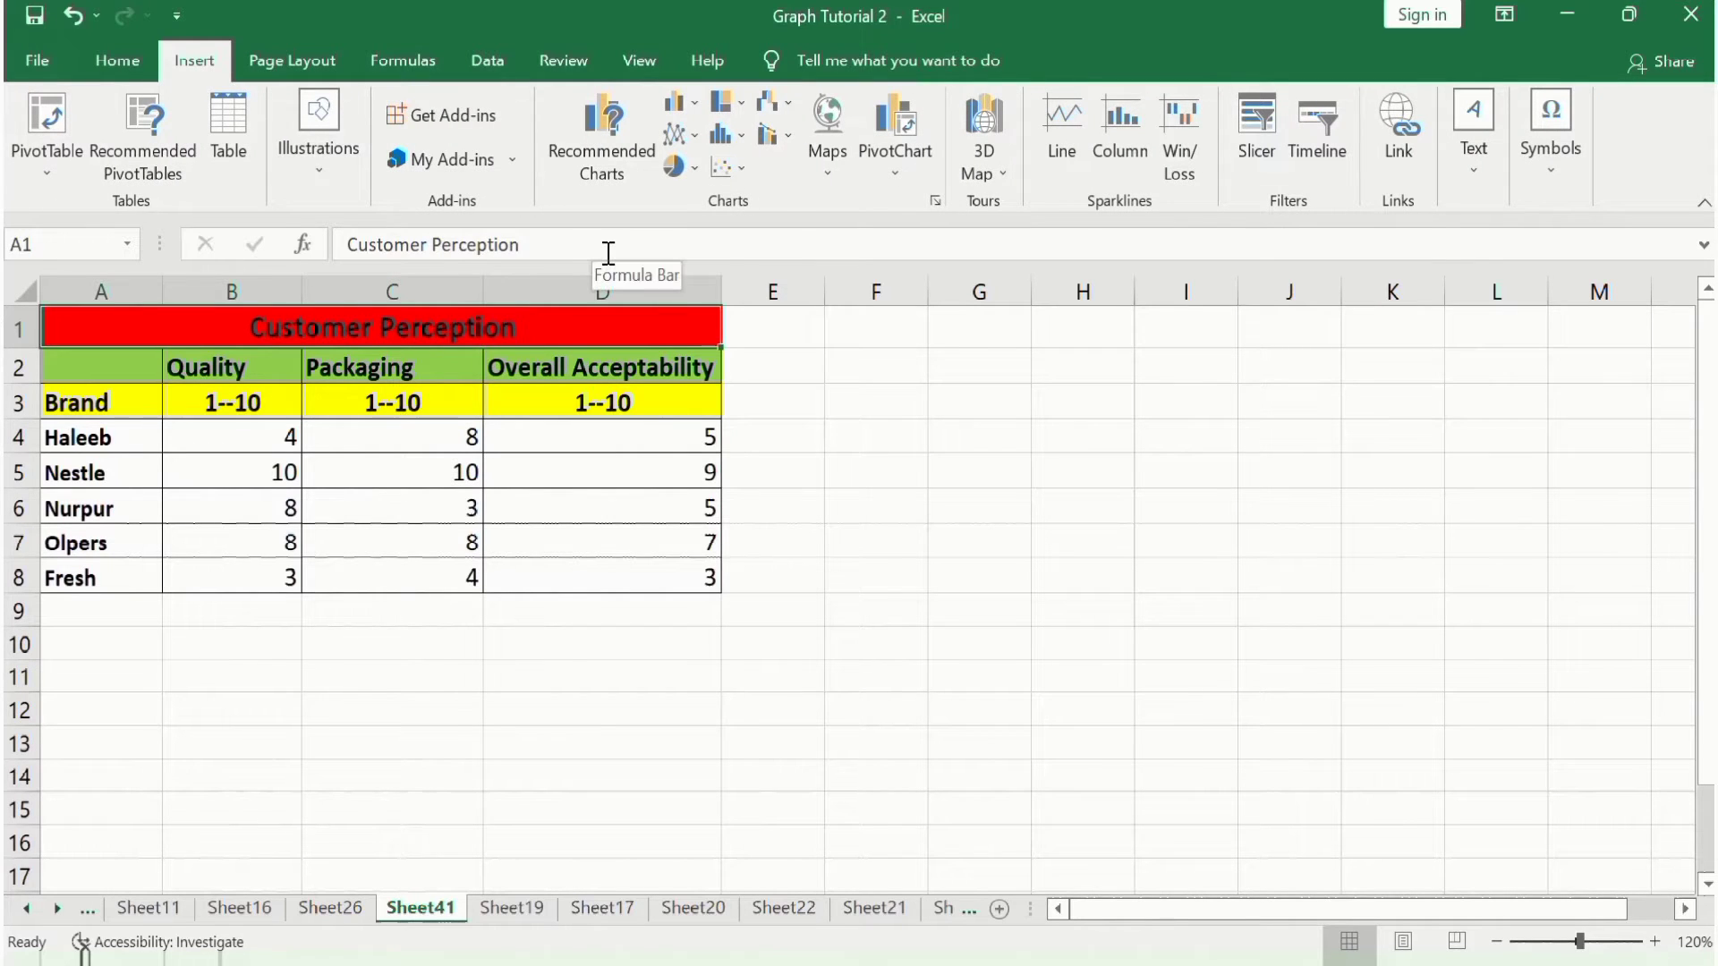
{"action": "left_click", "coordinate": [747, 169]}
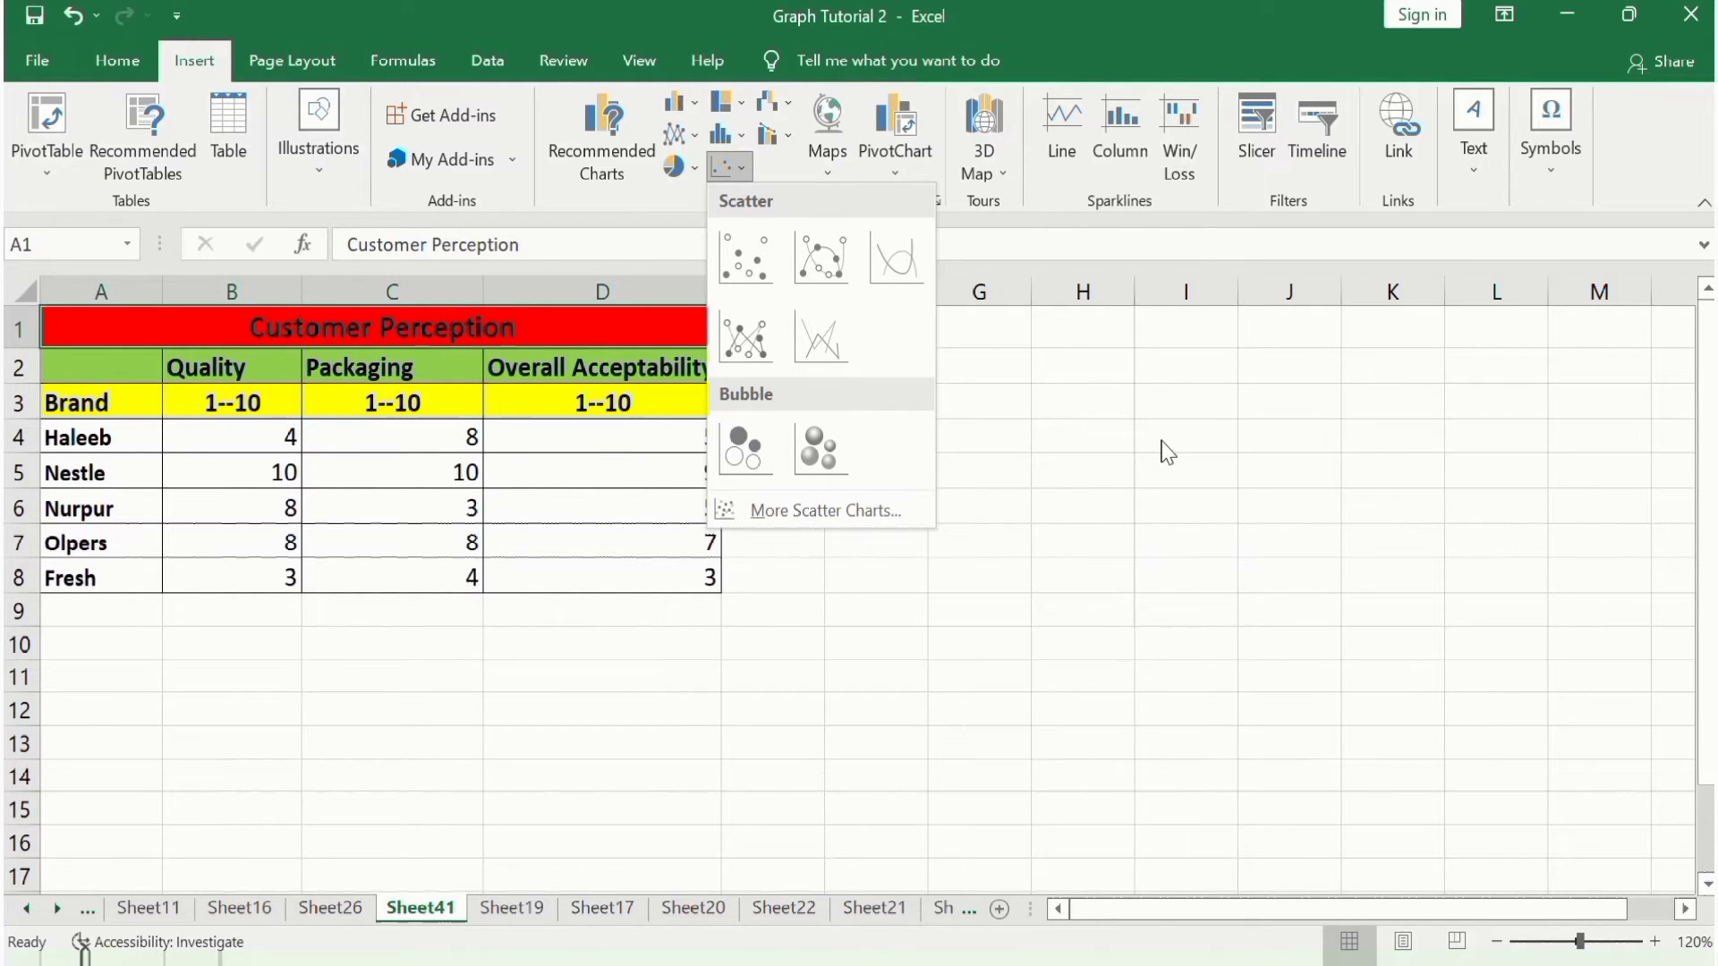
{"action": "left_click", "coordinate": [1168, 452]}
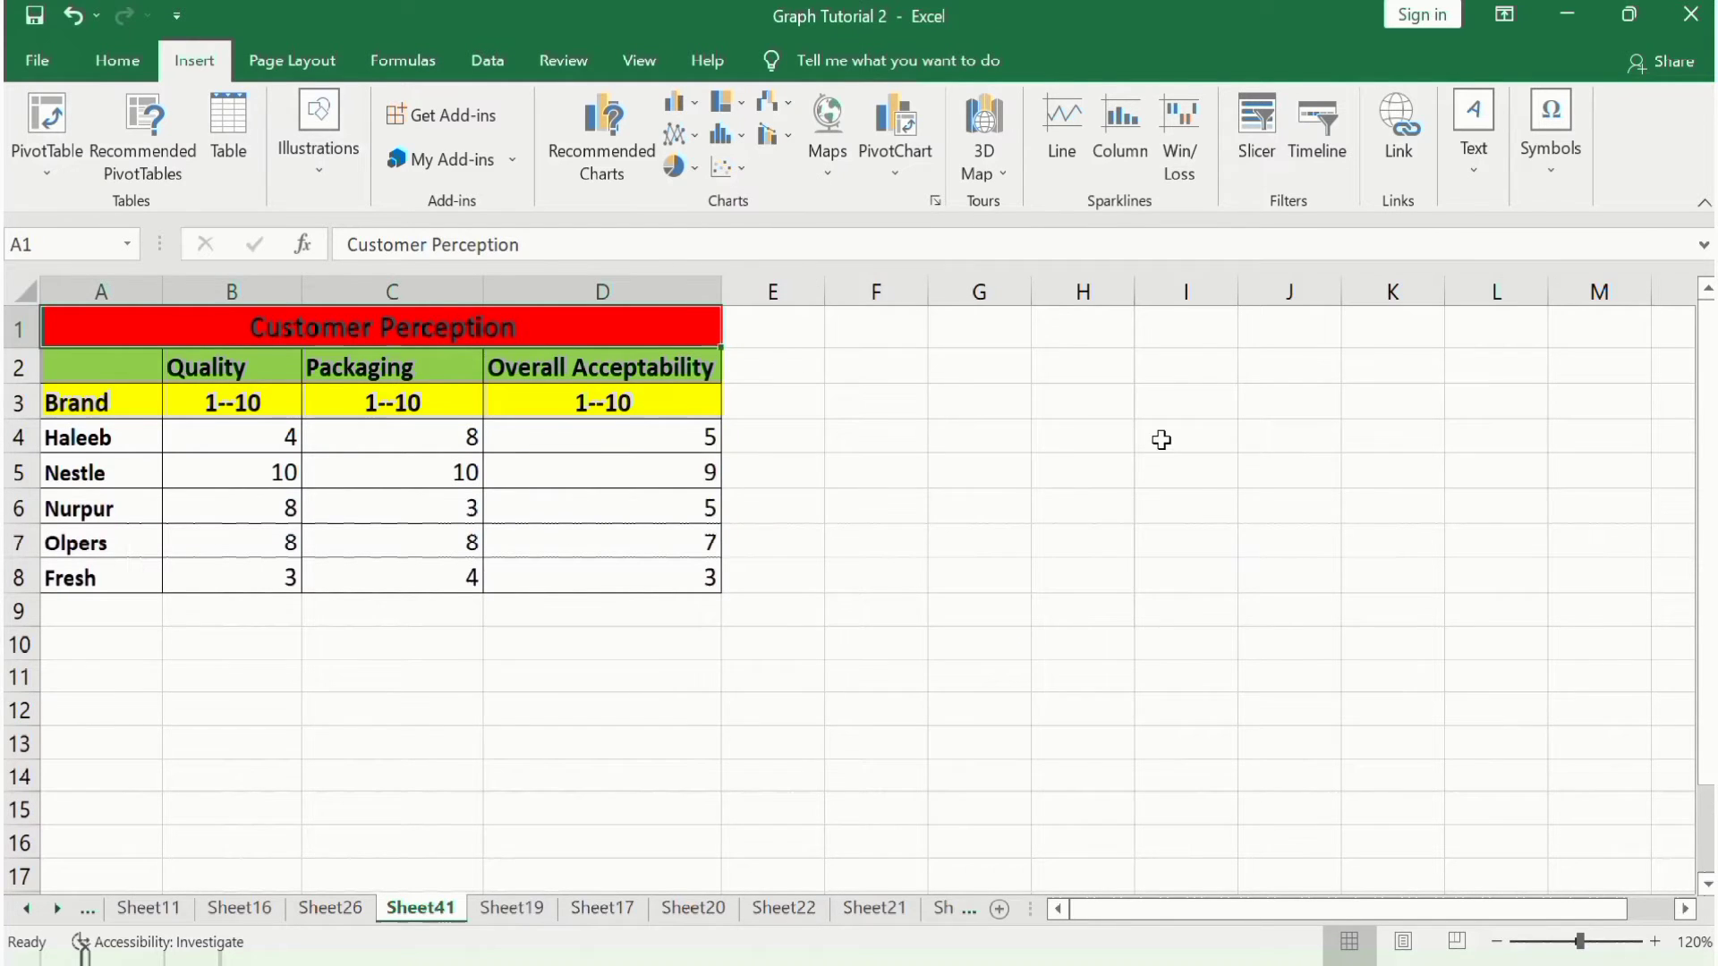
{"action": "left_click", "coordinate": [880, 436]}
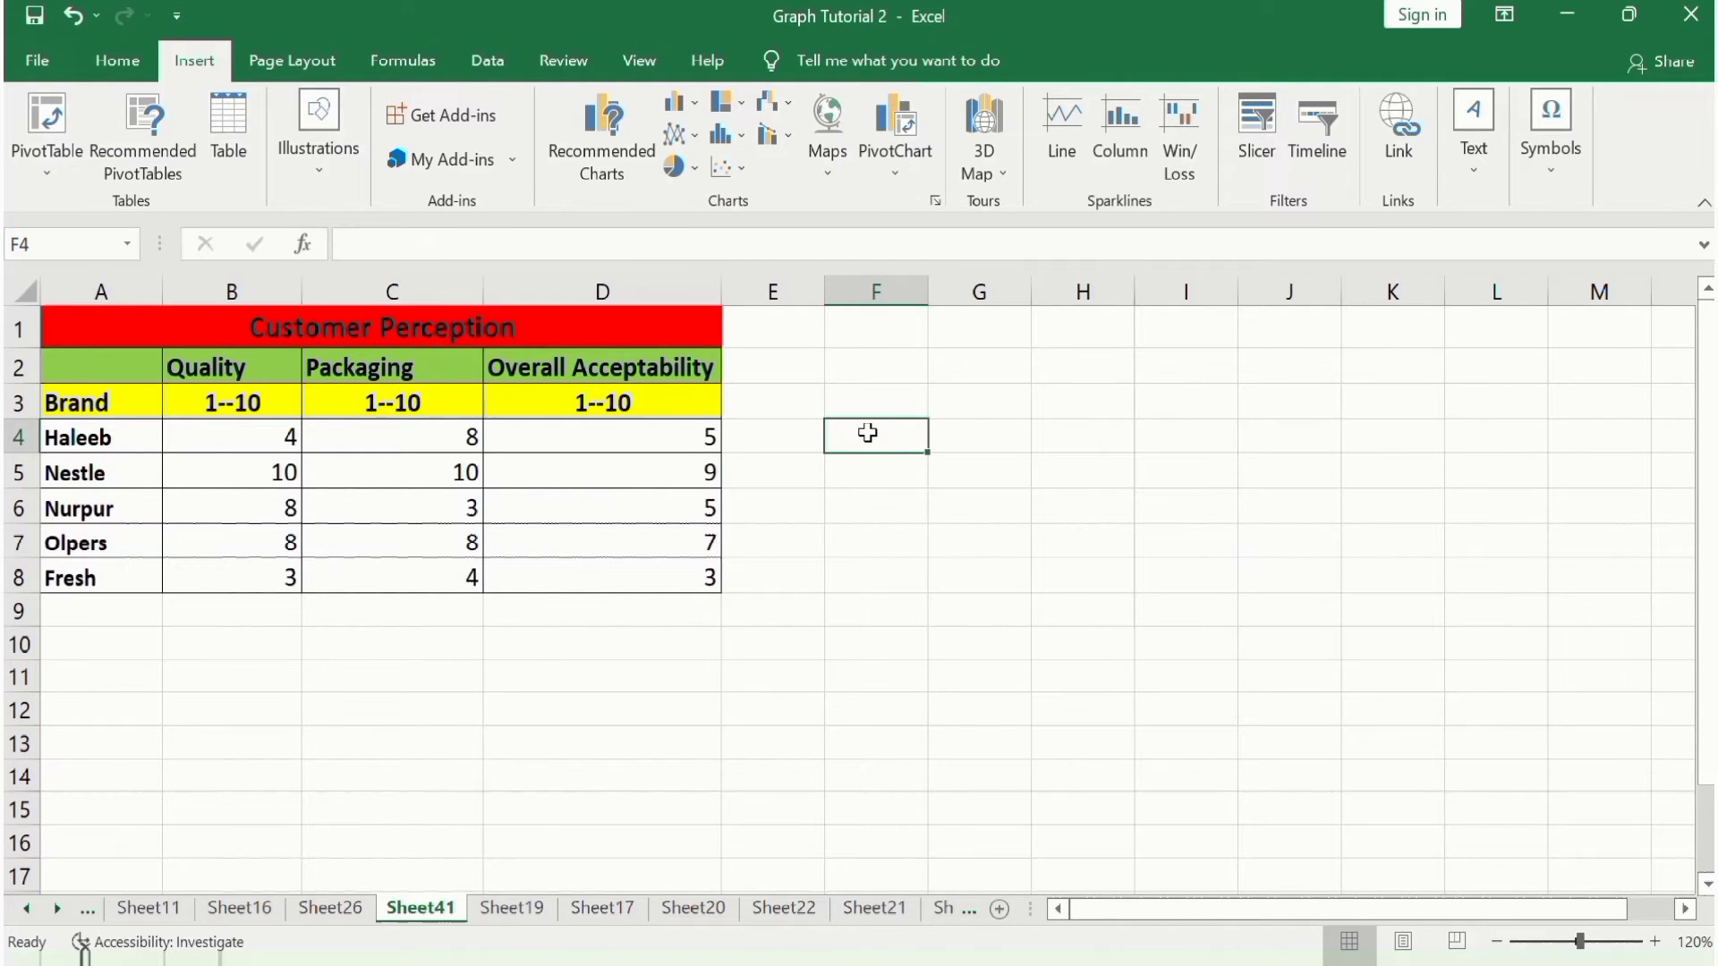
Insert a blank bubble chart and move it beside the data table, starting in column E
{"action": "left_click", "coordinate": [743, 174]}
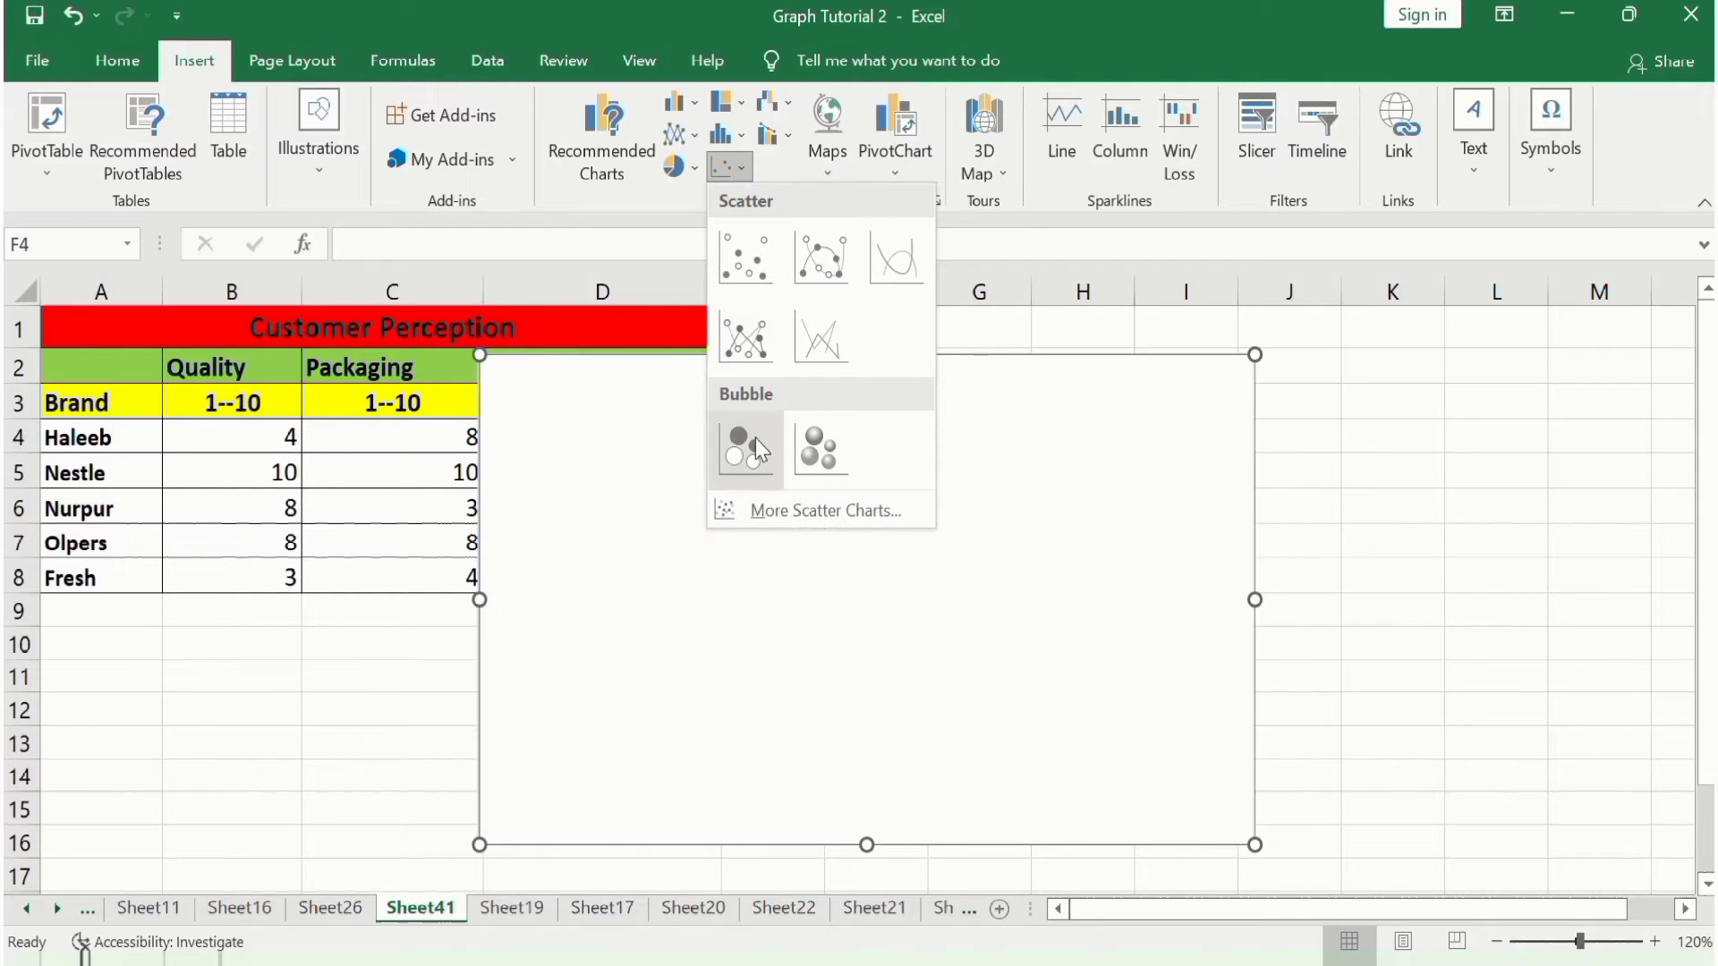
{"action": "left_click", "coordinate": [810, 447]}
{"action": "left_click_drag", "start_coordinate": [814, 365], "coordinate": [1089, 357]}
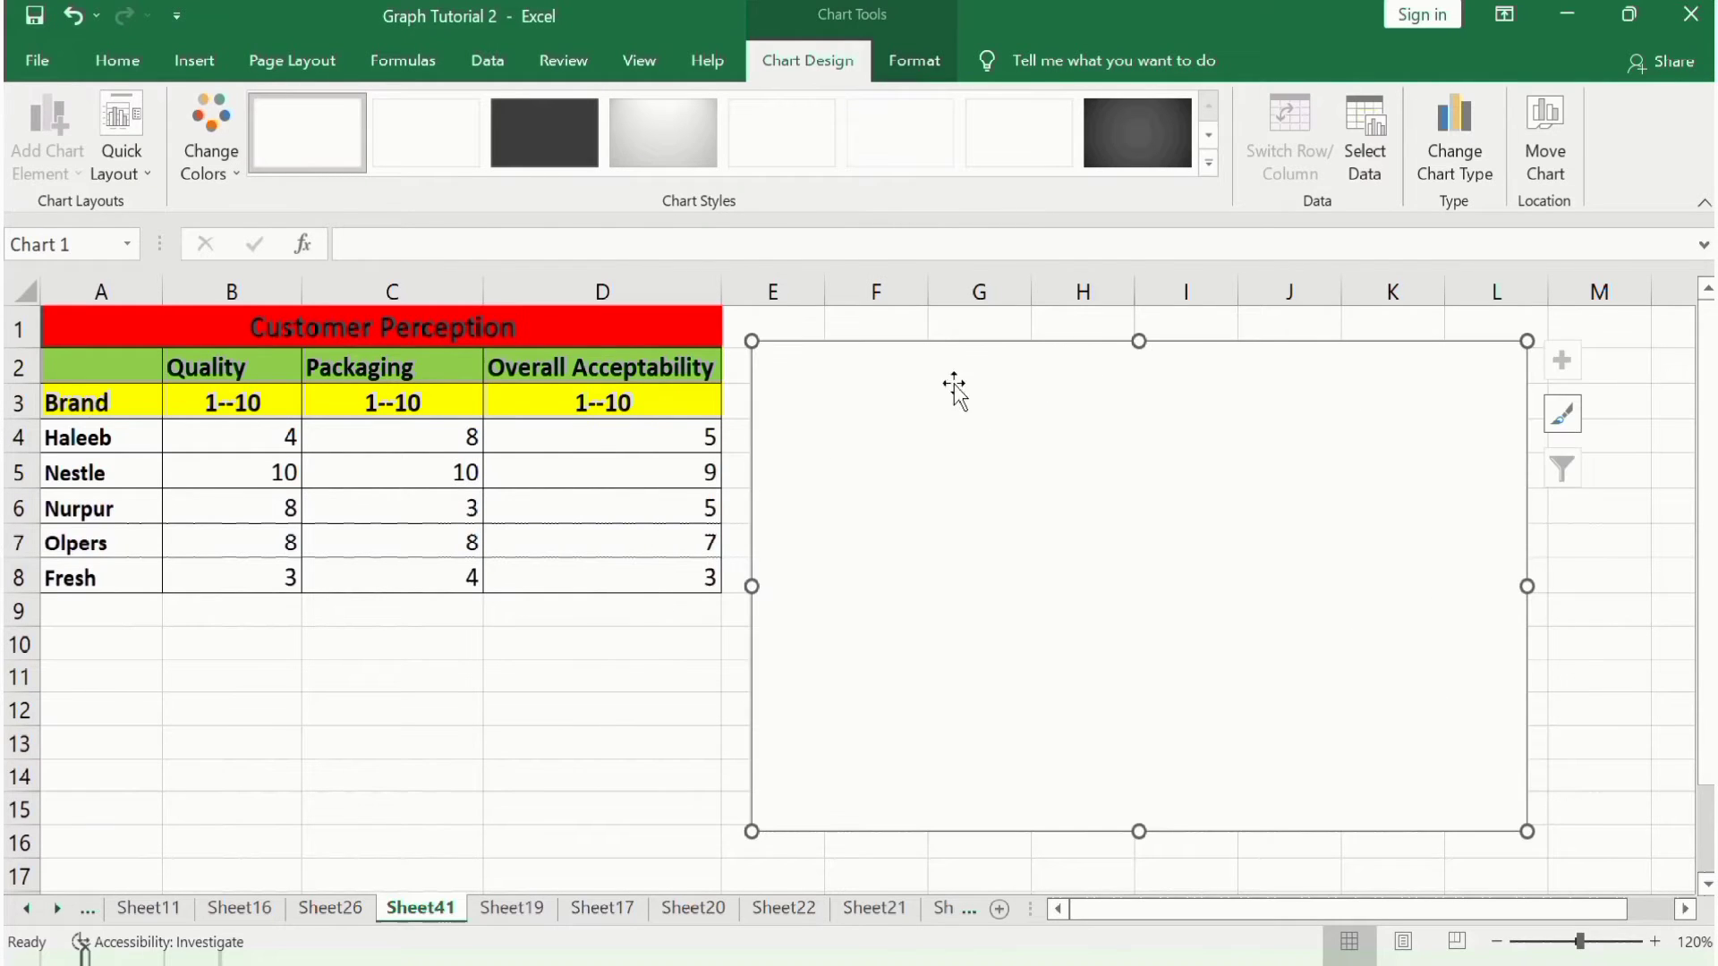
Set the blank chart's height and width both to 4.5 inches
{"action": "left_click", "coordinate": [906, 77]}
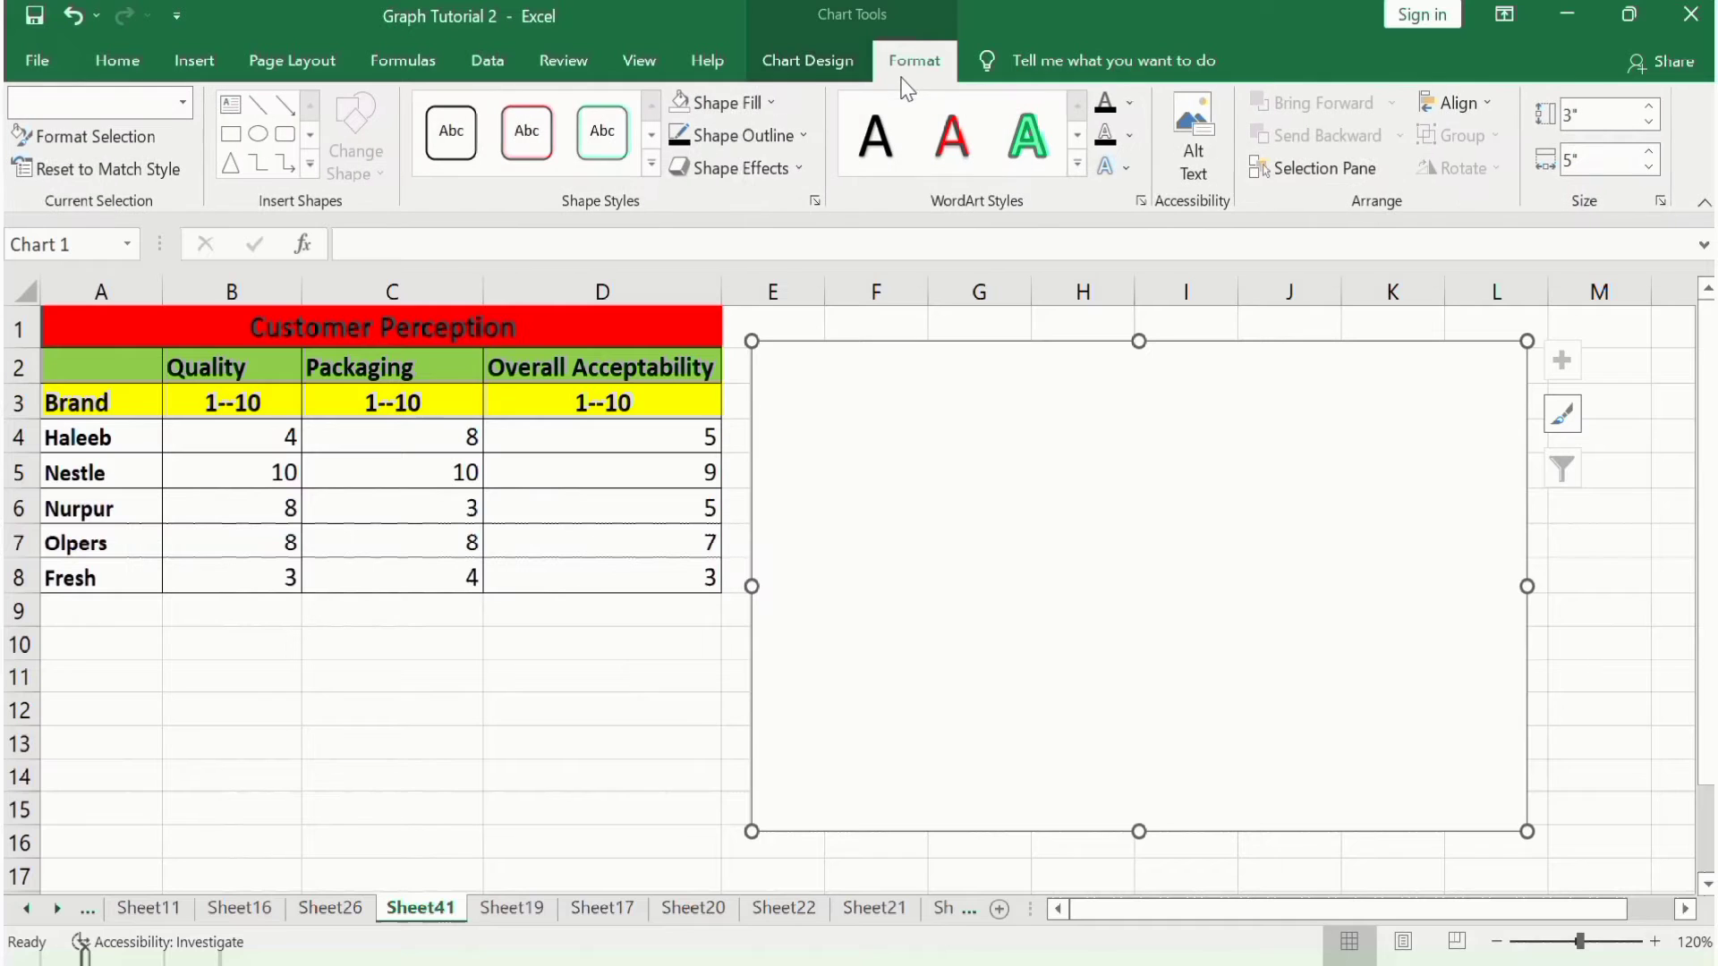
{"action": "left_click", "coordinate": [1572, 119]}
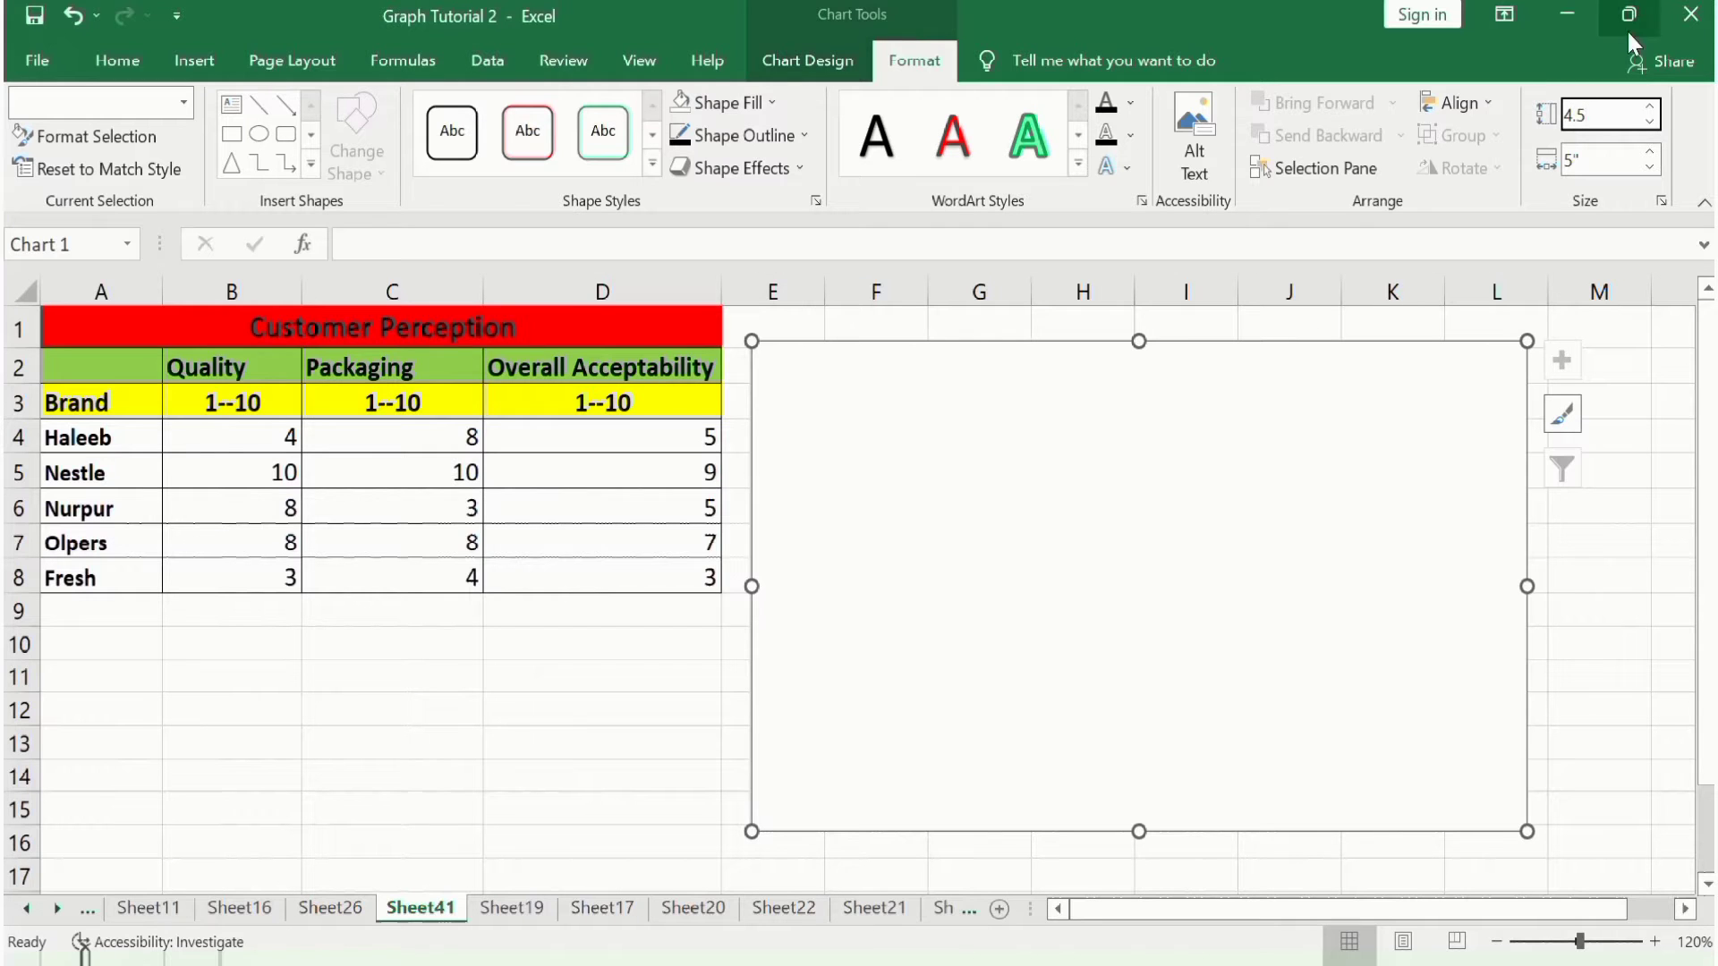
{"action": "left_click", "coordinate": [1579, 159]}
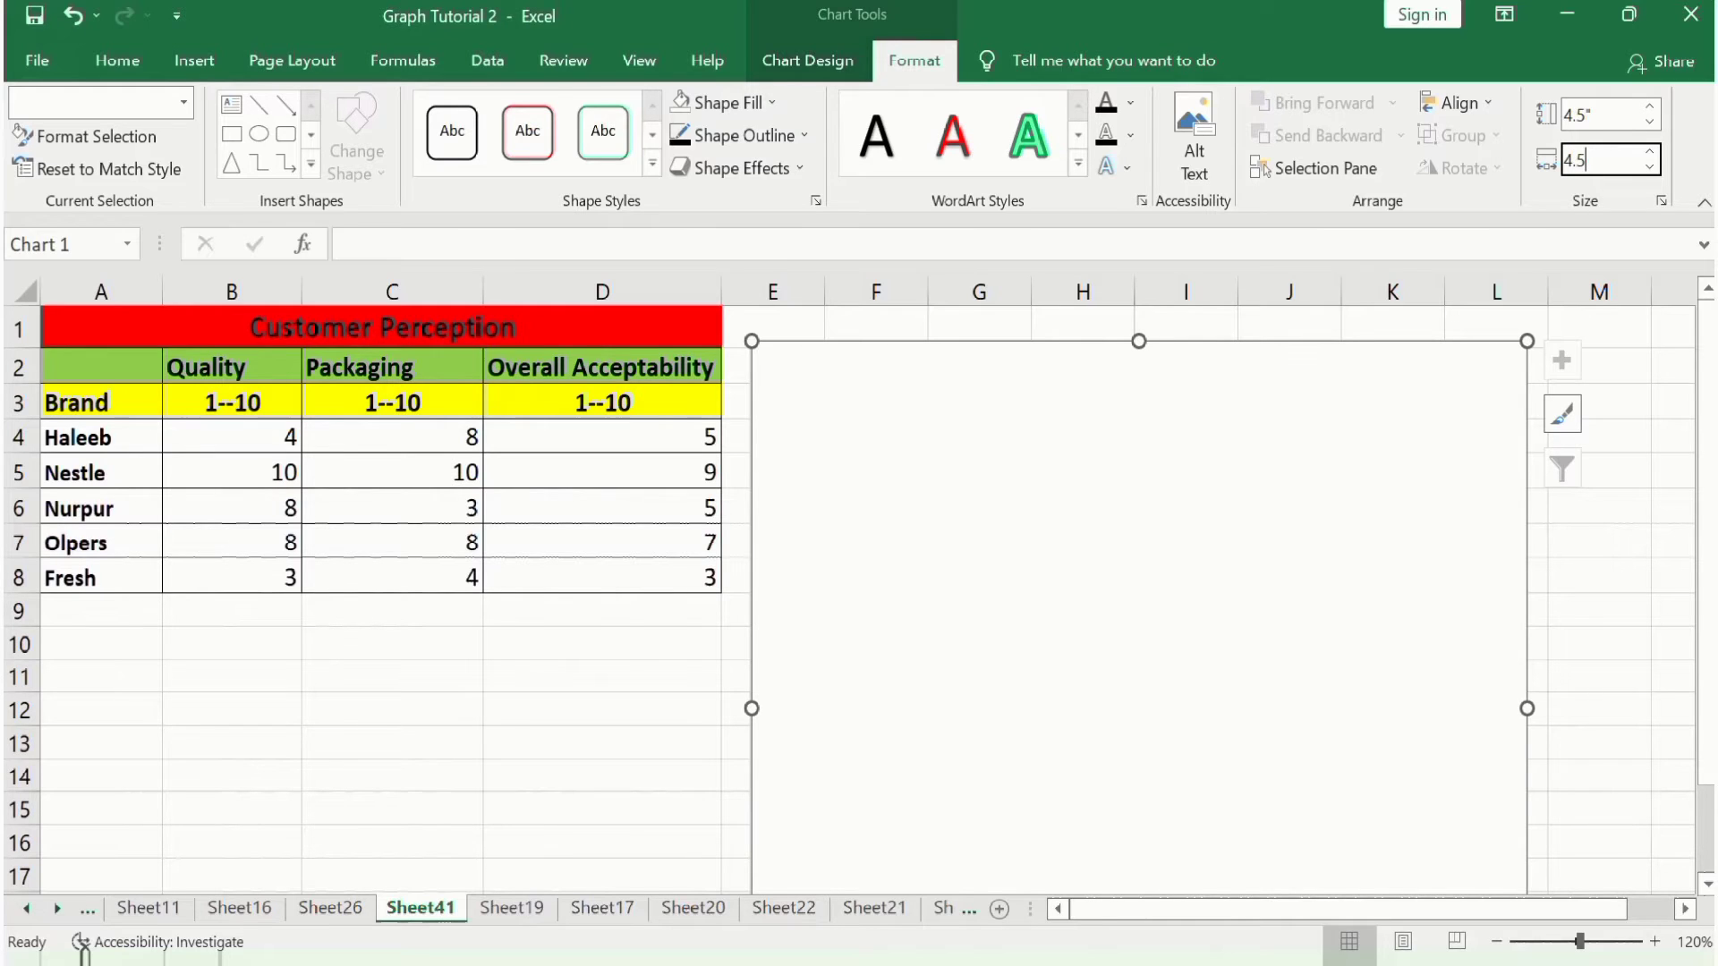
{"action": "left_click", "coordinate": [1120, 503]}
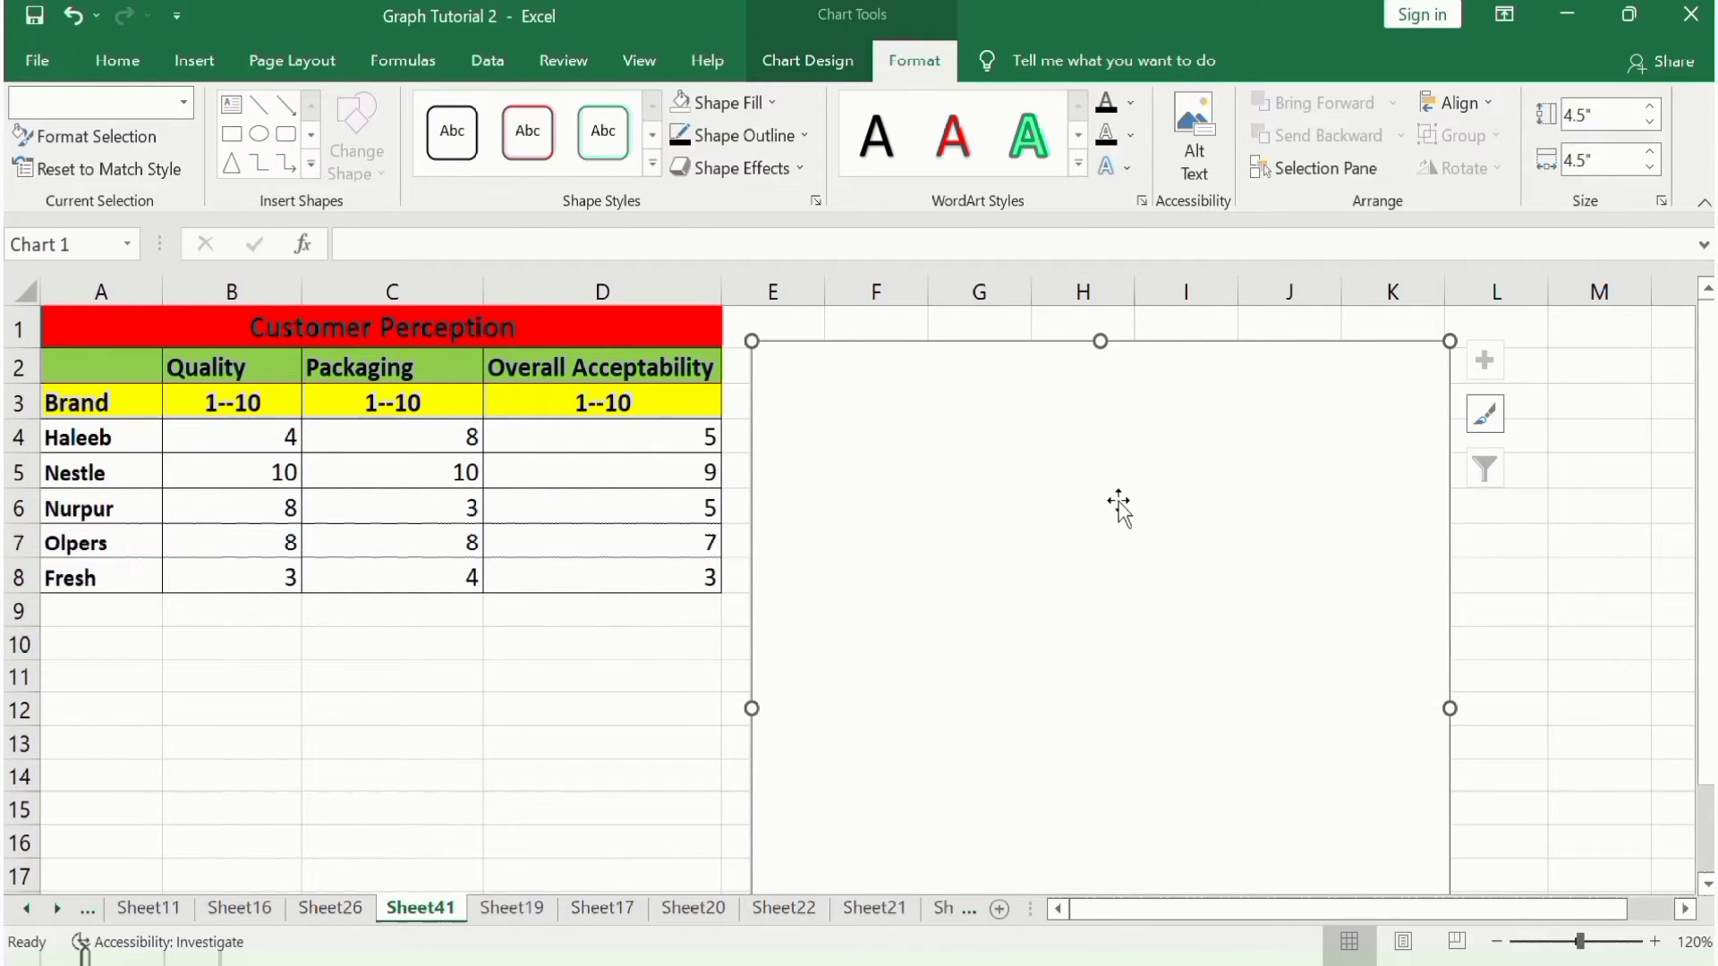
Add a Haleeb series to the chart's data source with name A4, X value B4, Y value C4 and bubble size D4
{"action": "right_click", "coordinate": [1100, 488]}
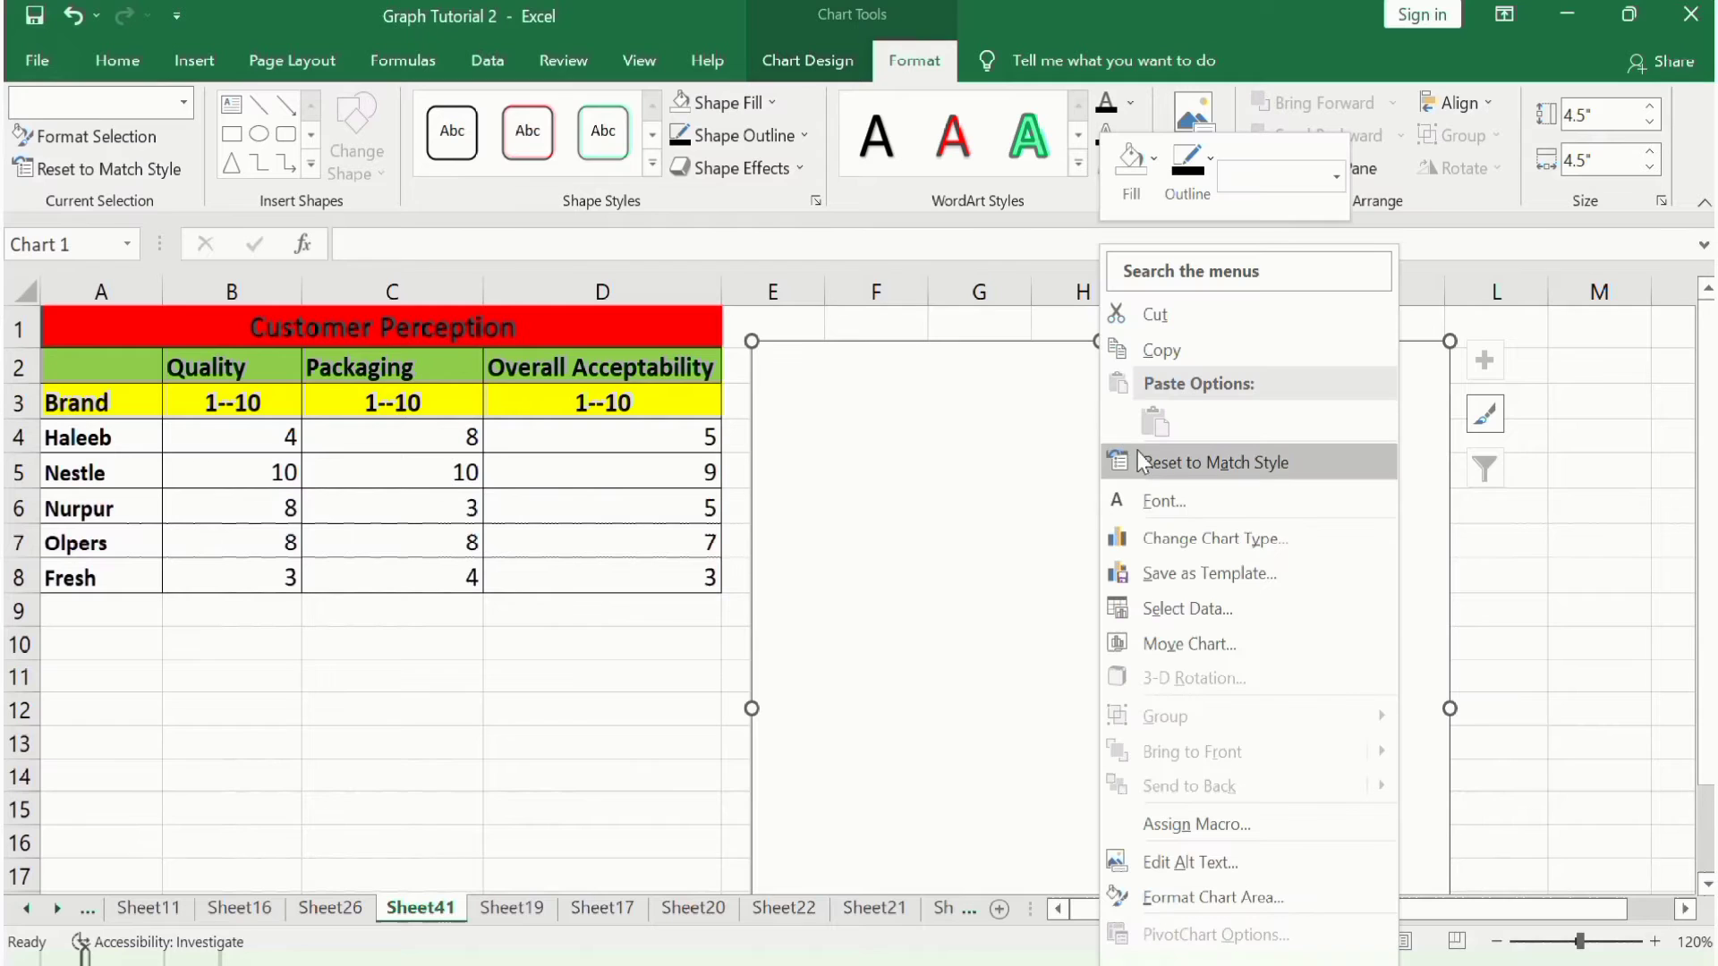
{"action": "left_click", "coordinate": [1194, 612]}
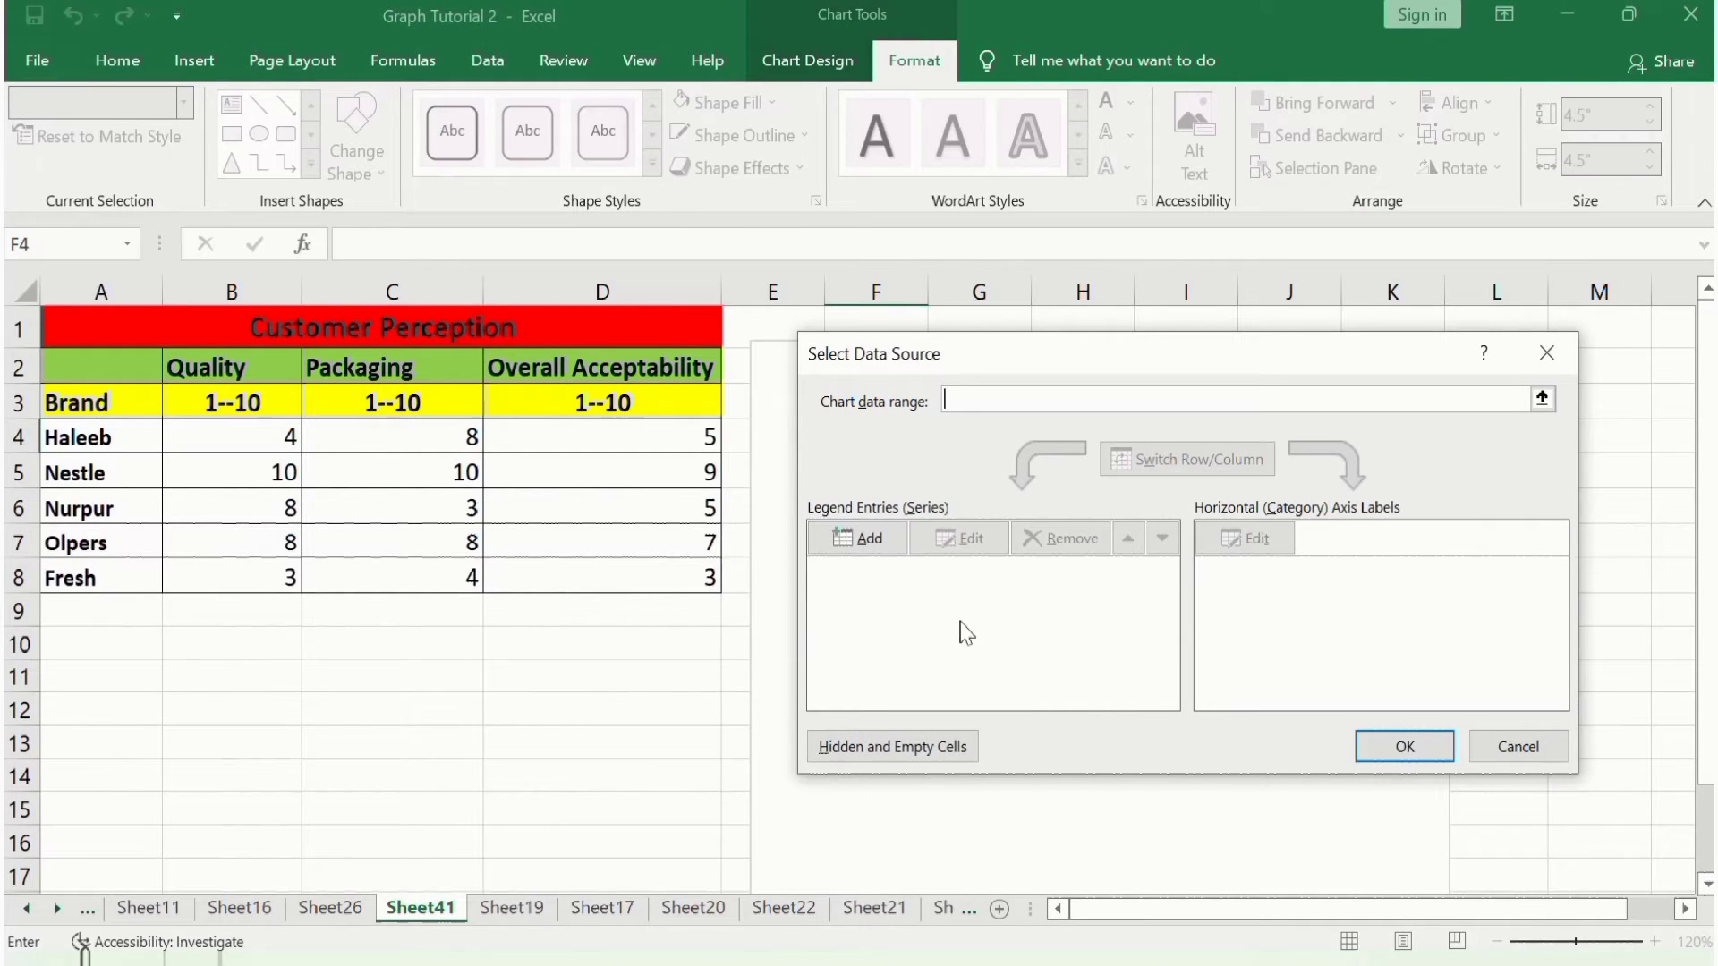
{"action": "left_click", "coordinate": [863, 540]}
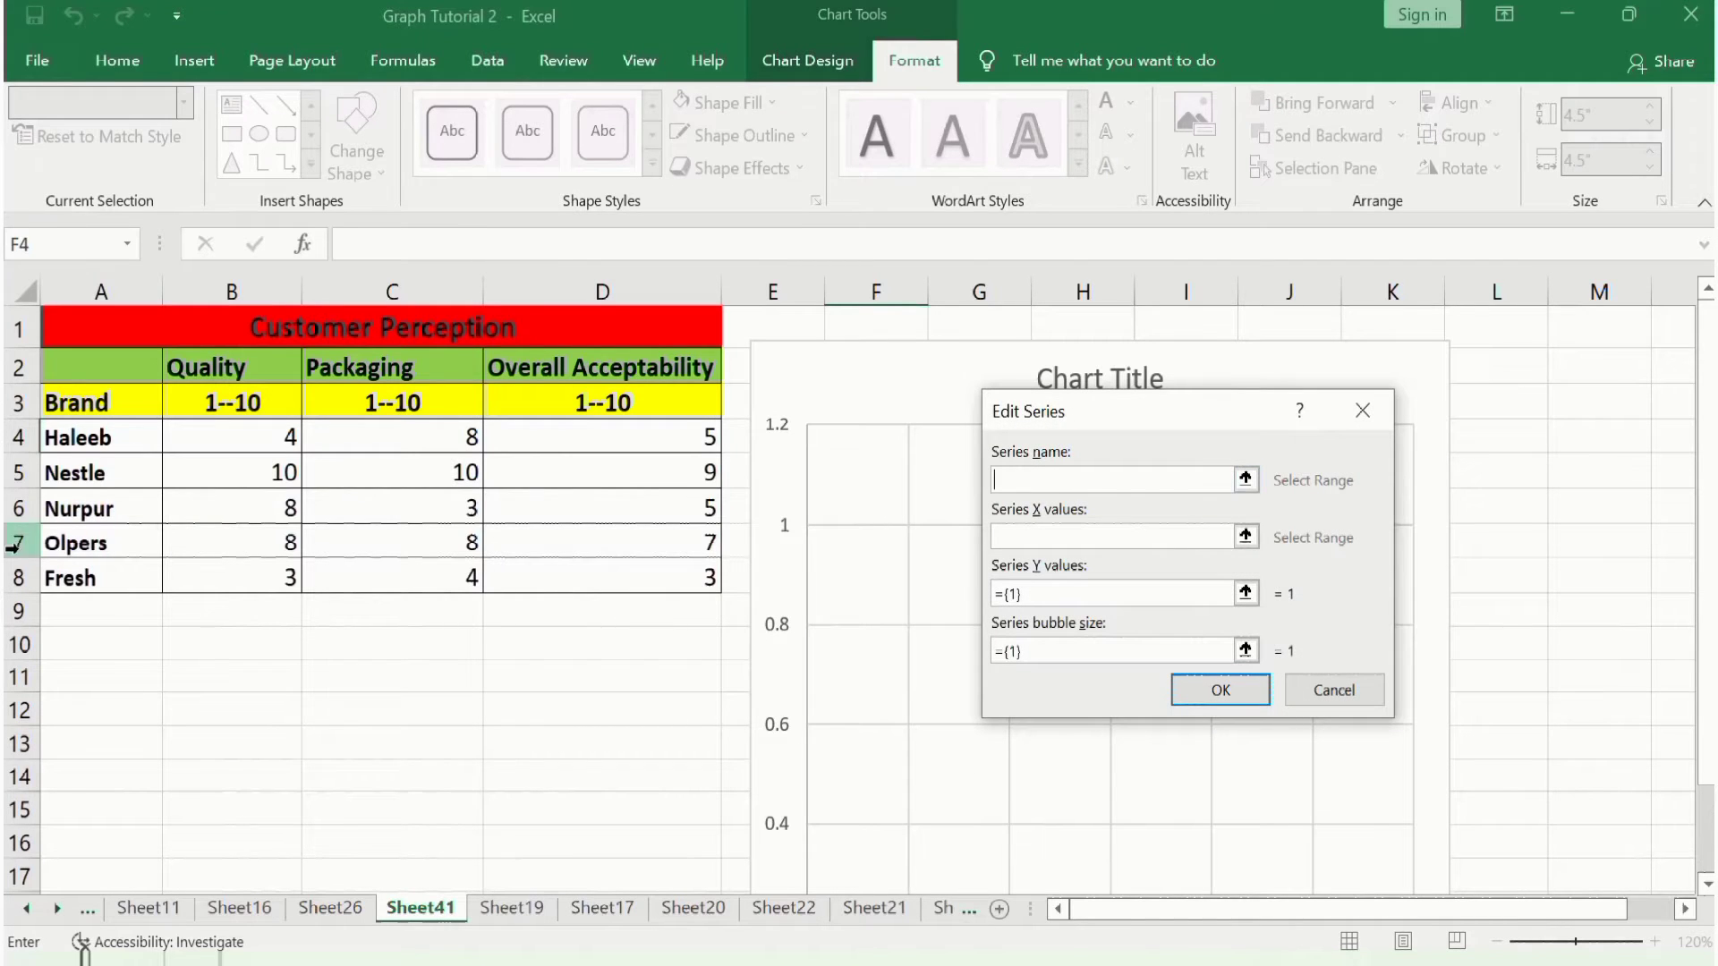
{"action": "left_click", "coordinate": [100, 445]}
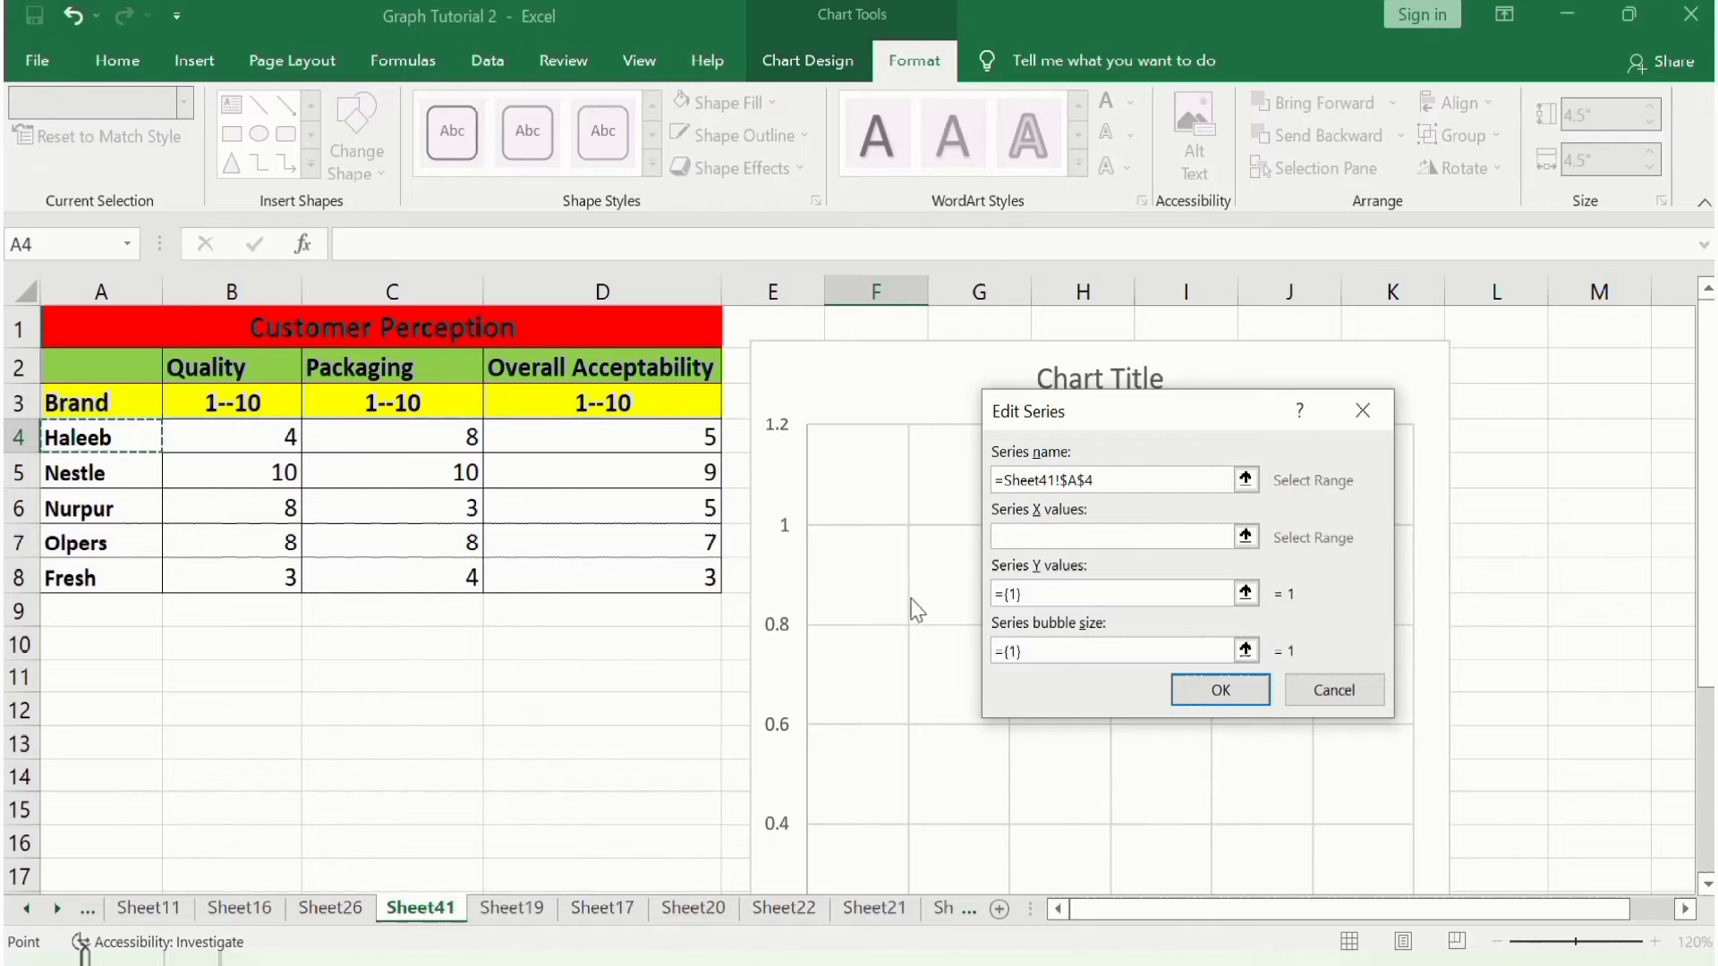
{"action": "left_click", "coordinate": [1038, 536]}
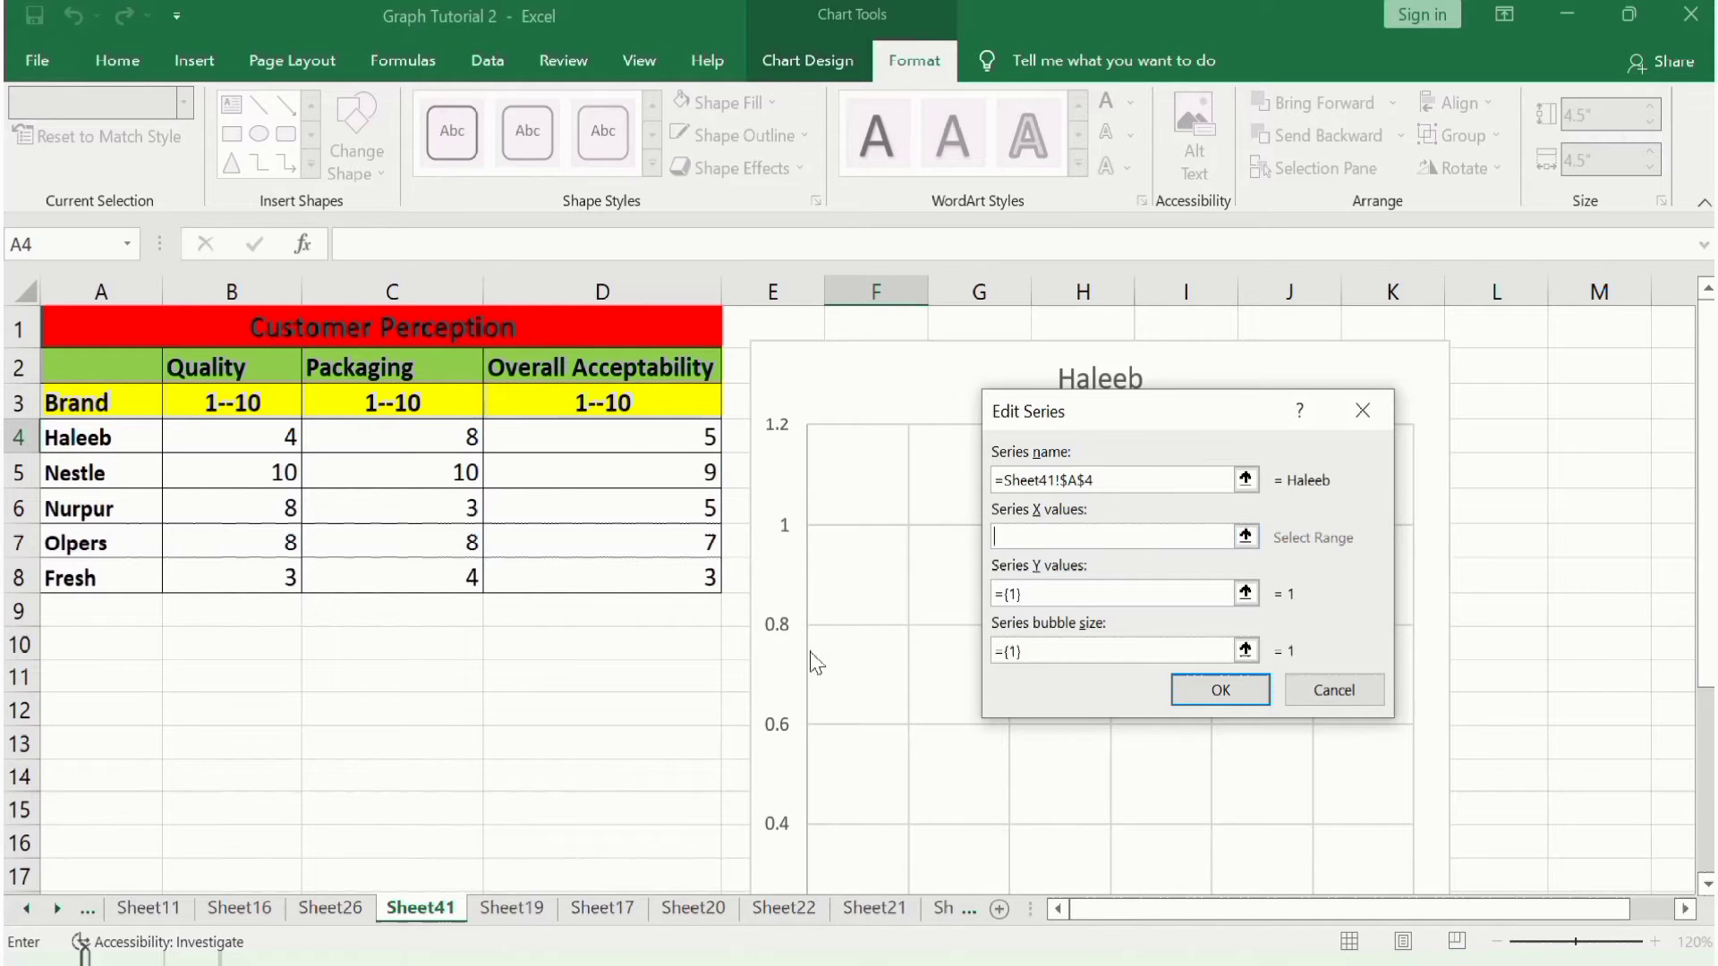
{"action": "left_click", "coordinate": [267, 447]}
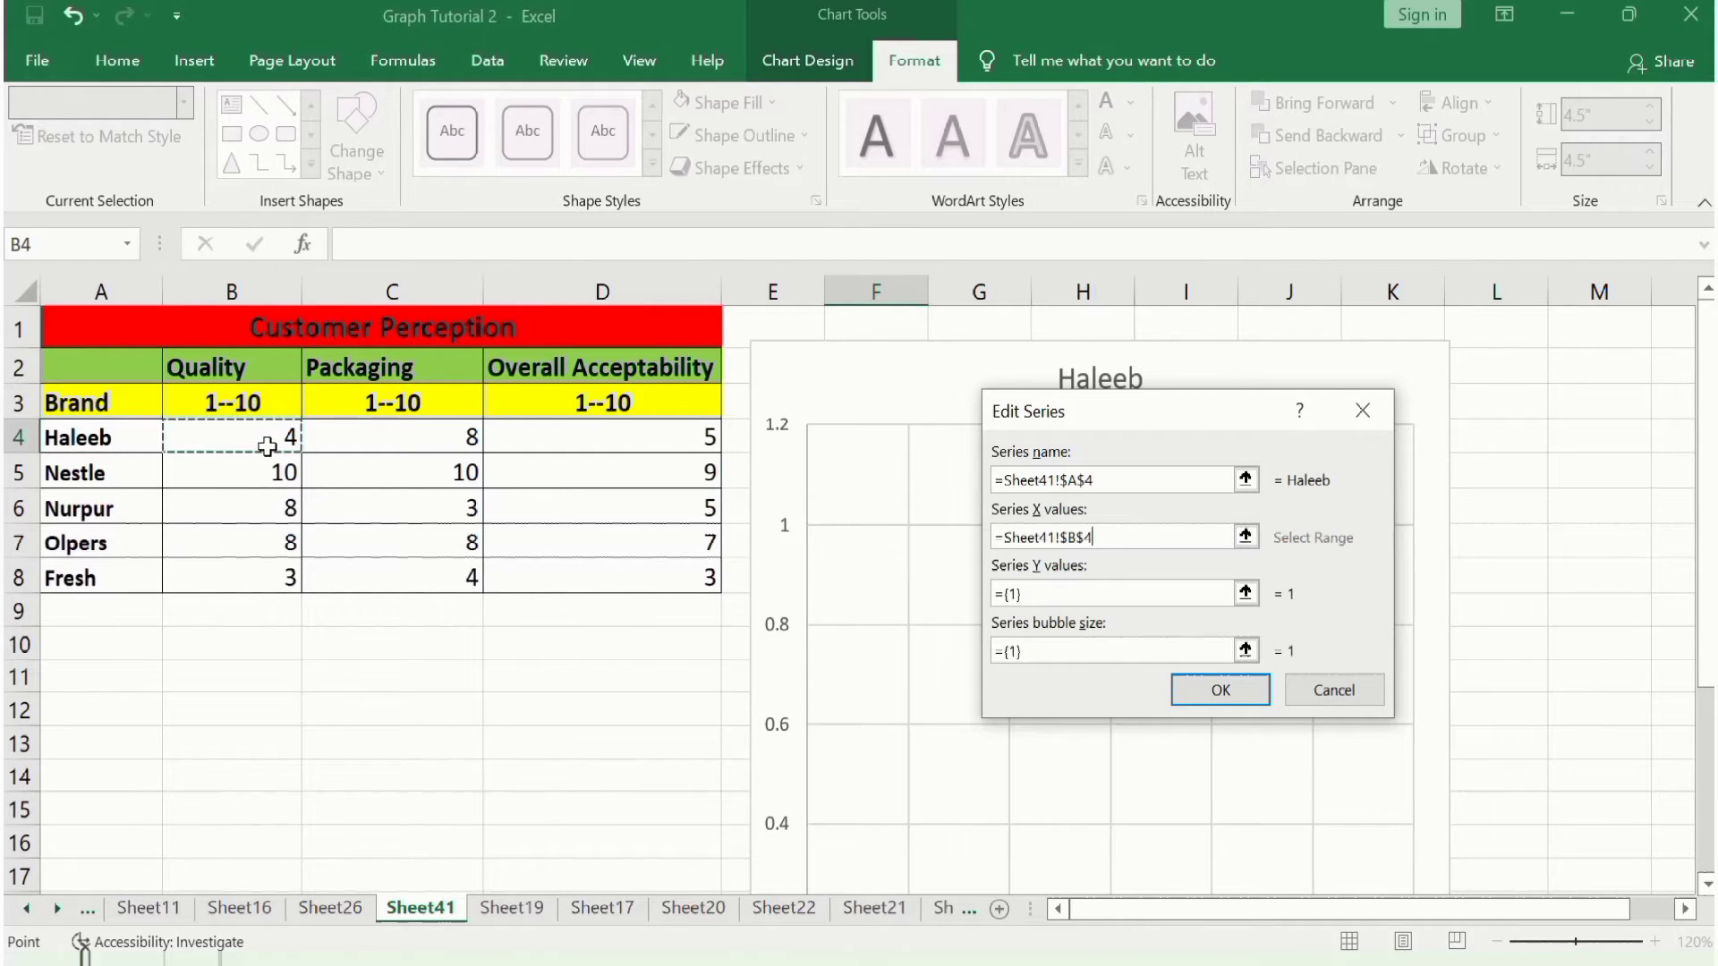
{"action": "left_click", "coordinate": [1052, 595]}
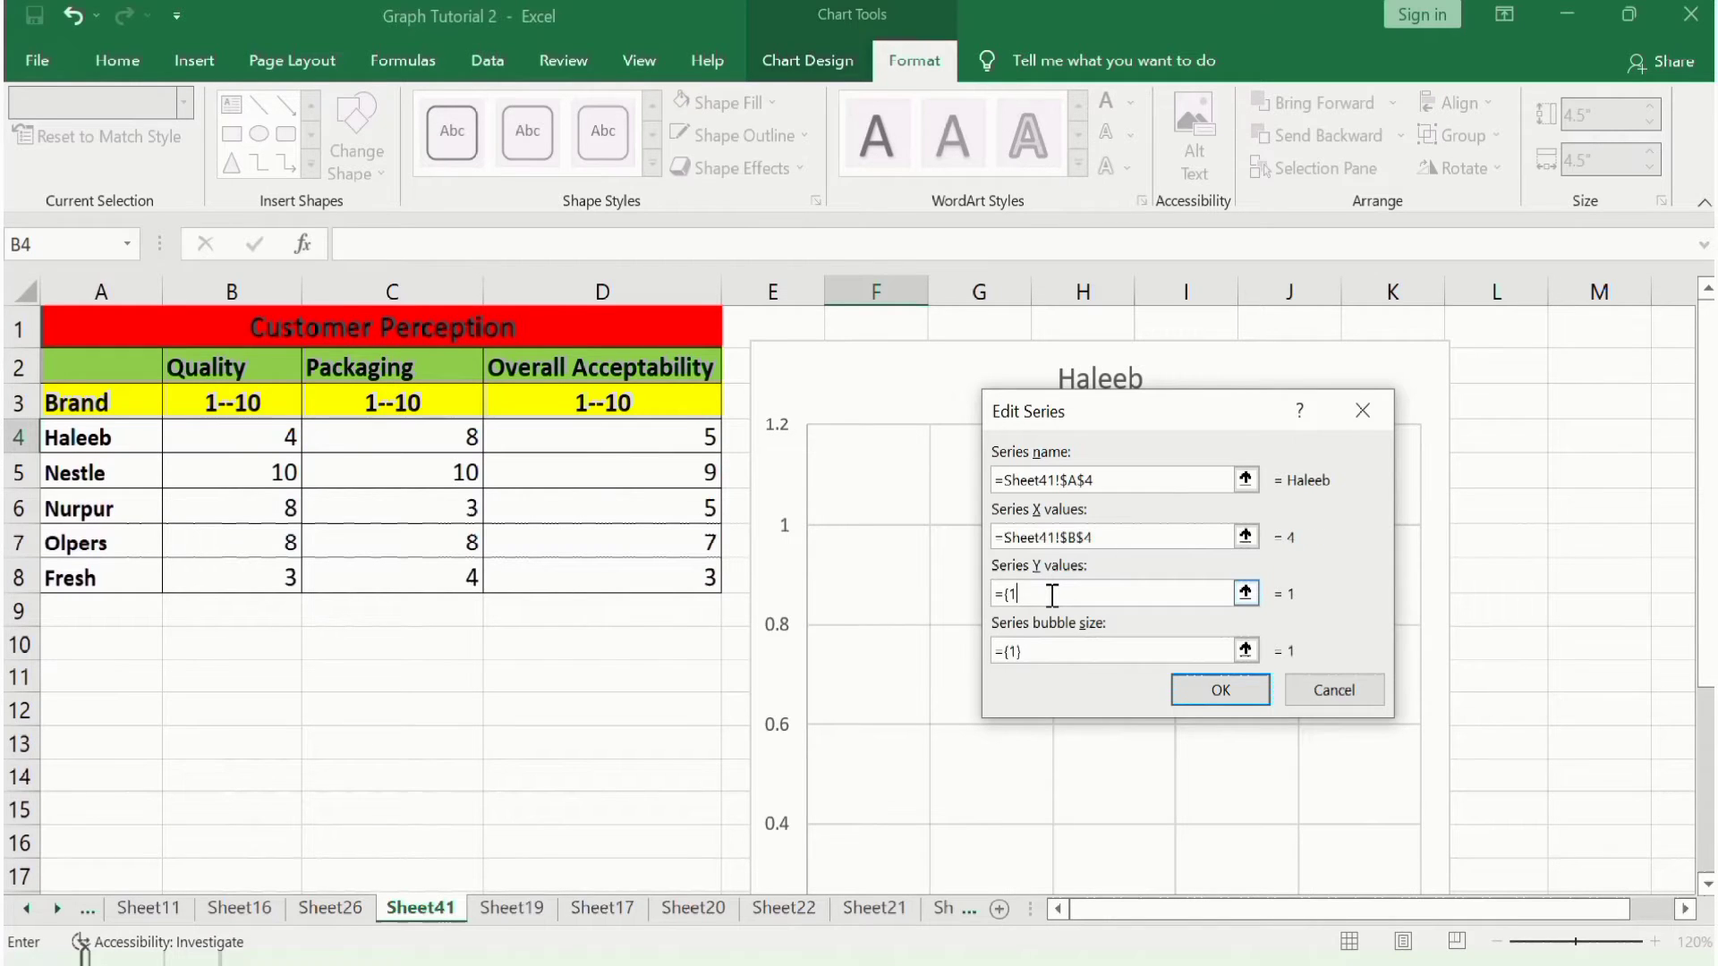
{"action": "left_click", "coordinate": [453, 438]}
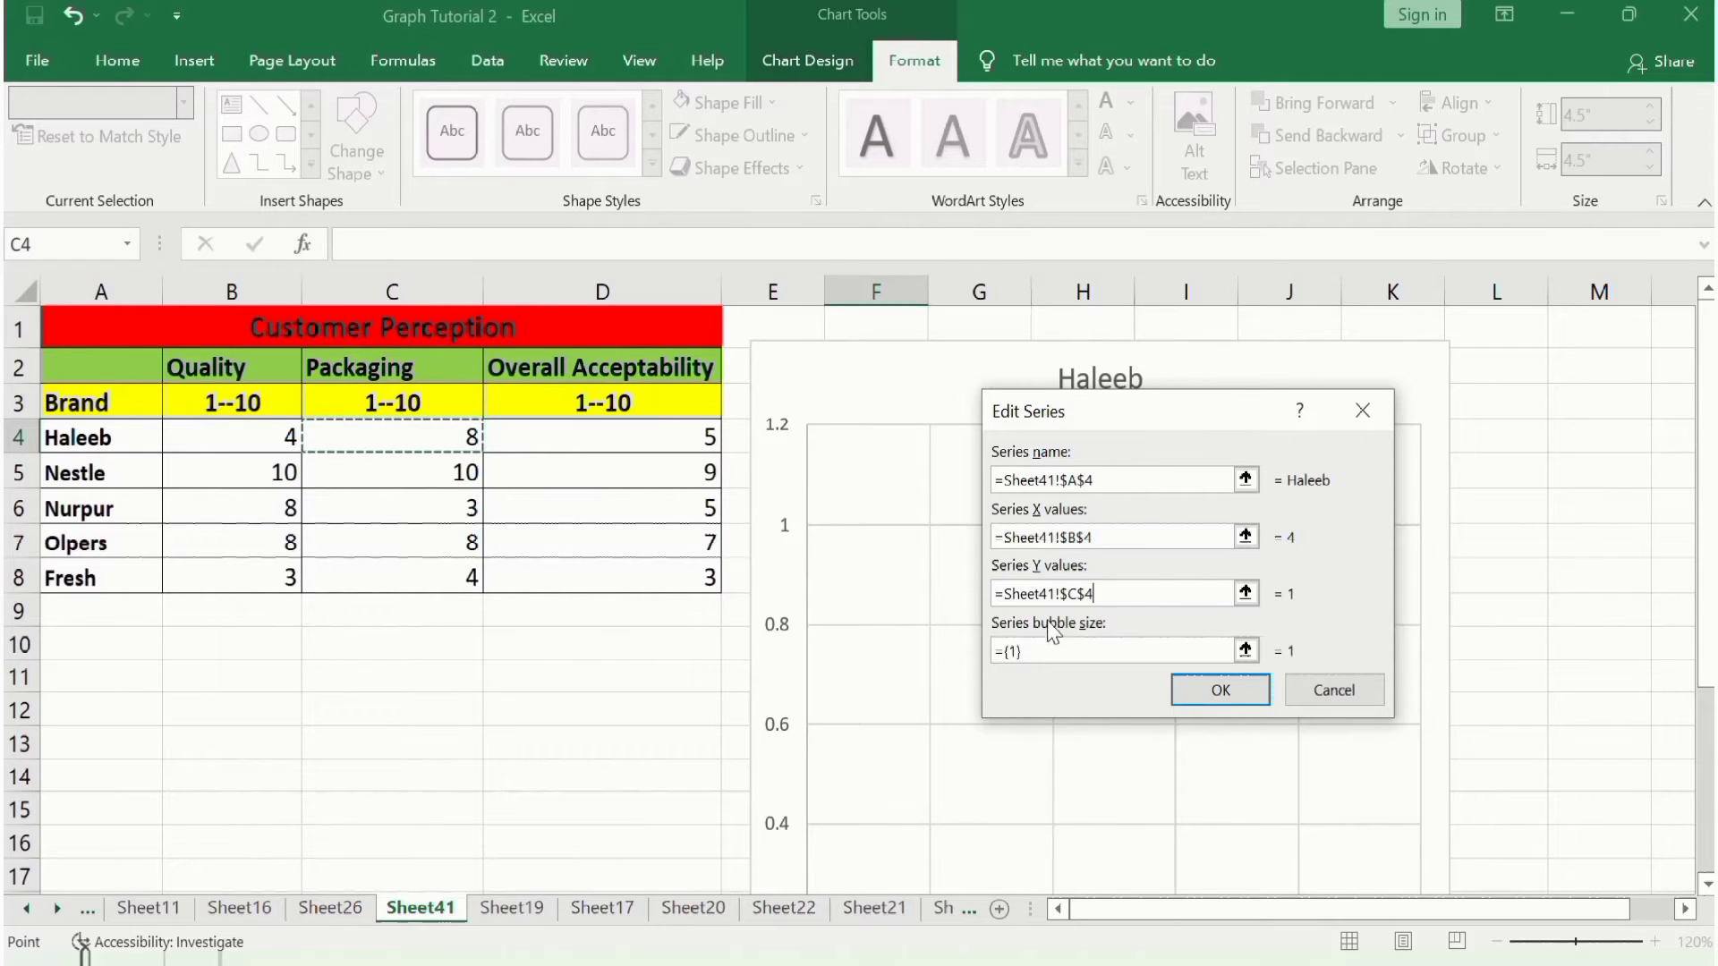
{"action": "left_click", "coordinate": [1049, 654]}
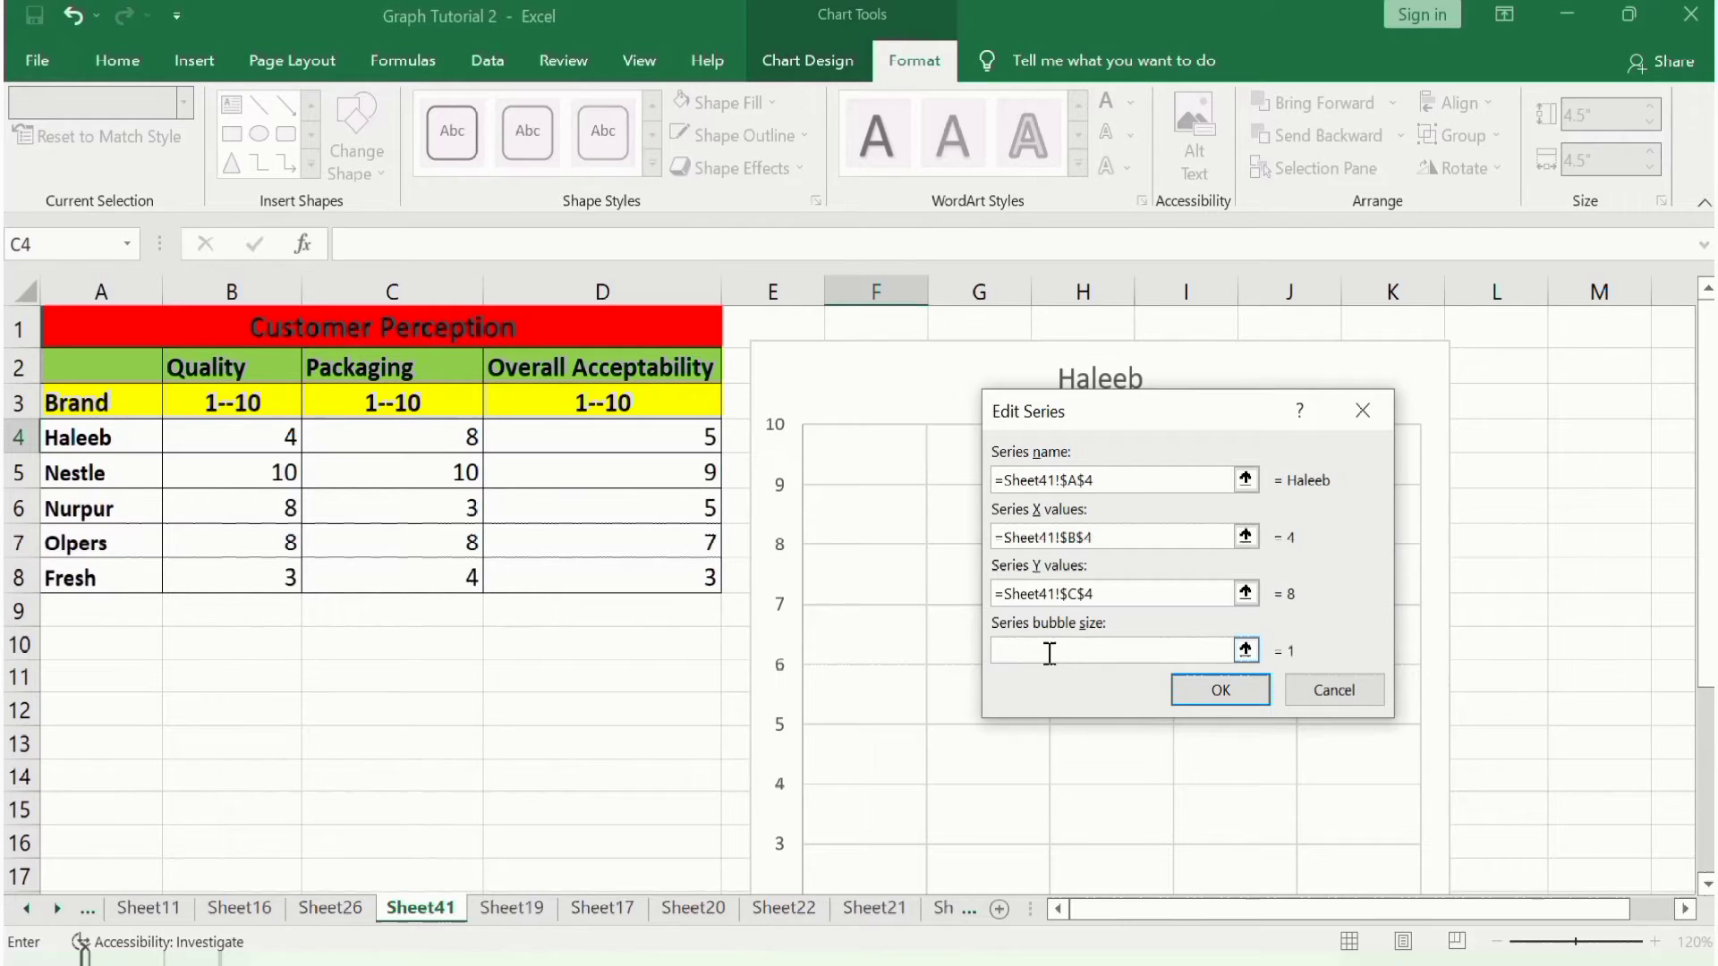
{"action": "left_click", "coordinate": [631, 442]}
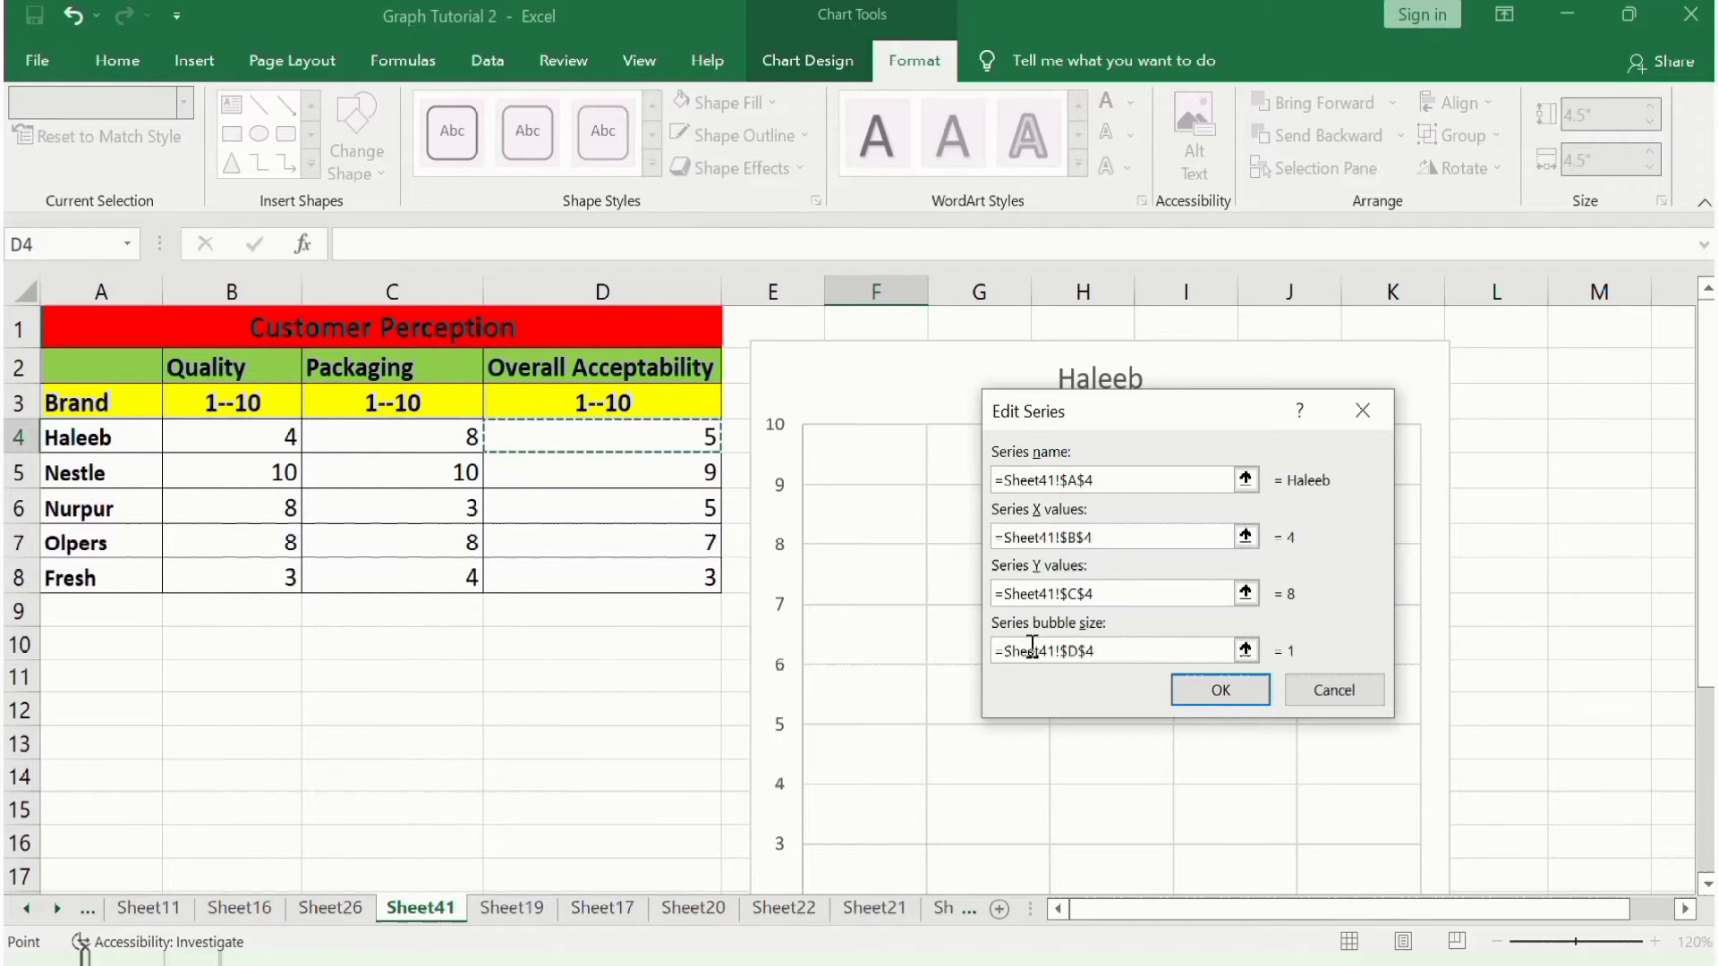
{"action": "left_click", "coordinate": [1232, 694]}
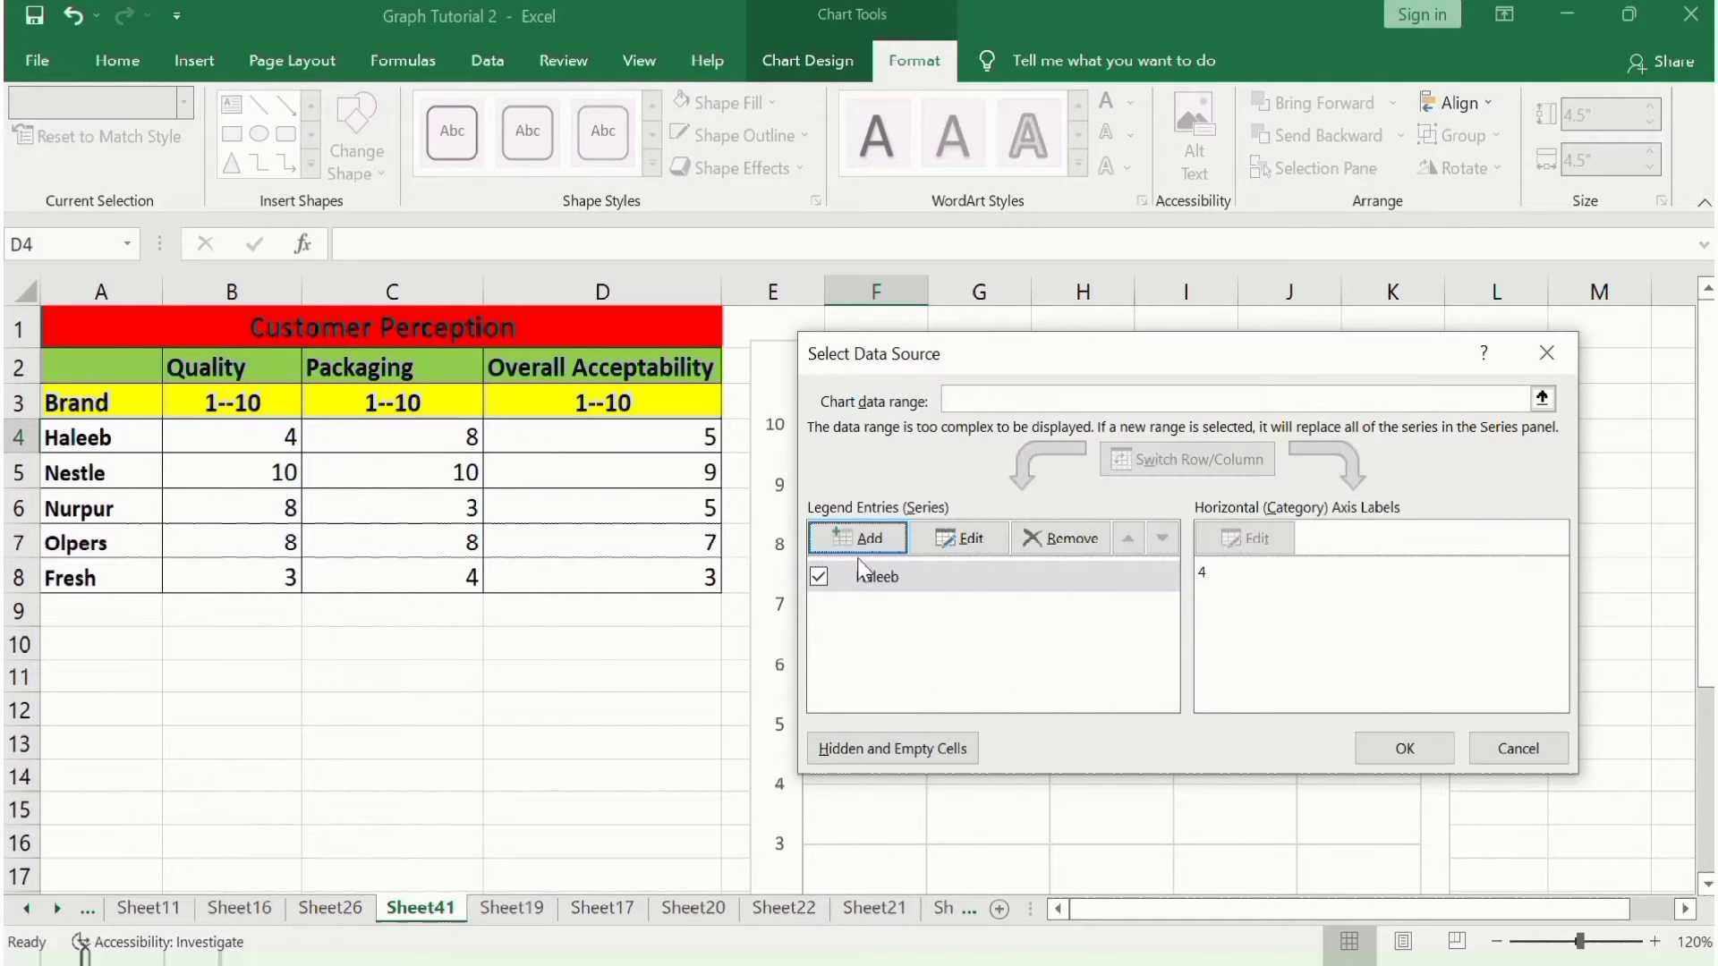
Add a Nestle series with name A5, X value B5, Y value C5 and bubble size D5
{"action": "left_click", "coordinate": [877, 541]}
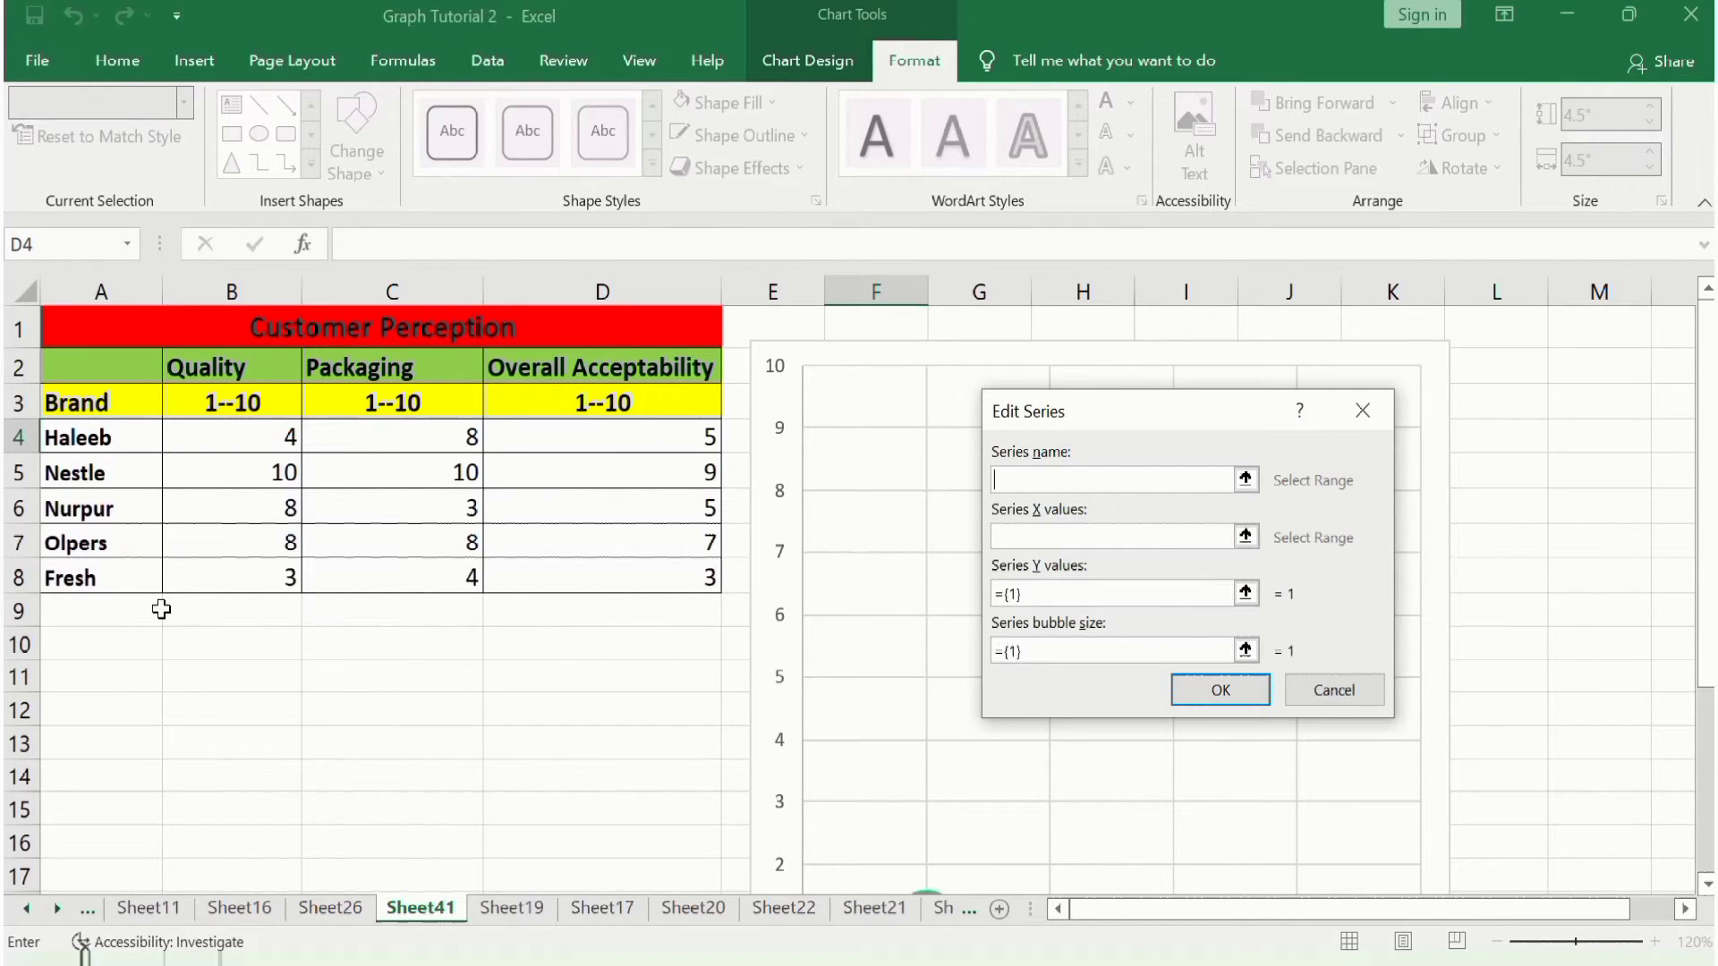
{"action": "left_click", "coordinate": [109, 461]}
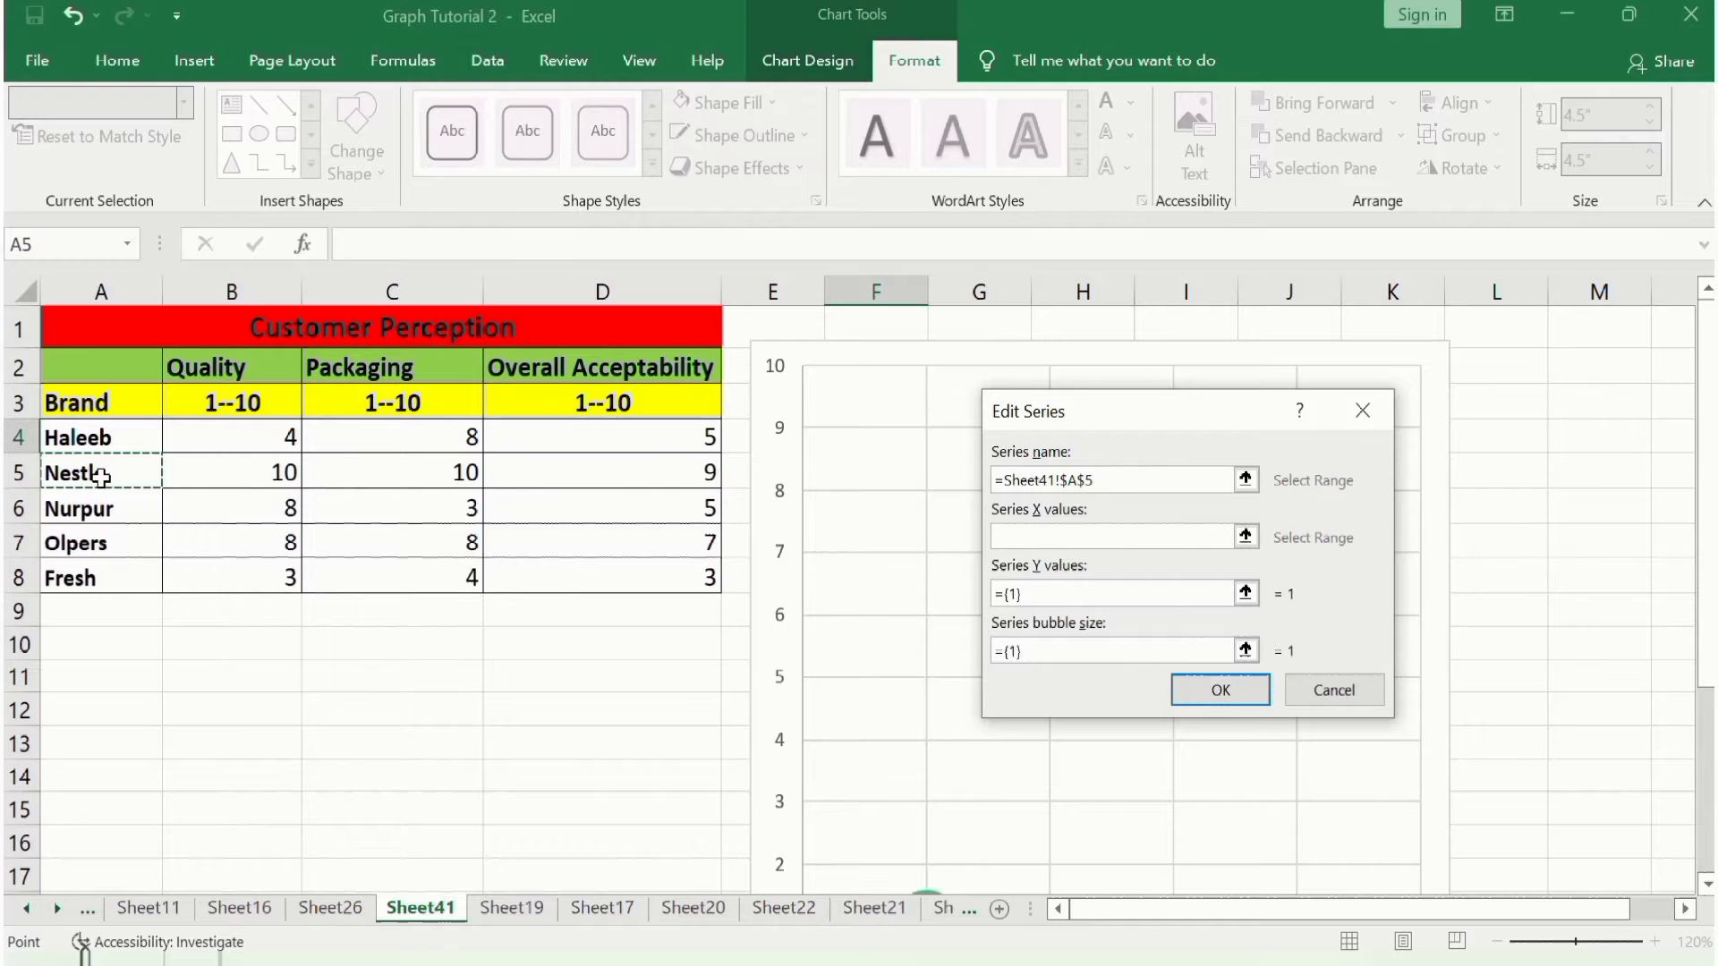
{"action": "left_click", "coordinate": [1009, 537]}
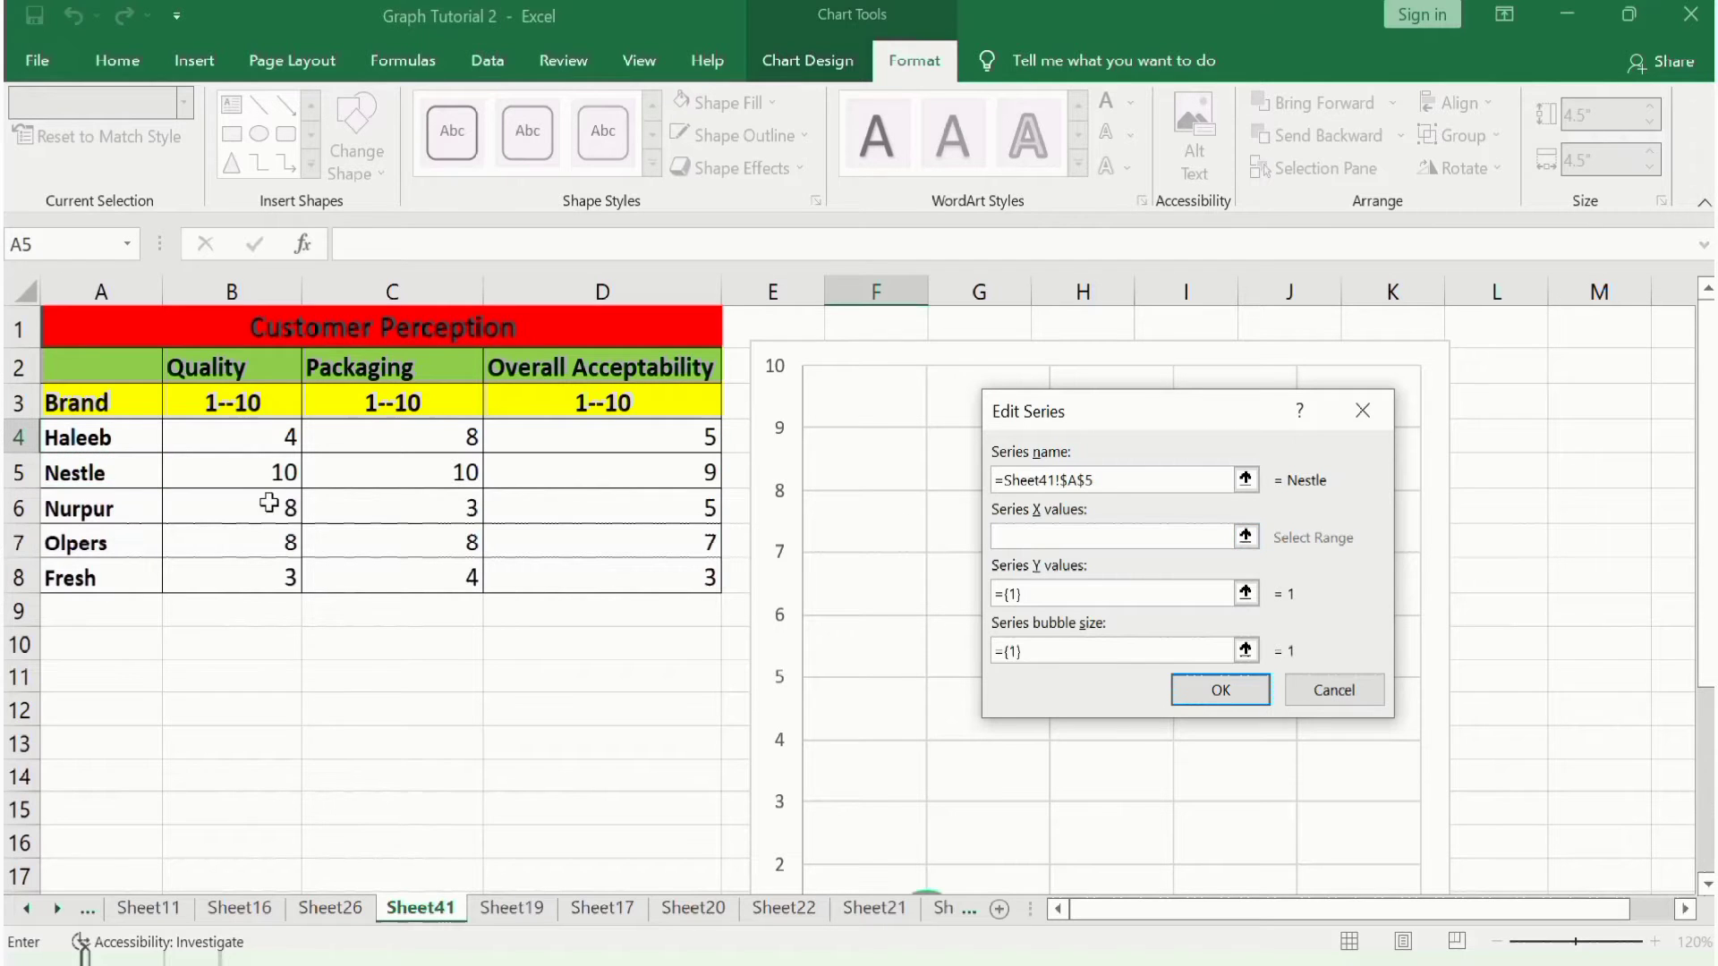
{"action": "left_click", "coordinate": [250, 476]}
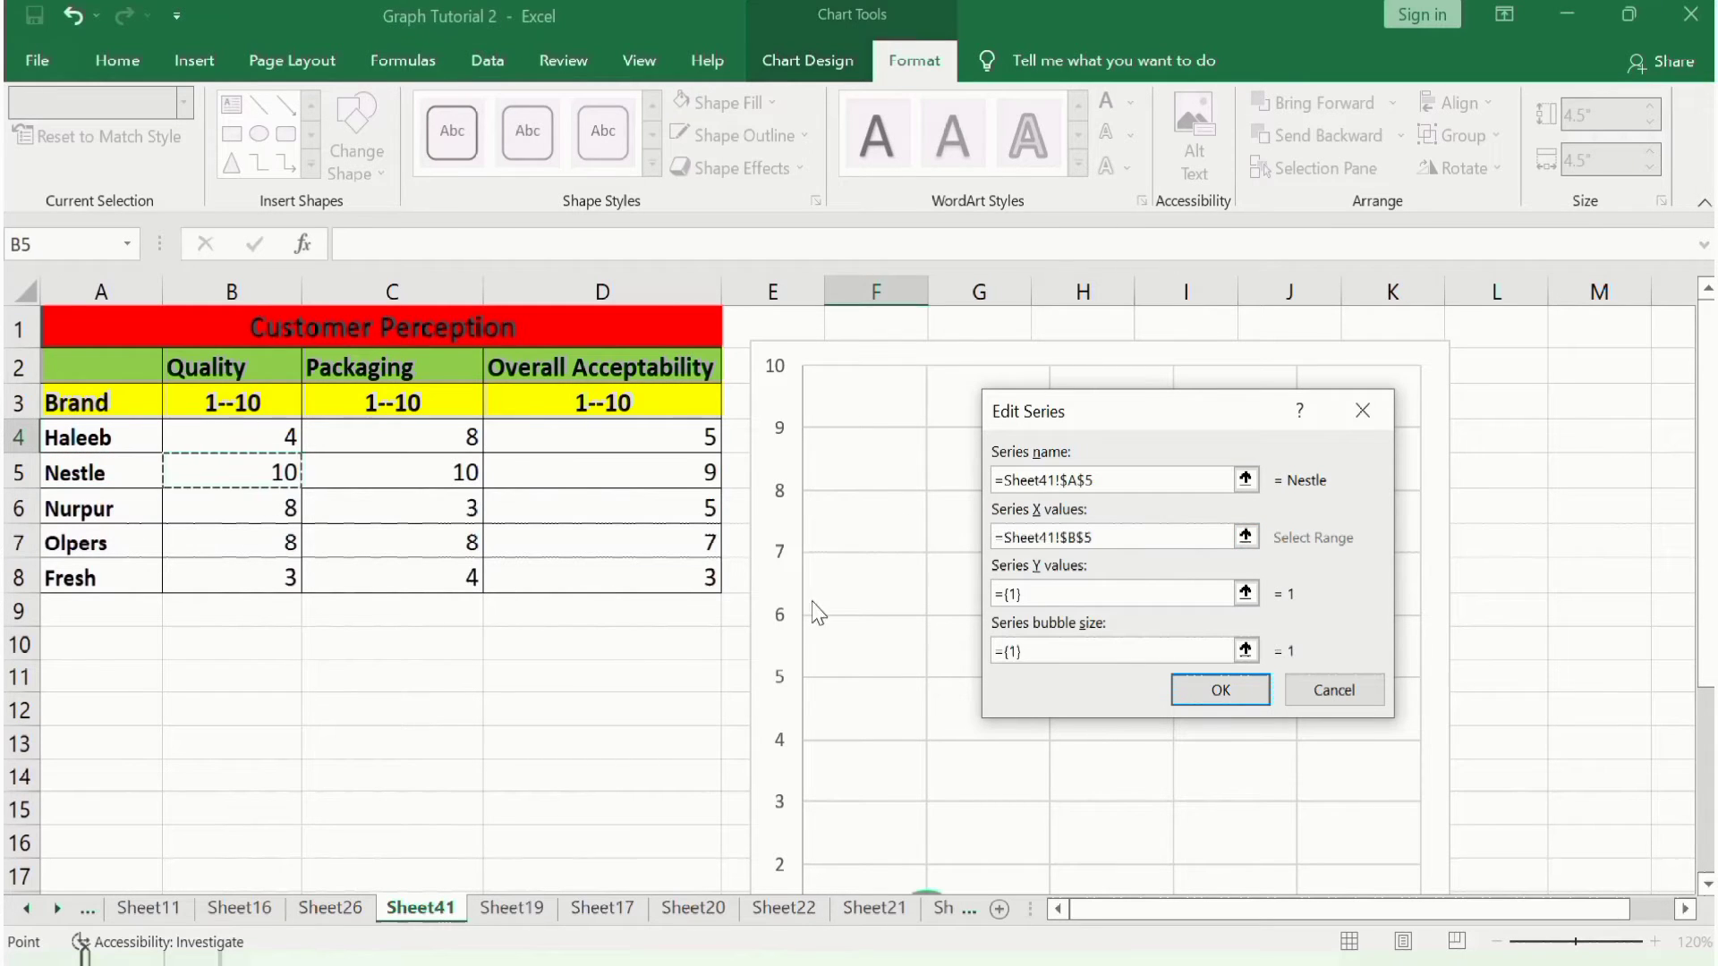
{"action": "left_click", "coordinate": [1056, 587]}
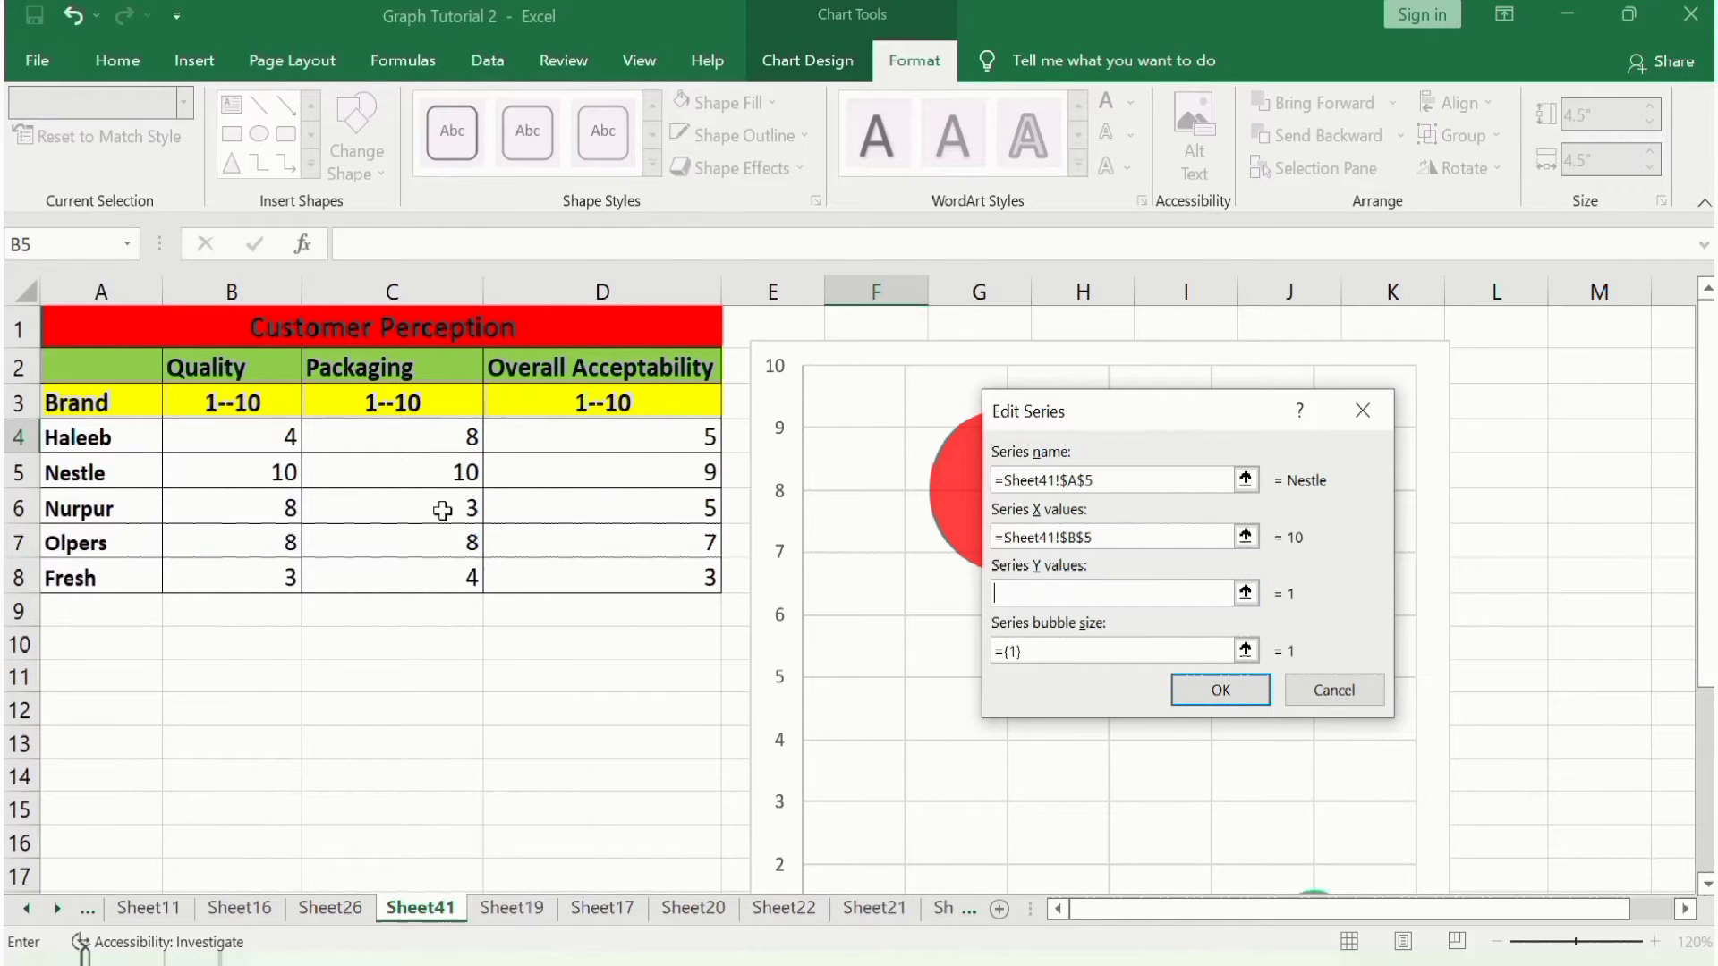
{"action": "left_click", "coordinate": [430, 475]}
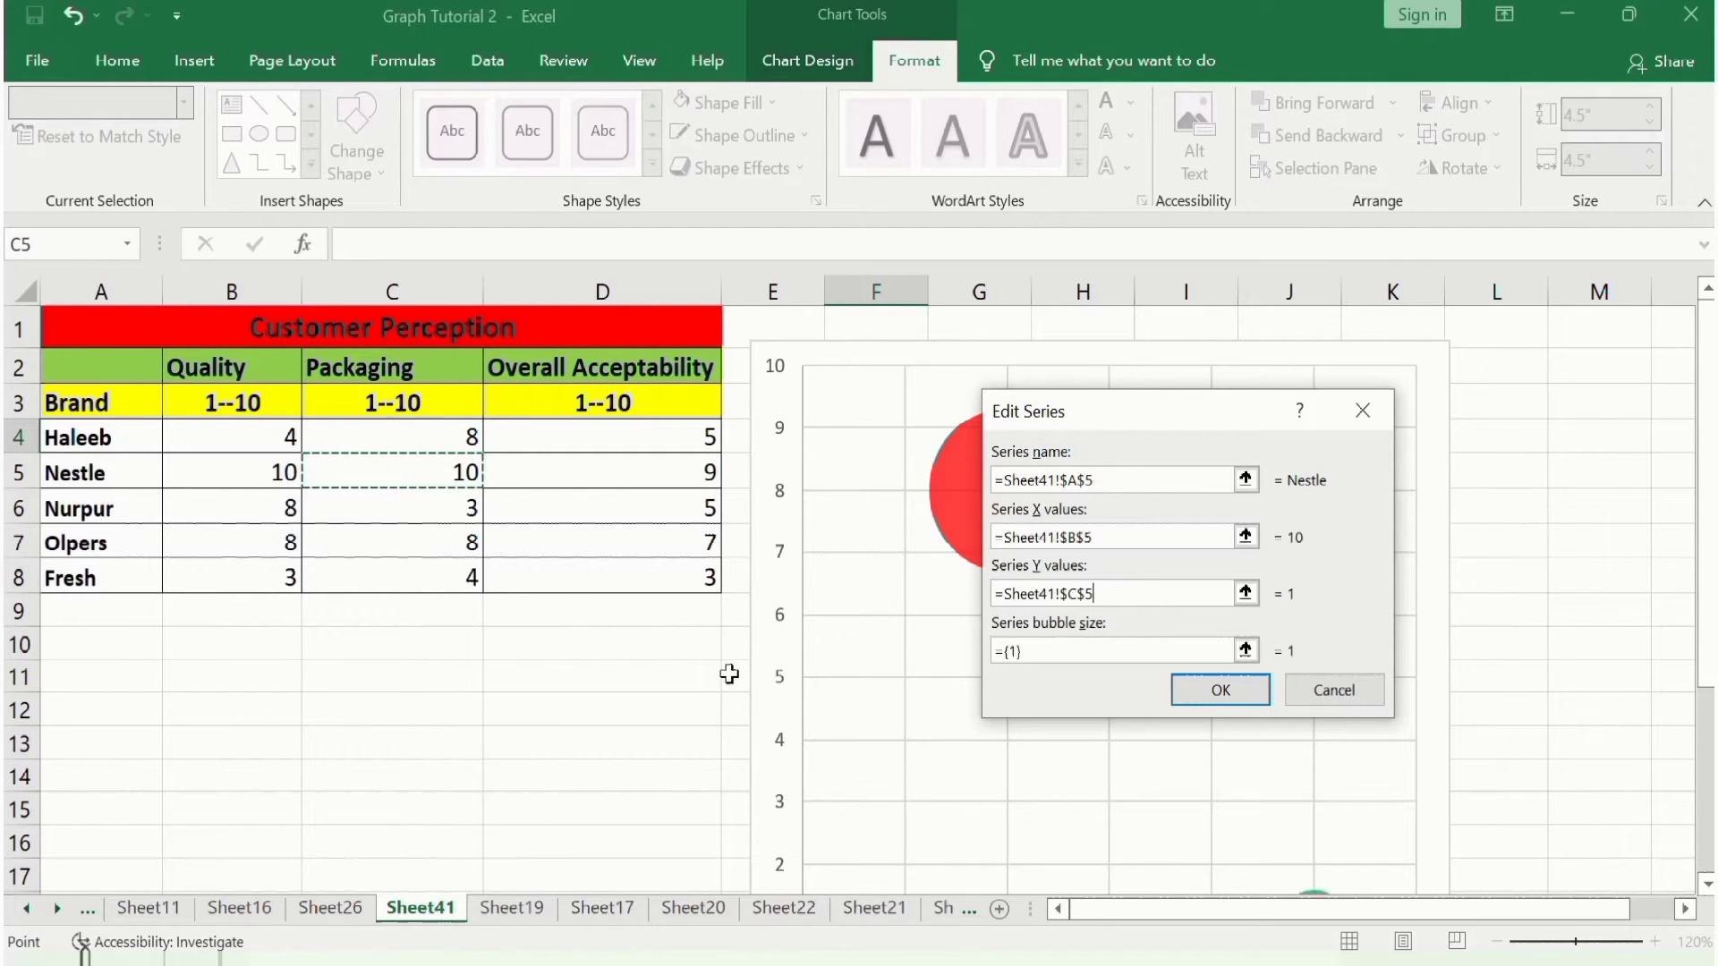
{"action": "left_click", "coordinate": [1068, 646]}
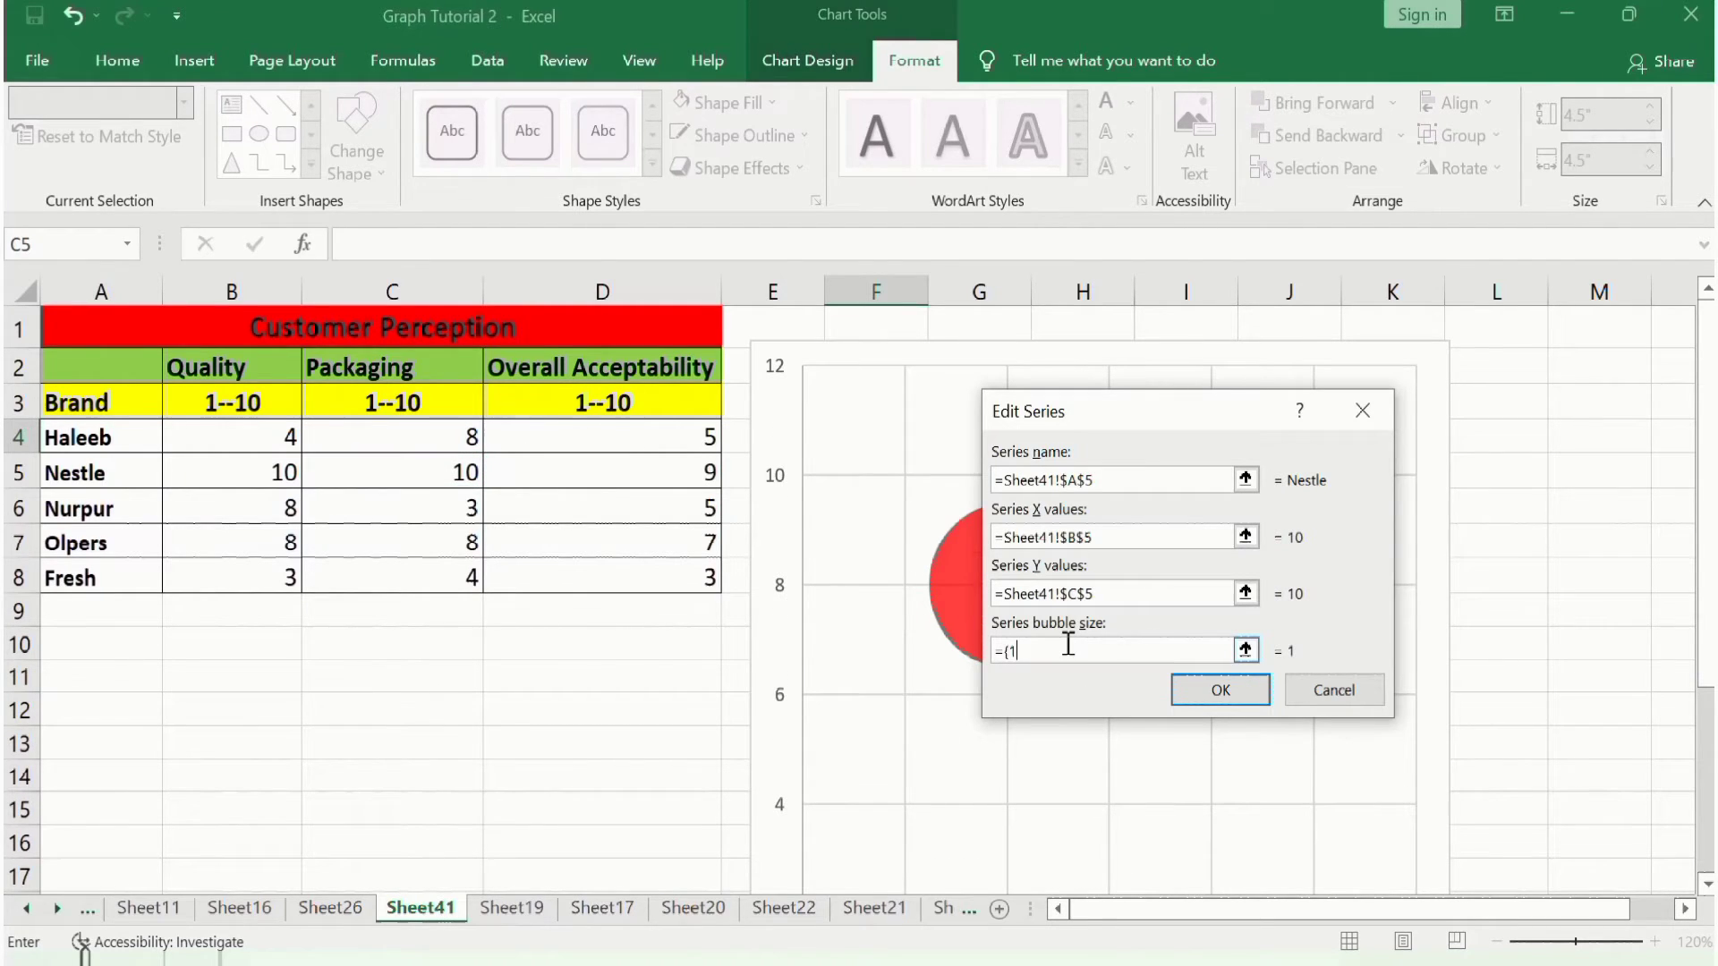
{"action": "left_click", "coordinate": [669, 480]}
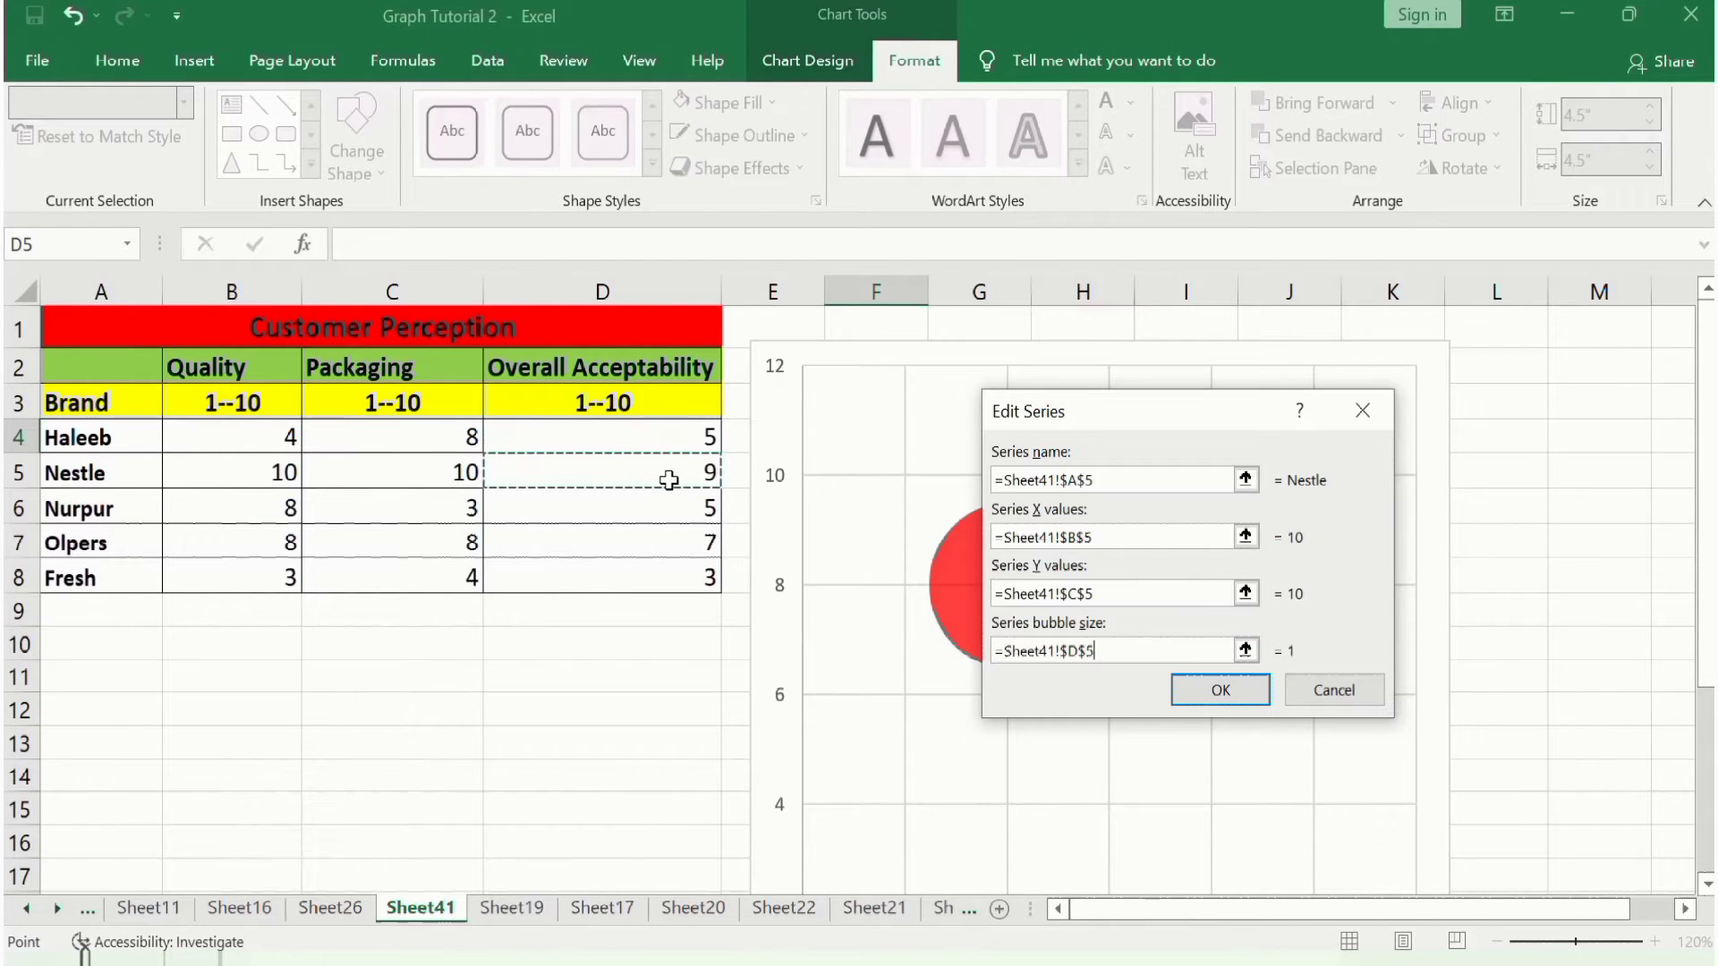
{"action": "left_click", "coordinate": [1217, 691]}
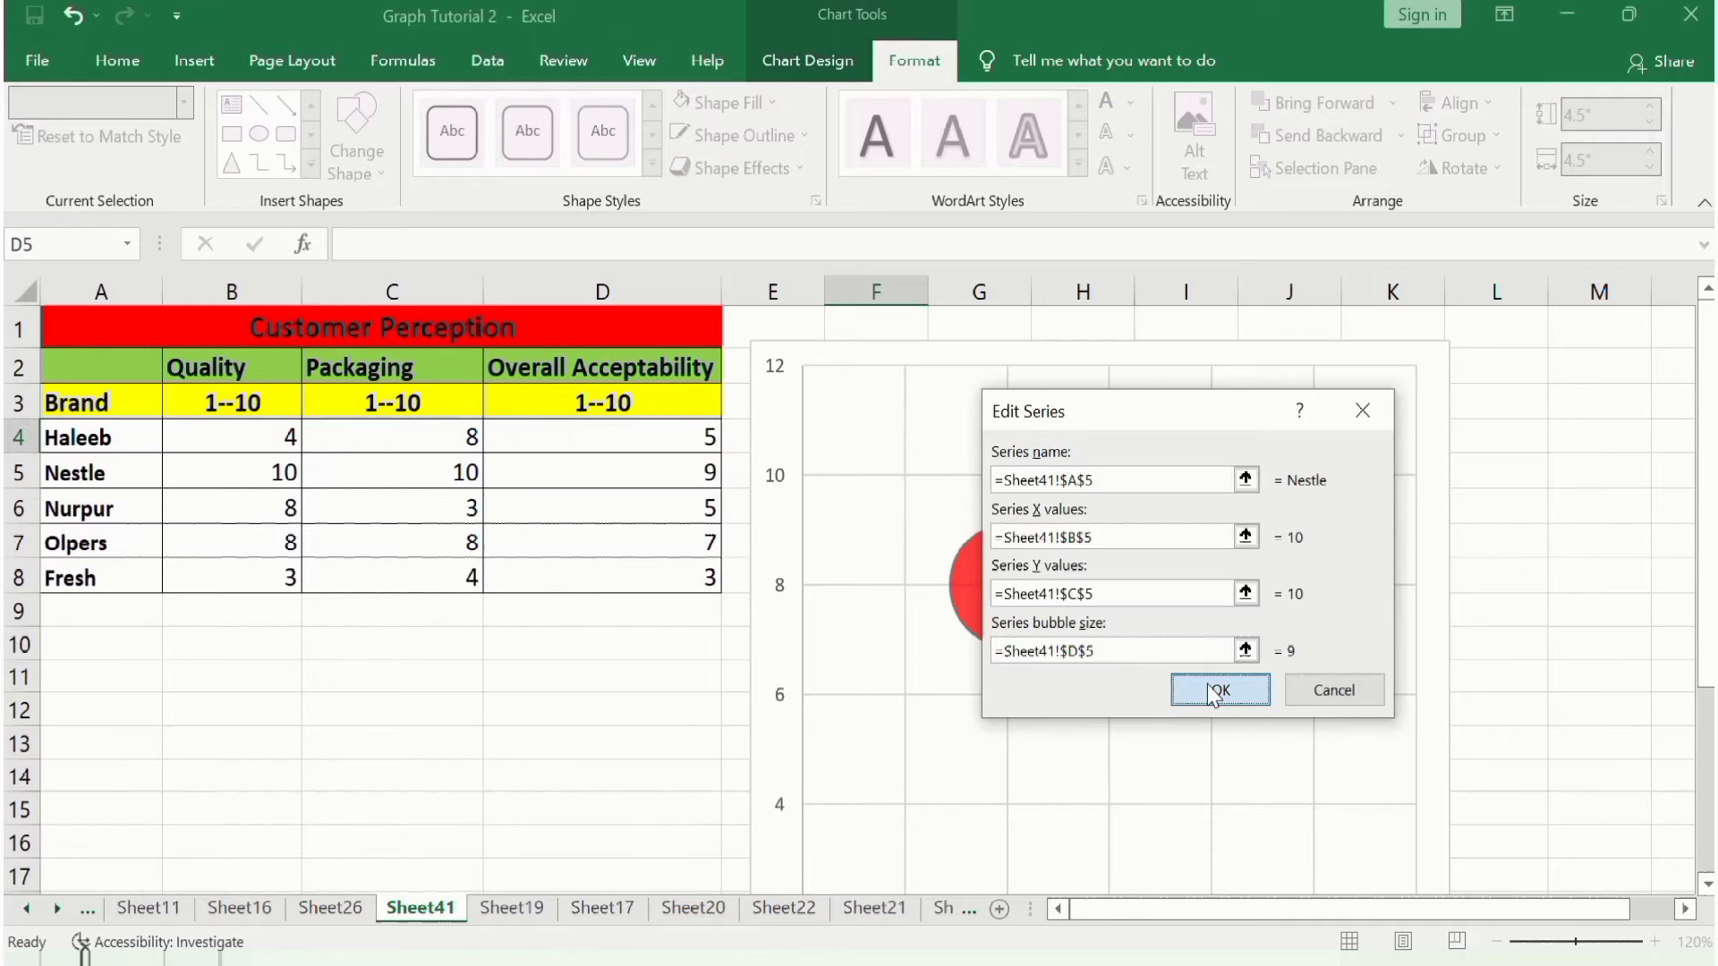
Add a Nurpur series with name A6, X value B6, Y value C6 and bubble size D6
{"action": "left_click", "coordinate": [859, 539]}
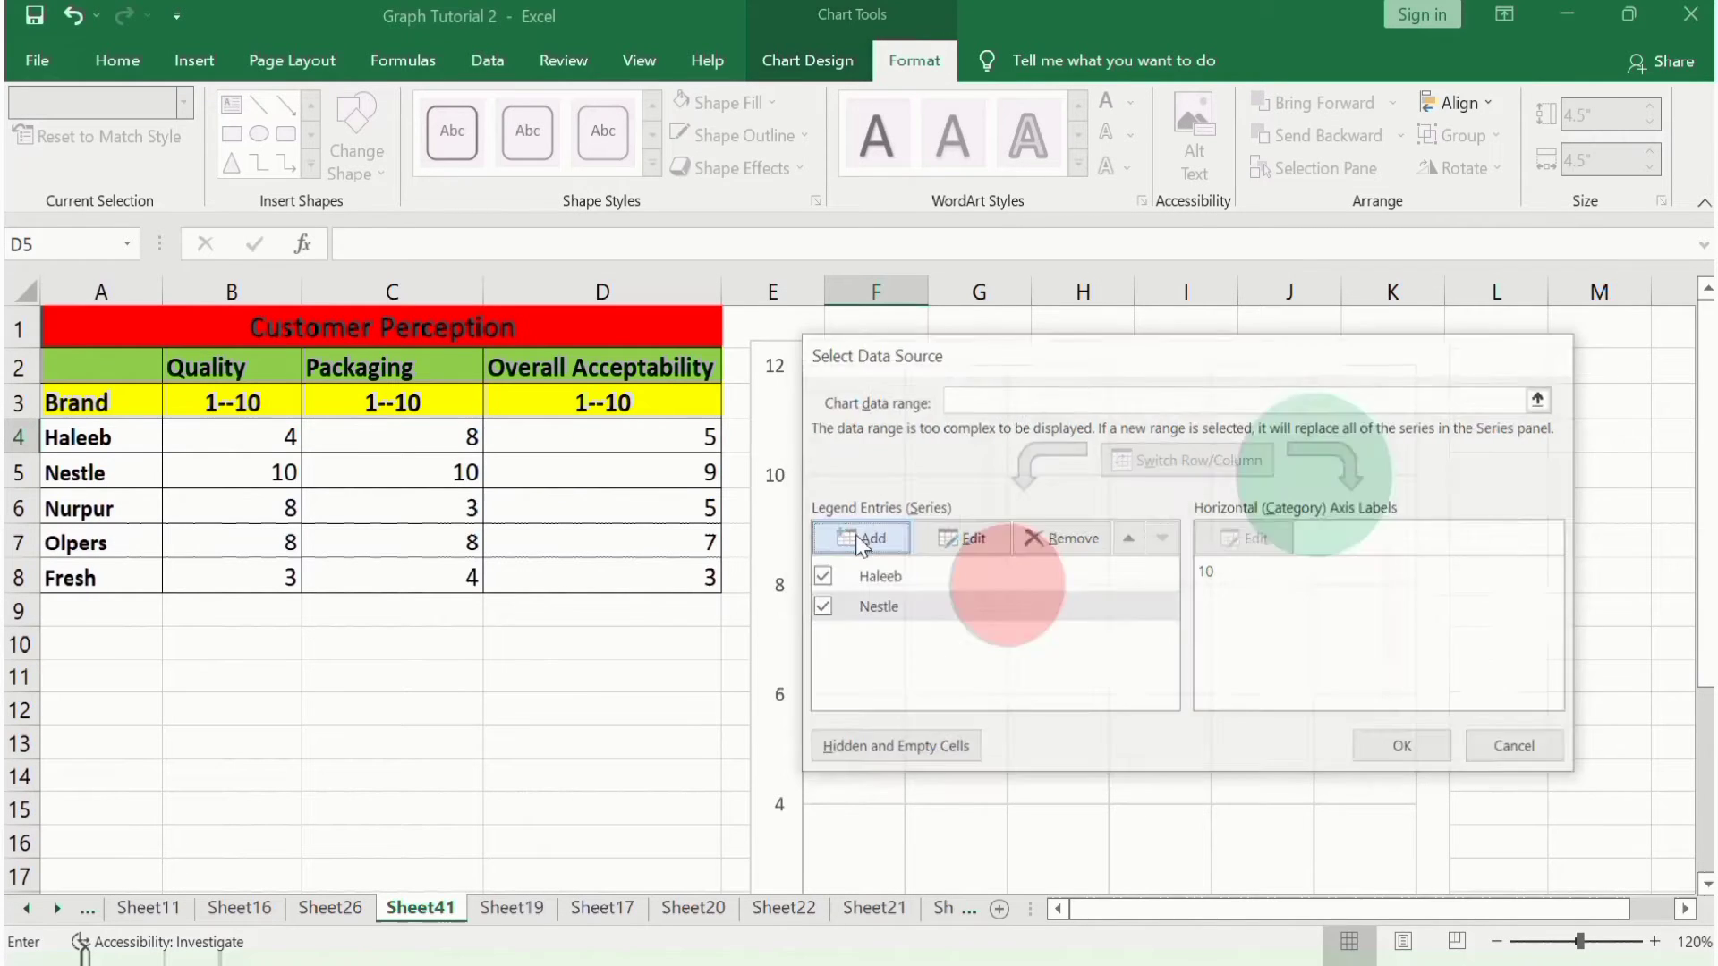
{"action": "left_click", "coordinate": [109, 514]}
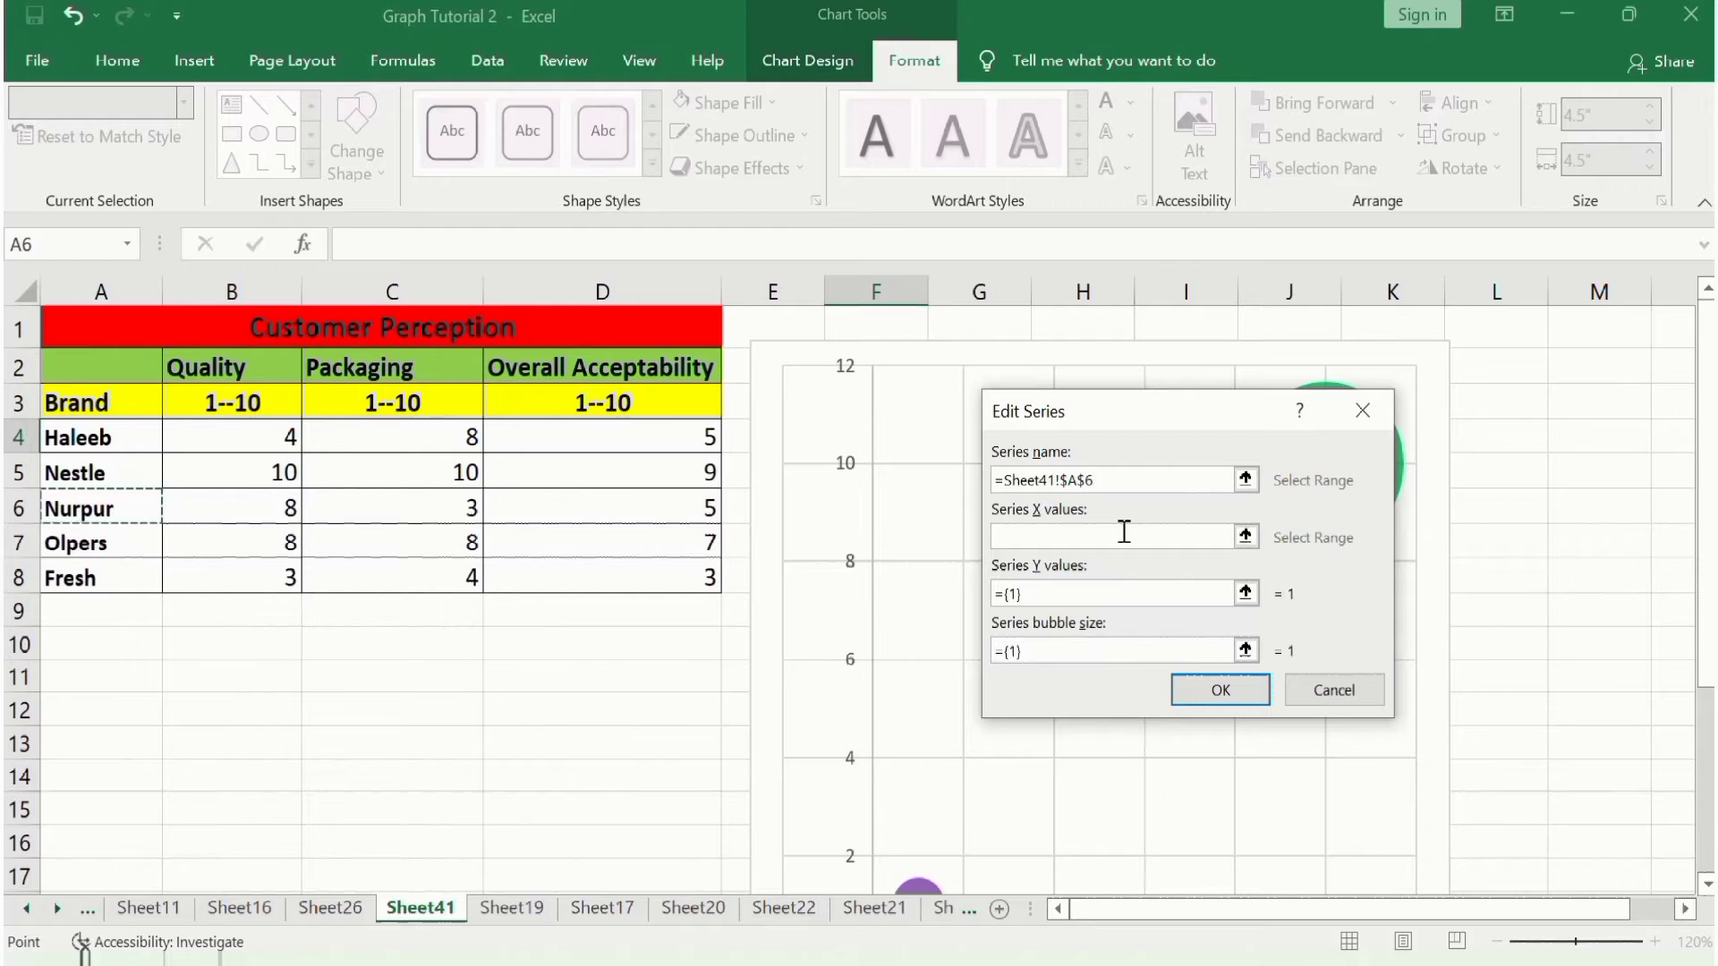
{"action": "left_click", "coordinate": [1071, 535]}
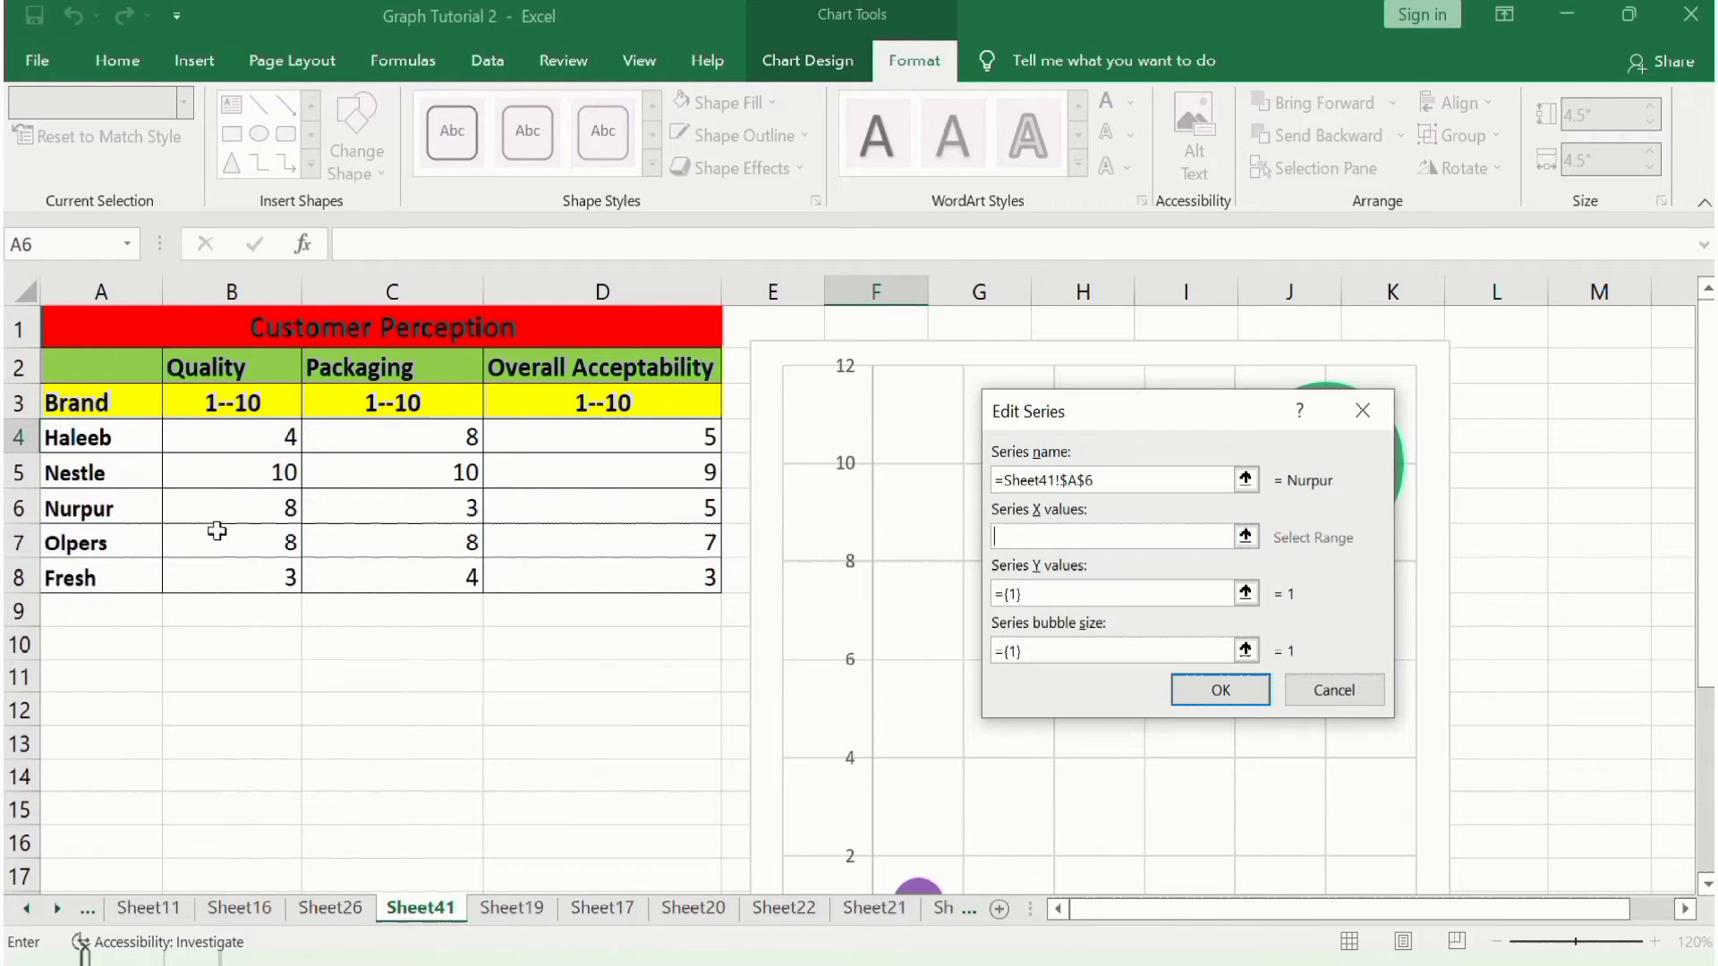
{"action": "left_click", "coordinate": [243, 508]}
{"action": "left_click", "coordinate": [1124, 591]}
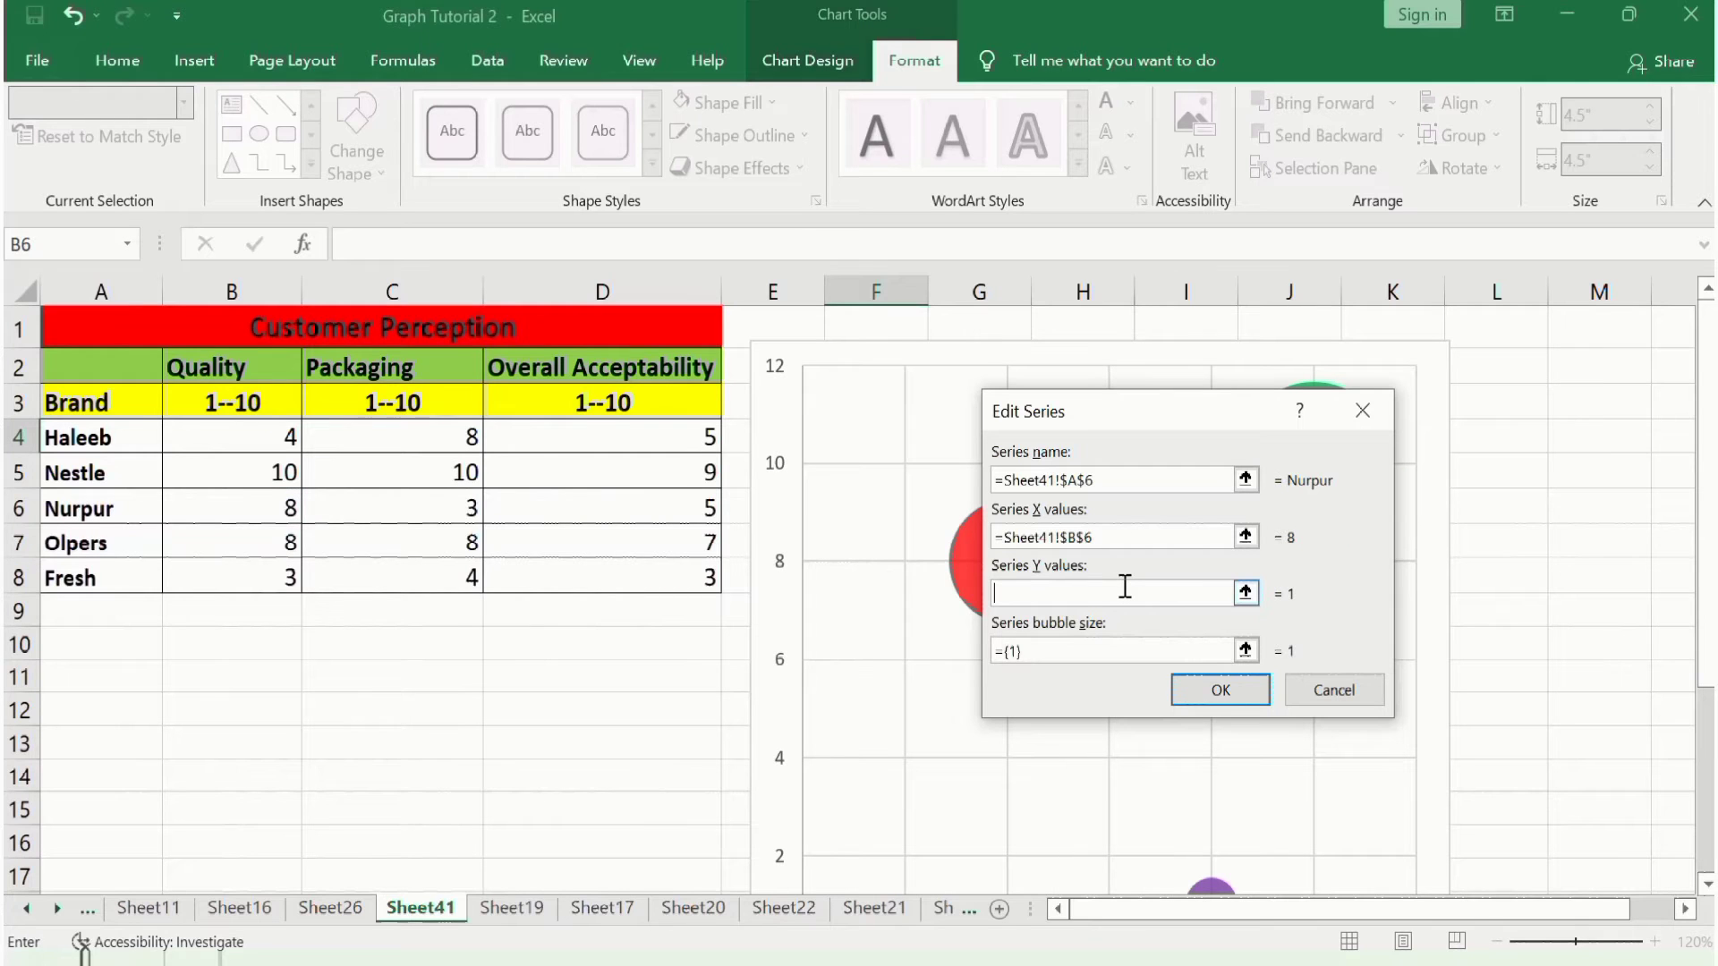
{"action": "left_click", "coordinate": [421, 507]}
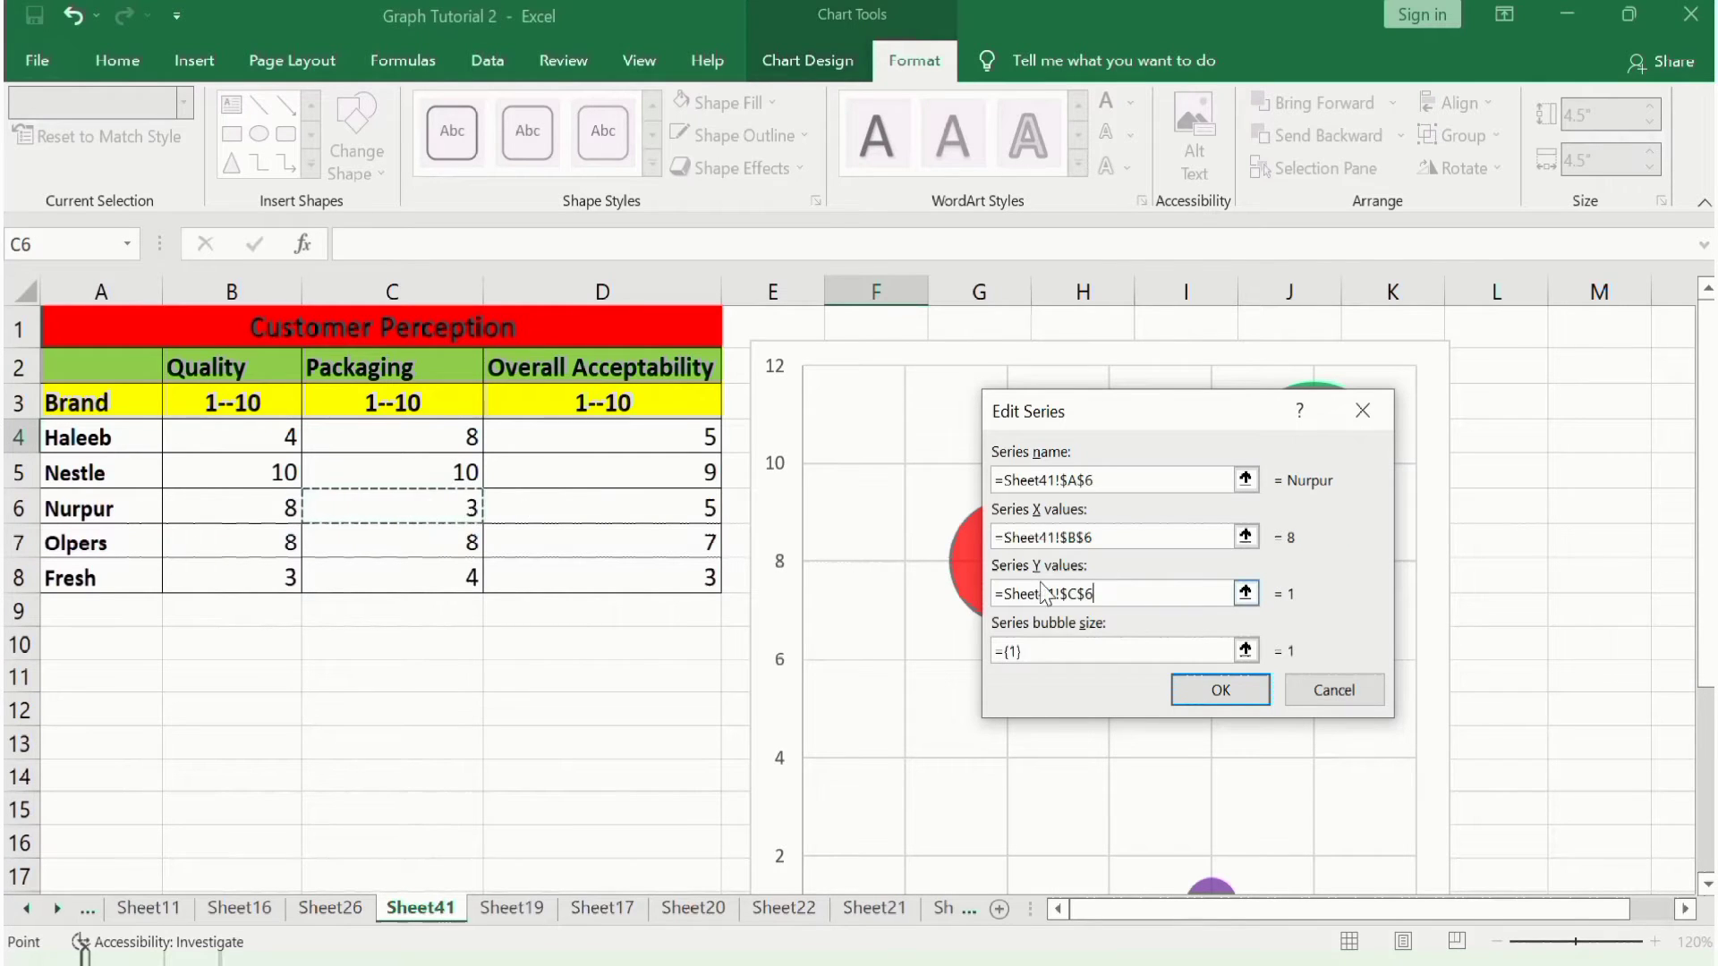
{"action": "left_click", "coordinate": [1050, 652]}
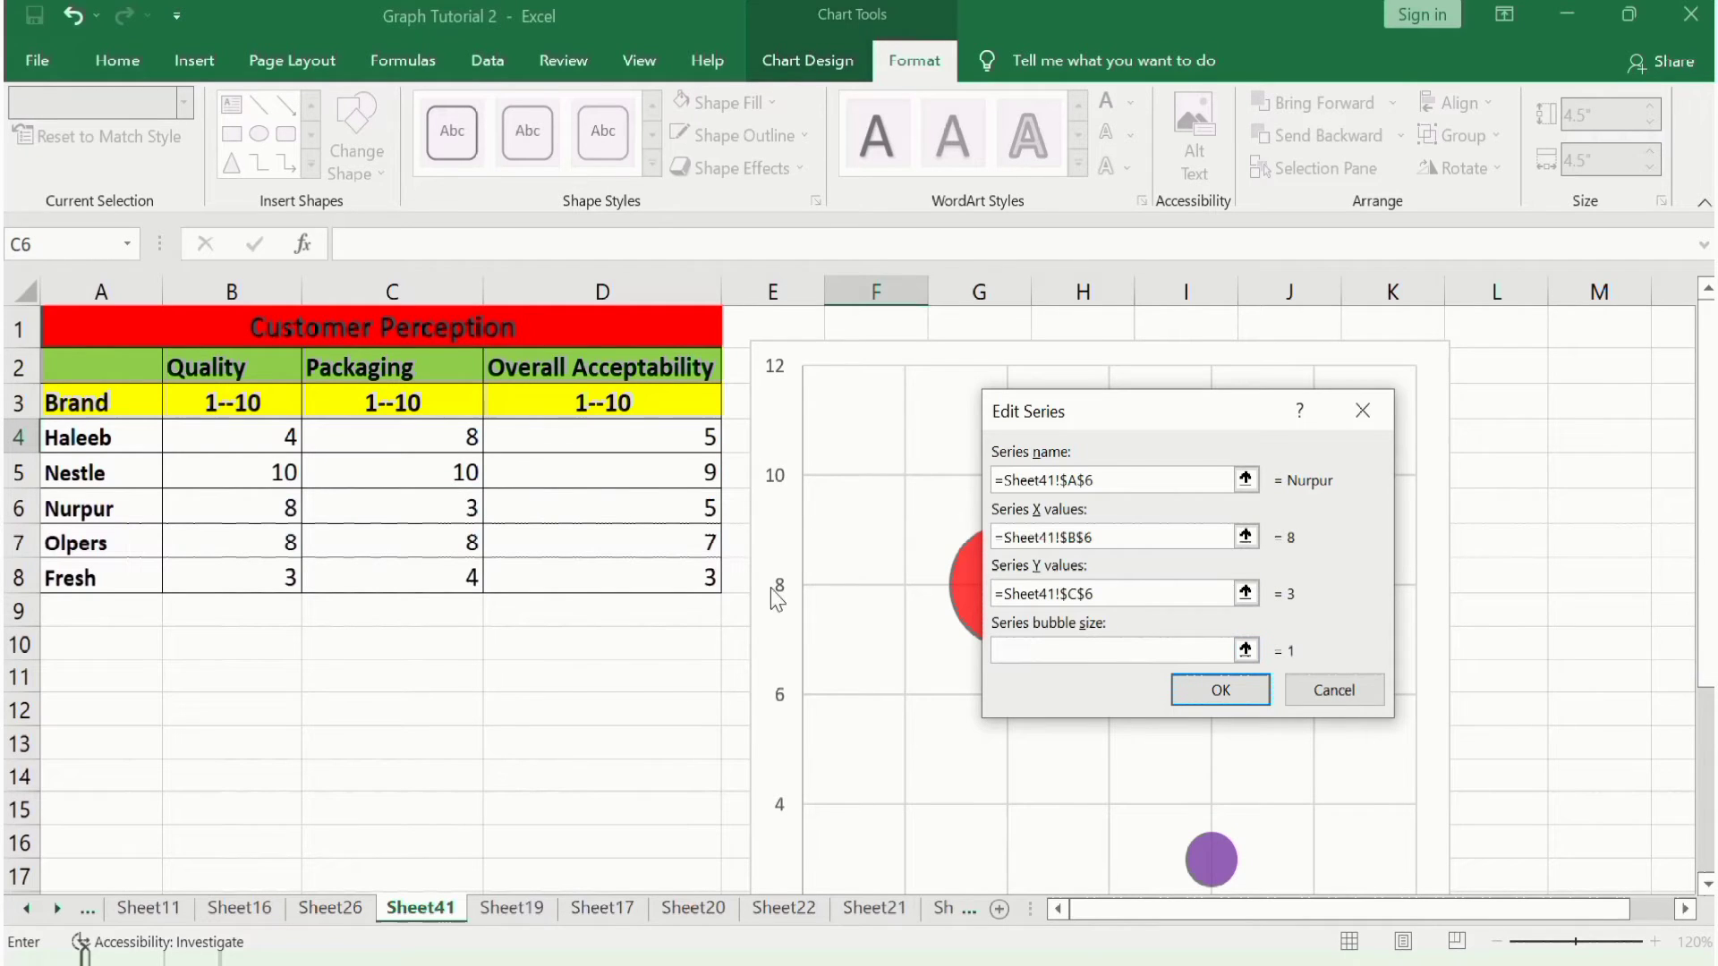
{"action": "left_click", "coordinate": [631, 509]}
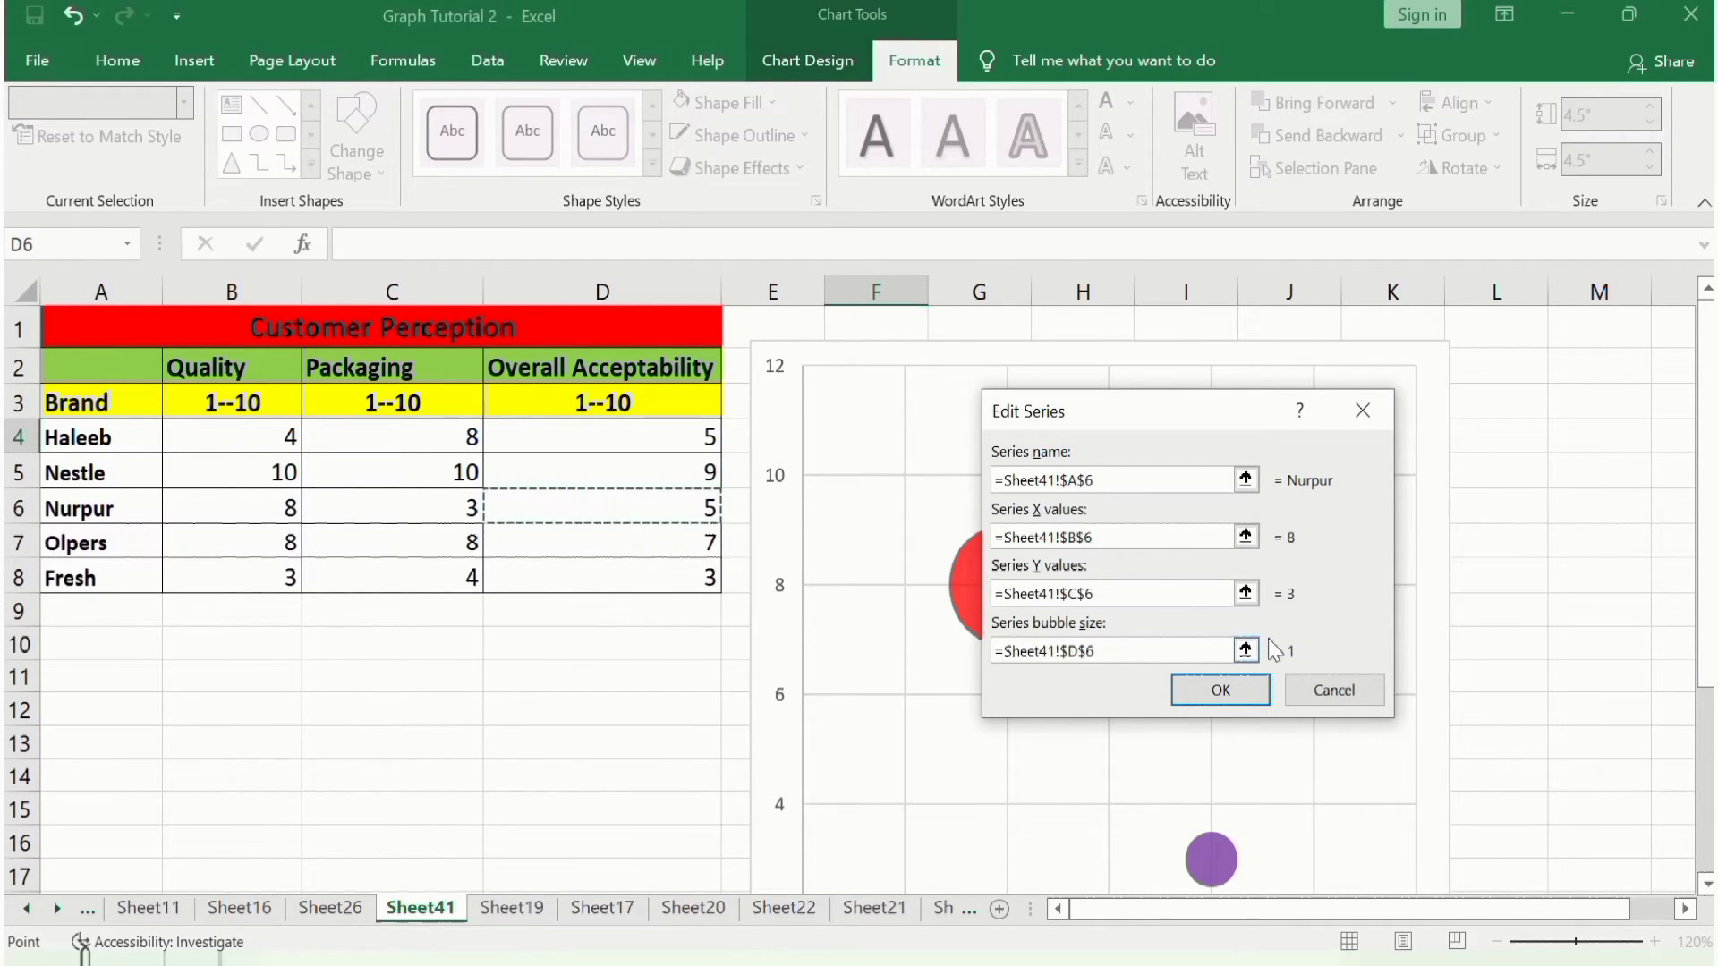
{"action": "left_click", "coordinate": [1220, 690]}
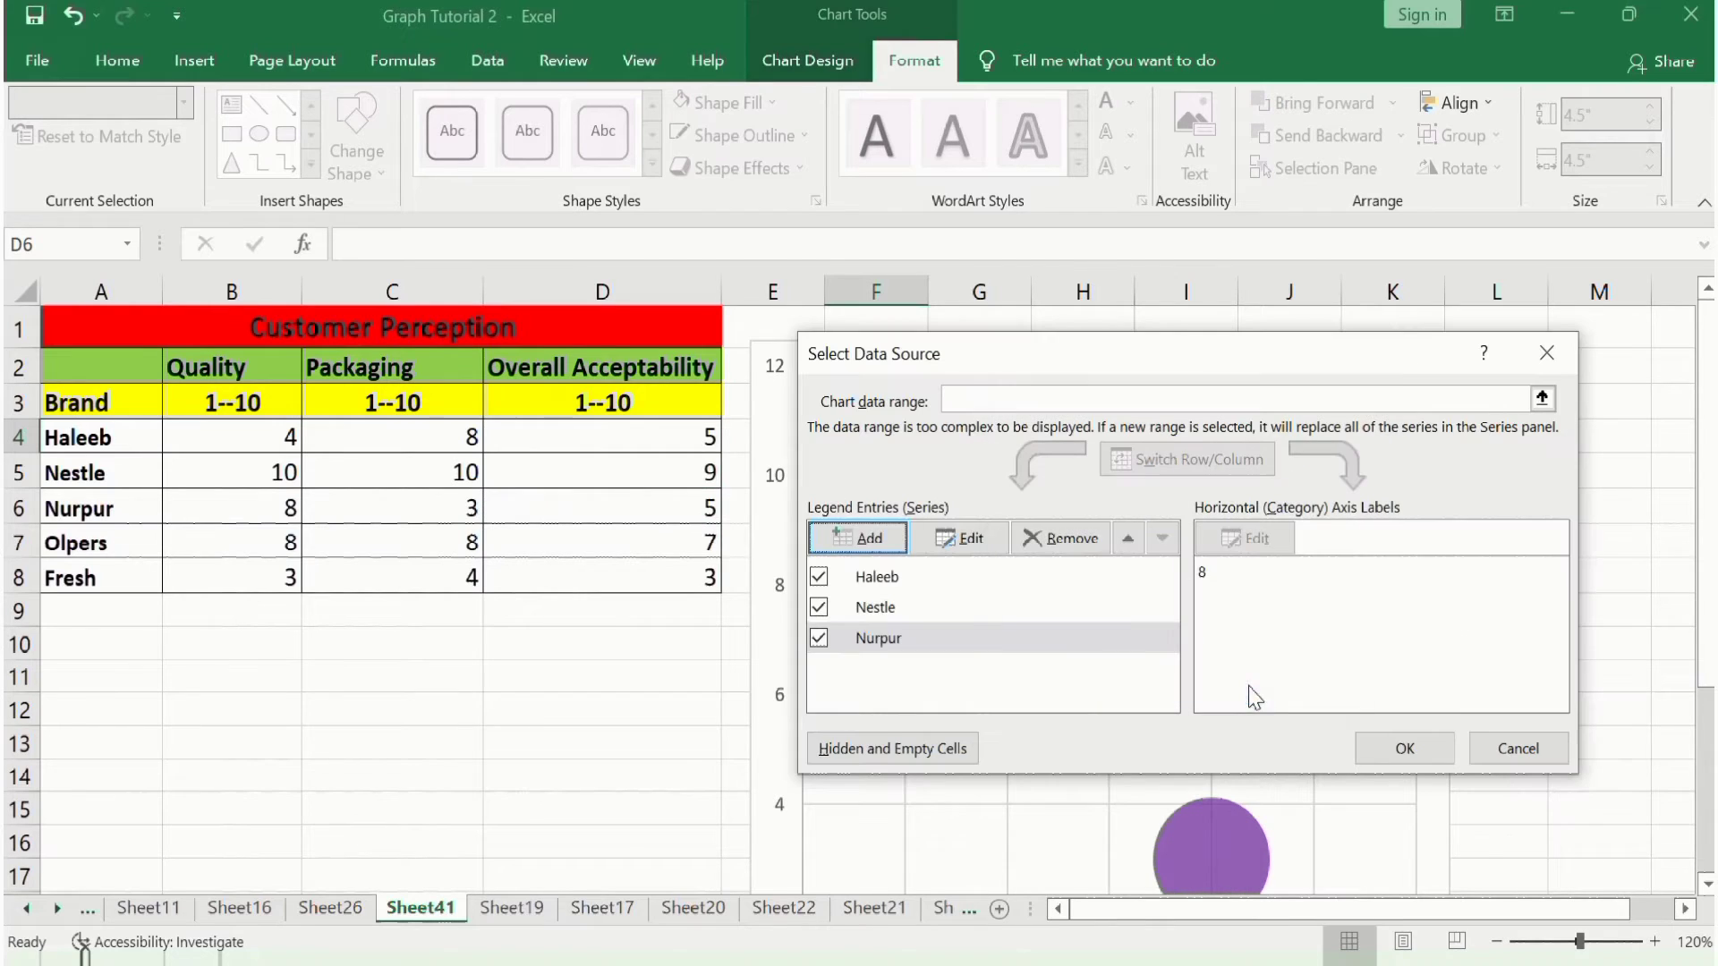
Add an Olpers series with name A7, X value B7, Y value C7 and bubble size D7
{"action": "left_click", "coordinate": [891, 551]}
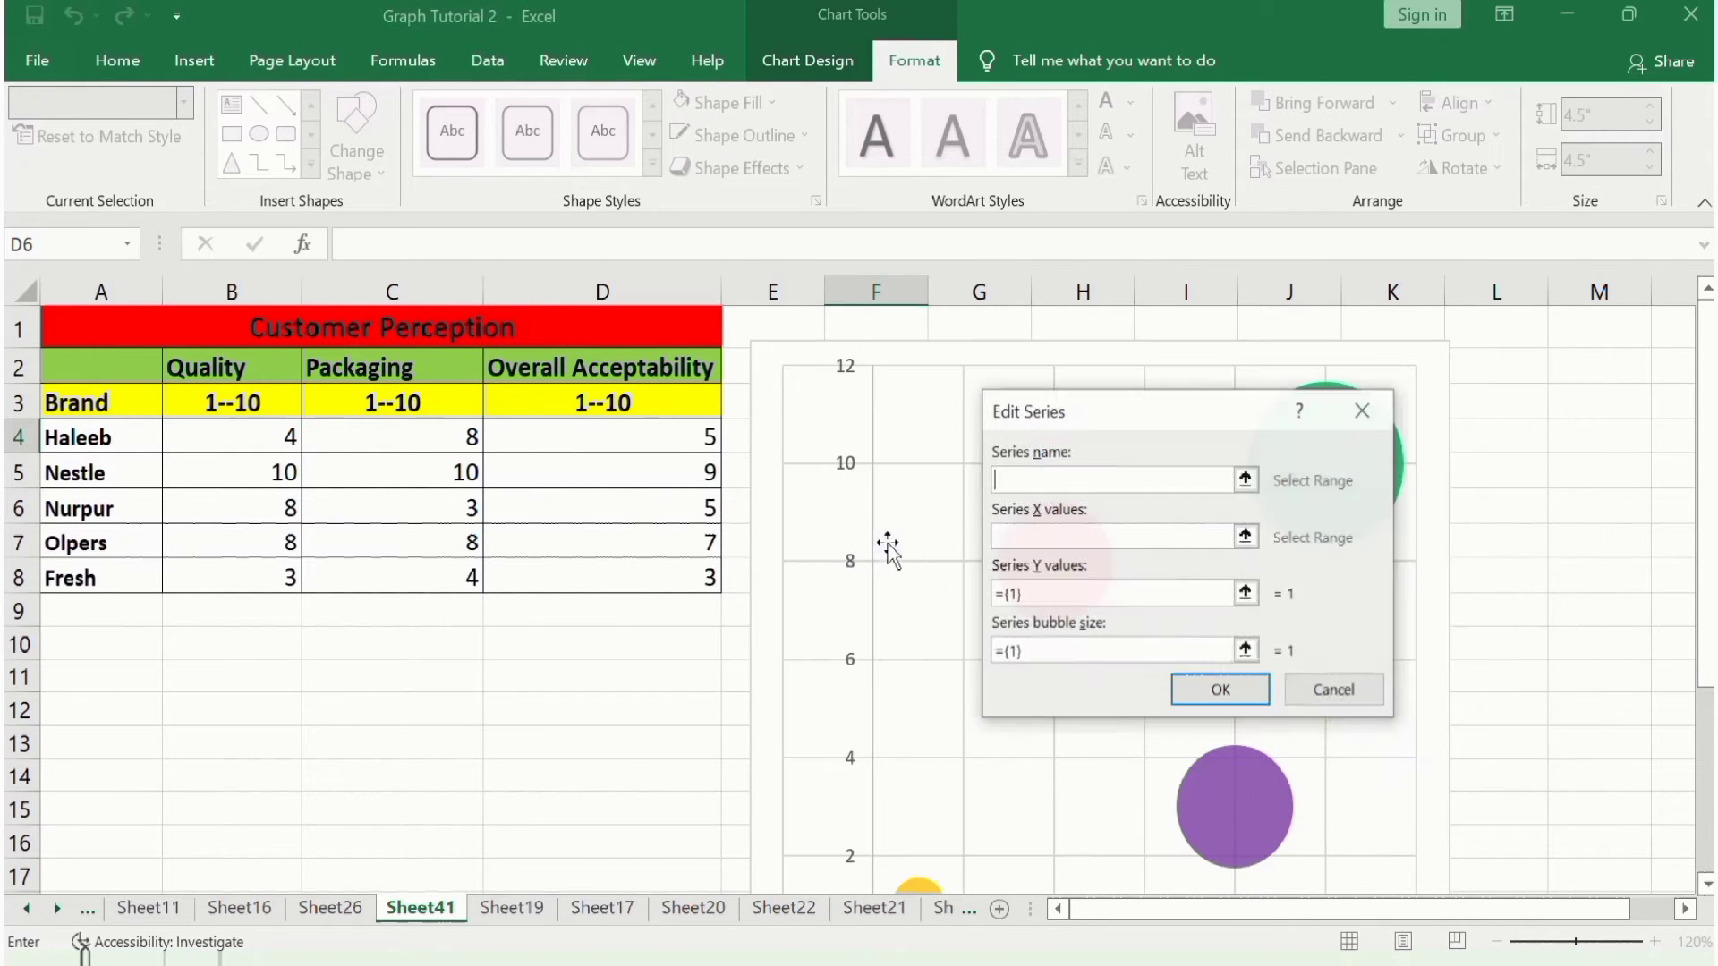
{"action": "left_click", "coordinate": [105, 546]}
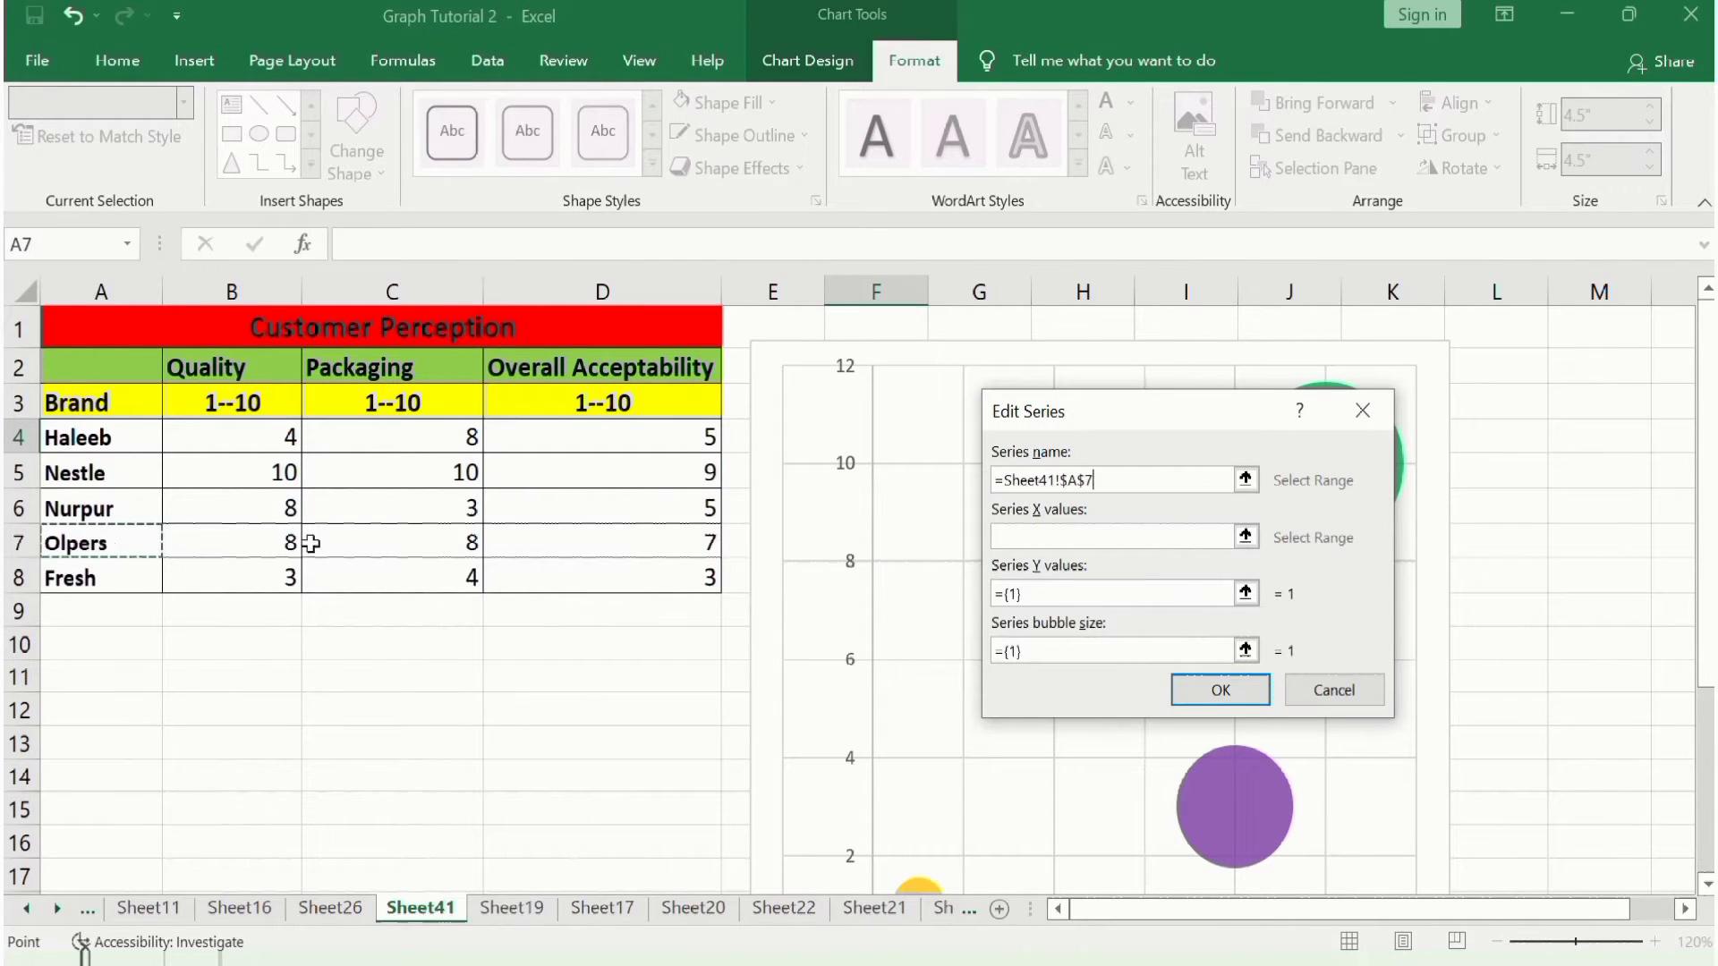
{"action": "left_click", "coordinate": [1093, 531]}
{"action": "left_click", "coordinate": [221, 545]}
{"action": "left_click", "coordinate": [1051, 594]}
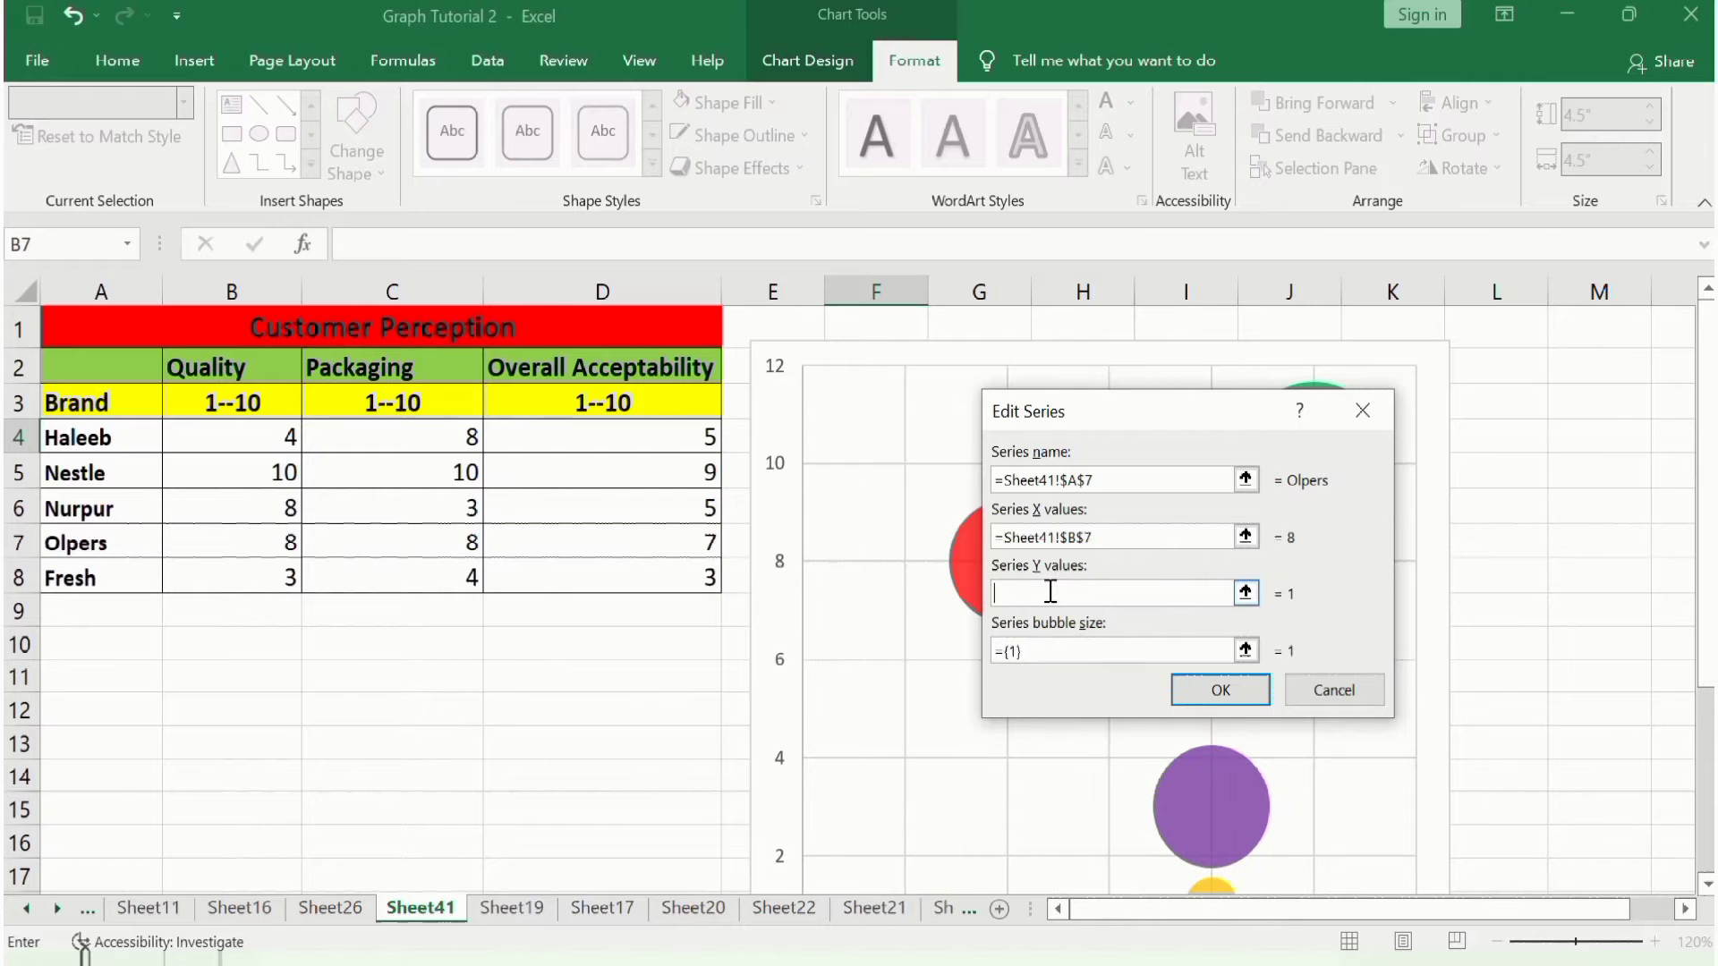
{"action": "left_click", "coordinate": [442, 543]}
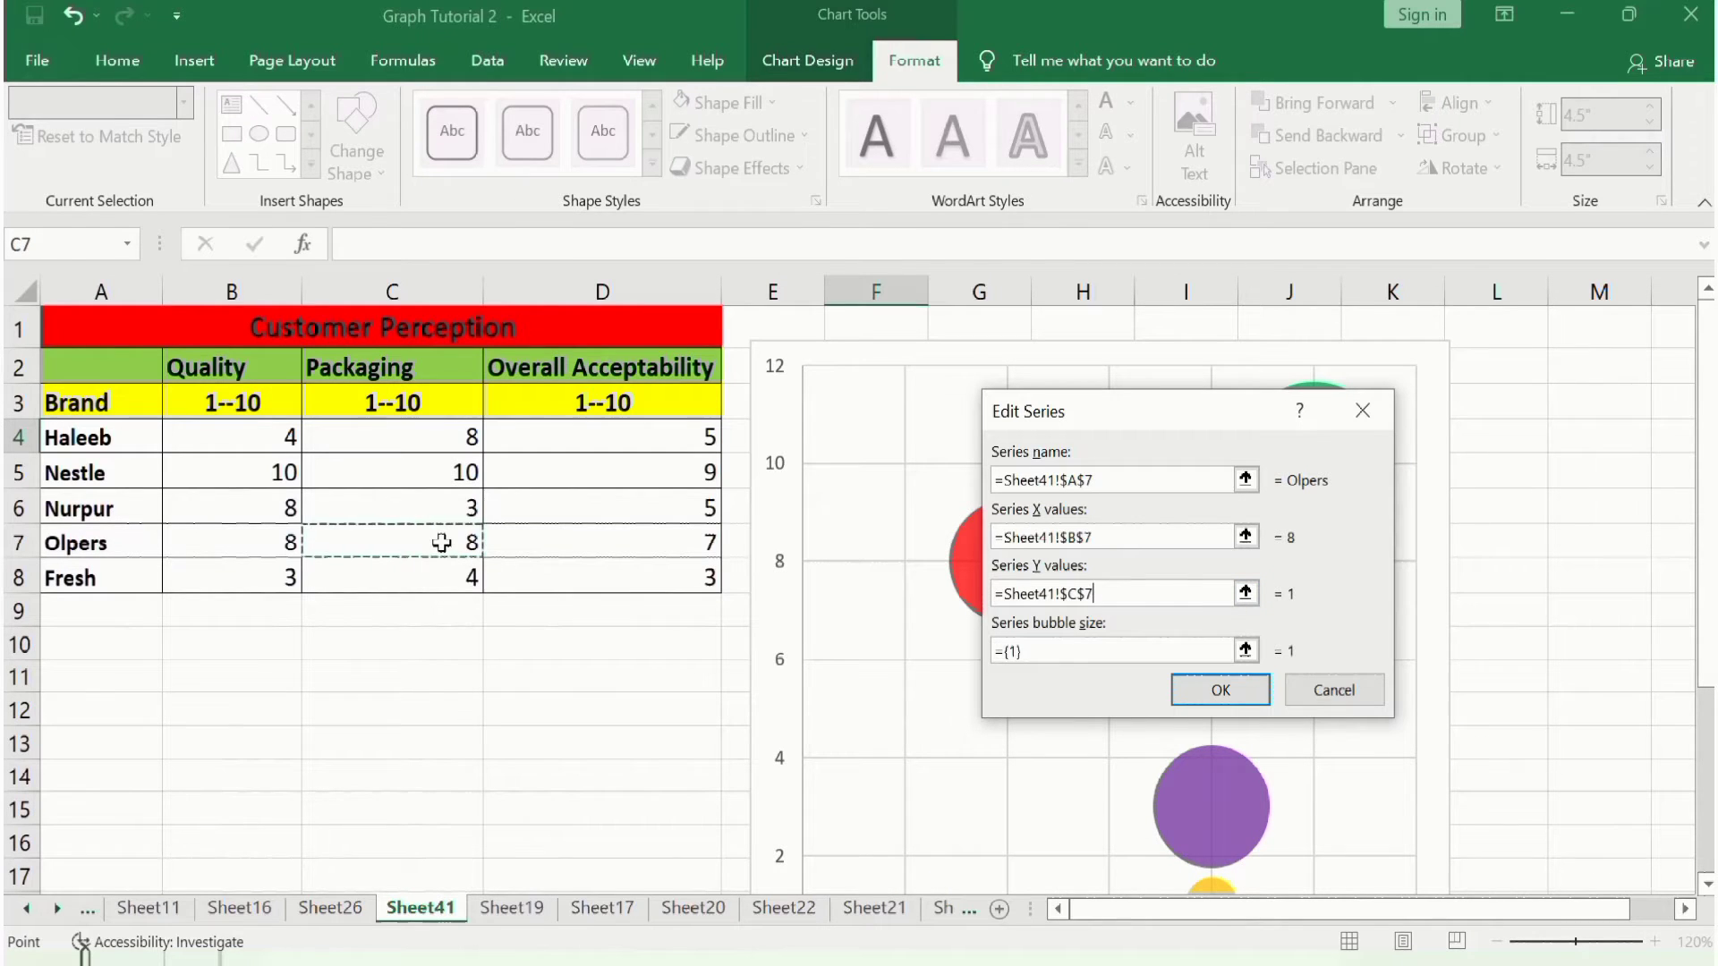
{"action": "left_click", "coordinate": [1057, 651]}
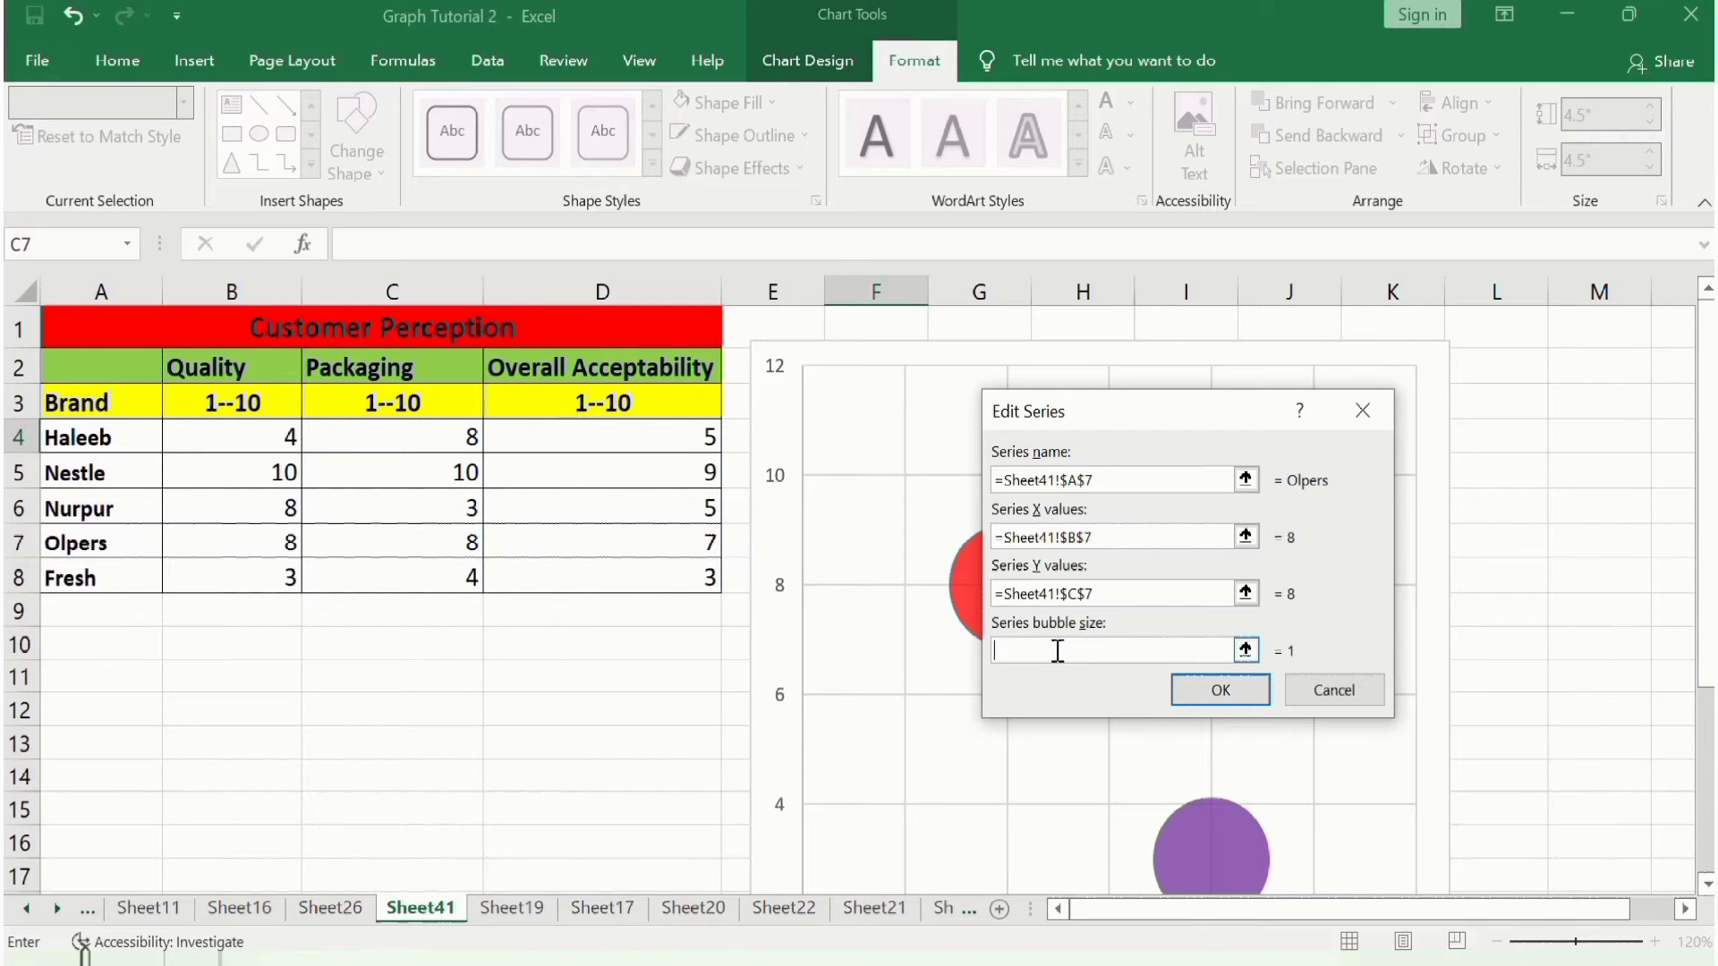
{"action": "left_click", "coordinate": [685, 545]}
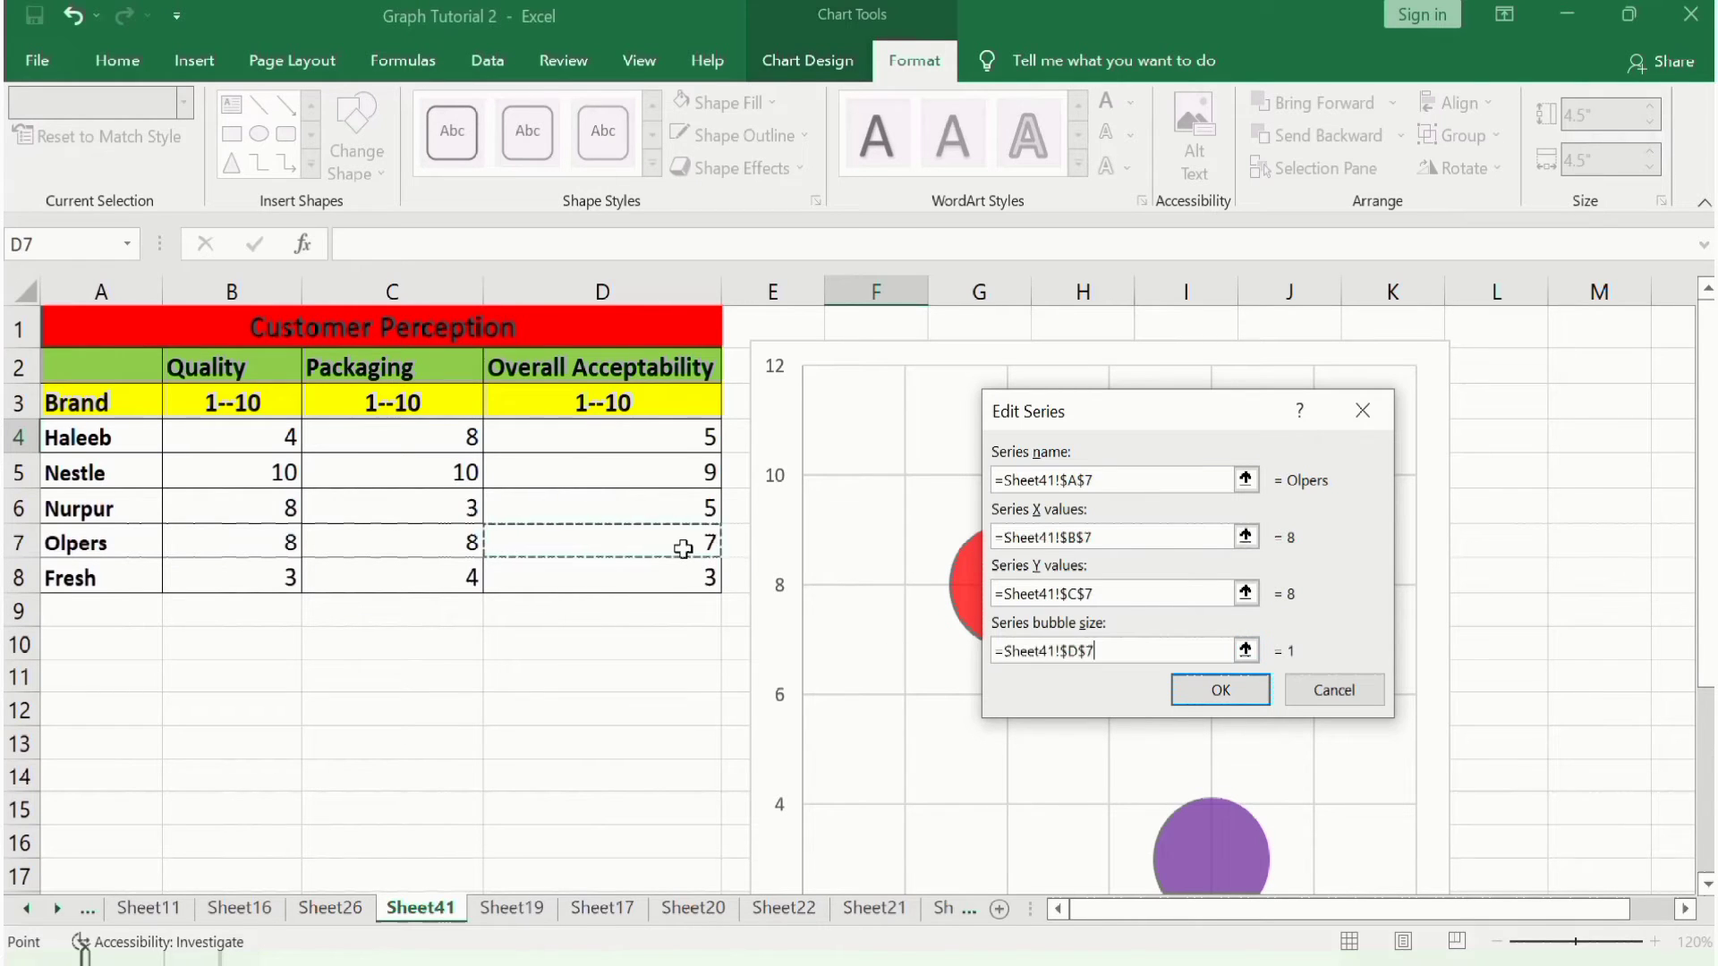
{"action": "left_click", "coordinate": [1221, 690]}
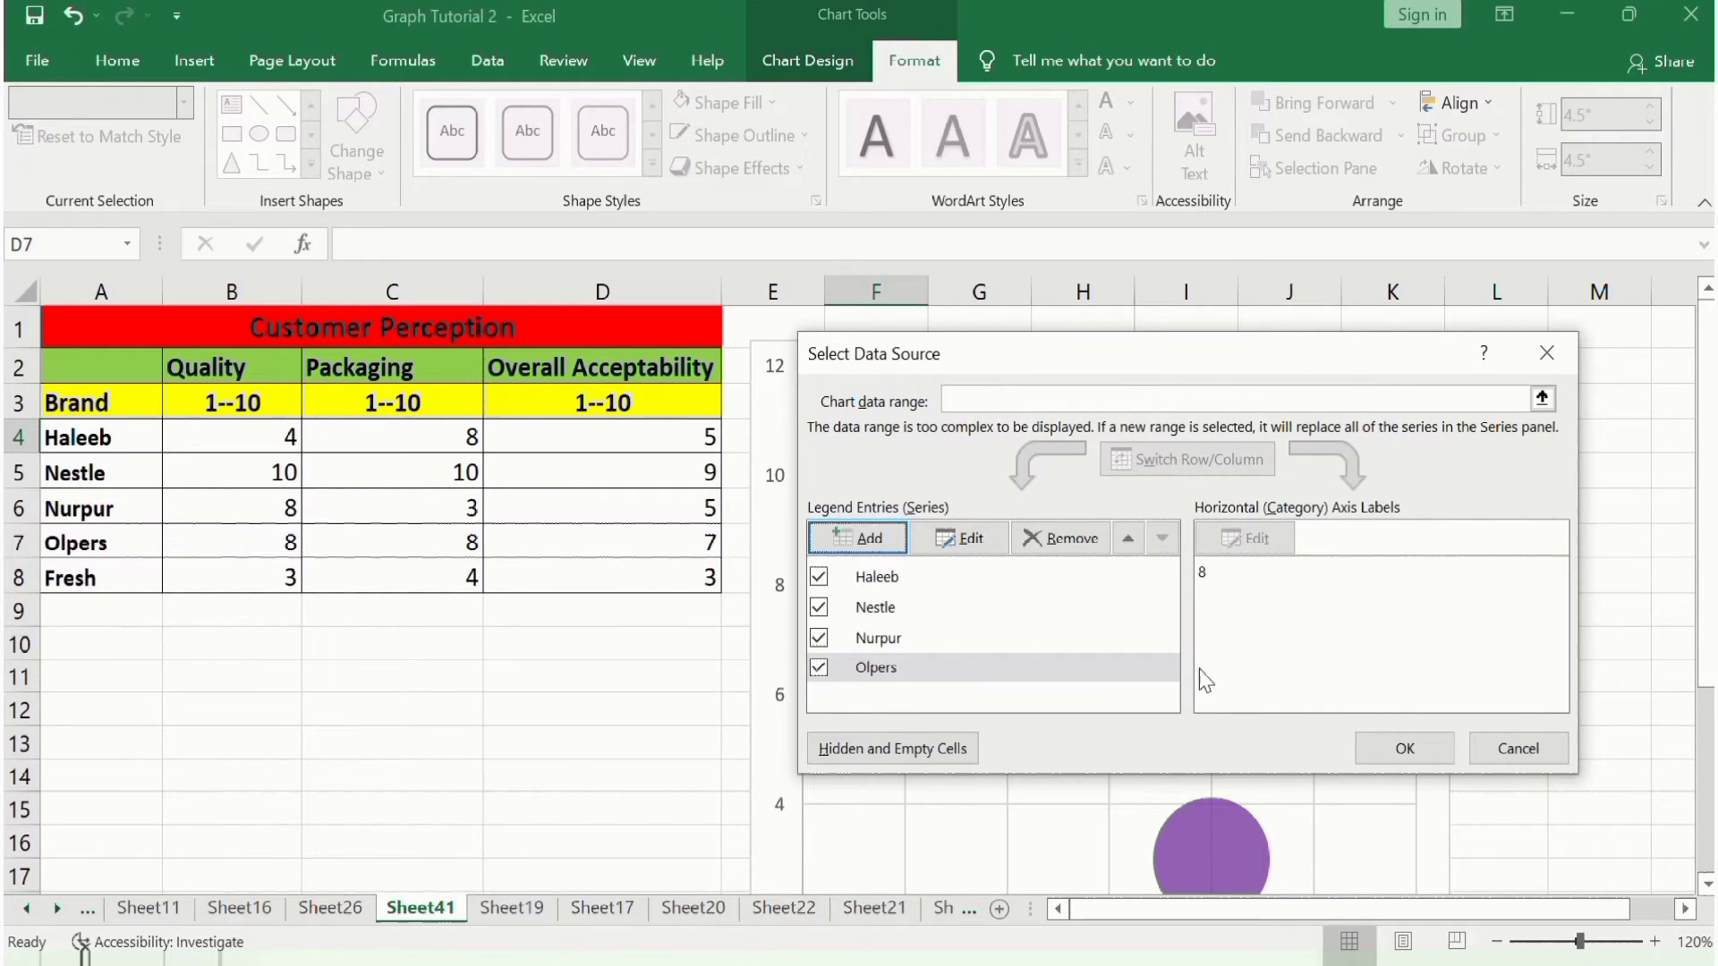
Start a Fresh series, taking its name from A8 and its X value from B8
{"action": "left_click", "coordinate": [886, 541]}
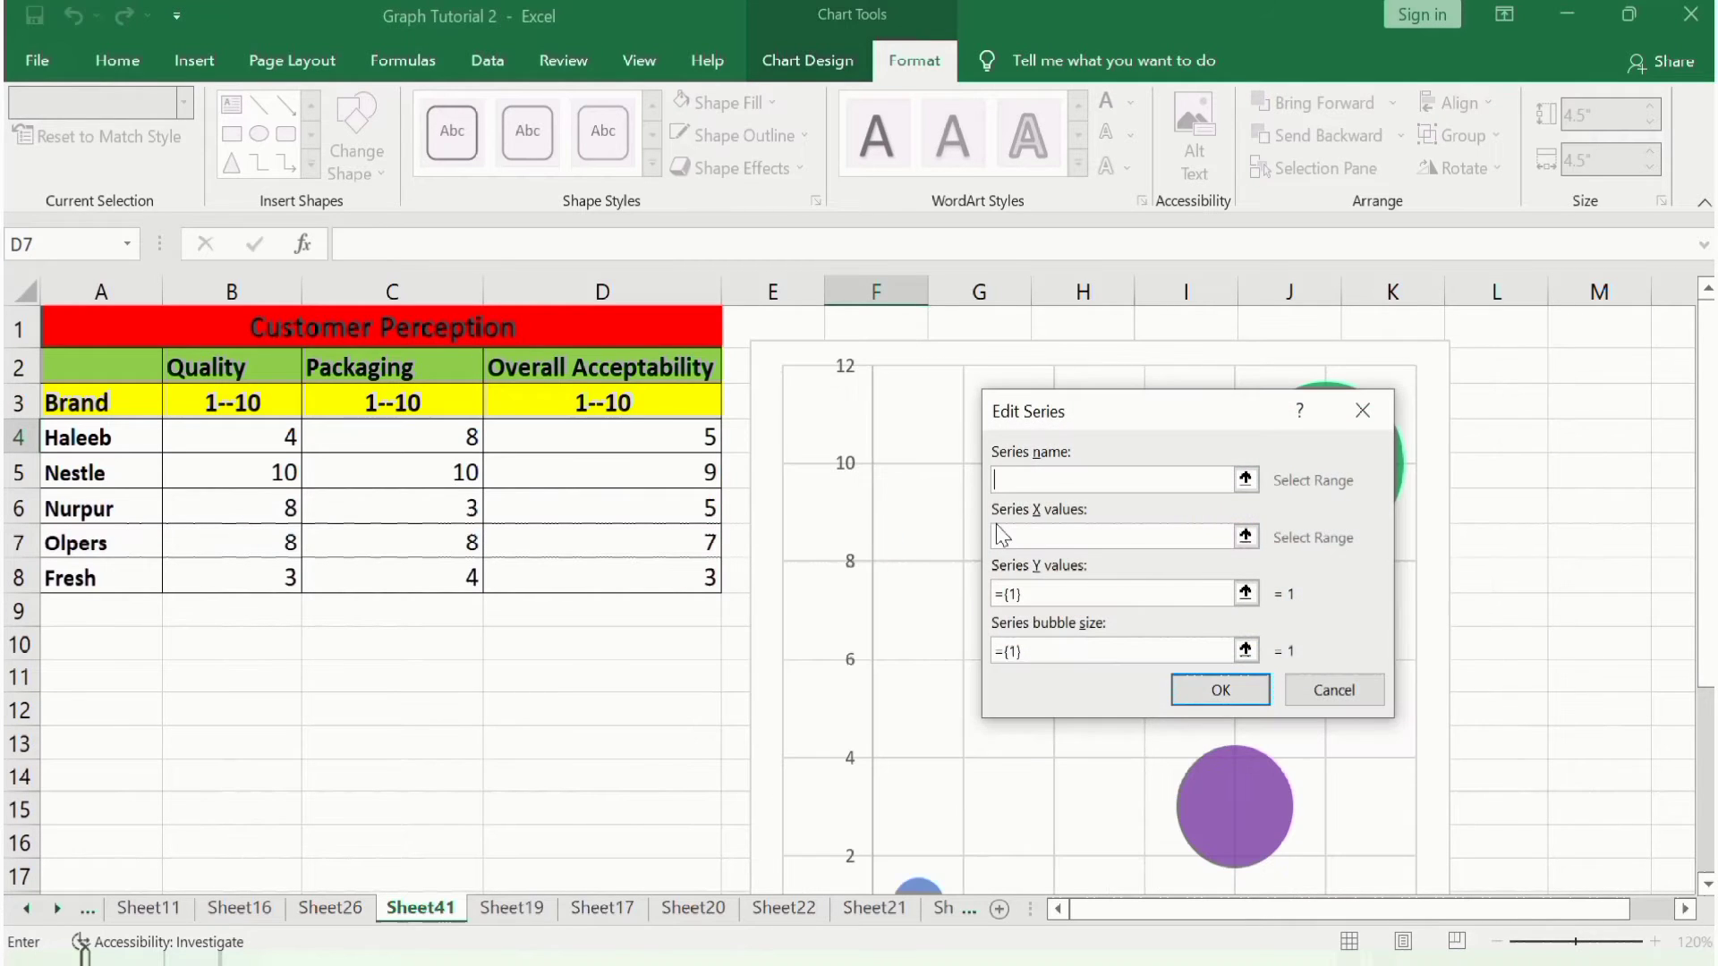
{"action": "left_click", "coordinate": [87, 581]}
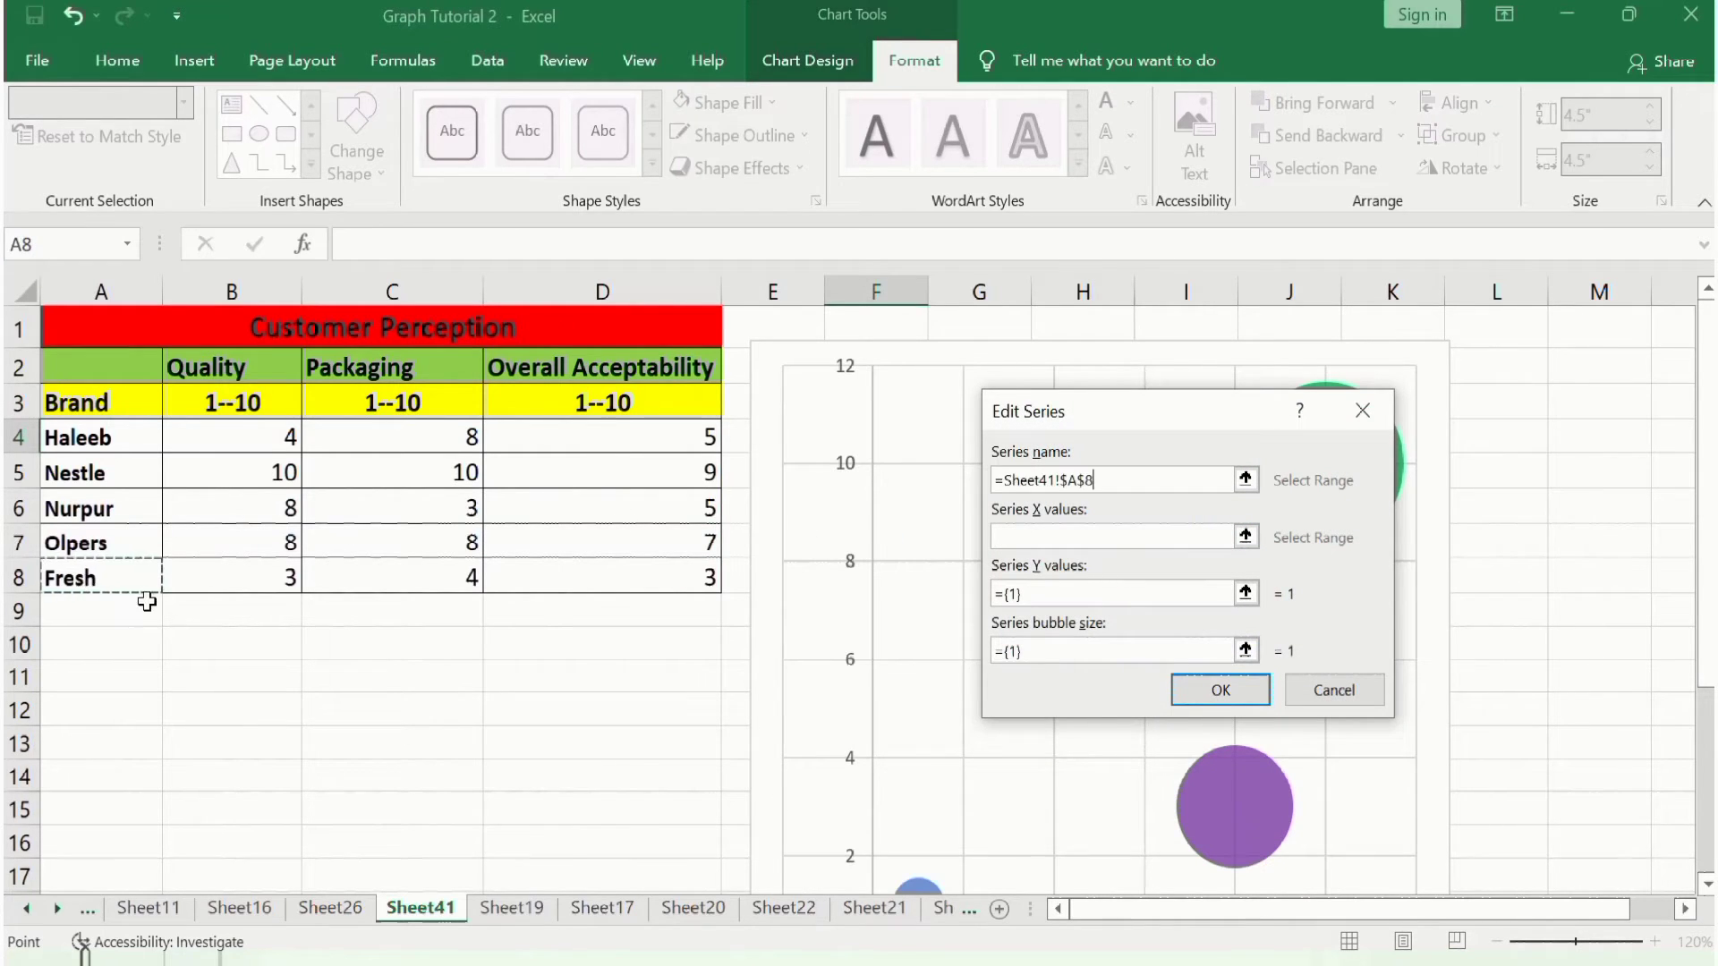
{"action": "left_click", "coordinate": [1087, 530]}
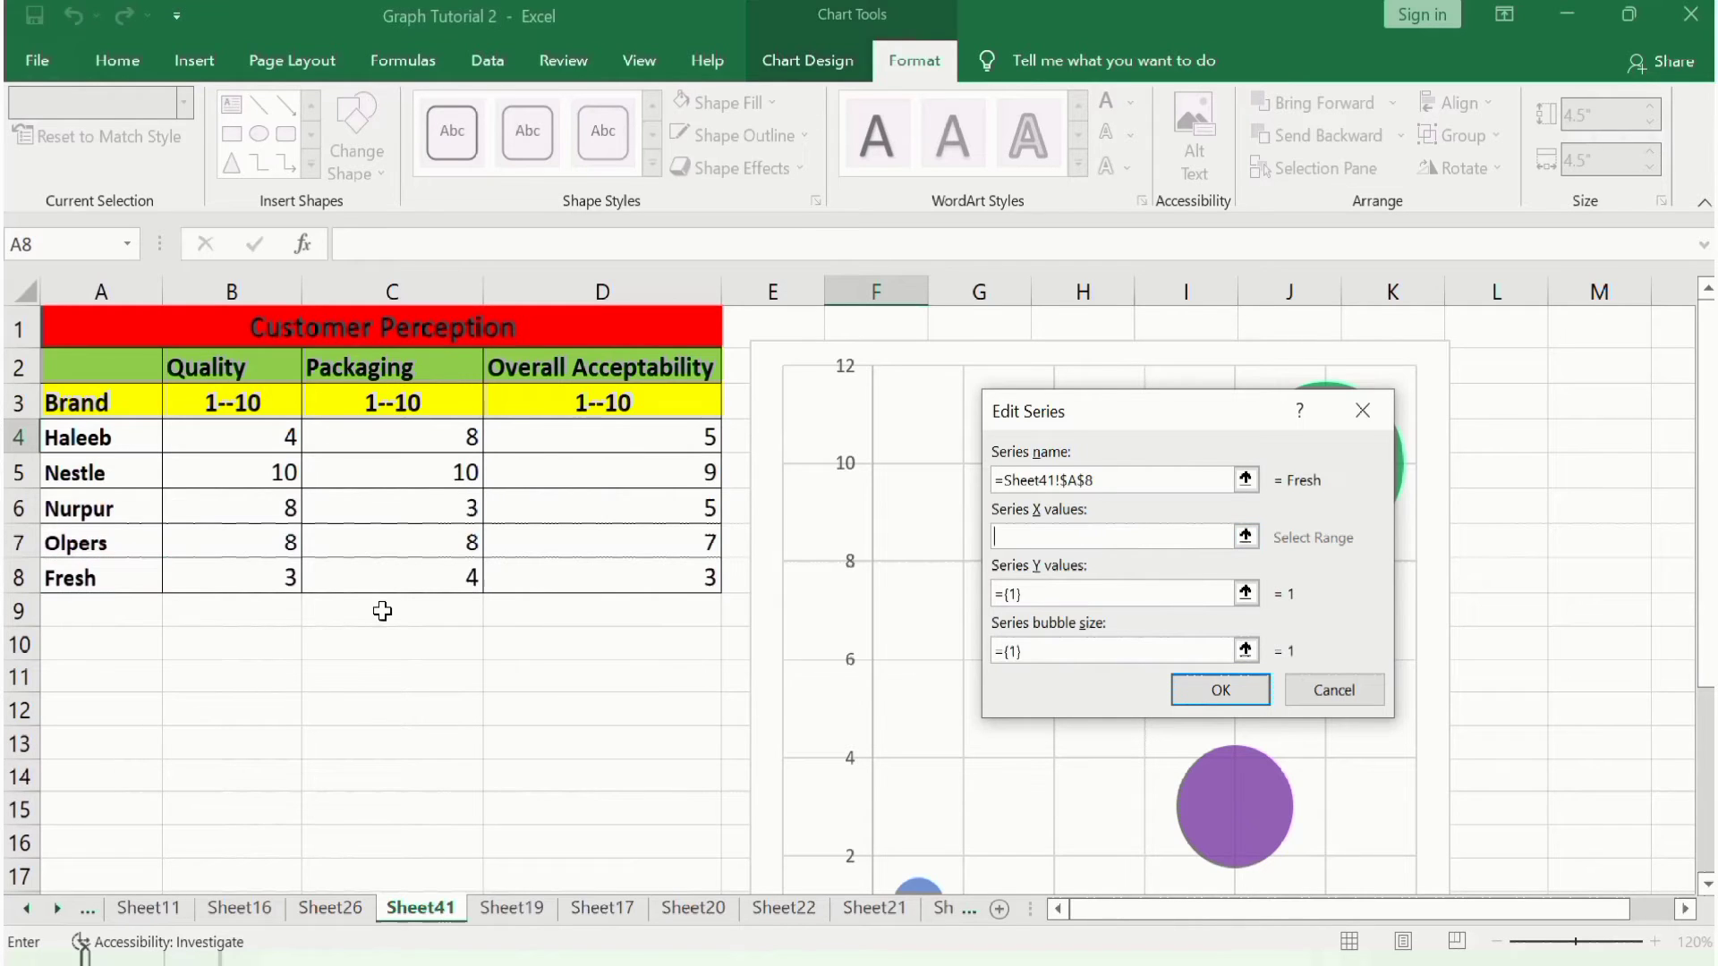
{"action": "left_click", "coordinate": [257, 597]}
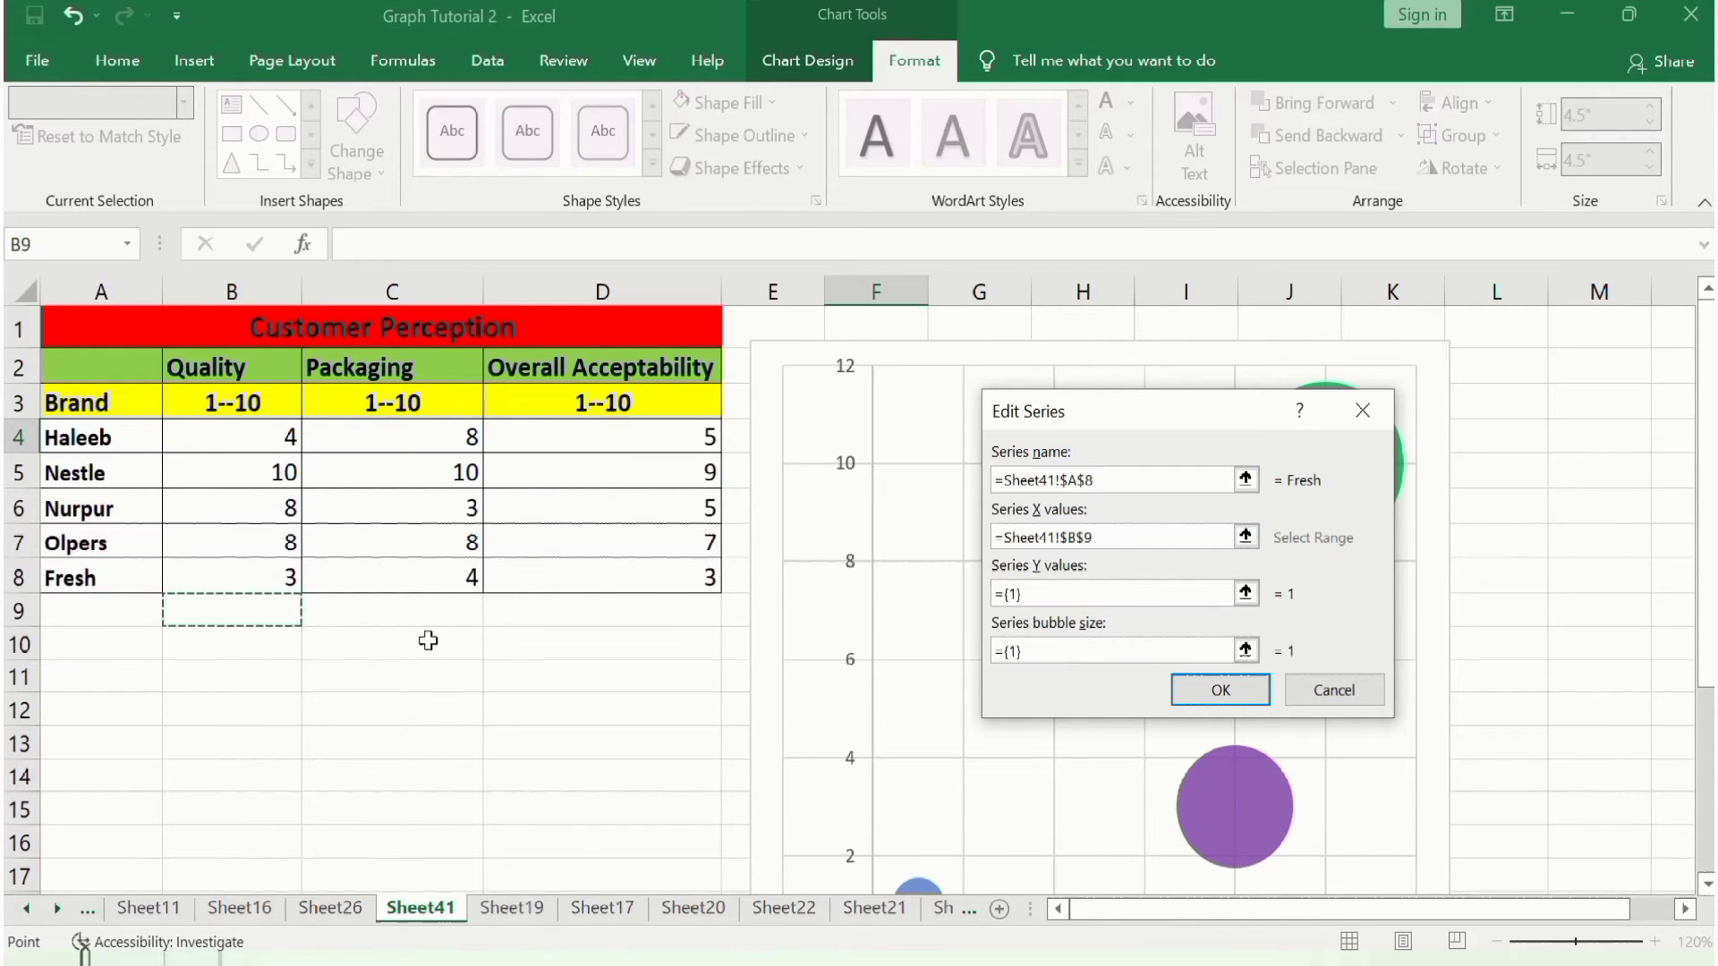
{"action": "left_click", "coordinate": [282, 577]}
{"action": "key", "text": "BackSpace"}
{"action": "key", "text": "BackSpace"}
{"action": "key", "text": "BackSpace"}
{"action": "key", "text": "BackSpace"}
{"action": "key", "text": "BackSpace"}
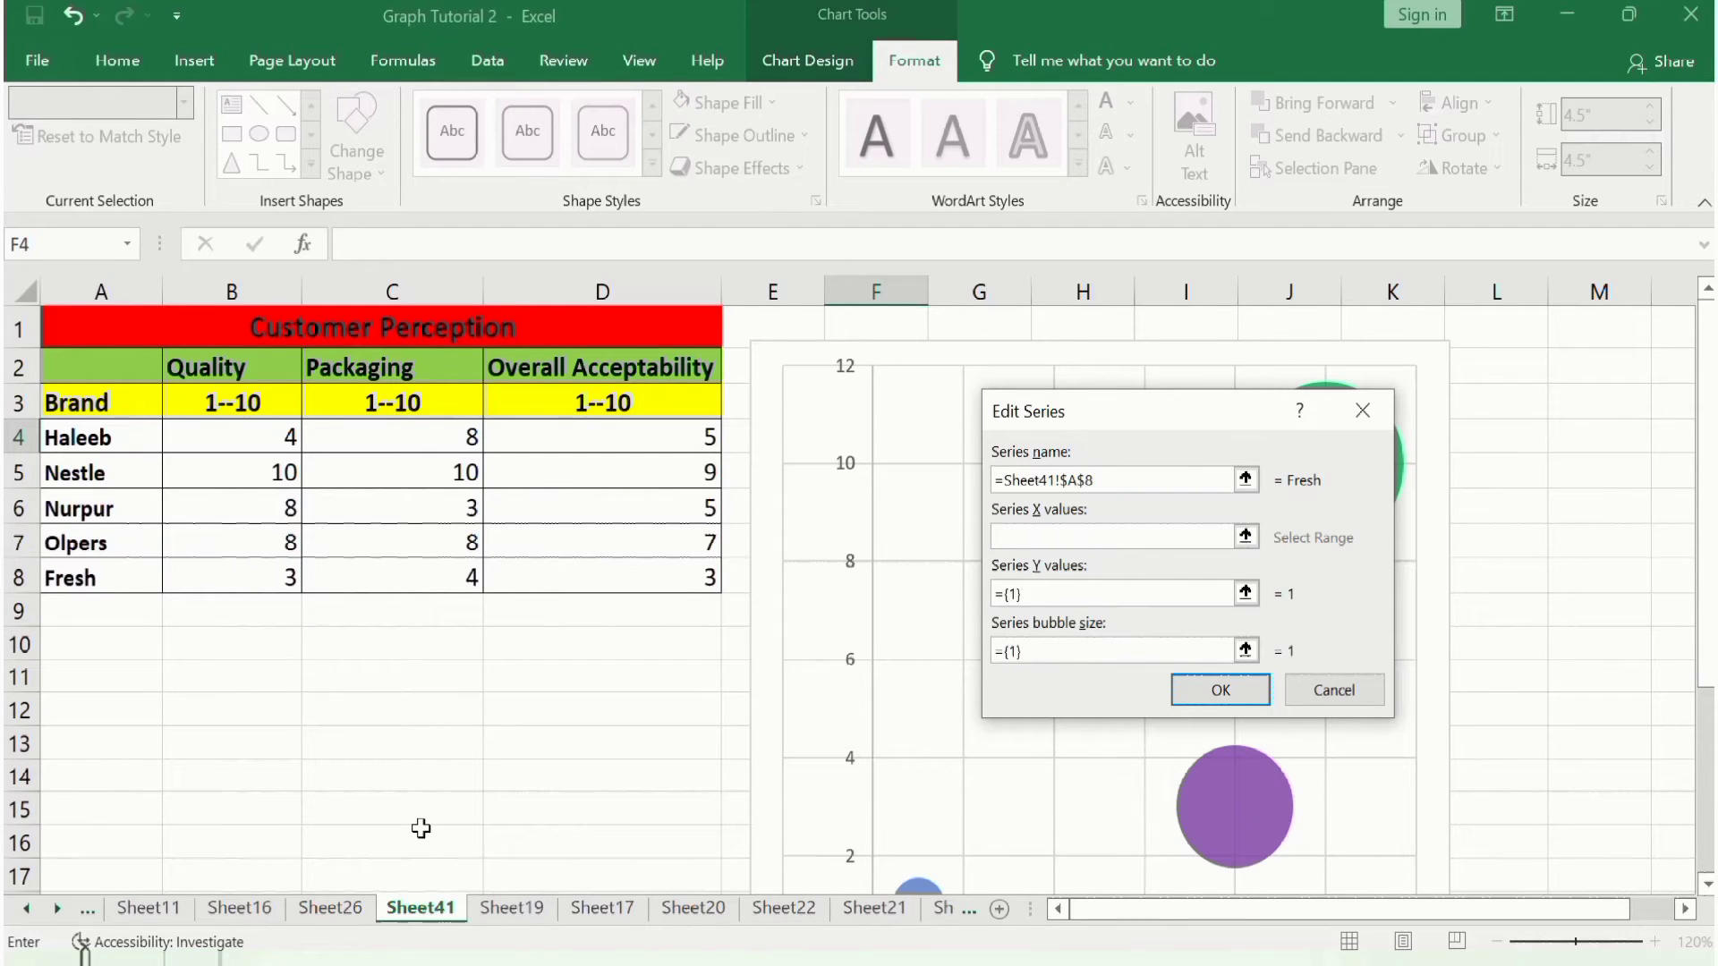
{"action": "left_click", "coordinate": [263, 587]}
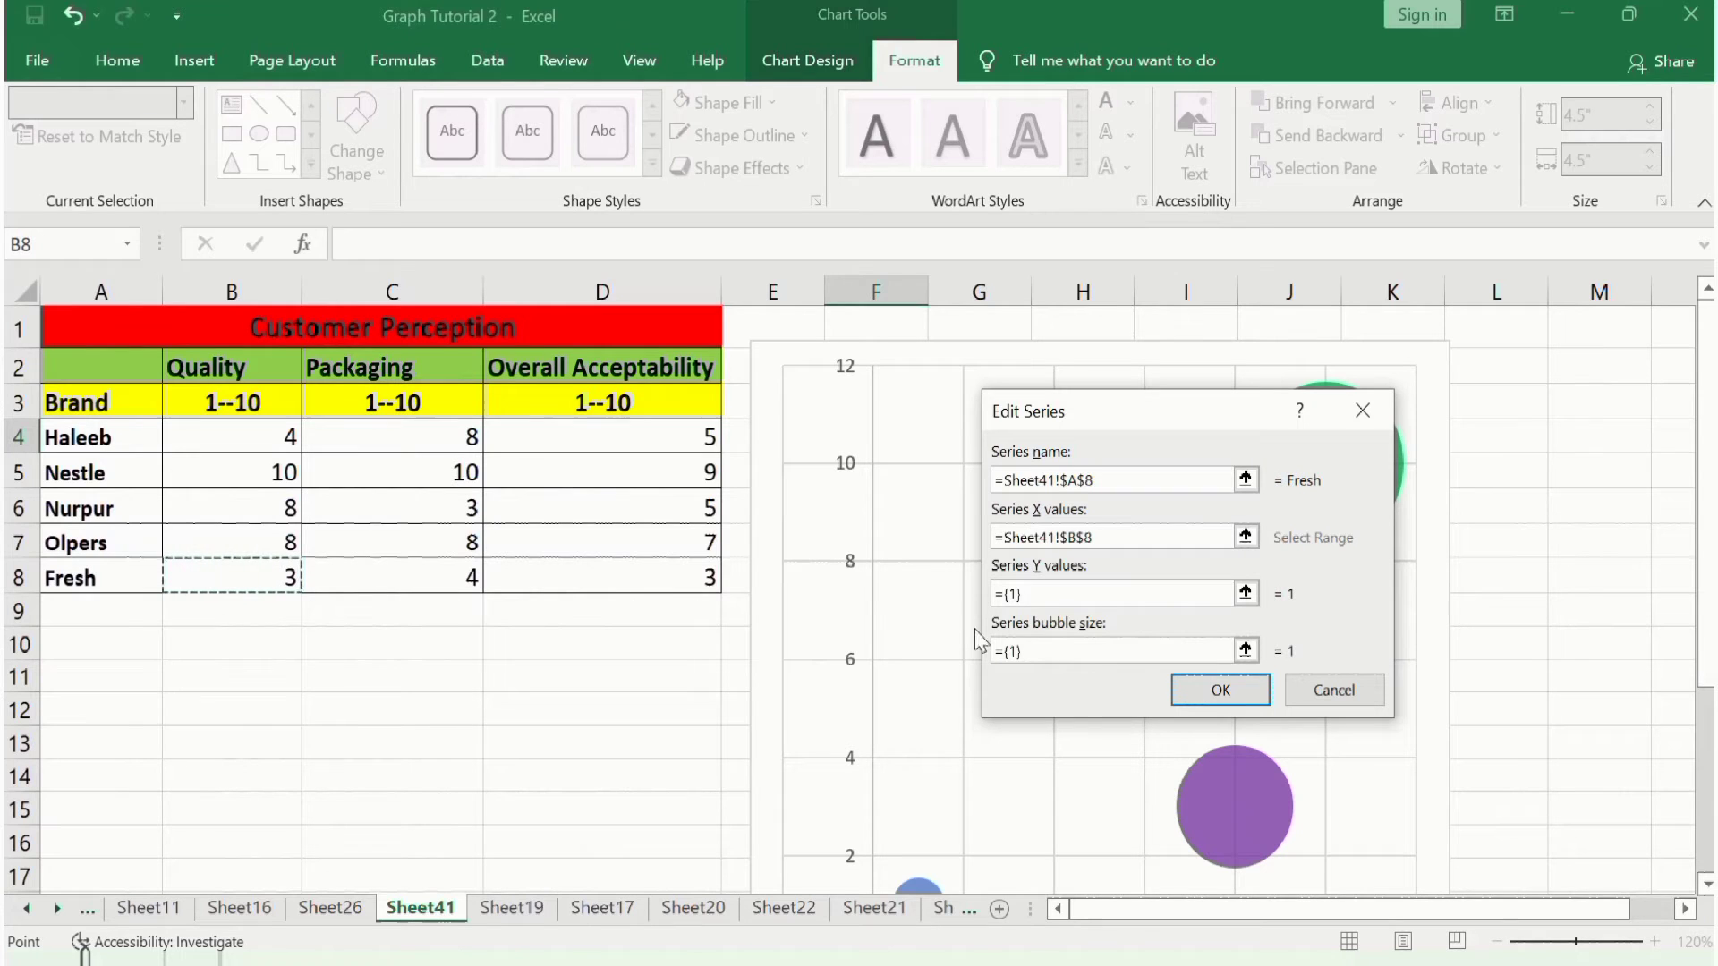
Set the Fresh series' Y value to C8 and bubble size to D8, and accept the chart's data source
{"action": "left_click", "coordinate": [1050, 598]}
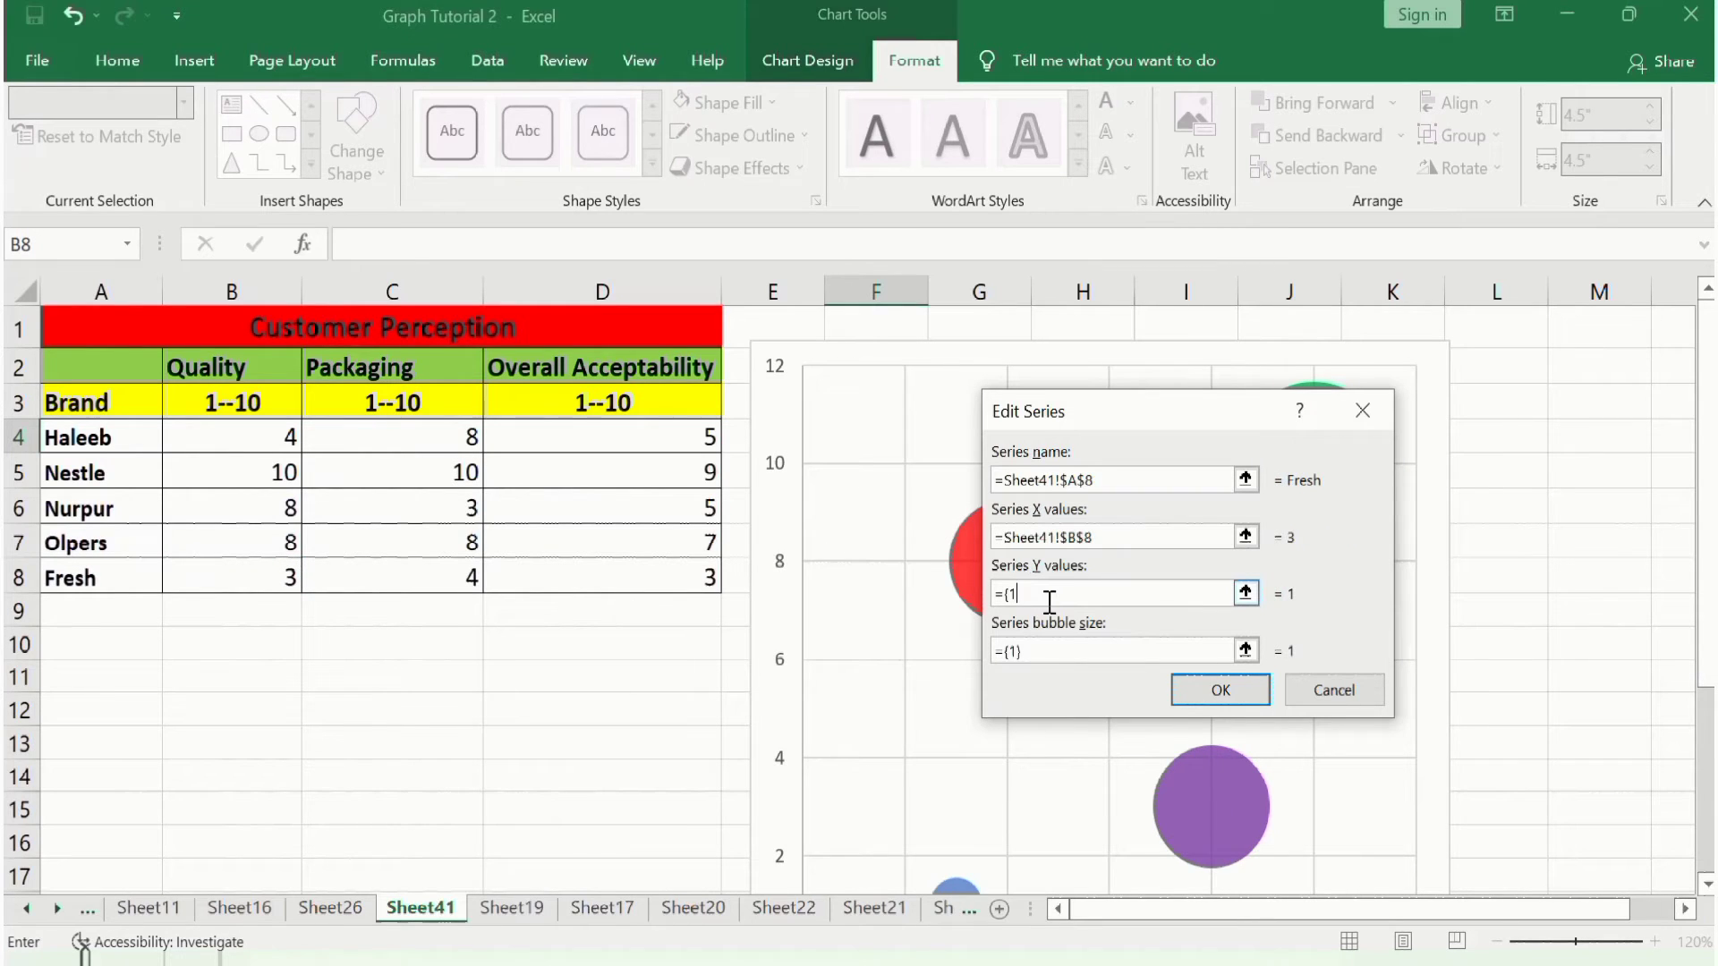
{"action": "left_click", "coordinate": [430, 580]}
{"action": "left_click", "coordinate": [1044, 651]}
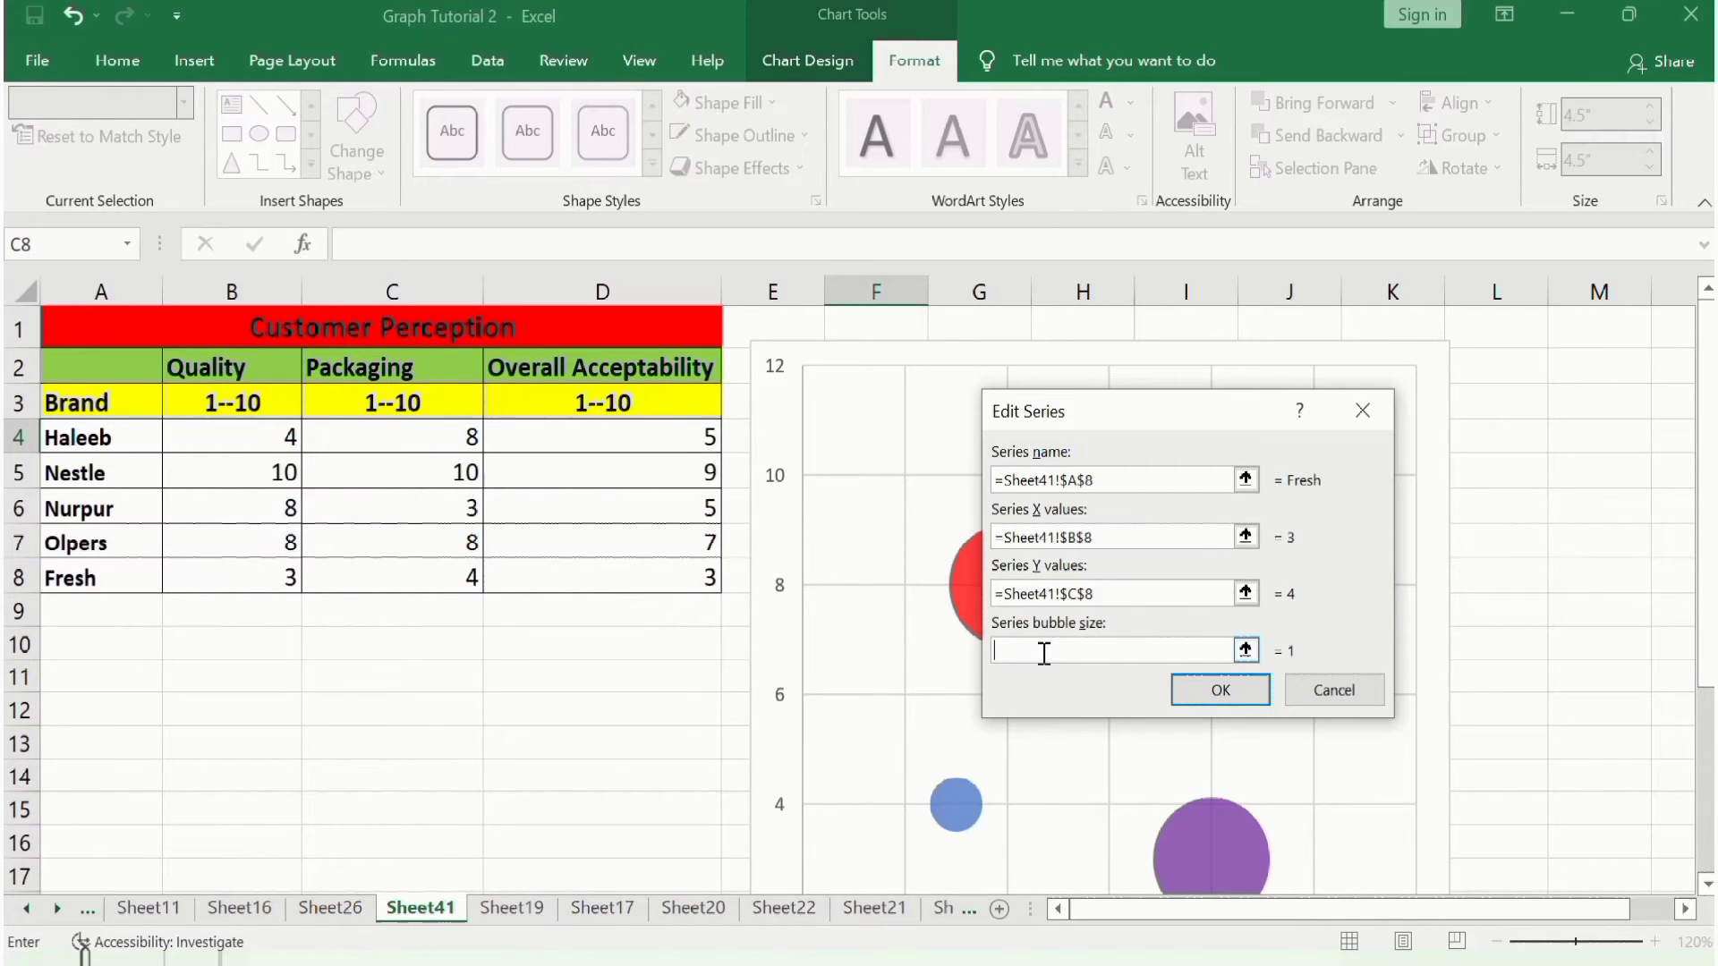
{"action": "left_click", "coordinate": [615, 571]}
{"action": "left_click", "coordinate": [1246, 691]}
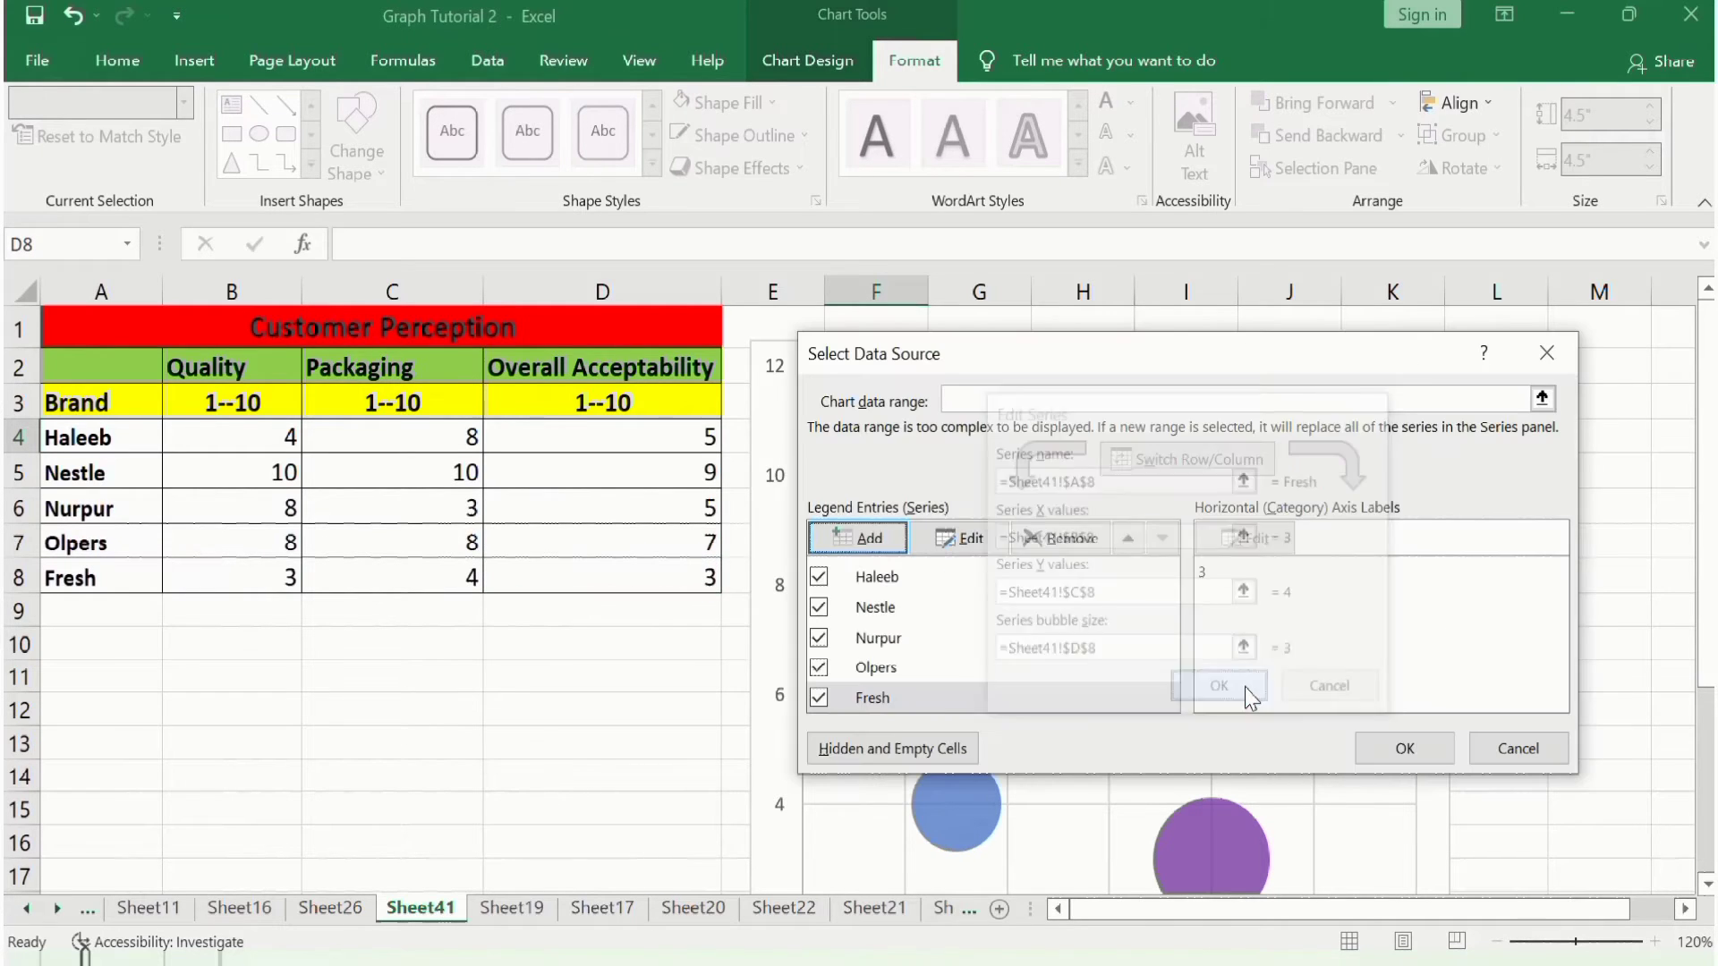
{"action": "left_click", "coordinate": [1404, 748]}
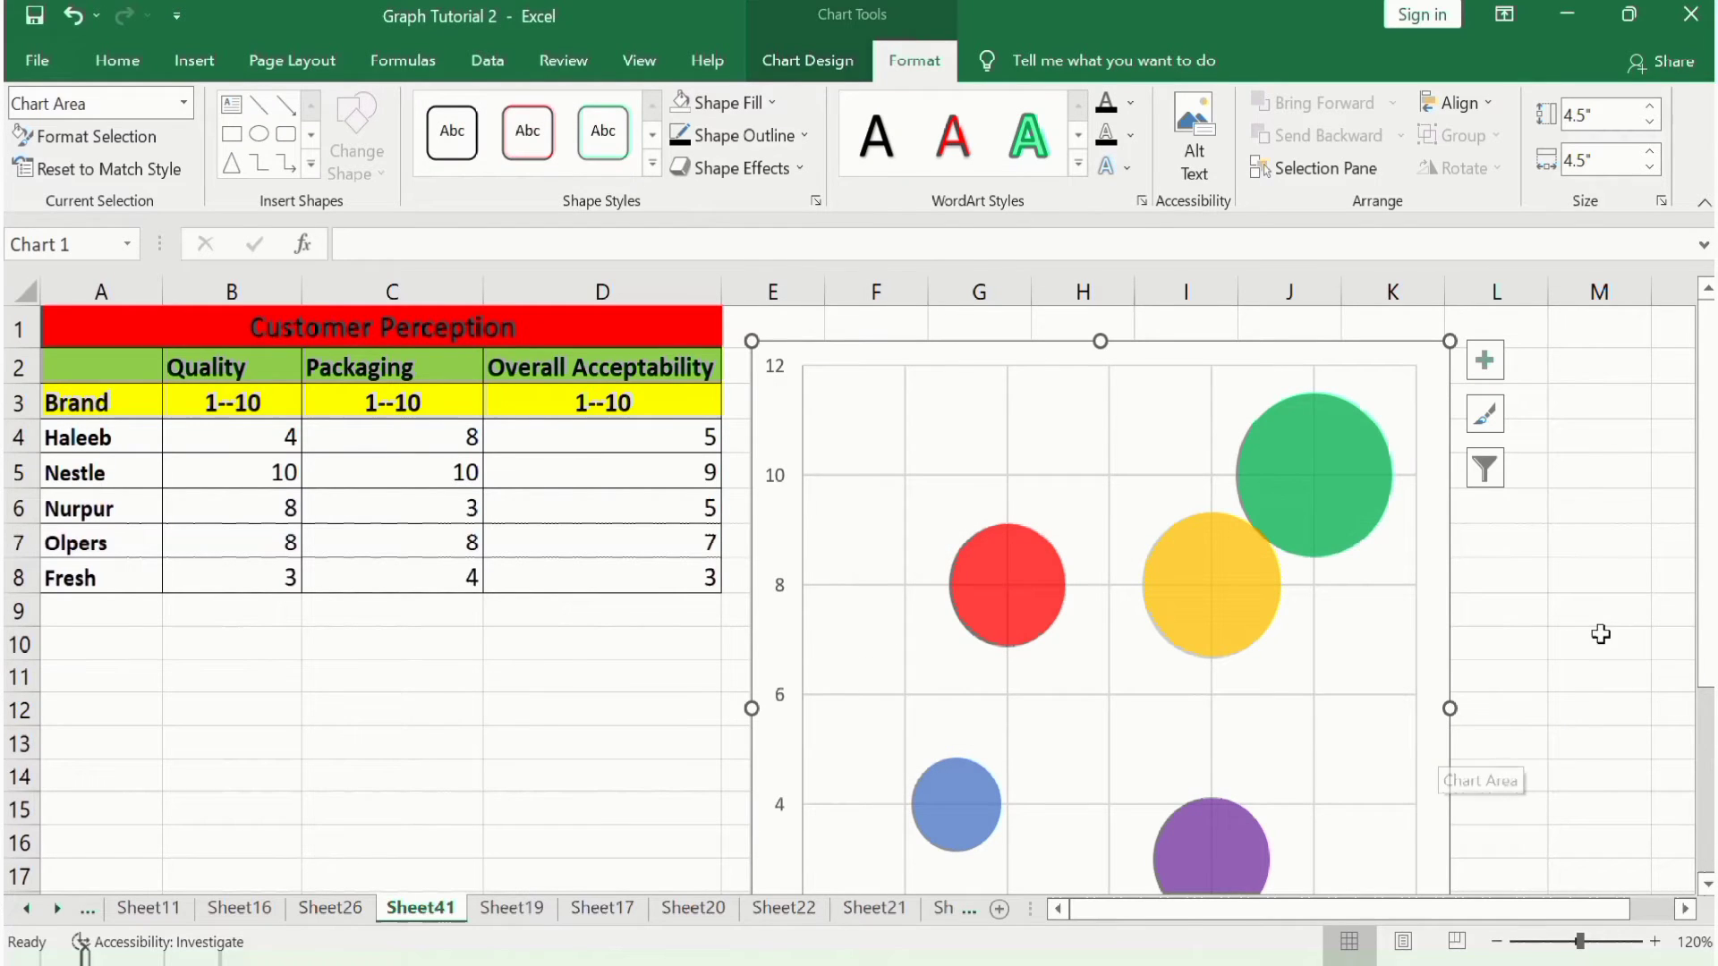
Make the horizontal axis cross the chart's vertical axis at axis value 6.0
{"action": "left_click", "coordinate": [781, 479]}
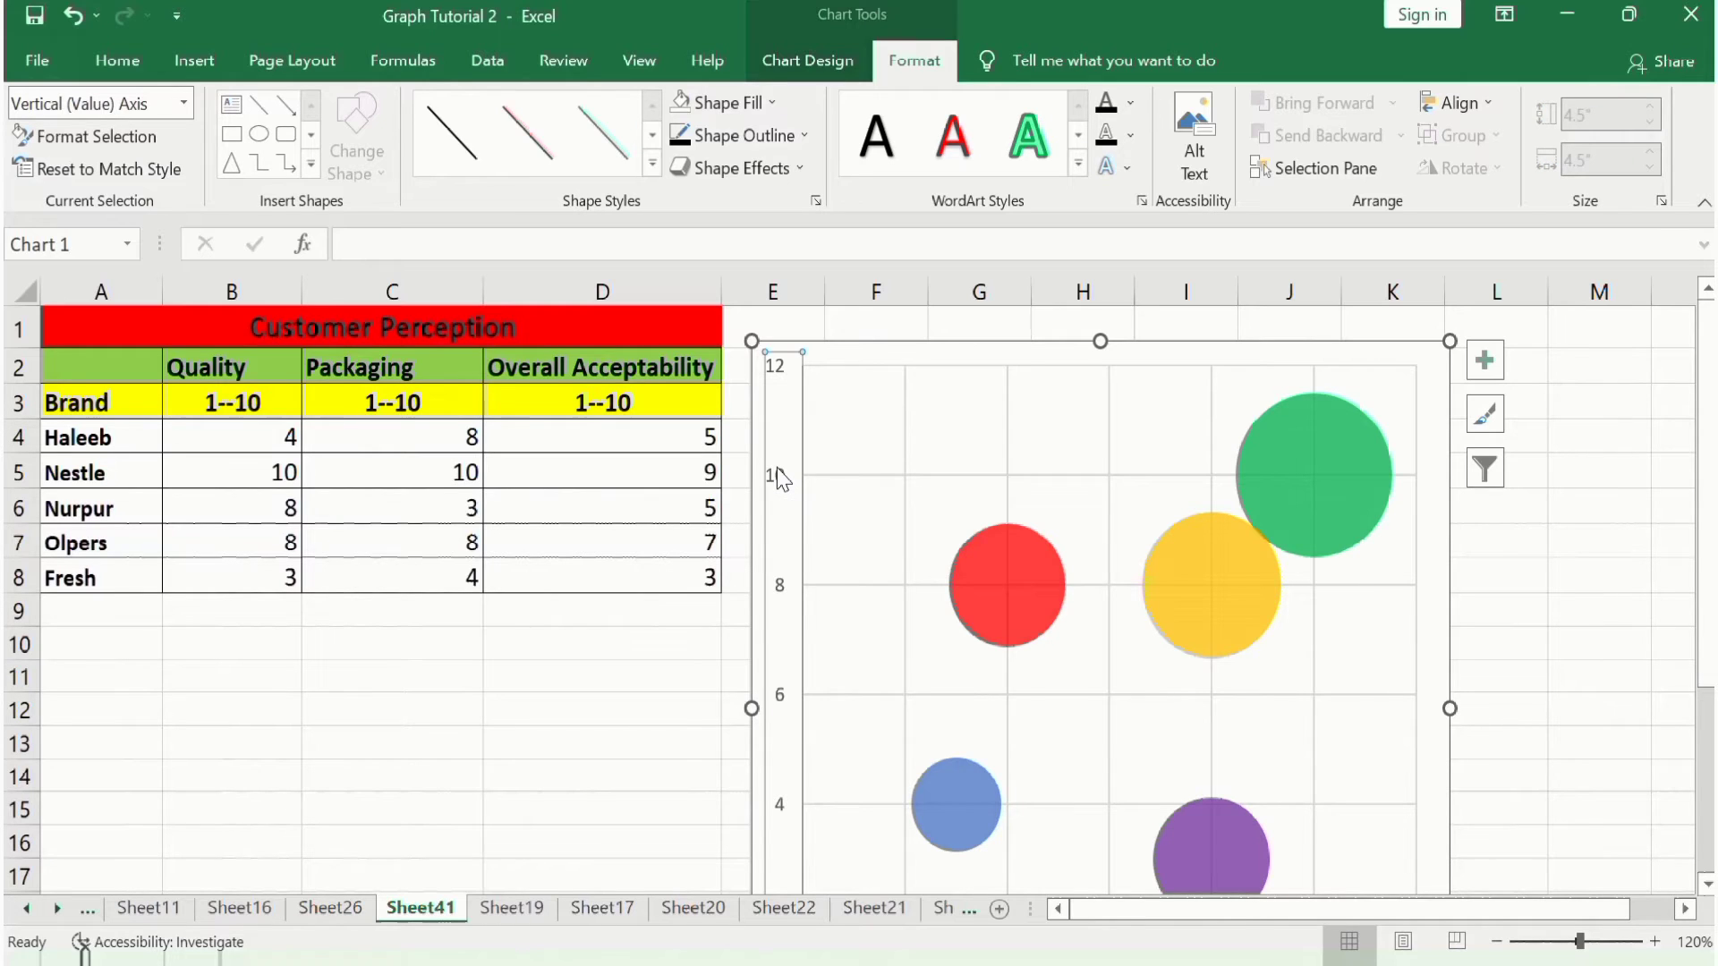
{"action": "right_click", "coordinate": [780, 479]}
{"action": "left_click", "coordinate": [895, 776]}
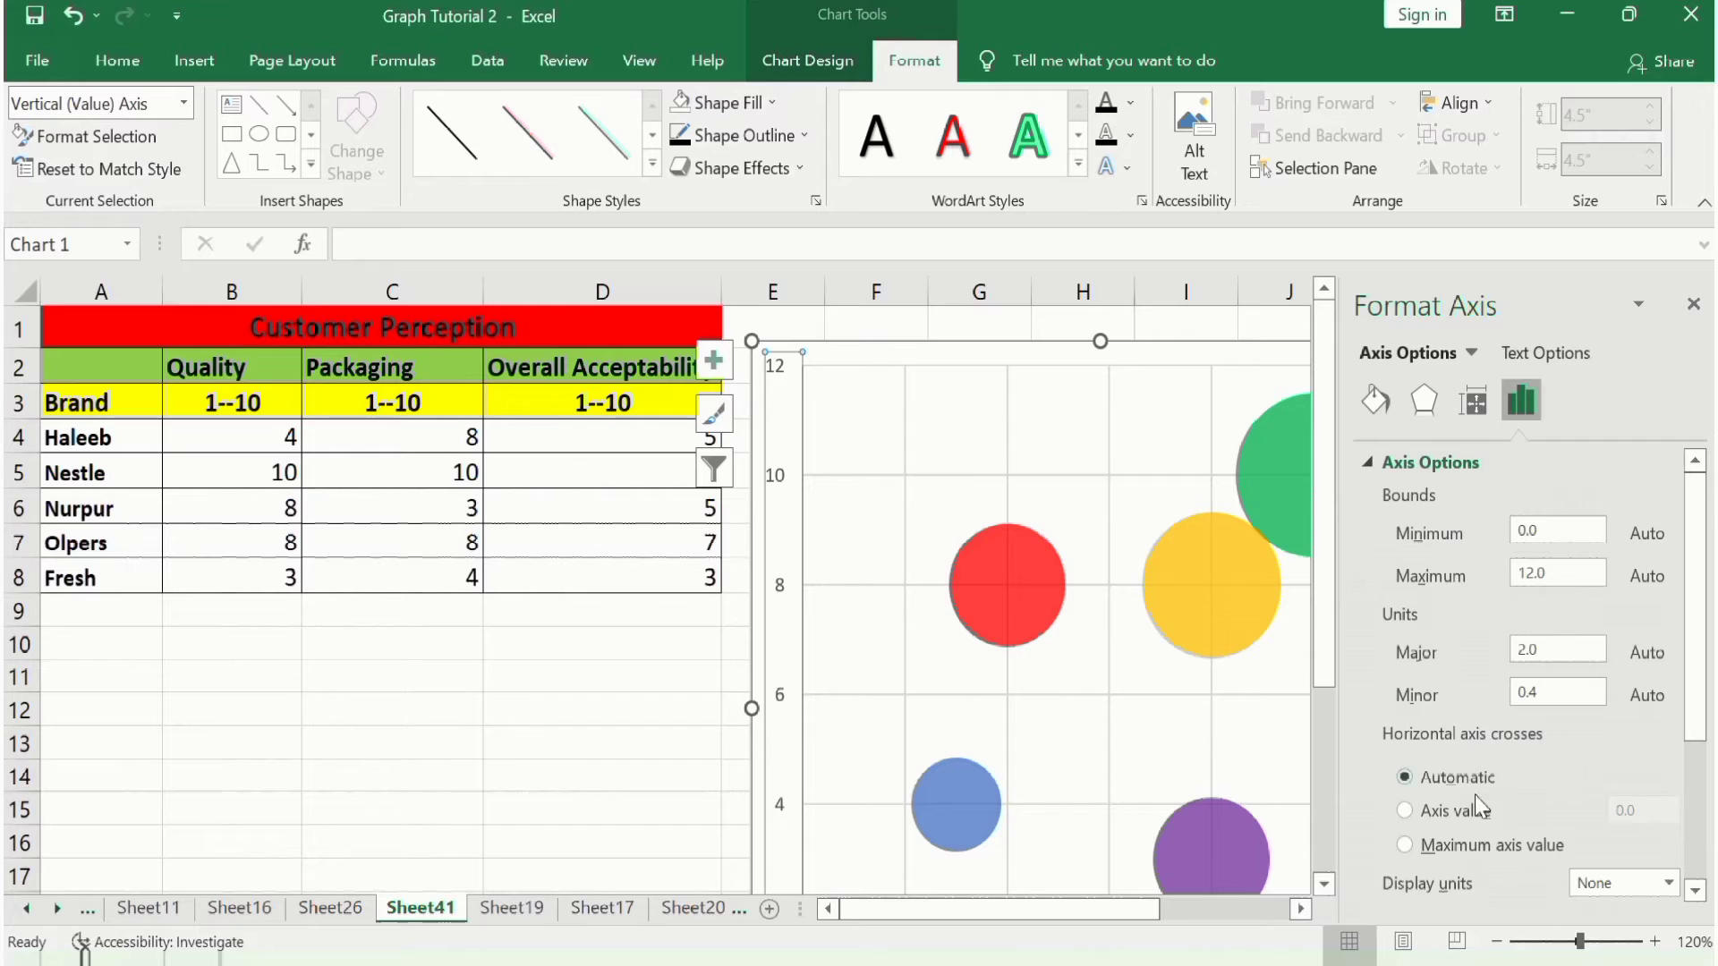
{"action": "left_click", "coordinate": [1405, 810]}
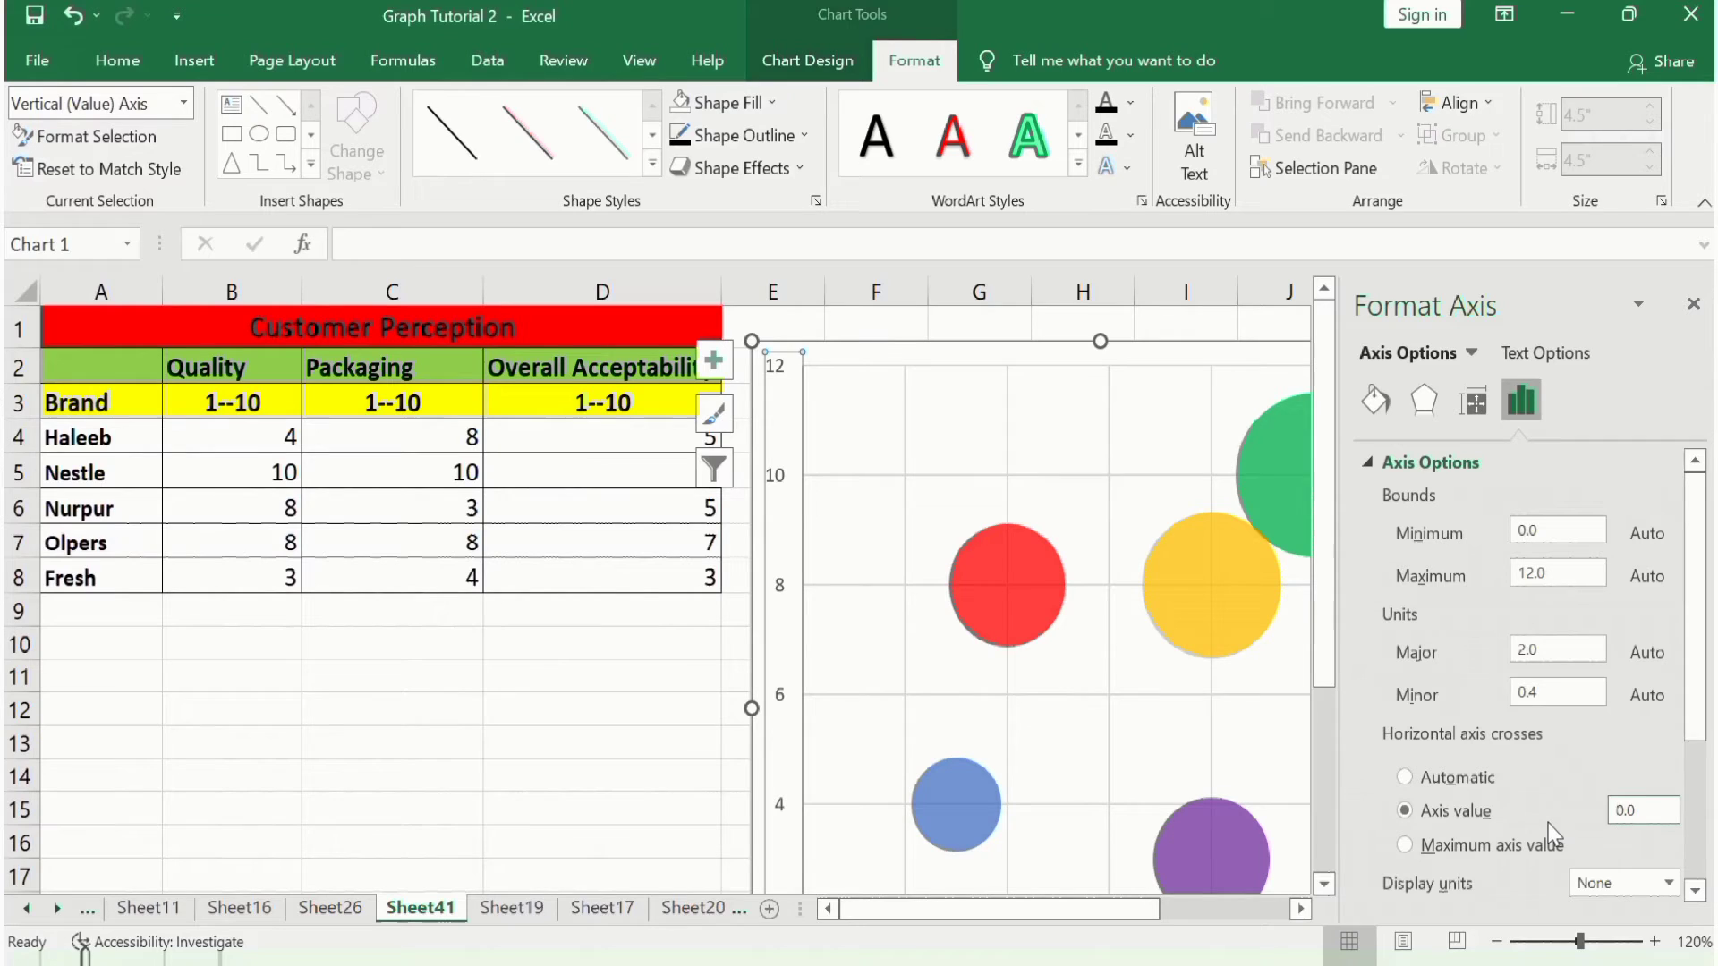
{"action": "key", "text": "BackSpace"}
{"action": "left_click", "coordinate": [661, 731]}
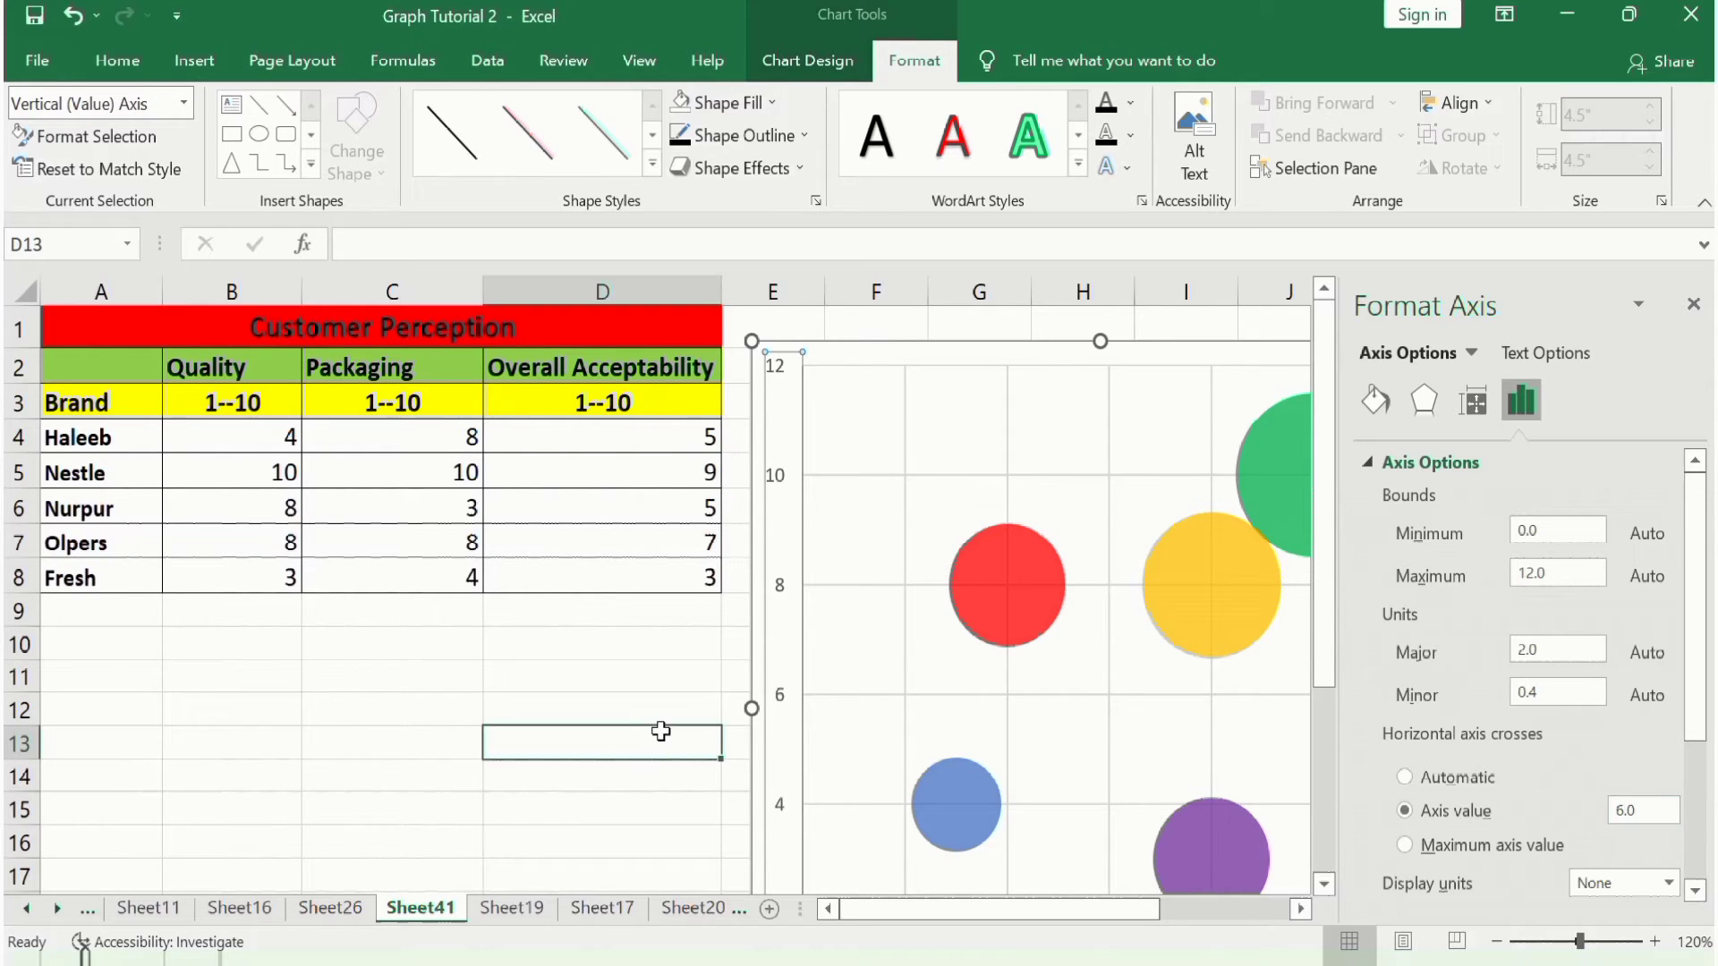
Make the vertical axis cross the chart's horizontal axis at axis value 6, and close the formatting pane
{"action": "left_click", "coordinate": [1008, 736]}
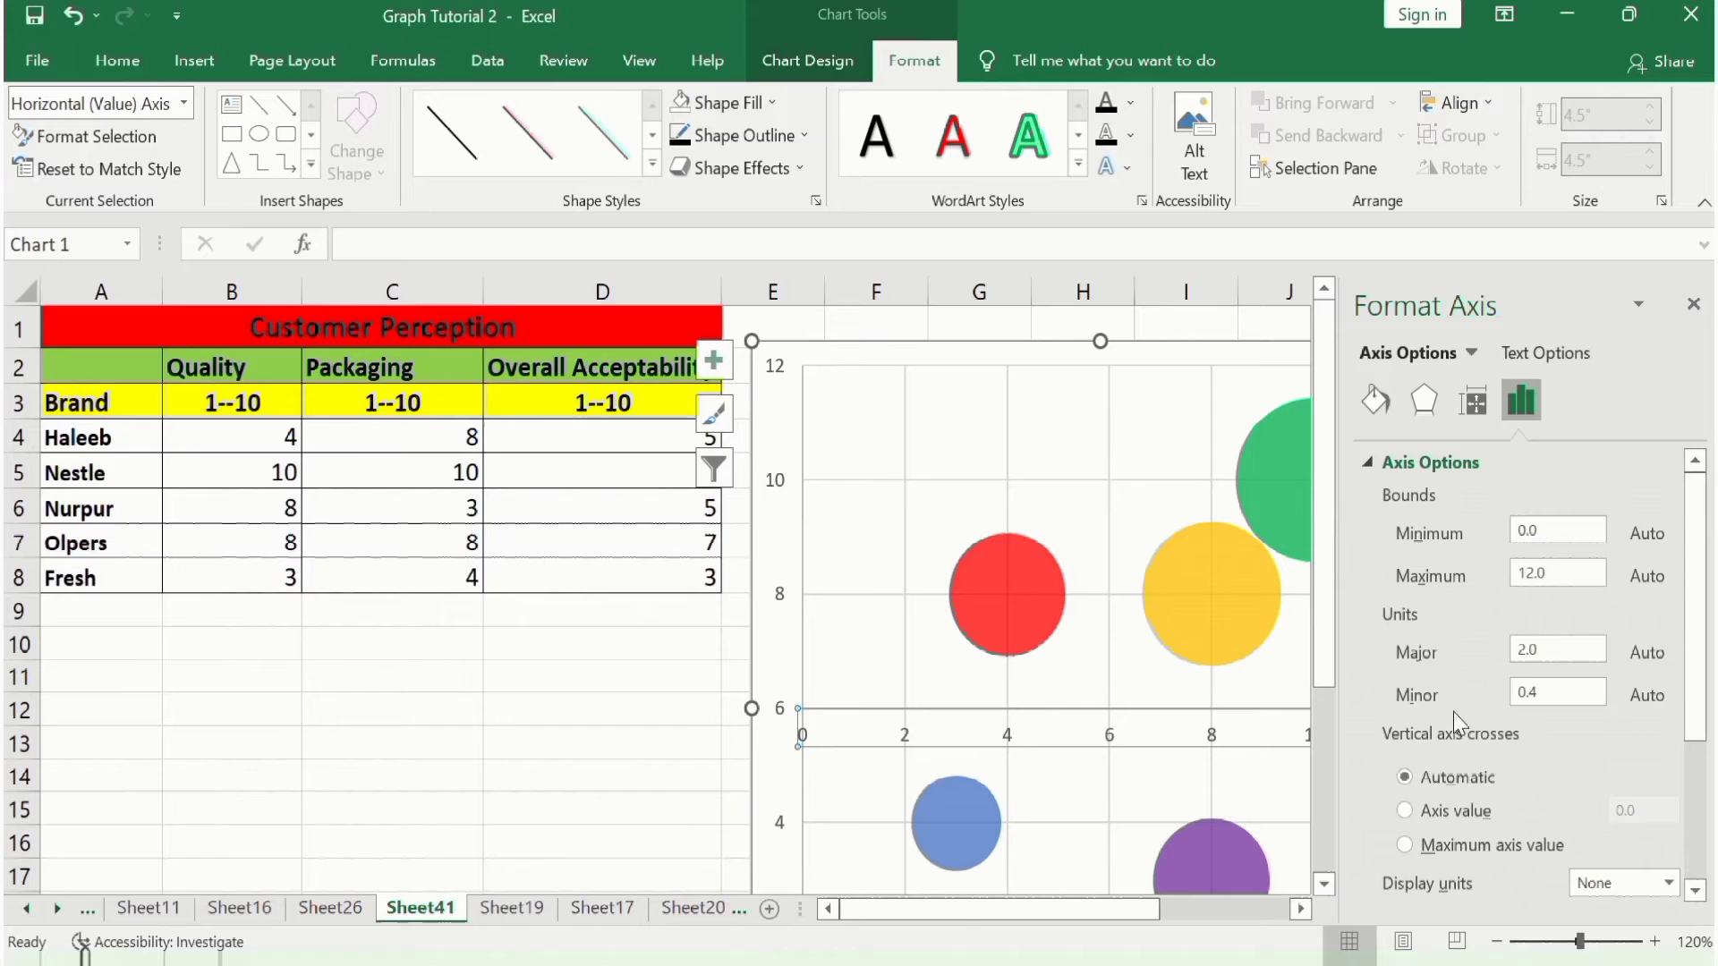
{"action": "left_click", "coordinate": [1406, 811]}
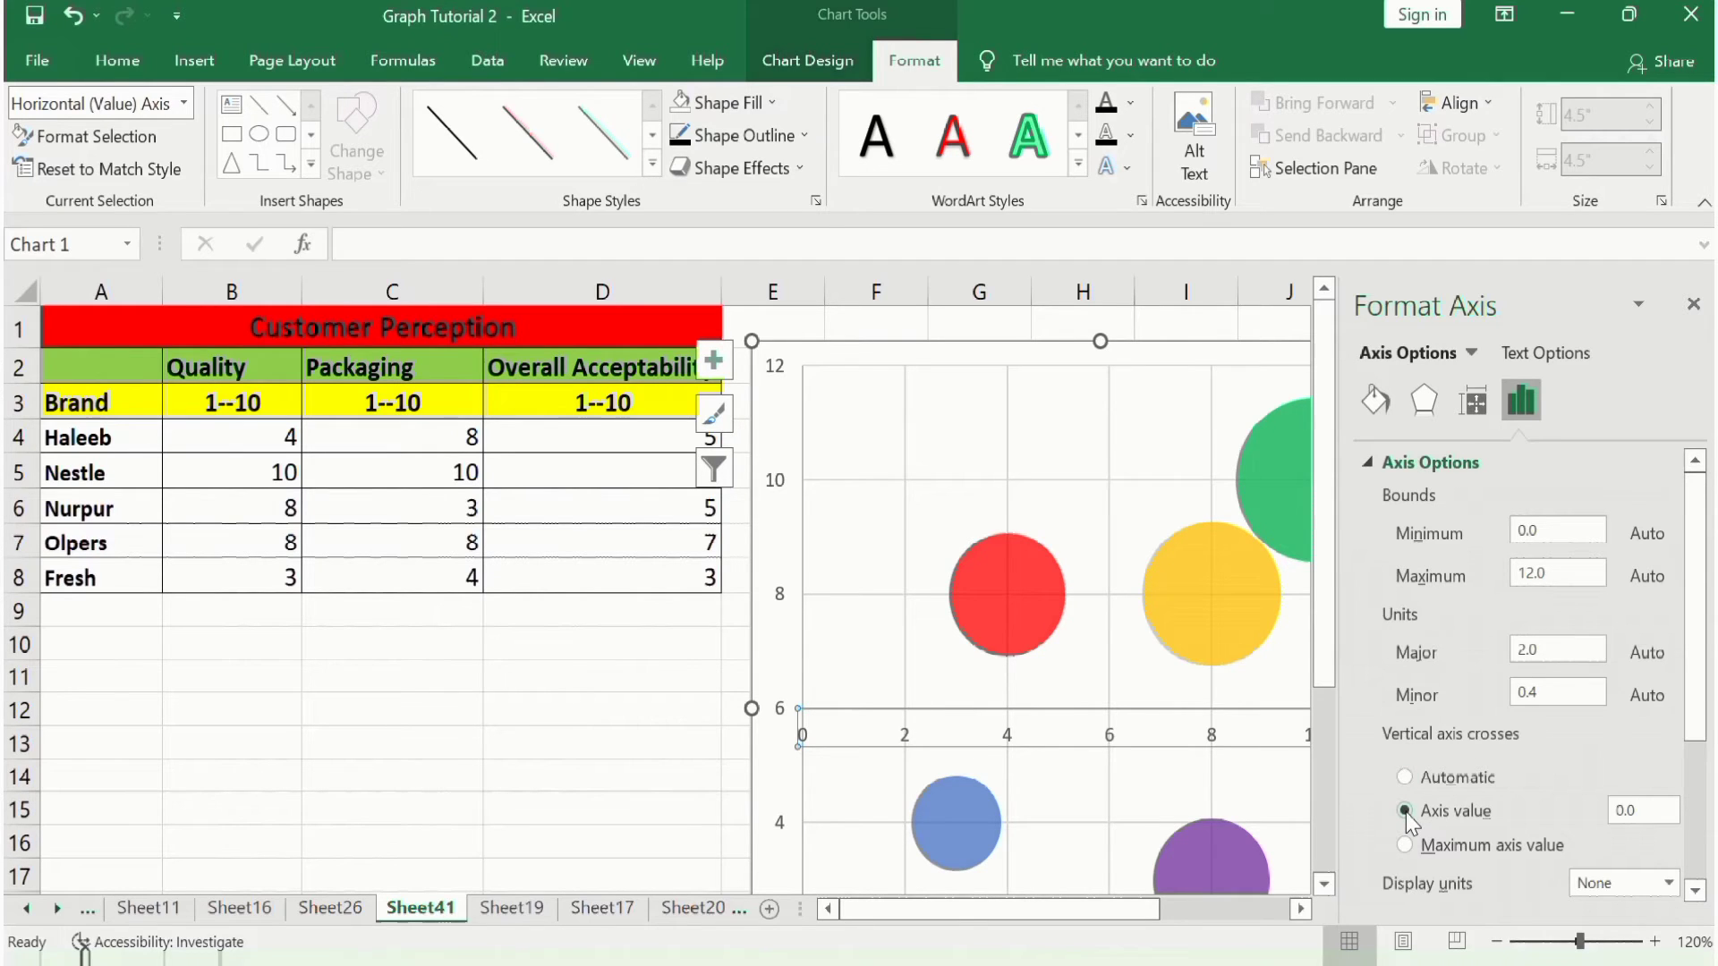
{"action": "left_click", "coordinate": [1623, 811]}
{"action": "key", "text": "BackSpace"}
{"action": "type", "text": "6"}
{"action": "left_click", "coordinate": [660, 757]}
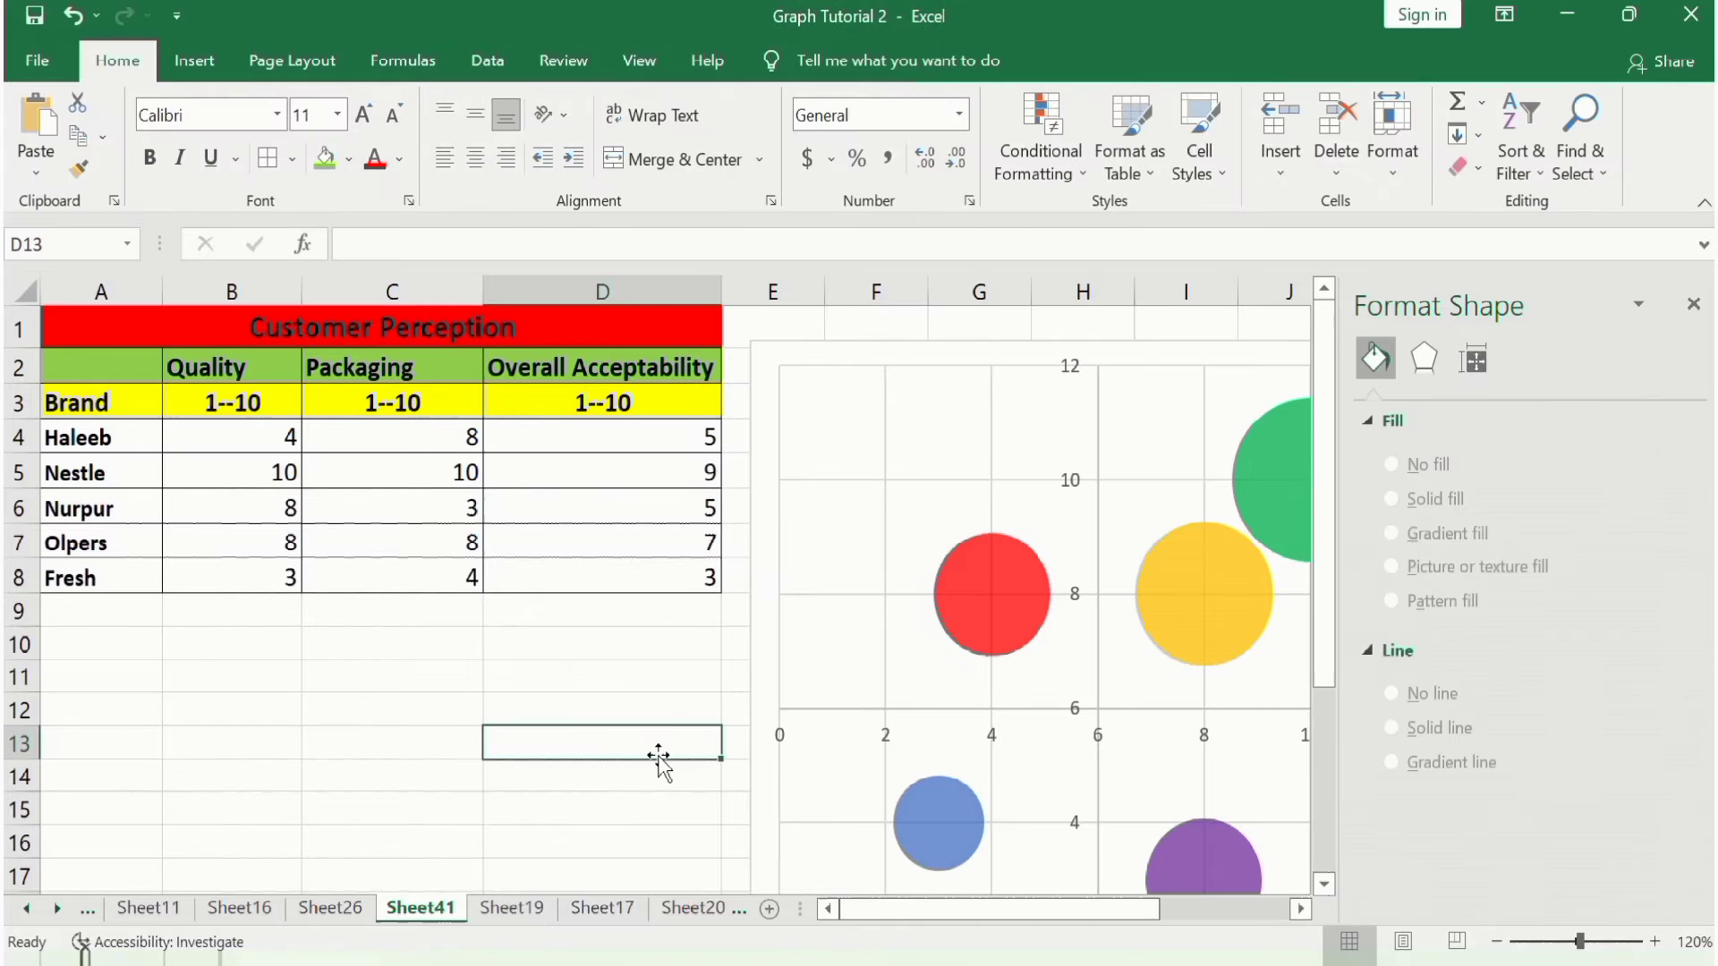
{"action": "left_click", "coordinate": [1694, 307]}
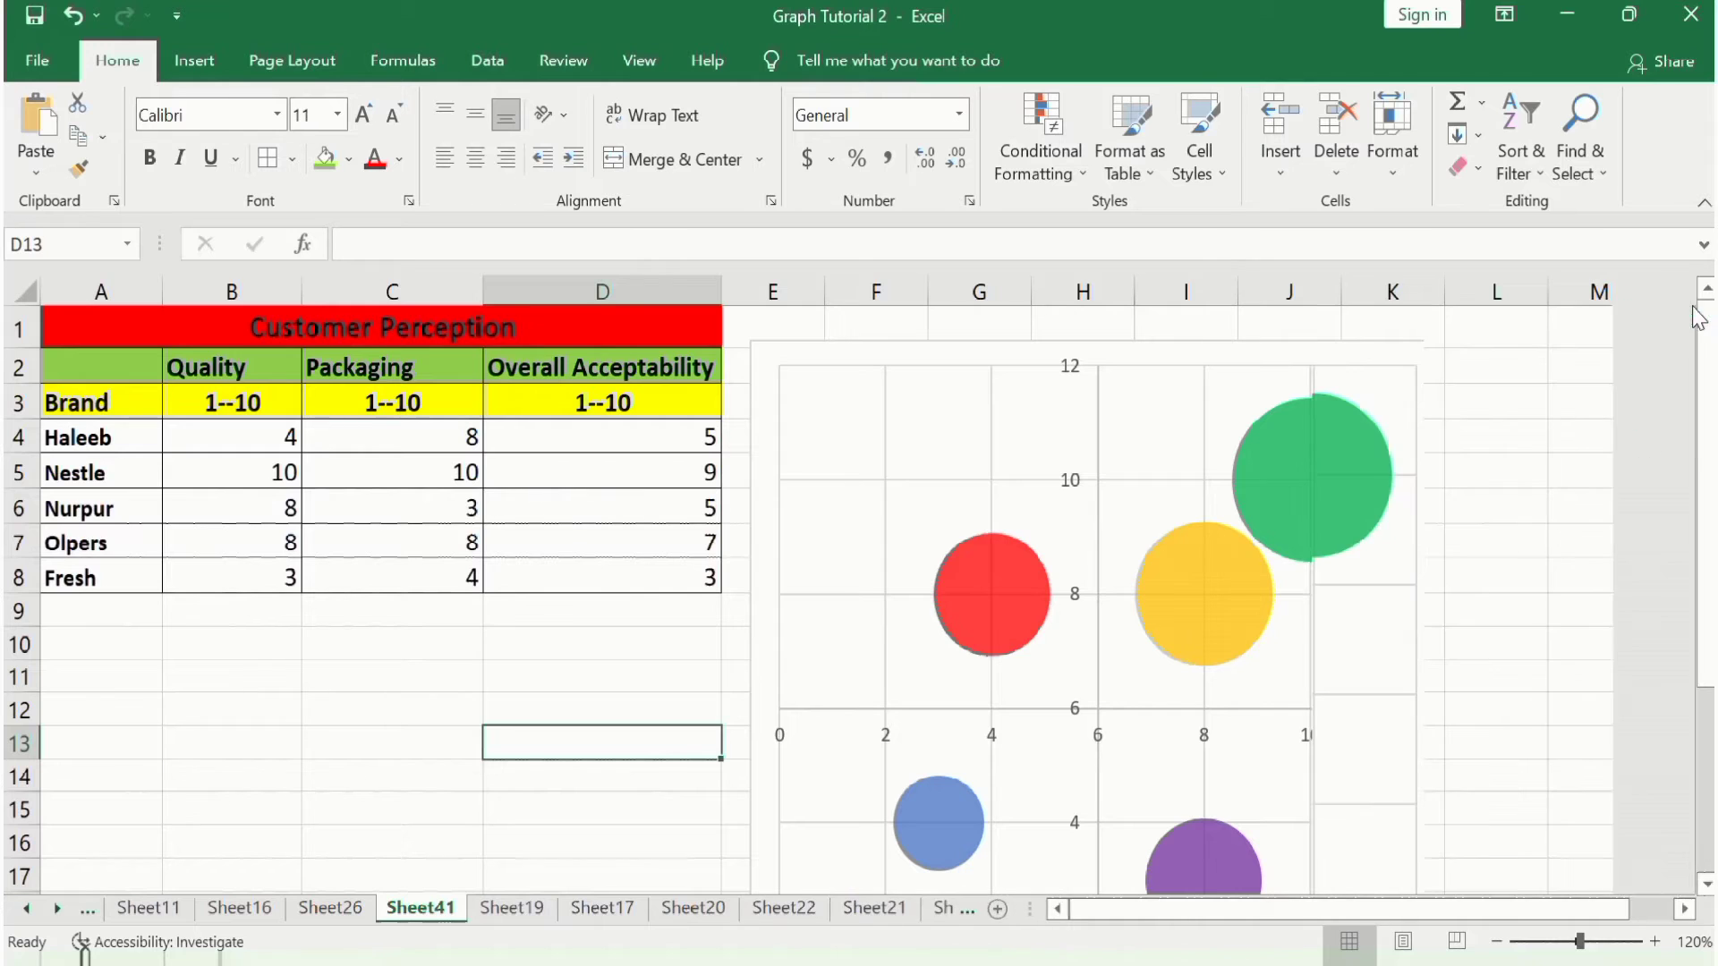
Format the chart's vertical axis with a solid line in standard Red
{"action": "left_click", "coordinate": [1071, 480]}
{"action": "right_click", "coordinate": [1068, 470]}
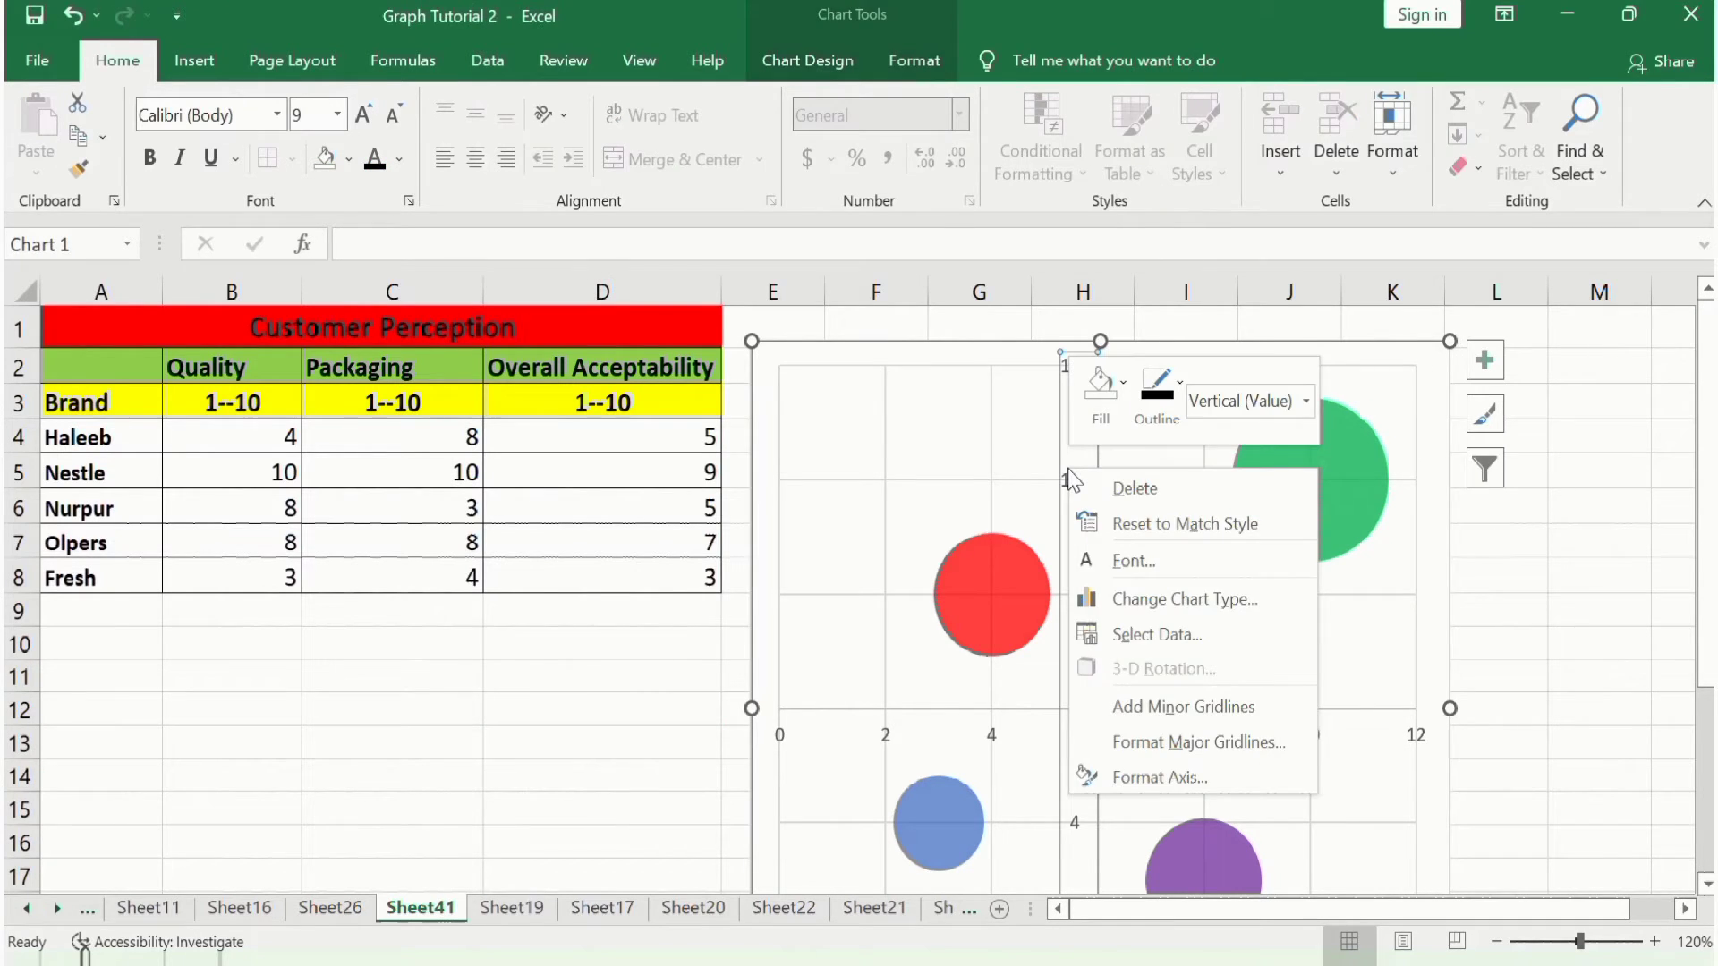
{"action": "left_click", "coordinate": [1142, 761]}
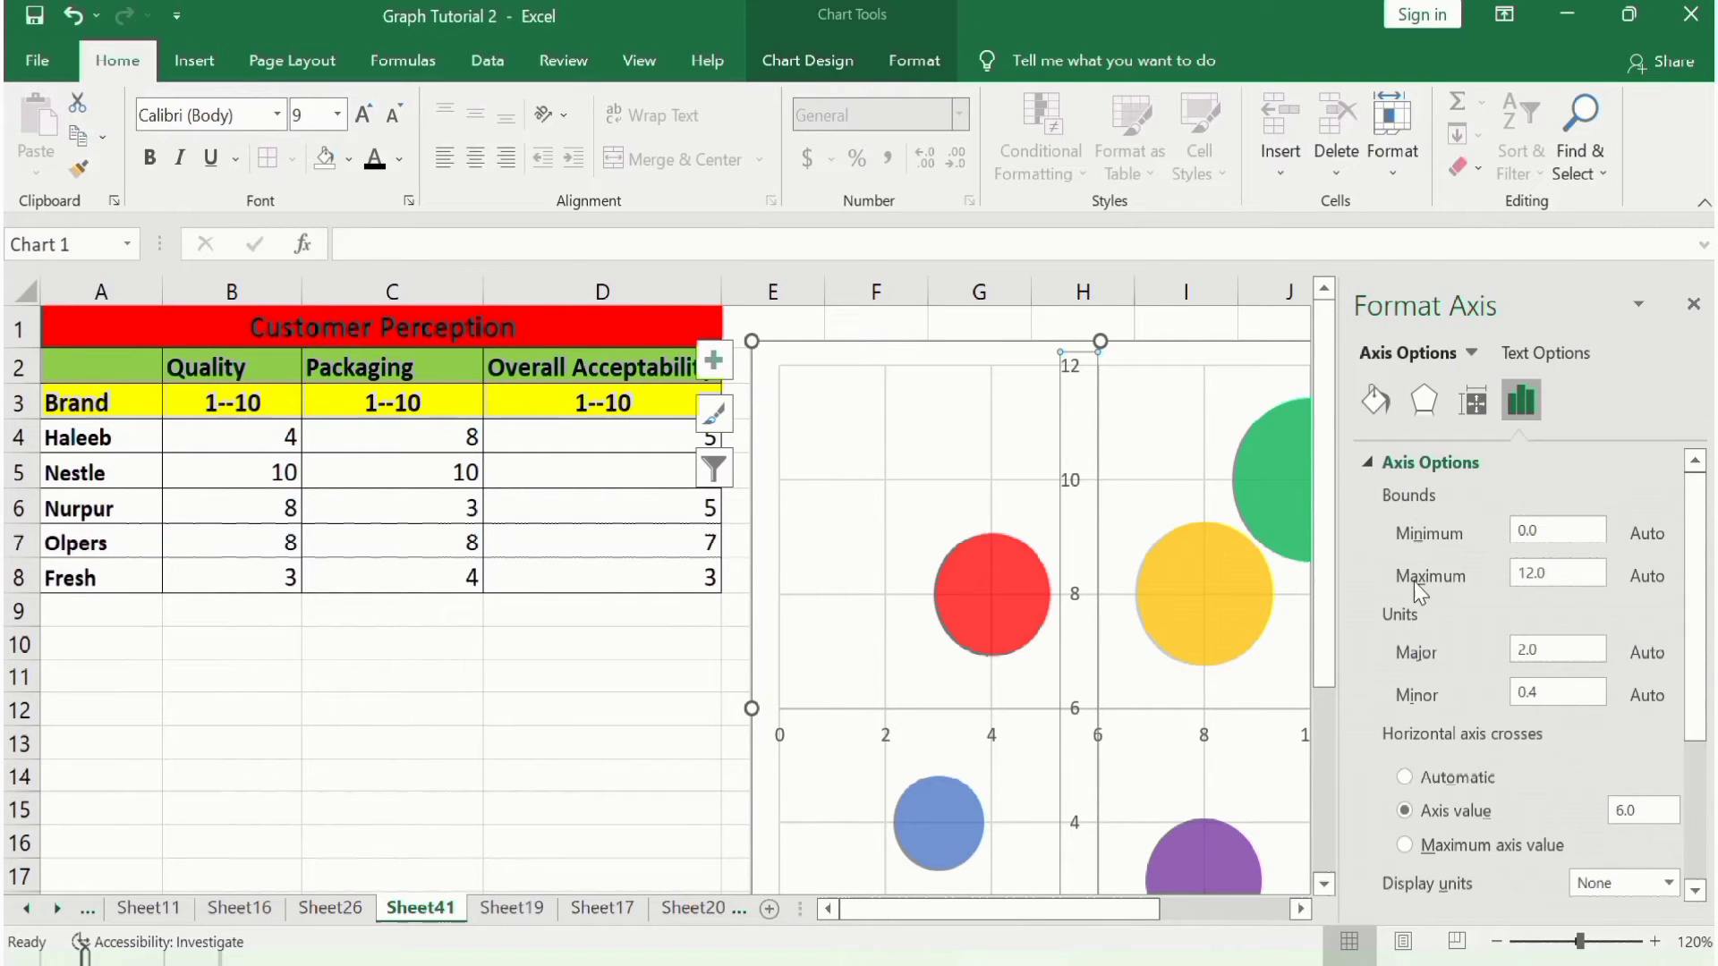
{"action": "left_click", "coordinate": [1377, 401]}
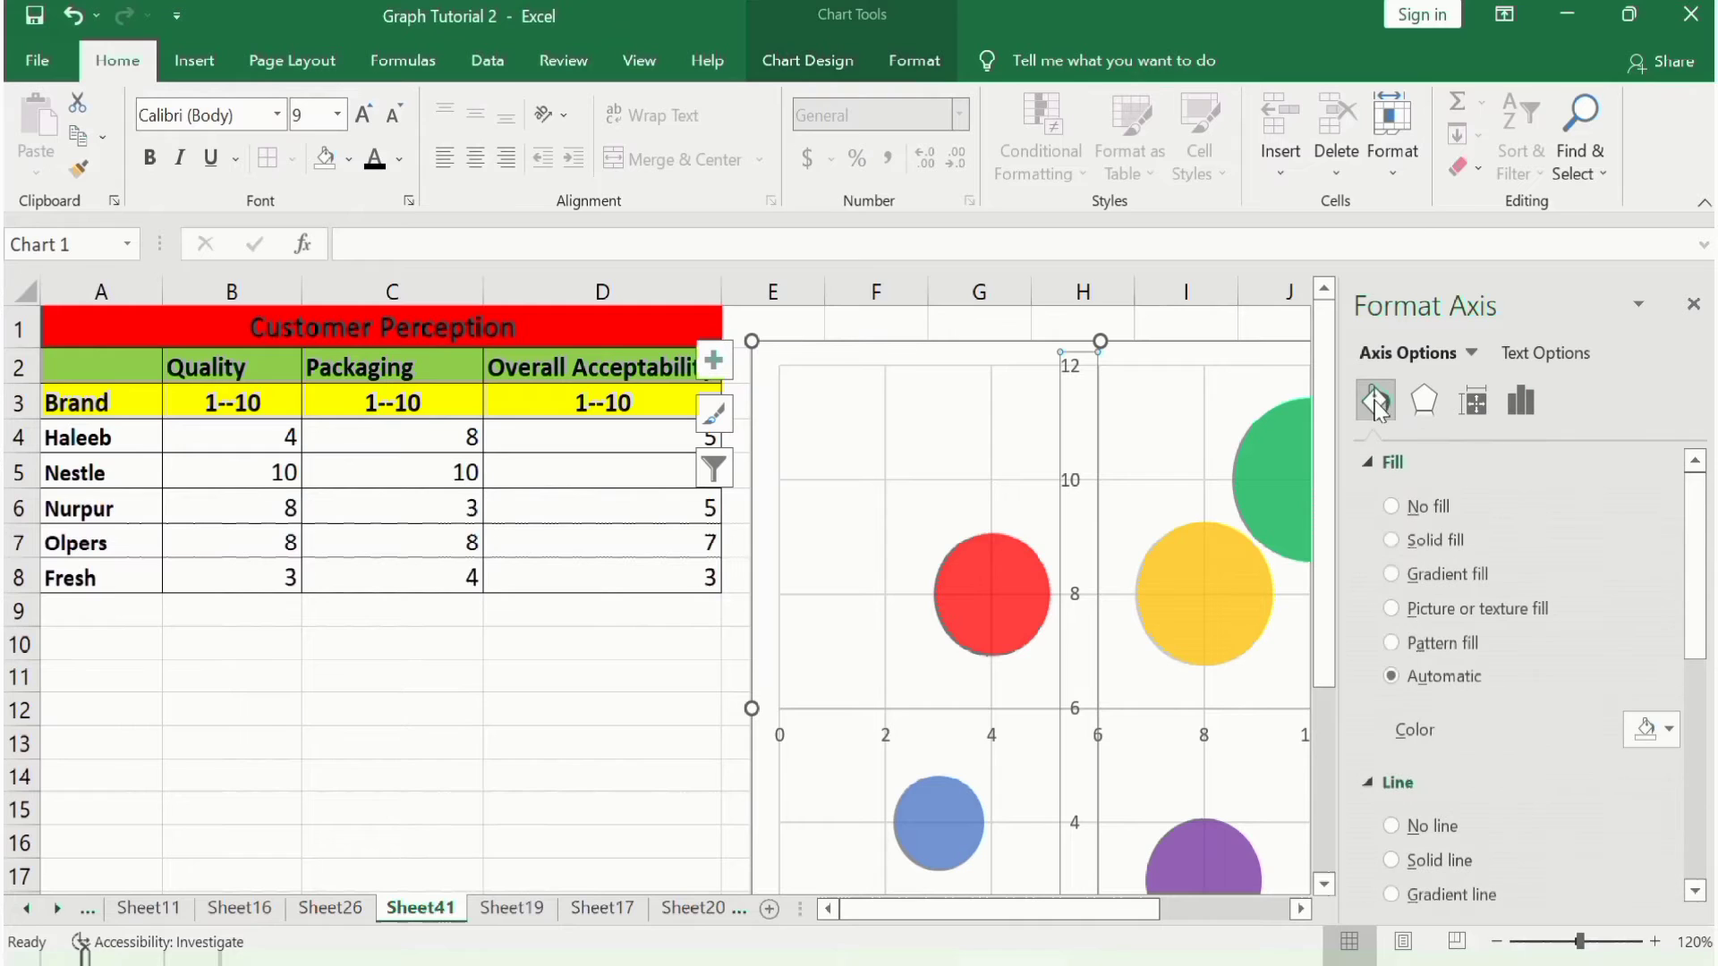
{"action": "left_click", "coordinate": [1393, 860]}
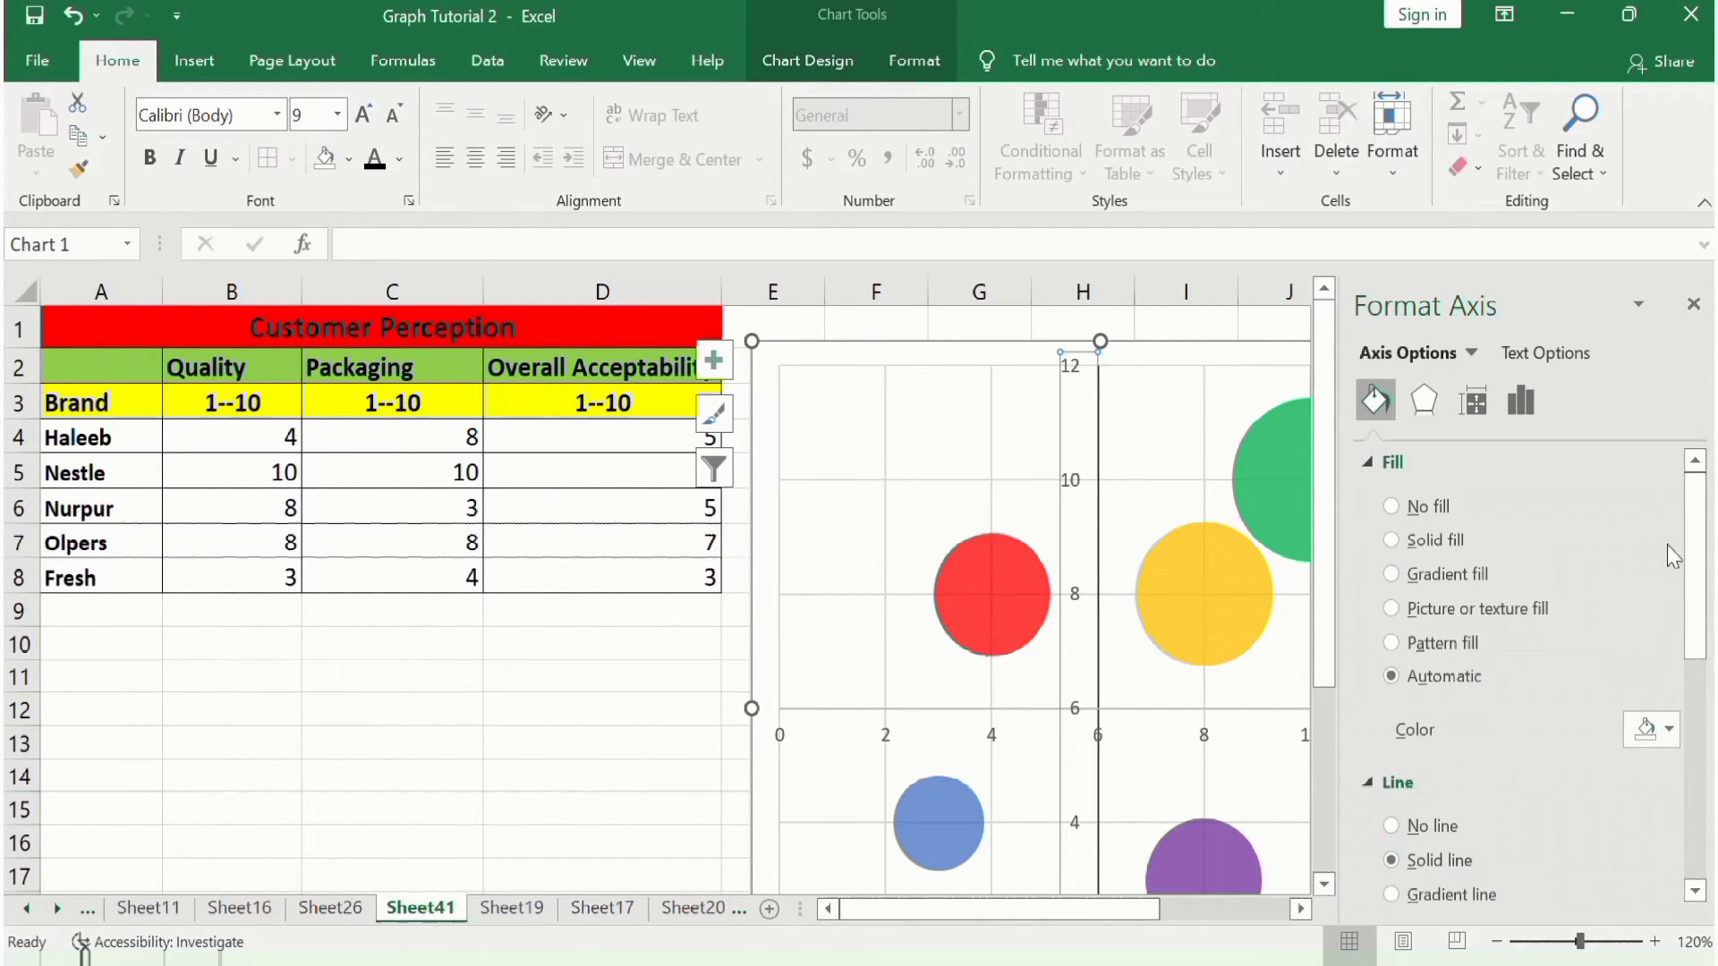
{"action": "left_click_drag", "start_coordinate": [1697, 555], "coordinate": [1708, 677]}
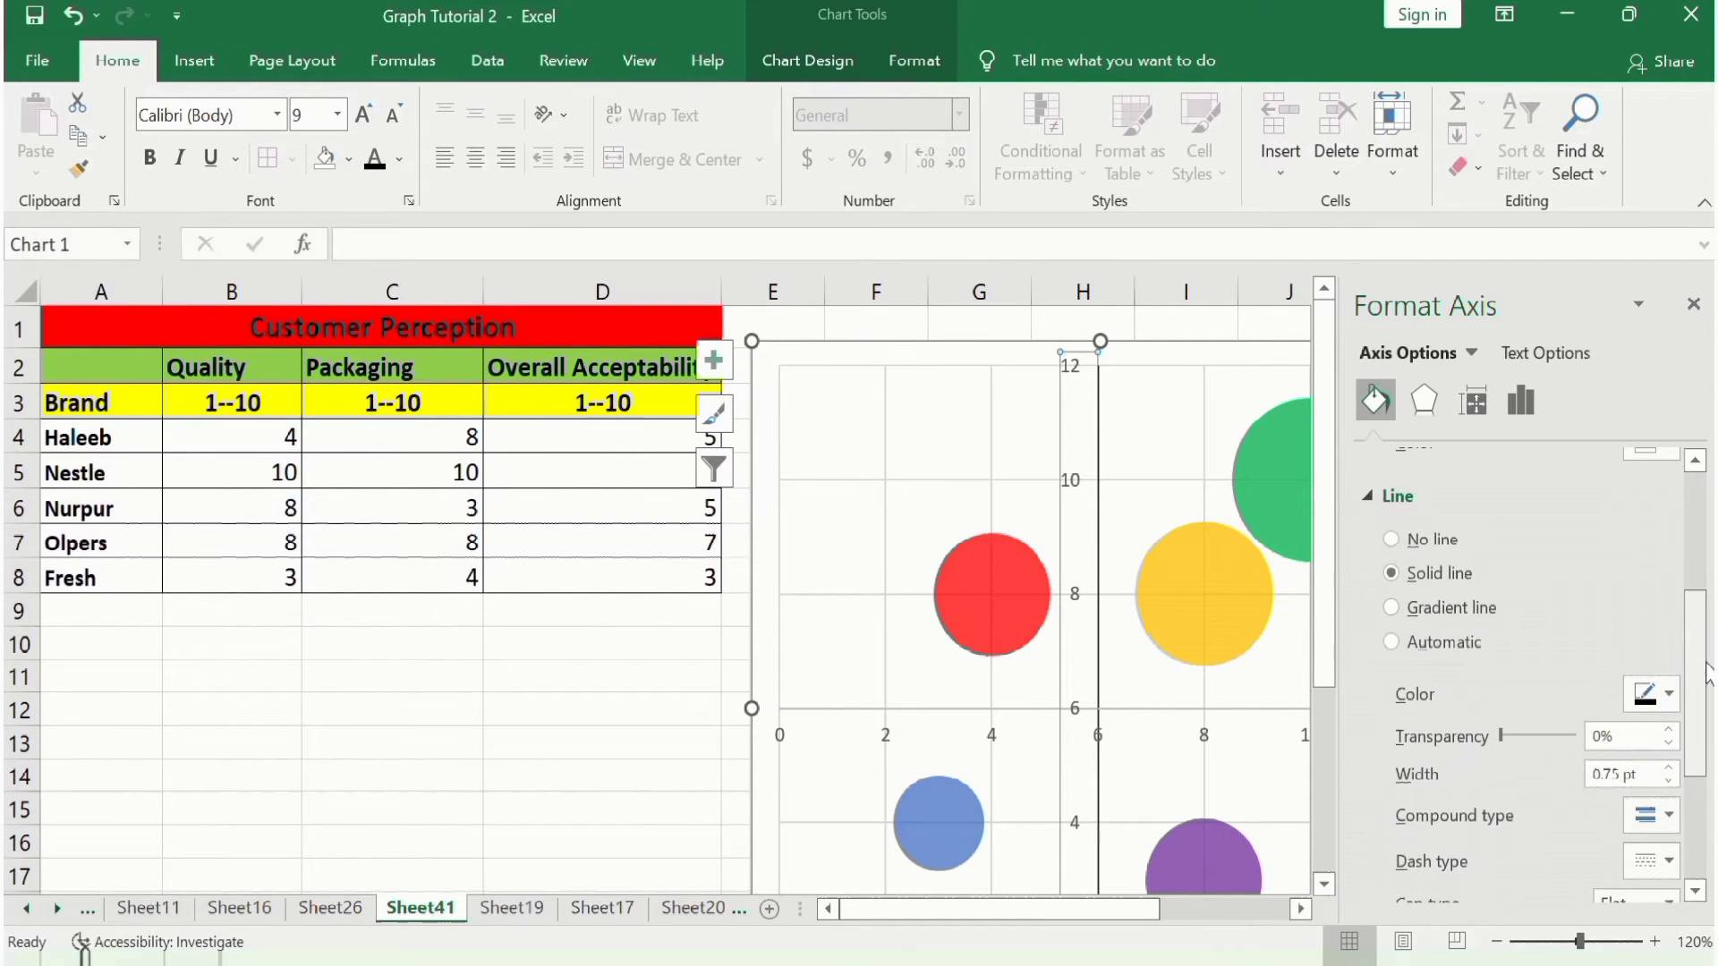
{"action": "left_click", "coordinate": [1668, 698]}
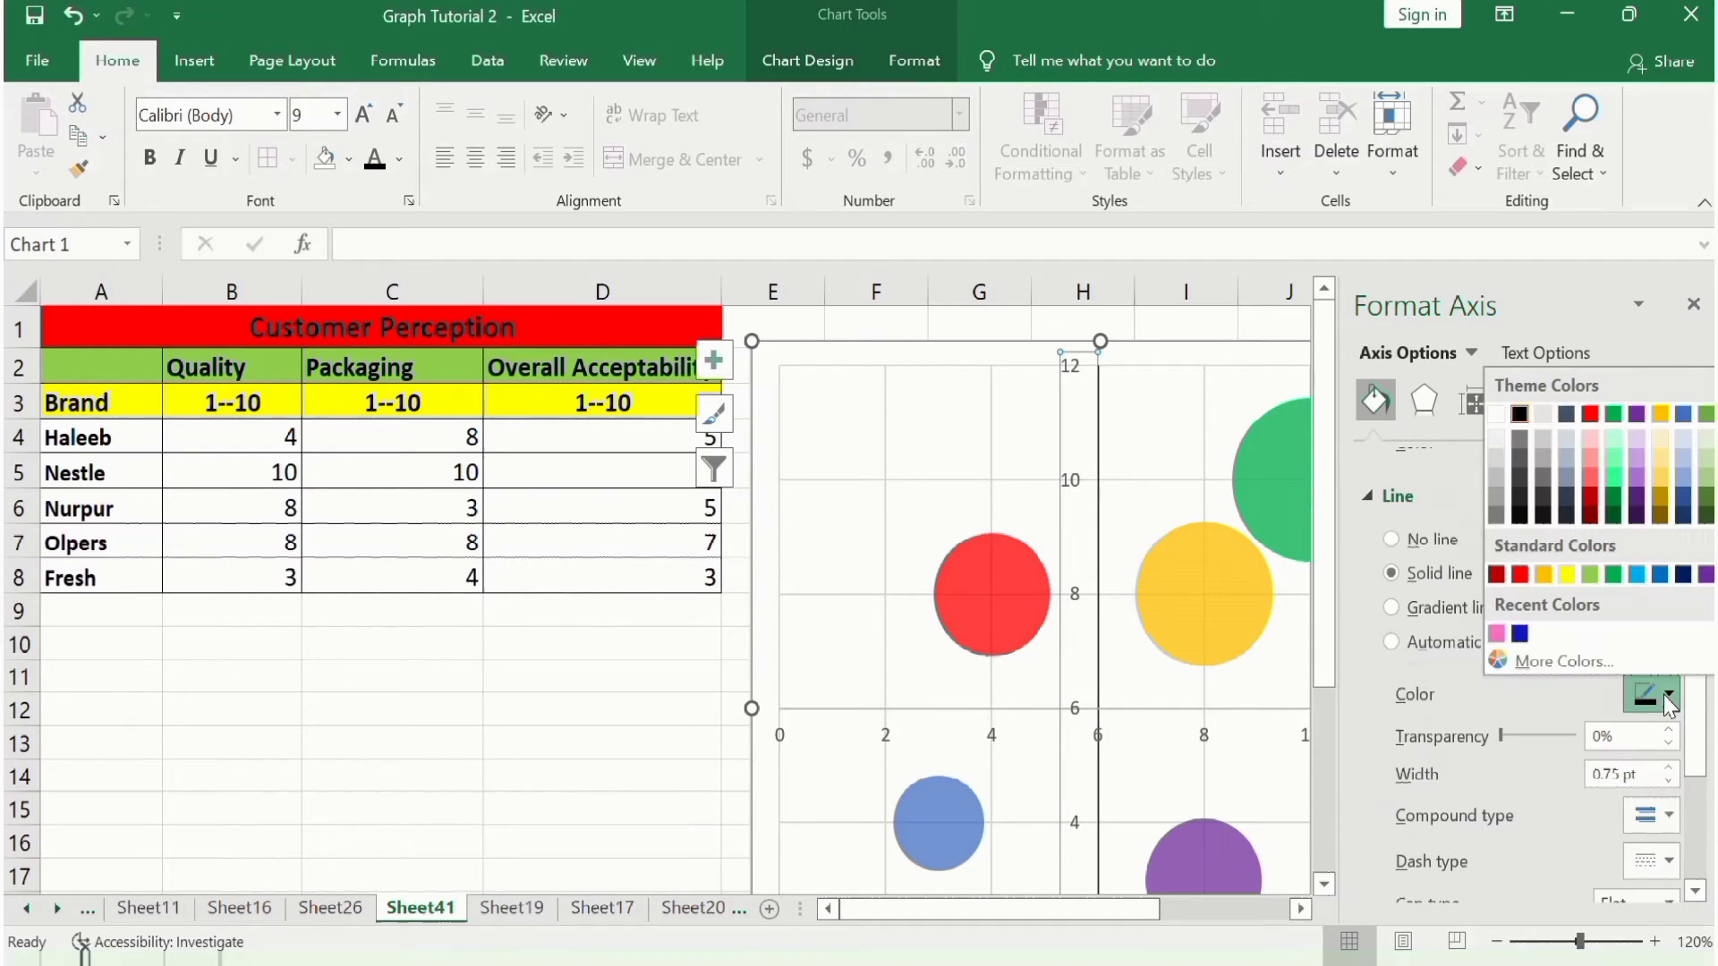
{"action": "left_click", "coordinate": [1522, 575]}
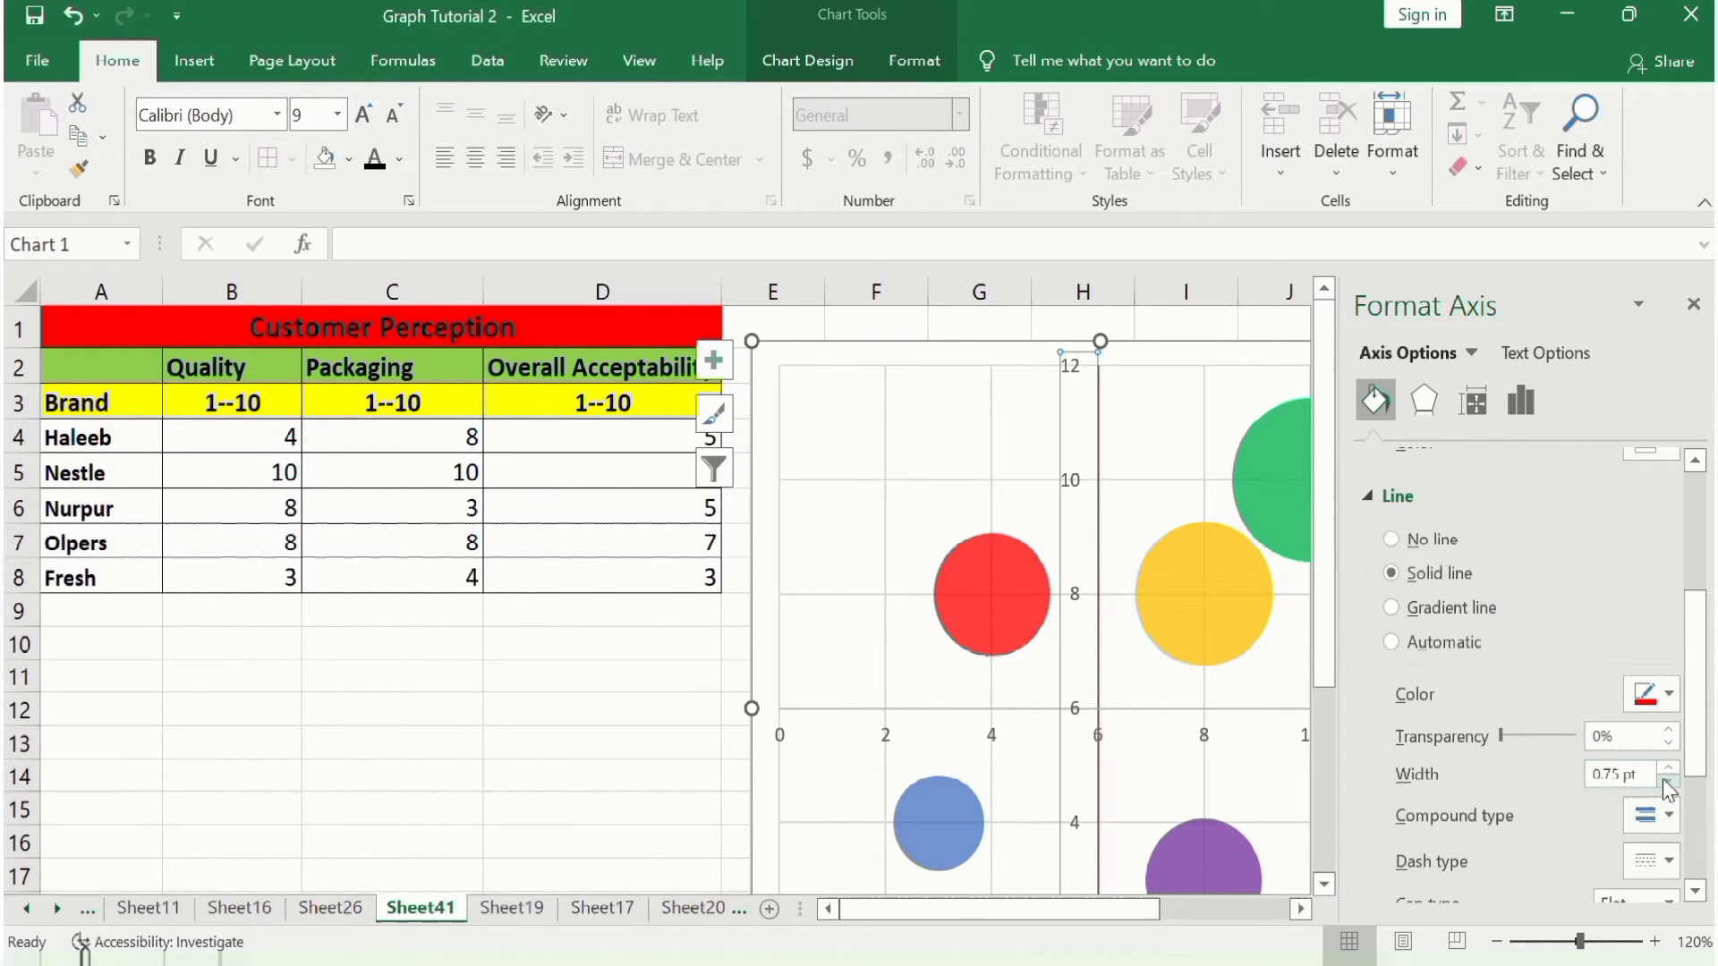
Set the vertical axis line's width to 2 pt
{"action": "left_click", "coordinate": [1669, 773]}
{"action": "left_click", "coordinate": [1670, 769]}
{"action": "left_click", "coordinate": [1670, 770]}
{"action": "left_click", "coordinate": [1670, 770]}
{"action": "left_click", "coordinate": [1670, 770]}
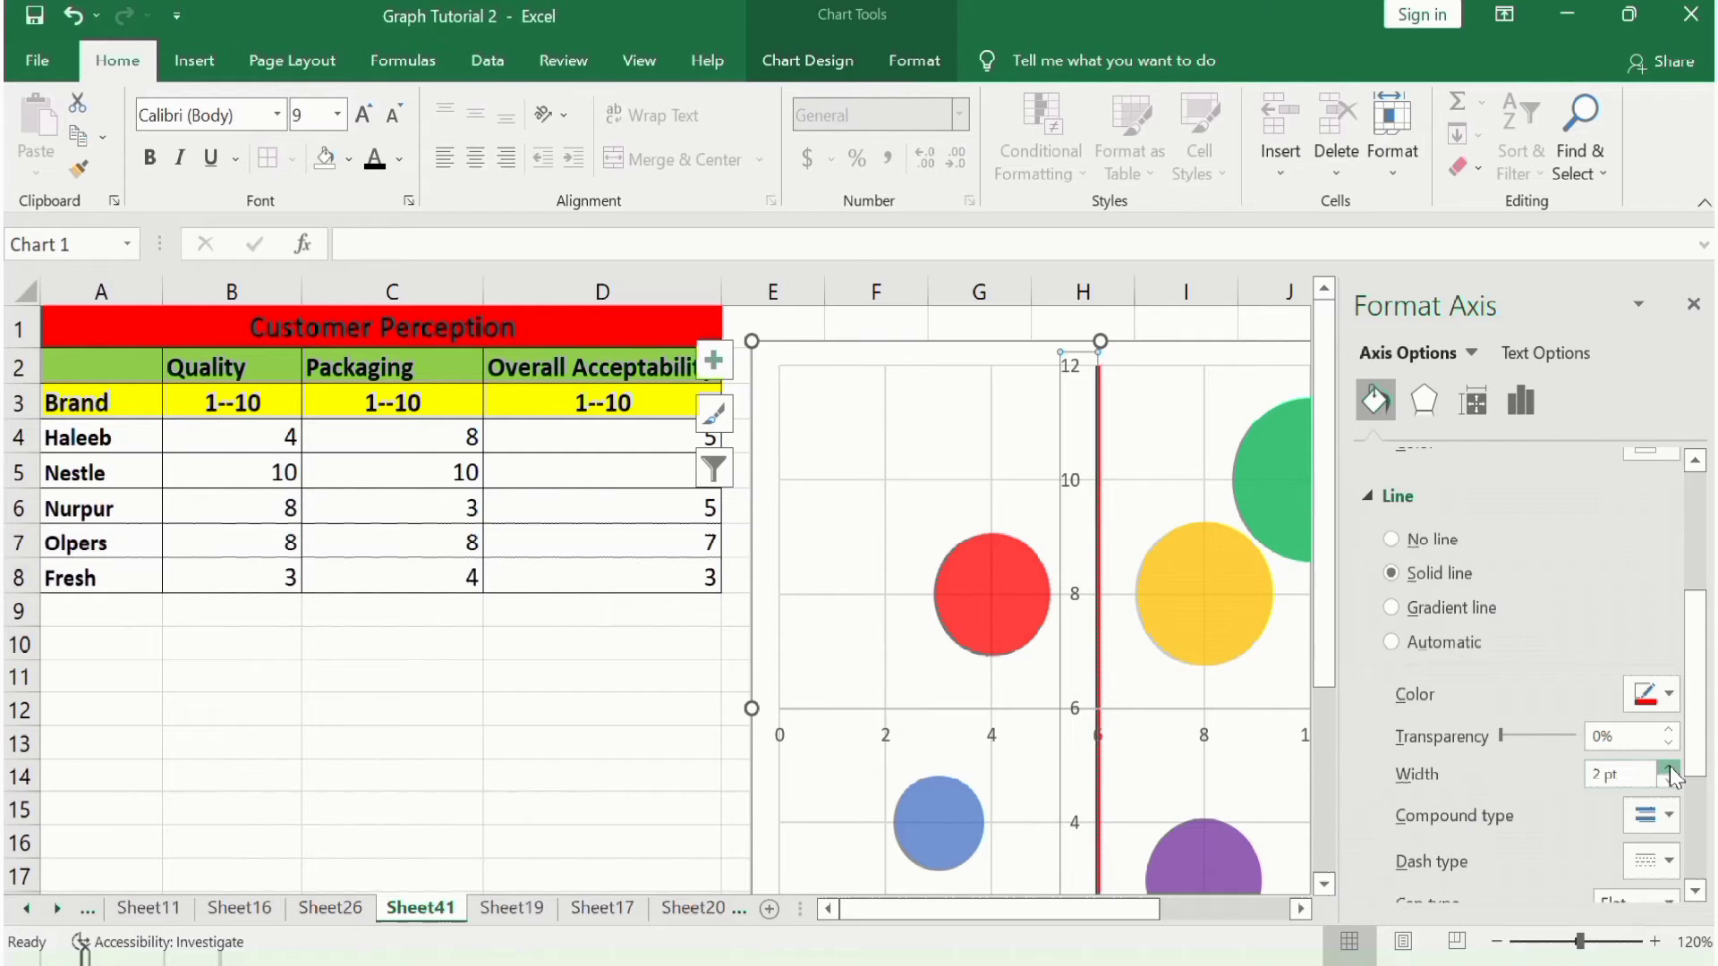
{"action": "left_click", "coordinate": [1670, 769]}
{"action": "left_click", "coordinate": [1670, 786]}
Choose the begin arrow type for the vertical axis line and set its begin arrow size to the largest option
{"action": "scroll", "coordinate": [1703, 787], "scroll_direction": "down", "scroll_amount": 3}
{"action": "left_click_drag", "start_coordinate": [1704, 787], "coordinate": [1713, 842]}
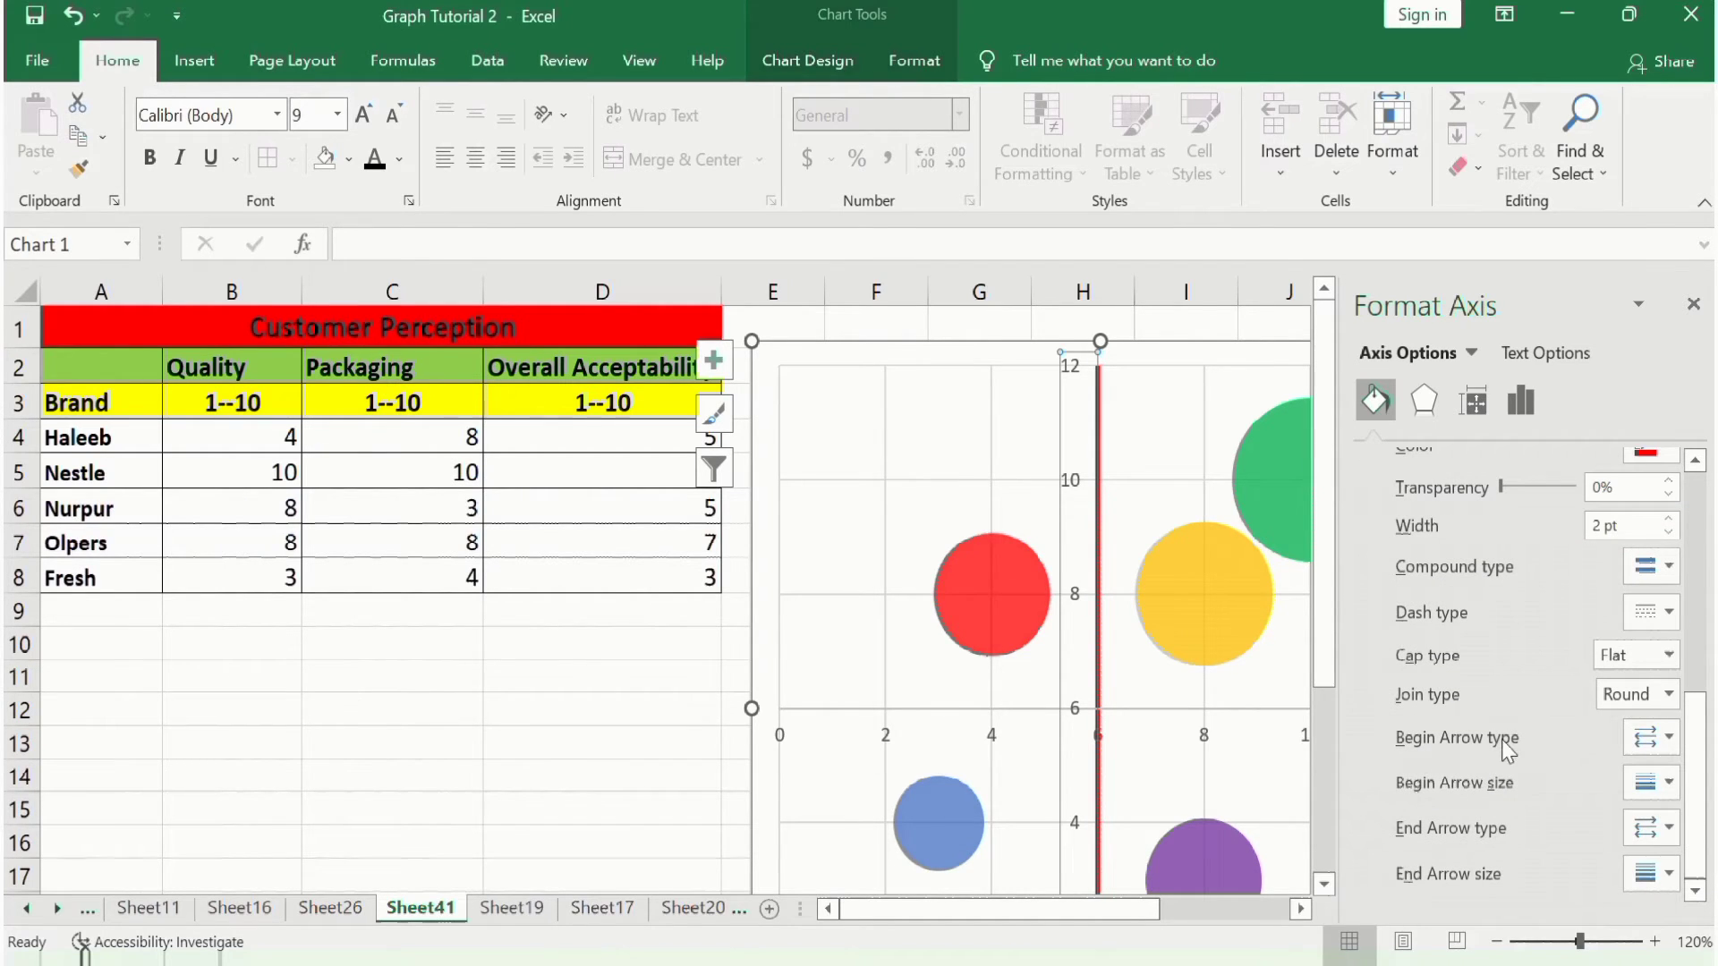
{"action": "left_click", "coordinate": [1670, 737]}
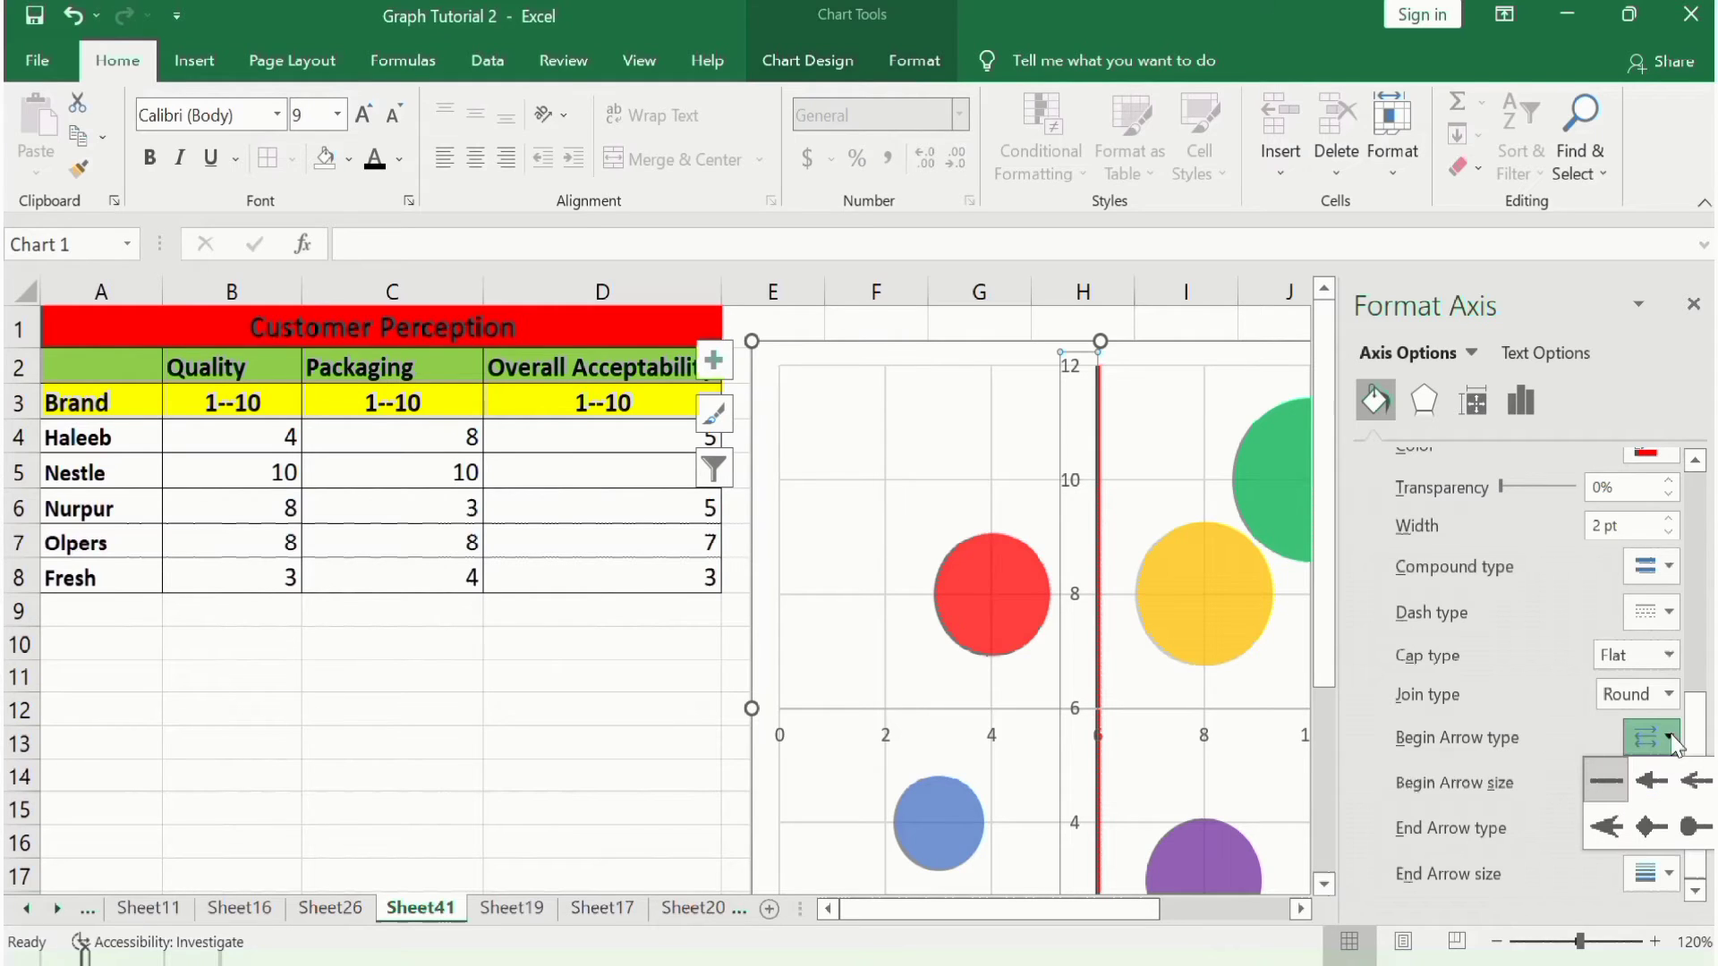
{"action": "left_click", "coordinate": [1608, 781]}
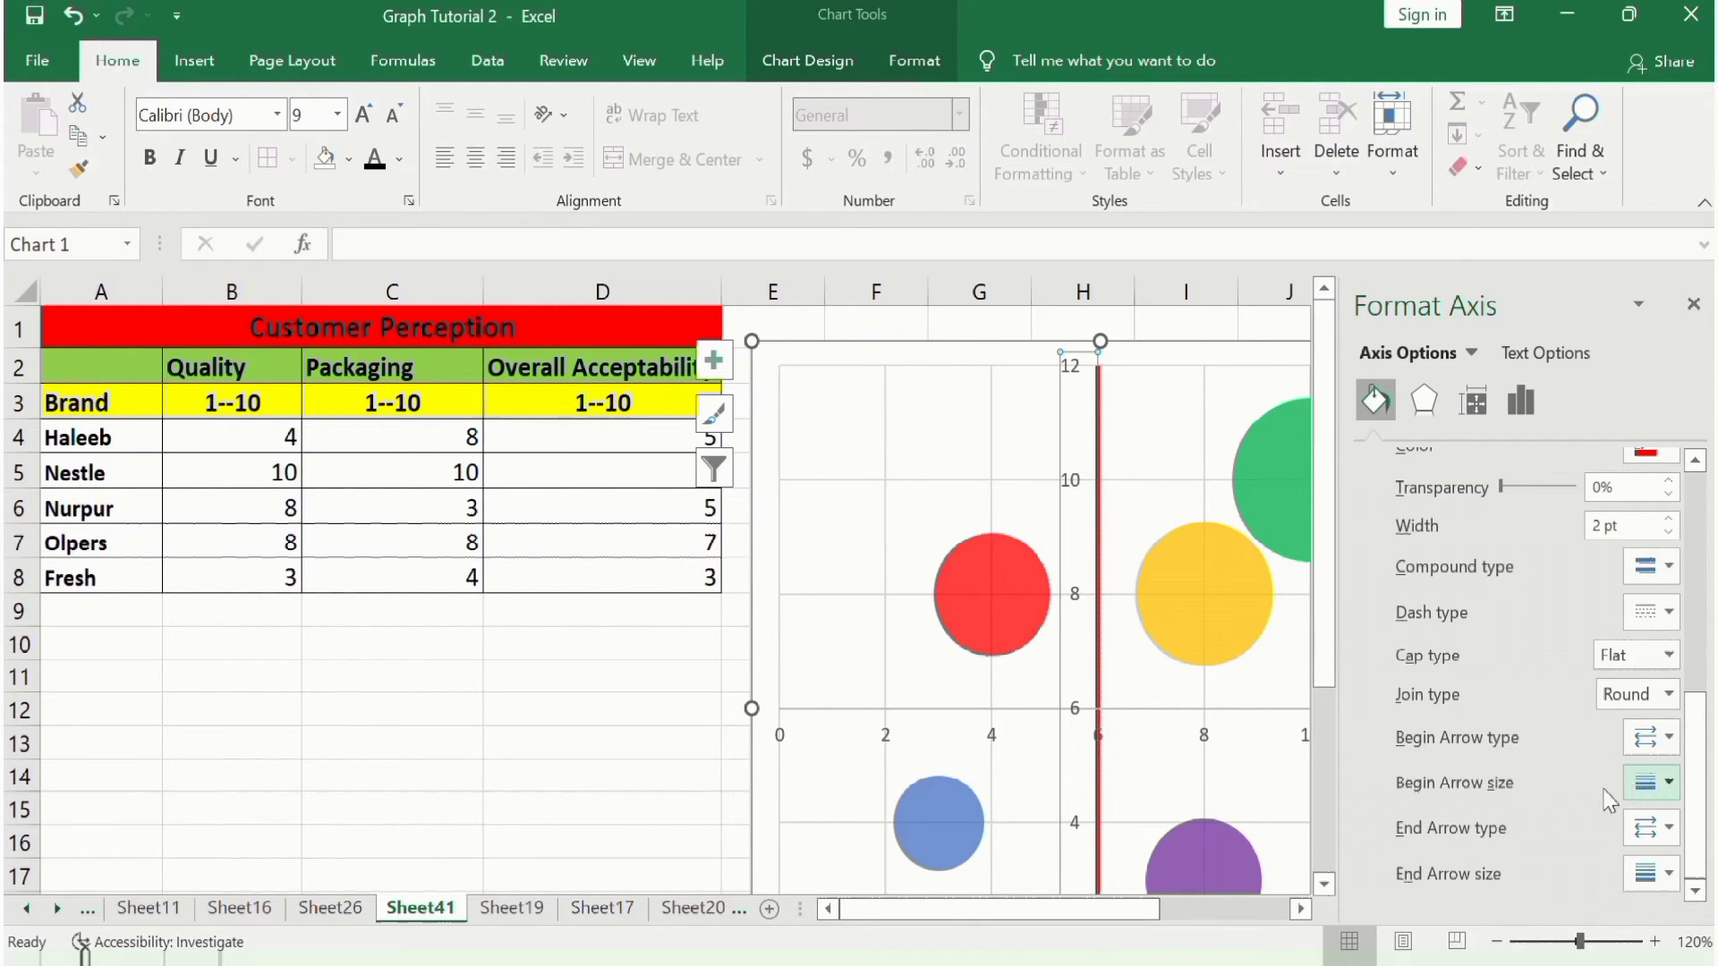
{"action": "left_click", "coordinate": [1670, 784]}
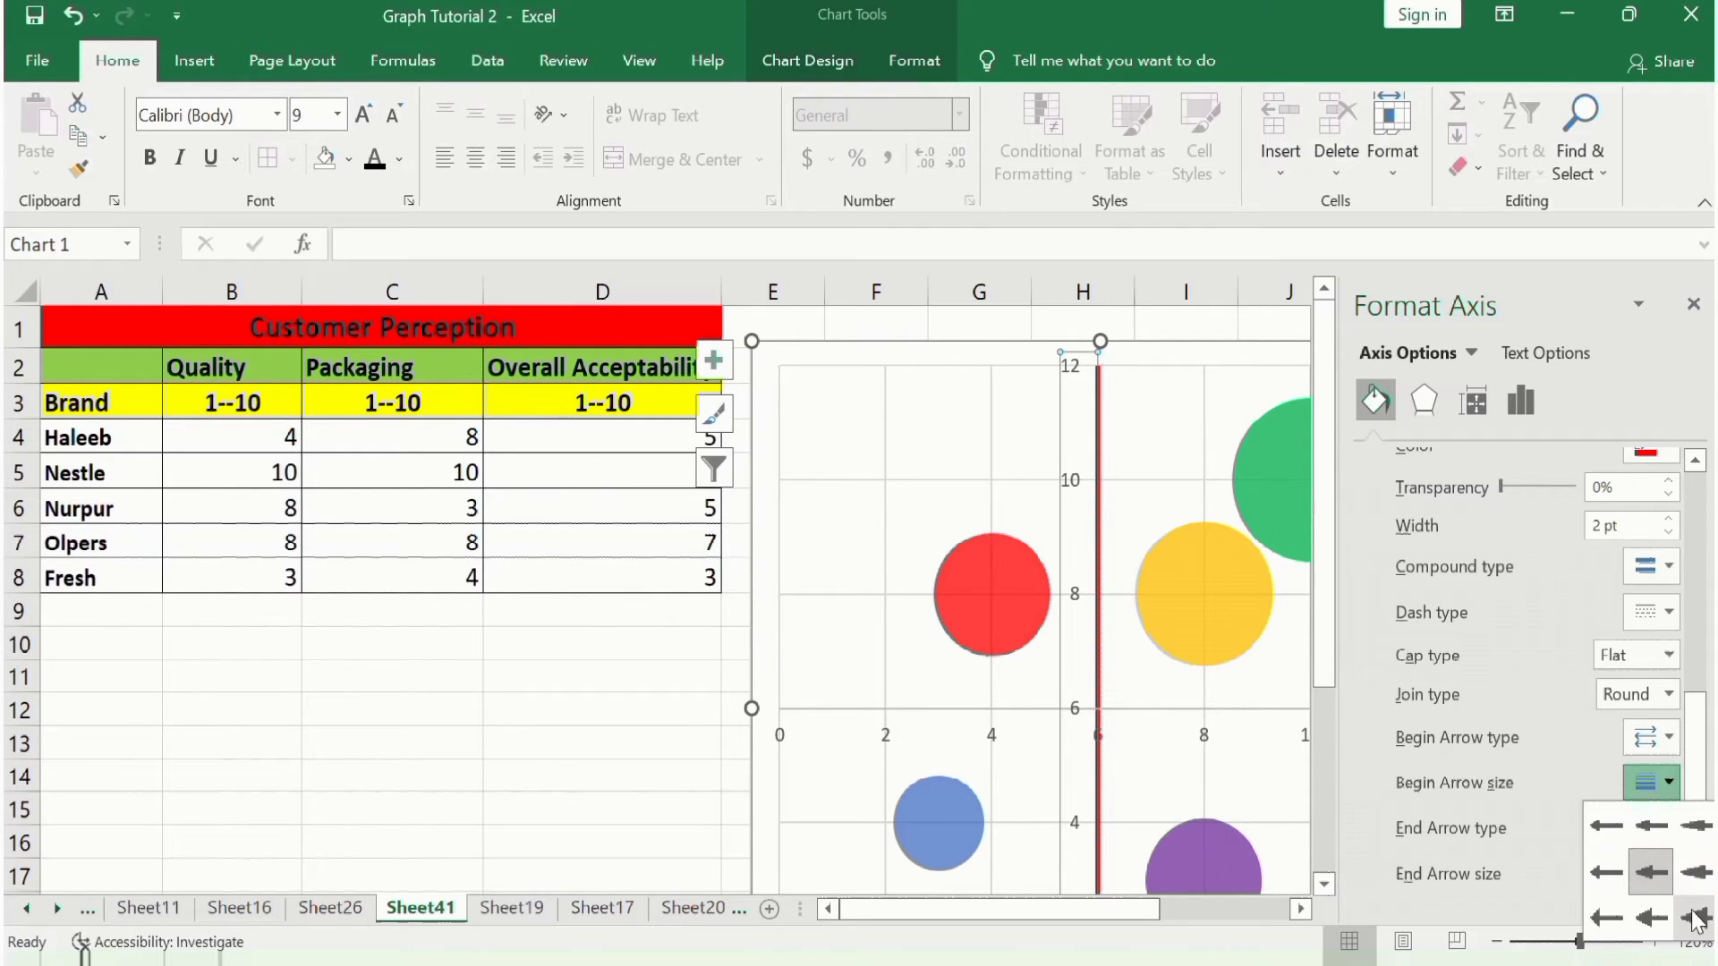
{"action": "left_click", "coordinate": [1694, 919]}
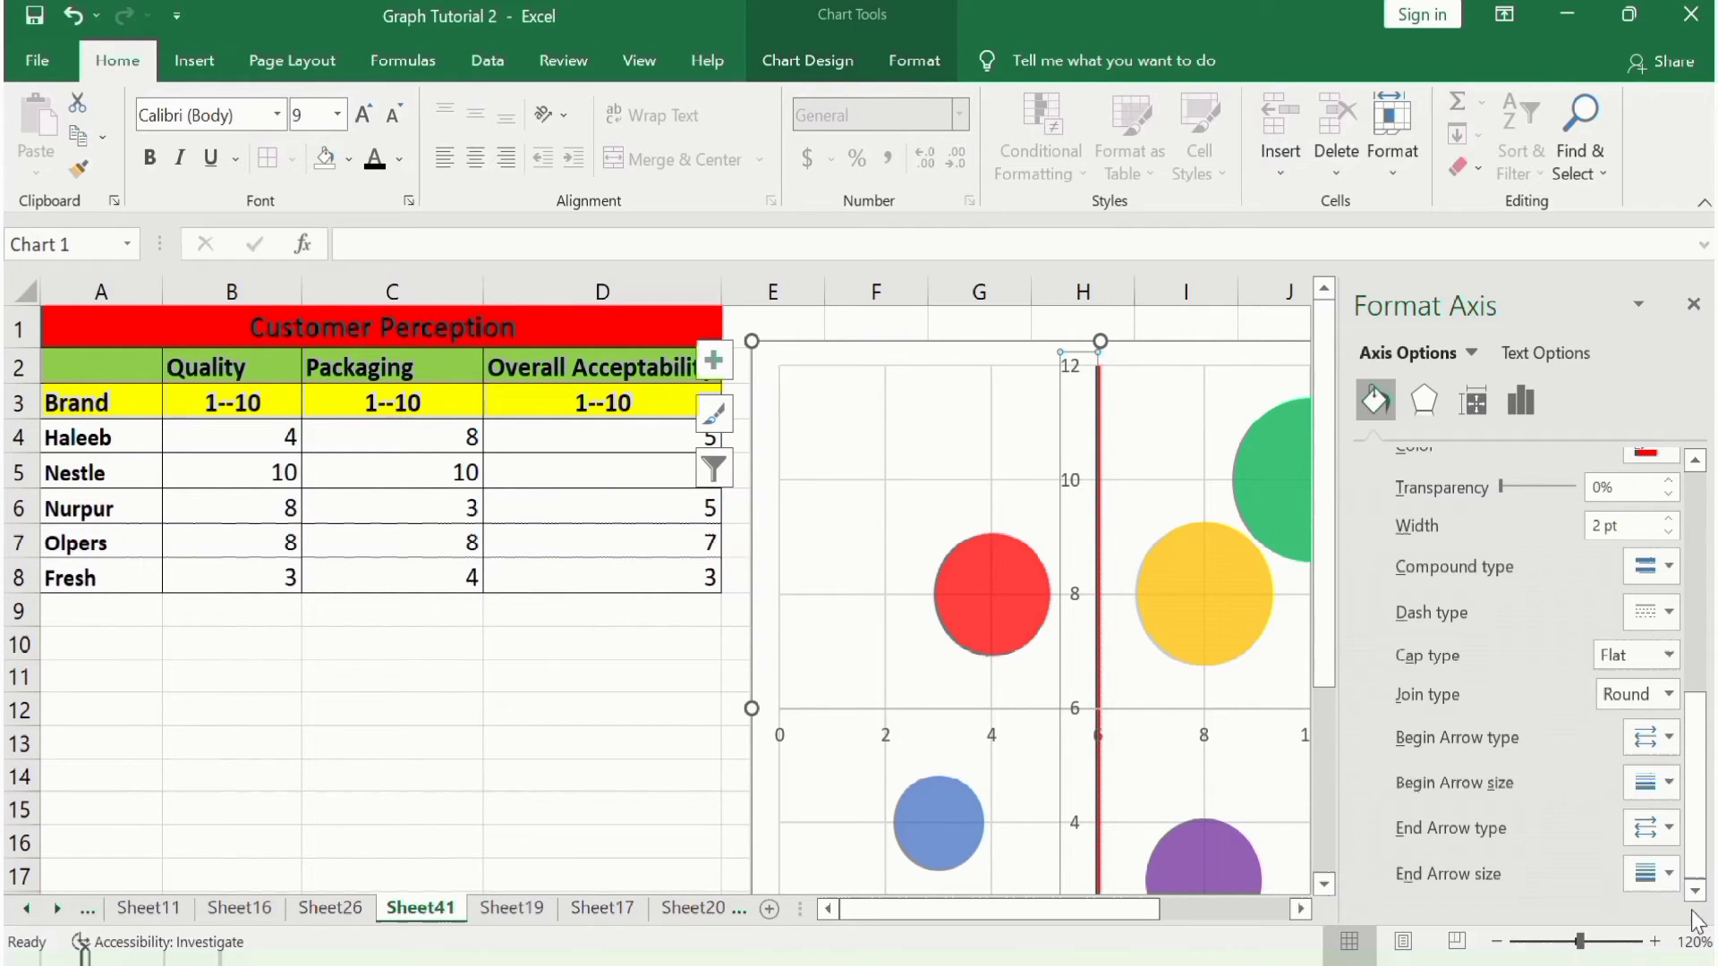
Add a solid triangular end arrow to the vertical axis line and set it to the largest arrow size
{"action": "left_click", "coordinate": [1668, 842]}
{"action": "left_click", "coordinate": [1653, 873]}
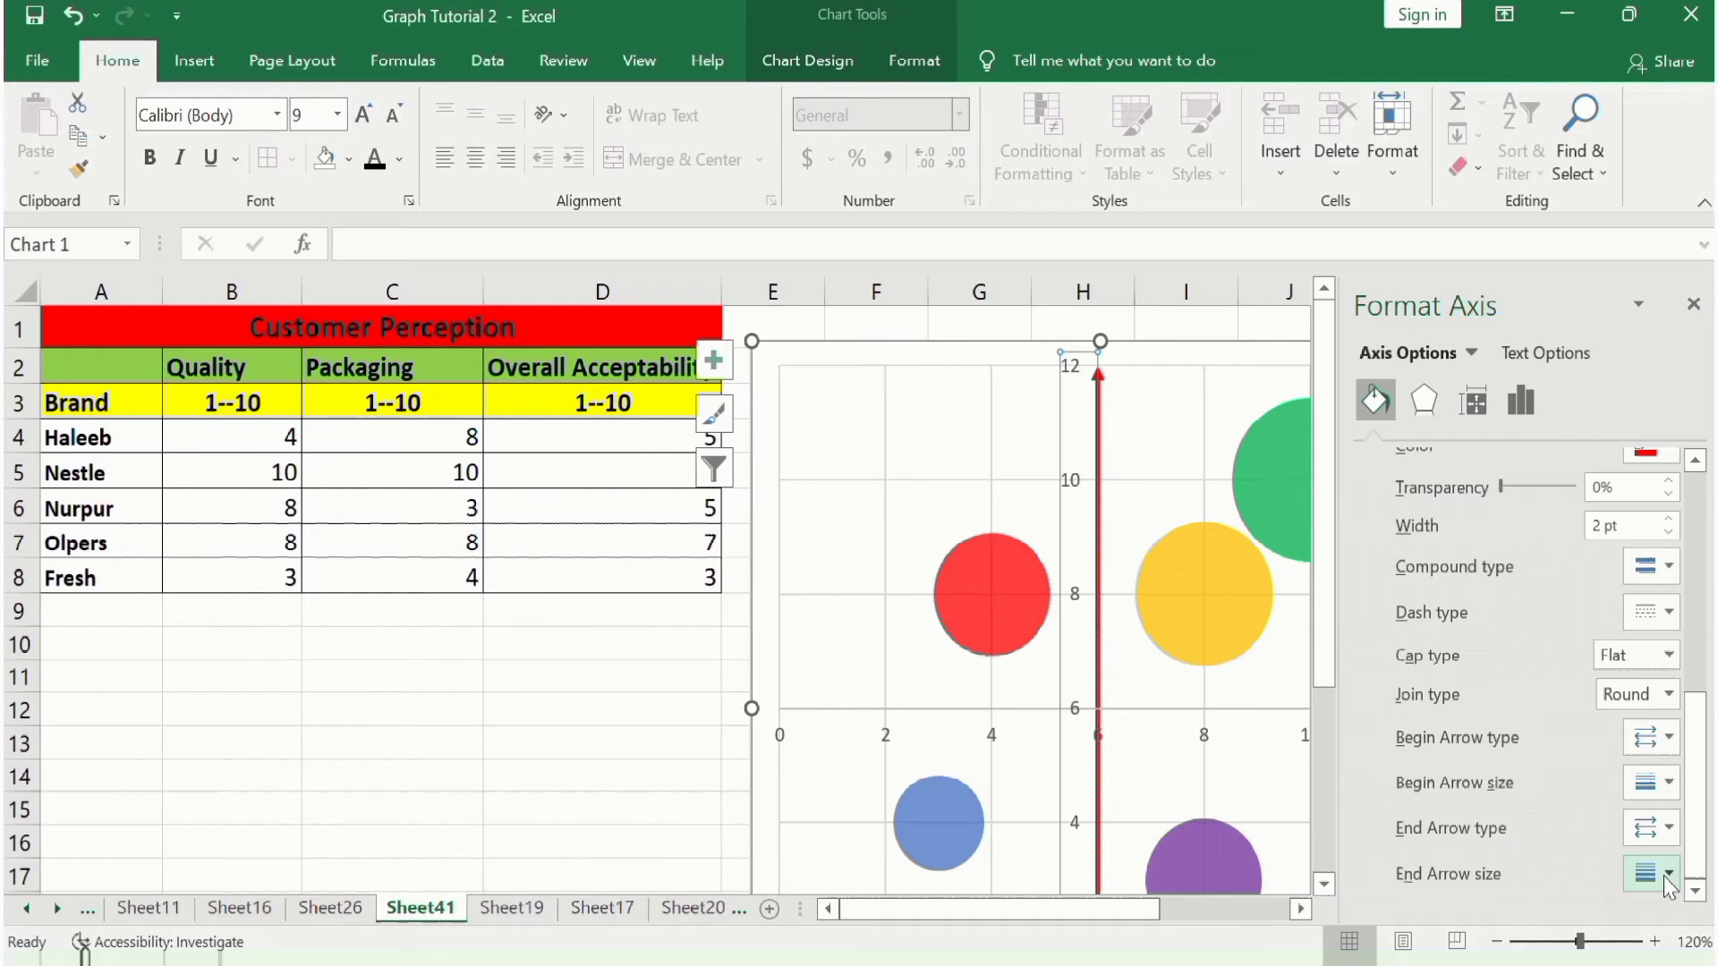
{"action": "left_click", "coordinate": [1668, 886]}
{"action": "left_click", "coordinate": [1692, 830]}
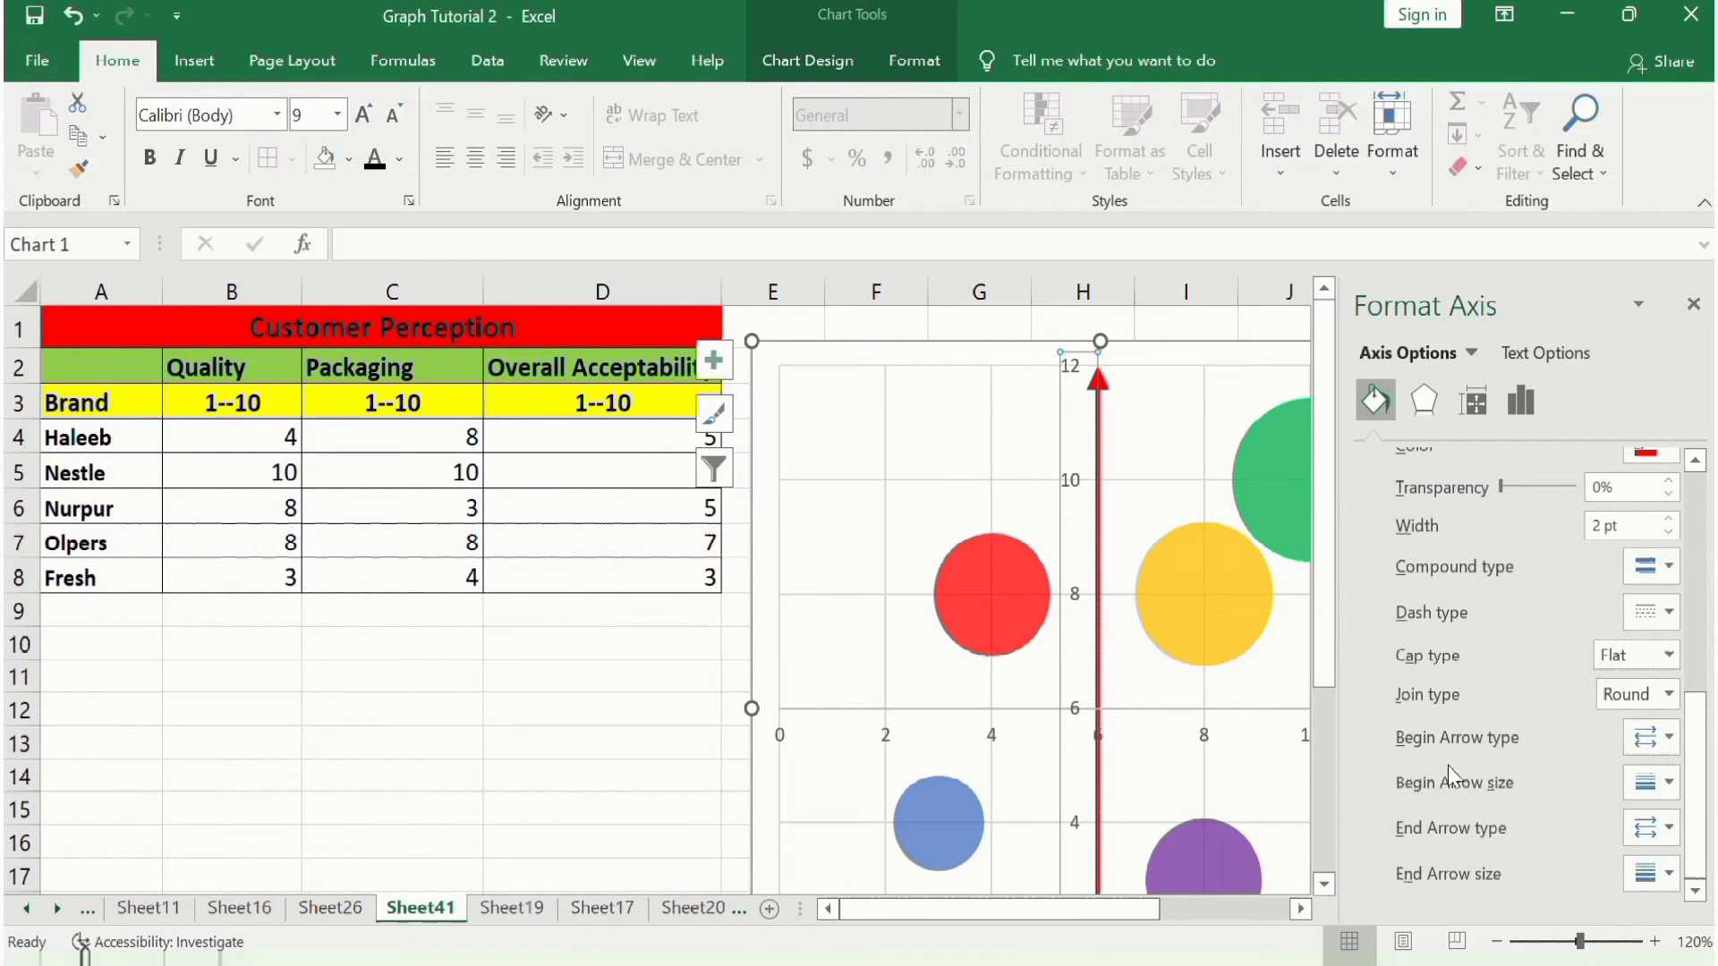
Format the chart's horizontal axis with a solid red line 2 pt wide
{"action": "left_click", "coordinate": [992, 734]}
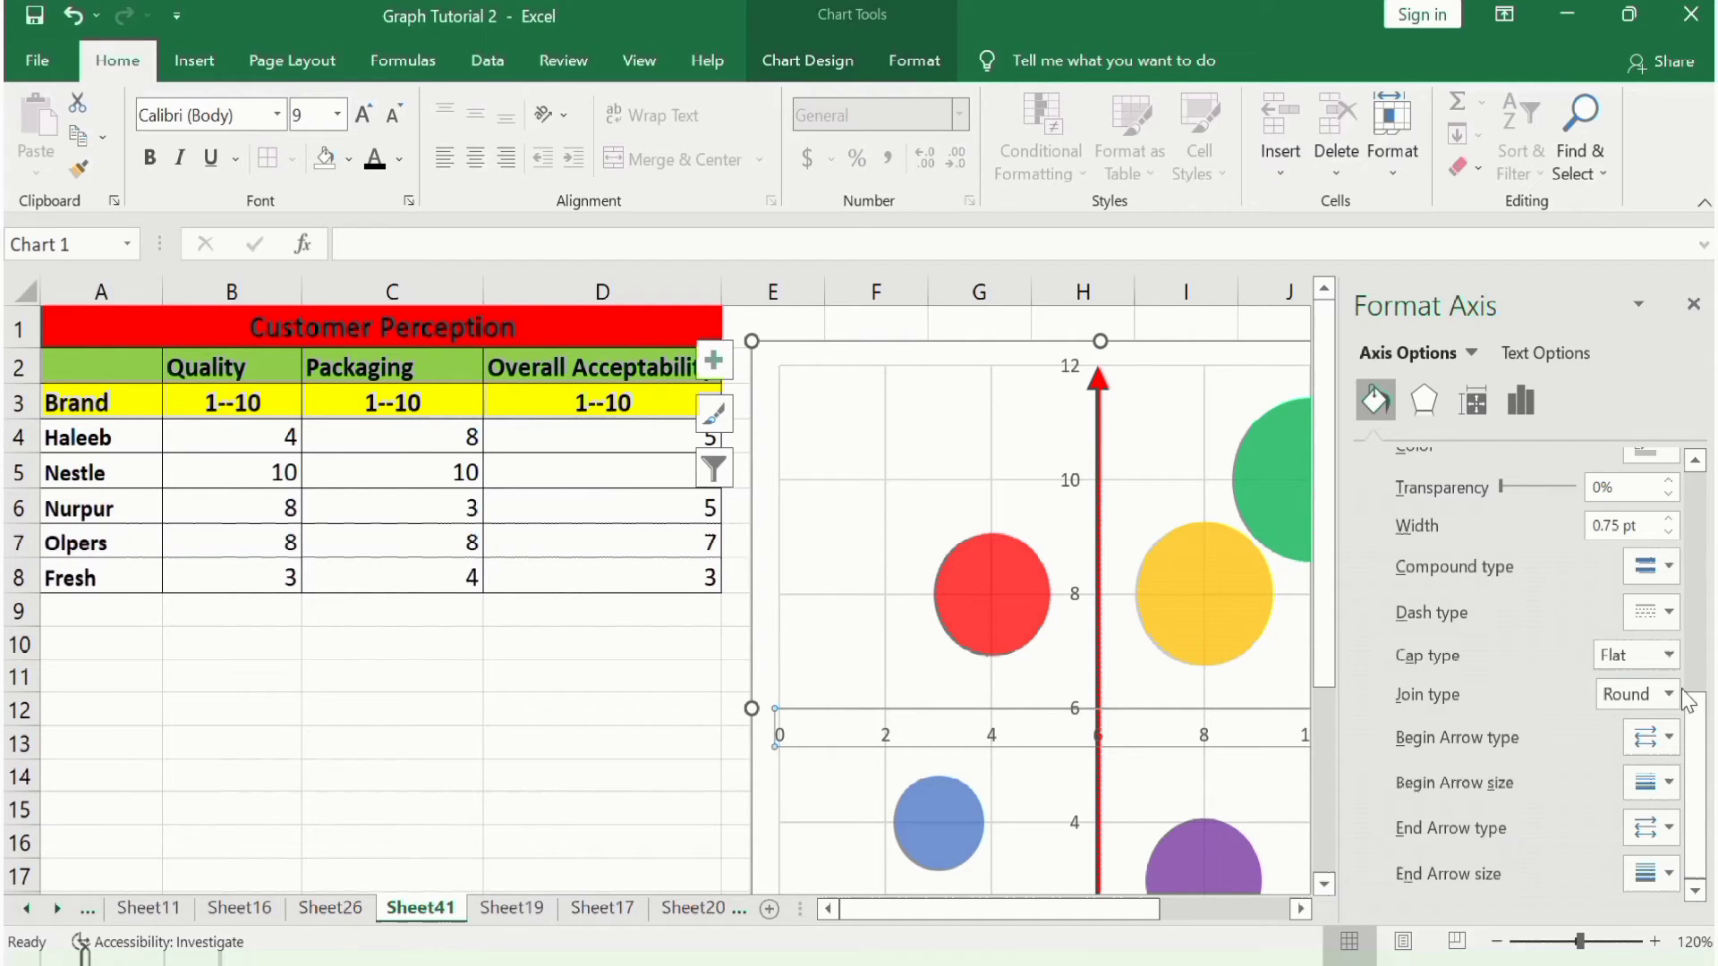
{"action": "left_click_drag", "start_coordinate": [1703, 727], "coordinate": [1701, 627]}
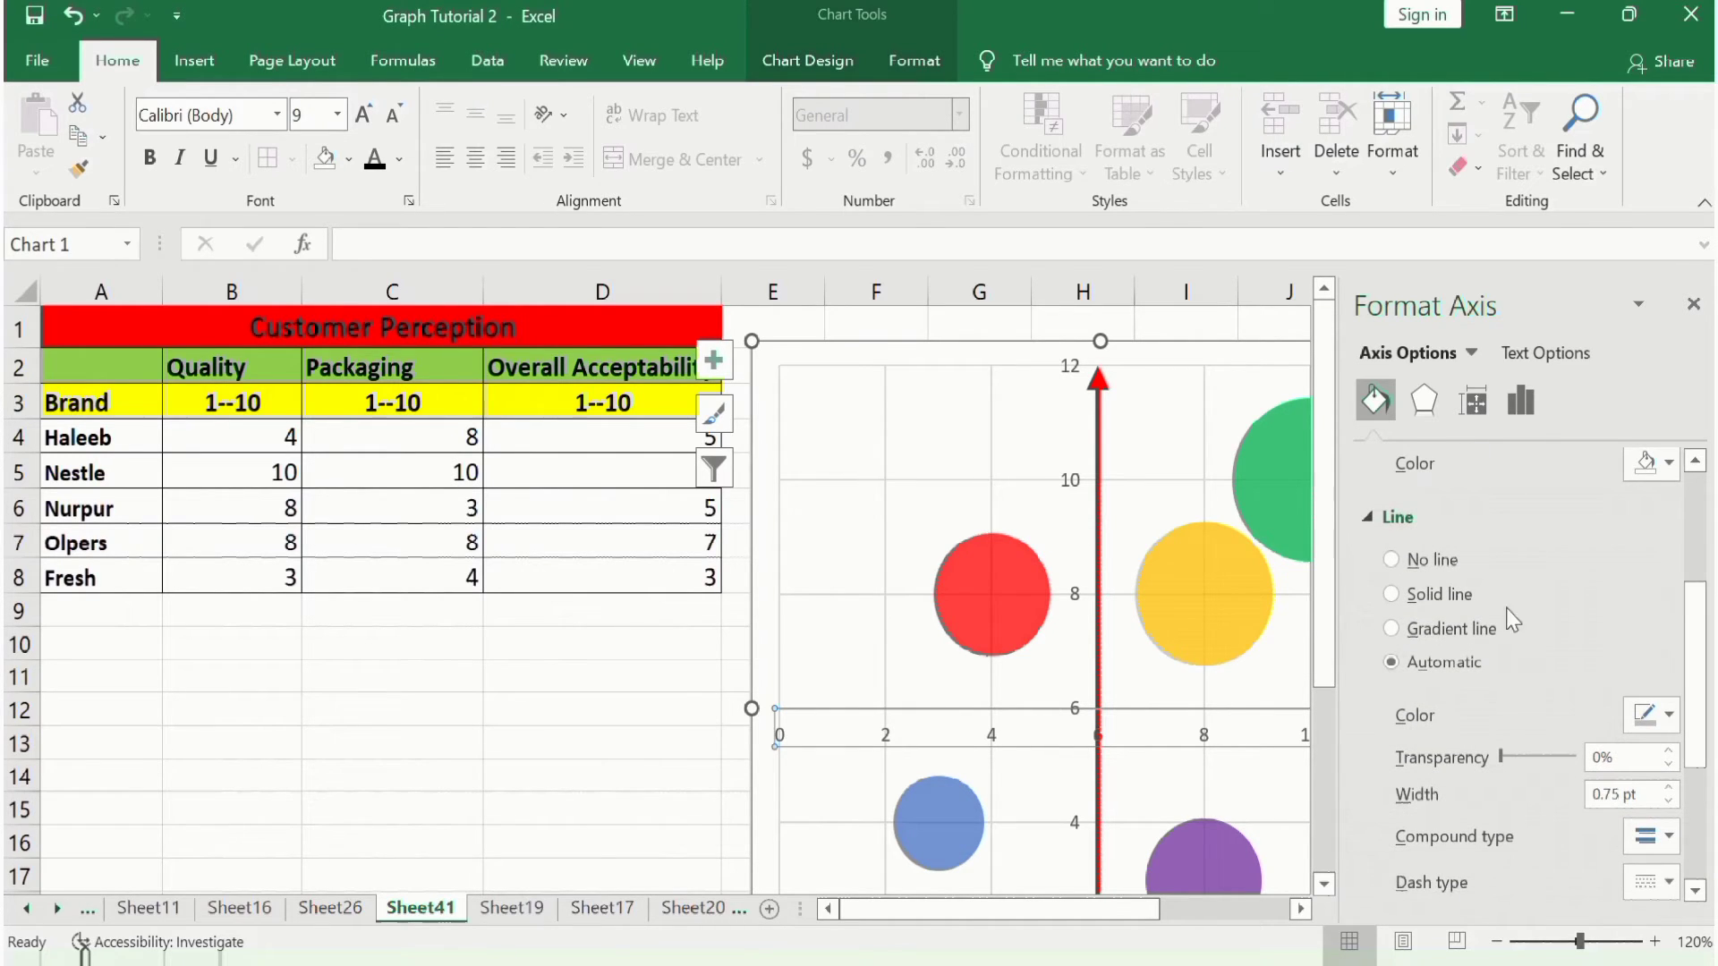
{"action": "left_click", "coordinate": [1396, 594]}
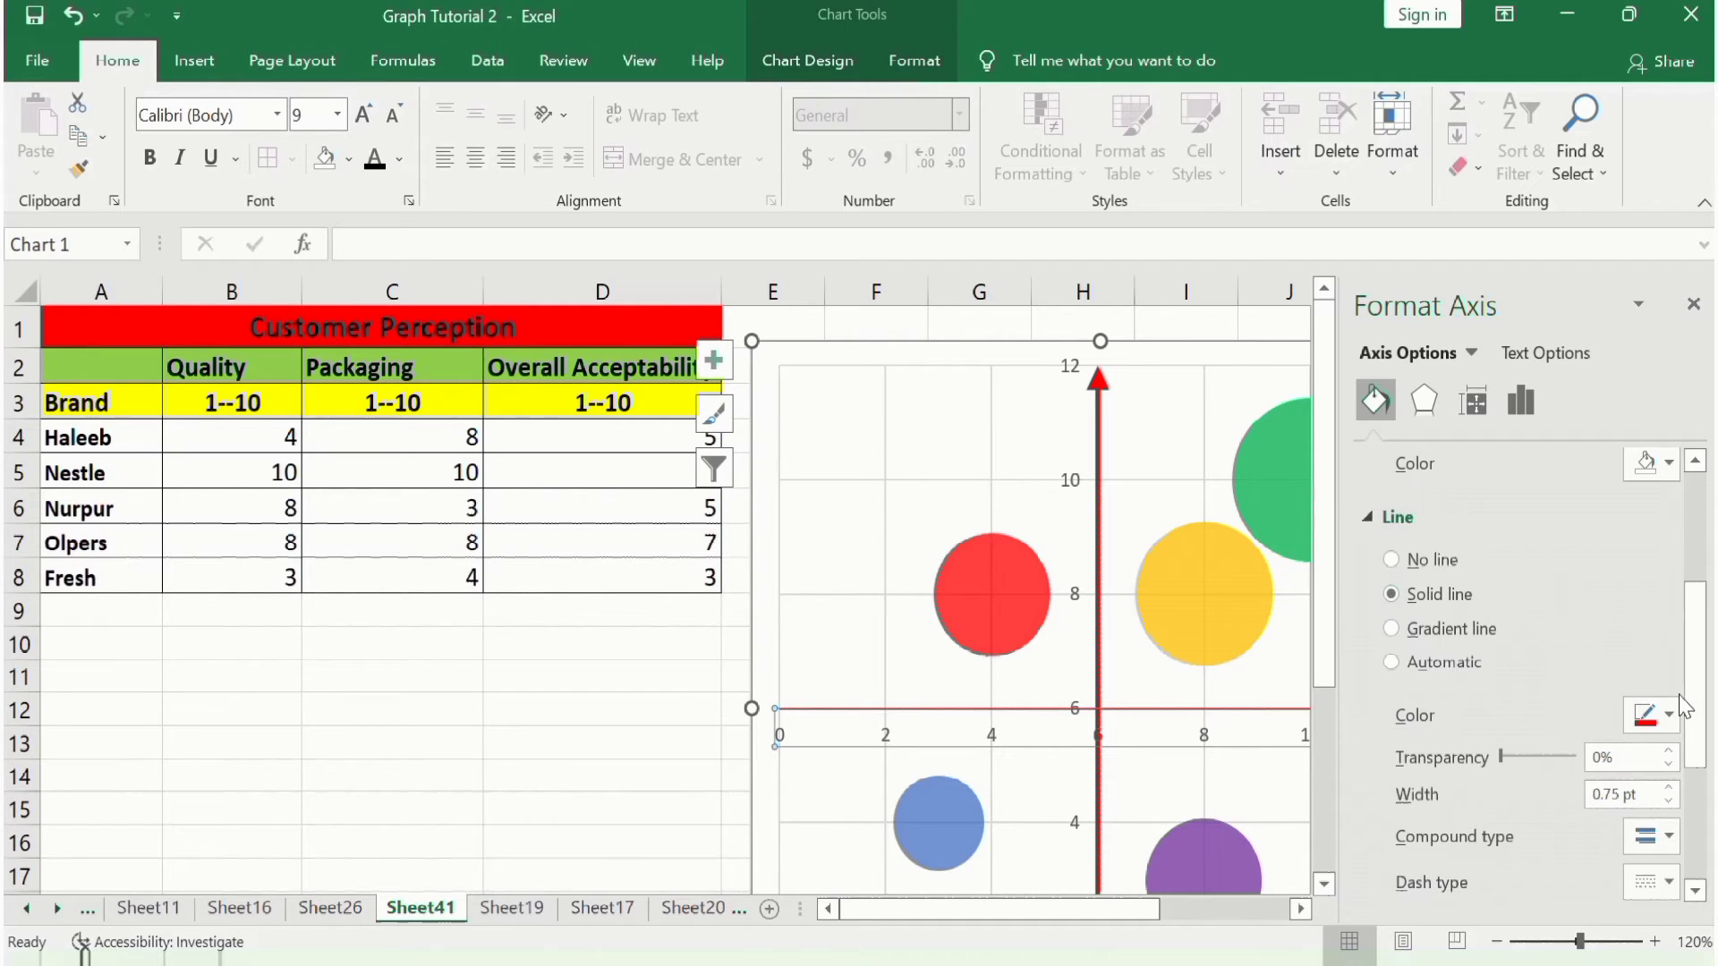
{"action": "left_click", "coordinate": [1670, 788]}
{"action": "left_click", "coordinate": [1670, 788]}
{"action": "left_click", "coordinate": [1670, 788]}
{"action": "left_click", "coordinate": [1670, 789]}
{"action": "left_click", "coordinate": [1670, 788]}
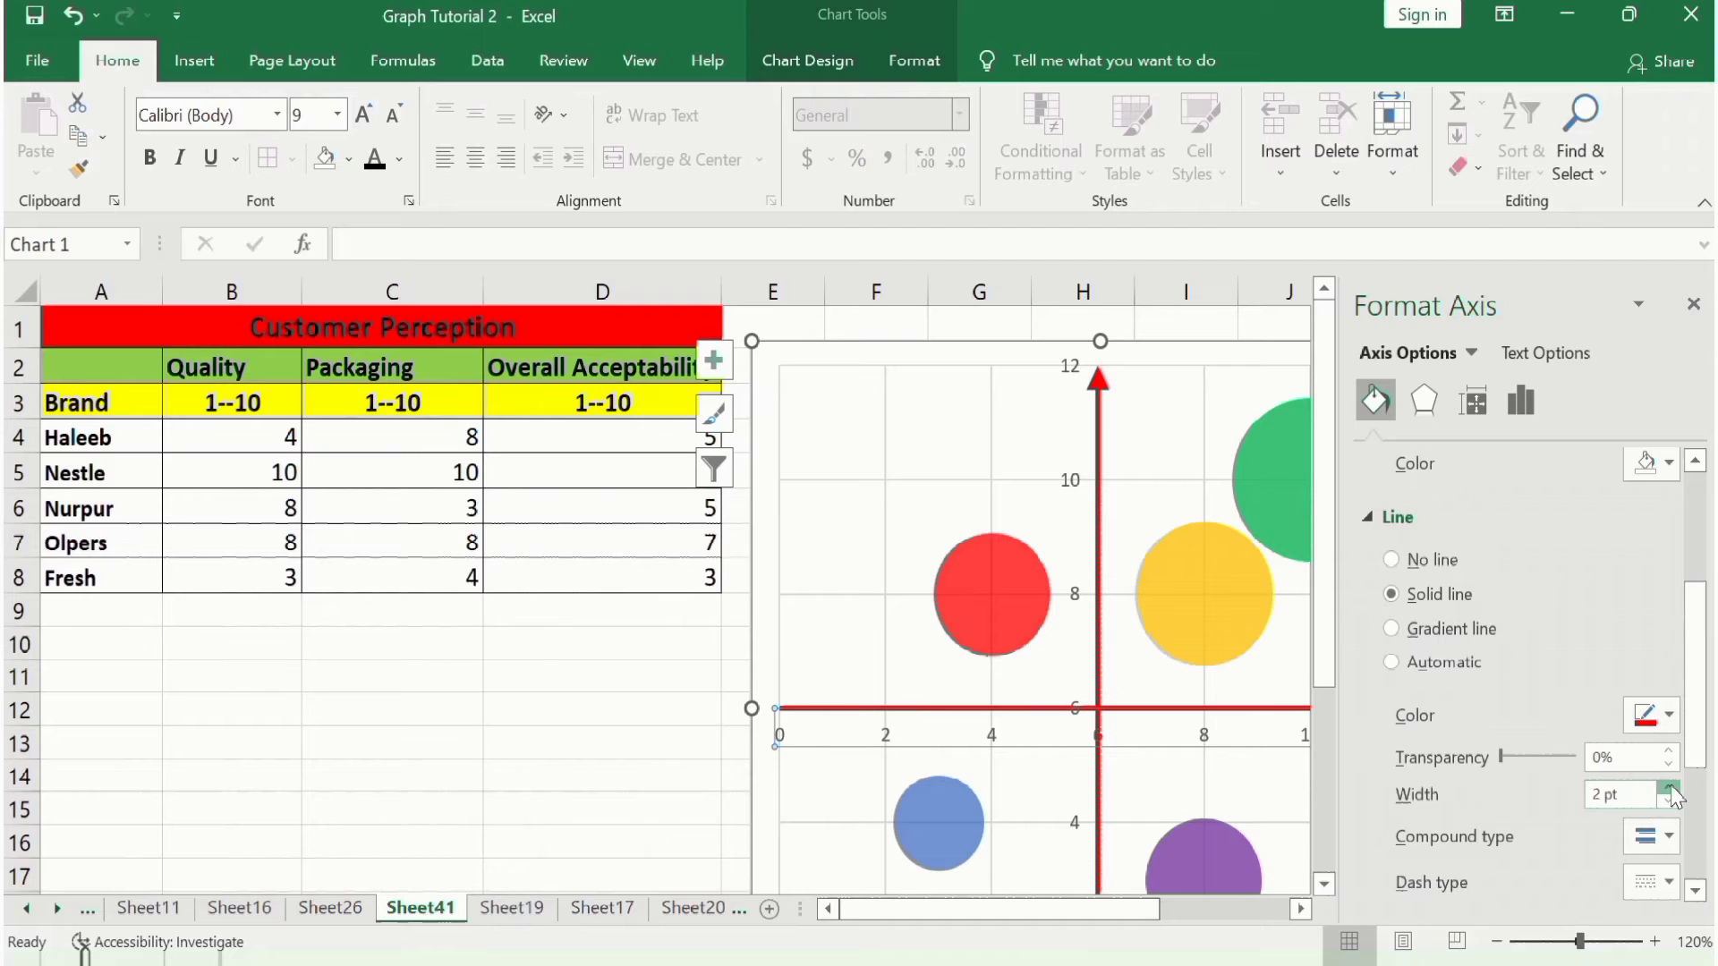
Add a solid triangular begin arrow to the horizontal axis line and set it to the largest arrow size
{"action": "scroll", "coordinate": [1701, 788], "scroll_direction": "down", "scroll_amount": 3}
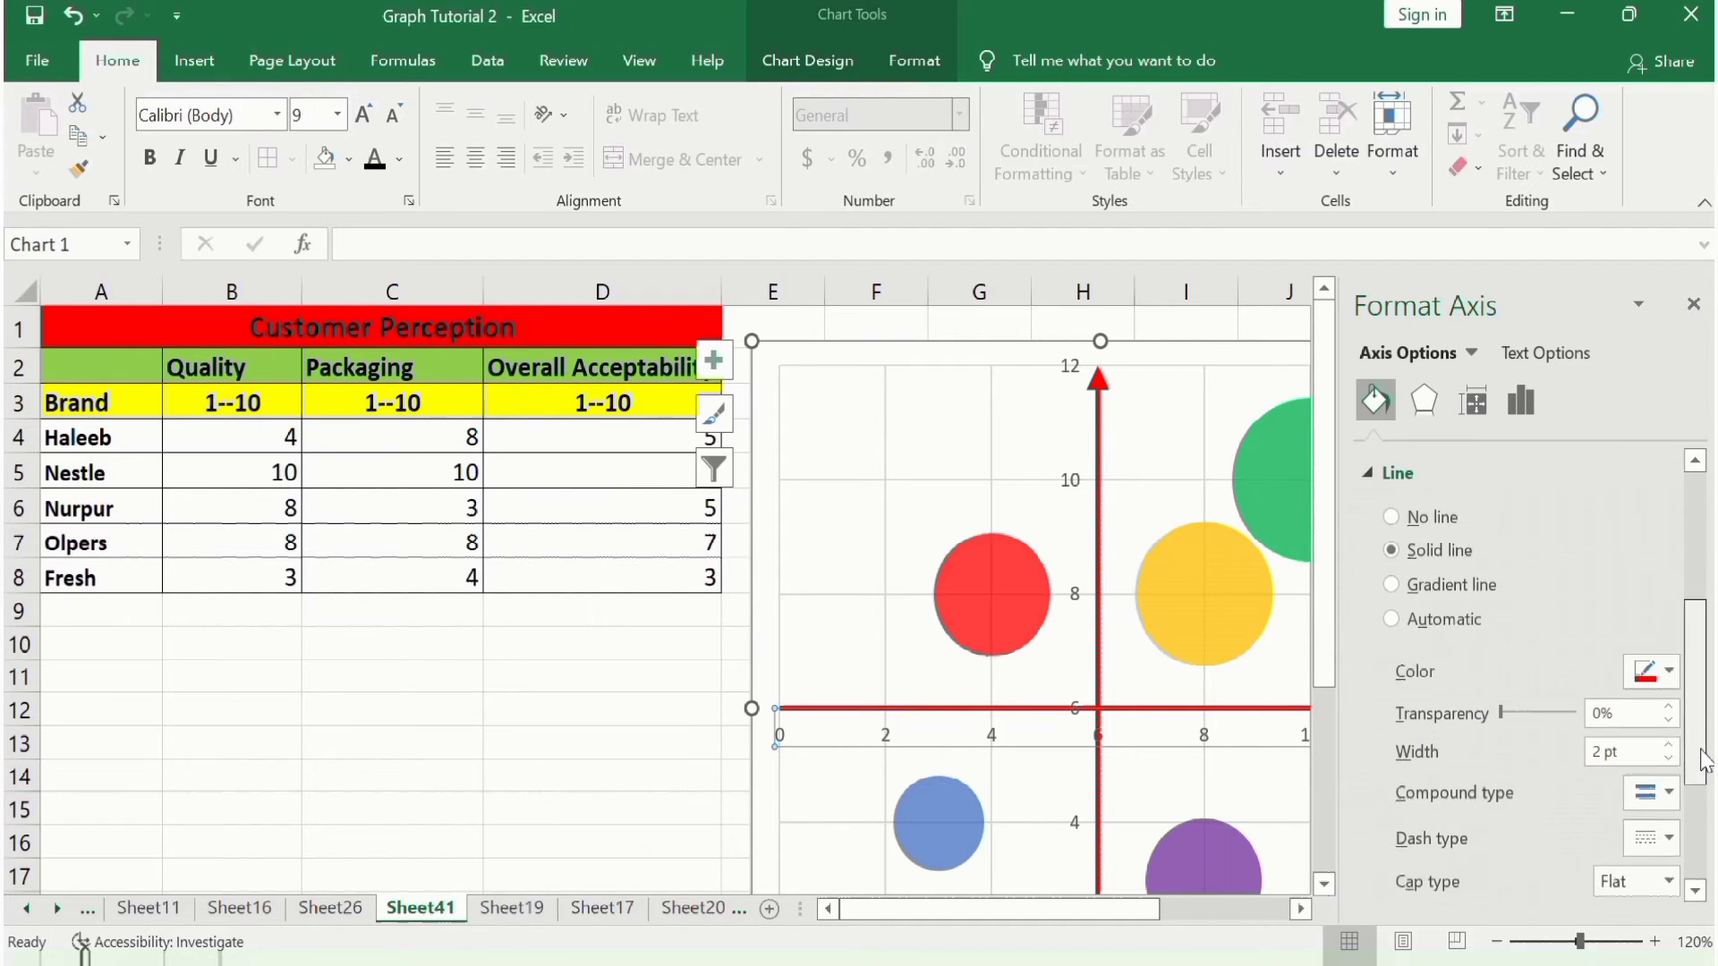
{"action": "scroll", "coordinate": [1704, 788], "scroll_direction": "down", "scroll_amount": 2}
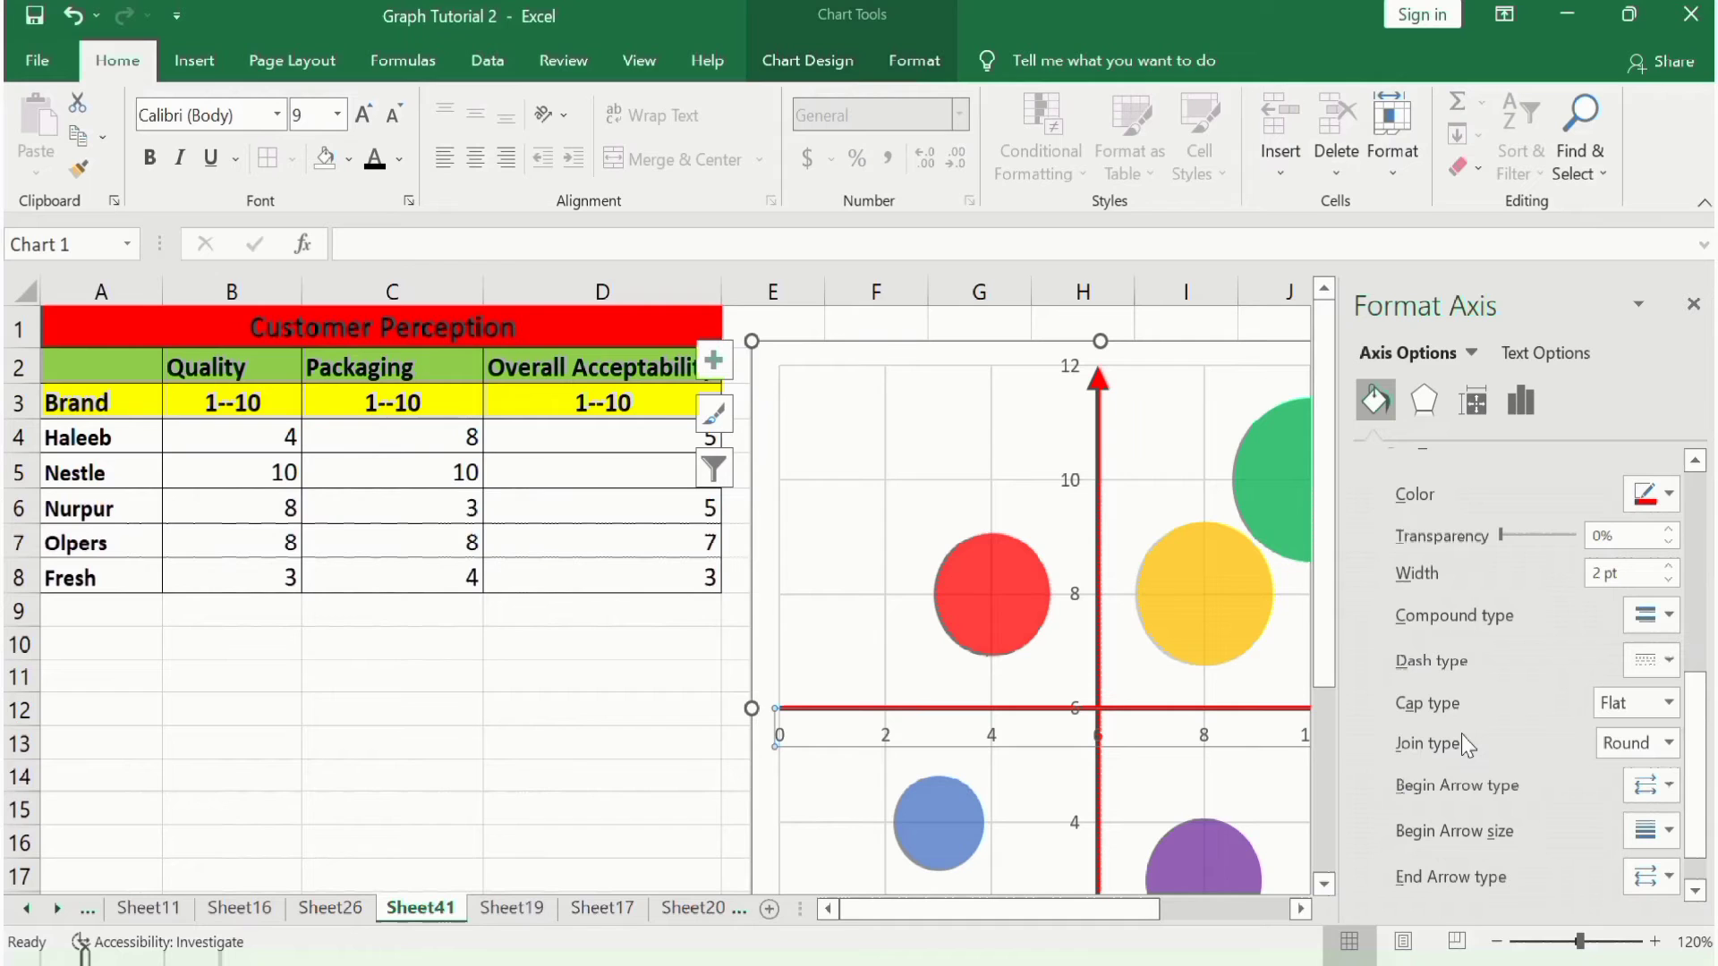
{"action": "left_click", "coordinate": [1669, 788]}
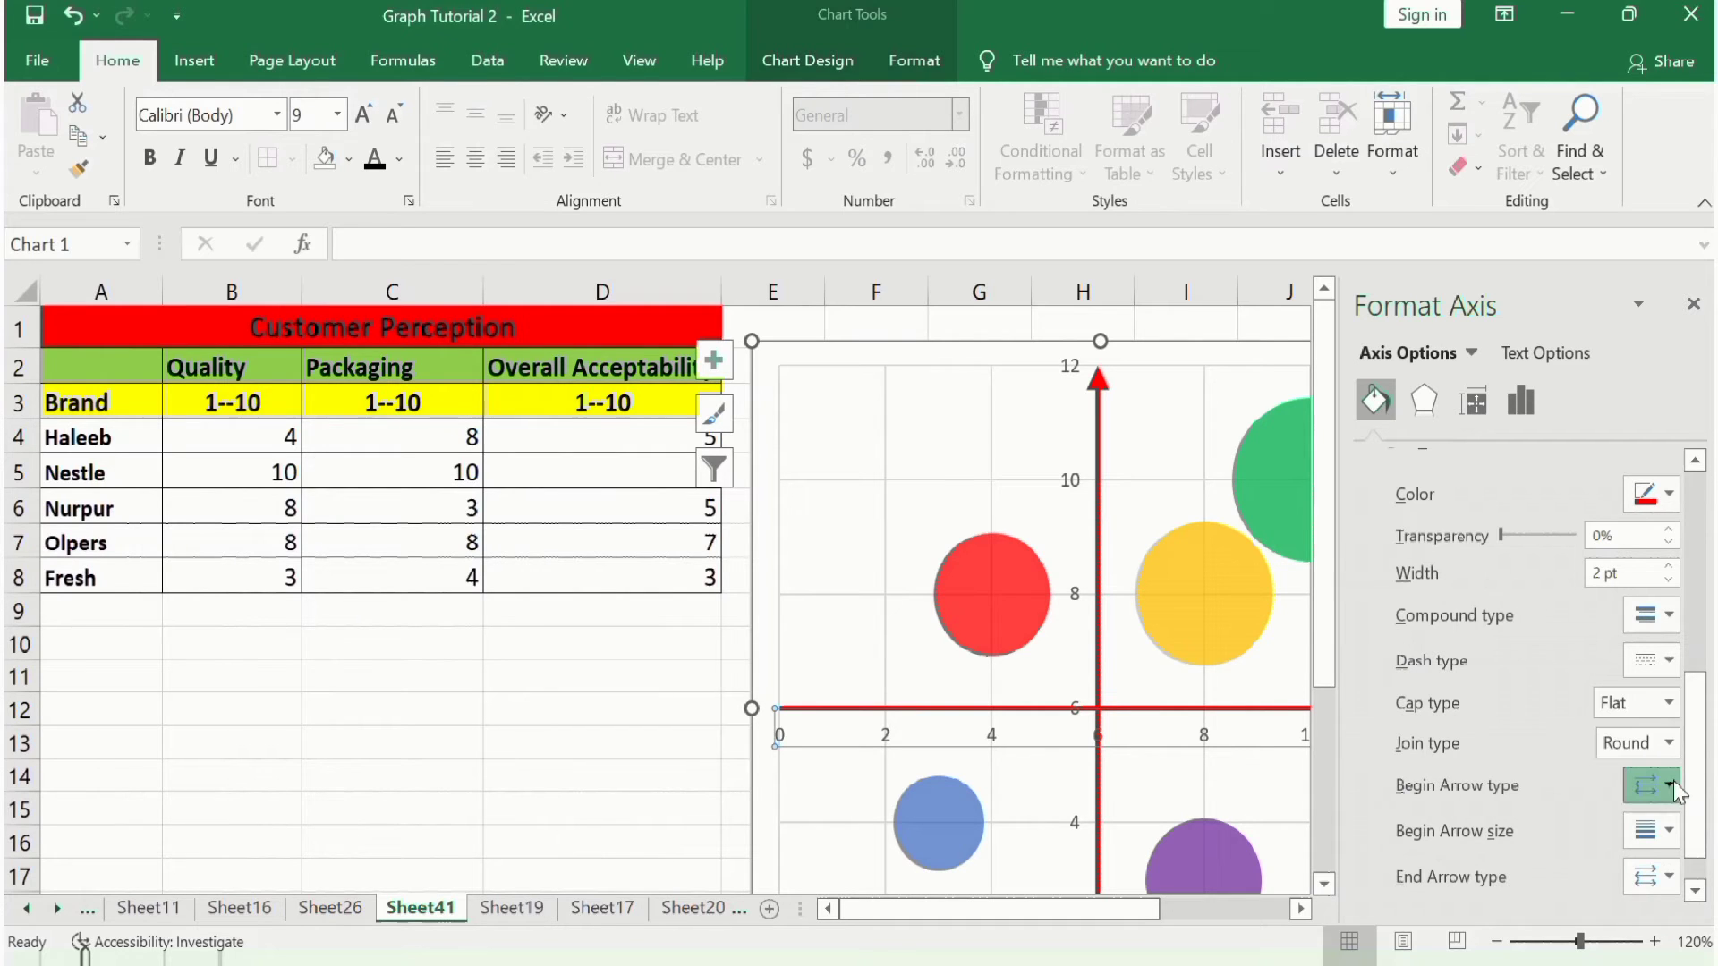
{"action": "left_click", "coordinate": [1663, 835]}
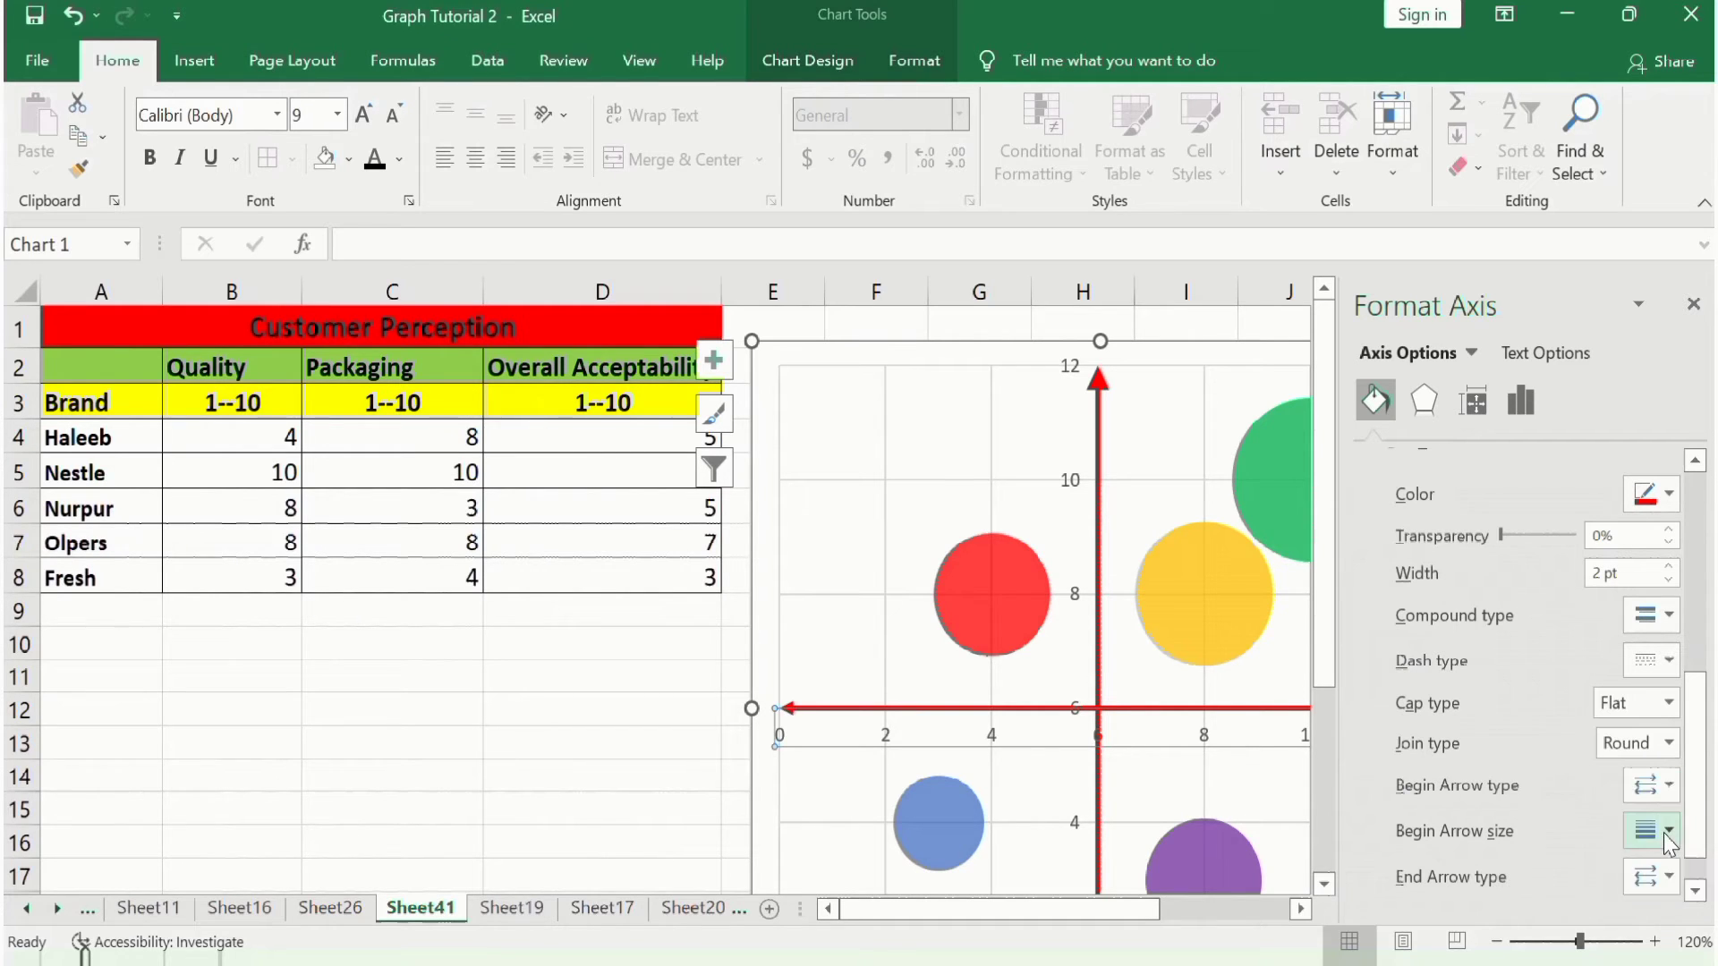
{"action": "left_click", "coordinate": [1668, 839]}
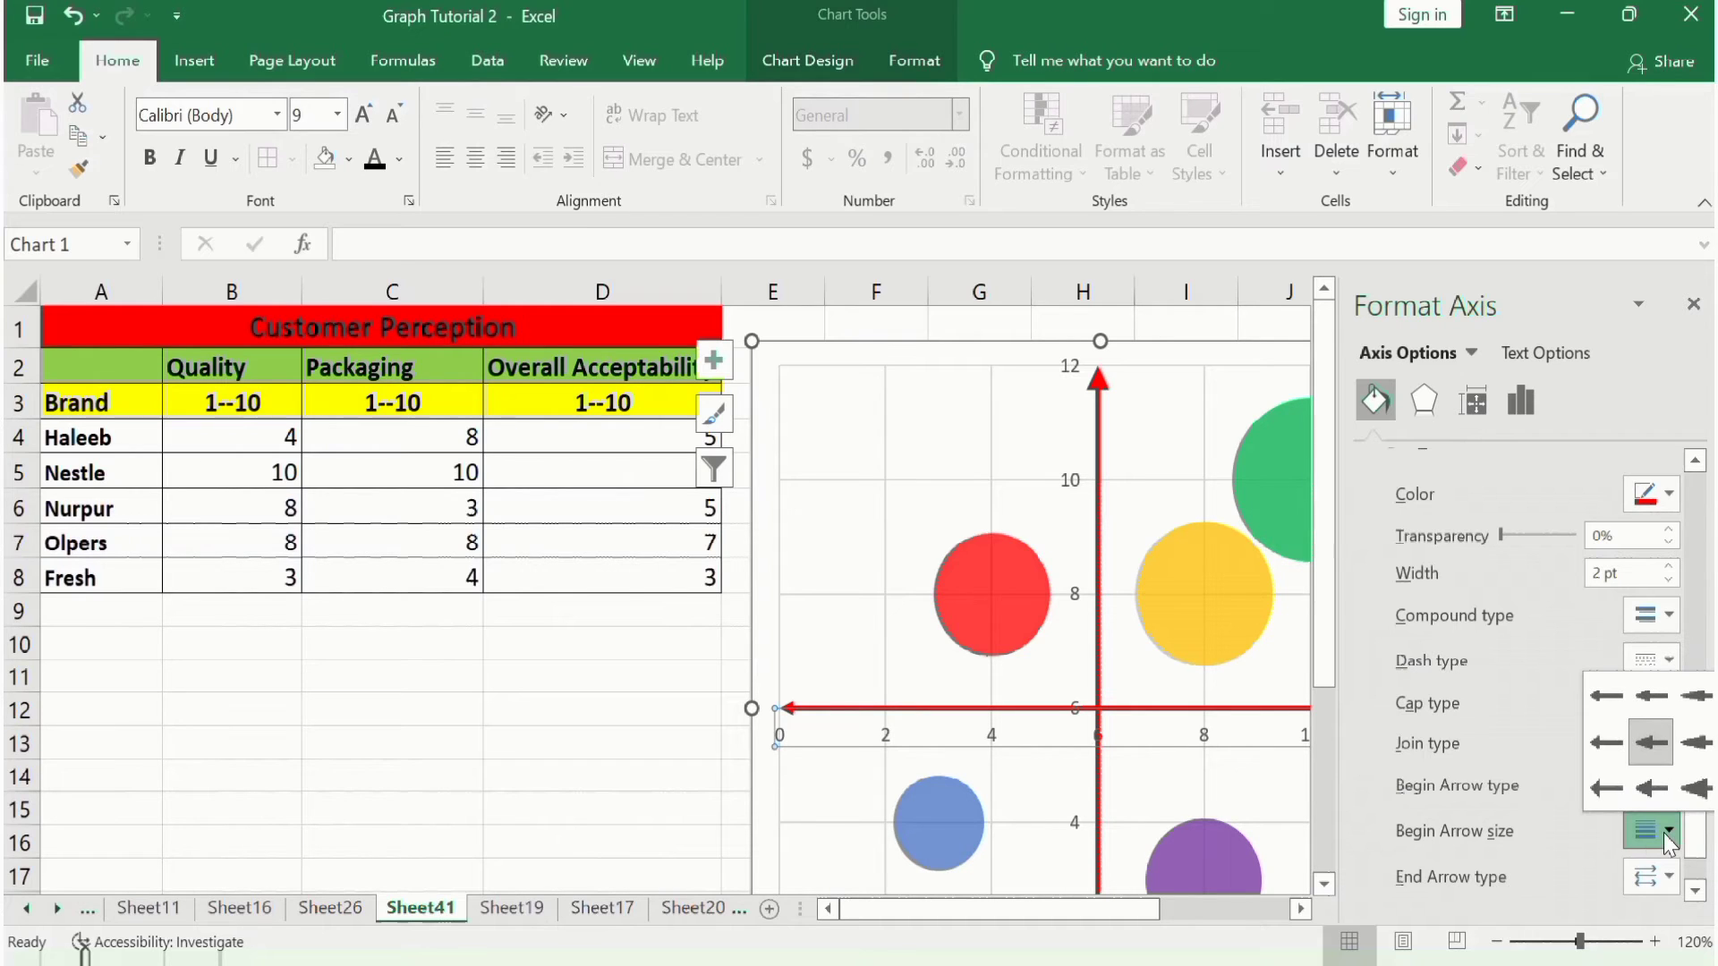
{"action": "left_click", "coordinate": [1694, 787]}
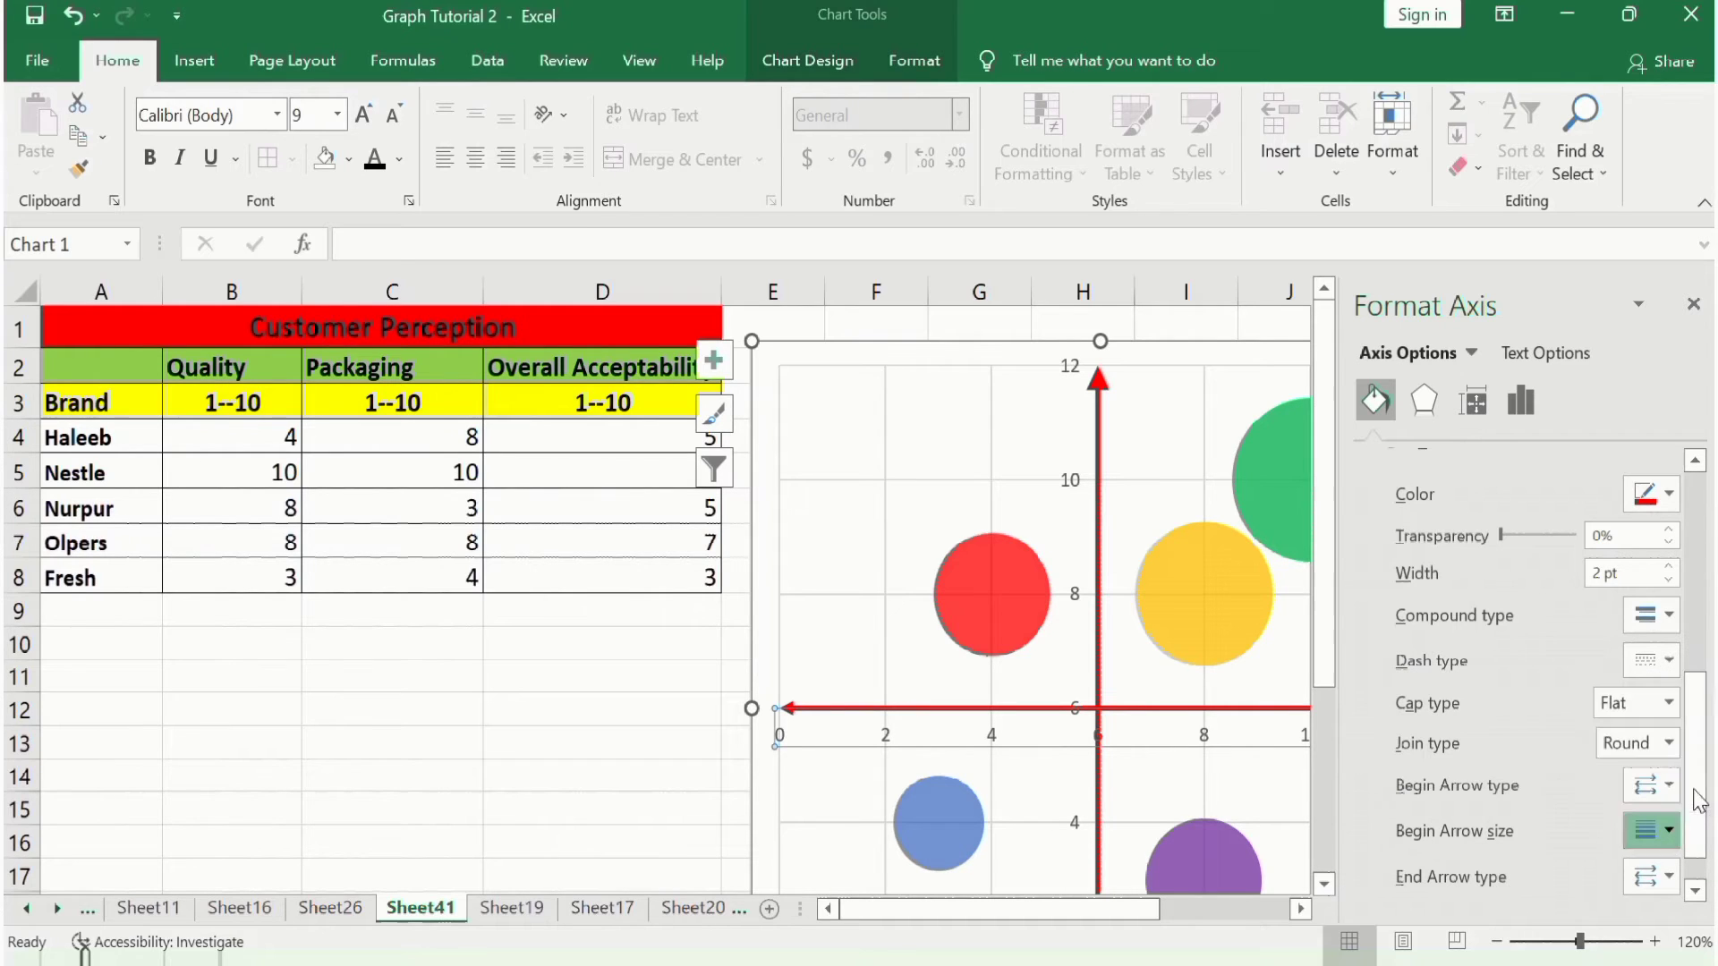
Add a solid triangular end arrow in the largest size to the horizontal axis line and close the formatting pane
{"action": "left_click", "coordinate": [1670, 879]}
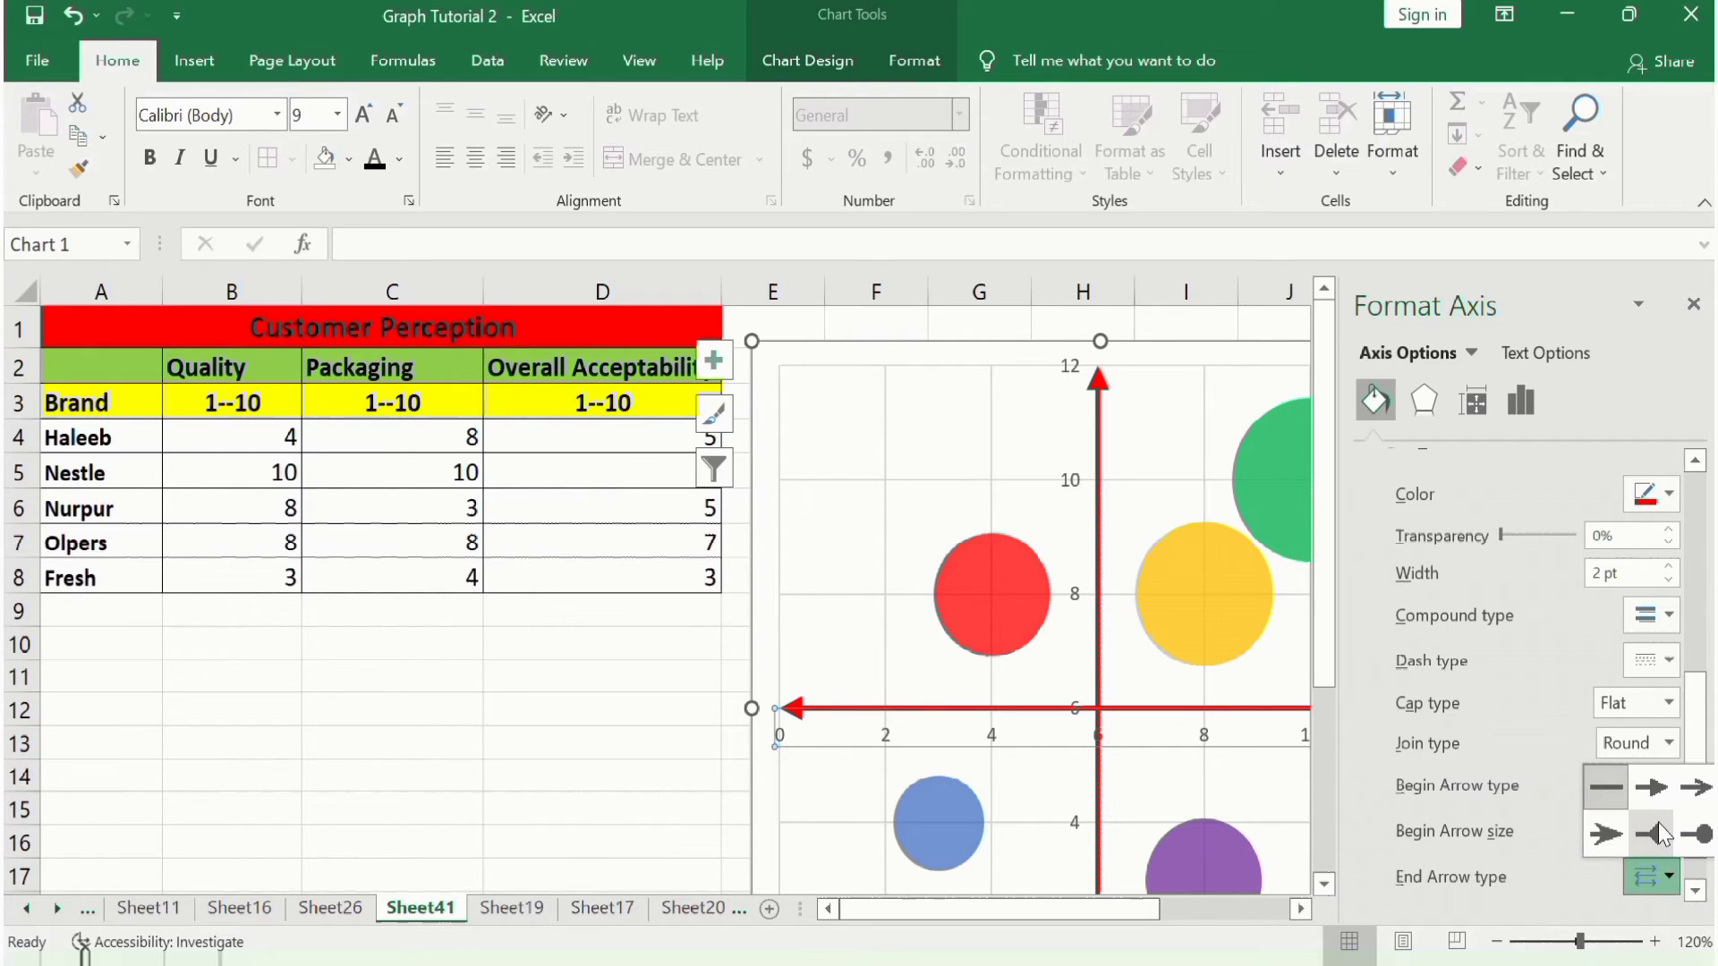
{"action": "left_click", "coordinate": [1656, 785]}
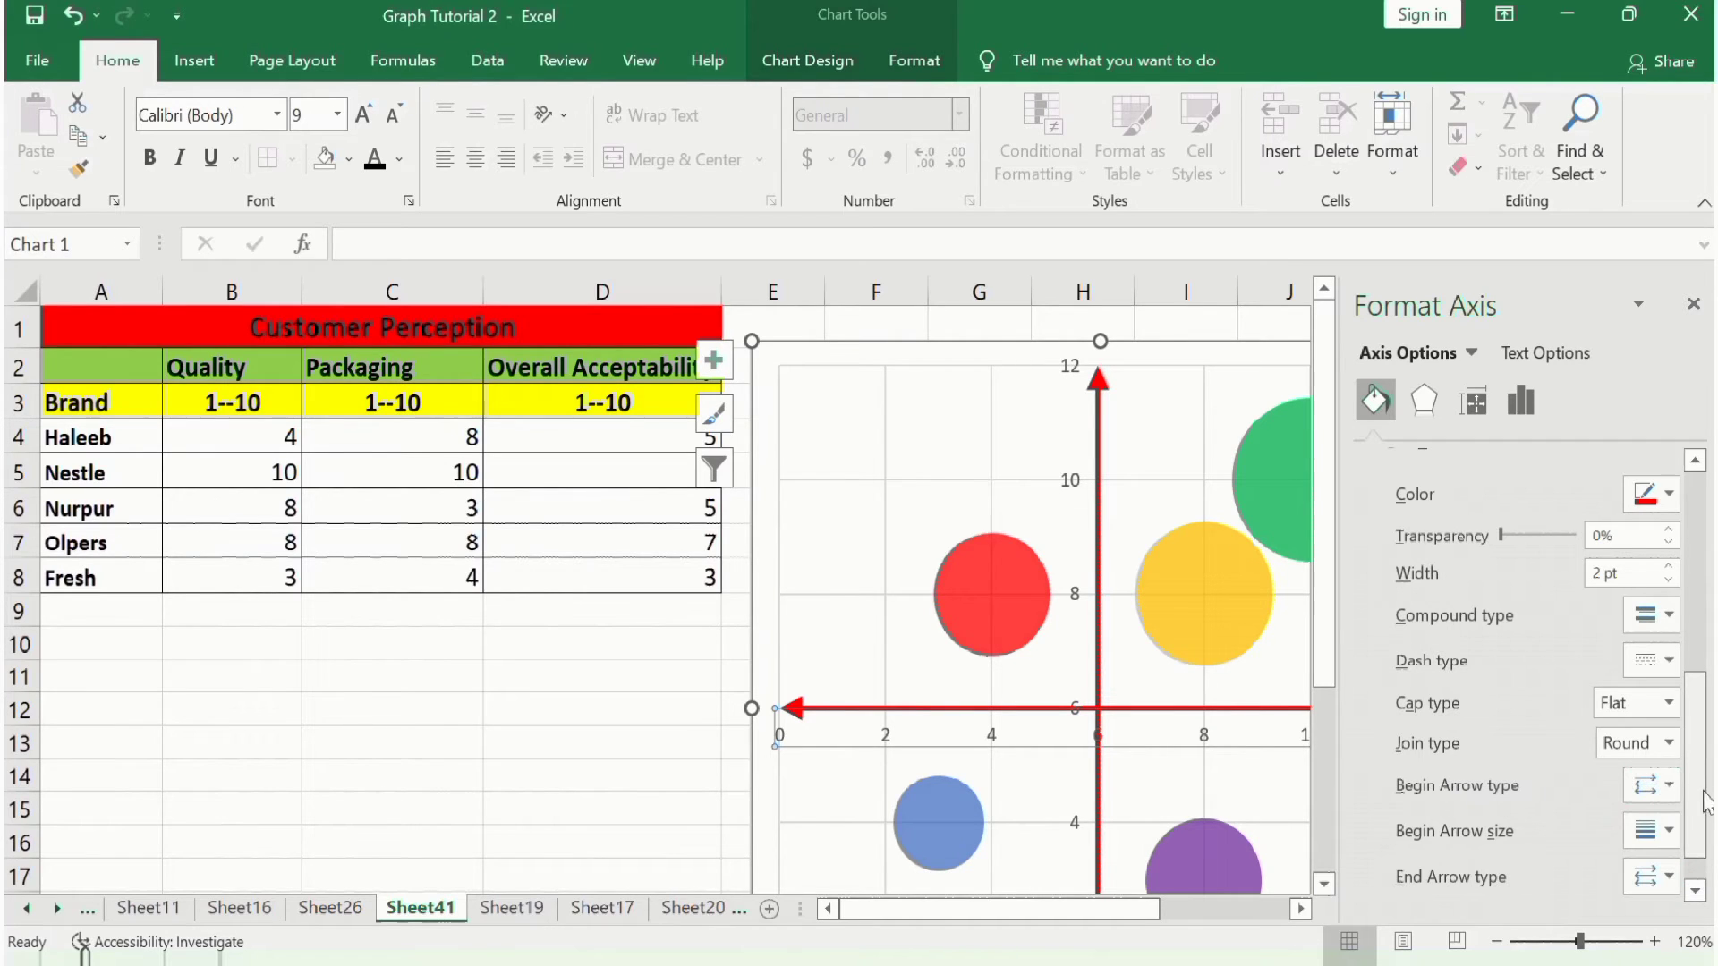
{"action": "scroll", "coordinate": [1701, 807], "scroll_direction": "down", "scroll_amount": 1}
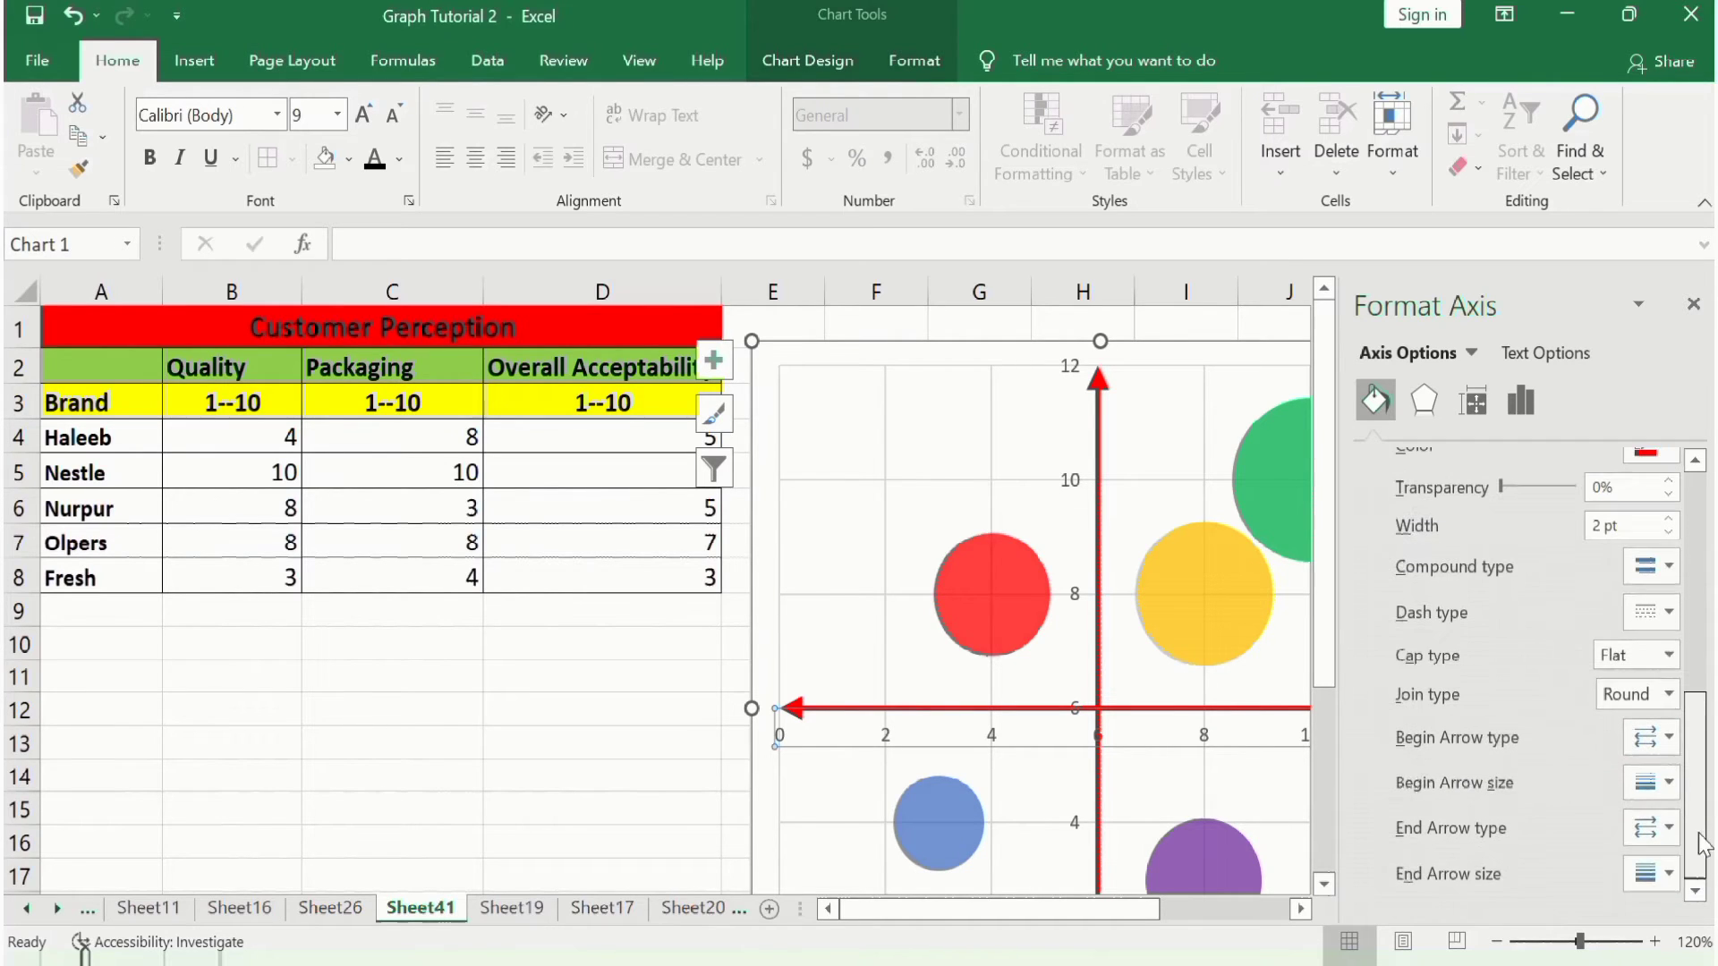
{"action": "left_click", "coordinate": [1670, 877]}
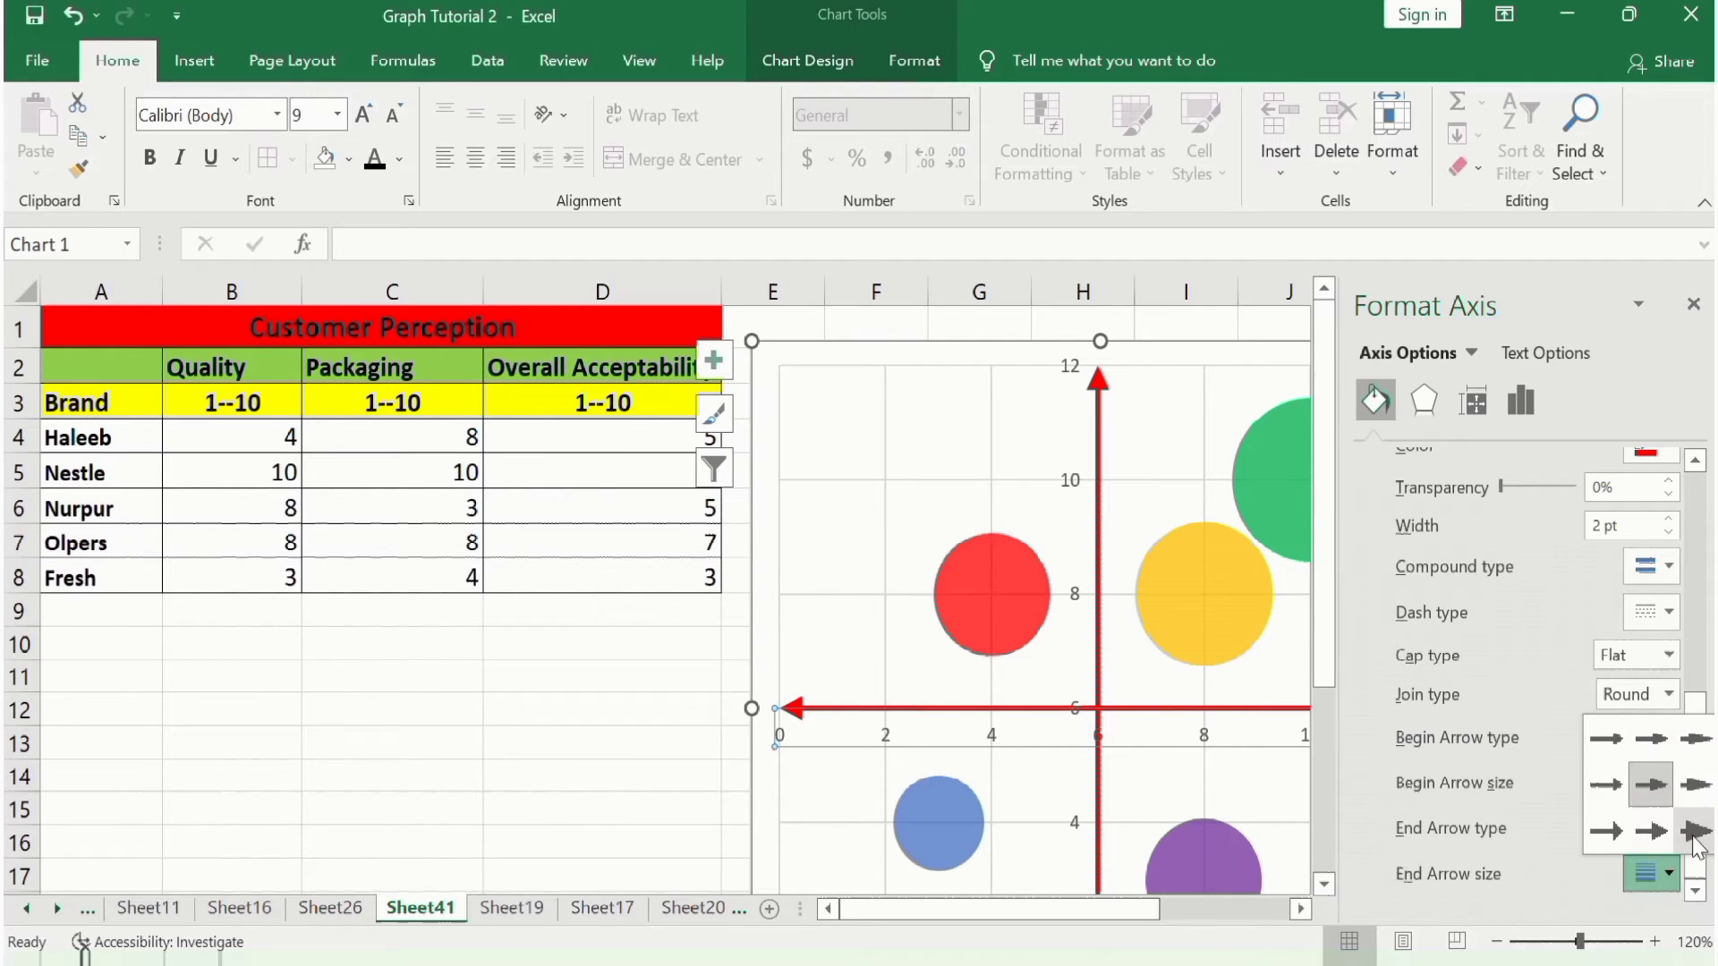
{"action": "left_click", "coordinate": [1693, 837]}
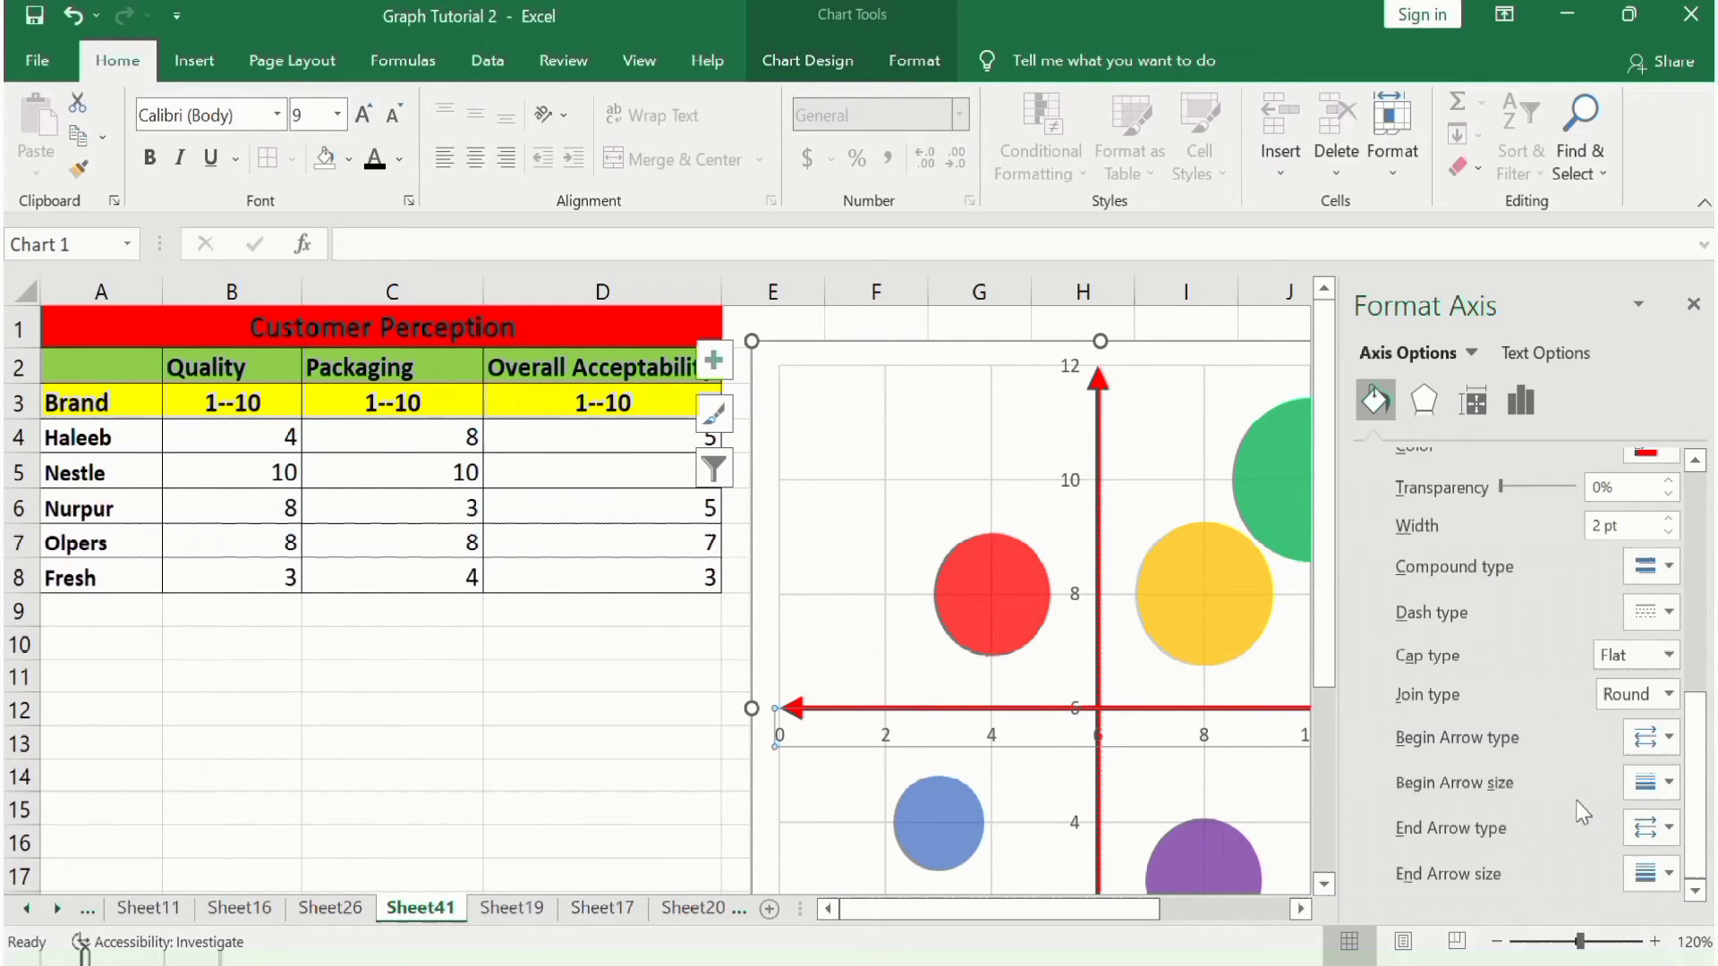
{"action": "left_click", "coordinate": [1692, 304]}
Apply the Hard Edge top bevel to the green Nestle bubble through its data series 3-D format
{"action": "left_click", "coordinate": [1303, 465]}
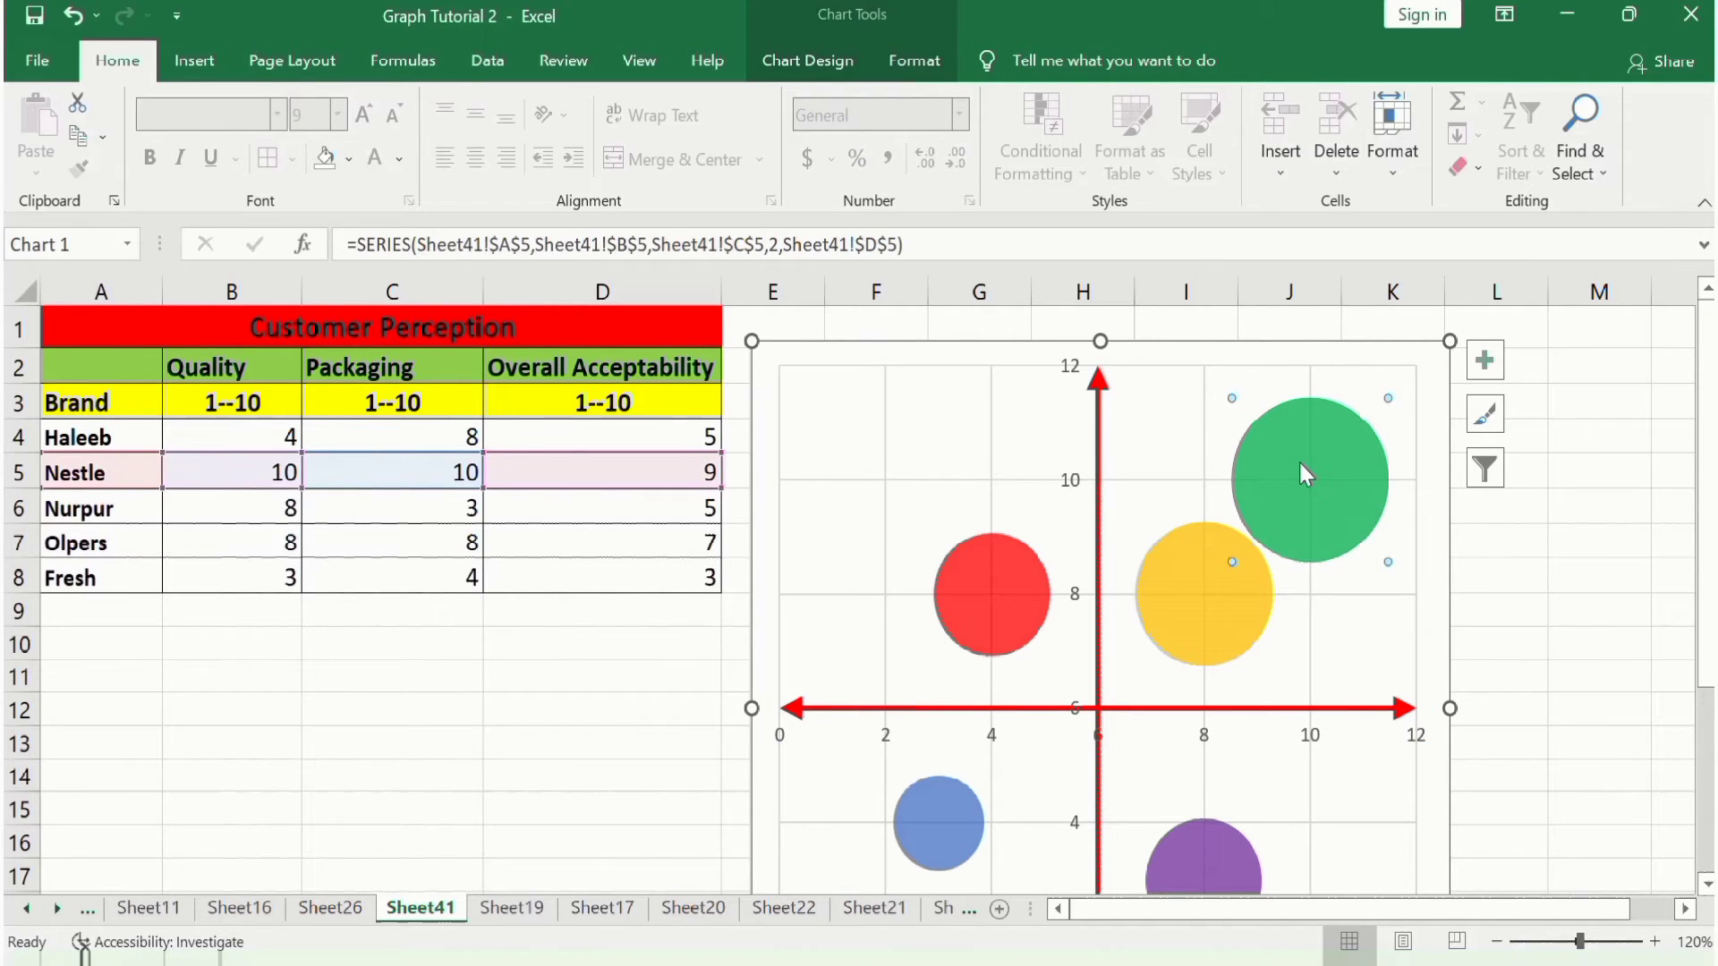
{"action": "right_click", "coordinate": [1300, 464]}
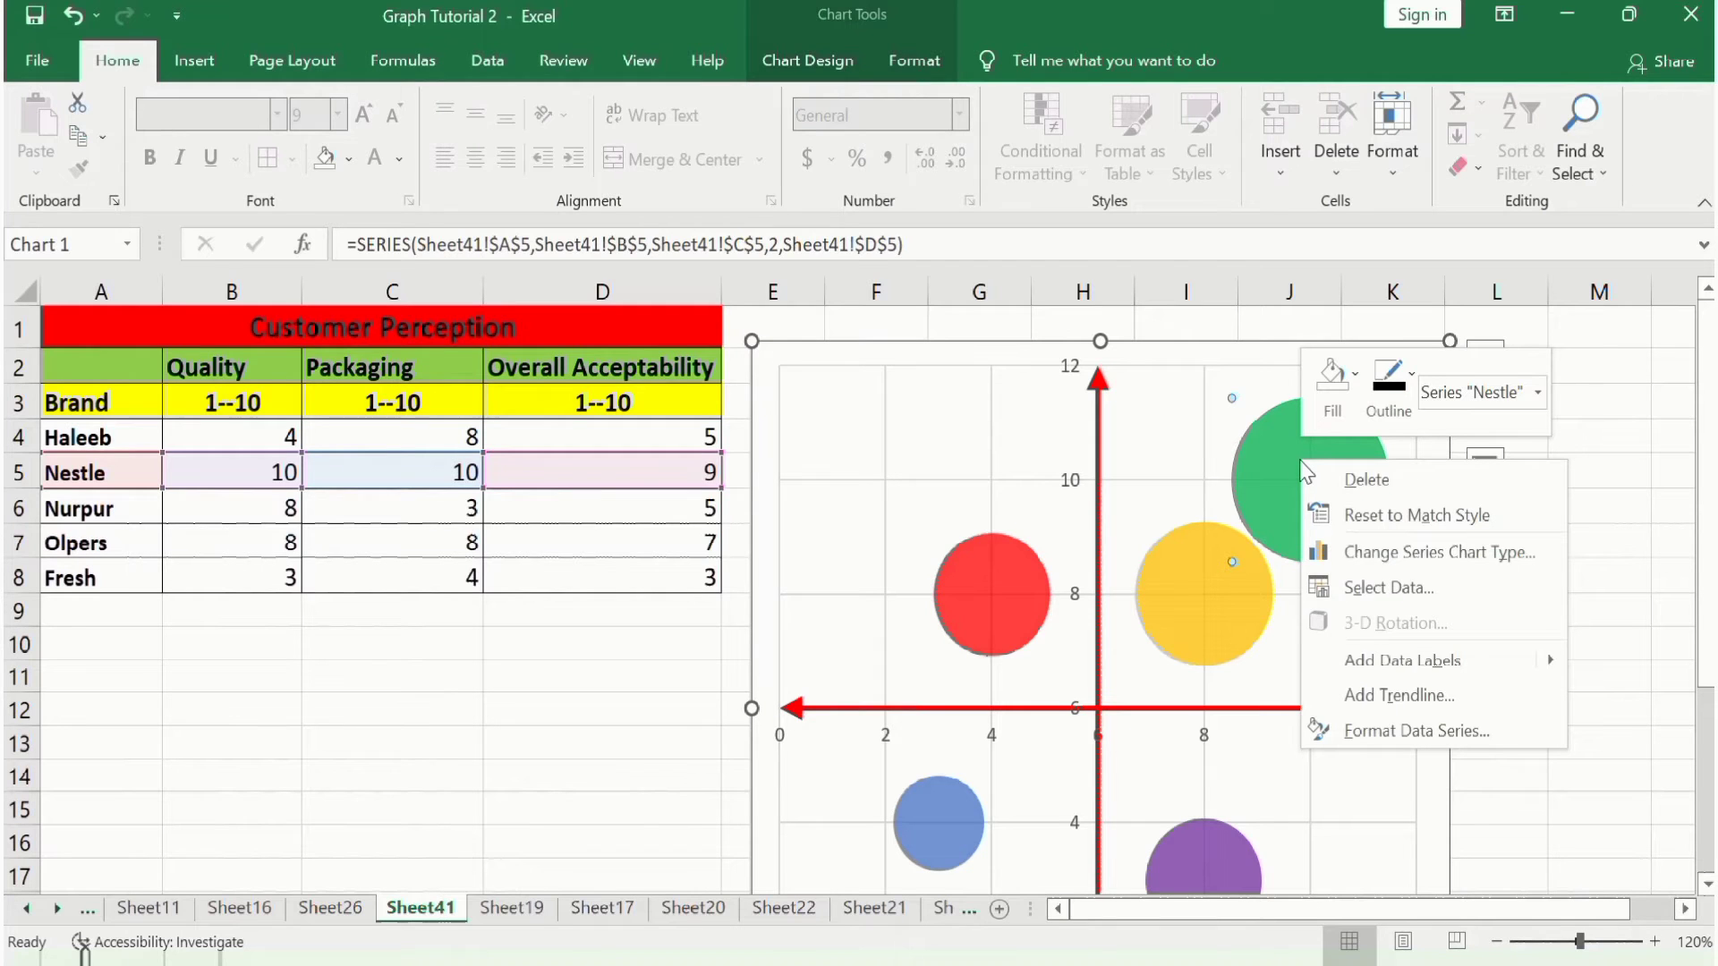
{"action": "left_click", "coordinate": [1391, 734]}
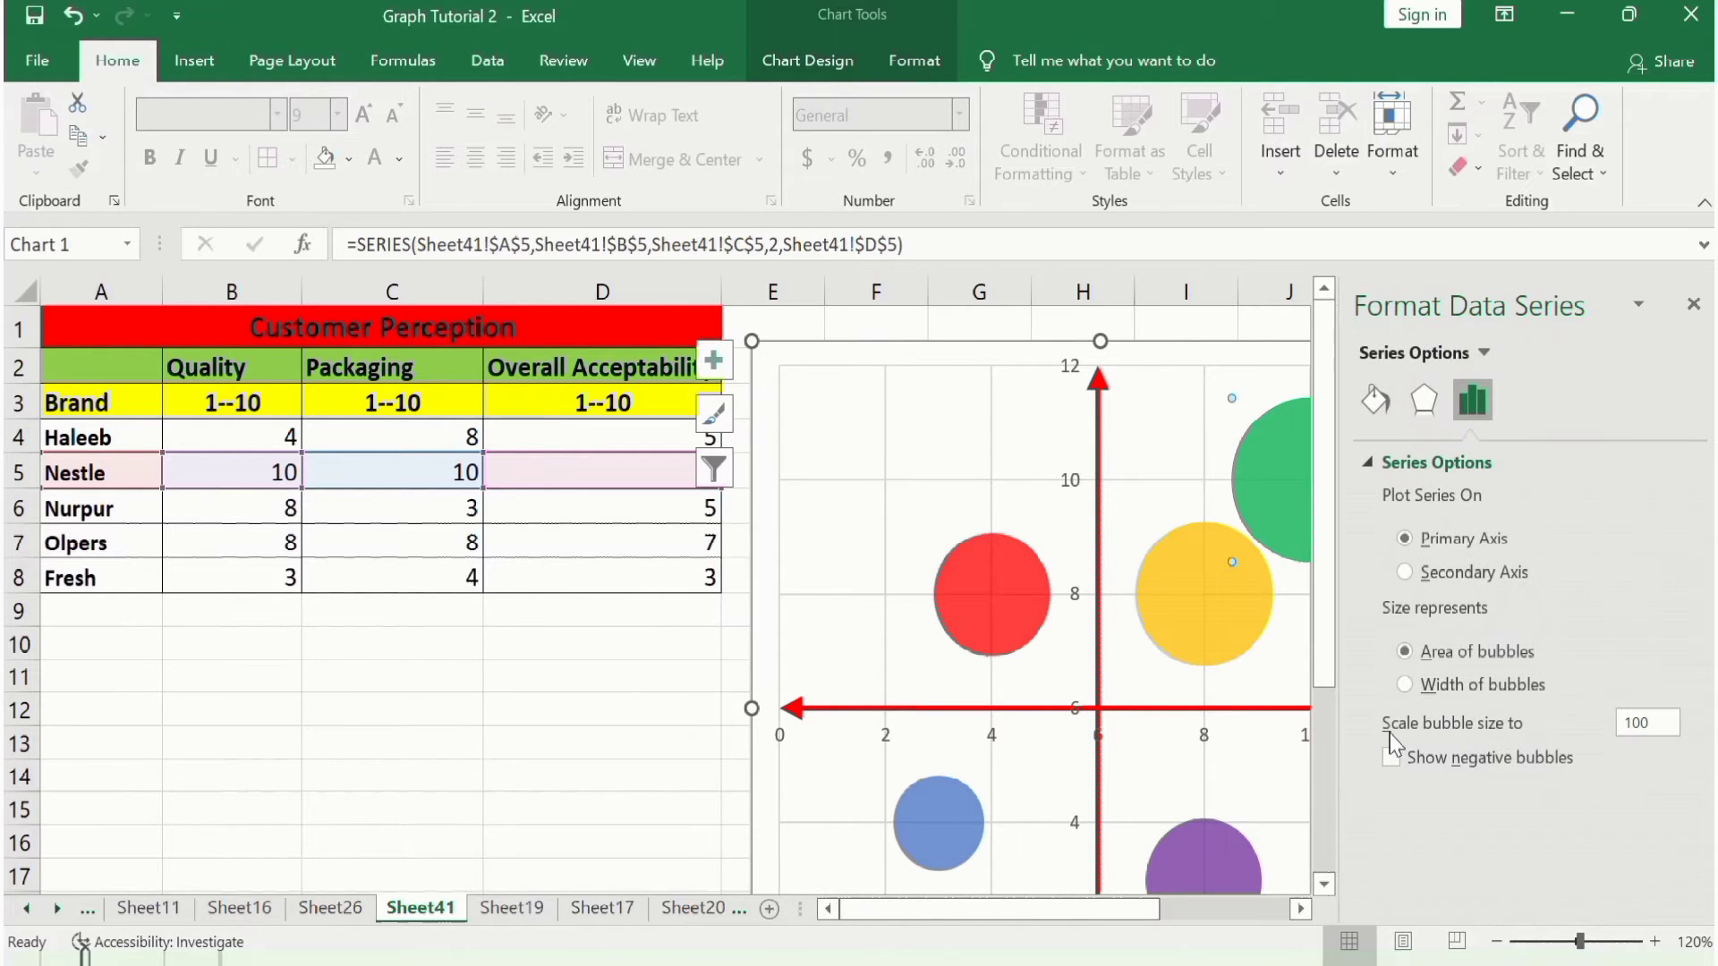
{"action": "left_click", "coordinate": [1429, 407]}
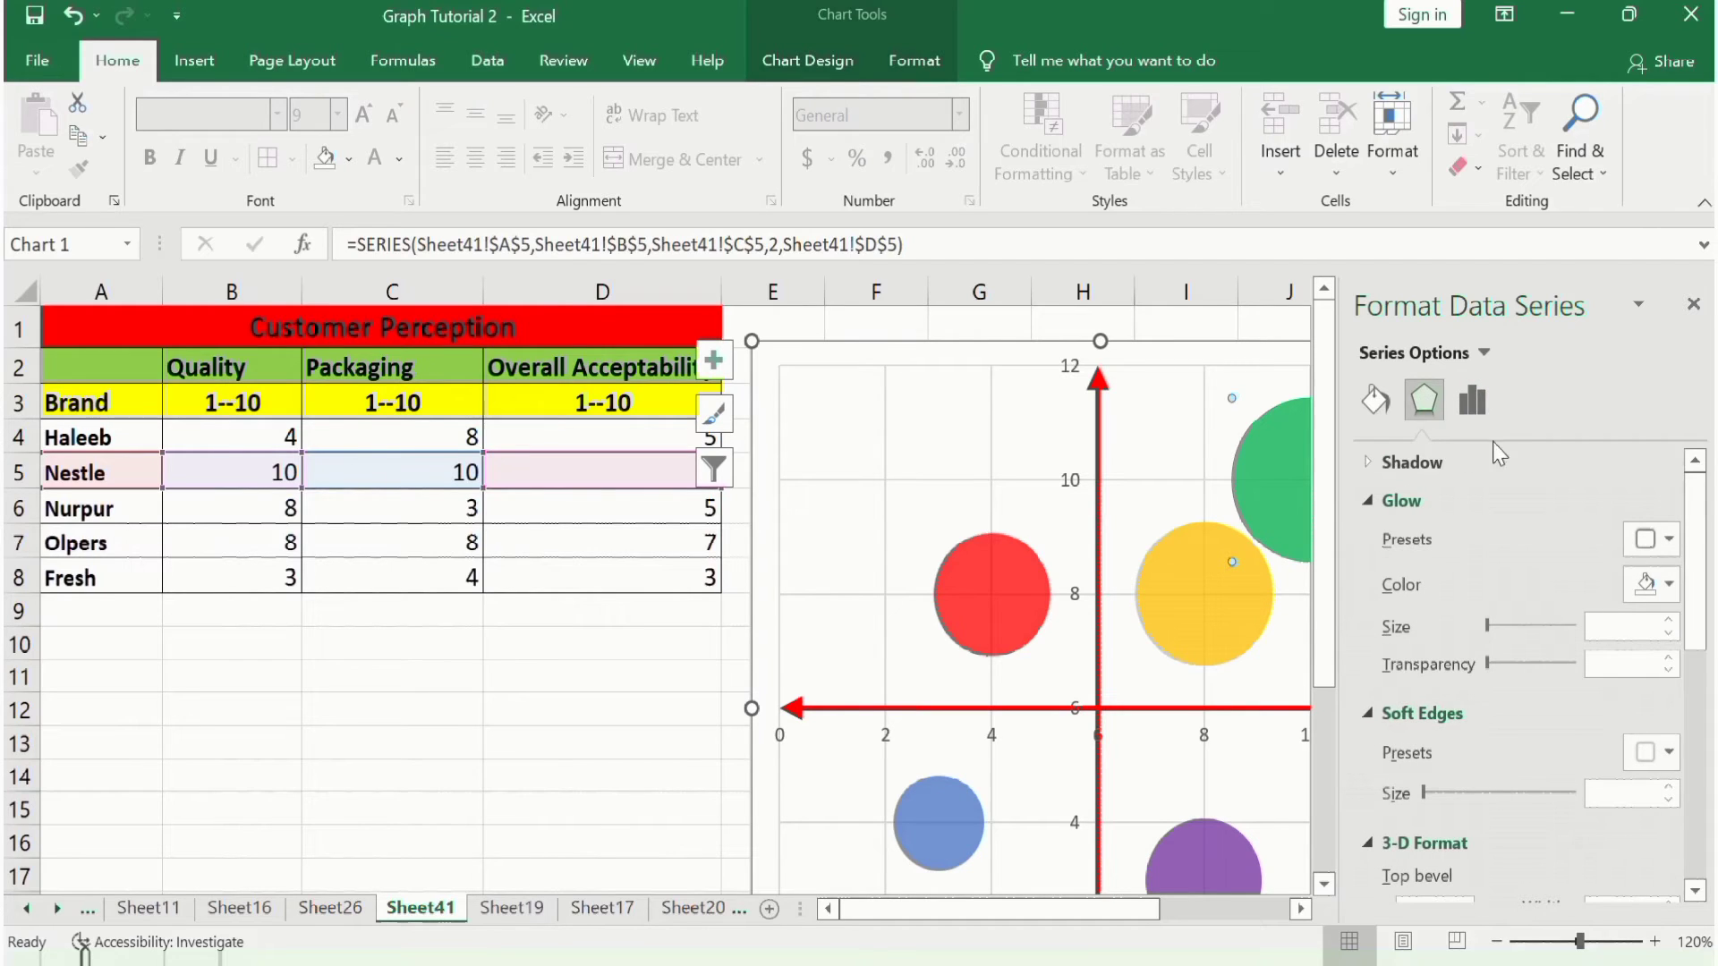
{"action": "left_click_drag", "start_coordinate": [1697, 499], "coordinate": [1703, 641]}
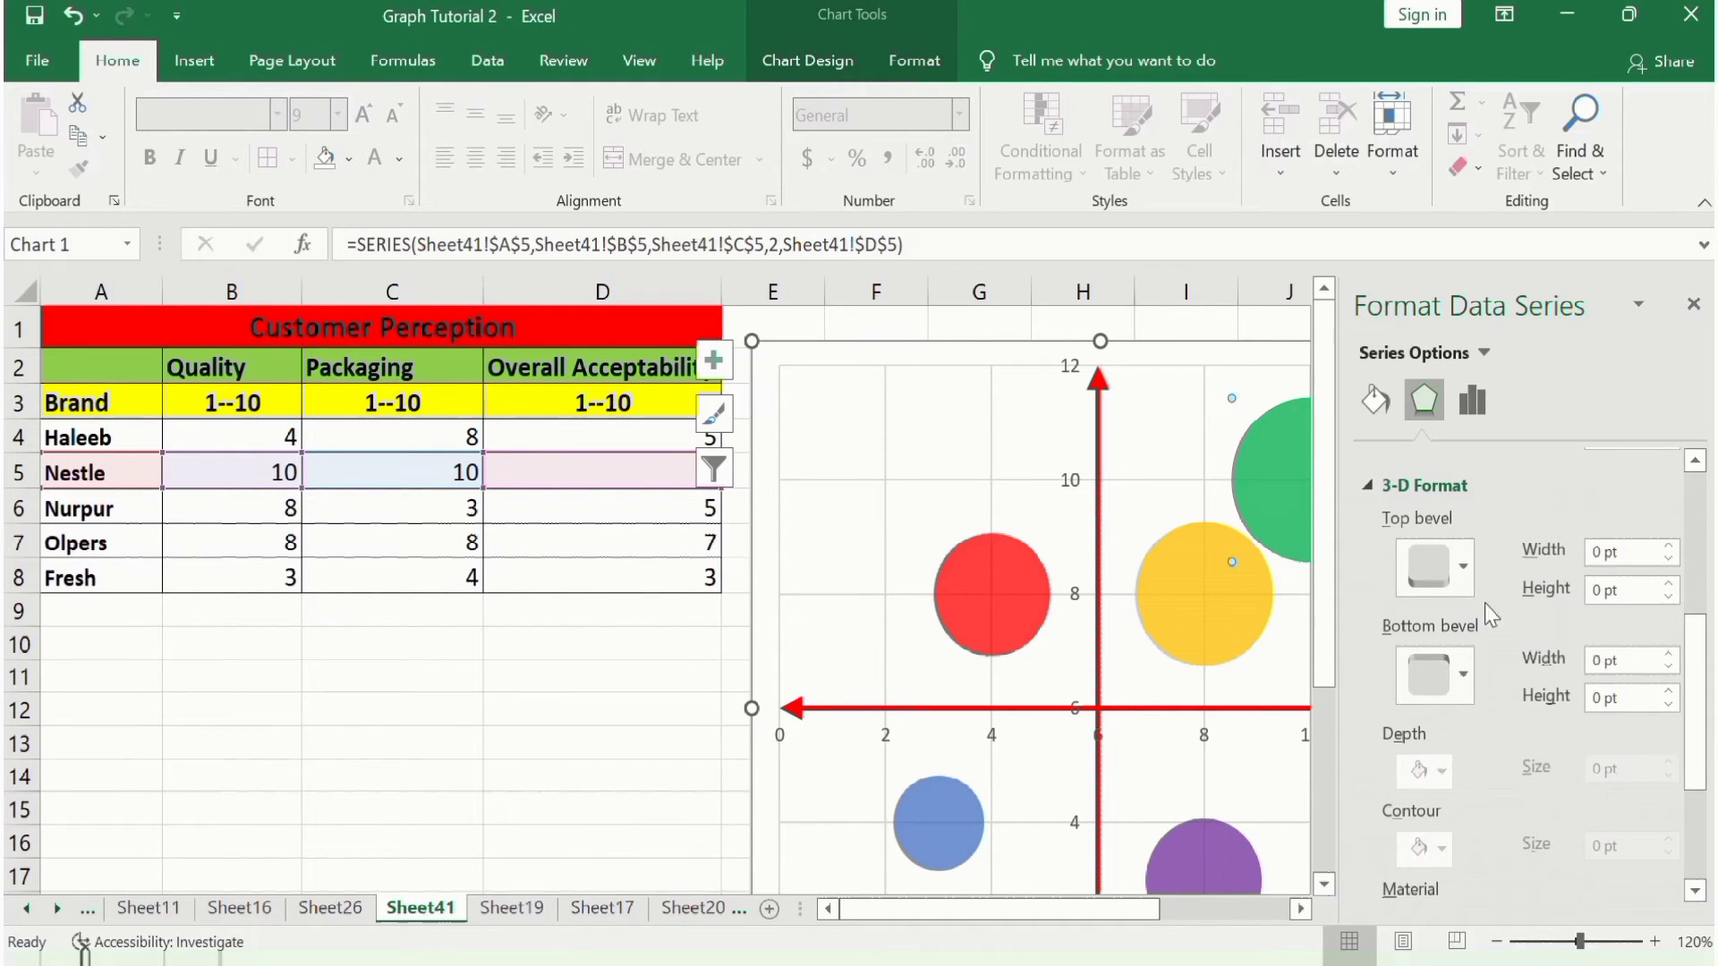
{"action": "left_click", "coordinate": [1463, 574]}
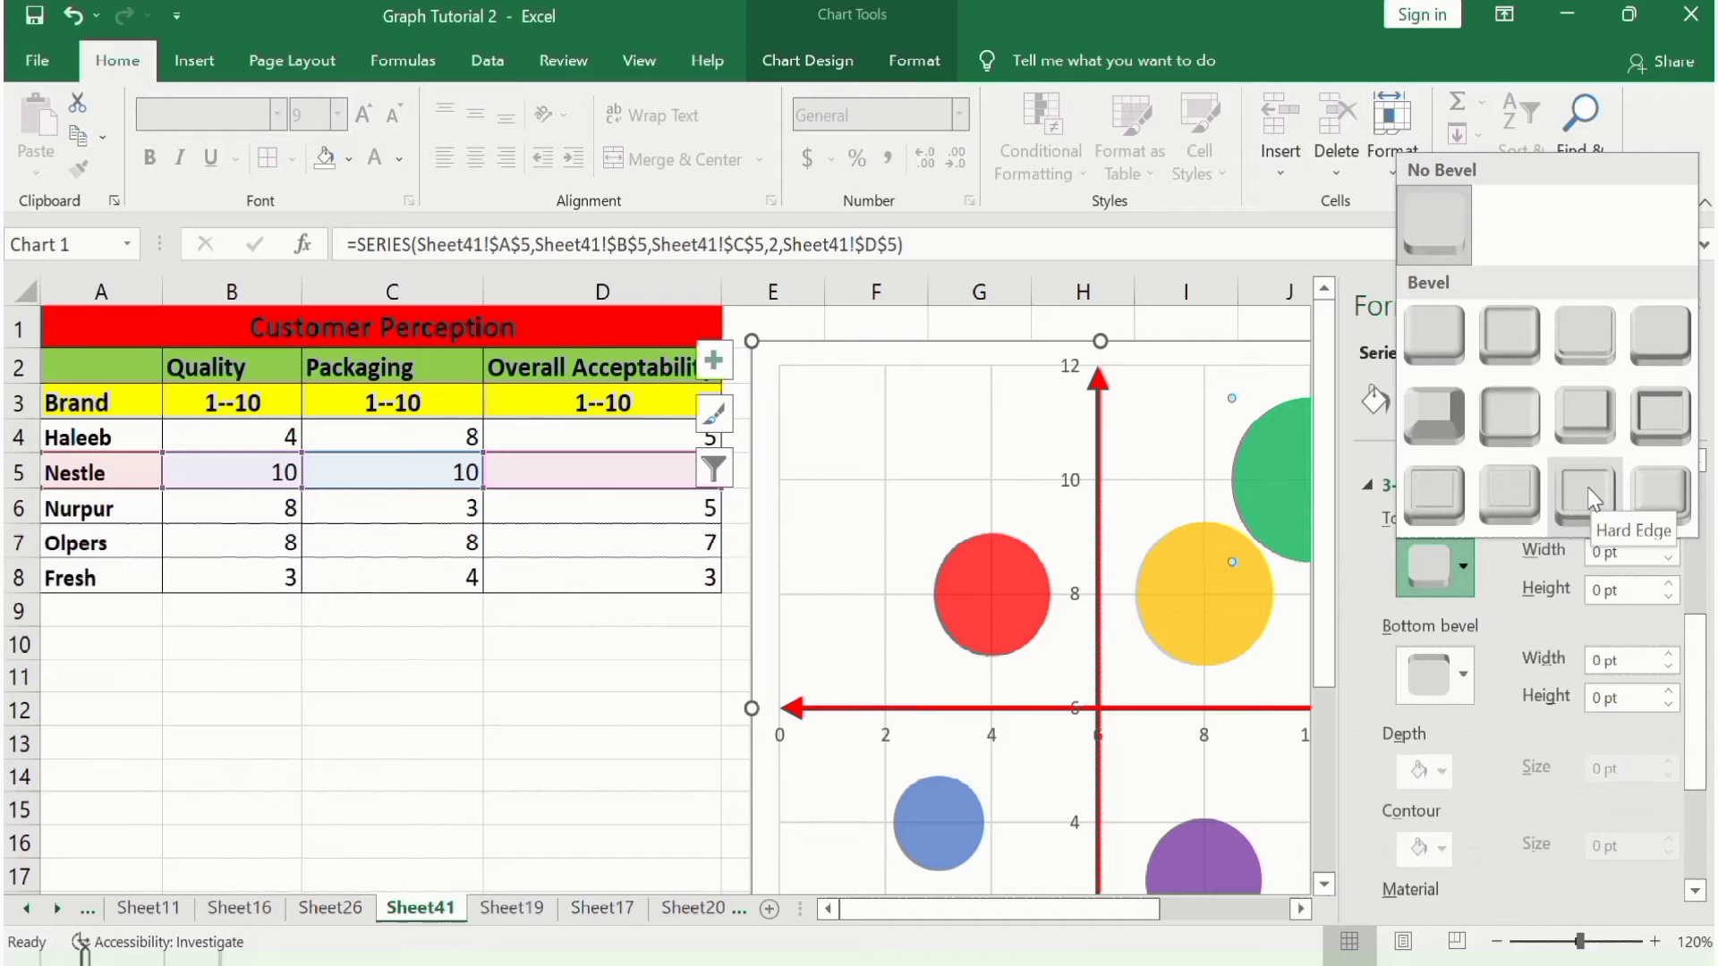
{"action": "left_click", "coordinate": [1591, 497]}
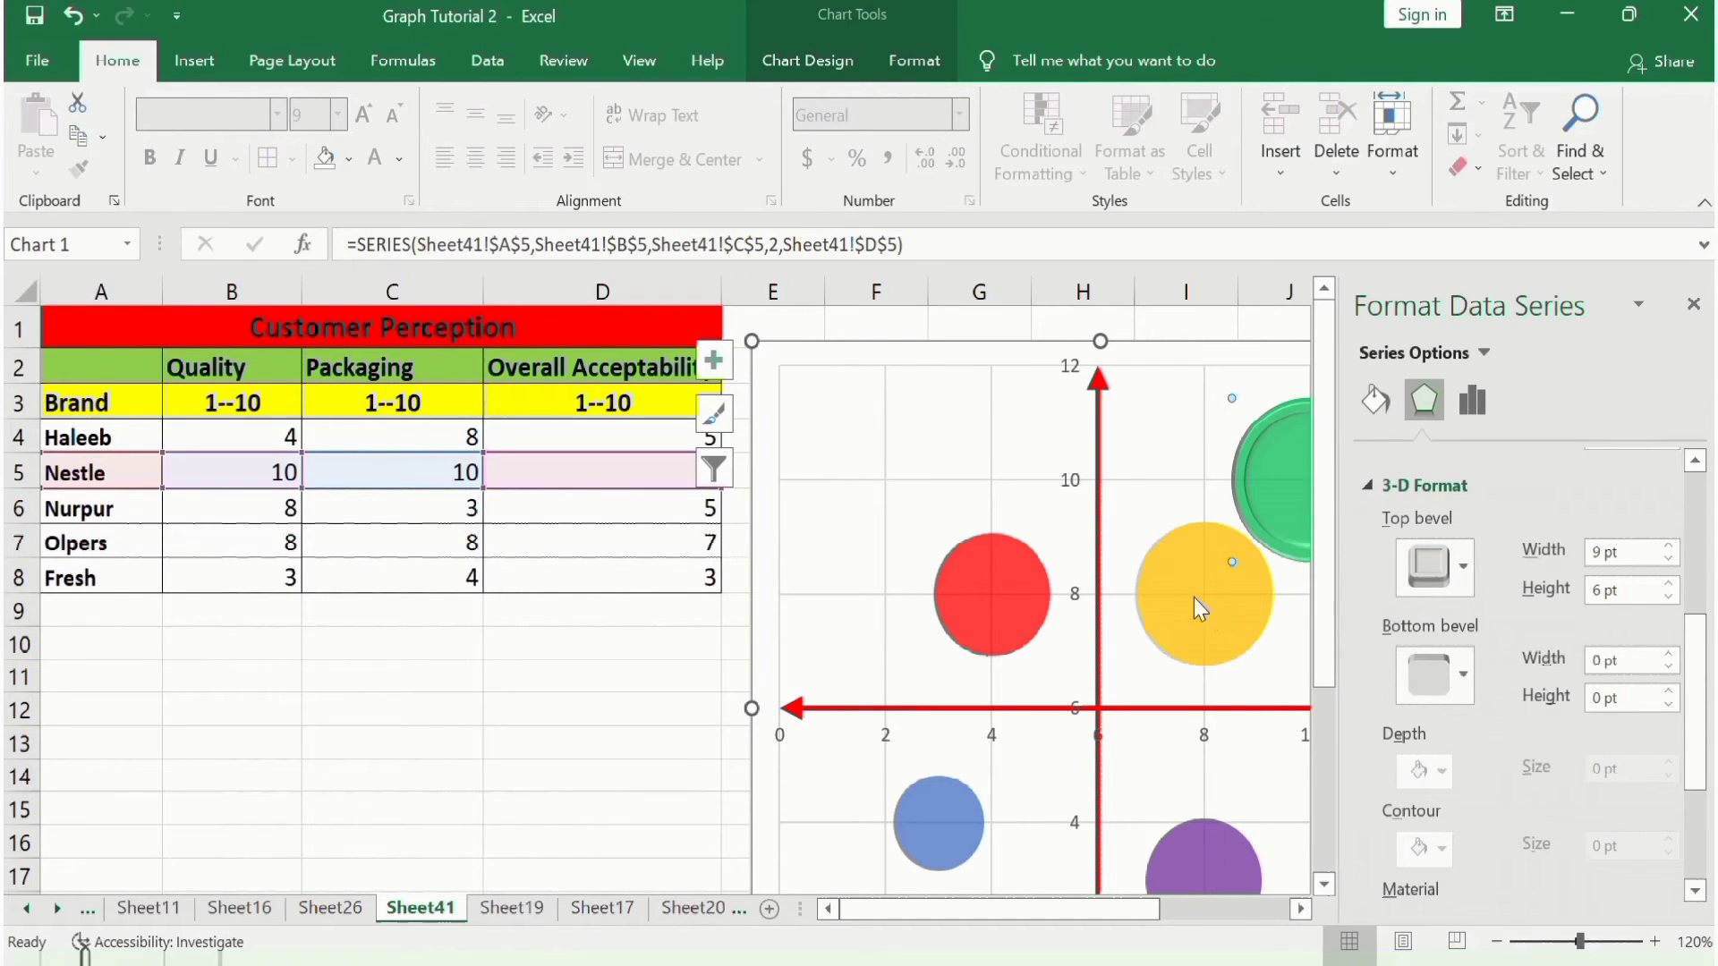
Apply the Hard Edge top bevel to the yellow Olpers bubble and the red Haleeb bubble
{"action": "left_click", "coordinate": [1180, 578]}
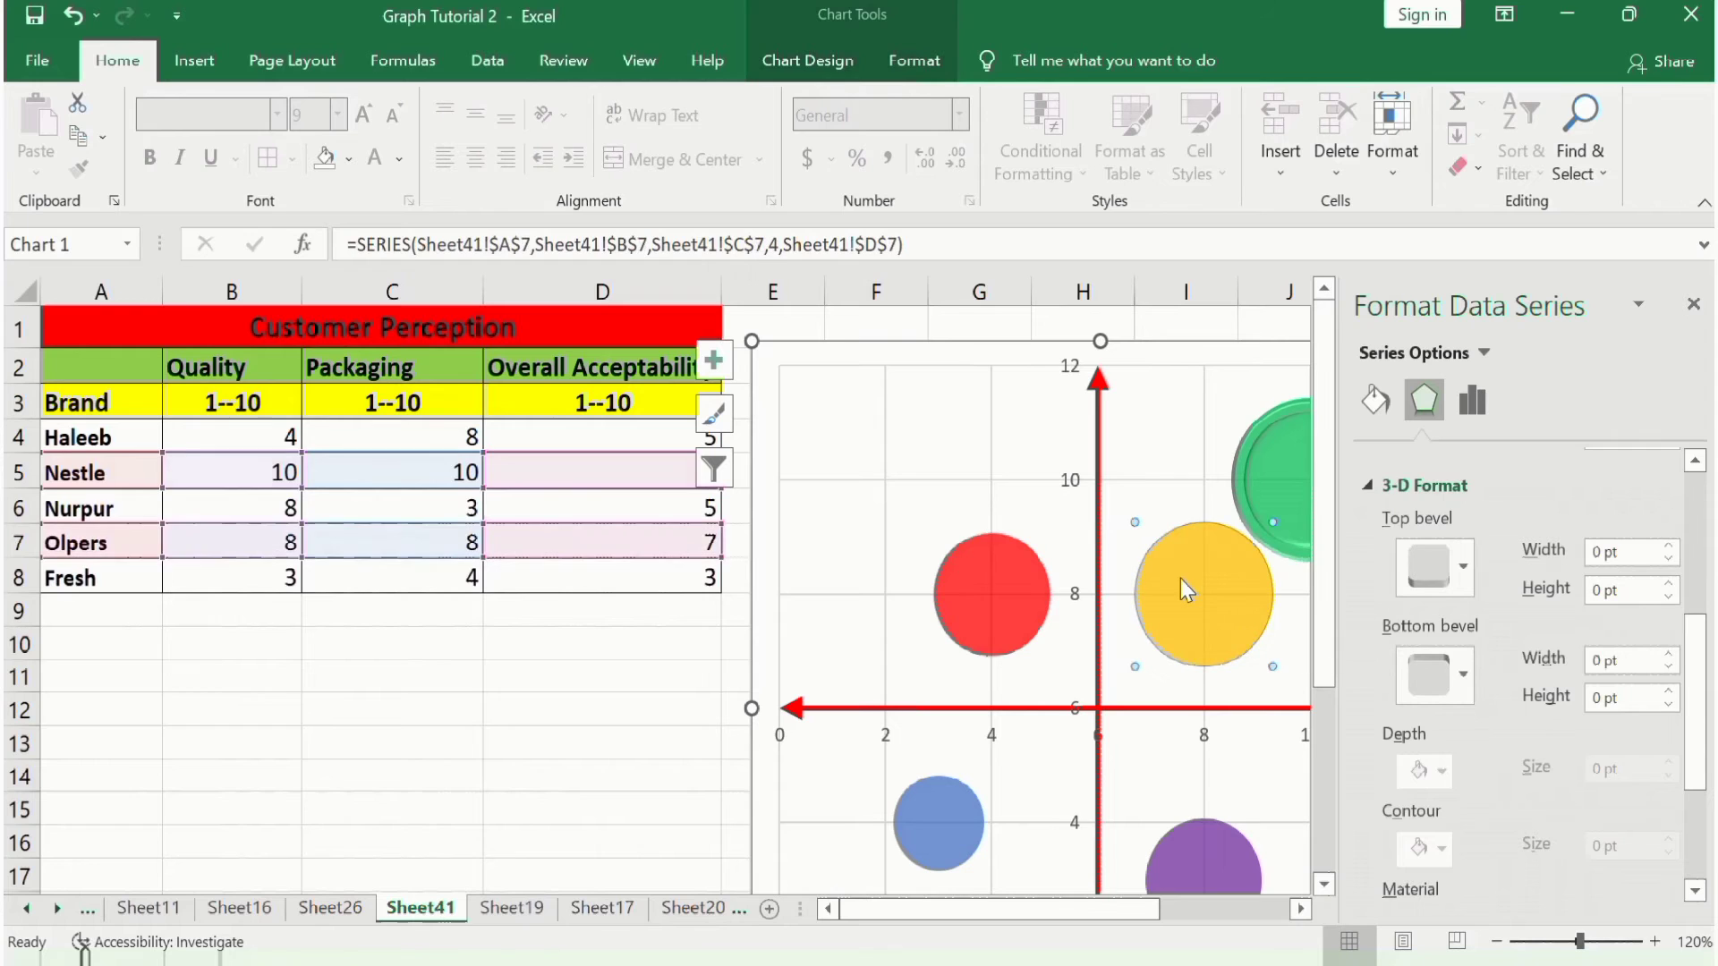
{"action": "left_click", "coordinate": [1458, 561]}
{"action": "left_click", "coordinate": [1582, 504]}
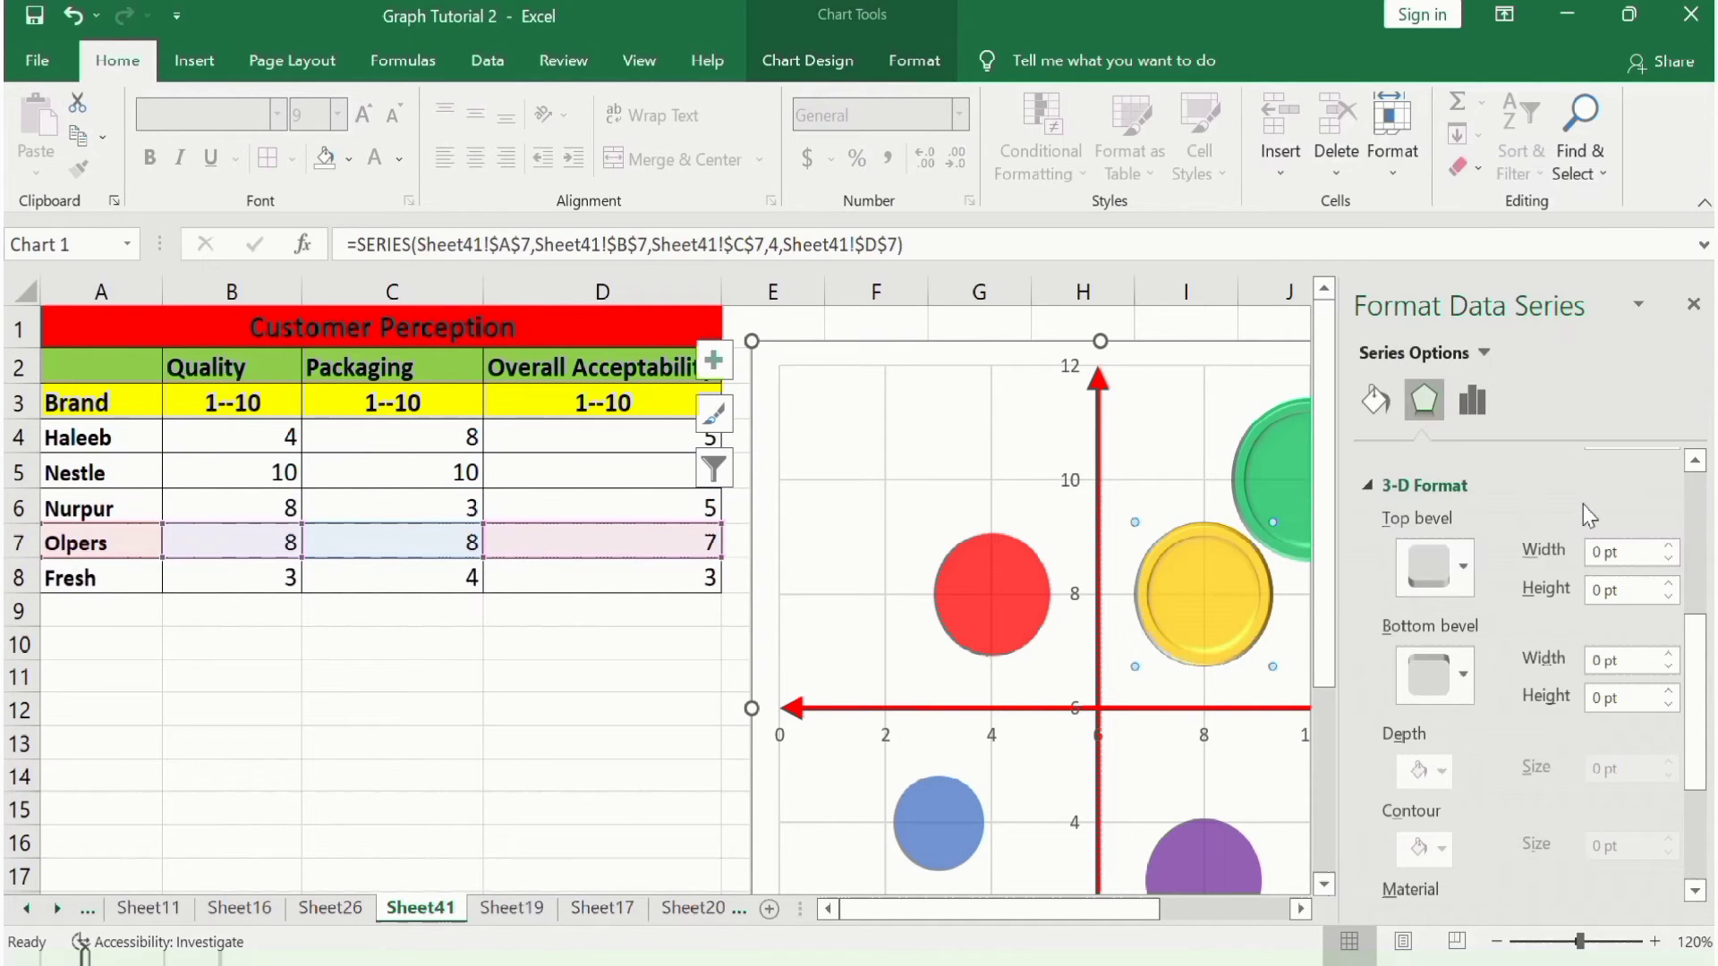
{"action": "left_click", "coordinate": [997, 593]}
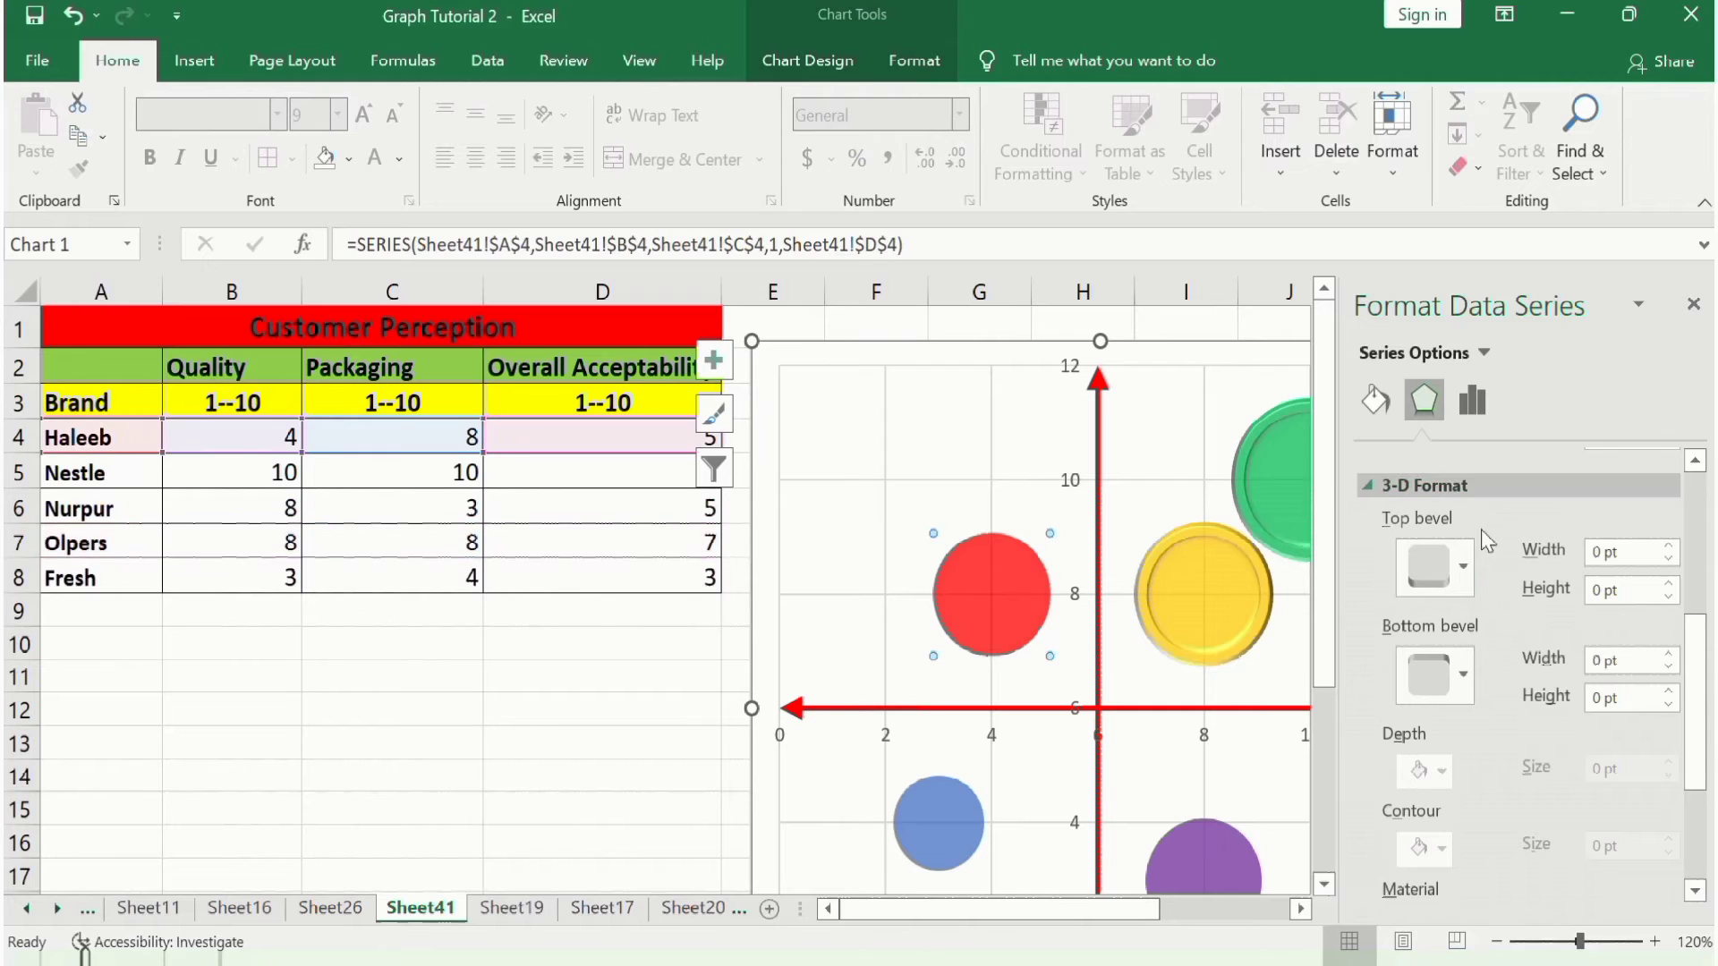
{"action": "left_click", "coordinate": [1463, 573]}
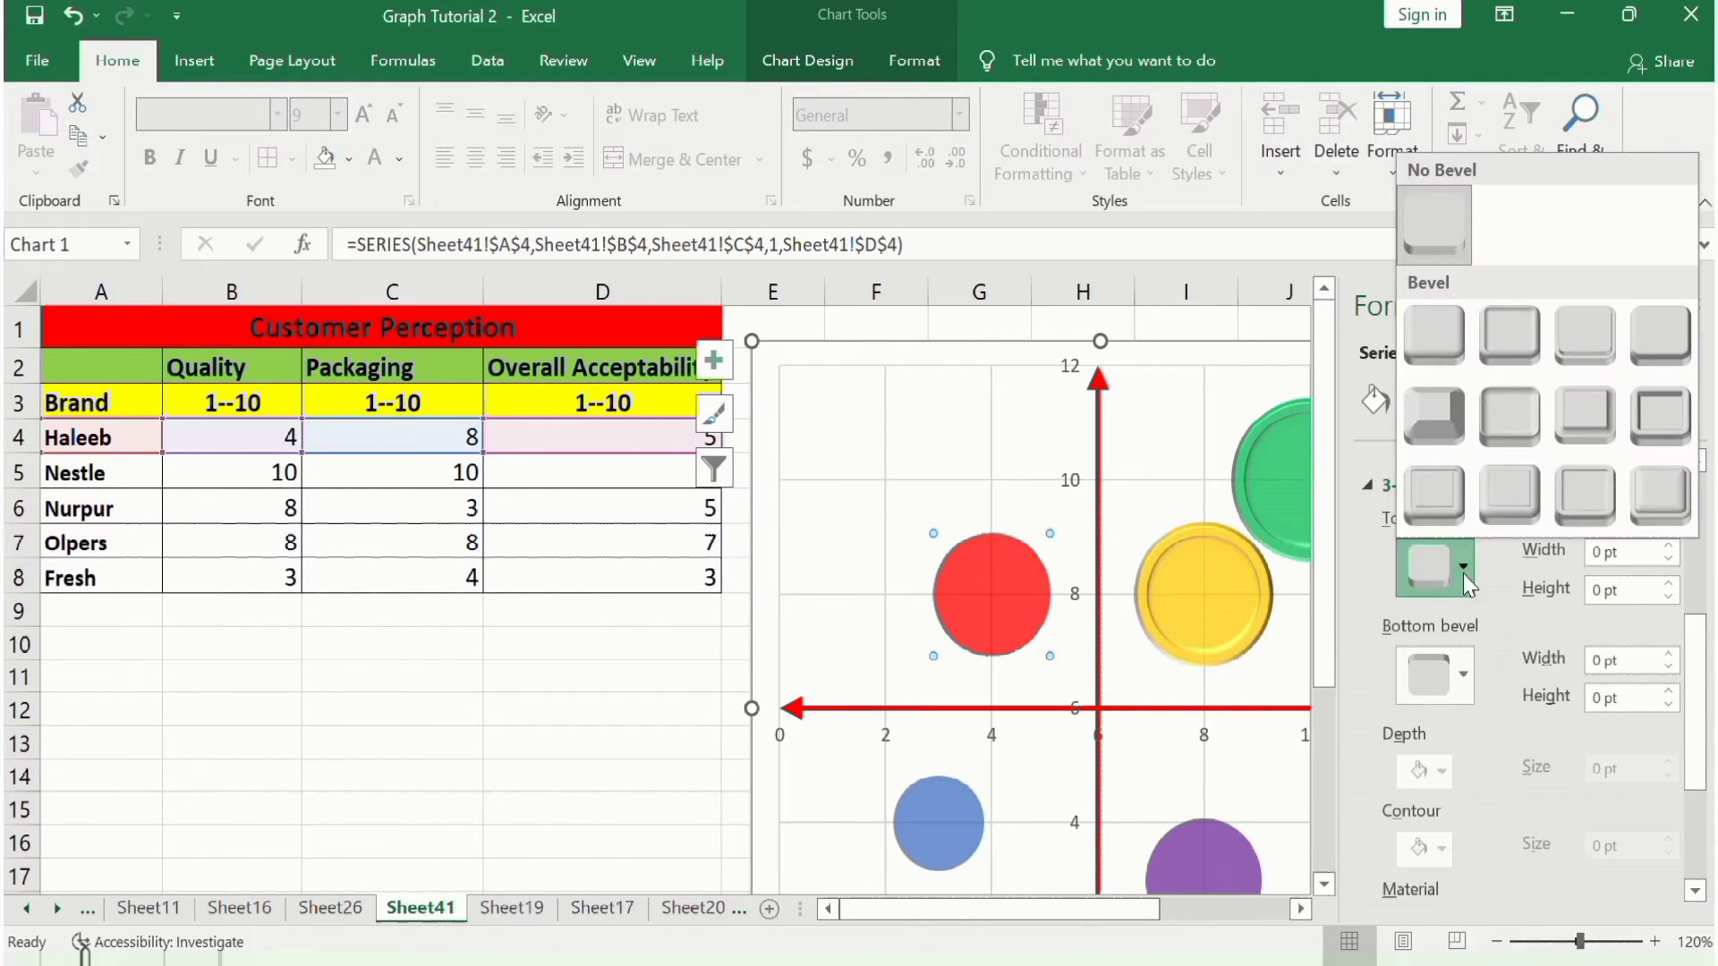
{"action": "left_click", "coordinate": [1591, 492]}
Apply the Hard Edge top bevel to the blue Fresh and purple Nurpur bubbles and close the formatting pane
{"action": "left_click", "coordinate": [962, 830]}
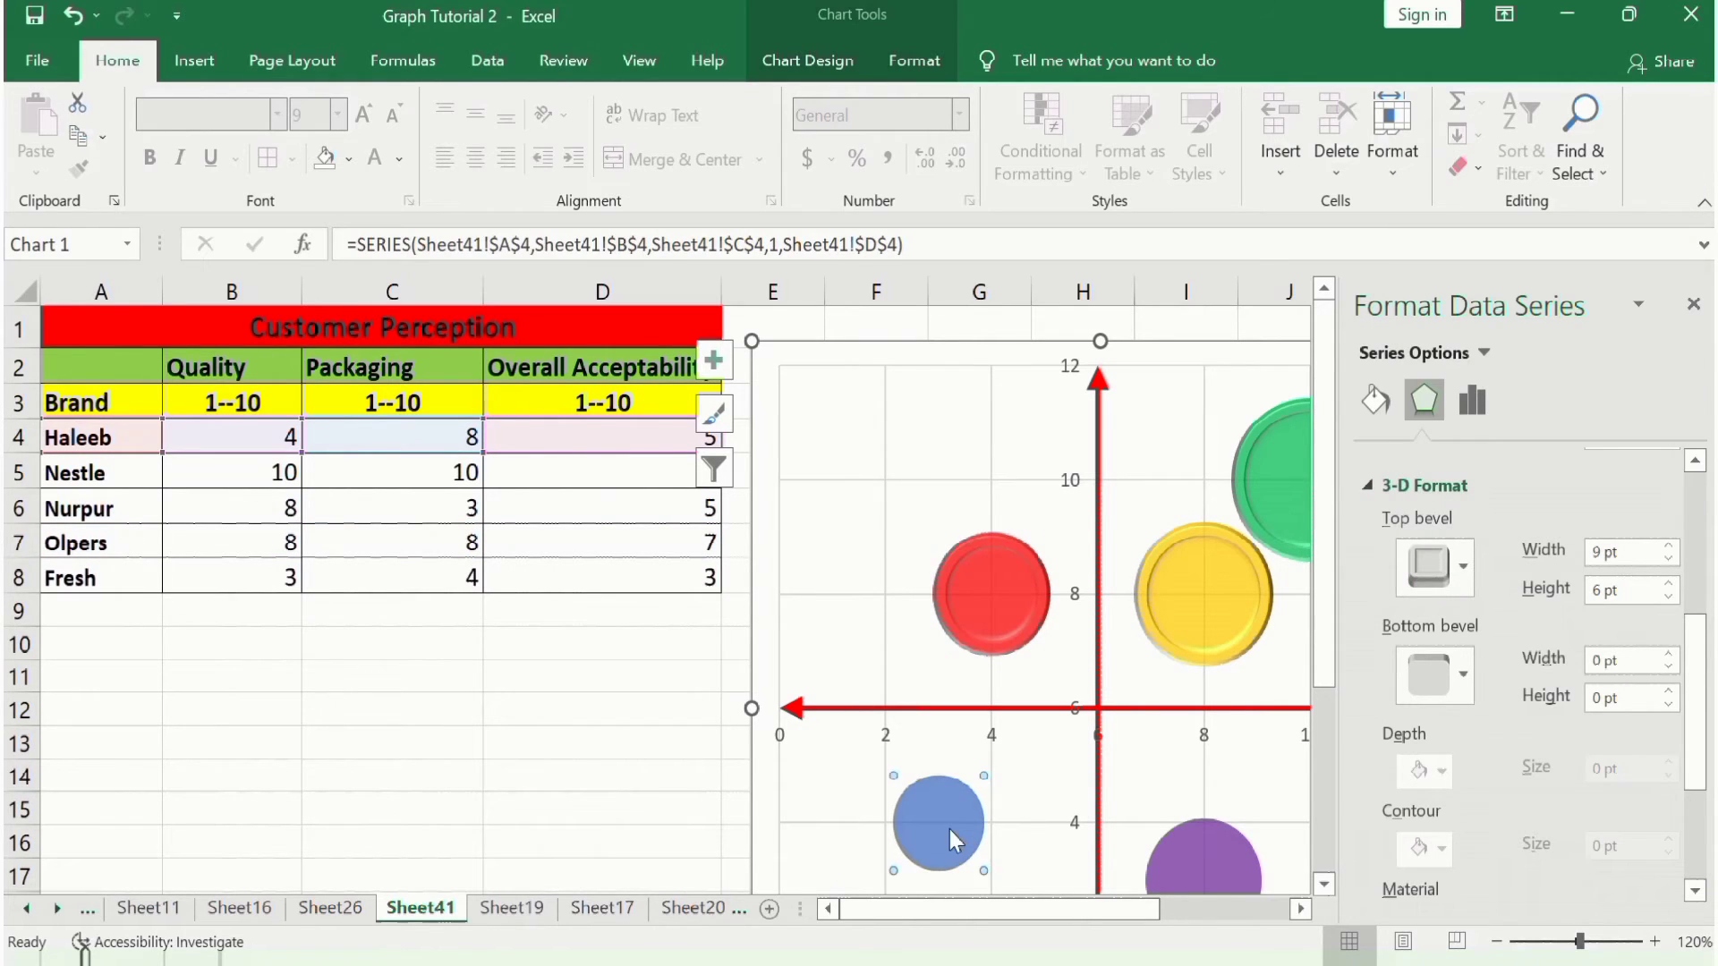
{"action": "left_click", "coordinate": [1464, 571]}
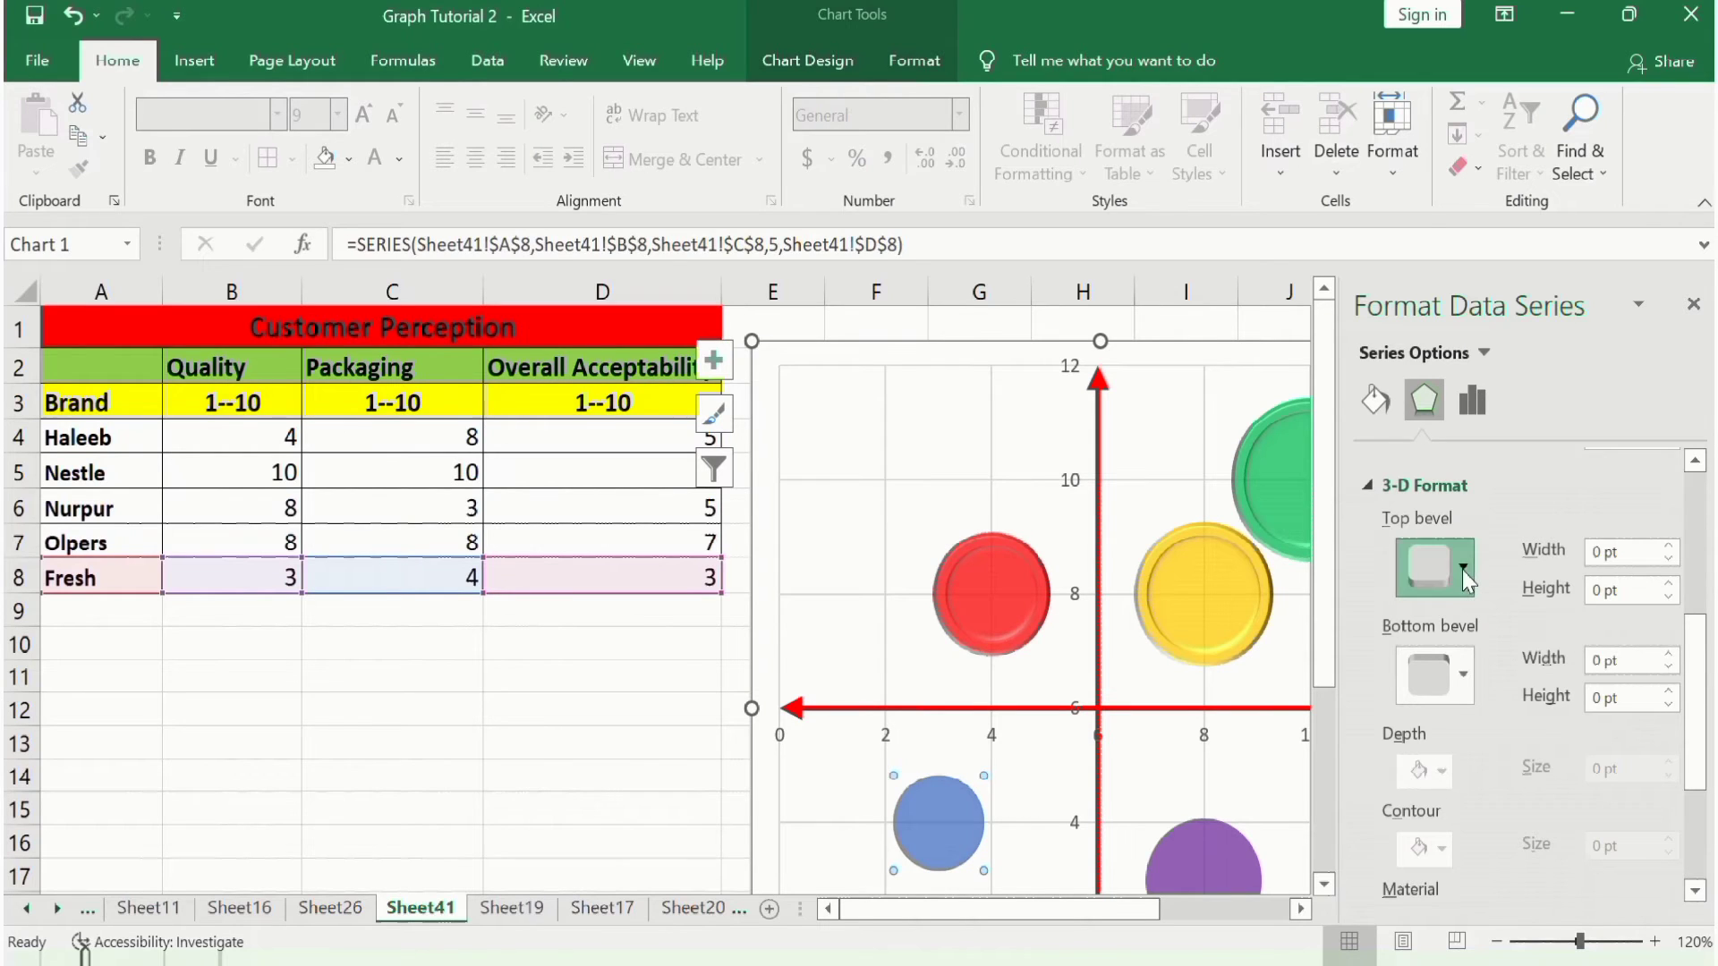
{"action": "left_click", "coordinate": [1581, 507]}
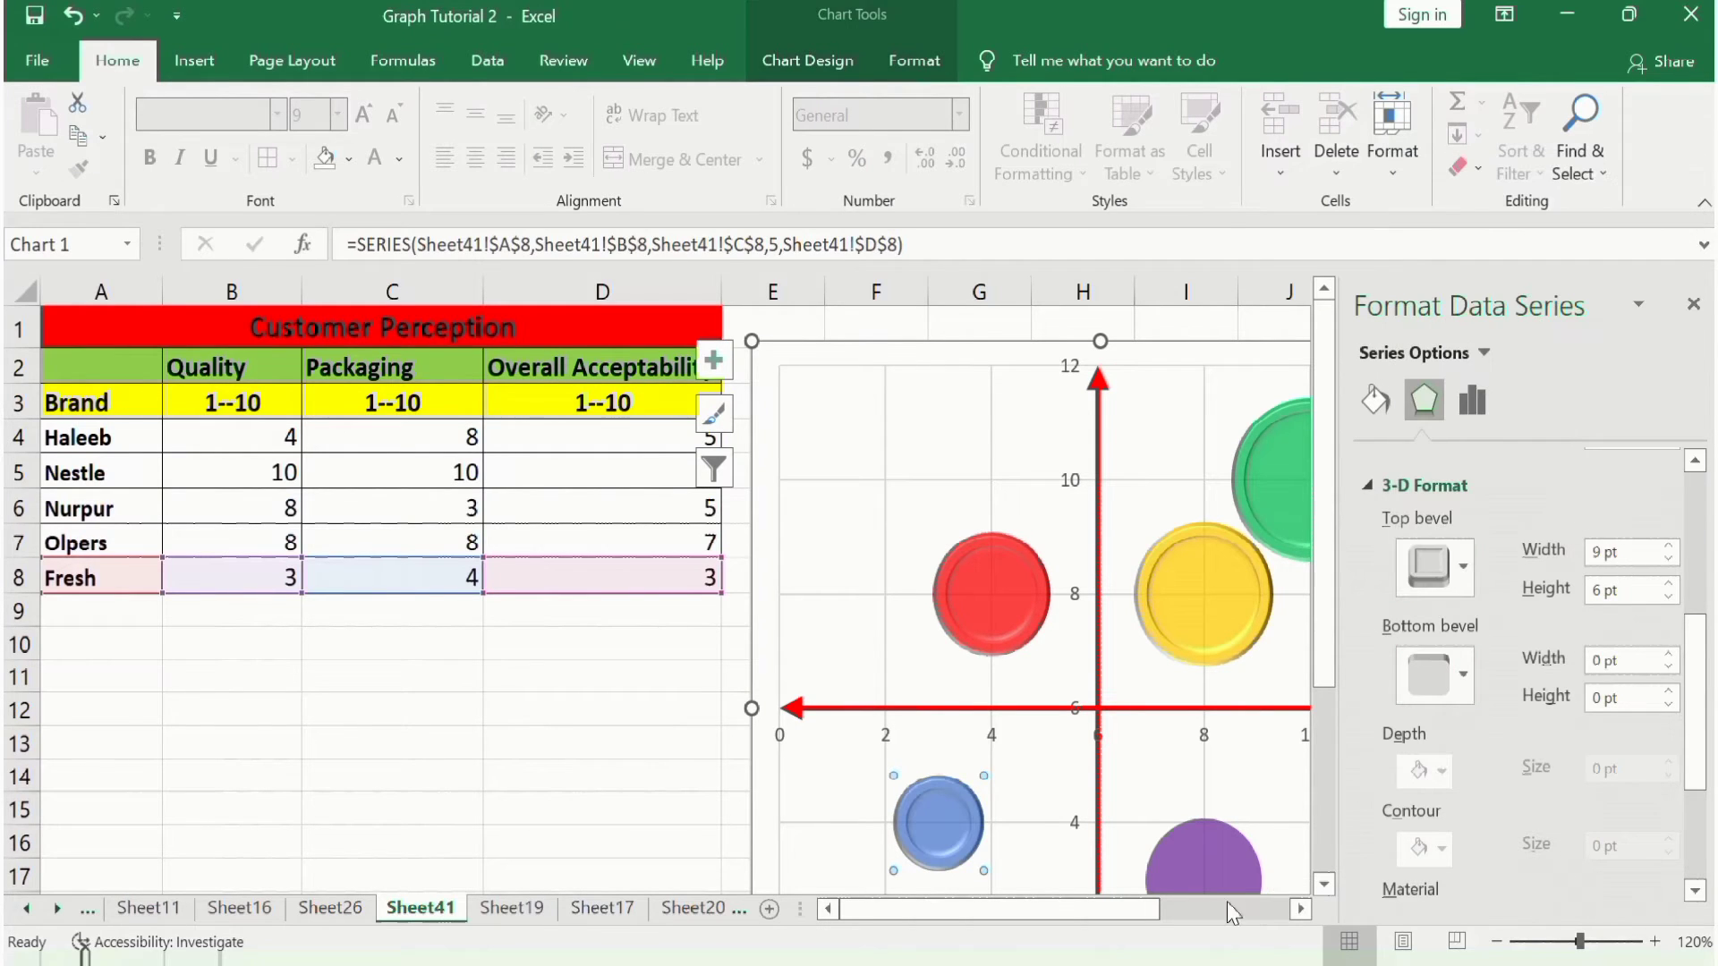
{"action": "left_click", "coordinate": [1208, 844]}
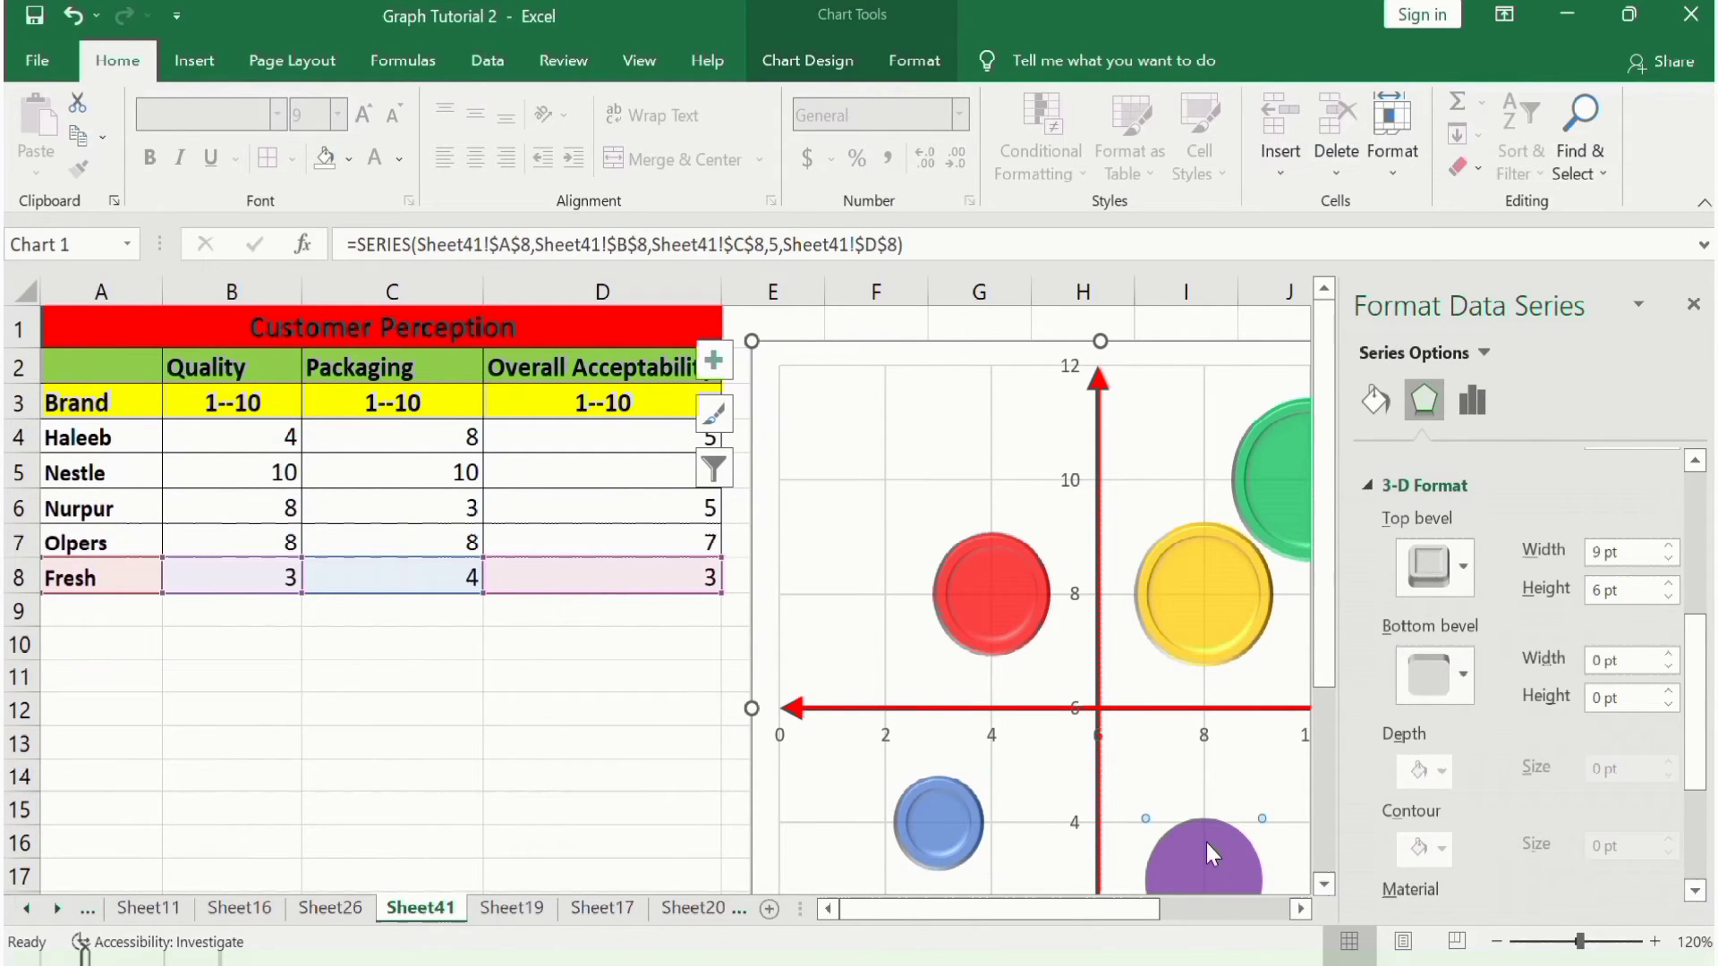
{"action": "left_click", "coordinate": [1464, 565]}
{"action": "left_click", "coordinate": [1598, 514]}
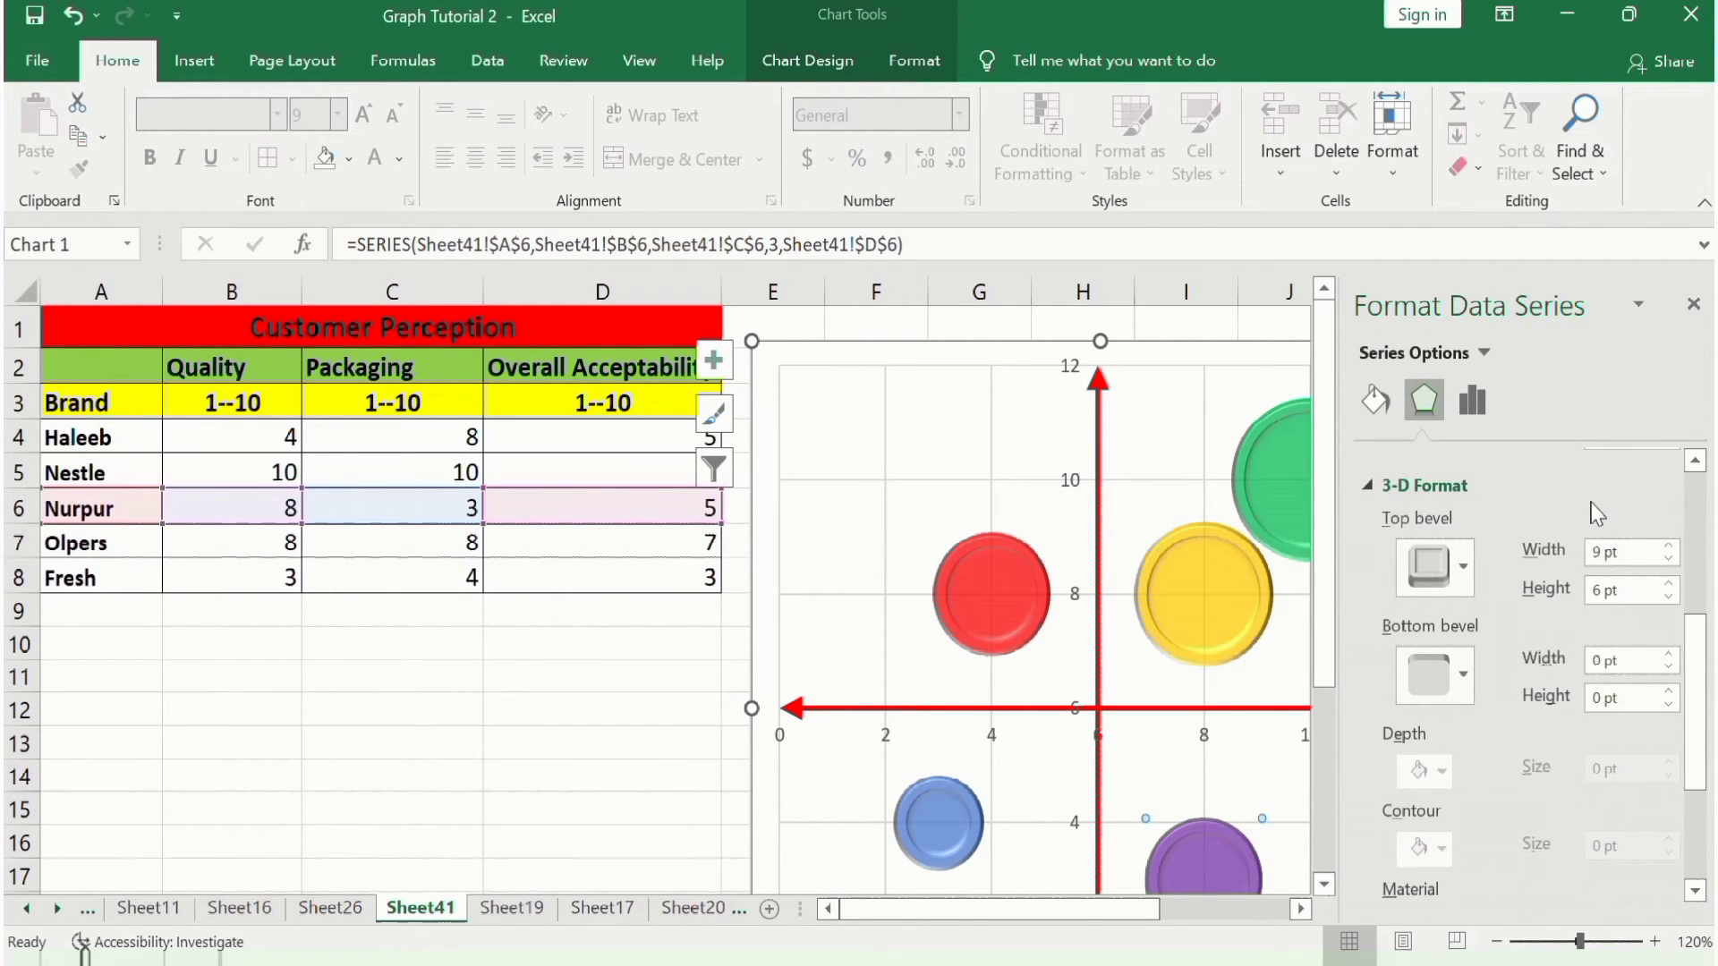
{"action": "left_click", "coordinate": [1693, 305]}
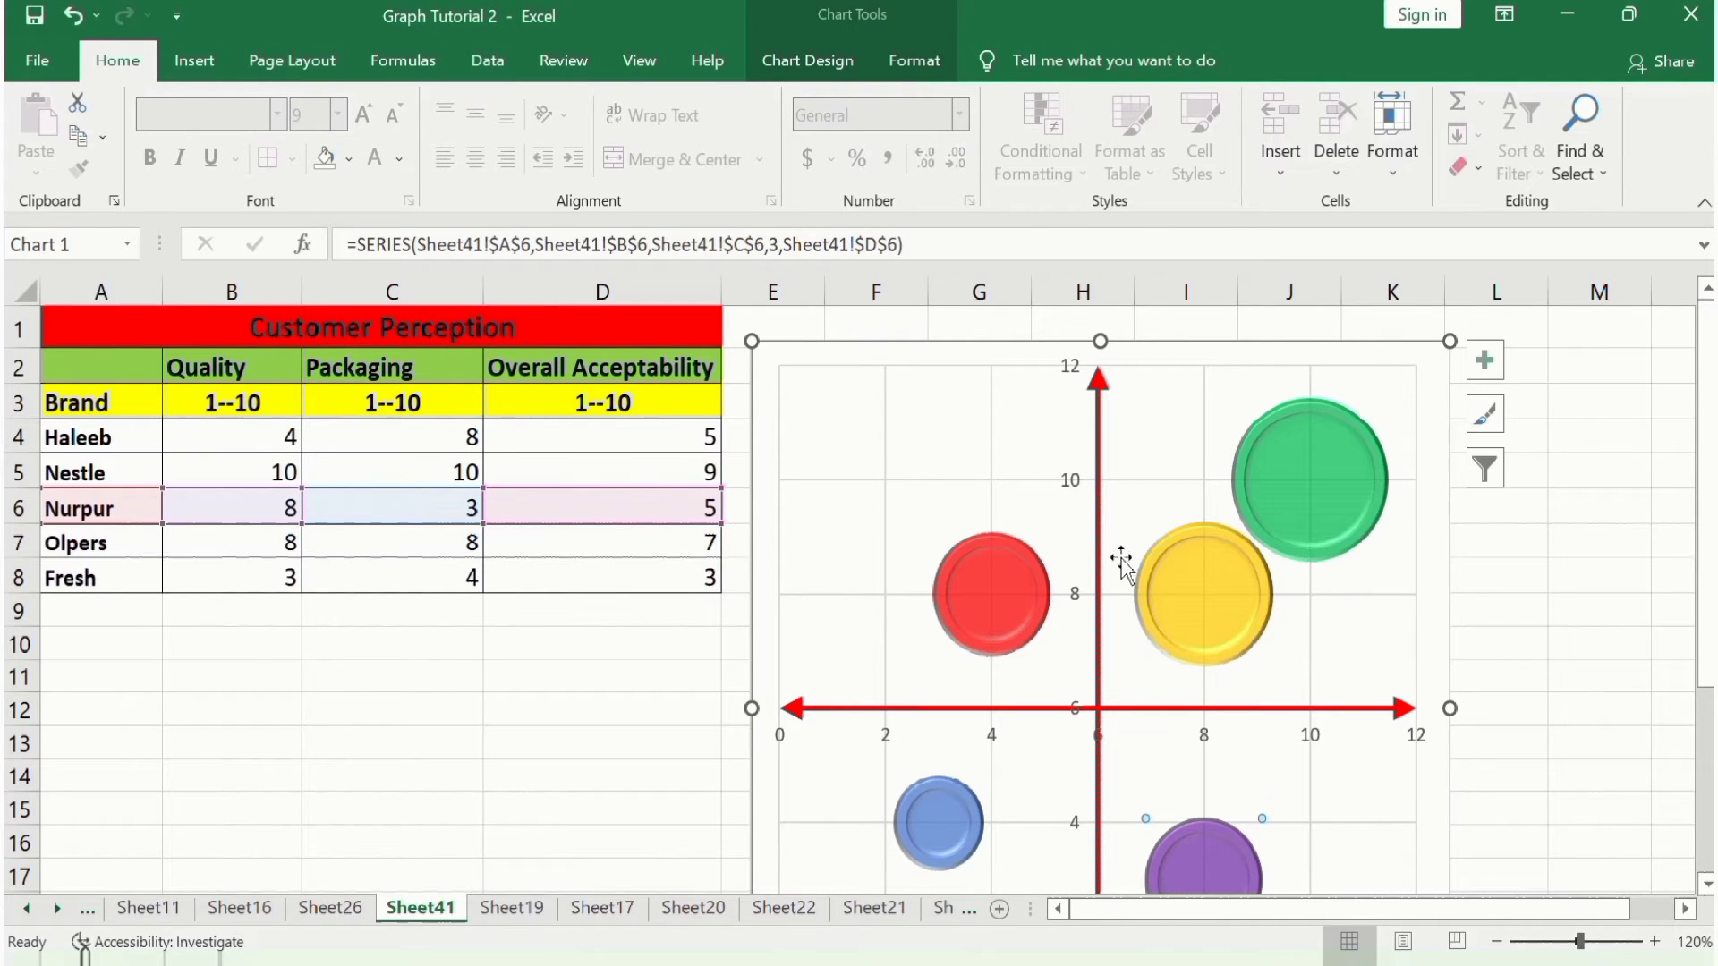
Make the vertical axis labels bold at font size 10 and copy that formatting to the horizontal axis labels
{"action": "left_click", "coordinate": [1077, 490]}
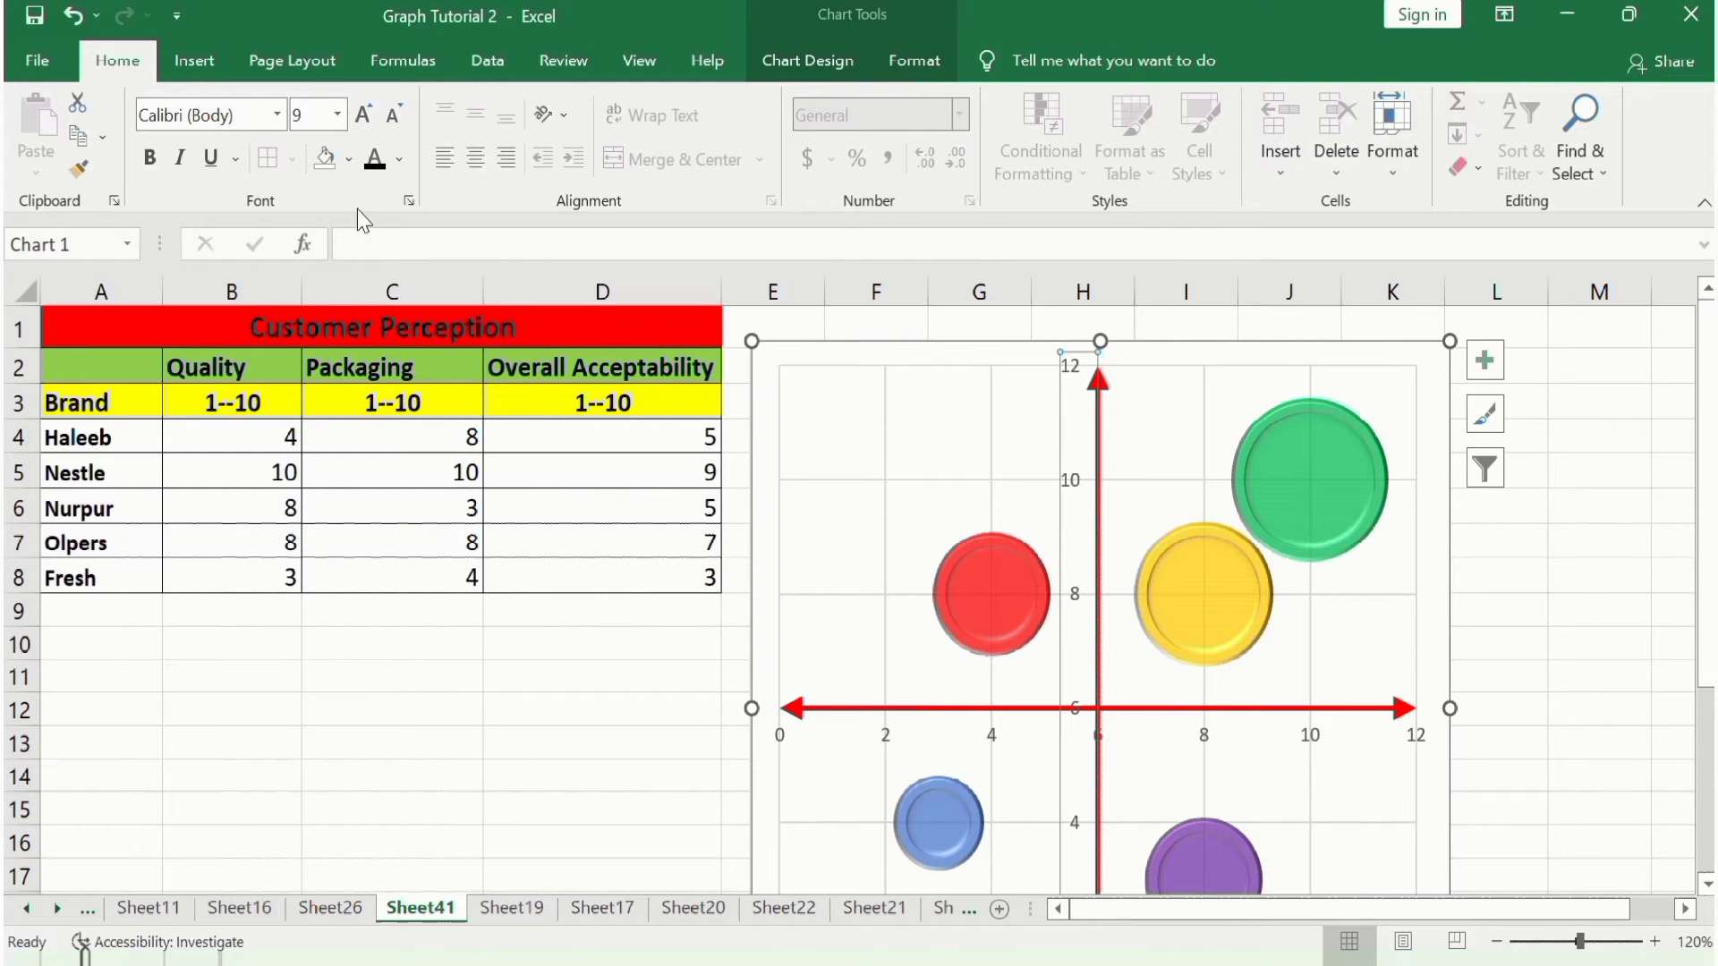
{"action": "left_click", "coordinate": [380, 166]}
{"action": "left_click", "coordinate": [149, 158]}
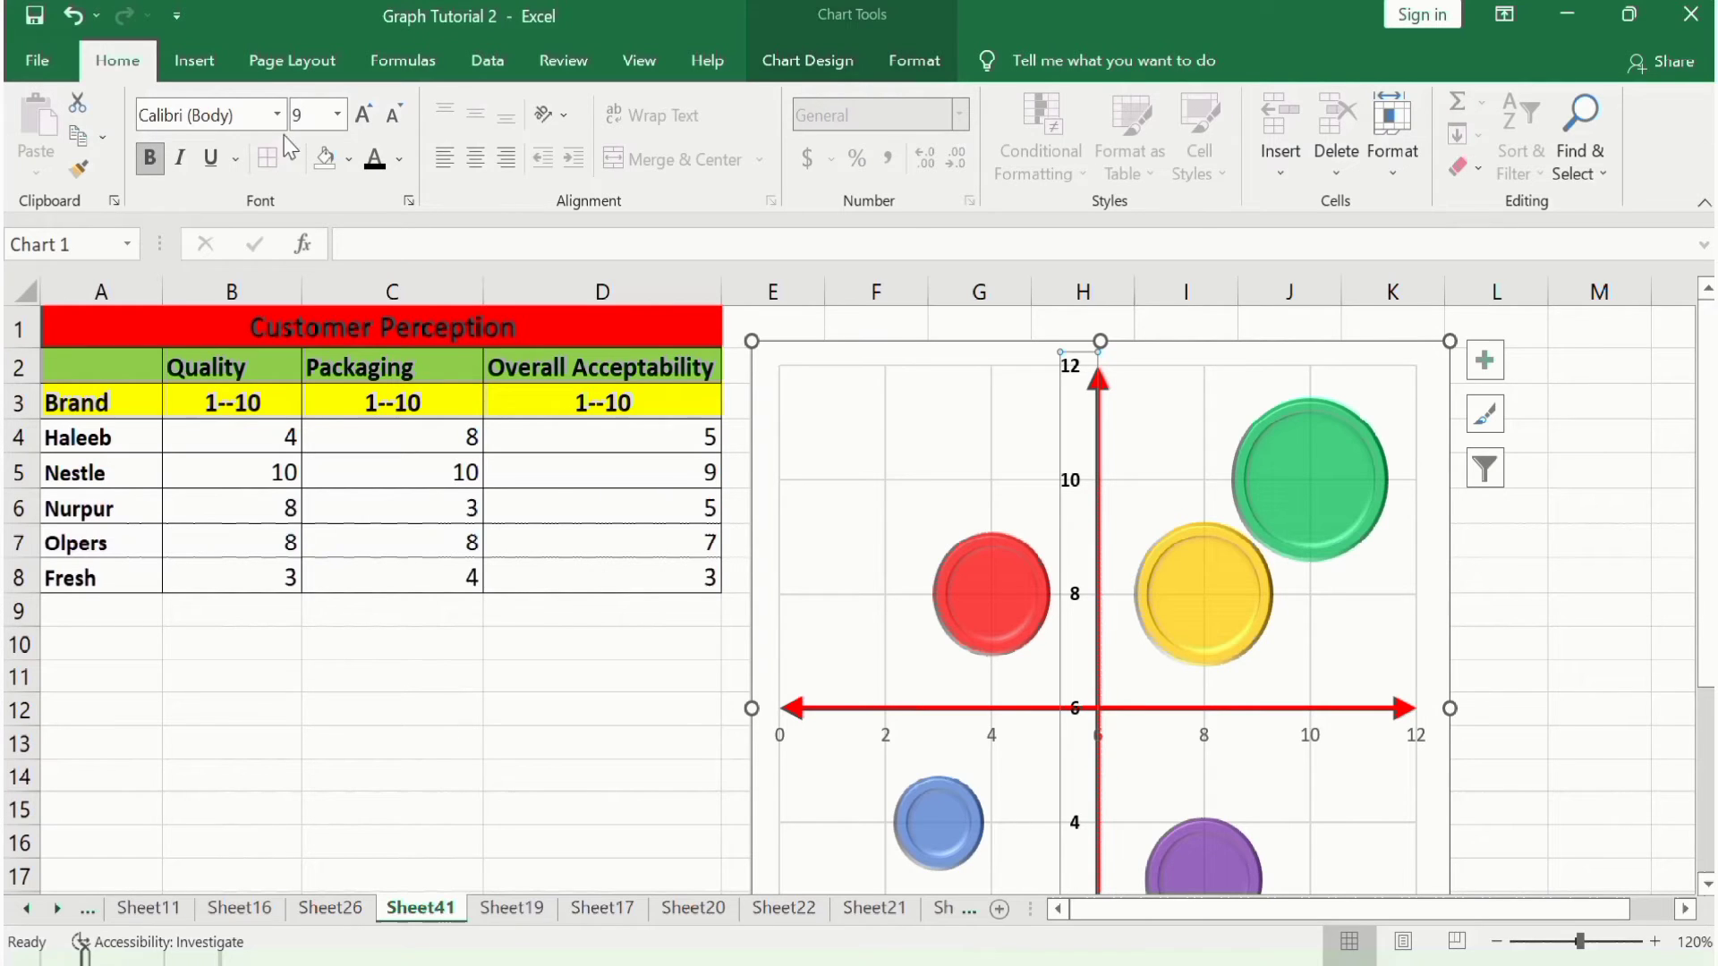
{"action": "left_click", "coordinate": [338, 115]}
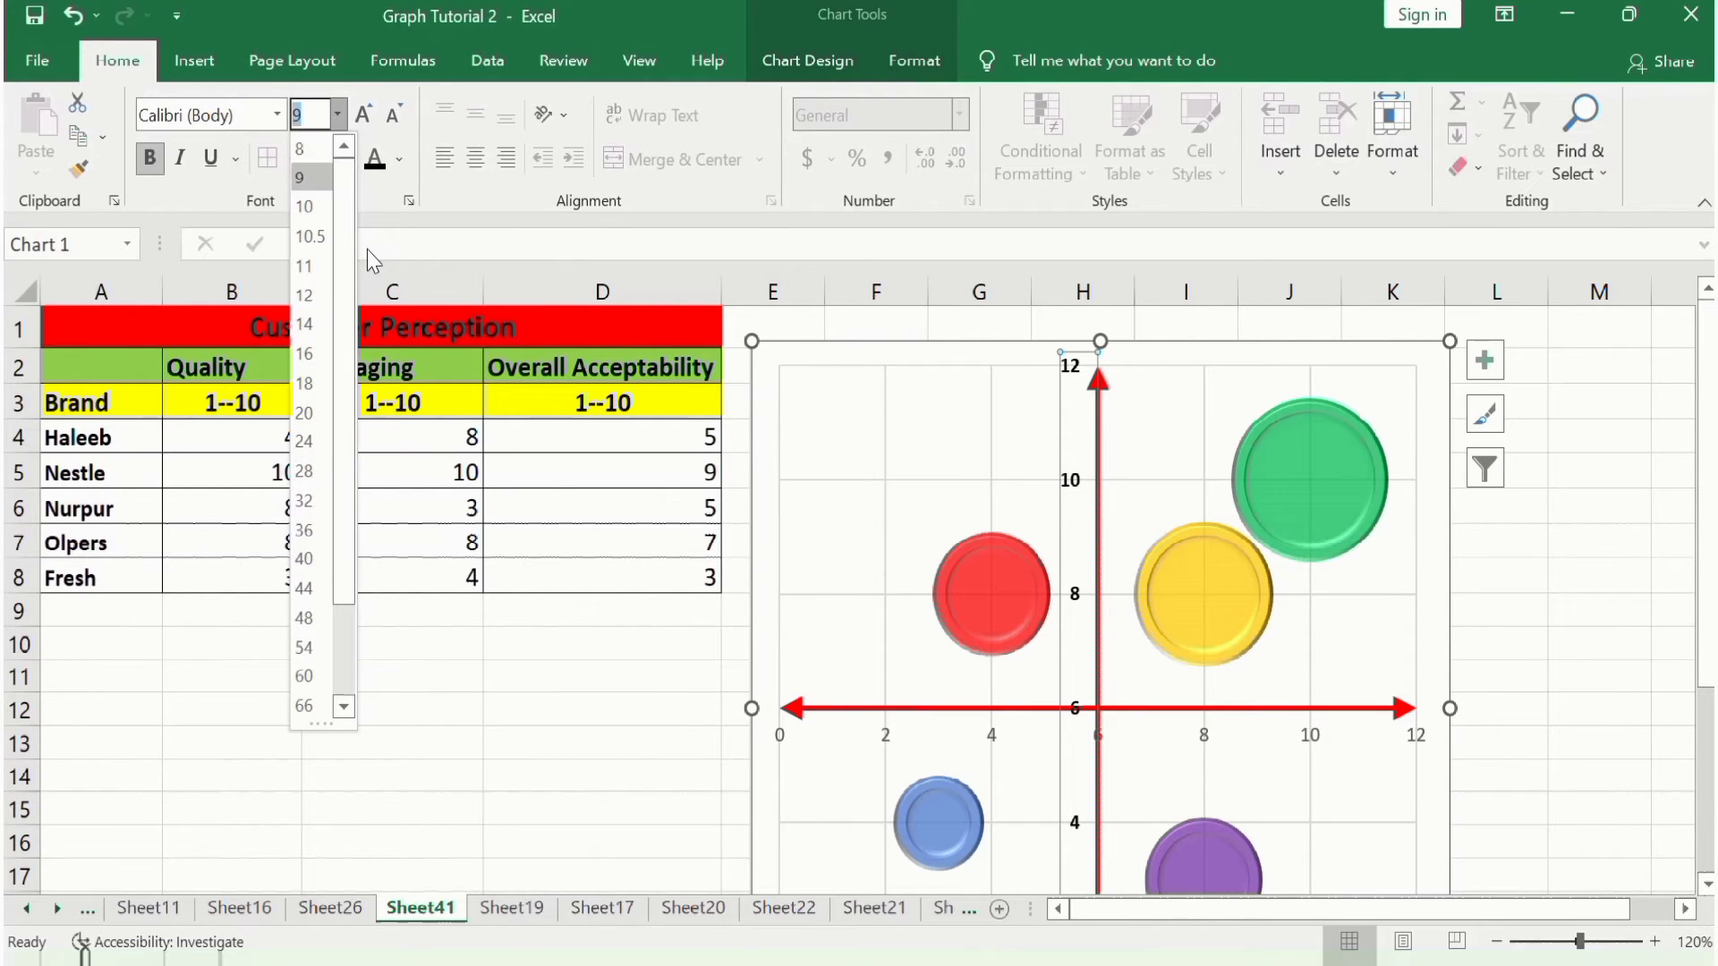
{"action": "left_click", "coordinate": [321, 266]}
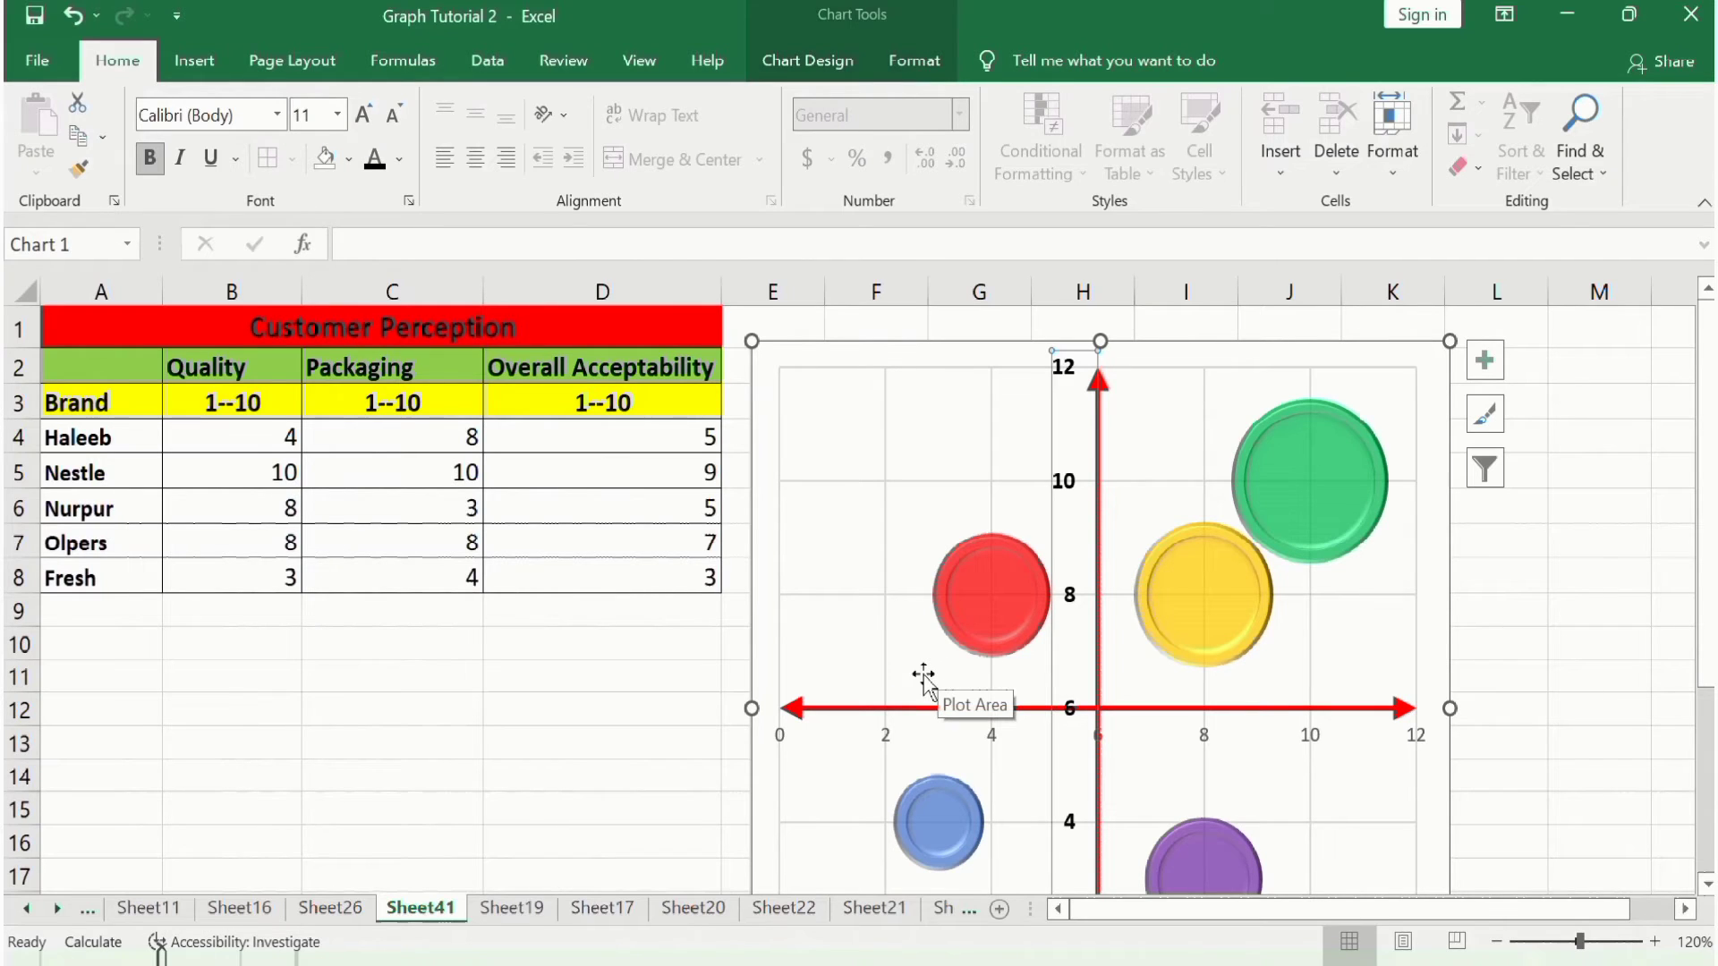
{"action": "left_click", "coordinate": [340, 120]}
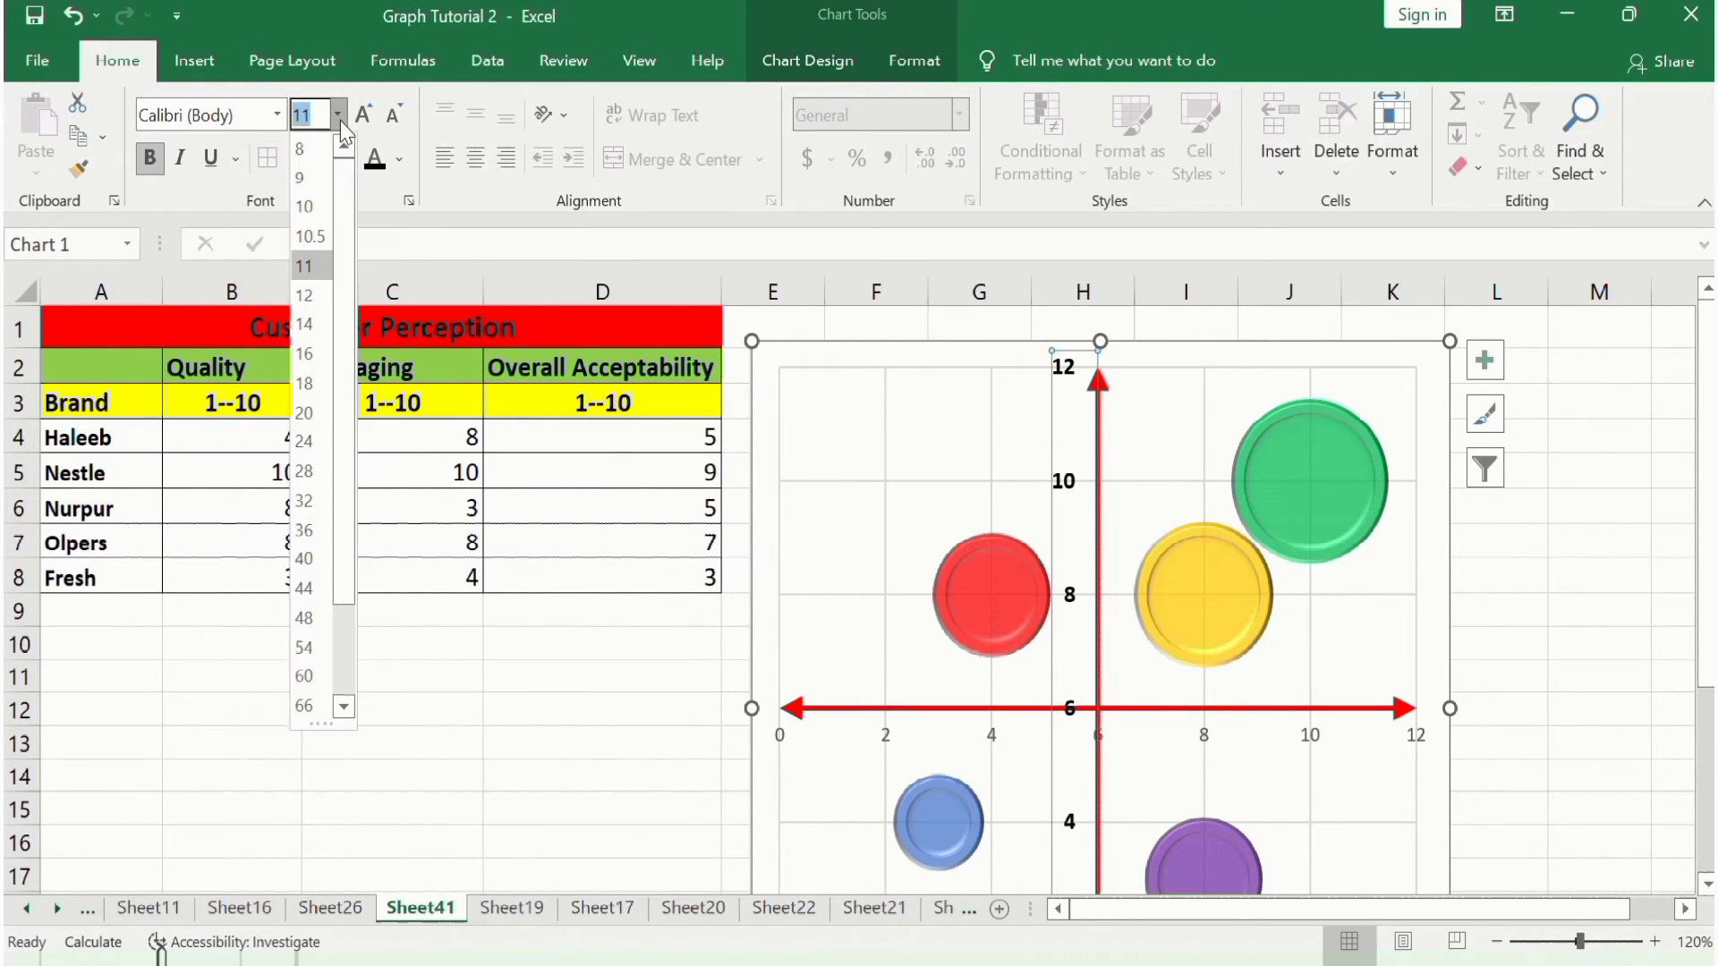
{"action": "left_click", "coordinate": [313, 211]}
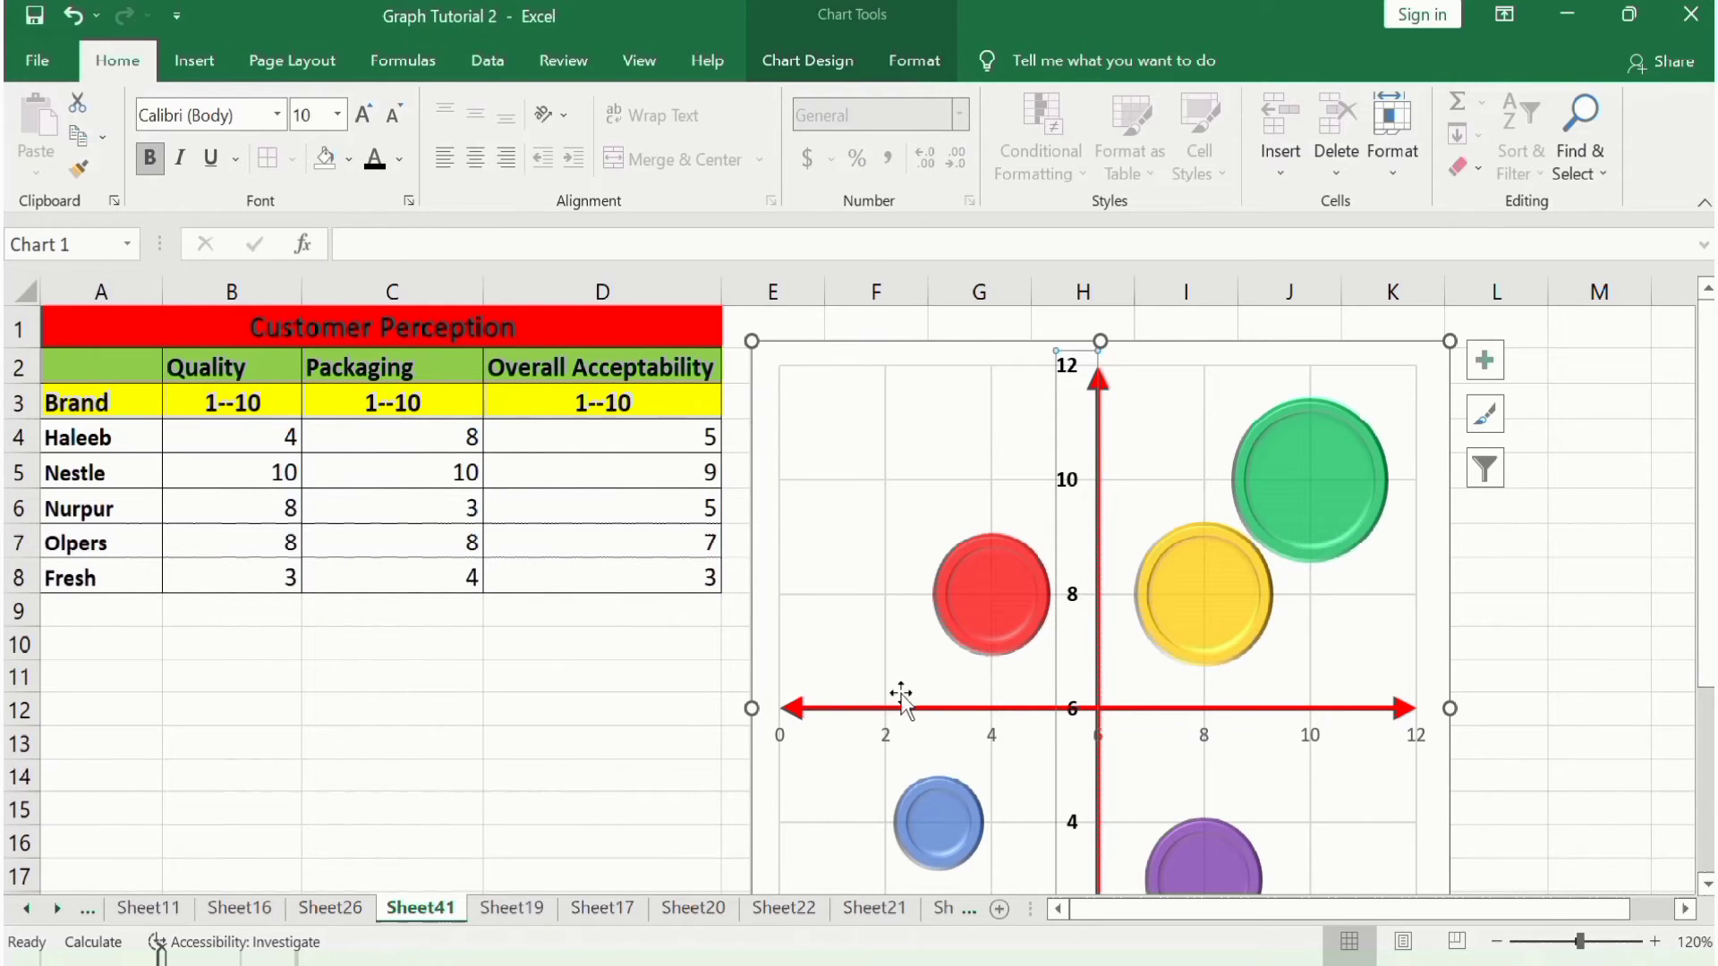
{"action": "left_click", "coordinate": [79, 169]}
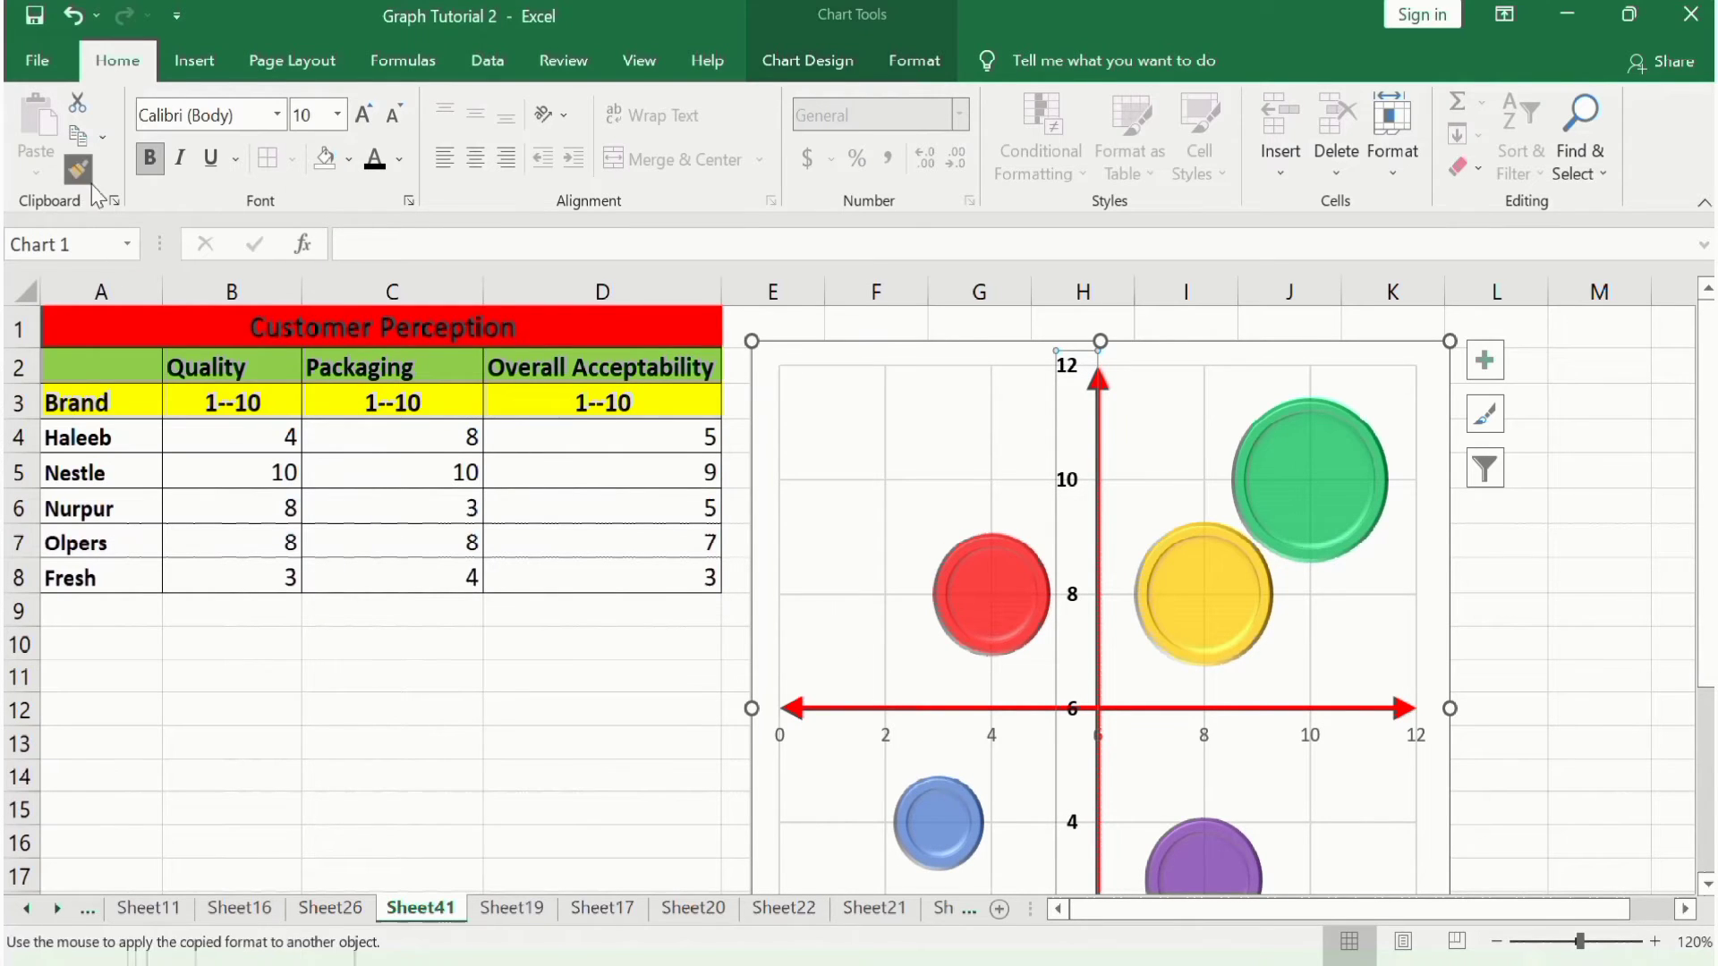
{"action": "left_click", "coordinate": [886, 740]}
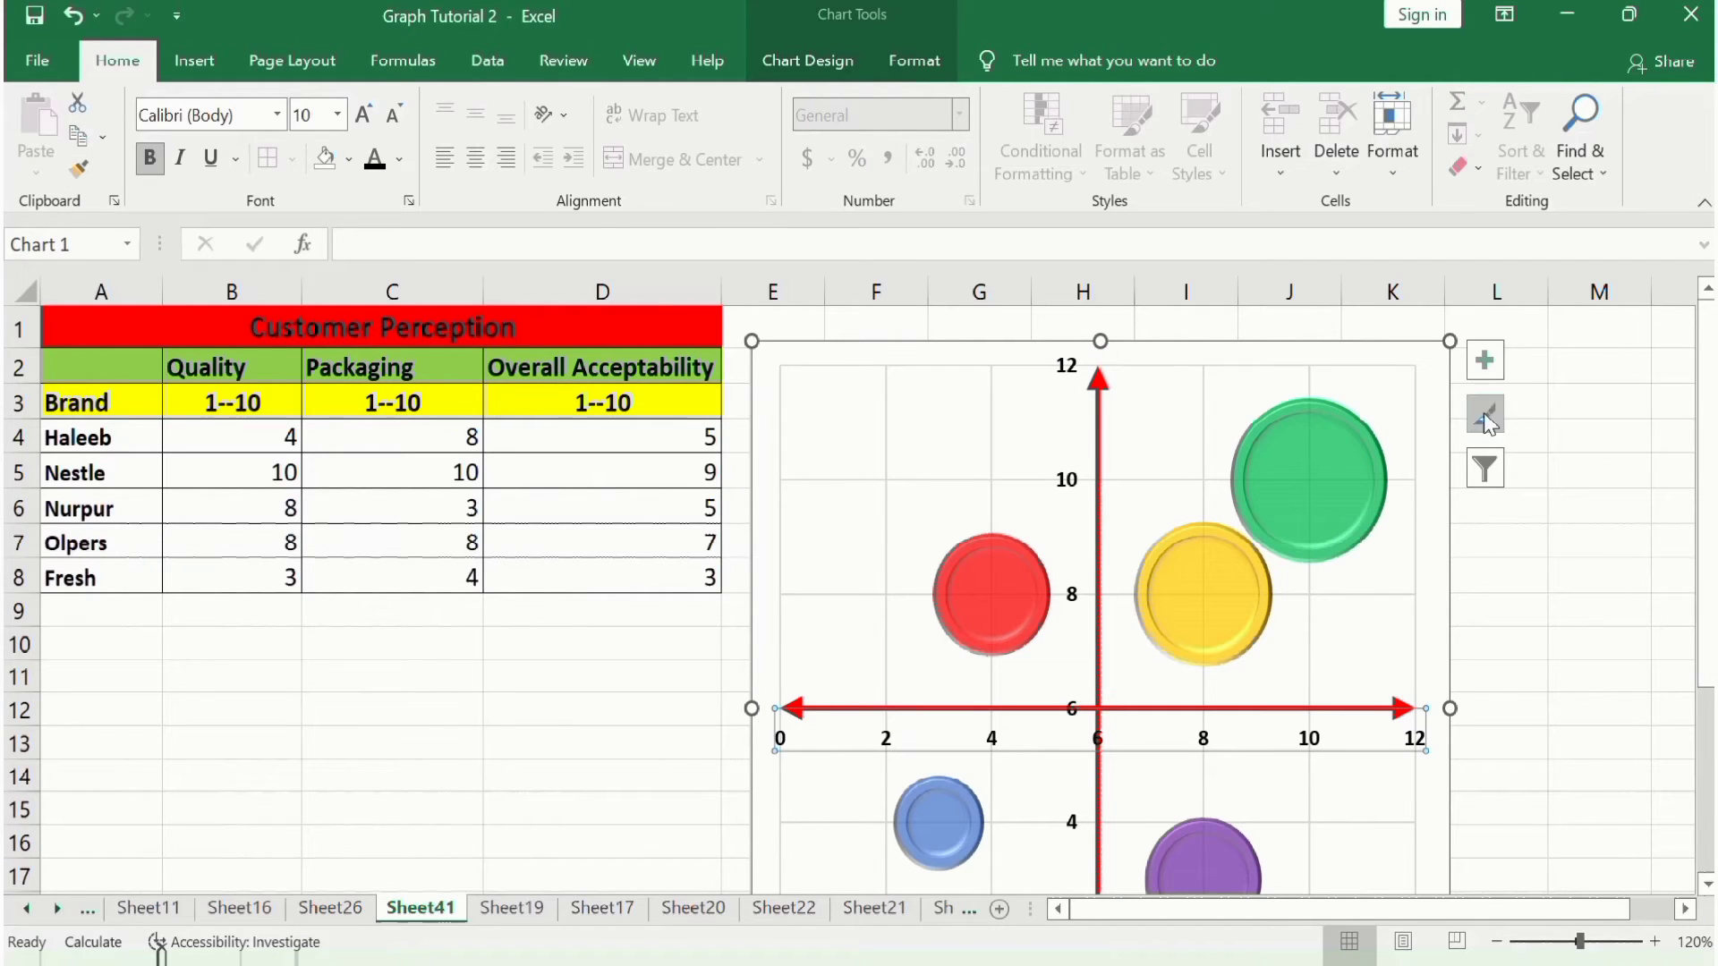
Remove the chart's gridlines and add data labels to all the bubbles
{"action": "left_click", "coordinate": [1484, 357]}
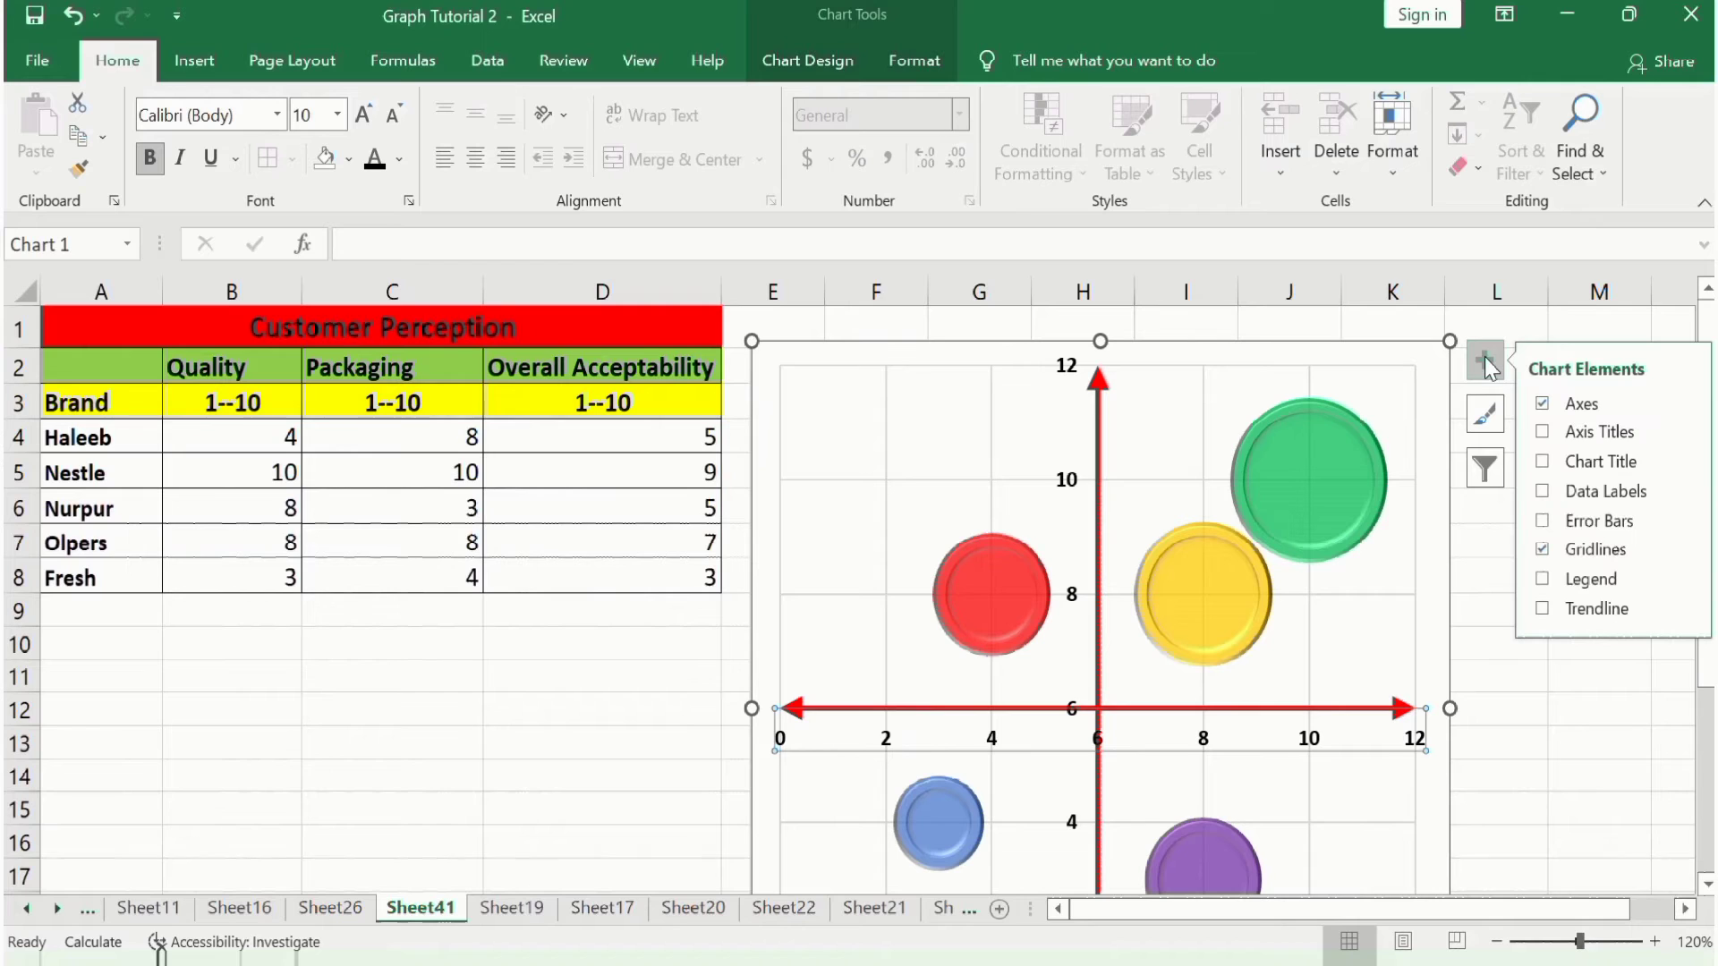
{"action": "left_click", "coordinate": [1543, 550]}
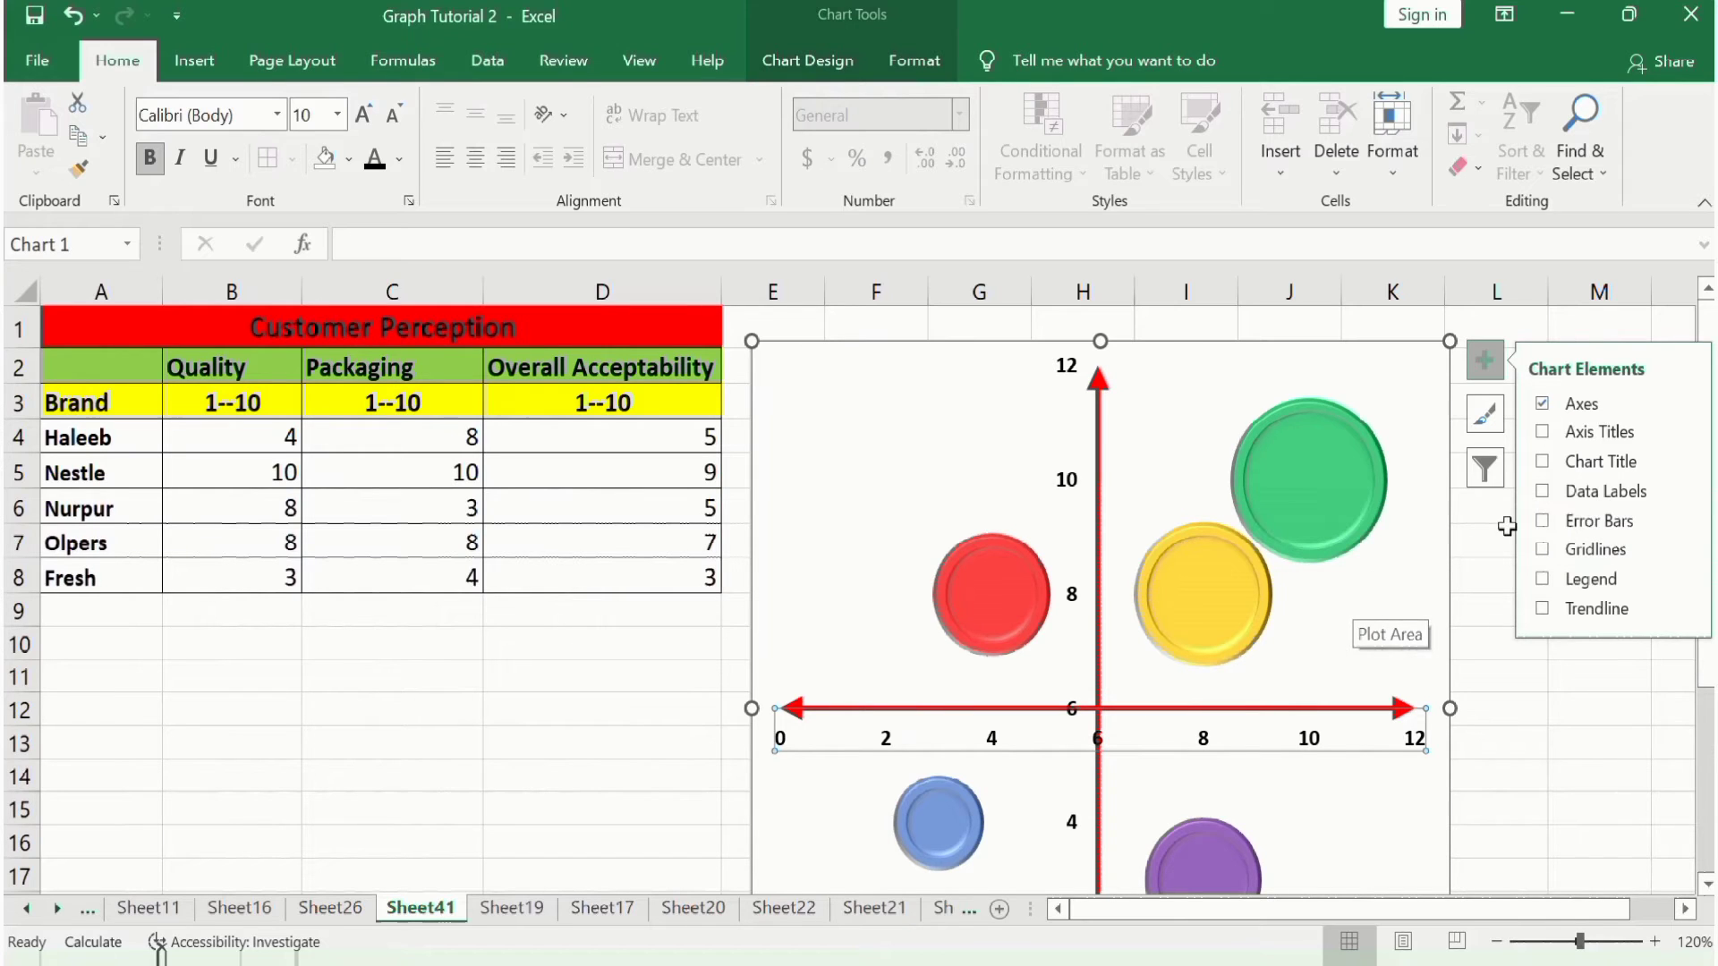
{"action": "left_click", "coordinate": [1543, 491]}
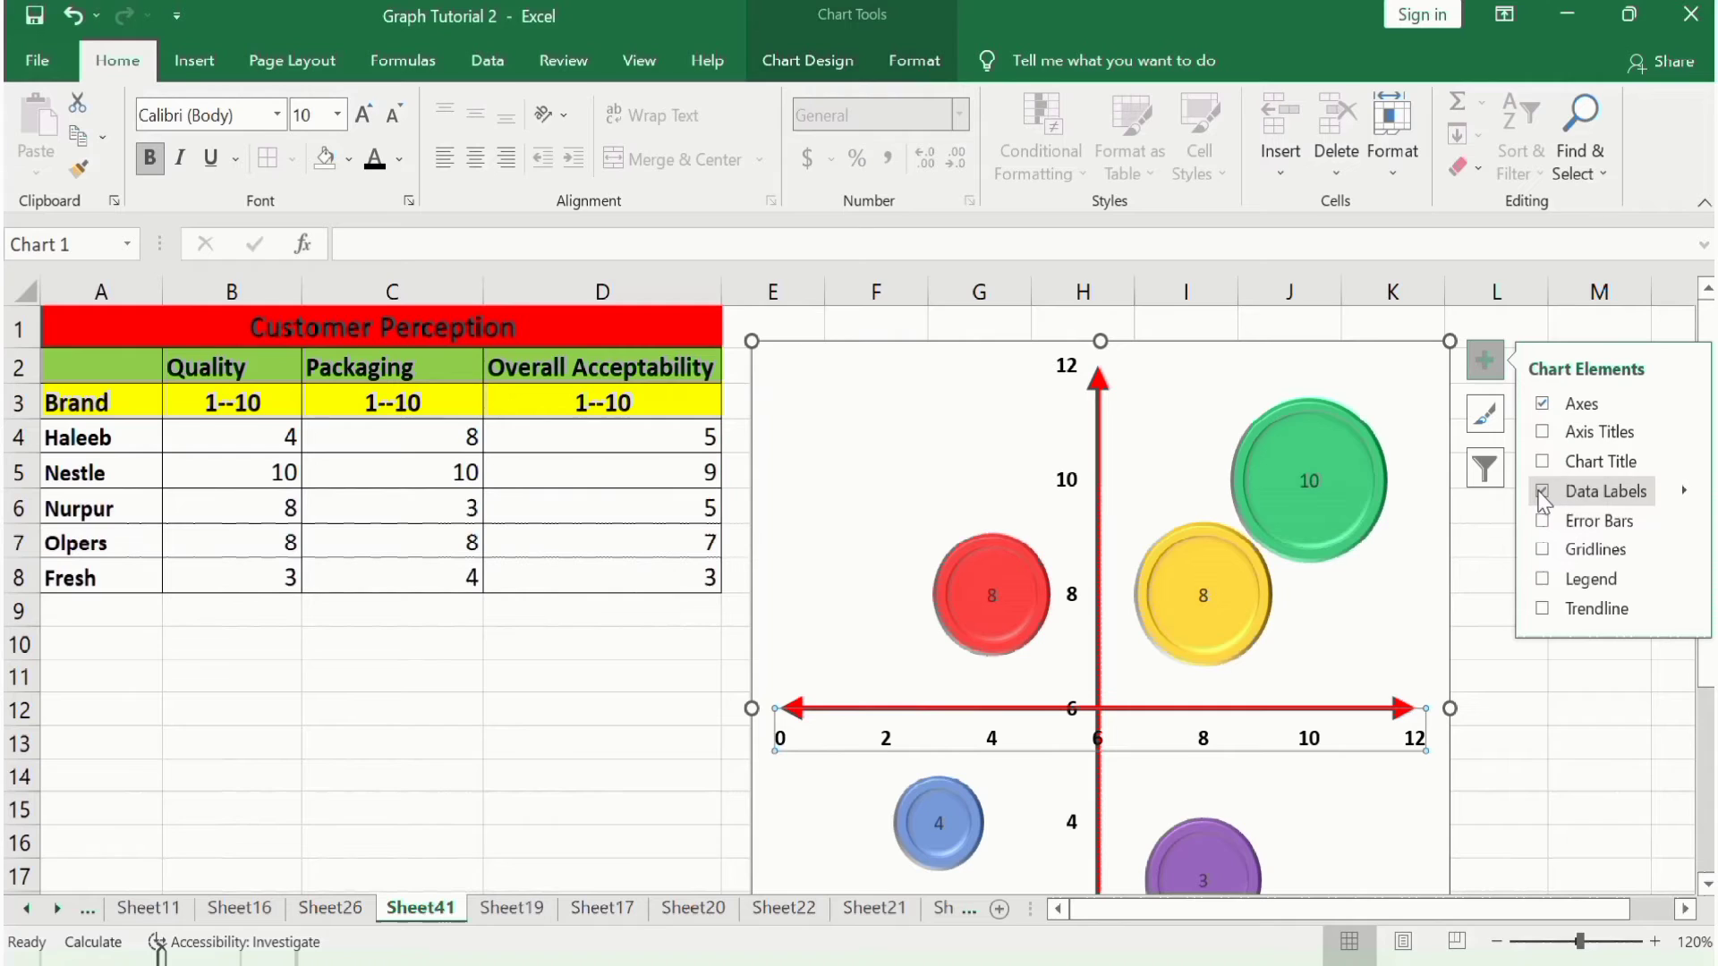
{"action": "left_click", "coordinate": [1480, 571]}
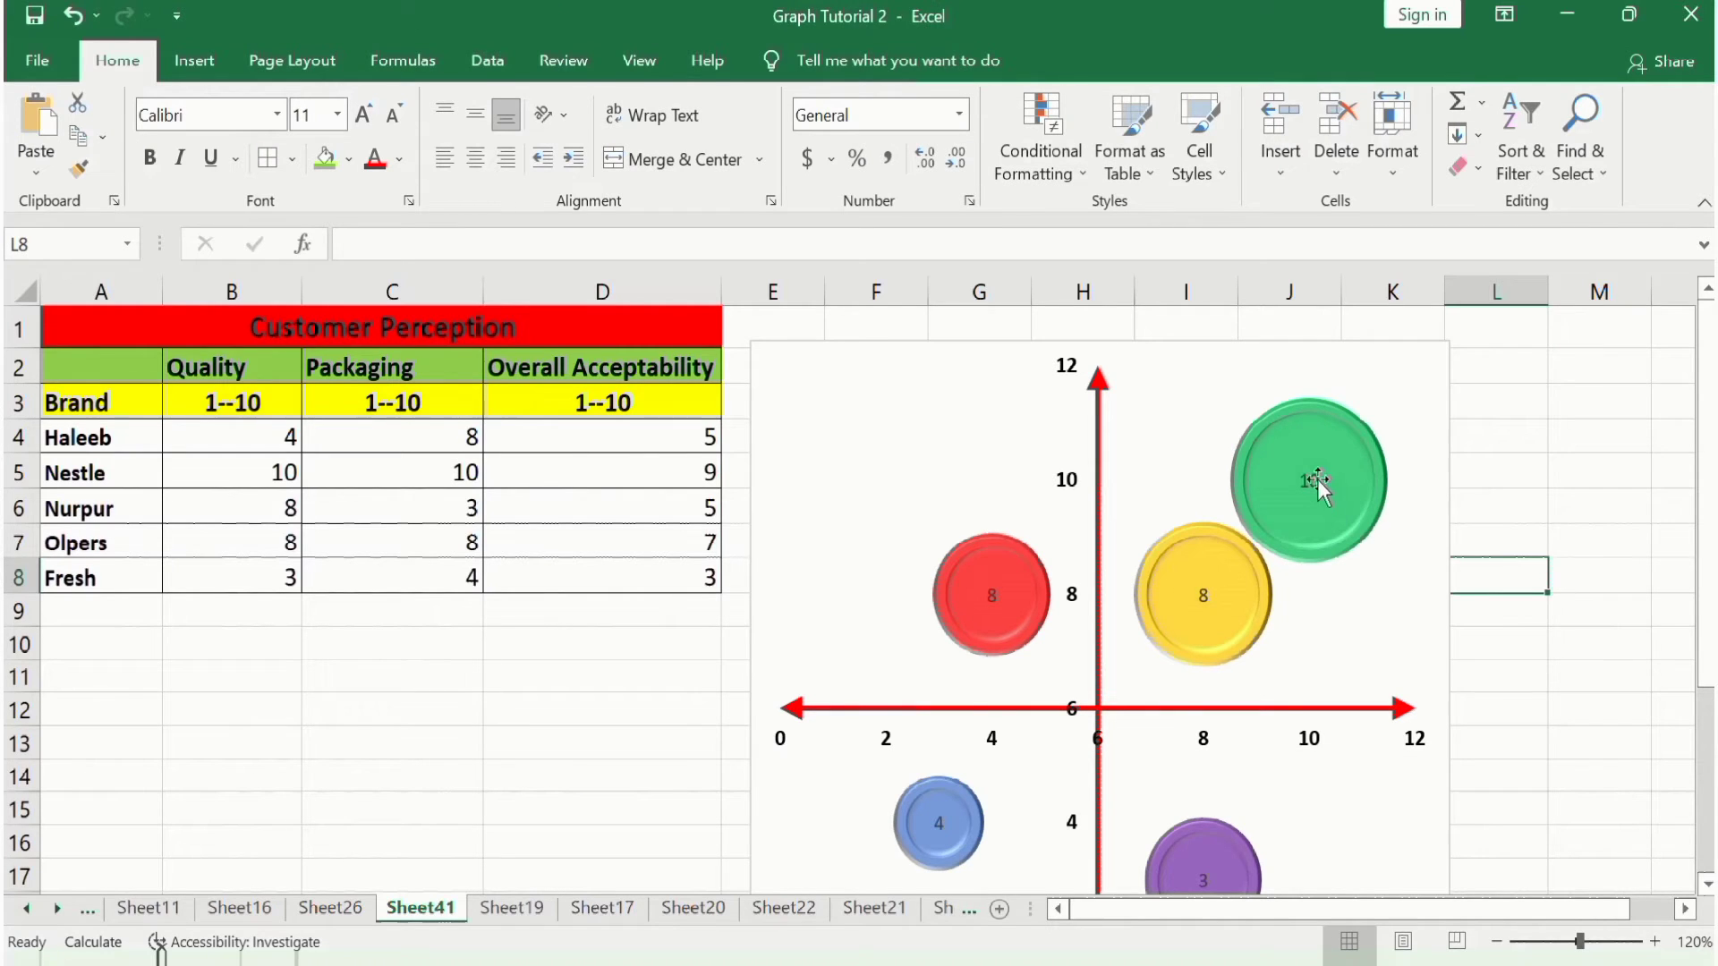
Make the green Nestle bubble's data label show the brand name from cell A5, without the Y value or leader lines
{"action": "left_click", "coordinate": [1312, 481]}
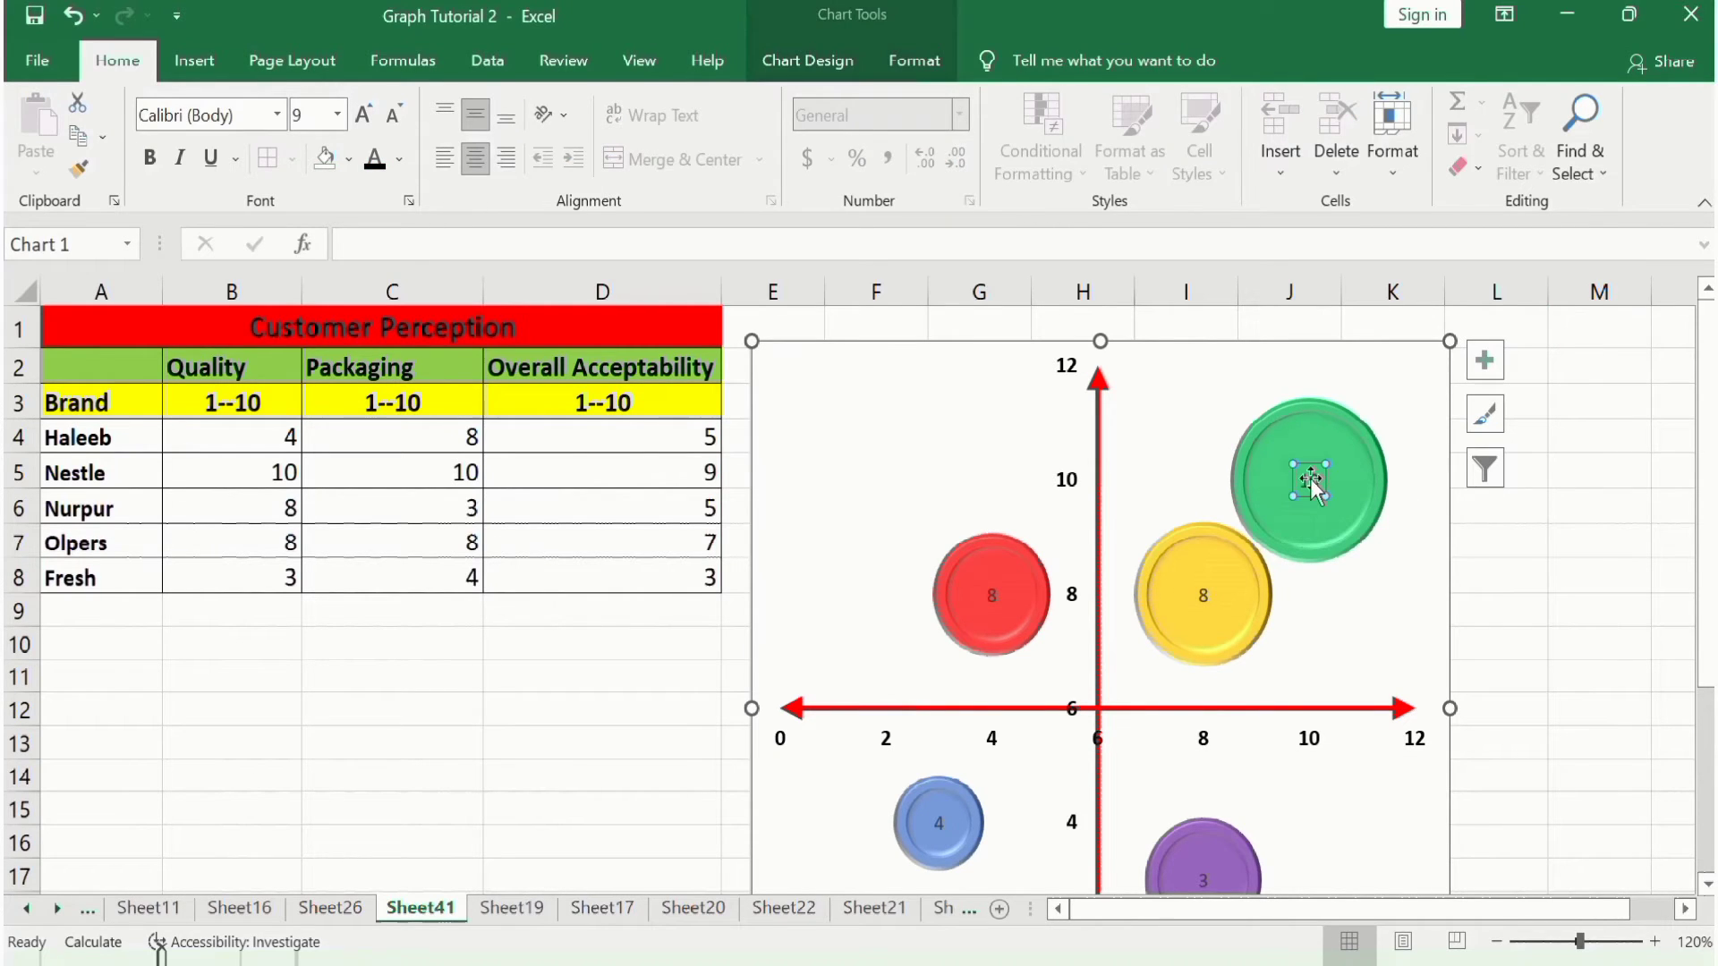
{"action": "left_click", "coordinate": [1492, 571]}
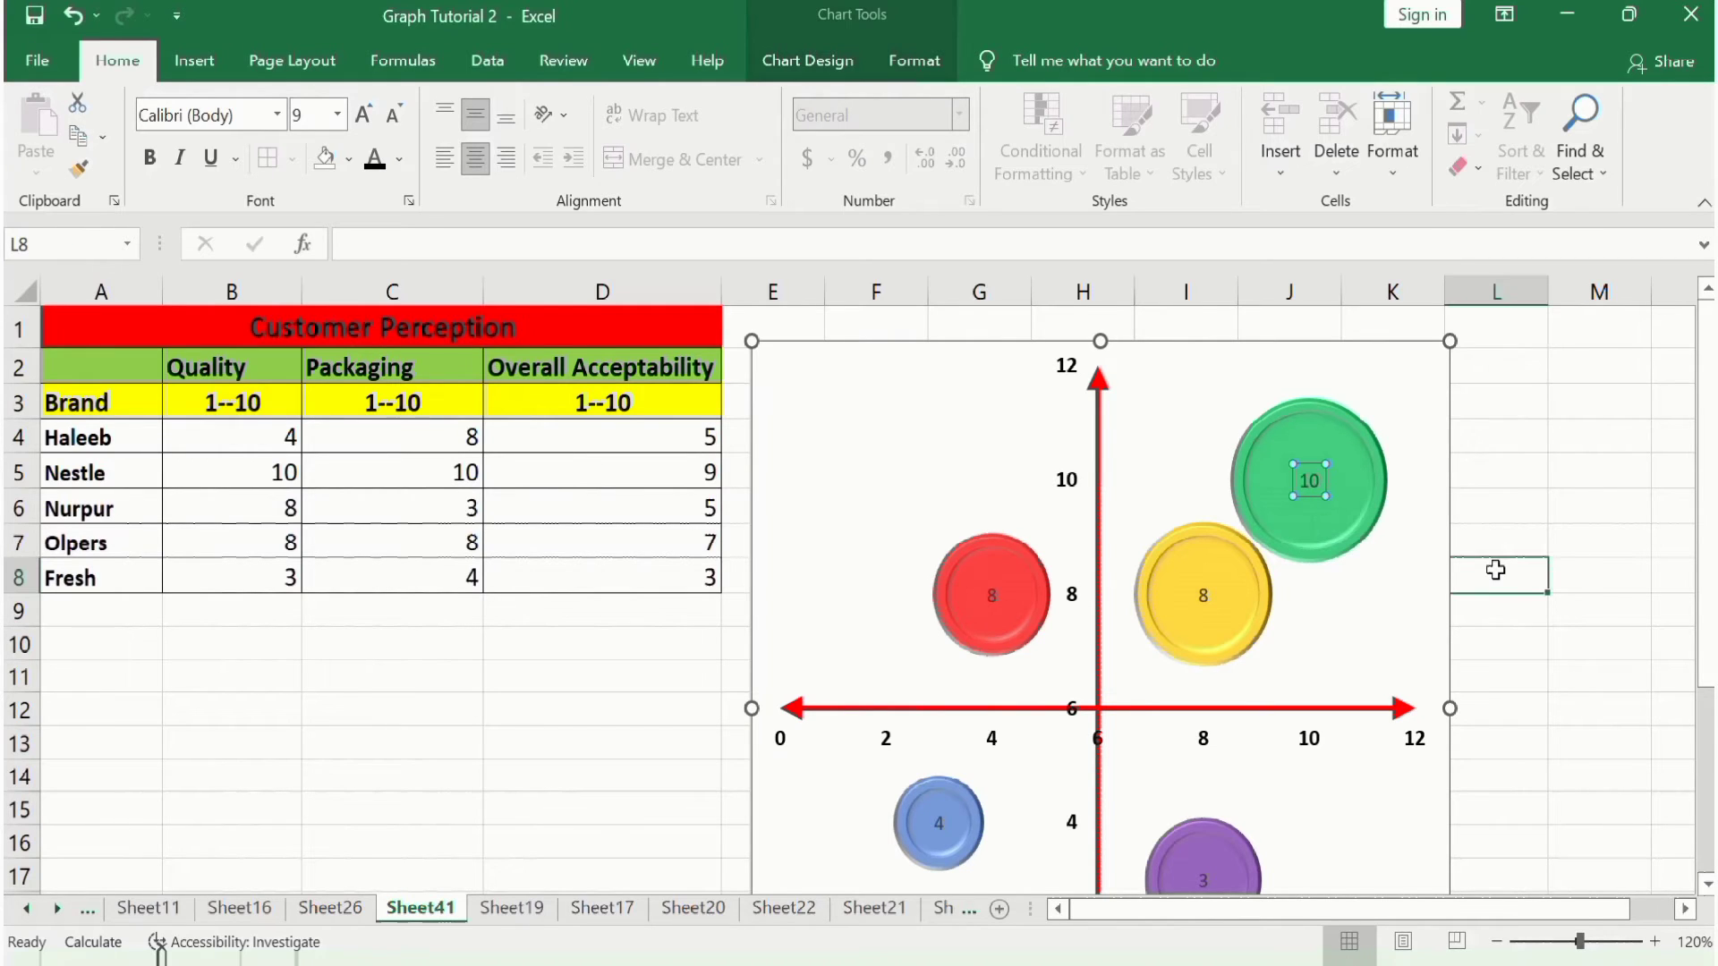
{"action": "left_click", "coordinate": [1310, 485]}
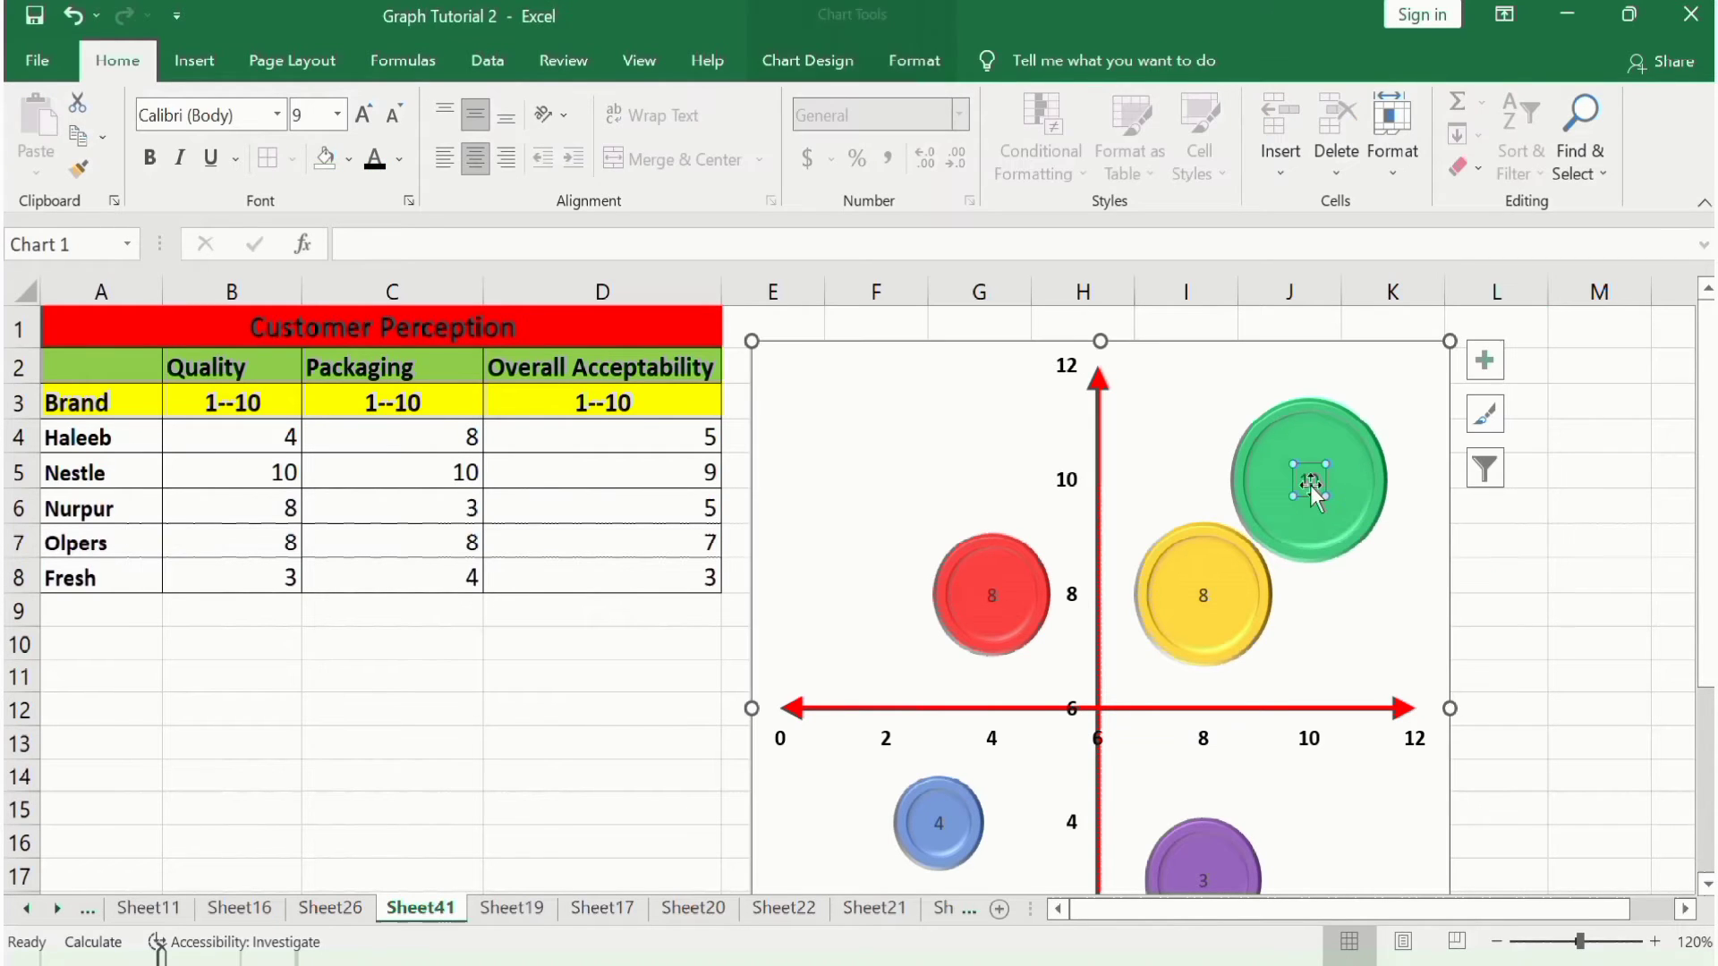
{"action": "right_click", "coordinate": [1310, 485]}
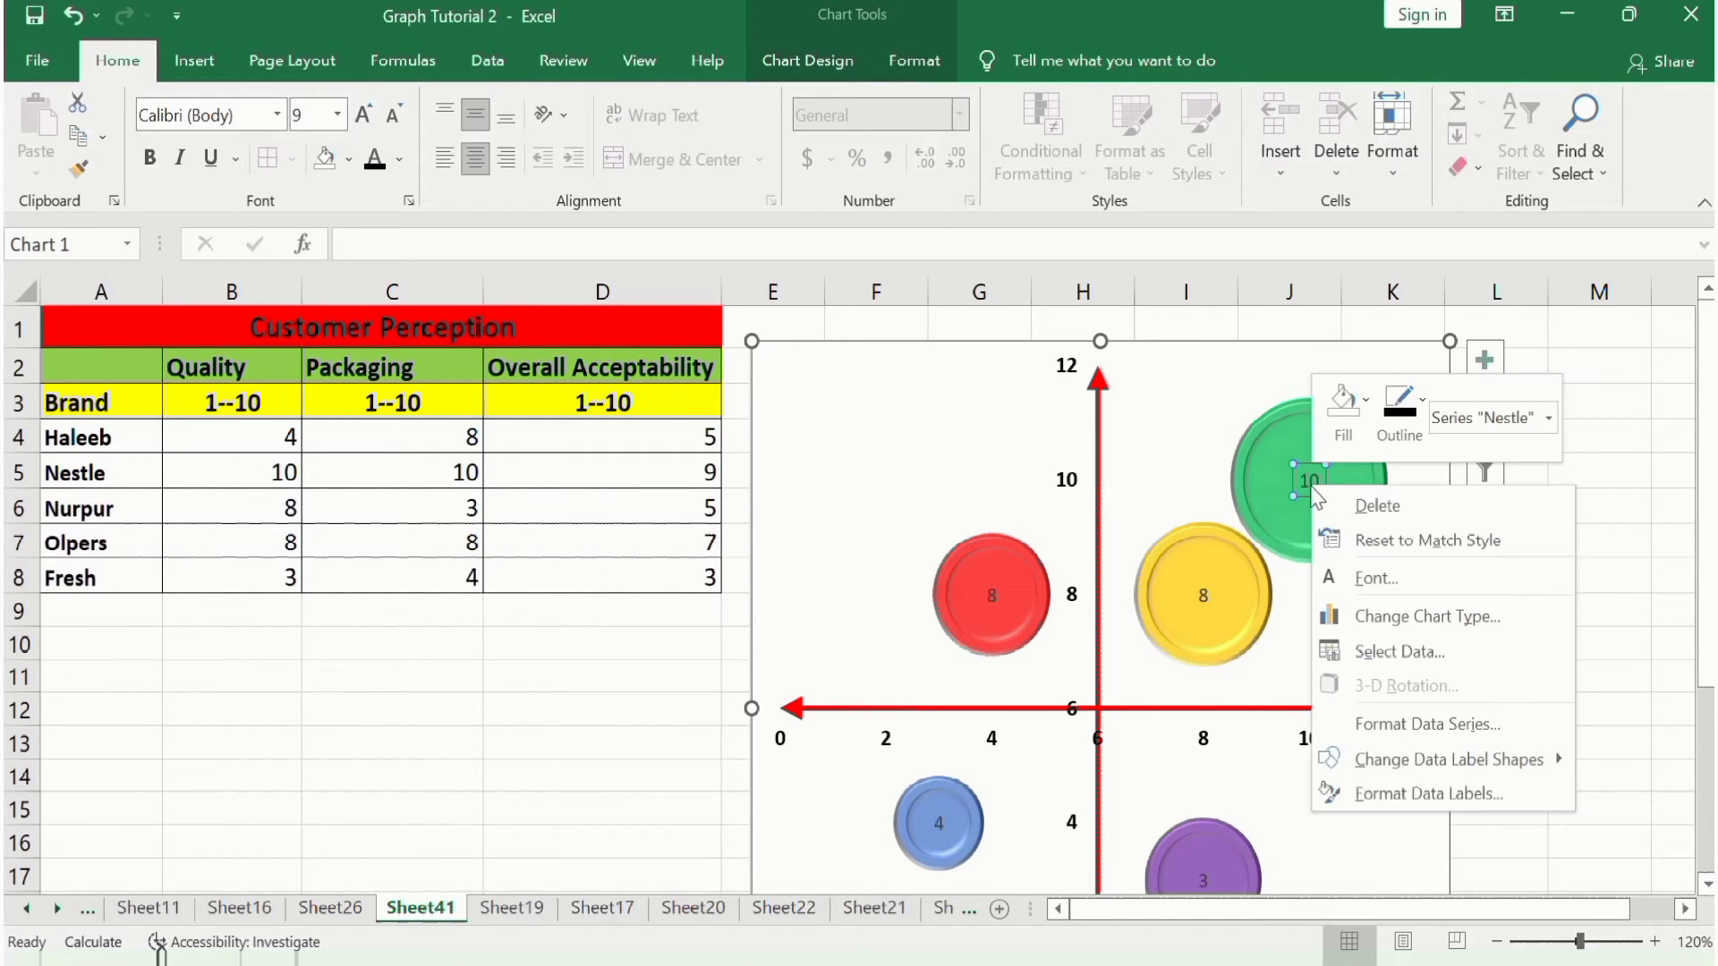
{"action": "left_click", "coordinate": [1411, 804]}
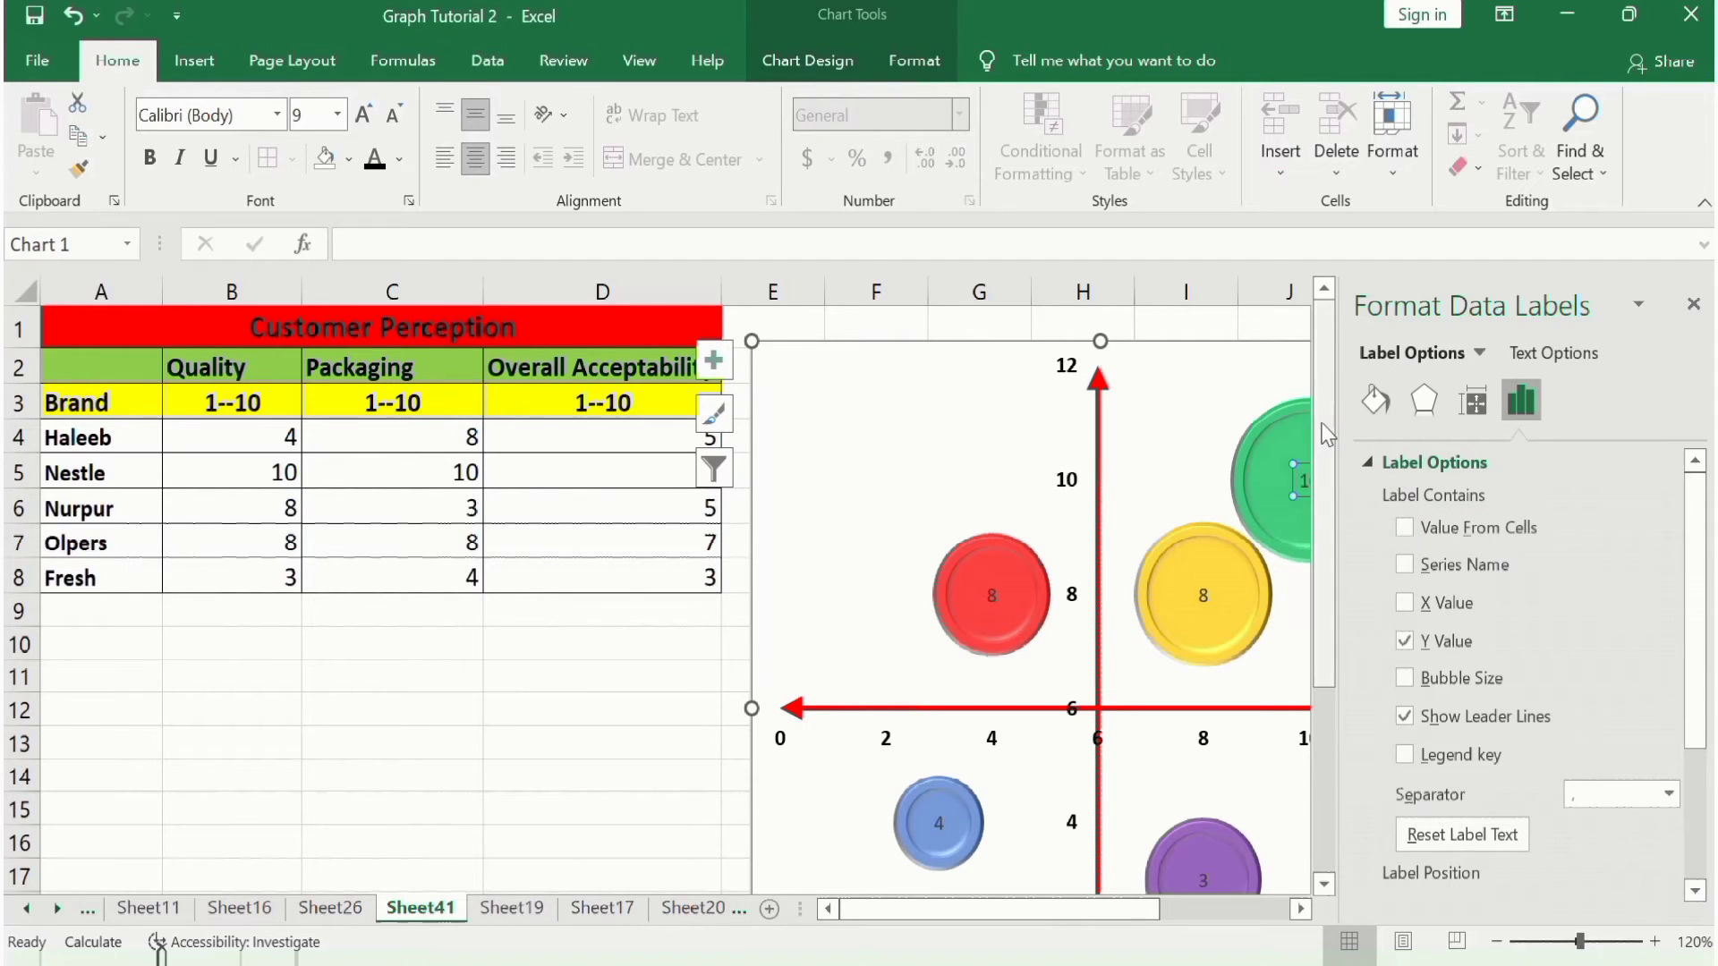
{"action": "mouse_move", "coordinate": [1277, 432]}
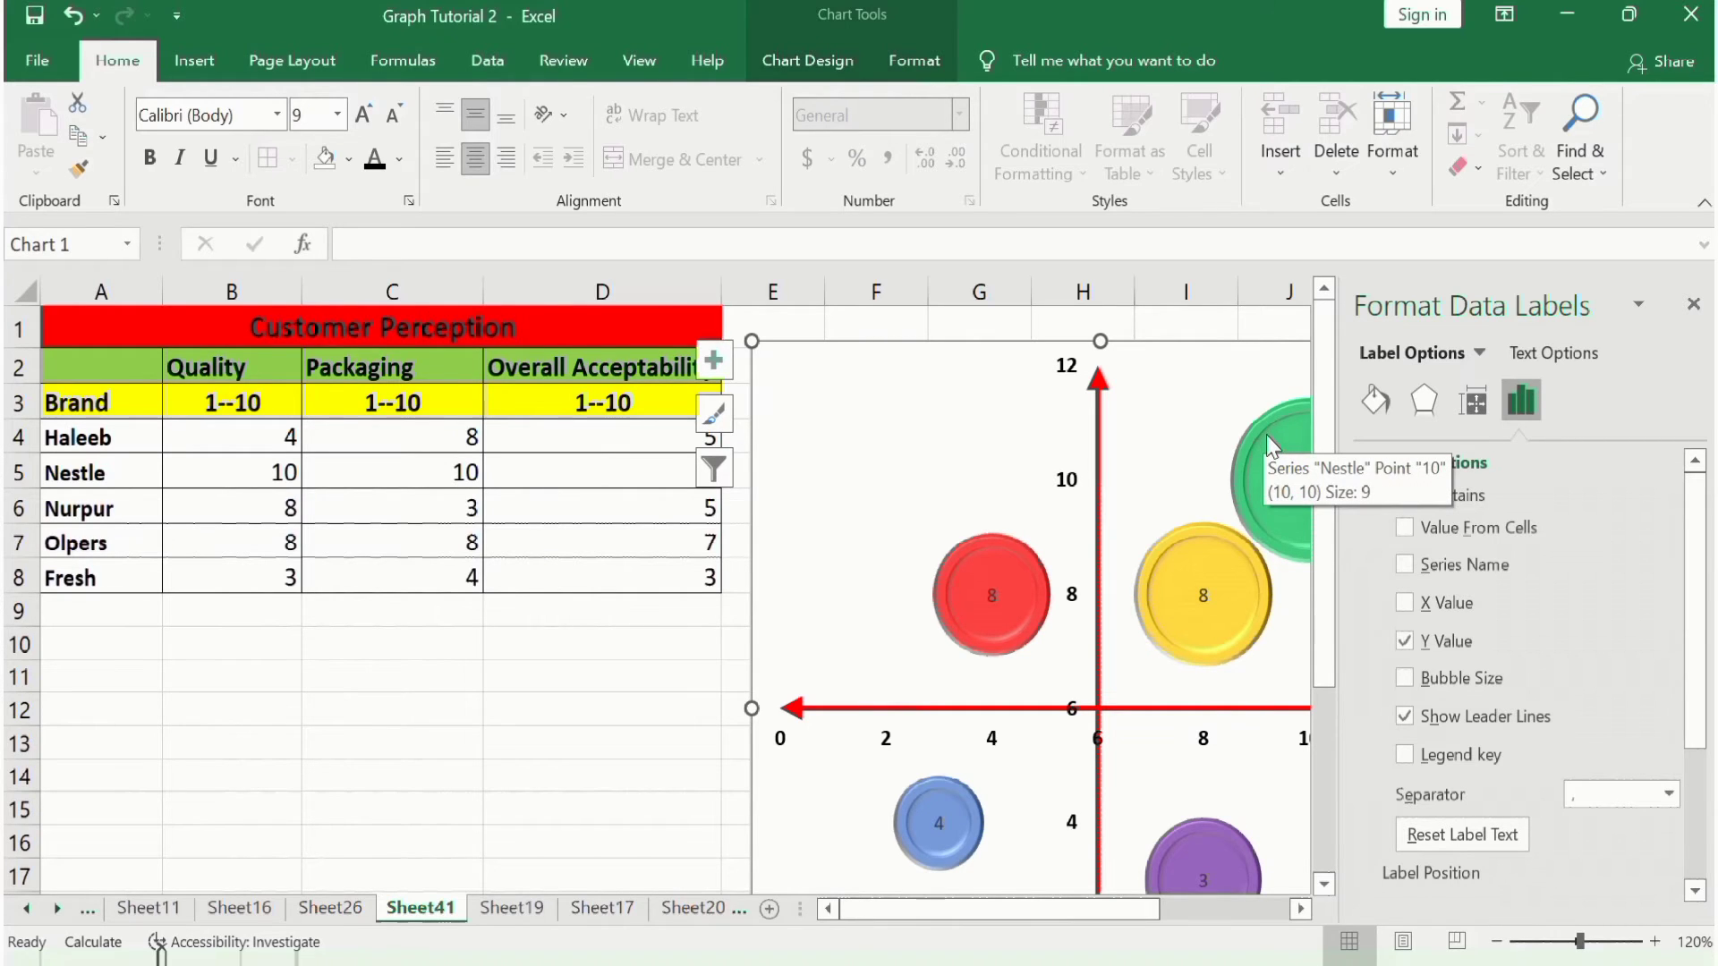
{"action": "left_click", "coordinate": [1404, 528]}
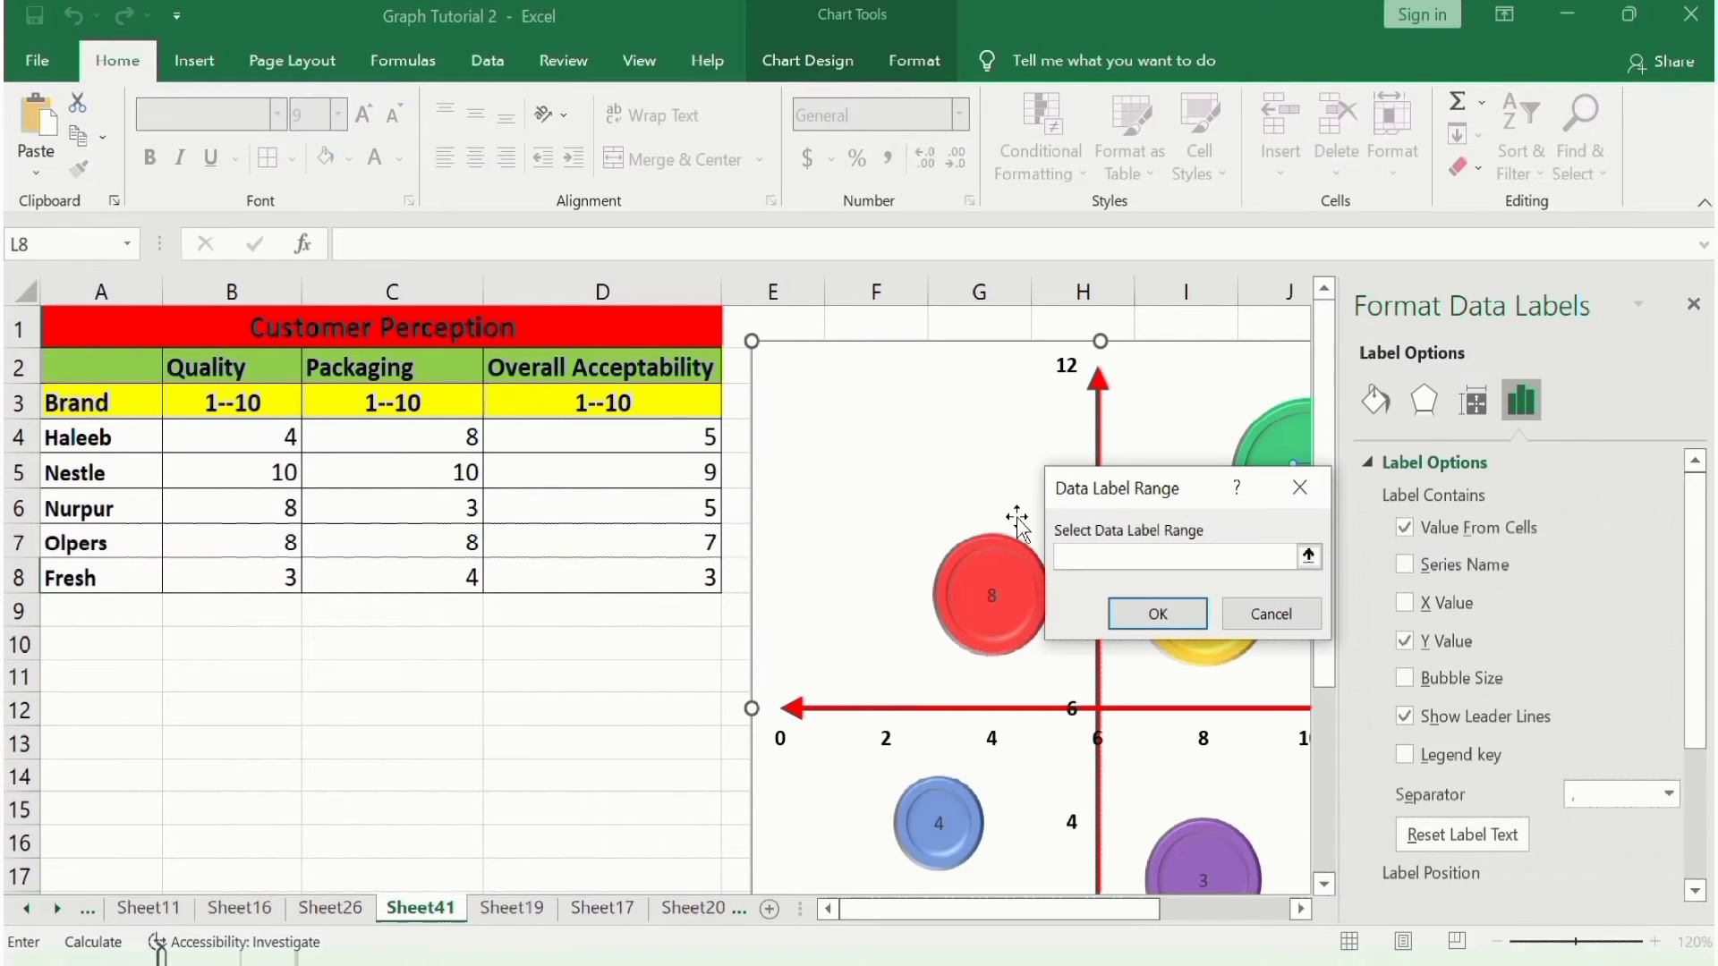
{"action": "left_click", "coordinate": [94, 474]}
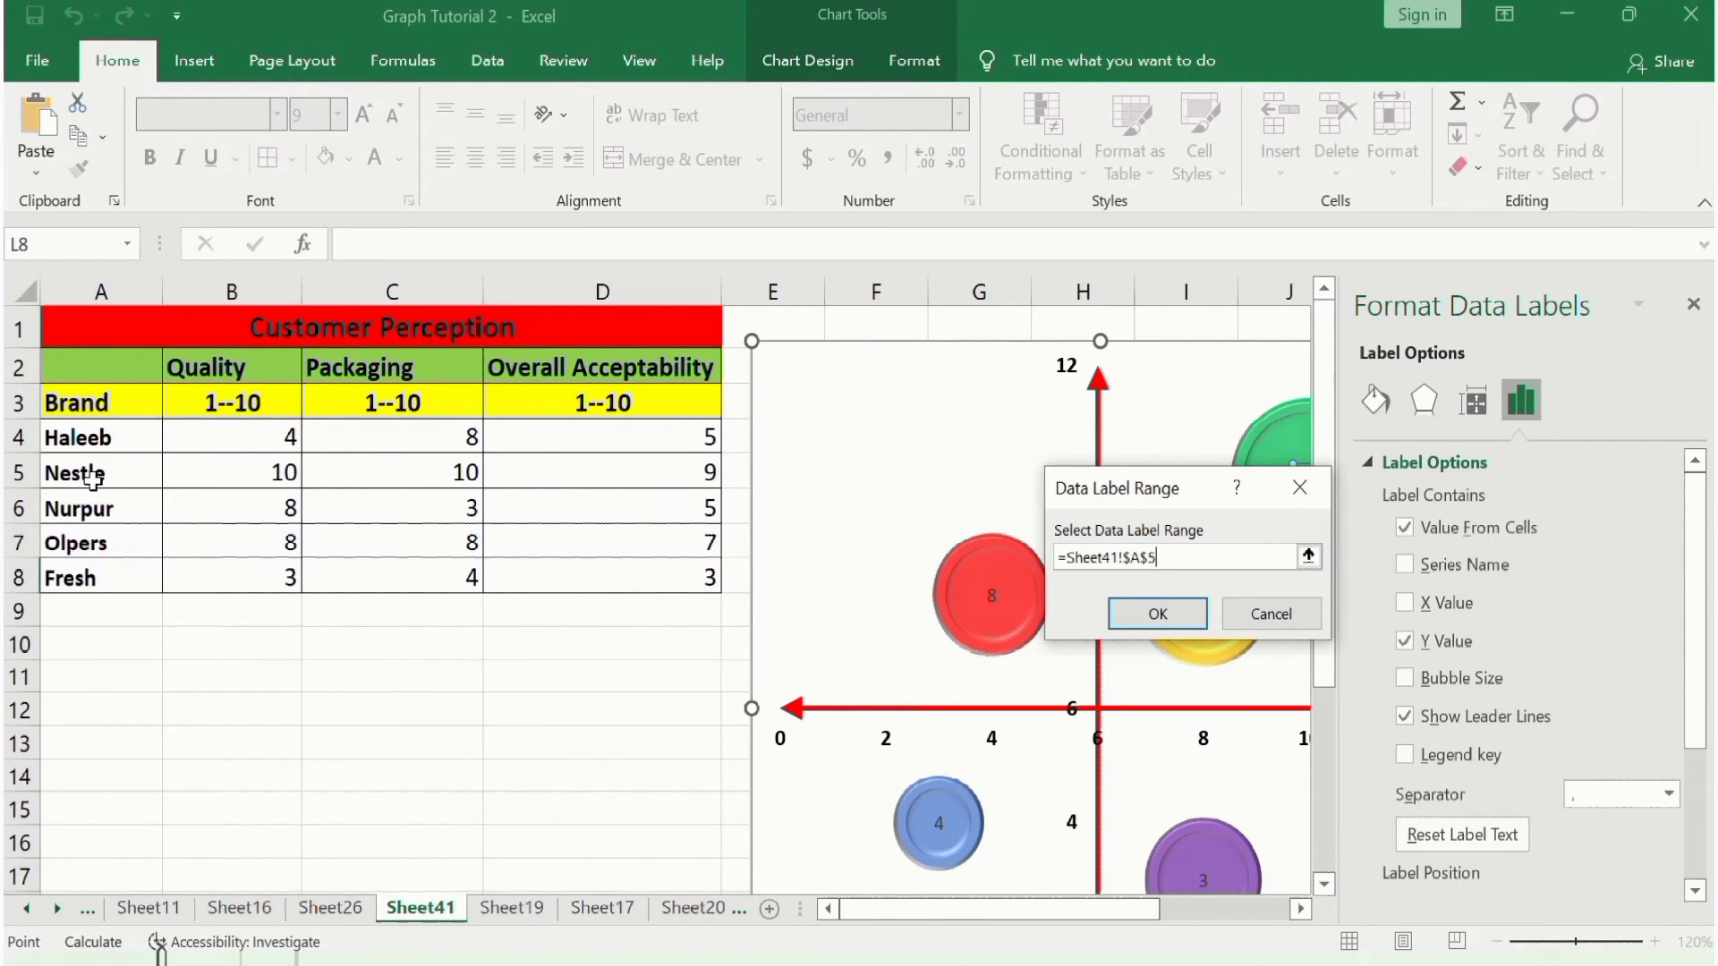
{"action": "left_click", "coordinate": [1176, 615]}
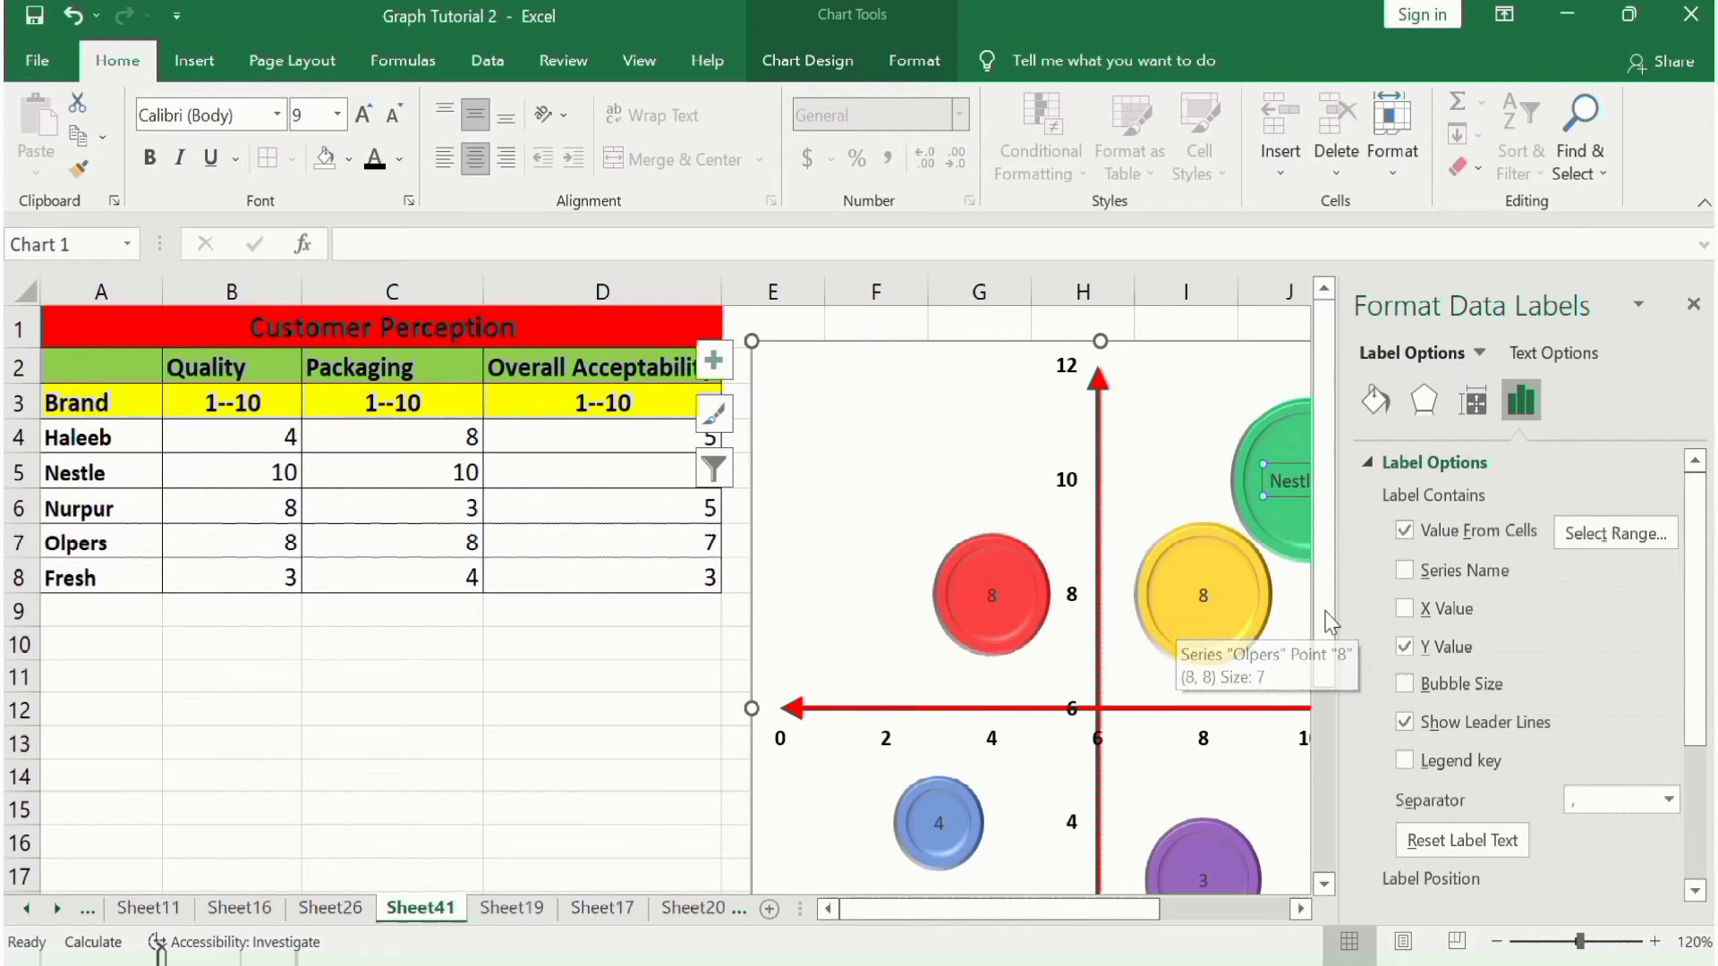
{"action": "left_click", "coordinate": [1405, 650]}
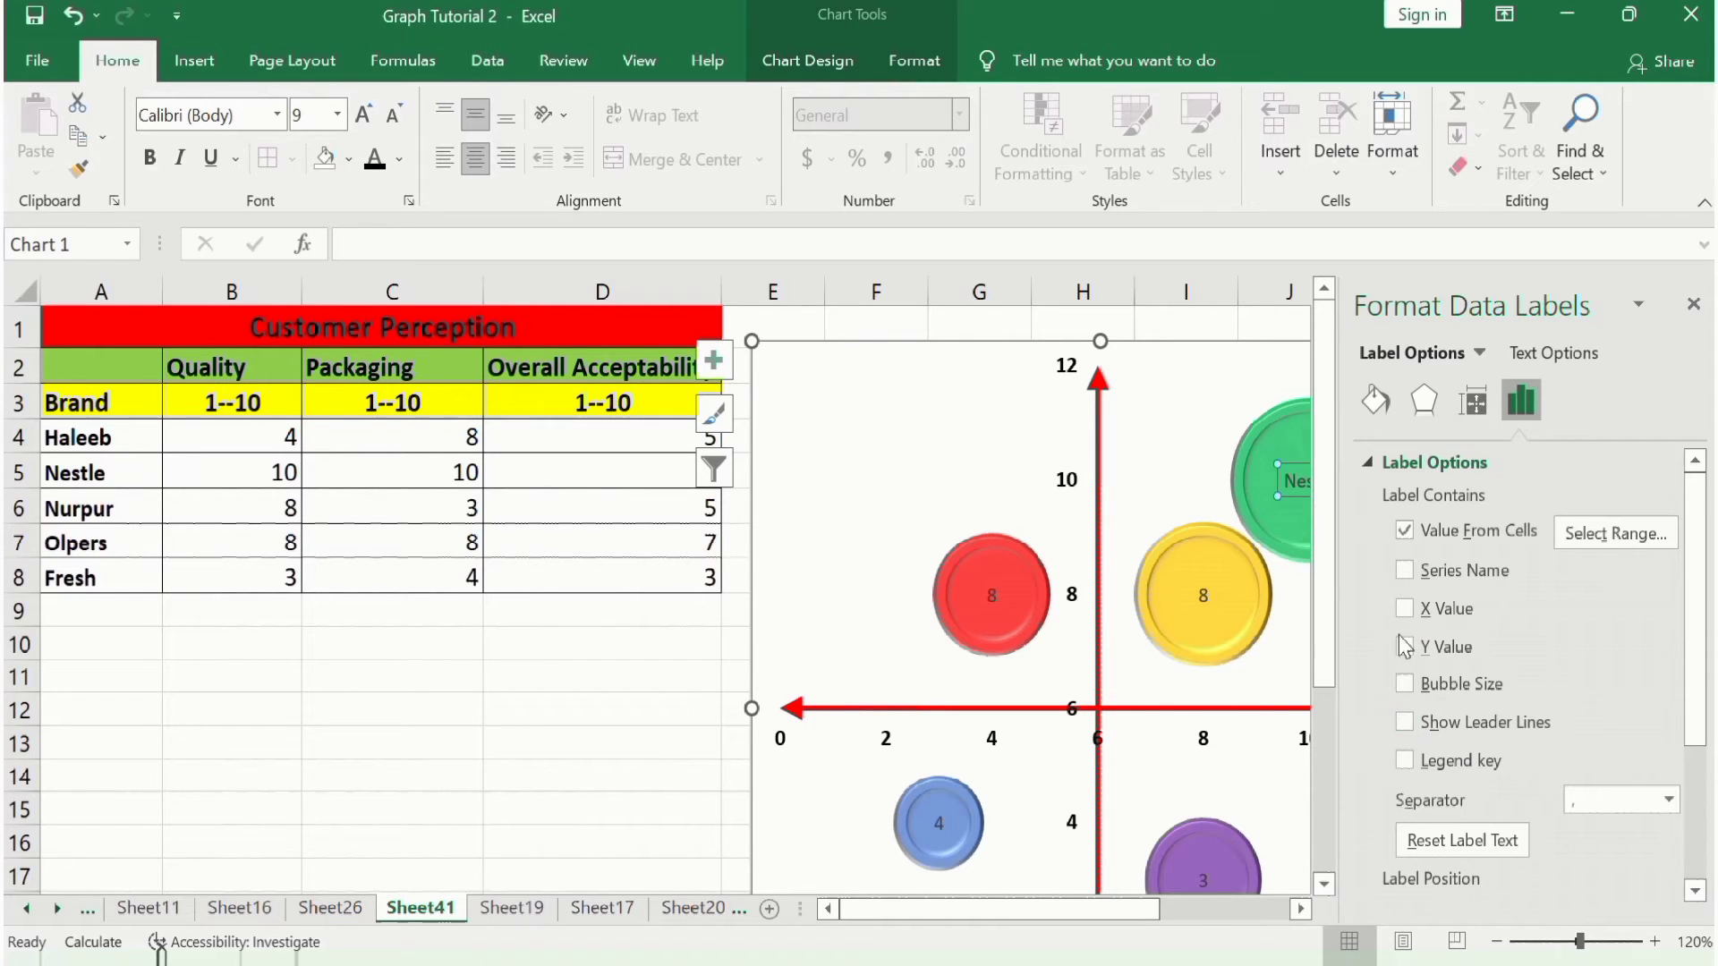
Make the yellow Olpers bubble's data label show the brand name from cell A7, without the Y value or leader lines
{"action": "mouse_move", "coordinate": [1232, 571]}
{"action": "left_click", "coordinate": [1232, 575]}
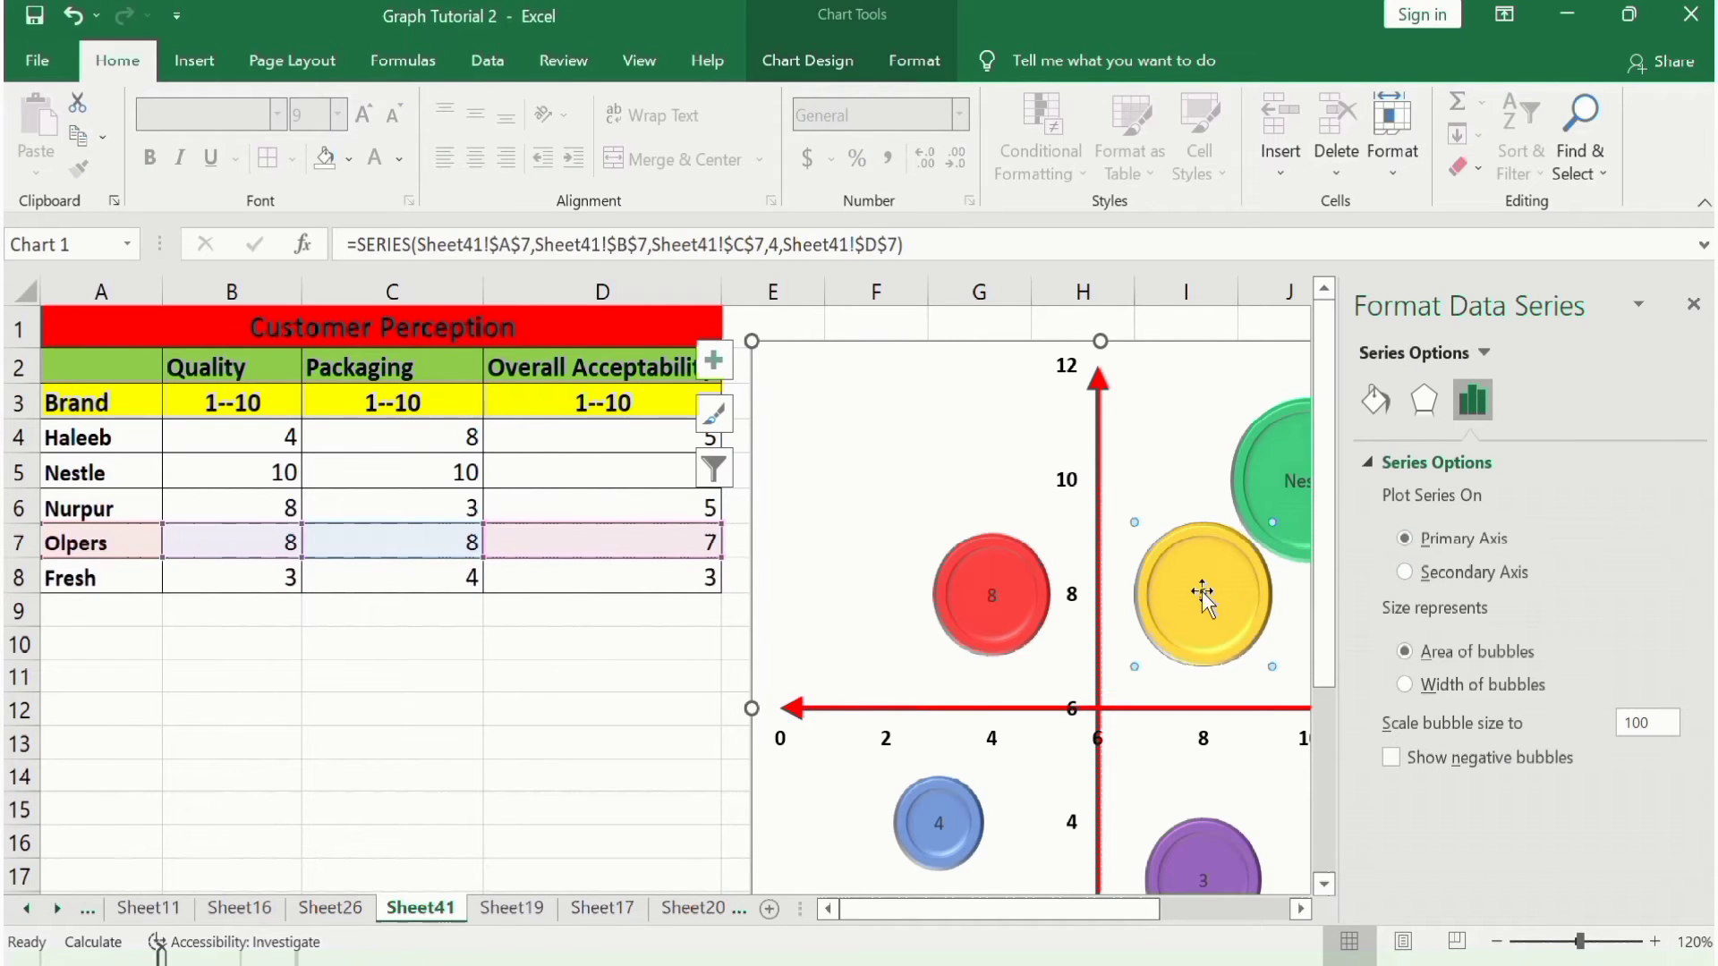
{"action": "left_click", "coordinate": [1201, 595]}
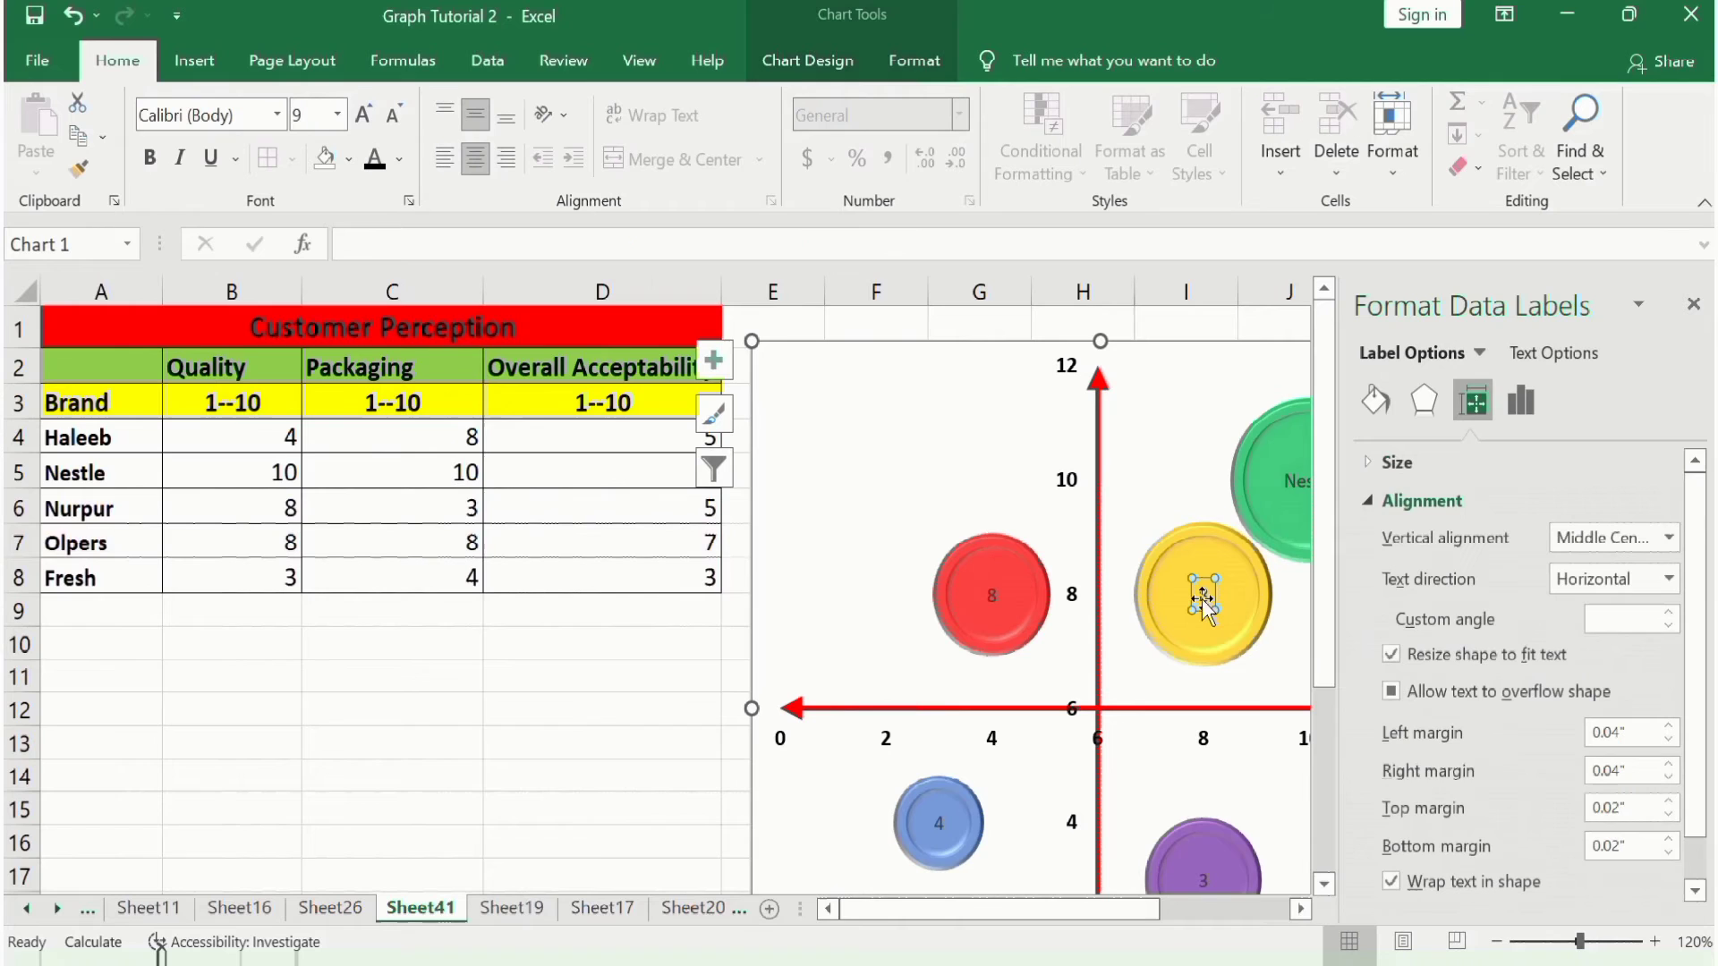
{"action": "right_click", "coordinate": [1205, 604]}
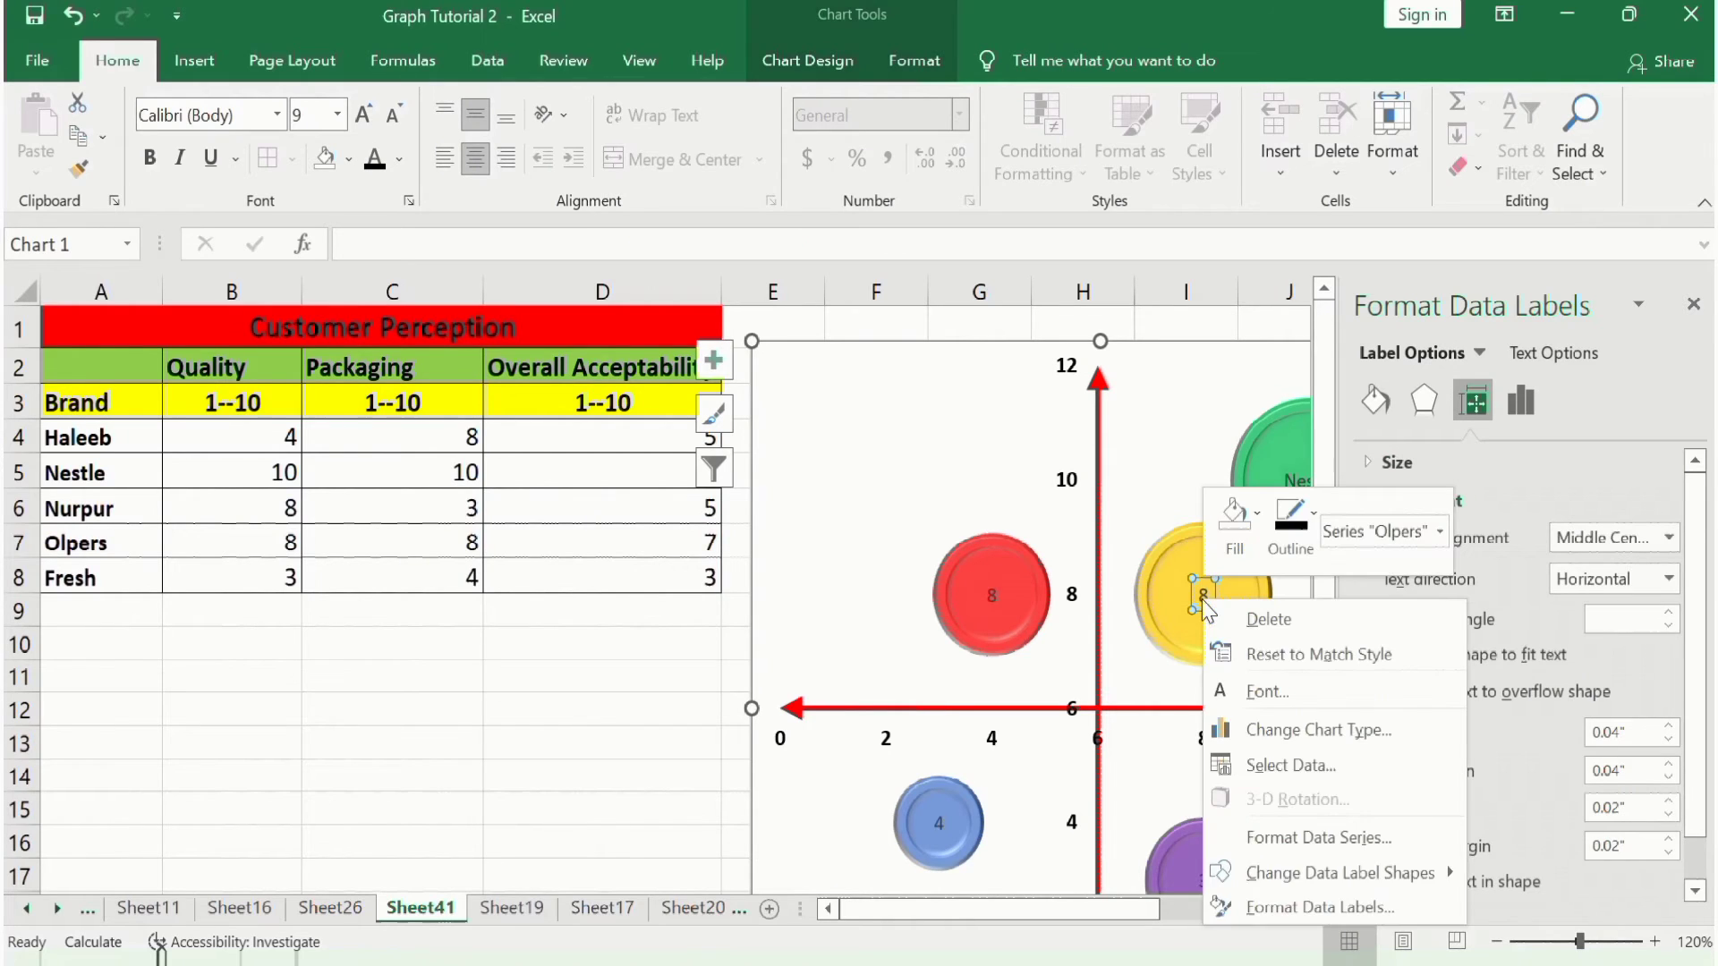
{"action": "left_click", "coordinate": [1317, 910]}
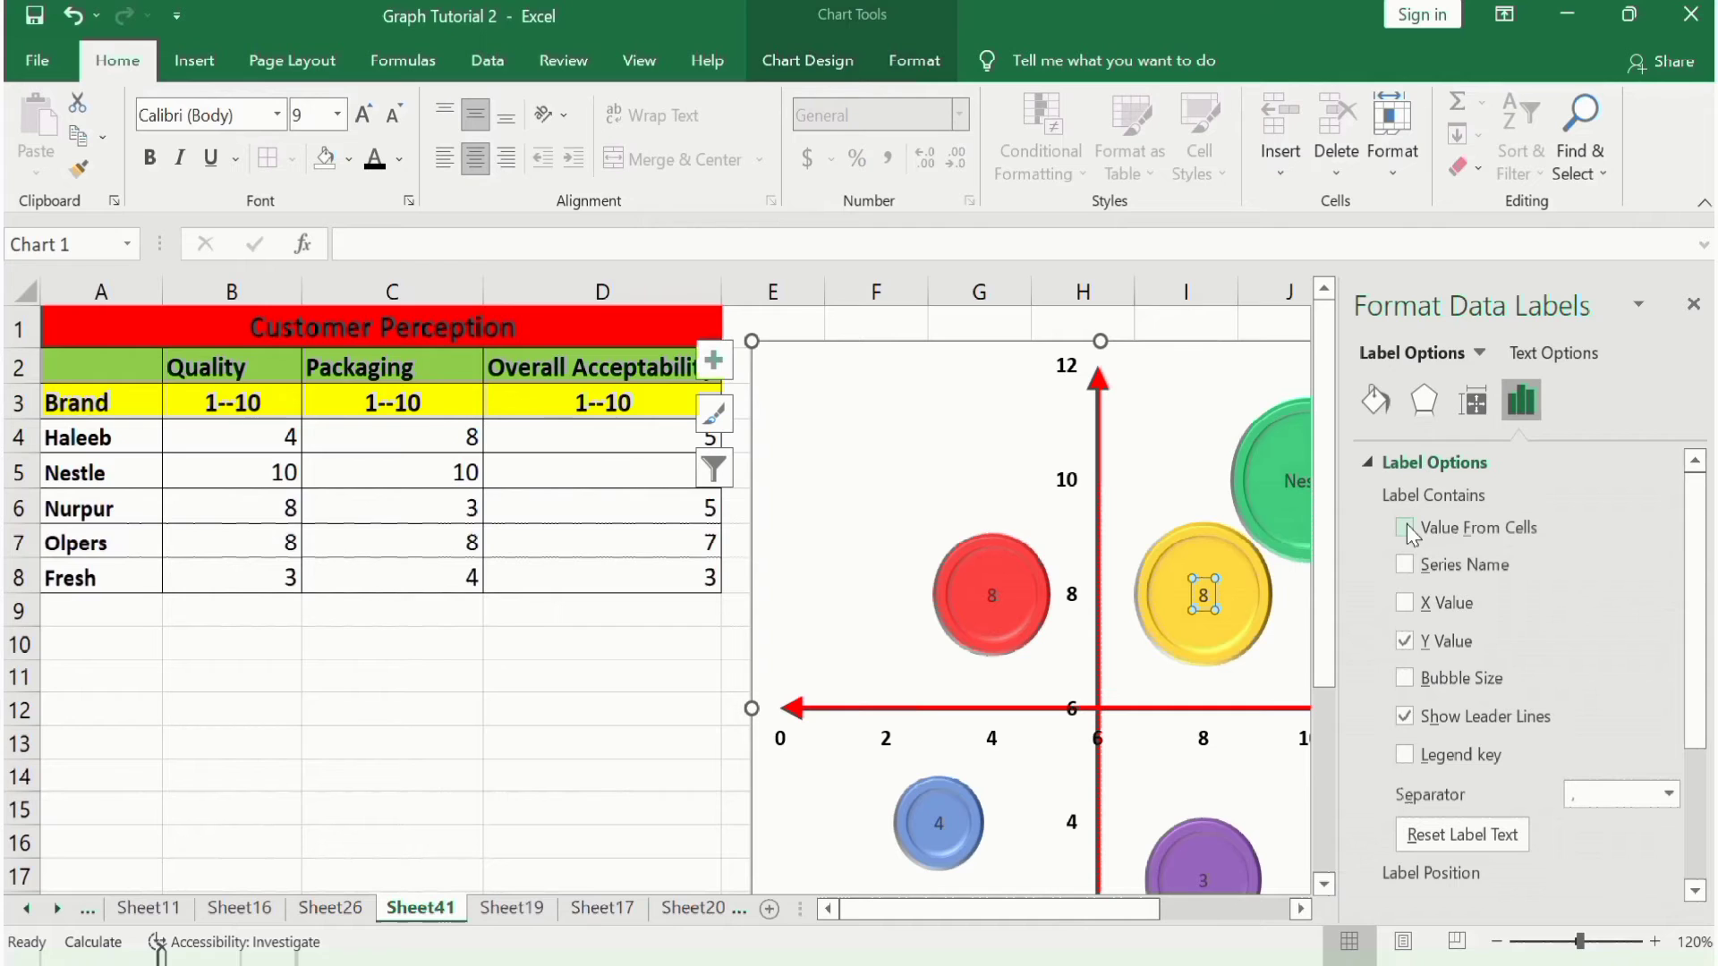
{"action": "mouse_move", "coordinate": [1253, 590]}
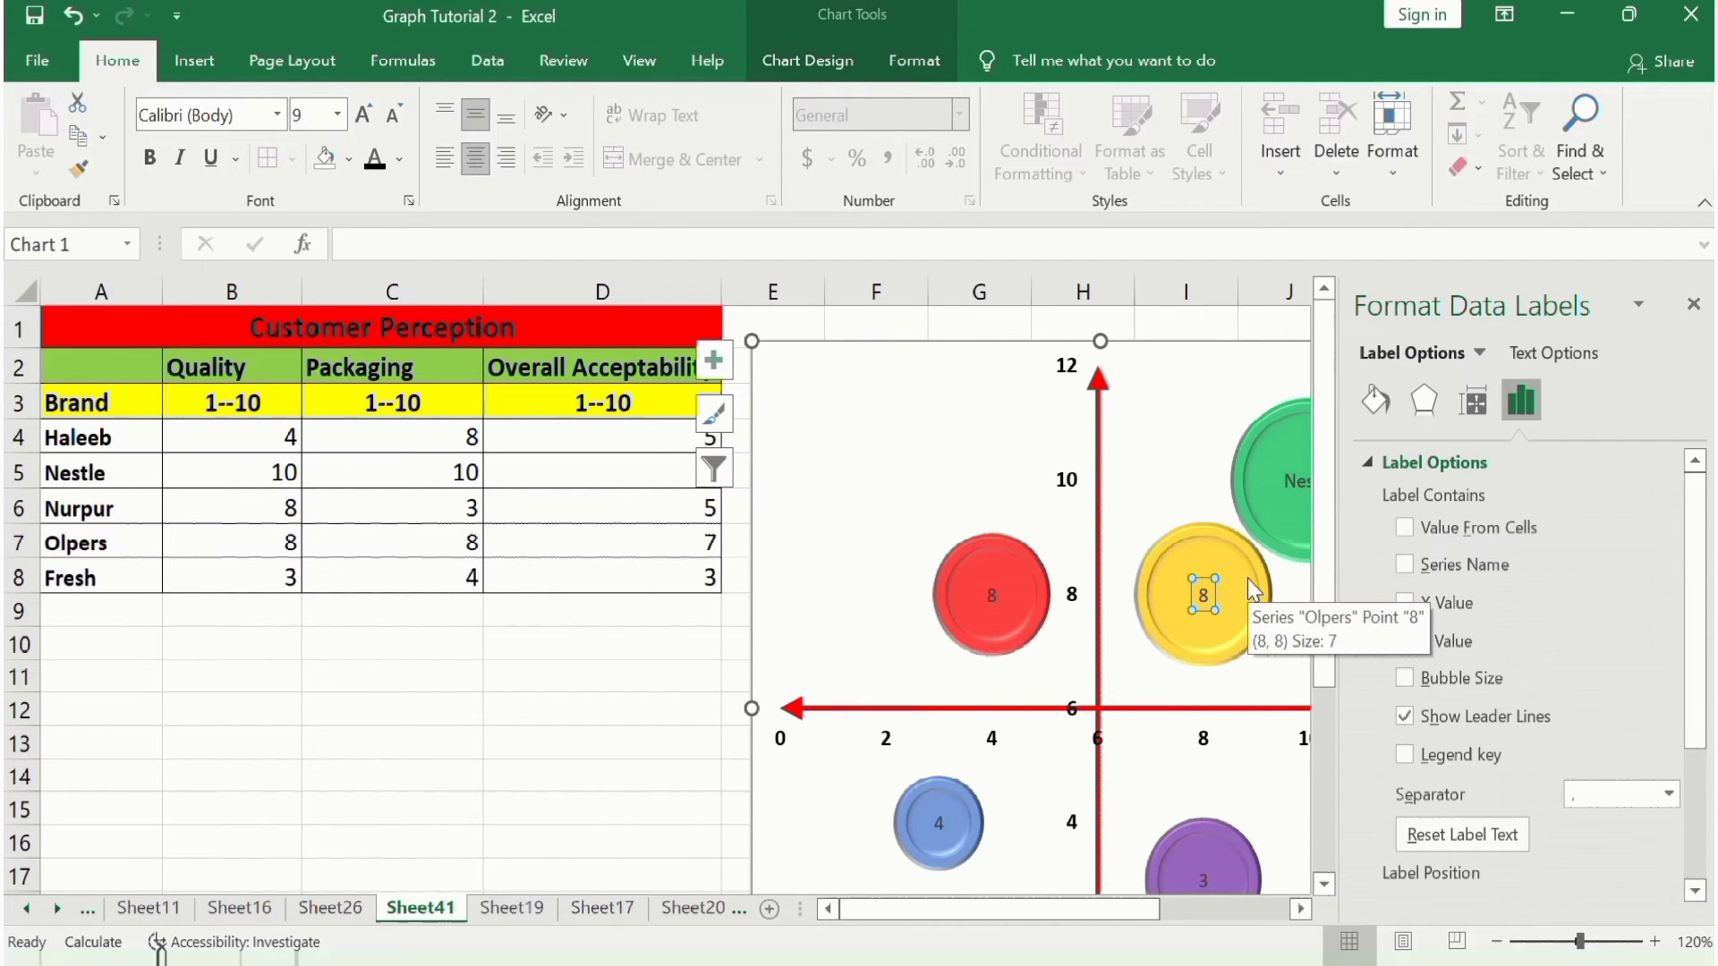
{"action": "left_click", "coordinate": [1404, 528]}
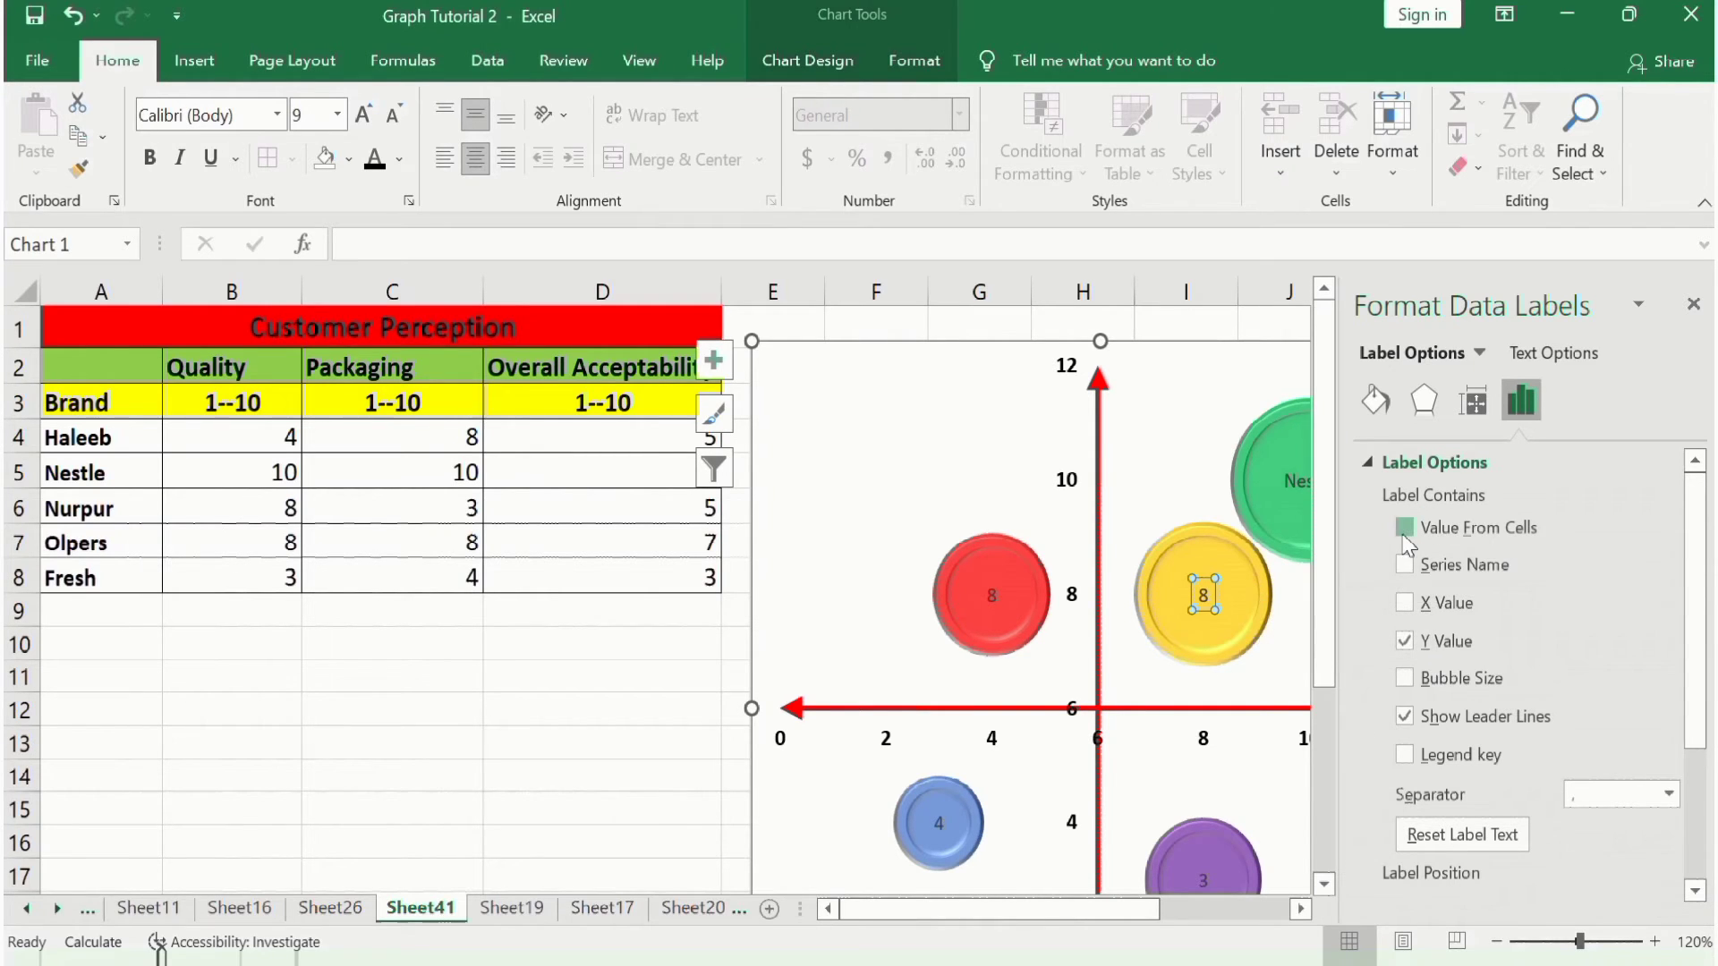
{"action": "left_click", "coordinate": [87, 549]}
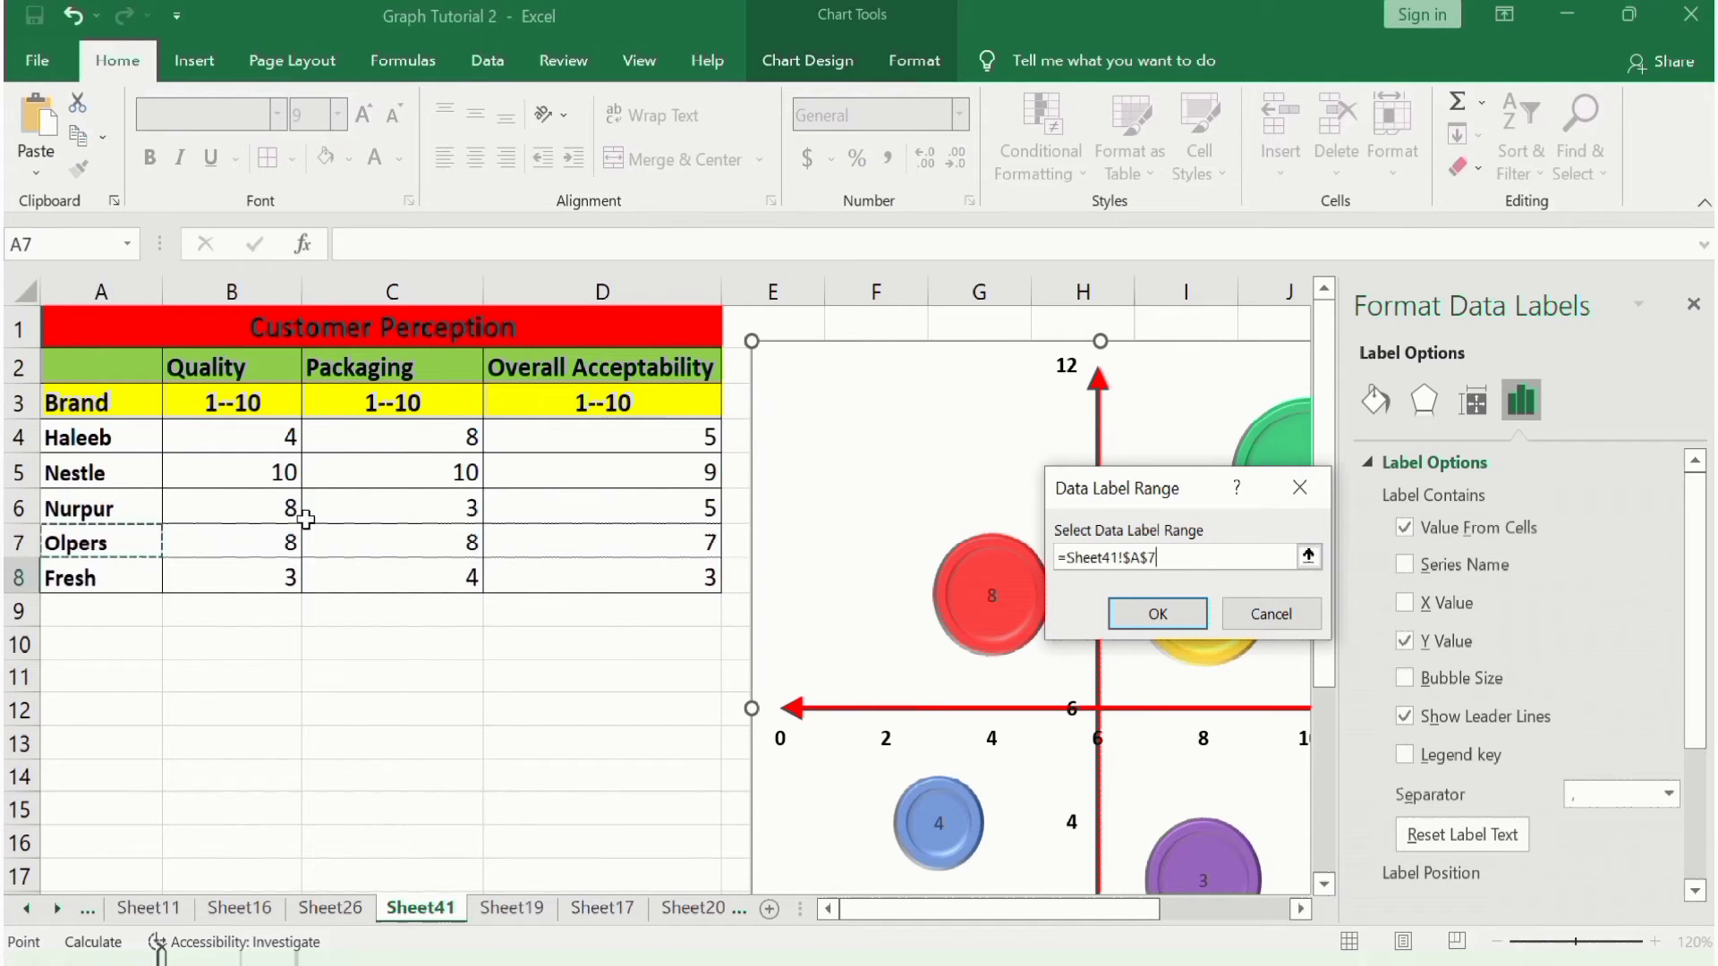
{"action": "left_click", "coordinate": [1154, 614]}
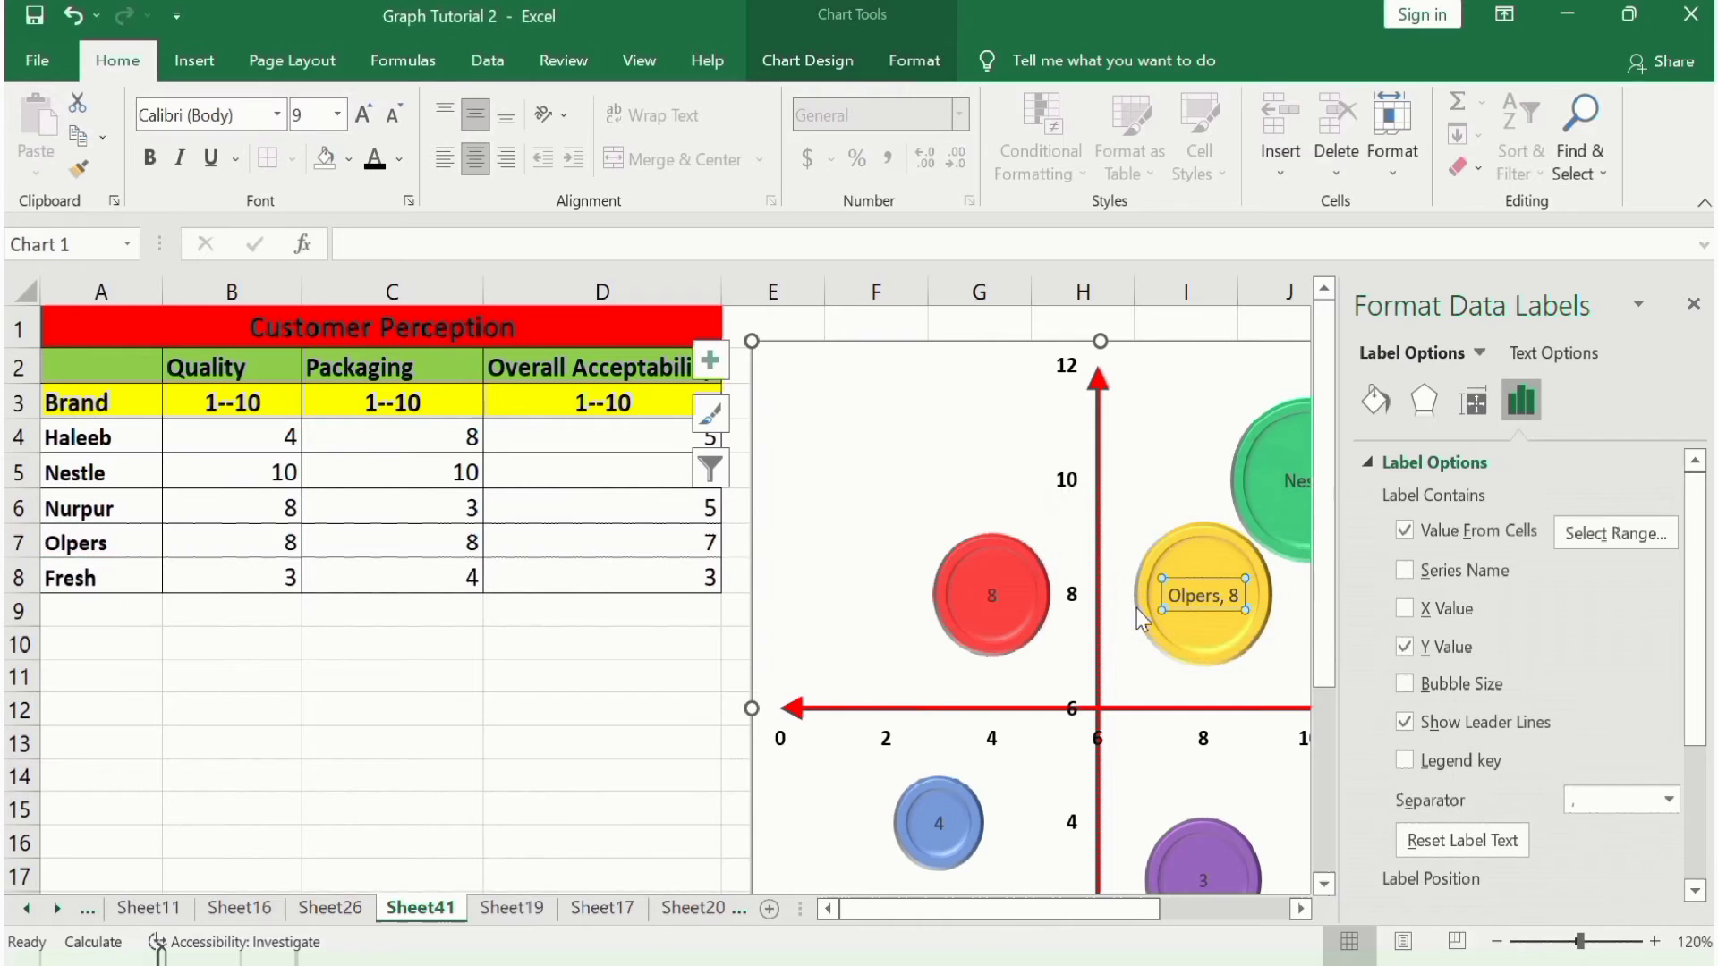
{"action": "left_click", "coordinate": [1405, 647]}
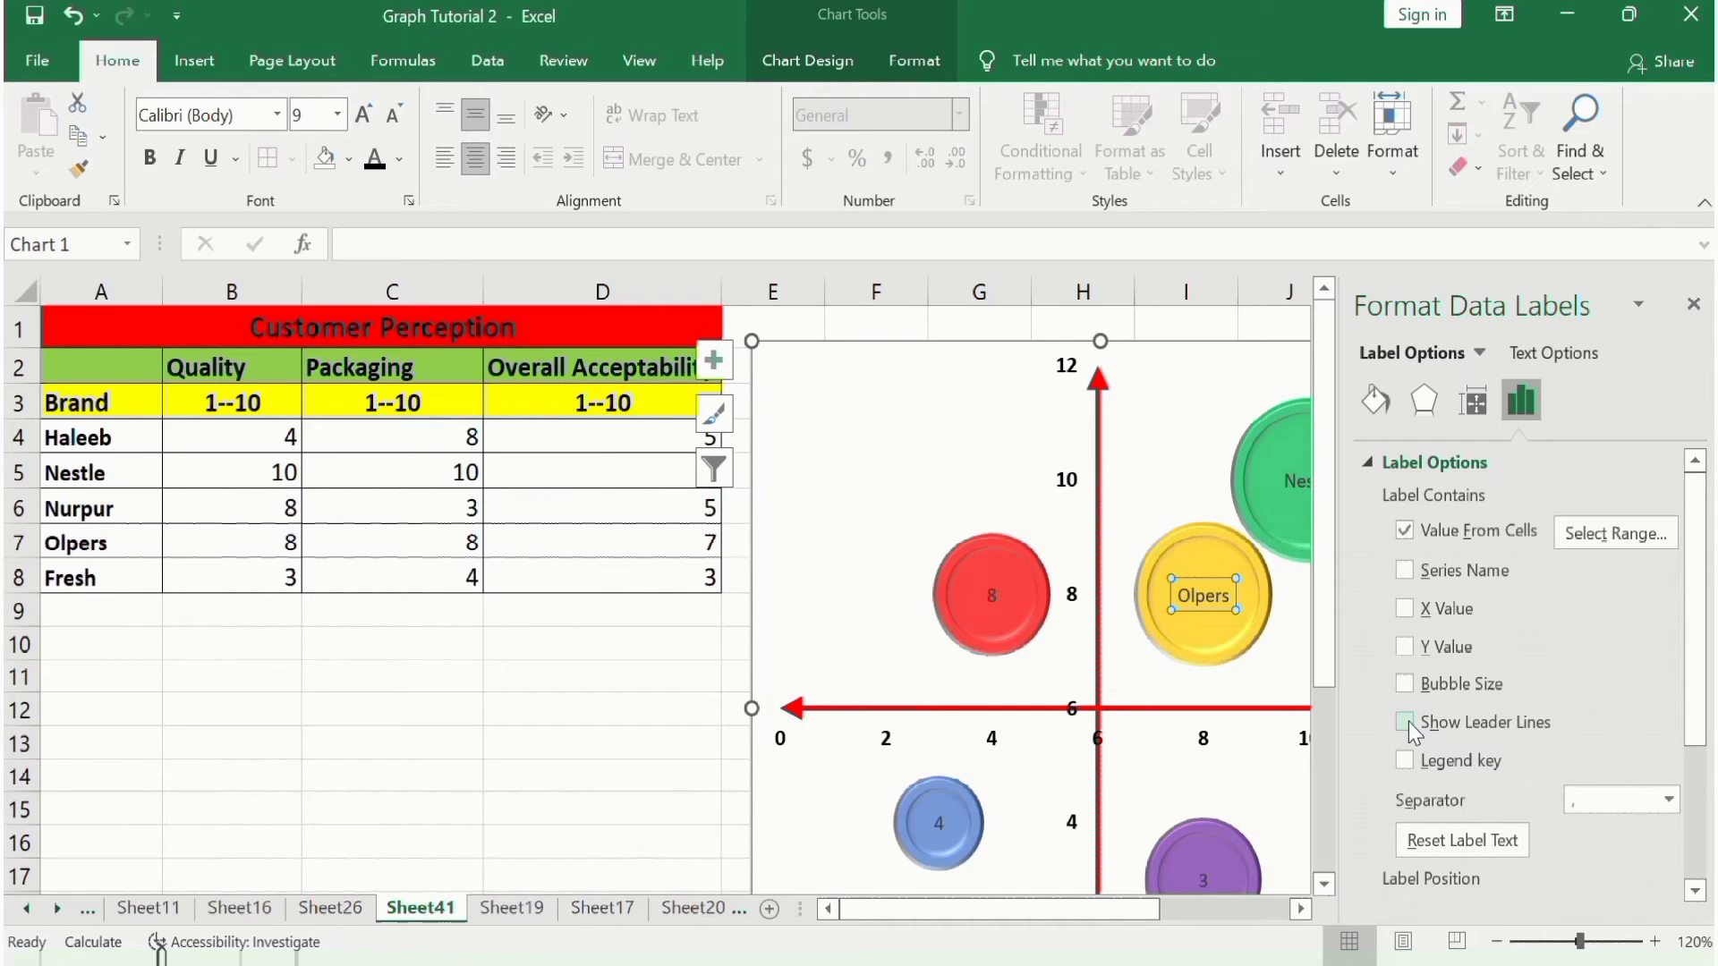
Make the red bubble's data label show Haleeb from cell A4, without the Y value or leader lines
{"action": "left_click", "coordinate": [991, 595]}
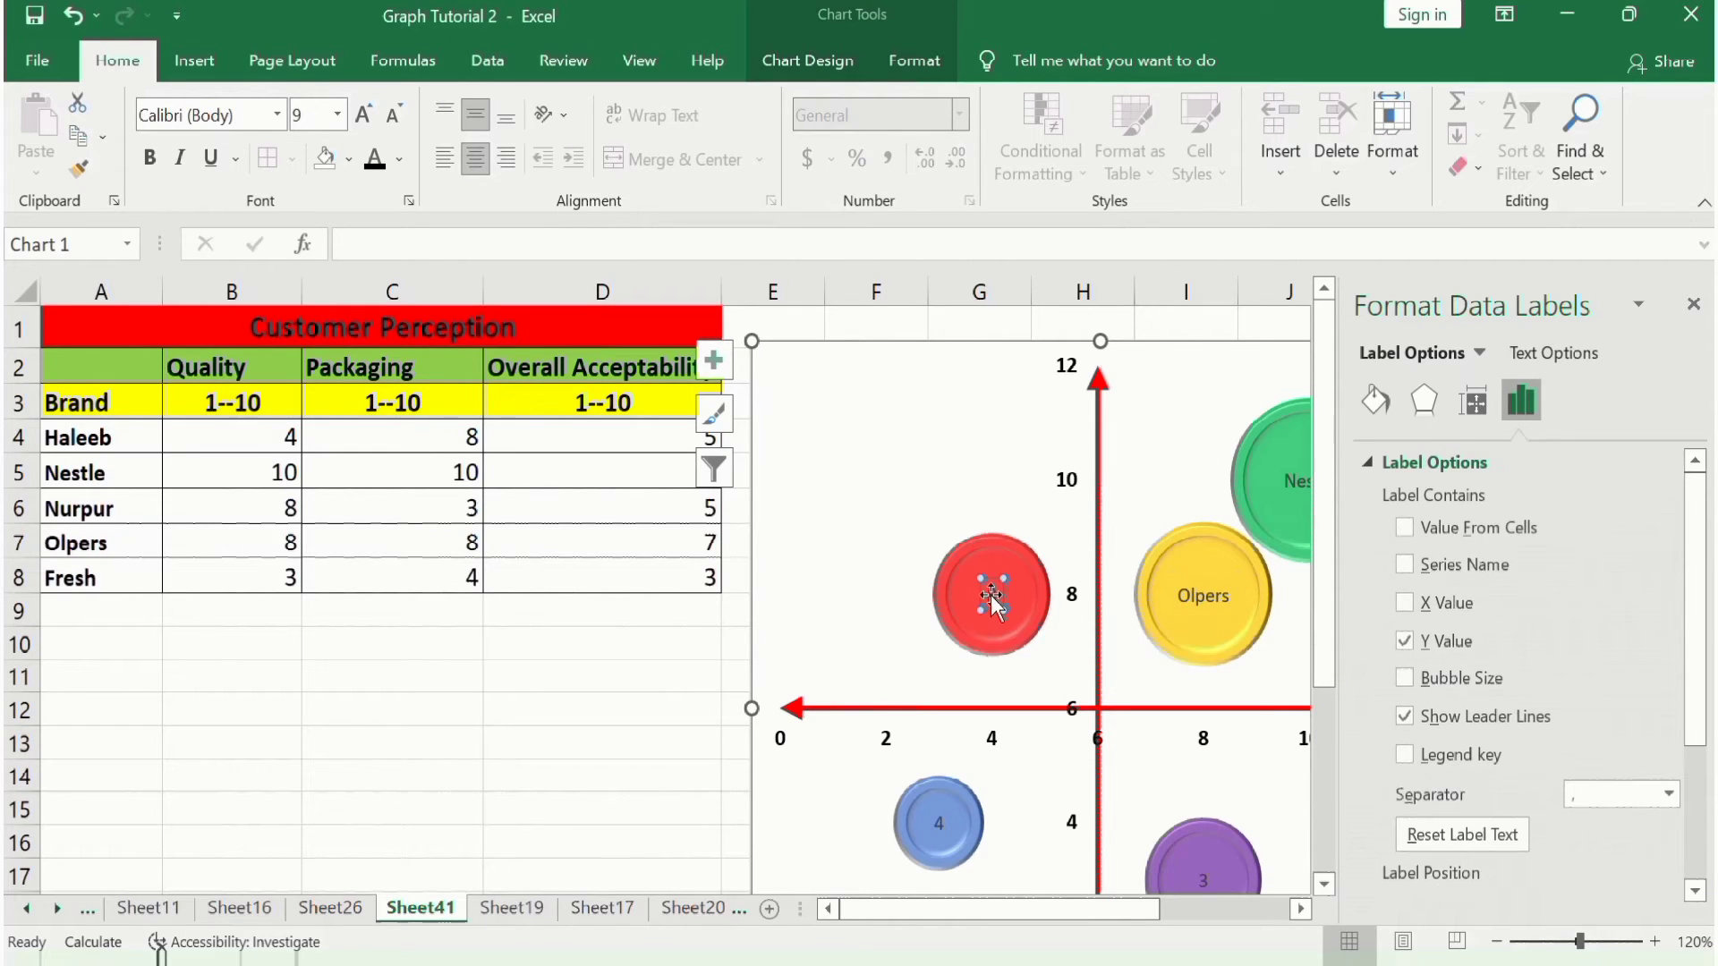
{"action": "left_click", "coordinate": [1404, 528]}
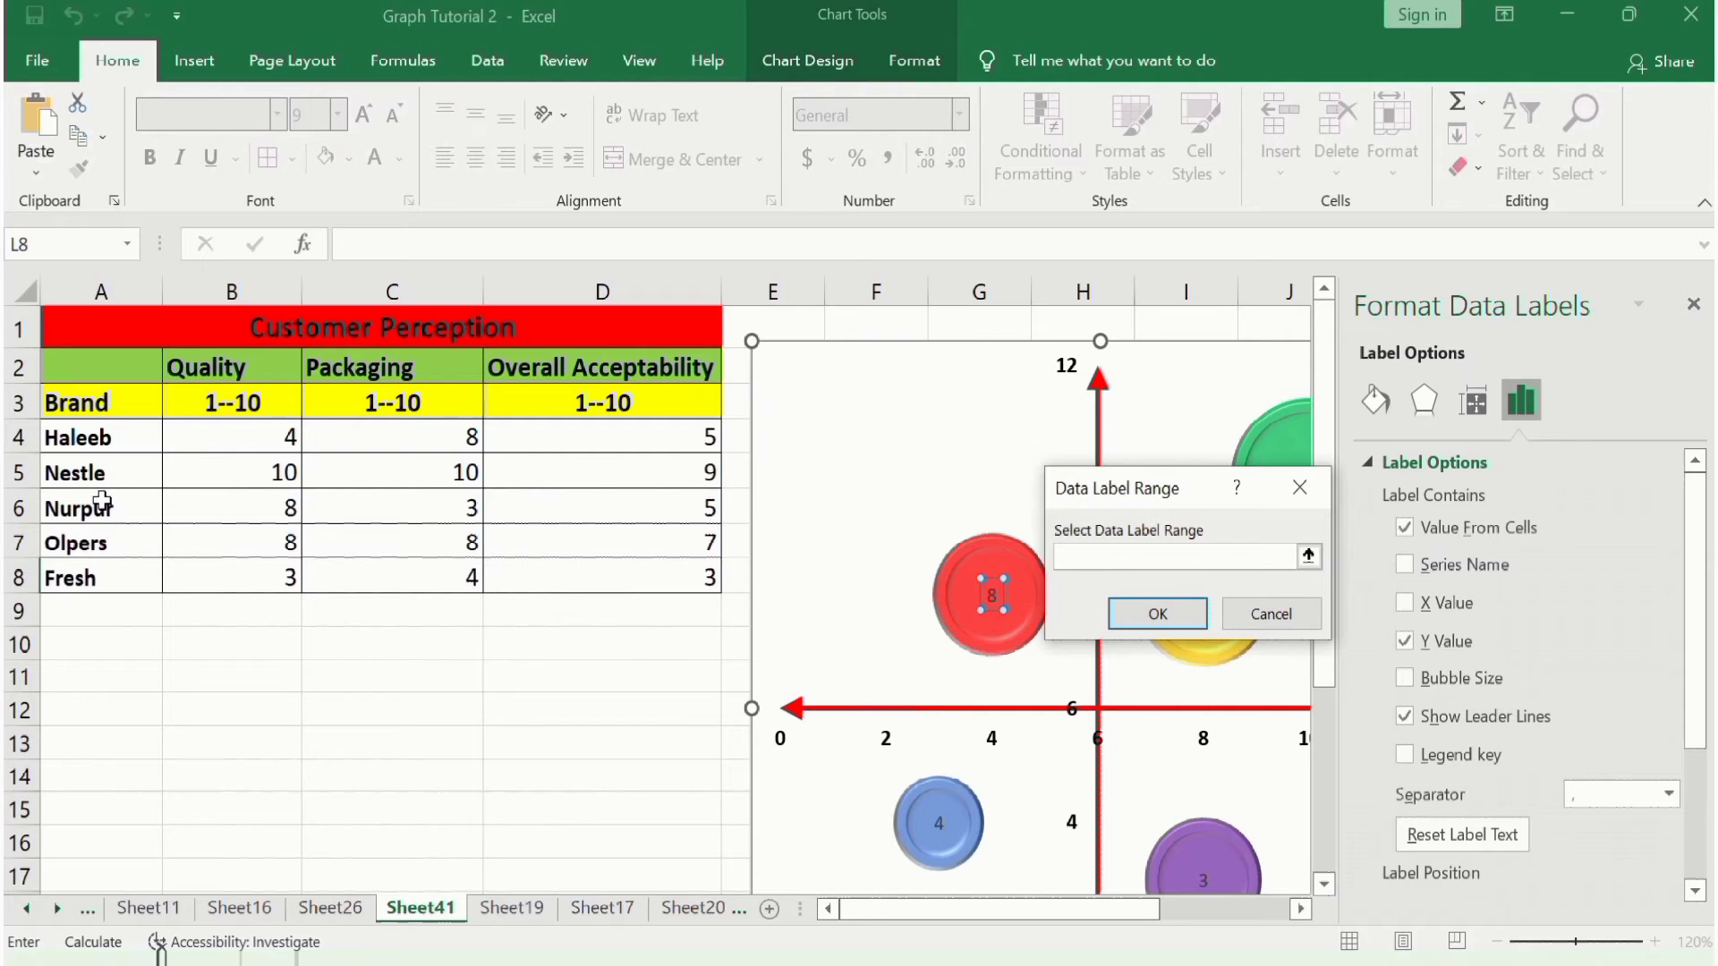
{"action": "left_click", "coordinate": [78, 440]}
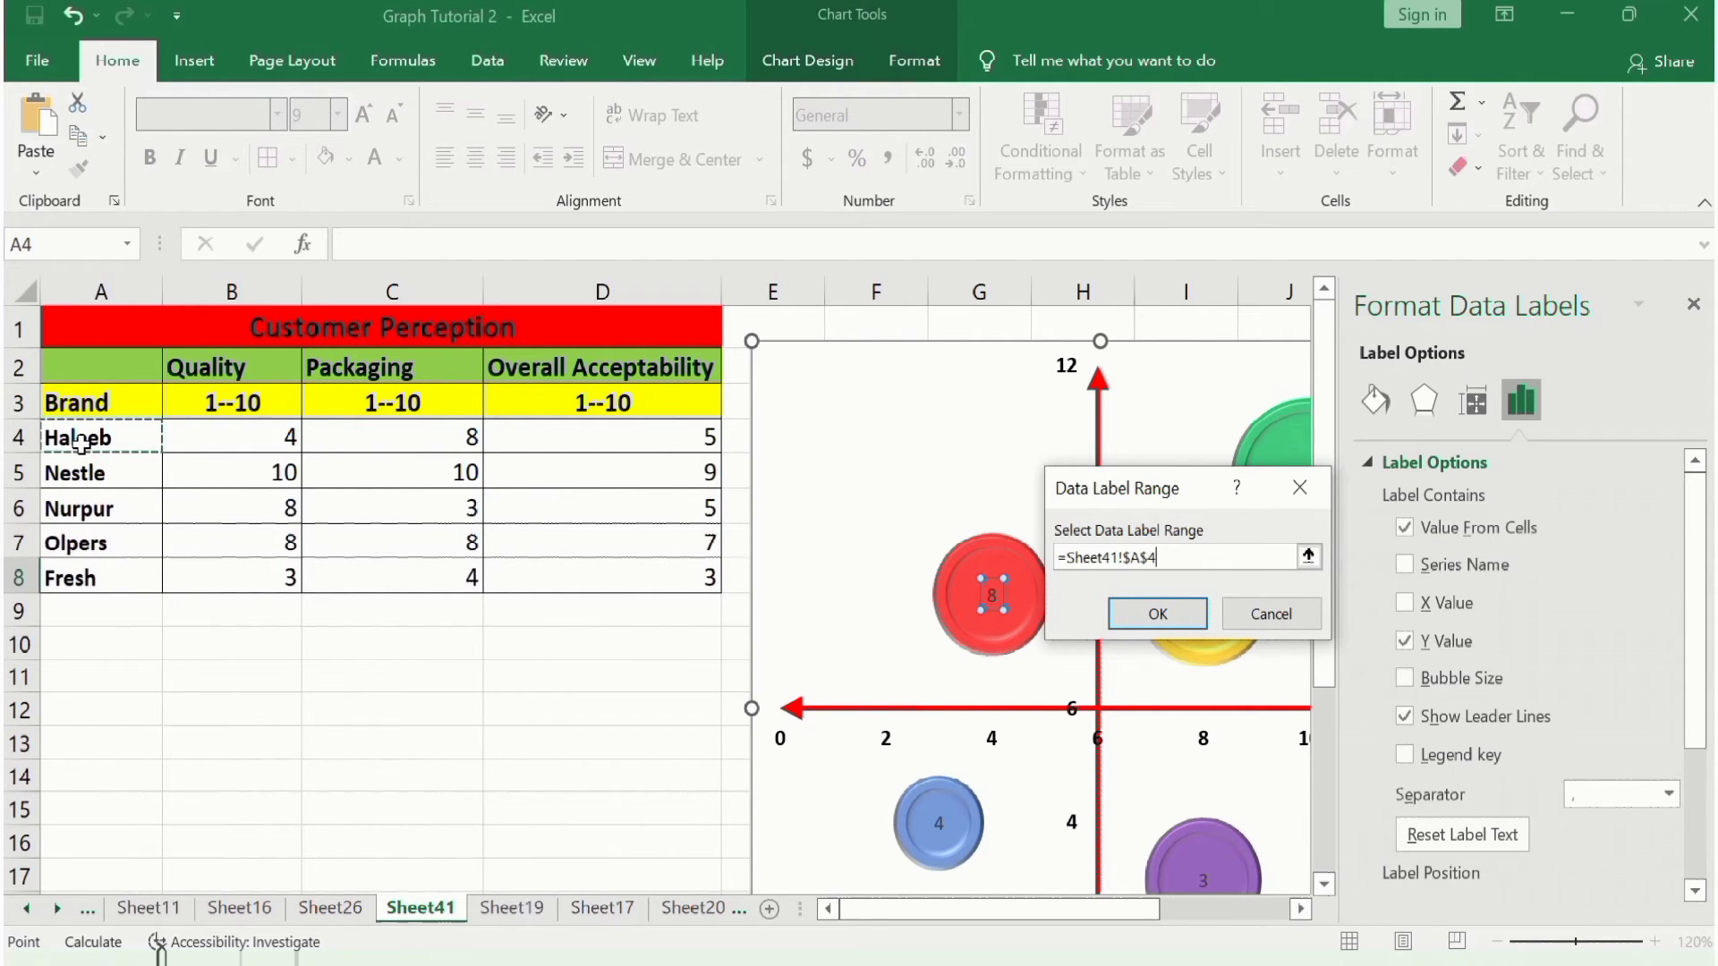
{"action": "left_click", "coordinate": [1158, 614]}
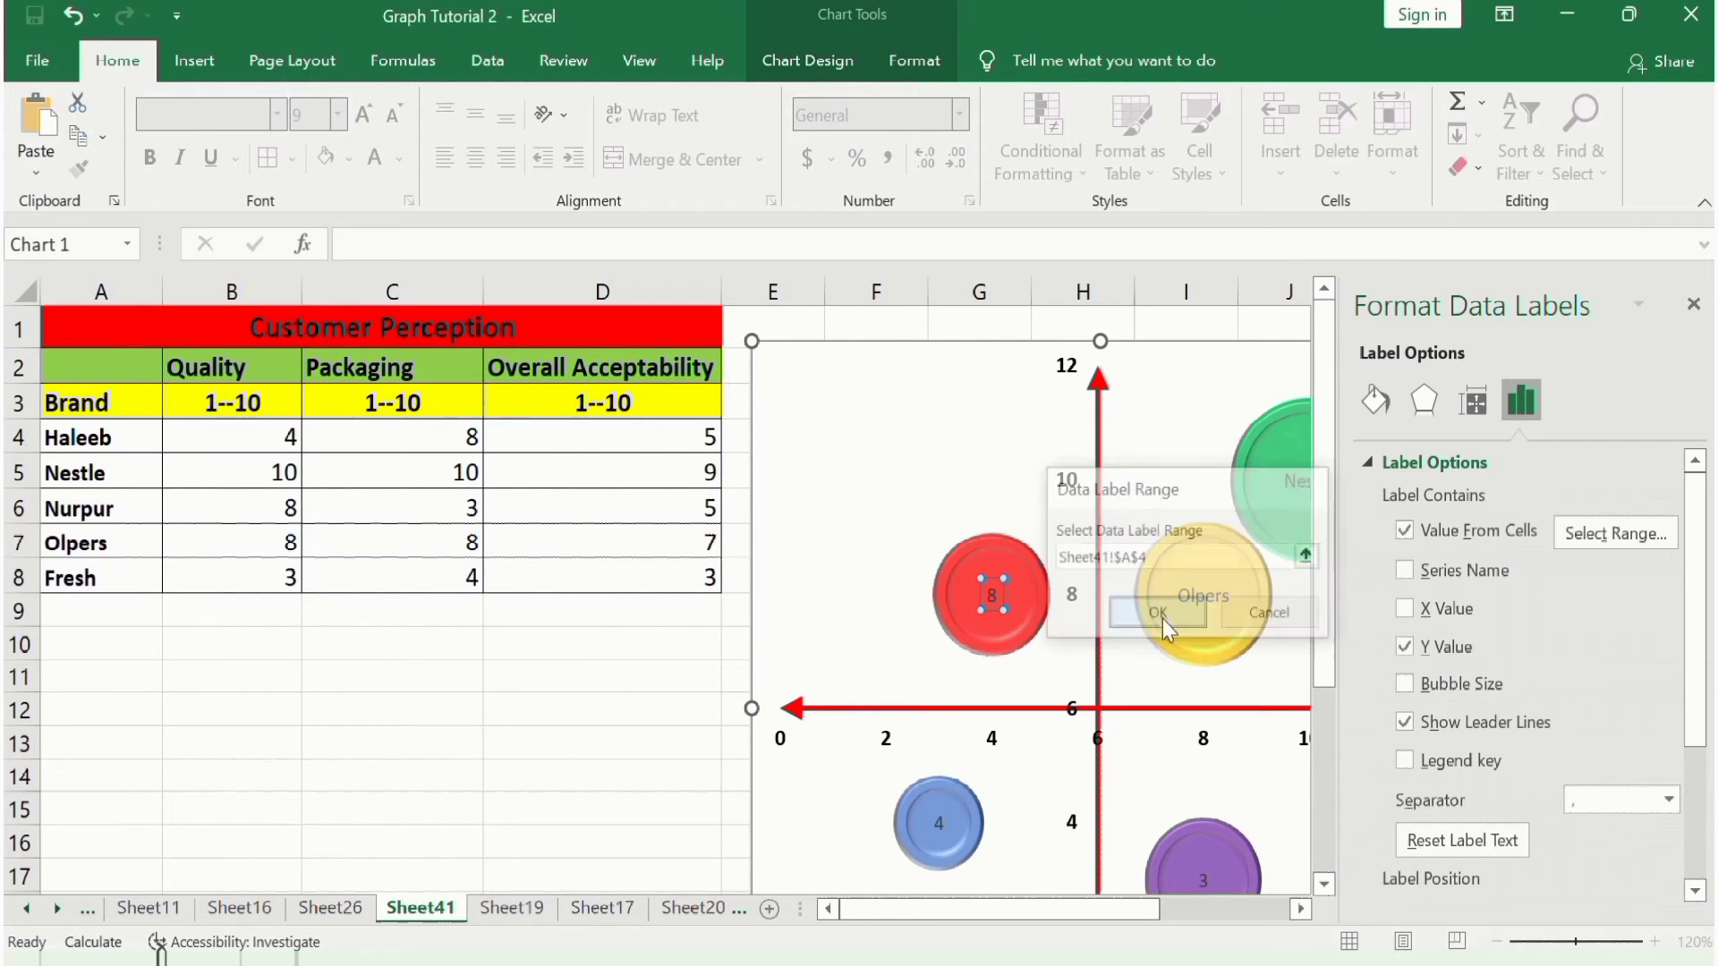
{"action": "left_click", "coordinate": [1403, 648]}
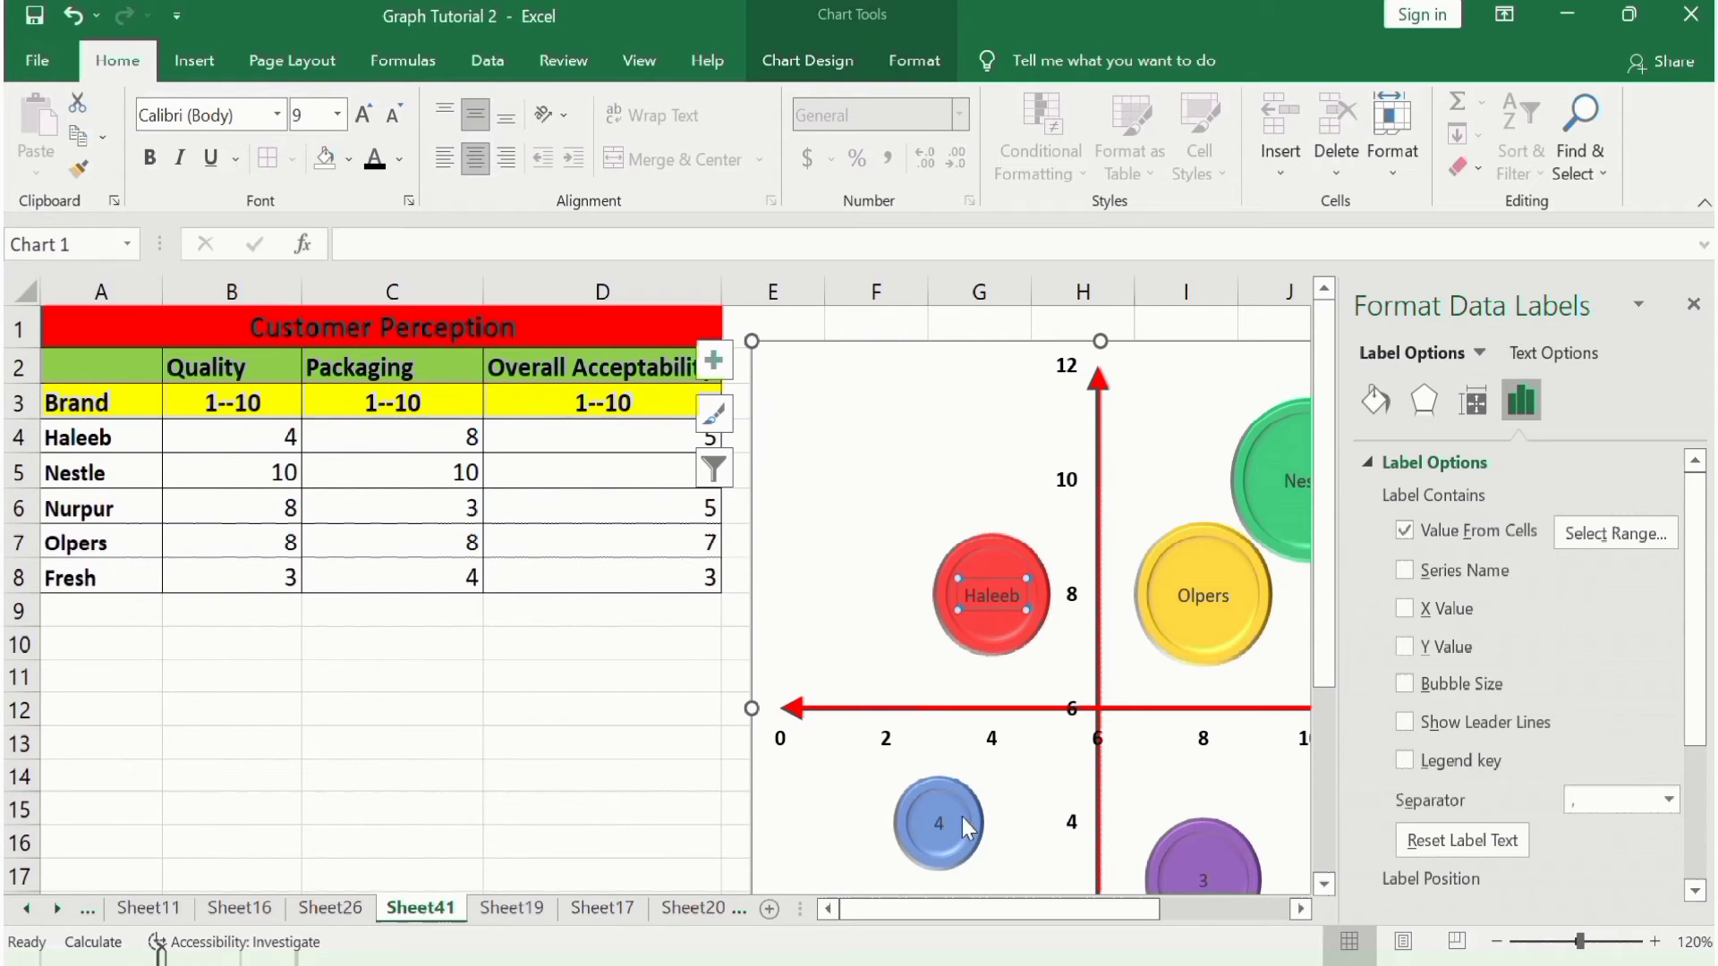
Make the blue bubble's data label show Fresh from cell A8, without the Y value or leader lines
{"action": "left_click", "coordinate": [939, 823]}
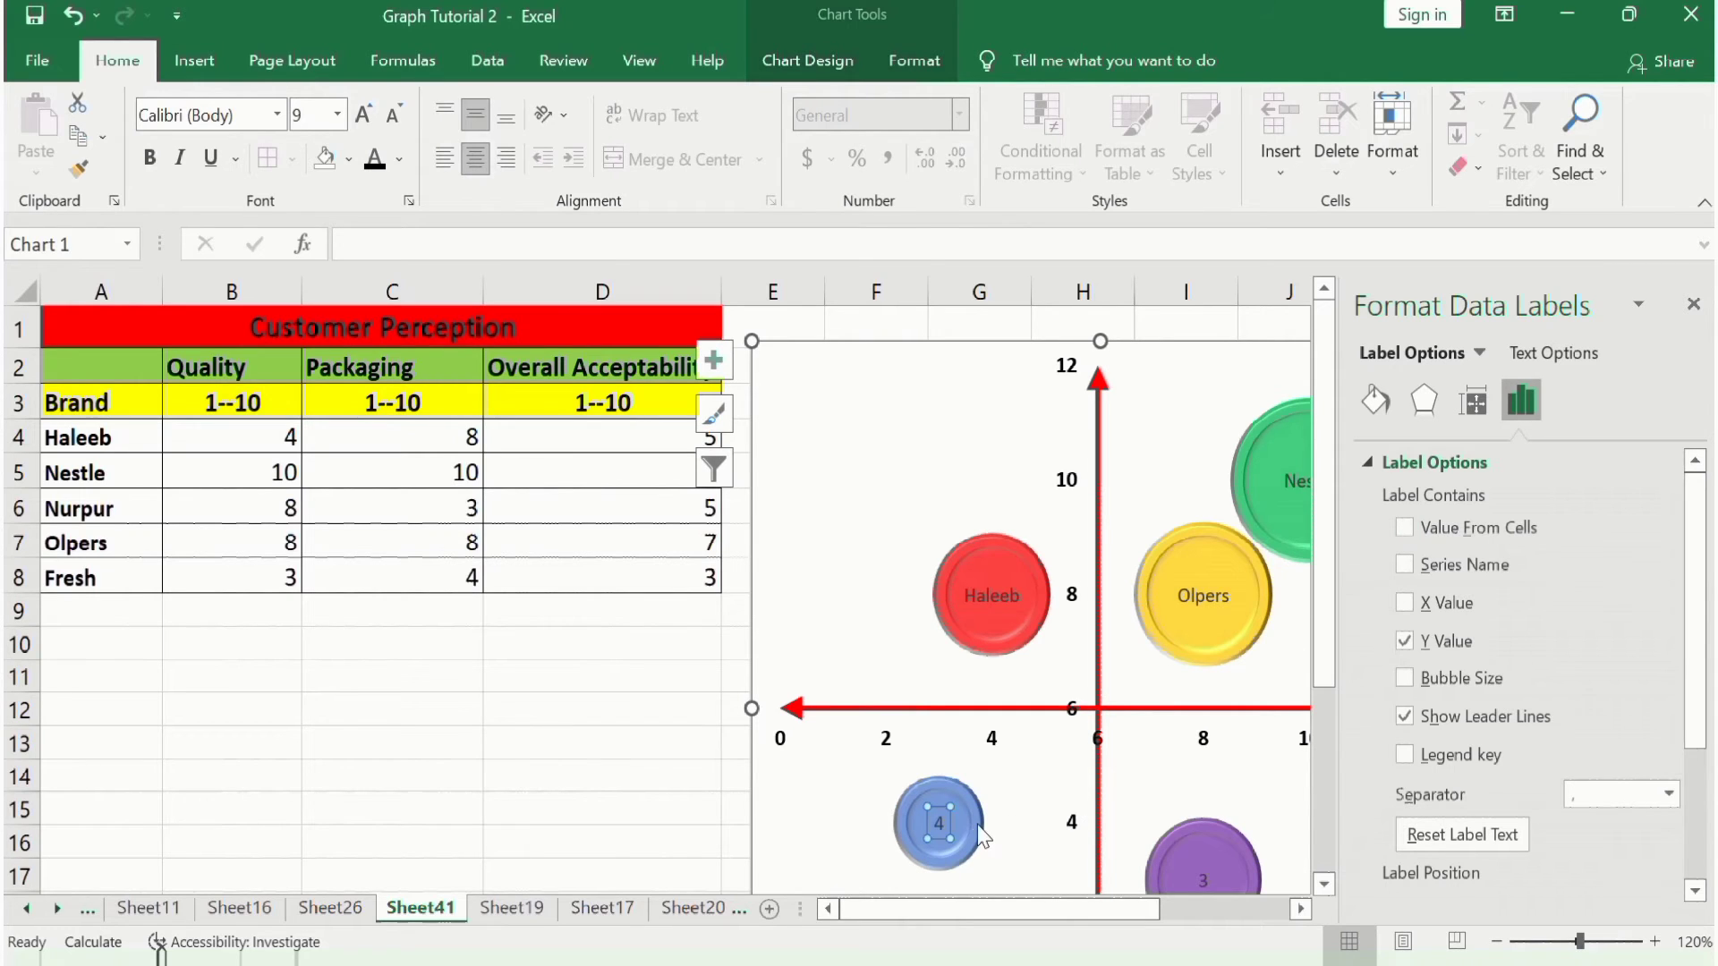
{"action": "left_click", "coordinate": [1404, 528]}
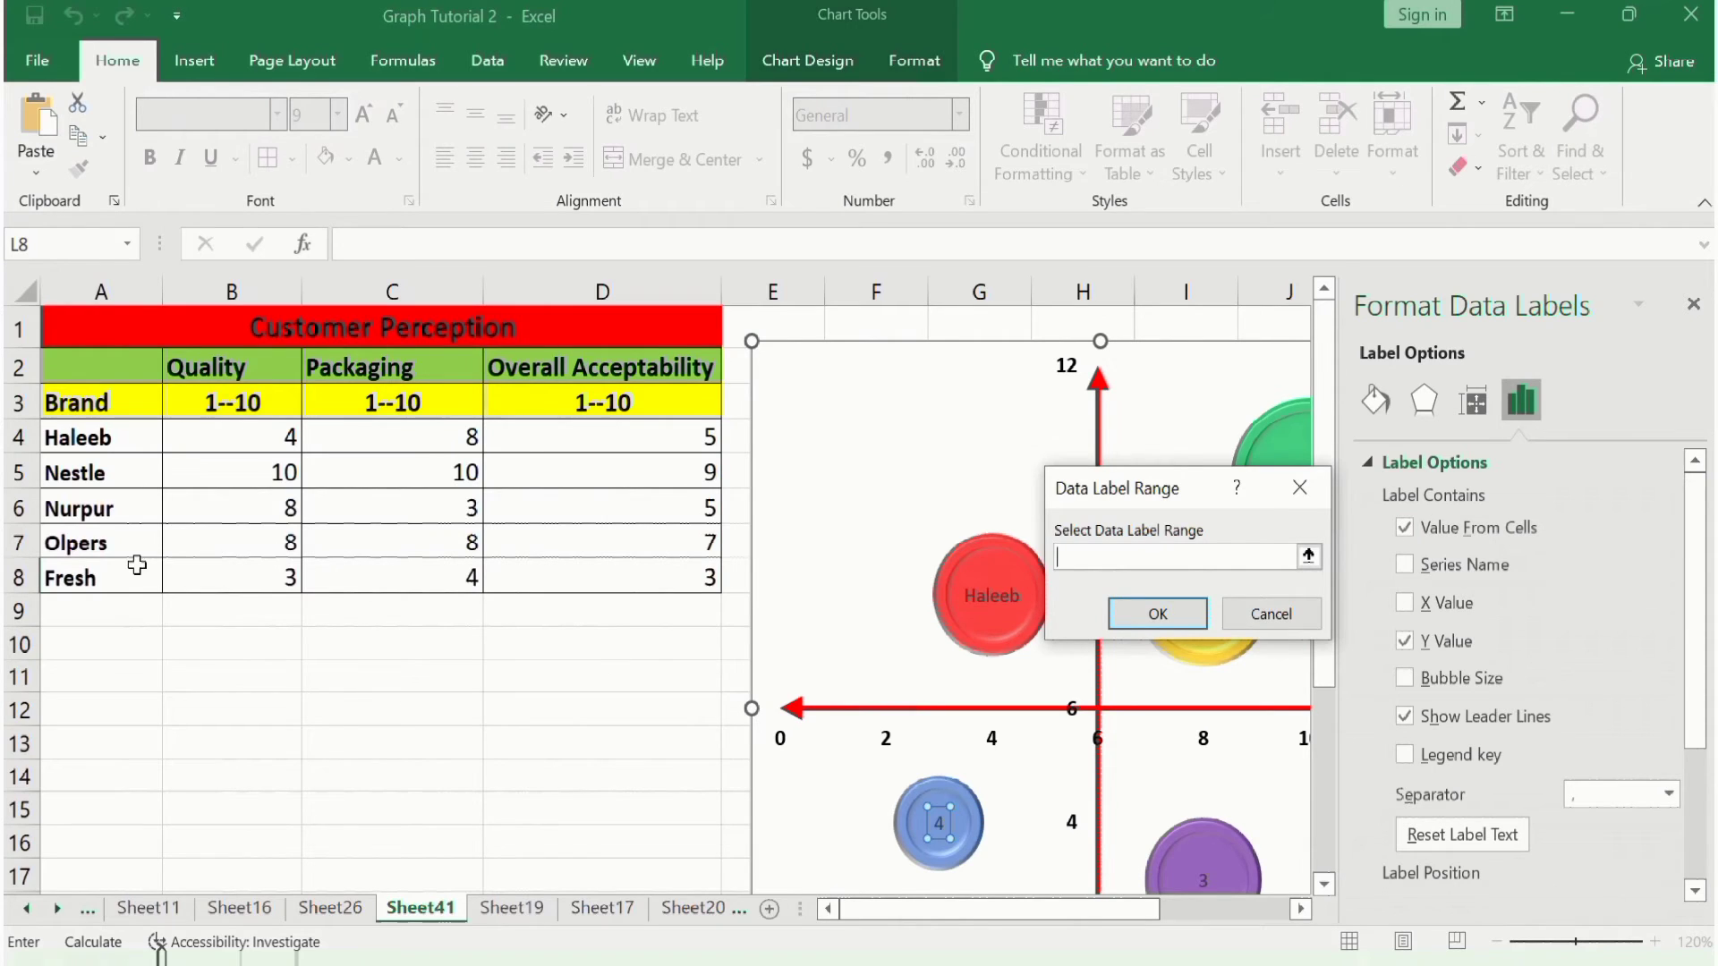
{"action": "left_click", "coordinate": [103, 576]}
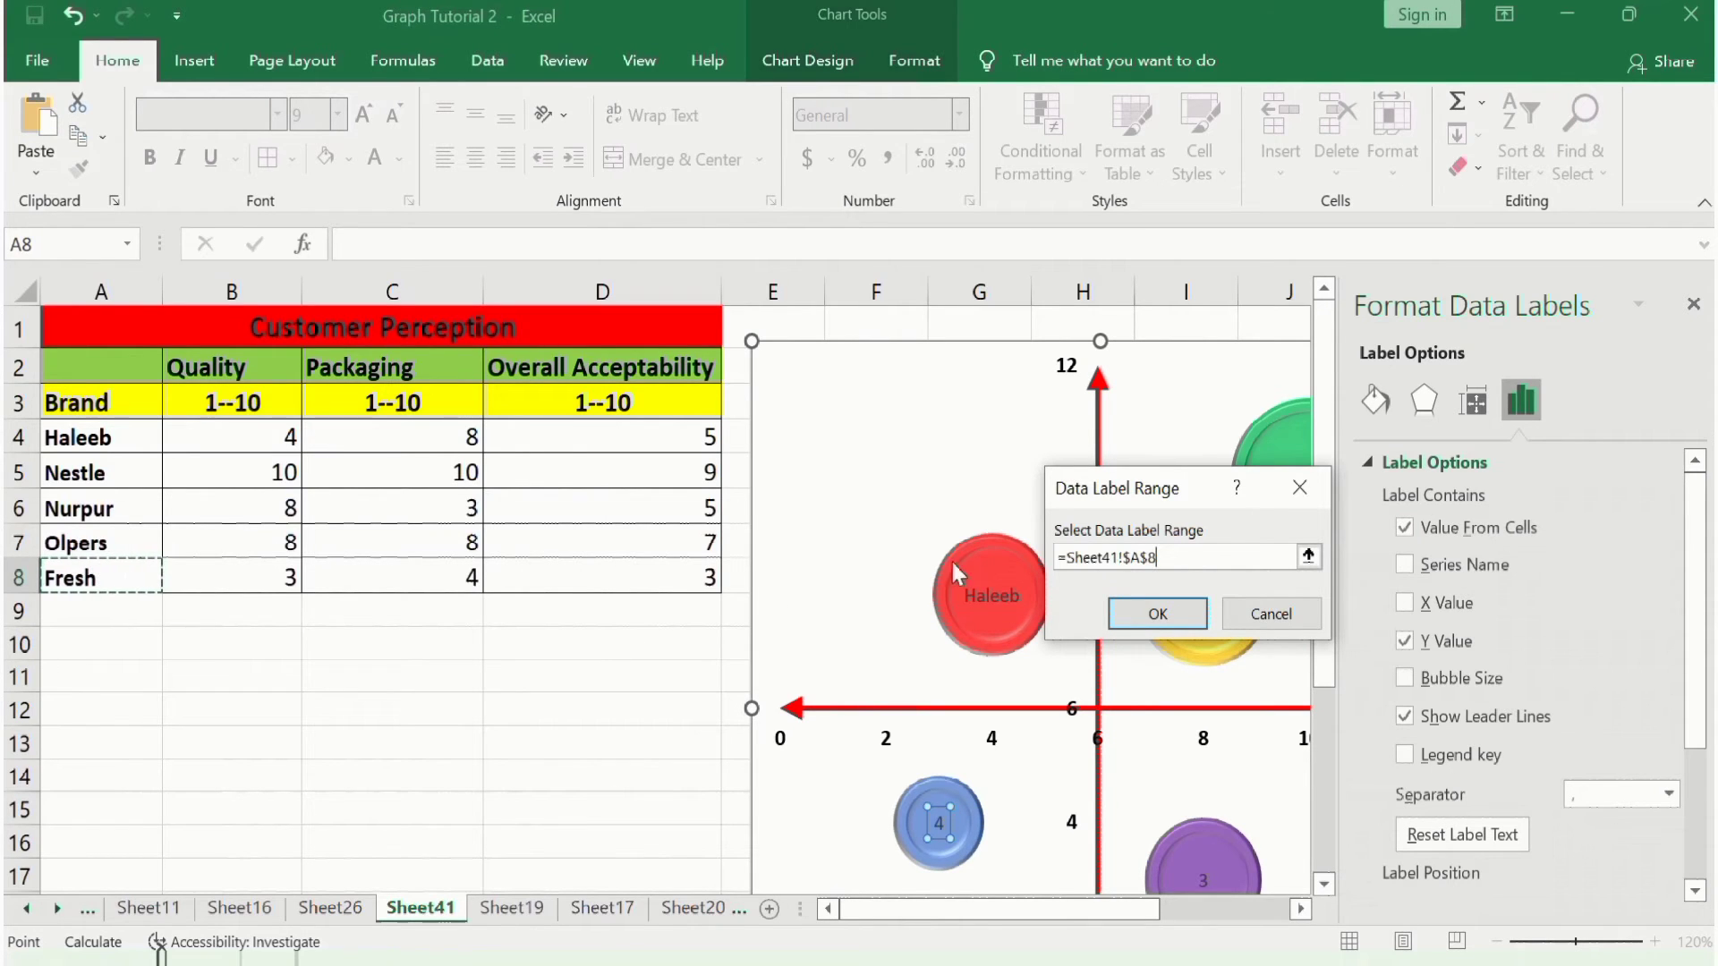
{"action": "left_click", "coordinate": [1156, 613]}
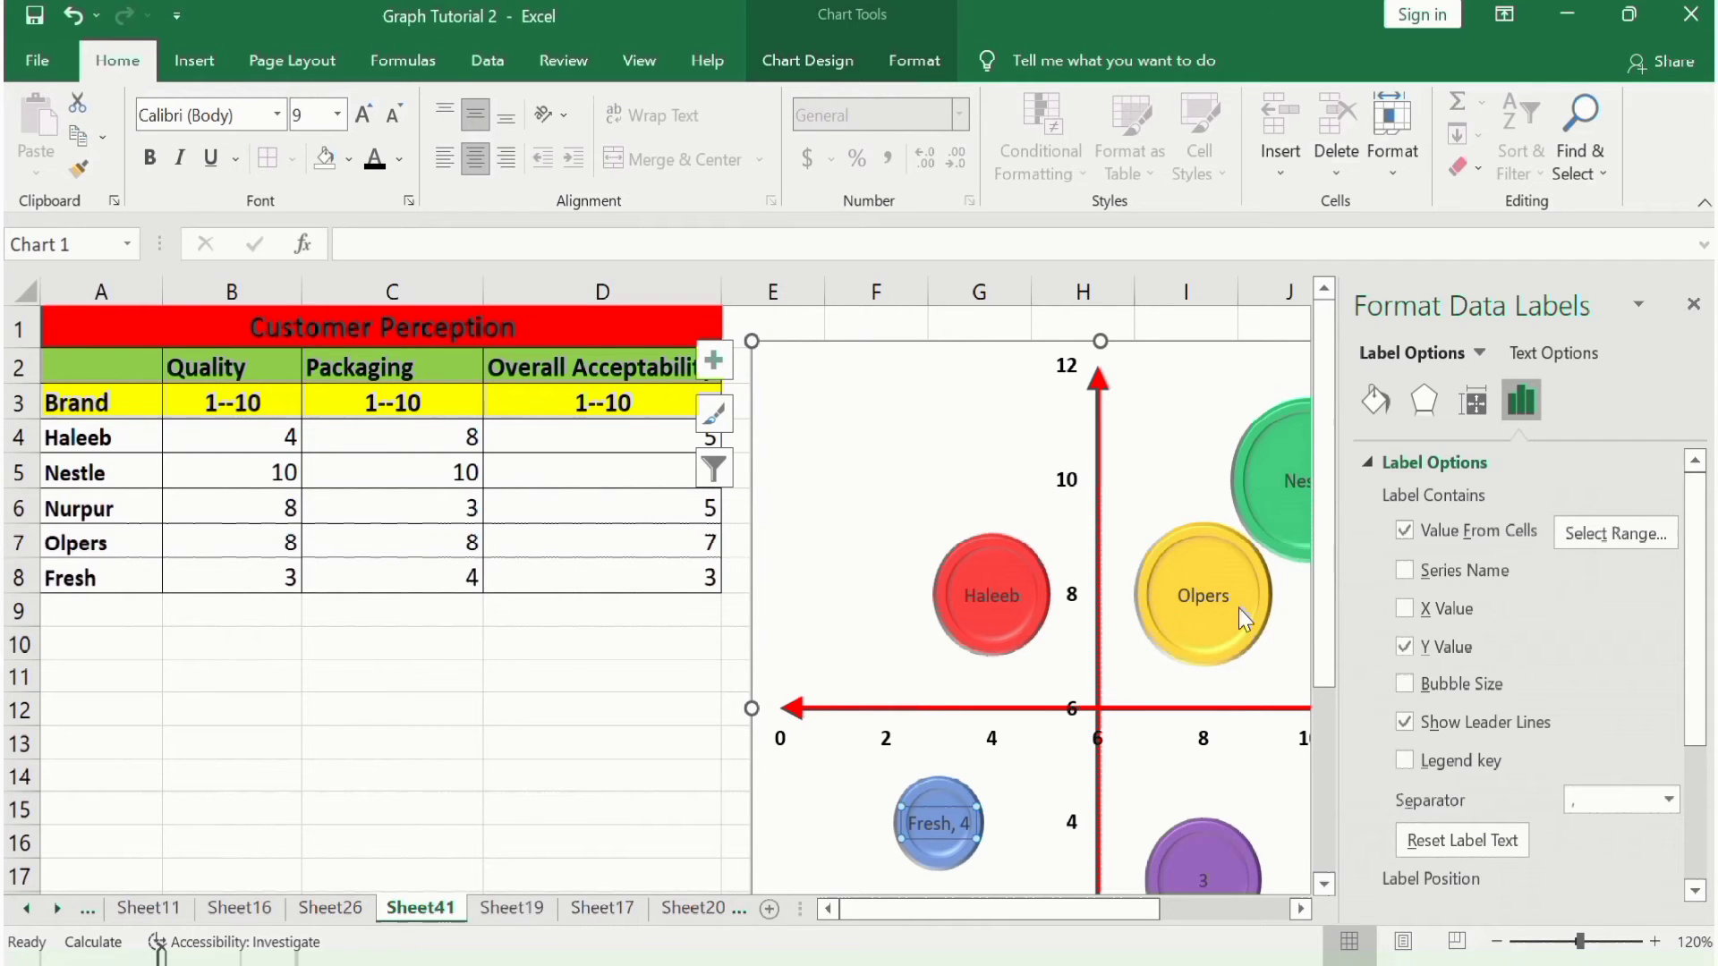
{"action": "mouse_move", "coordinate": [1213, 835]}
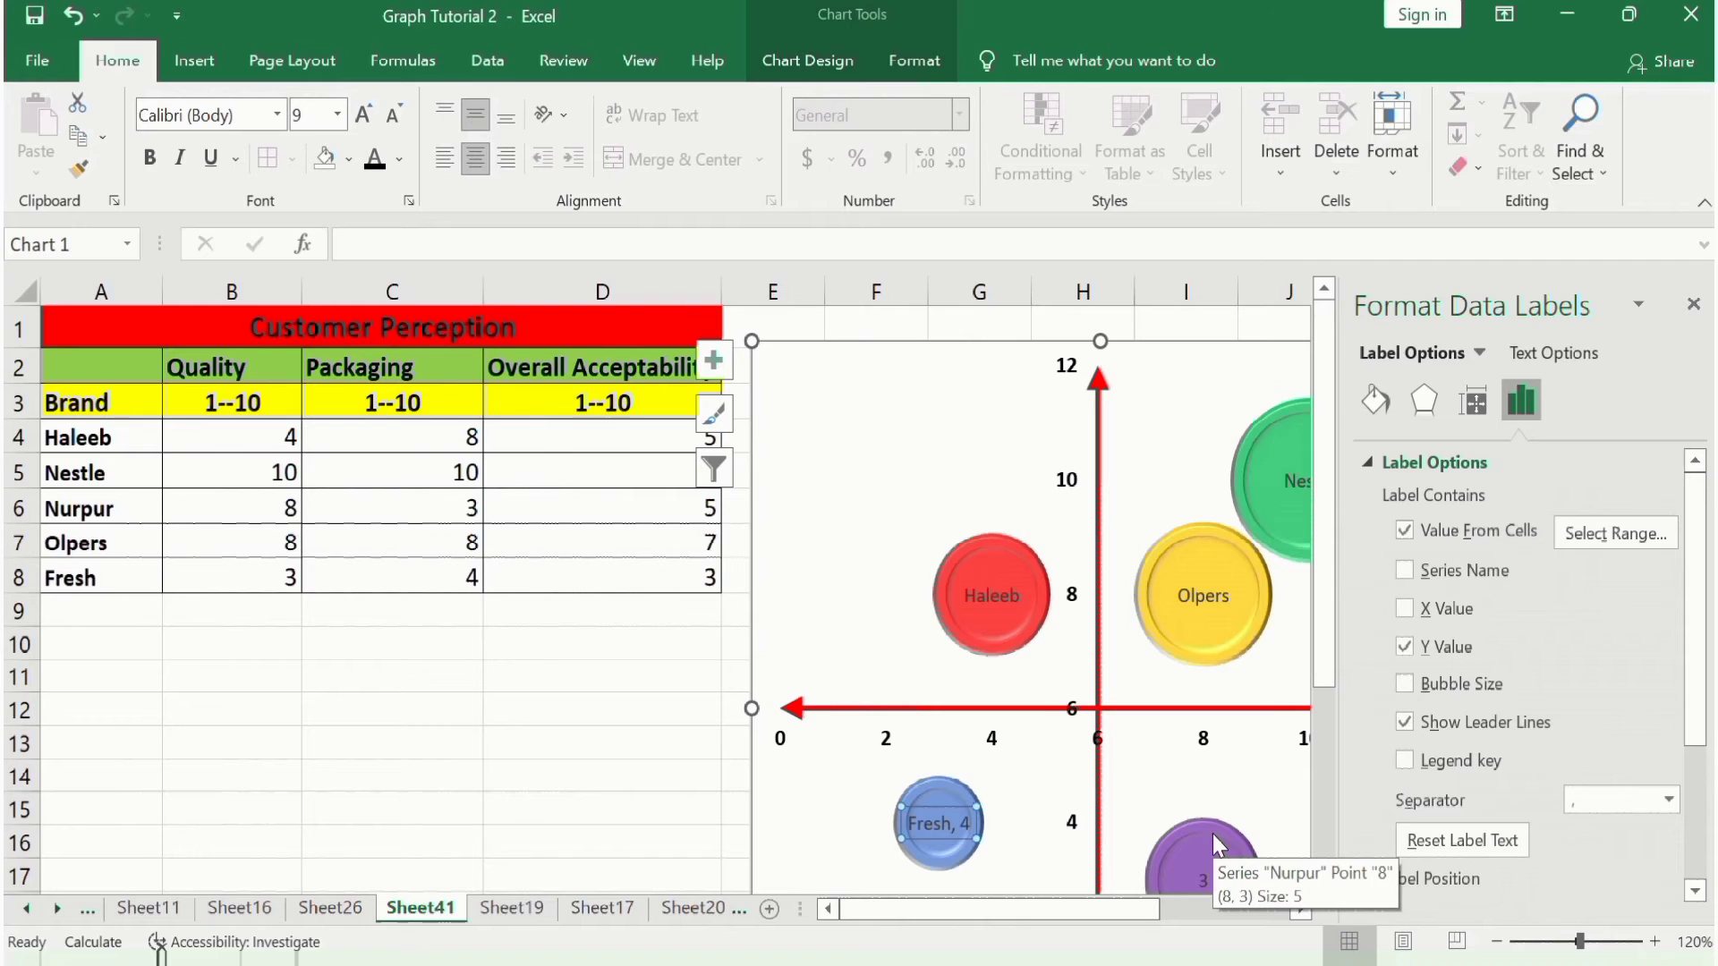
{"action": "left_click", "coordinate": [1407, 647]}
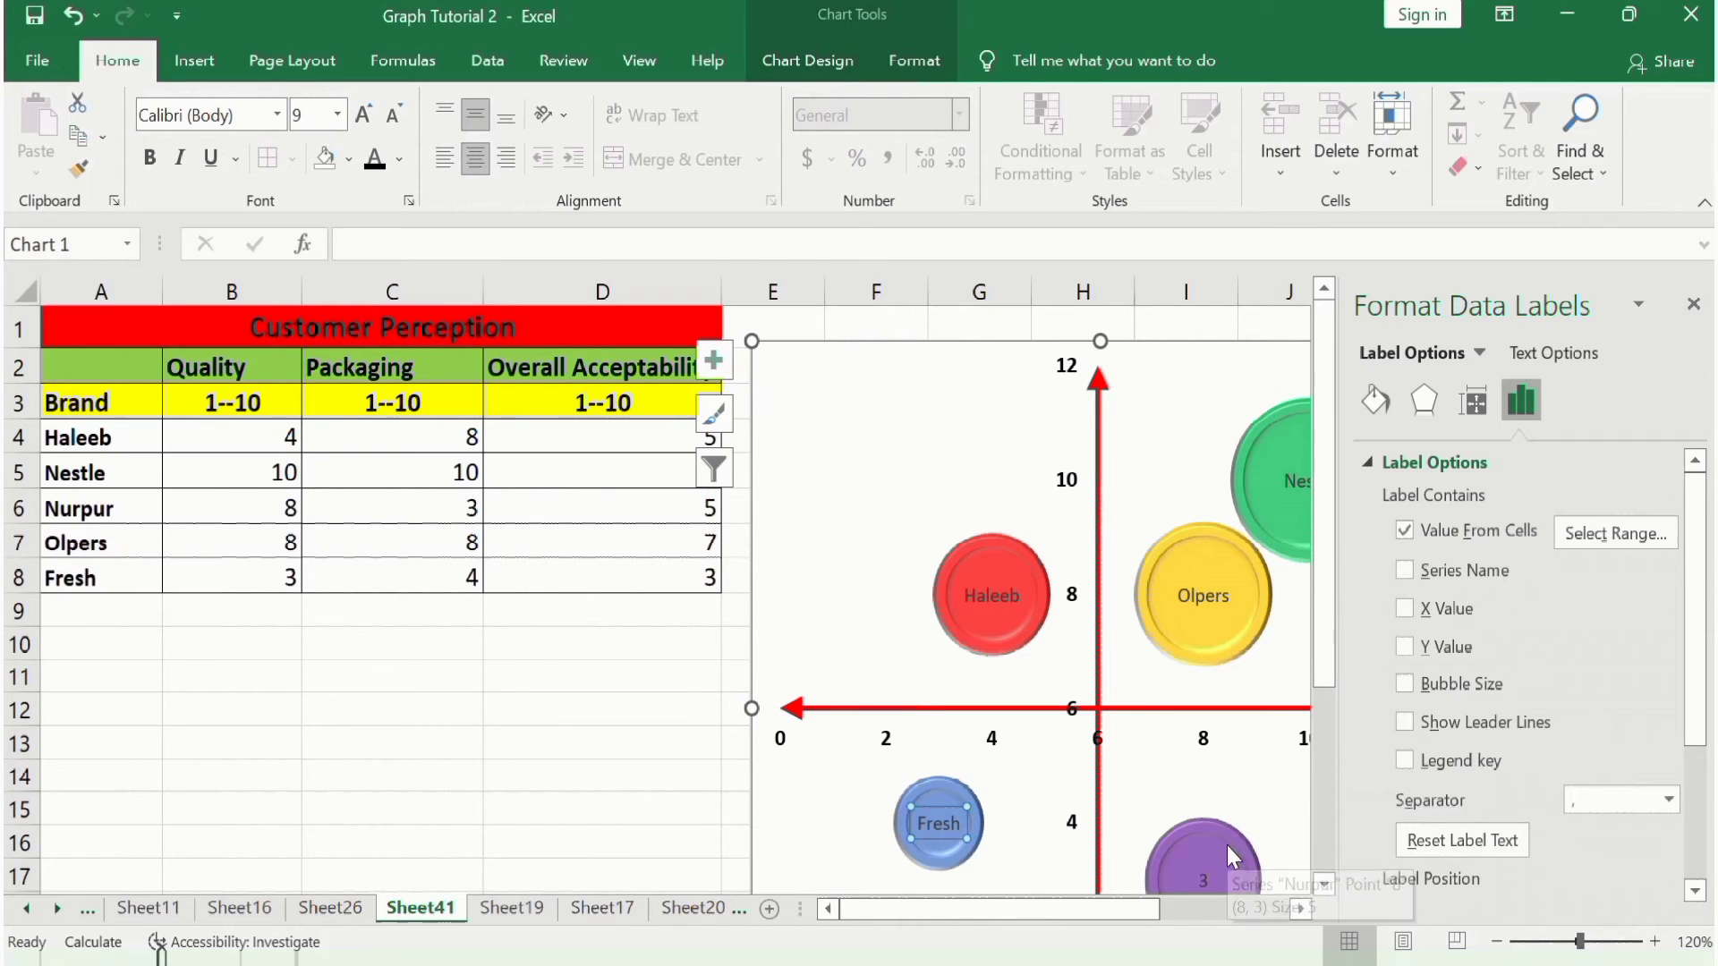
Make the purple bubble's data label show Nurpur from cell A6, without the Y value or leader lines, and close the label formatting
{"action": "mouse_move", "coordinate": [1226, 852]}
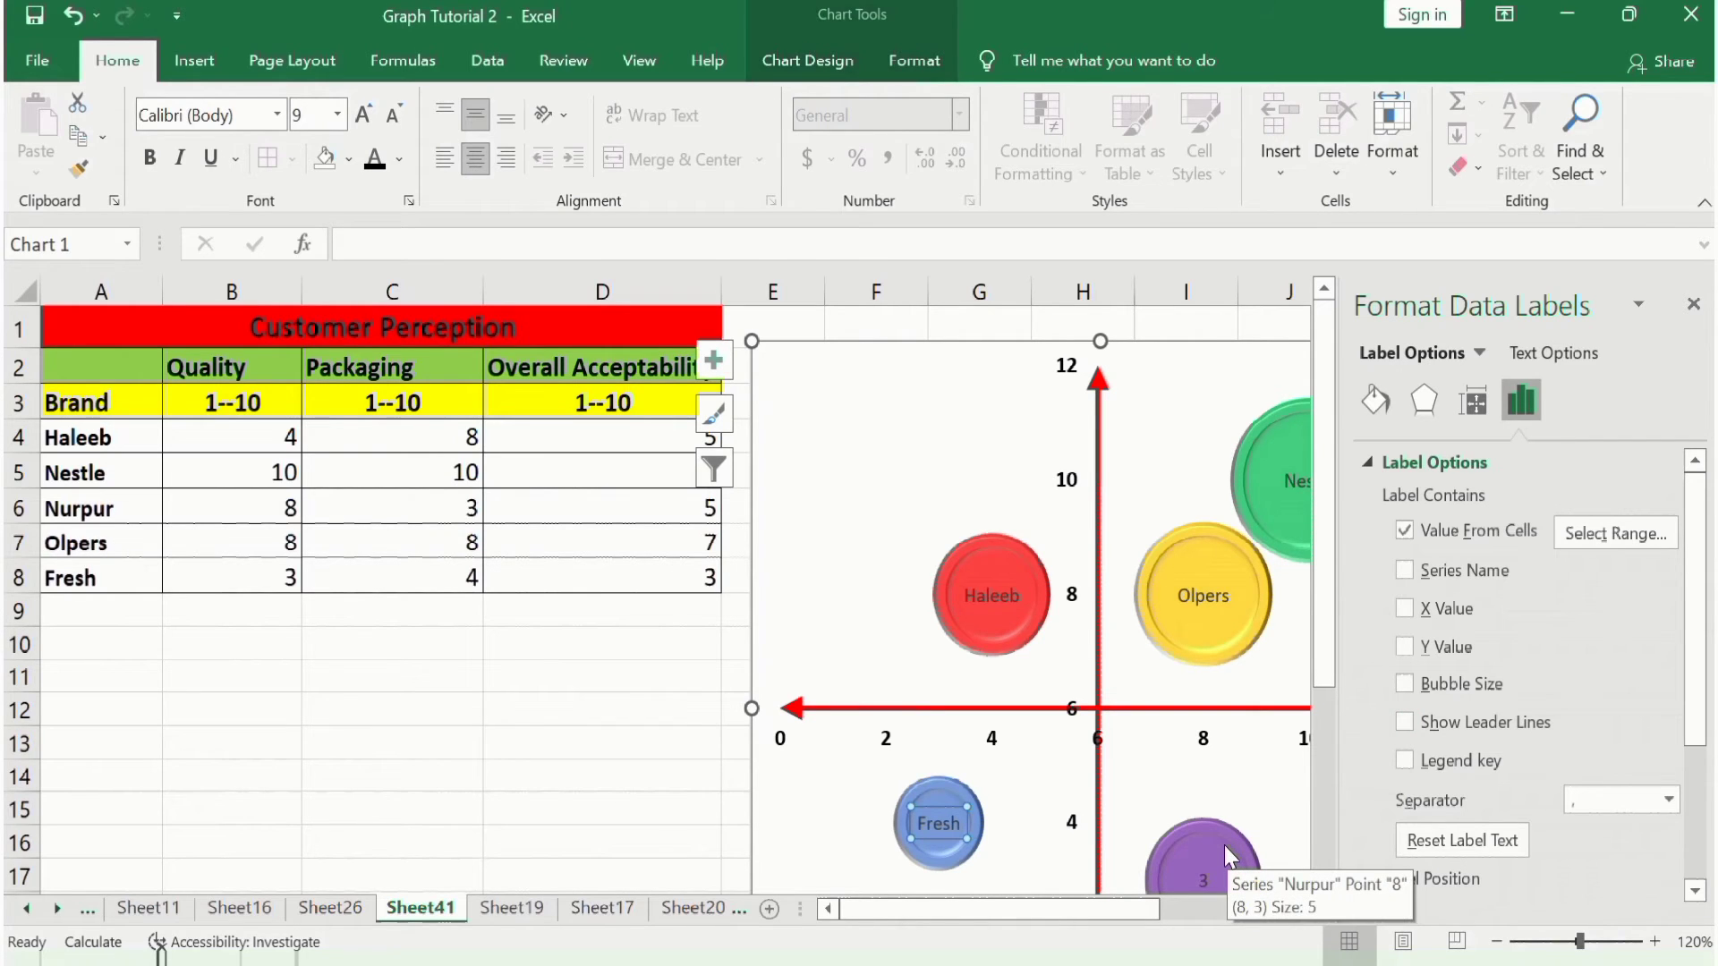
{"action": "left_click", "coordinate": [1202, 879]}
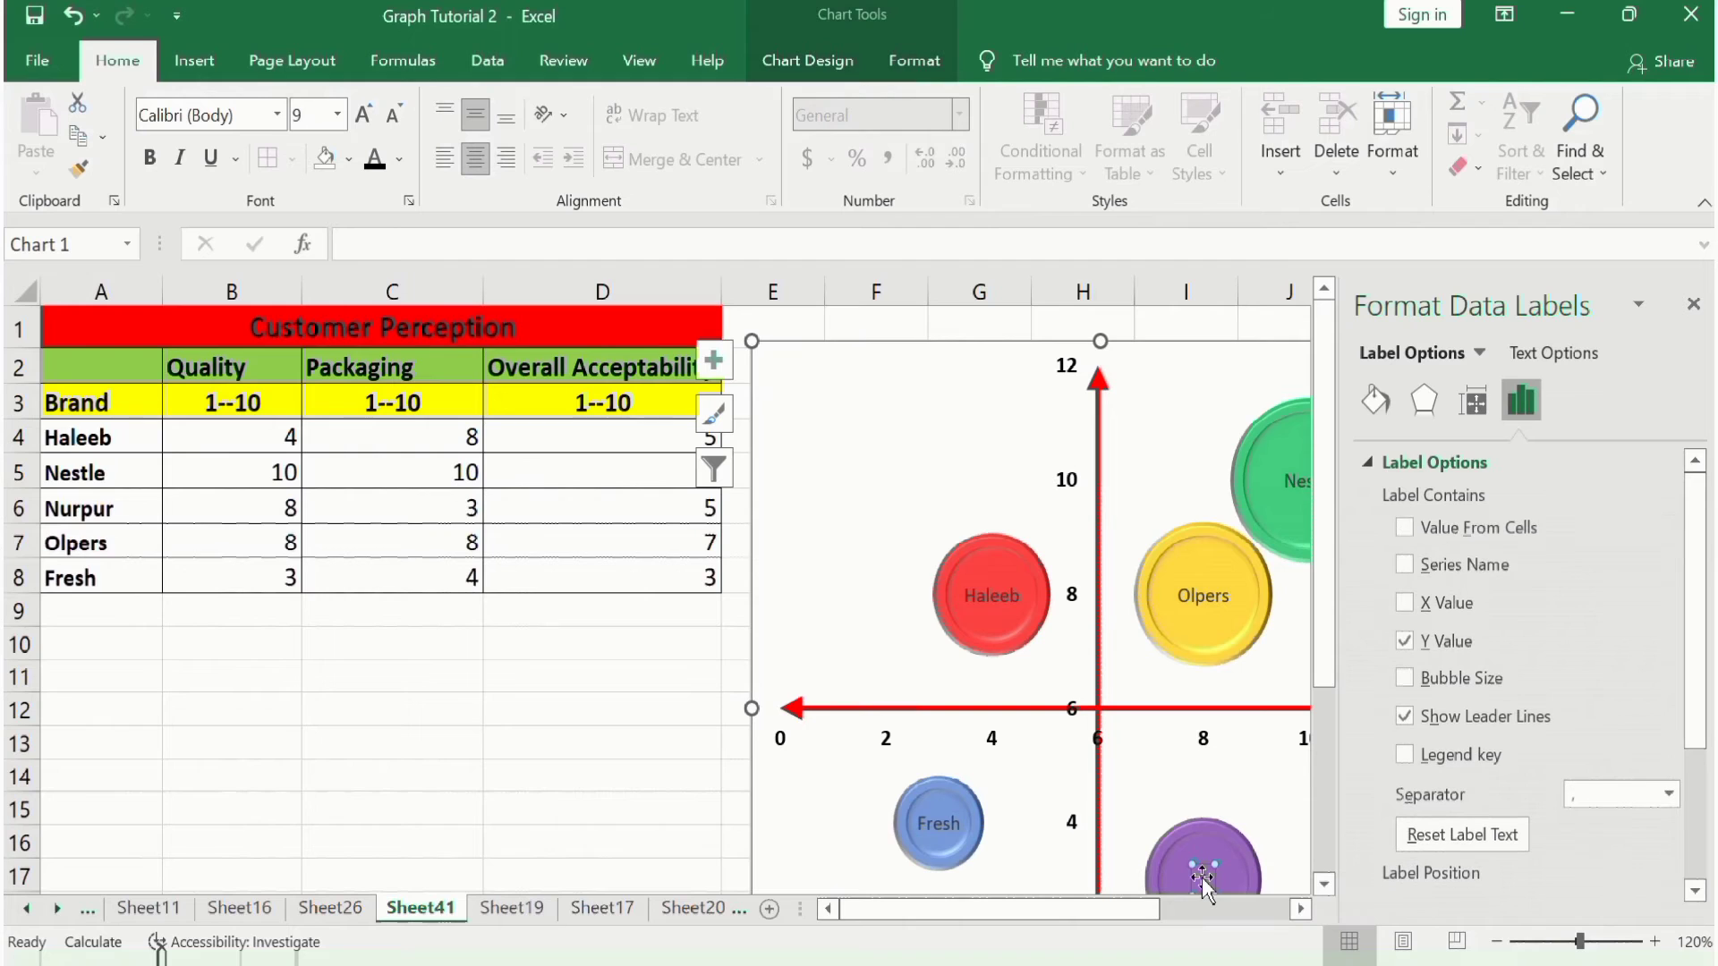
{"action": "left_click", "coordinate": [1404, 528]}
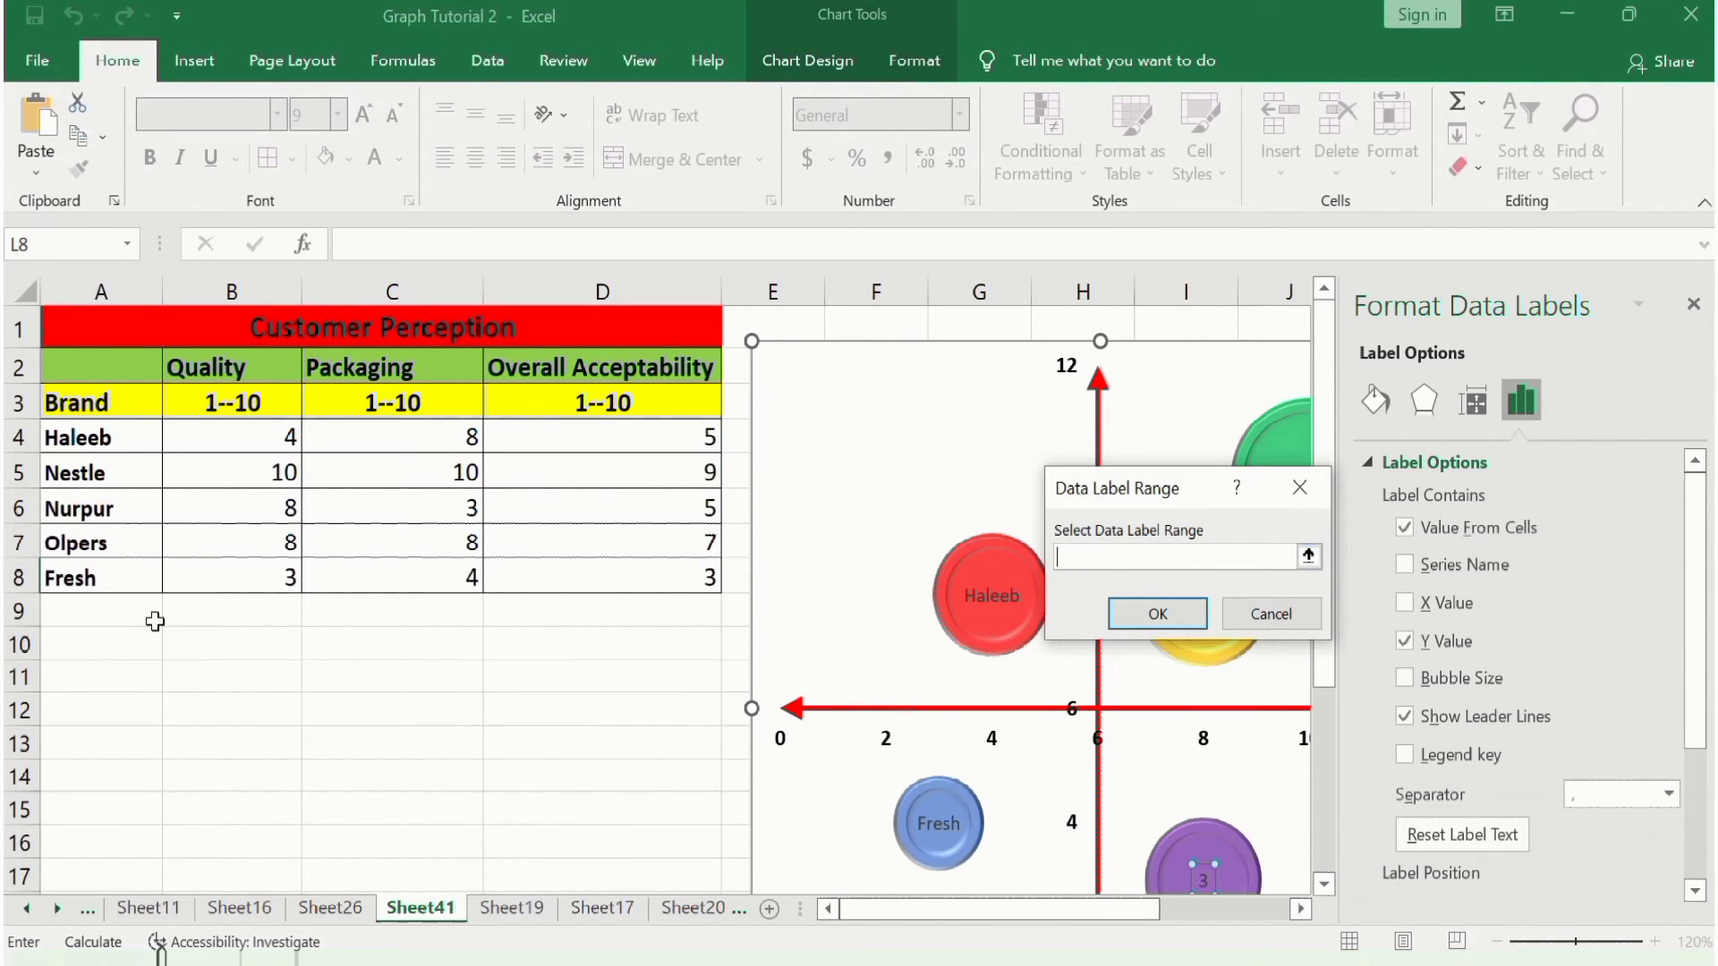
{"action": "left_click", "coordinate": [86, 510]}
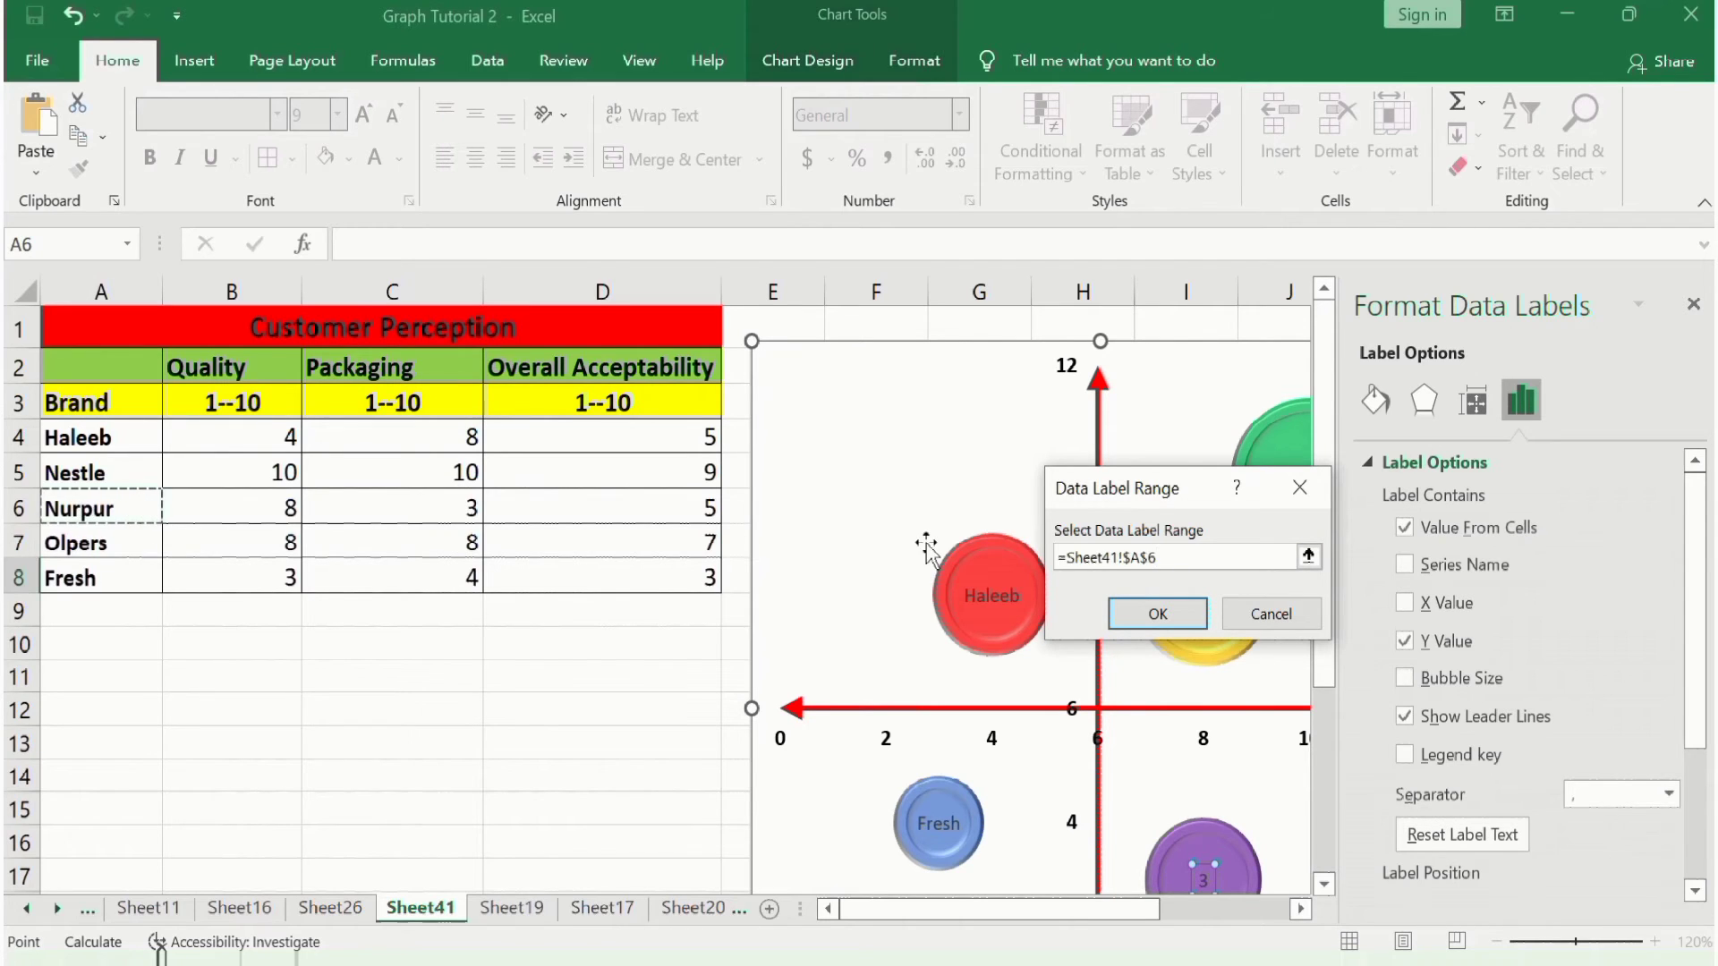
{"action": "left_click", "coordinate": [1150, 614]}
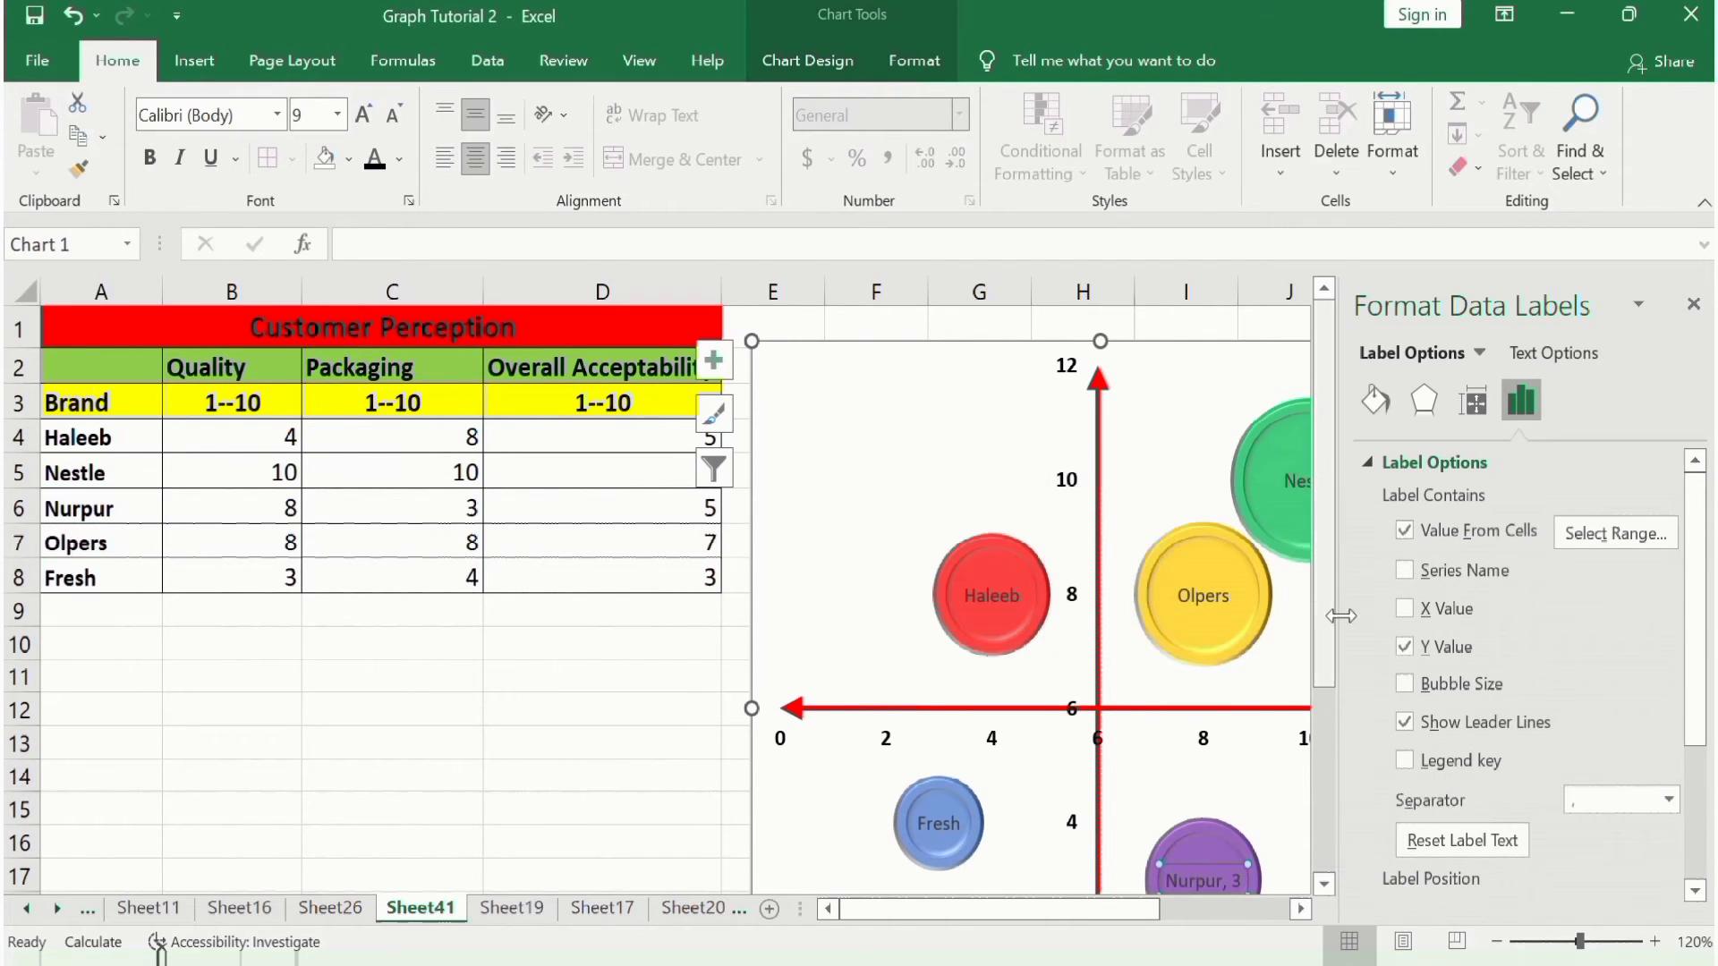
{"action": "left_click", "coordinate": [1405, 646]}
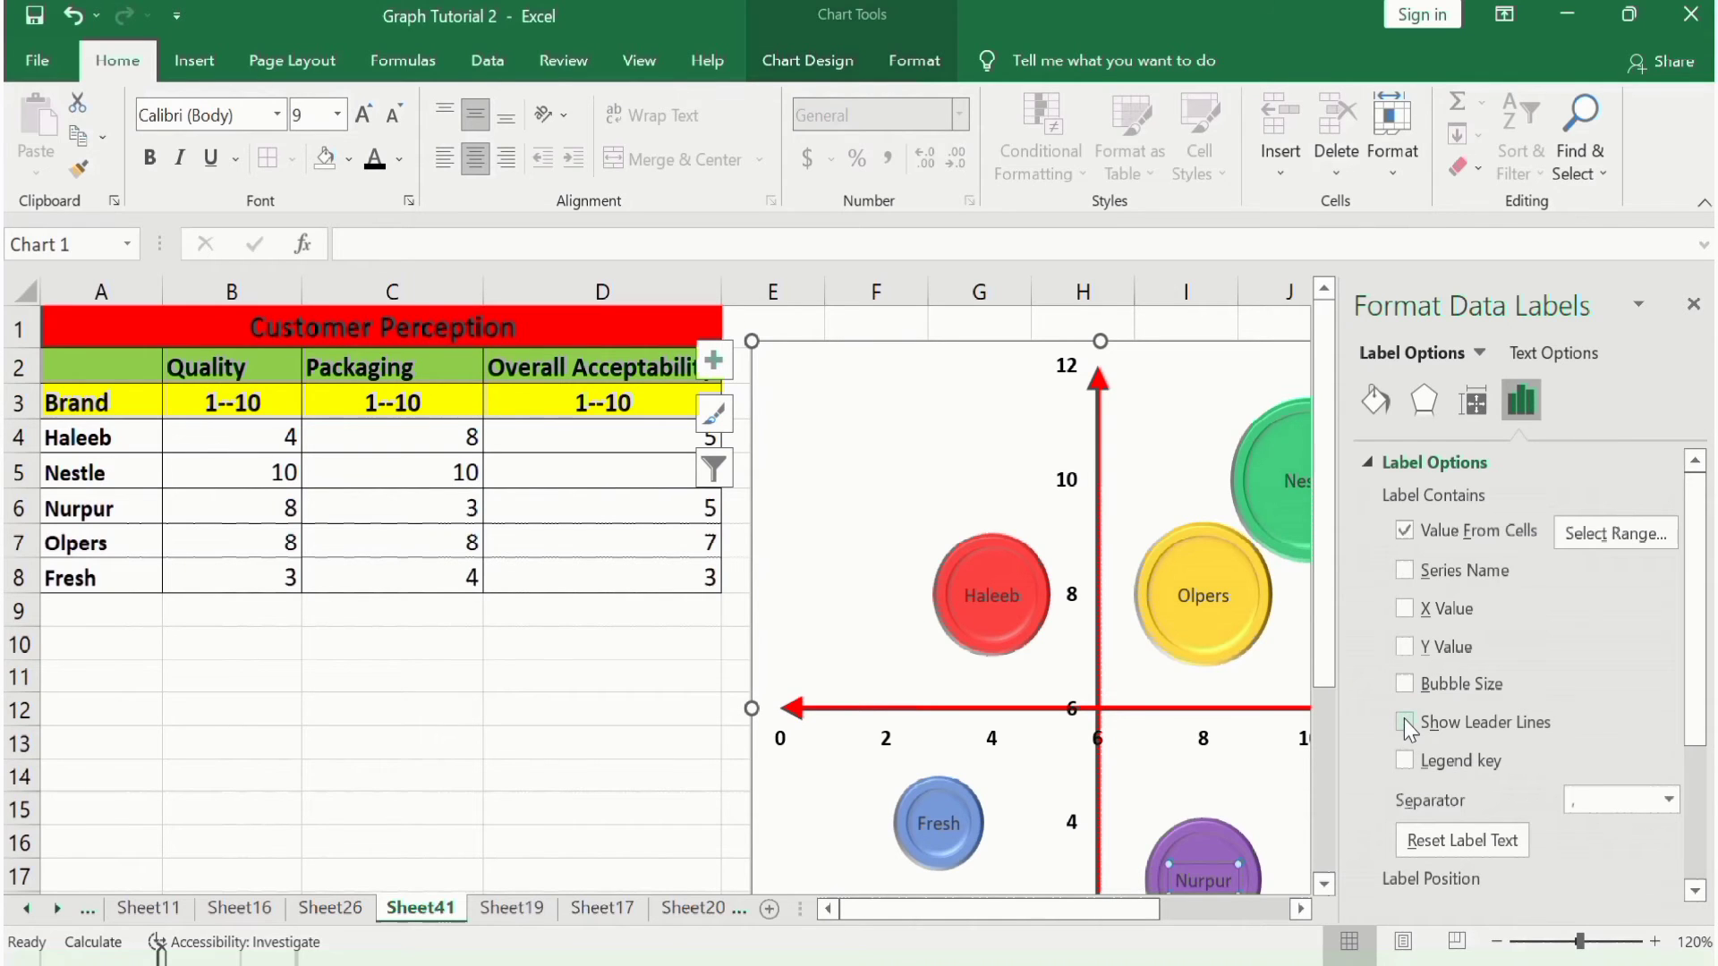
{"action": "left_click", "coordinate": [1694, 309]}
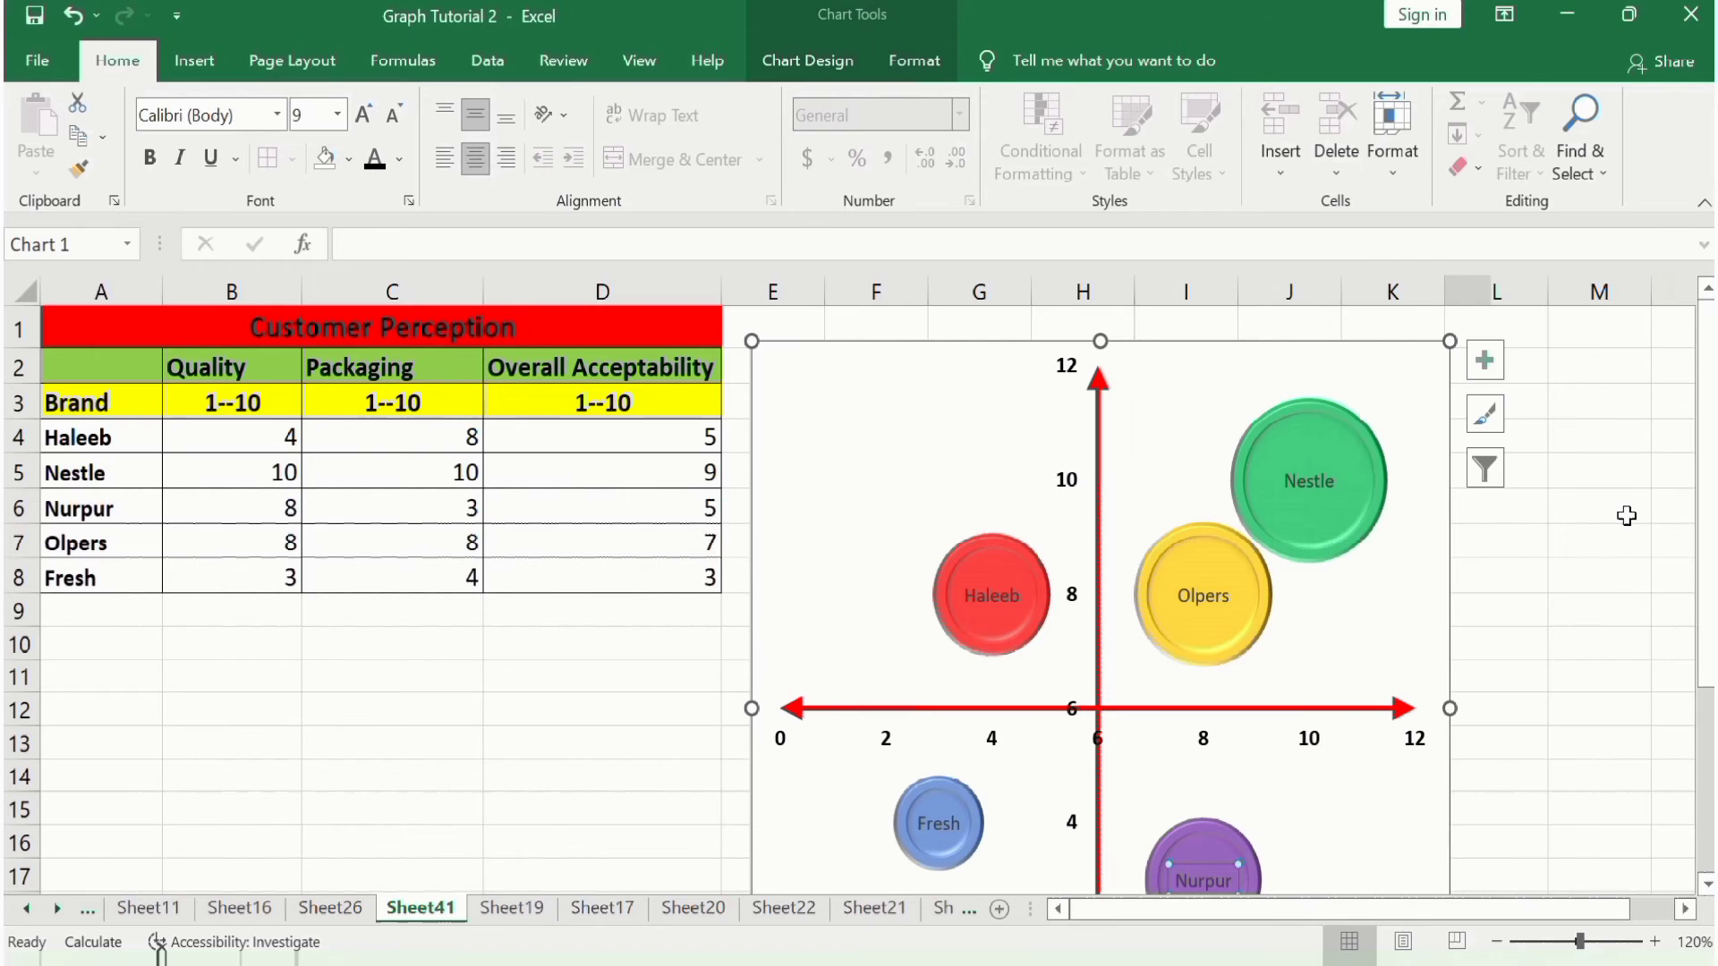
Format the Nestle bubble's data label as white, bold text at size 12
{"action": "left_click", "coordinate": [1304, 477]}
{"action": "left_click", "coordinate": [399, 159]}
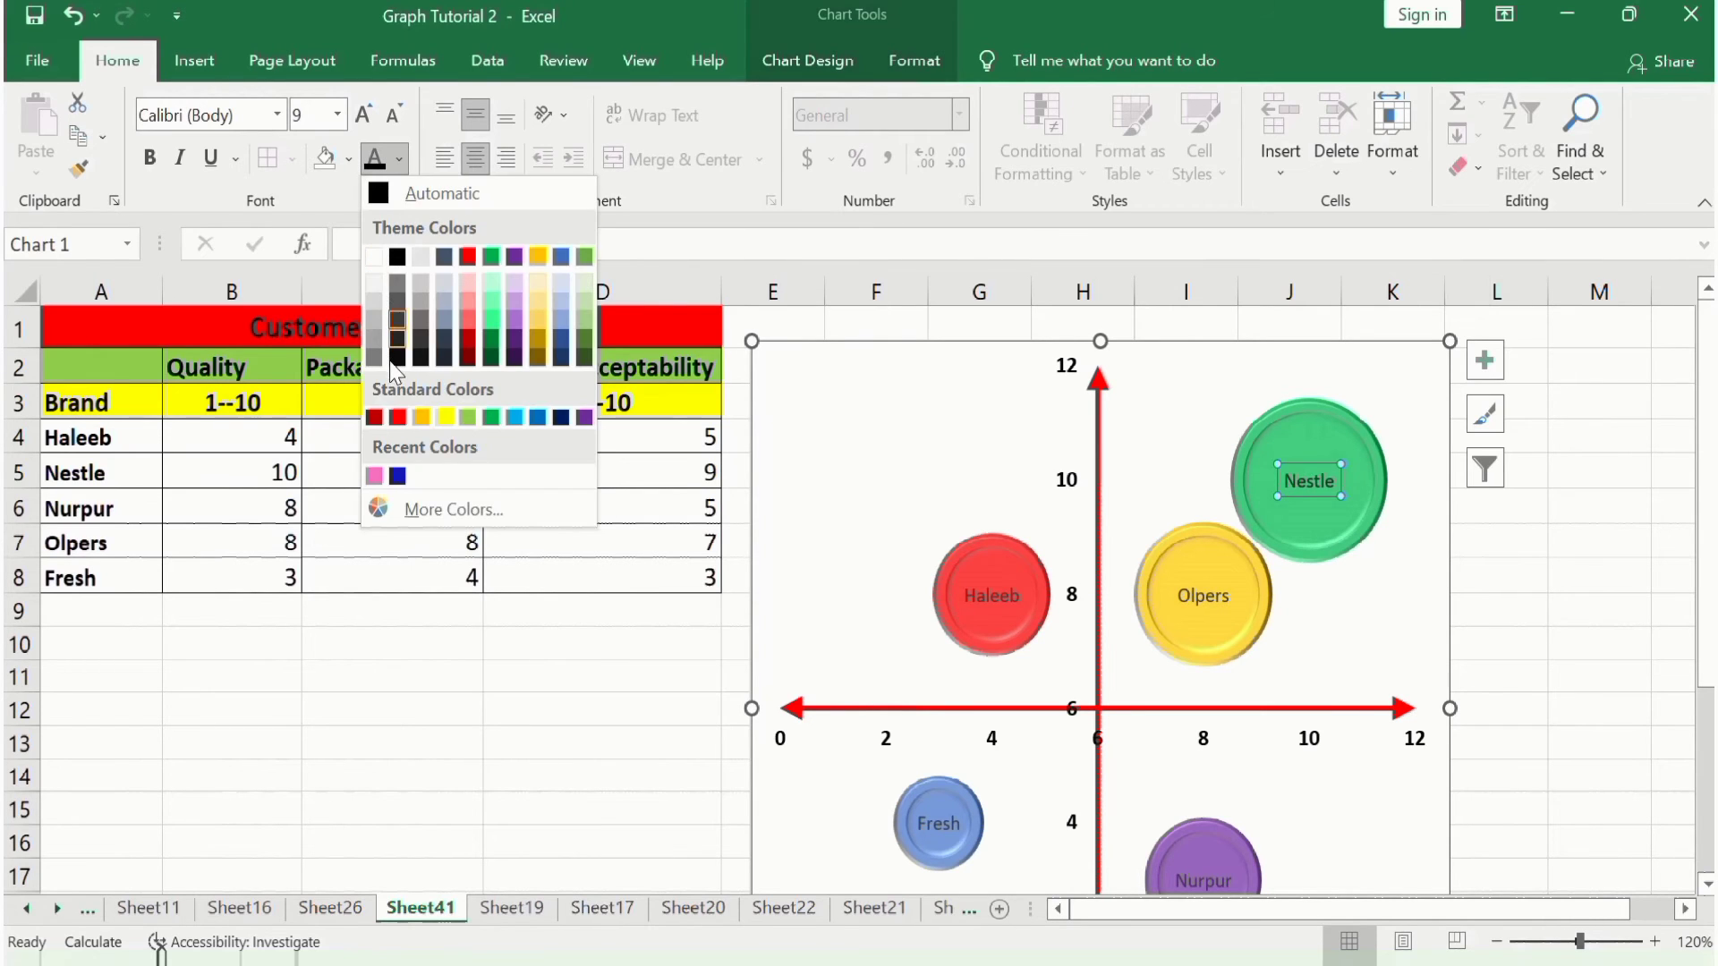
{"action": "left_click", "coordinate": [374, 257]}
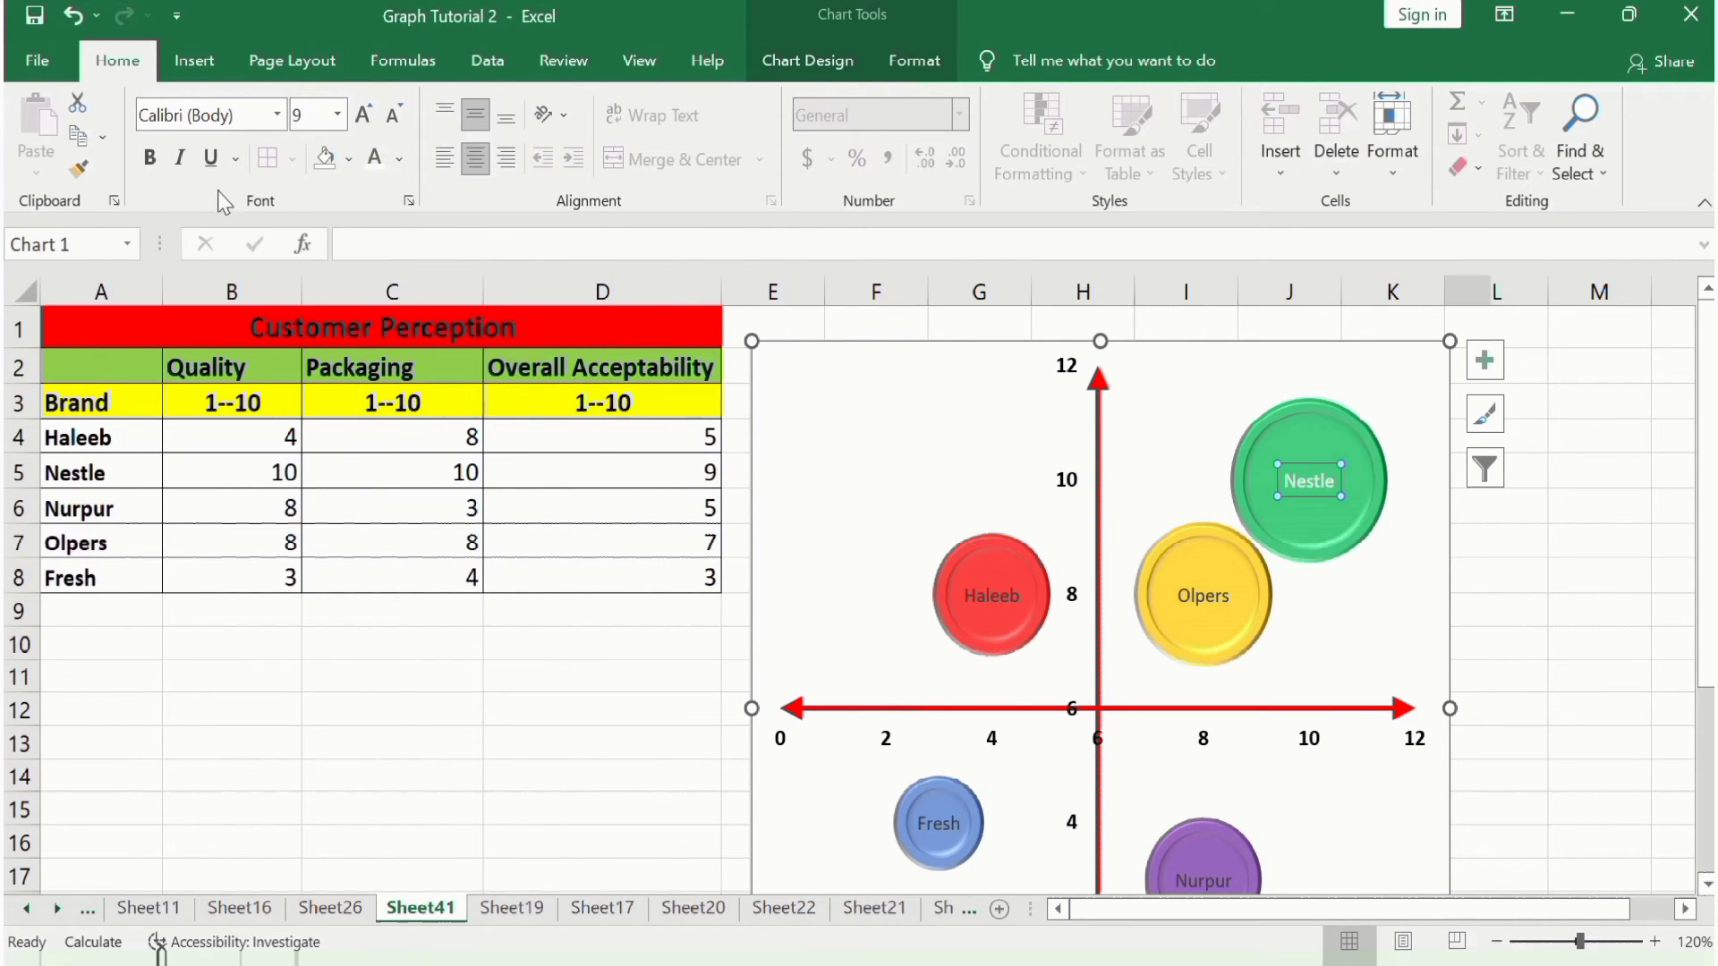
{"action": "left_click", "coordinate": [149, 158]}
{"action": "left_click", "coordinate": [338, 114]}
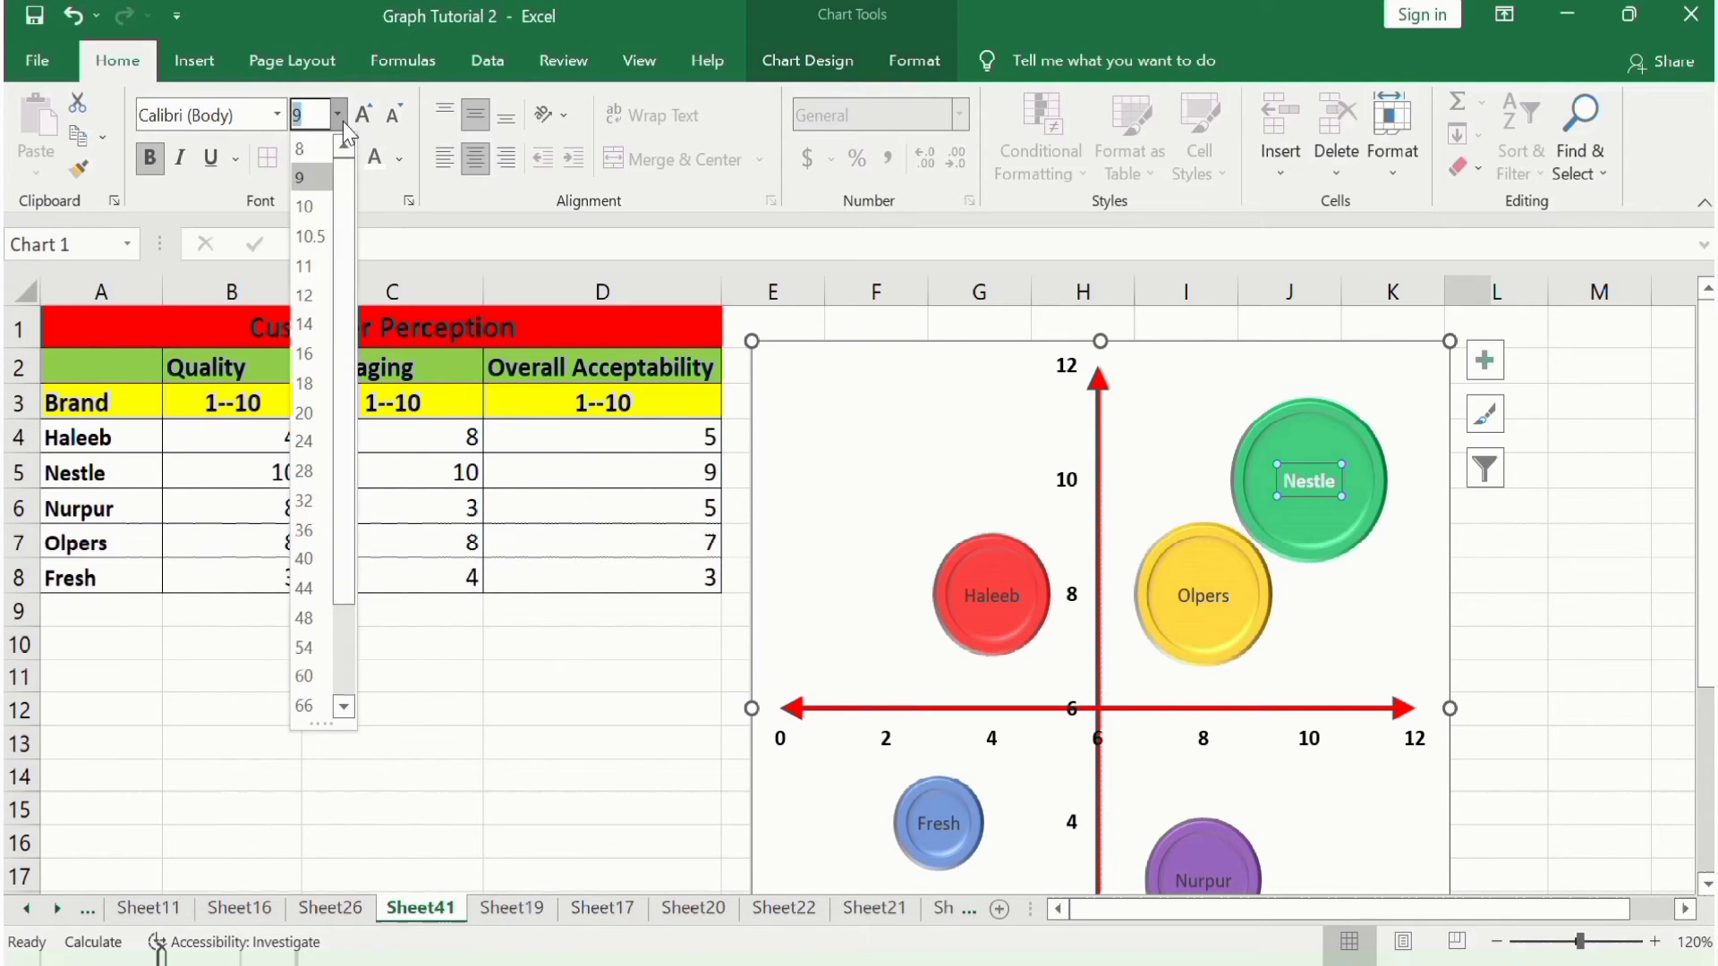
{"action": "left_click", "coordinate": [313, 294]}
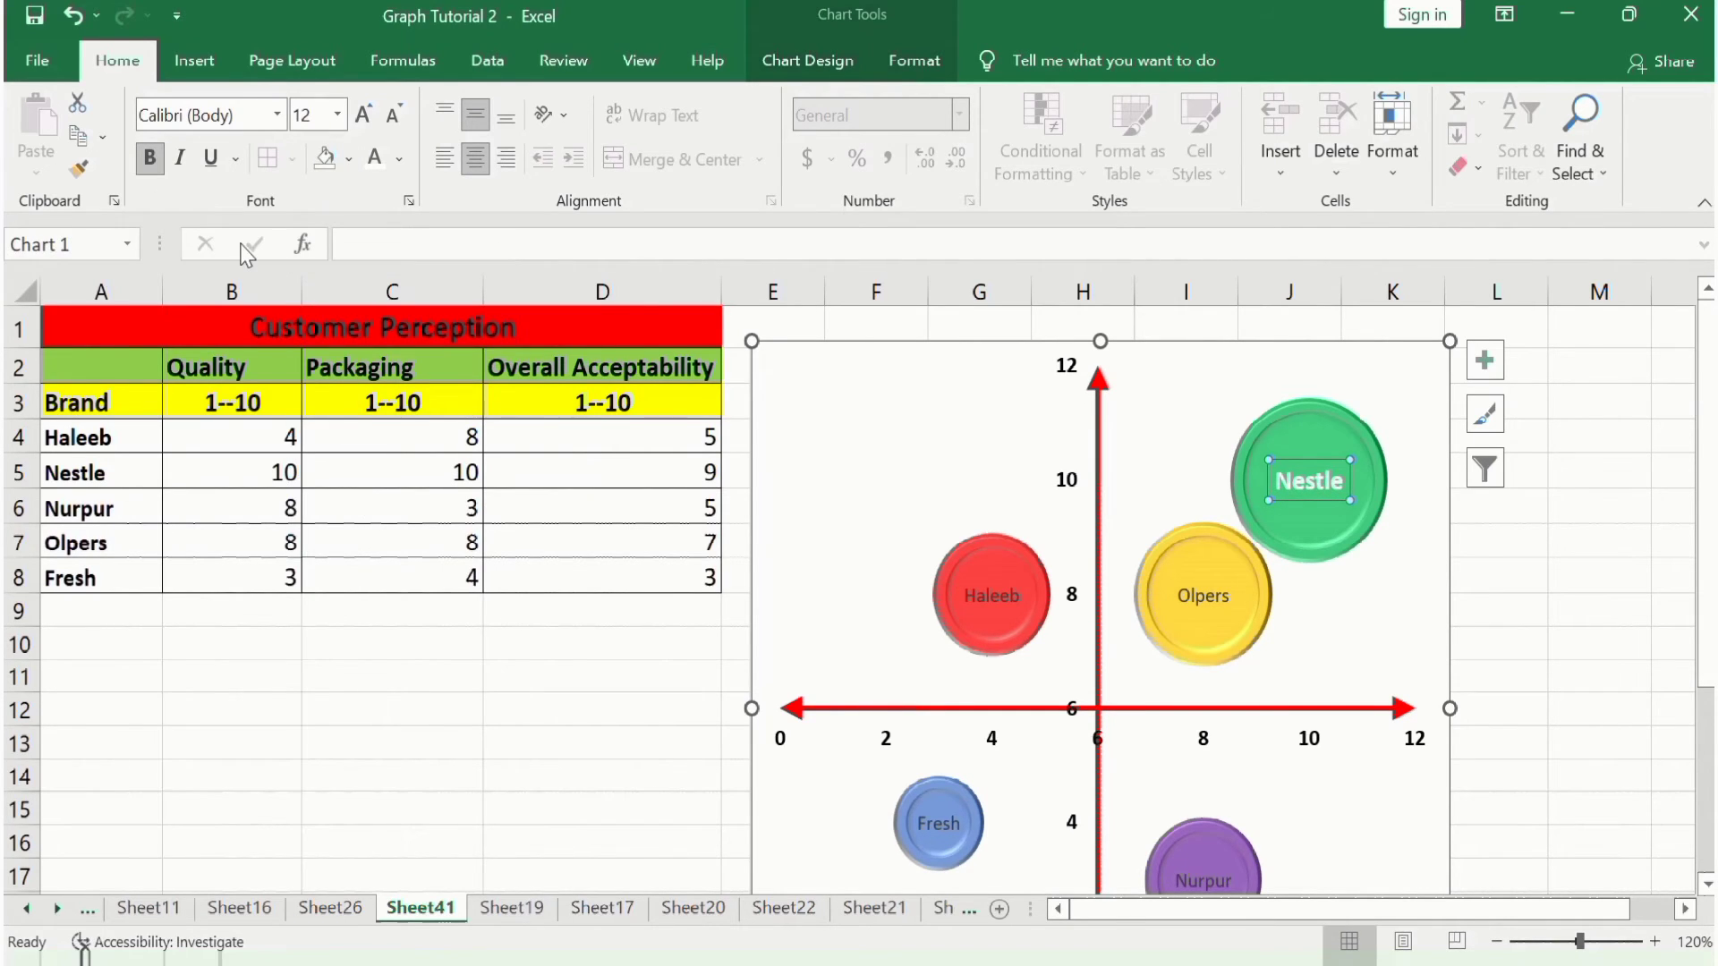
Copy the Nestle label's formatting to the Olpers, Haleeb, Fresh and Nurpur data labels with Format Painter
{"action": "left_click", "coordinate": [79, 168]}
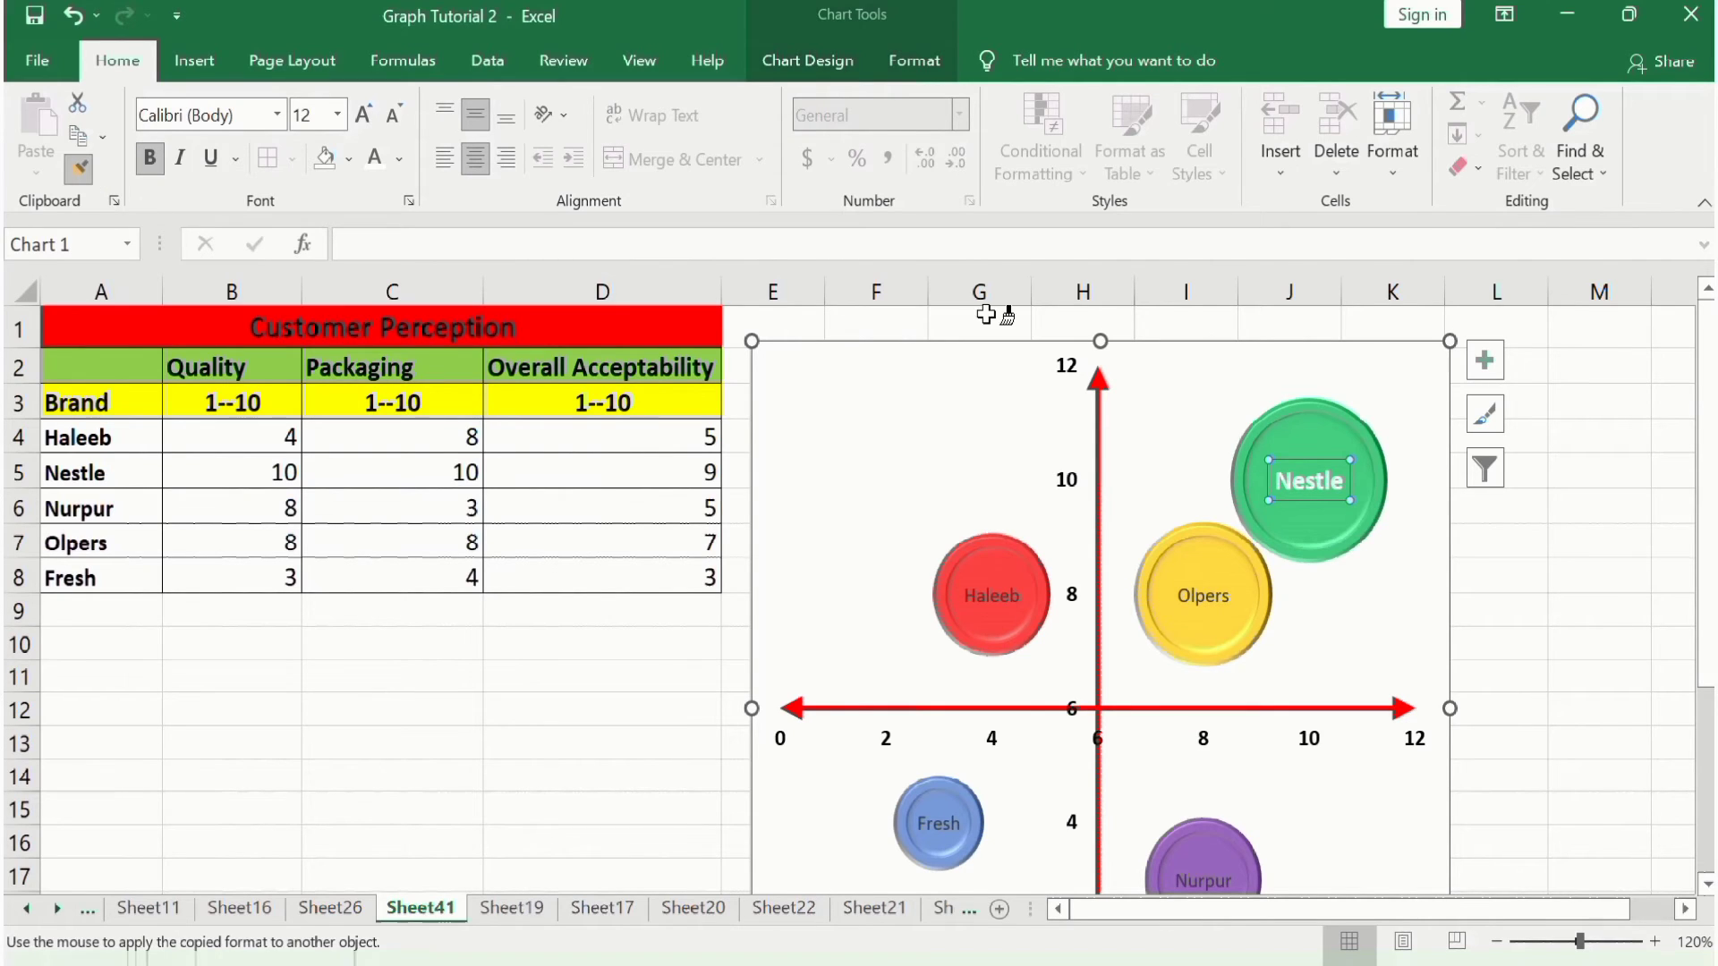
{"action": "left_click", "coordinate": [1200, 595]}
{"action": "left_click", "coordinate": [994, 597]}
{"action": "left_click", "coordinate": [938, 822]}
{"action": "left_click", "coordinate": [1202, 879]}
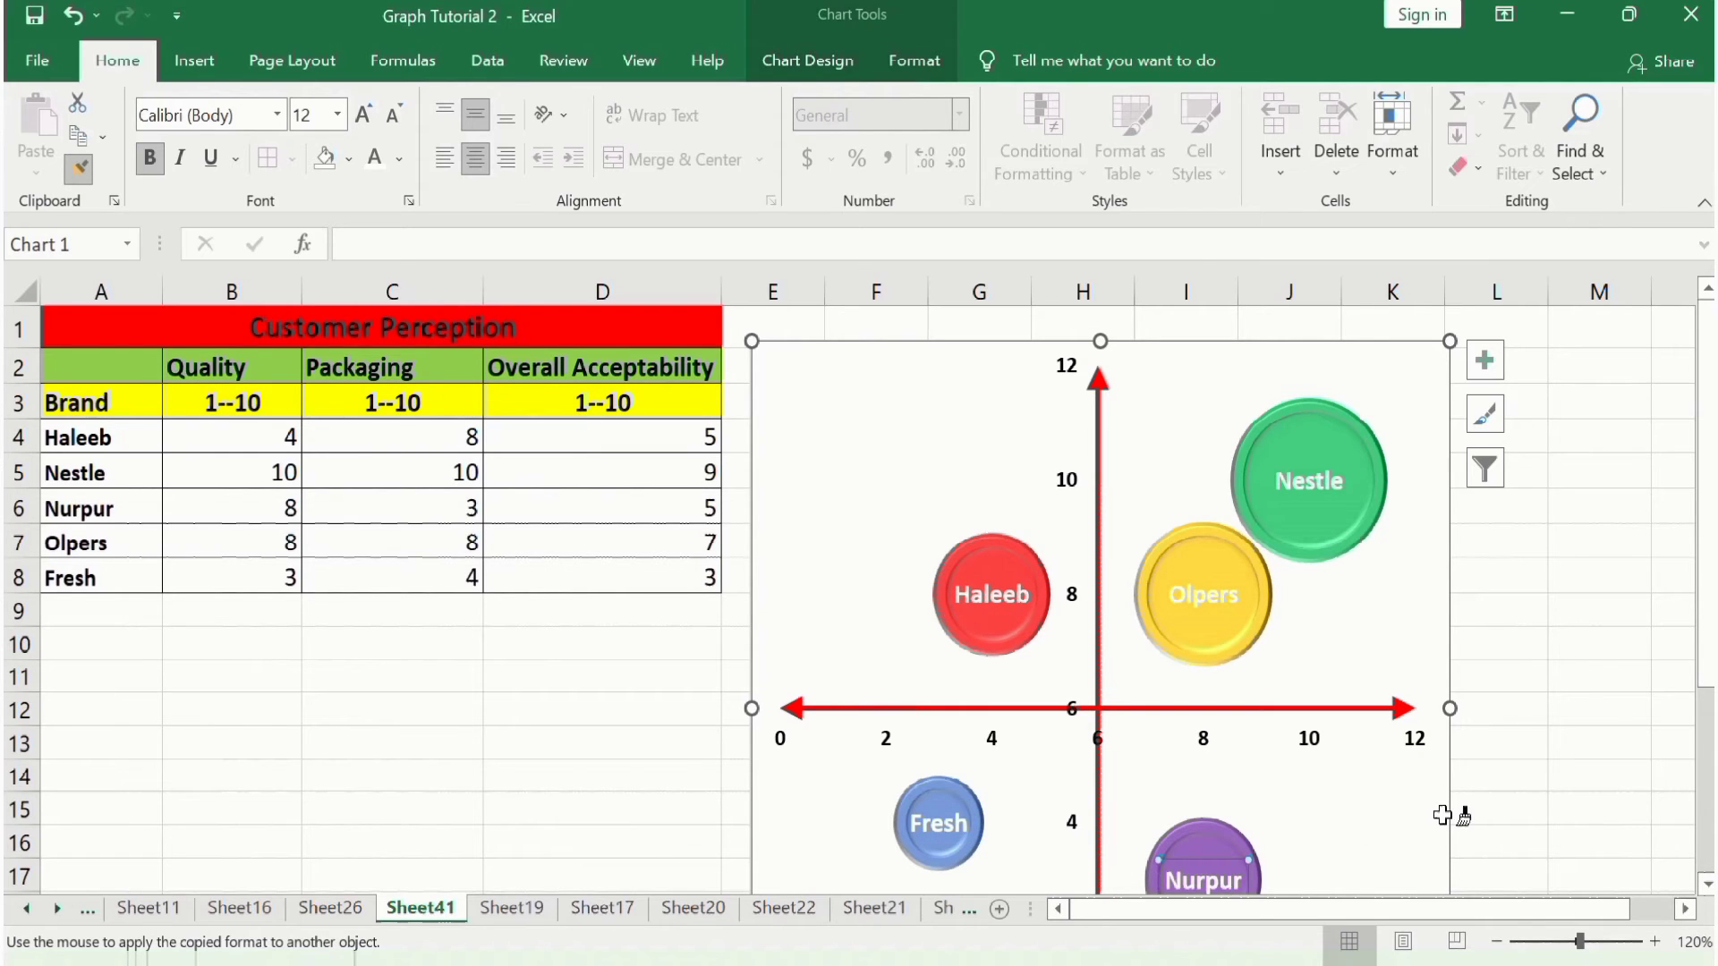
Add axis titles to the chart and leave Format Painter mode
{"action": "left_click", "coordinate": [1484, 362]}
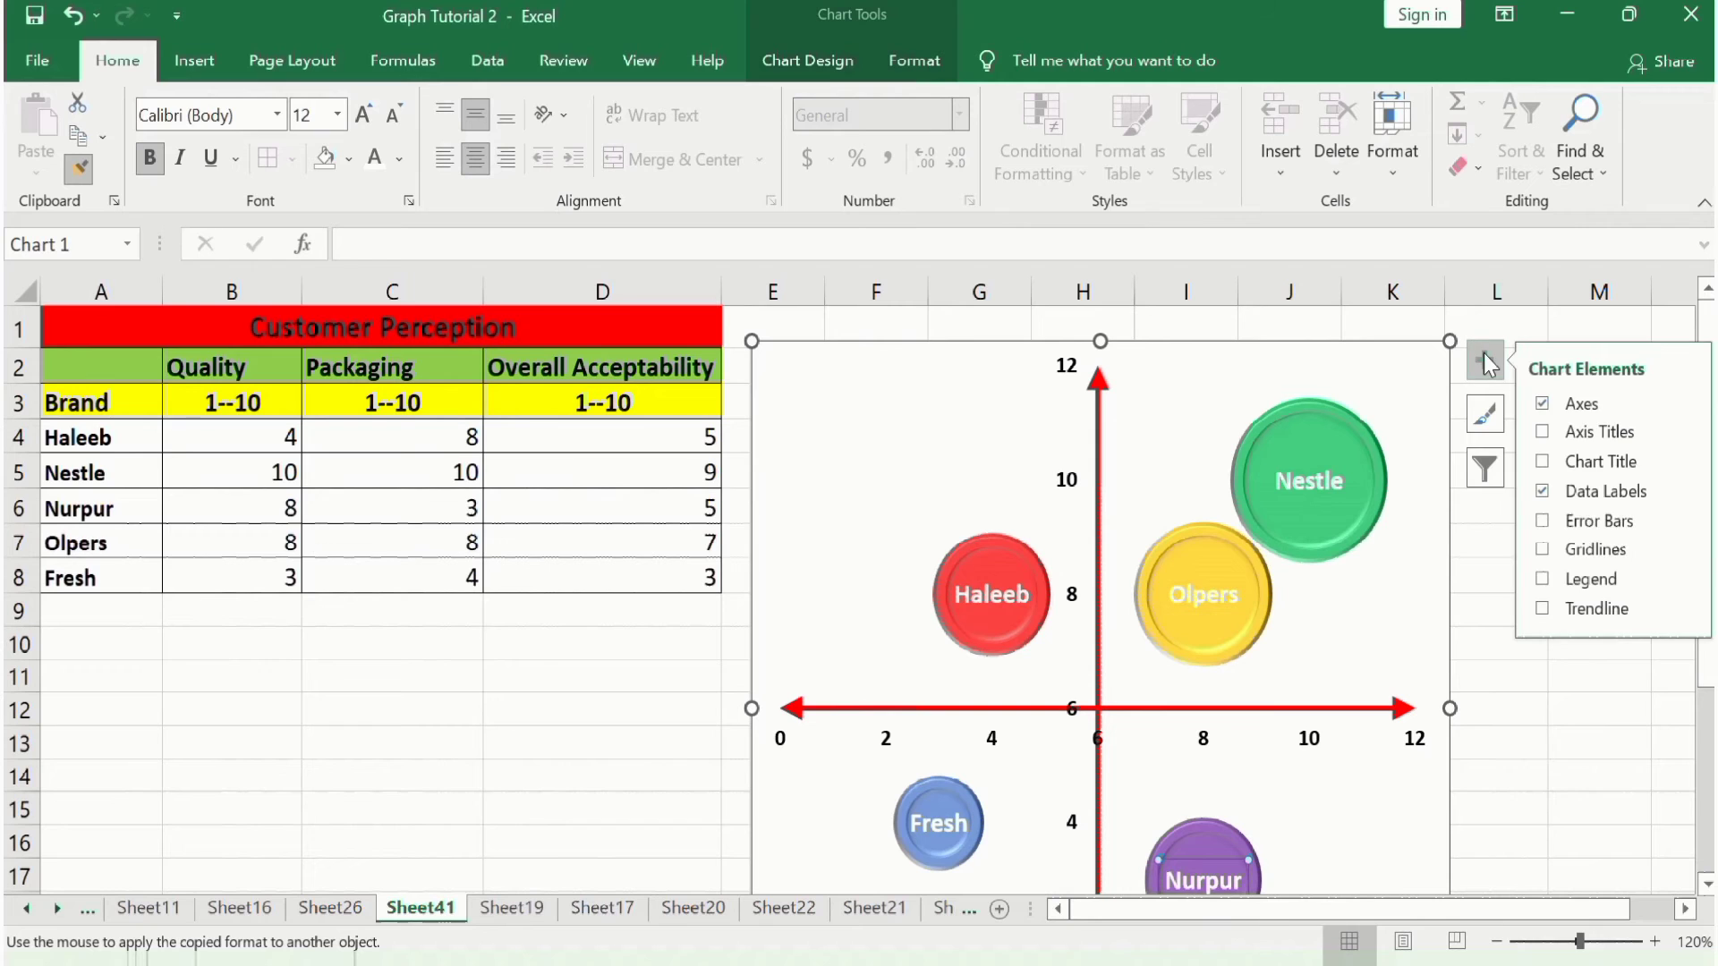
{"action": "left_click", "coordinate": [1542, 433]}
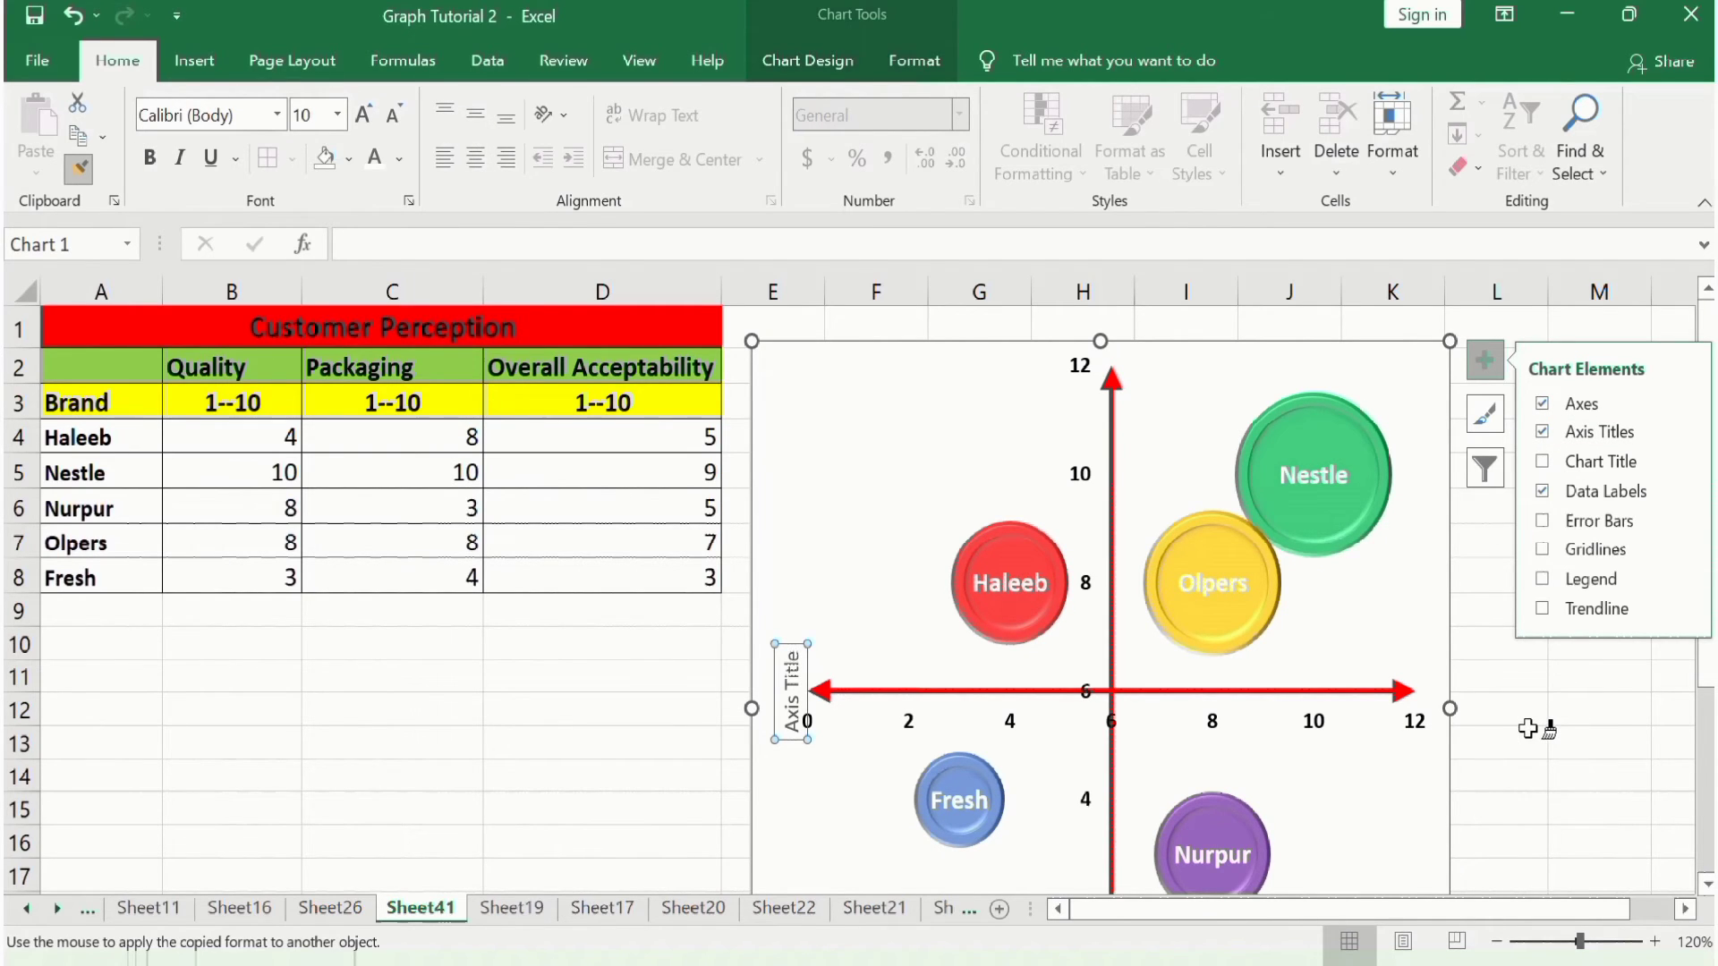
{"action": "left_click", "coordinate": [78, 168]}
{"action": "key", "text": "Escape"}
{"action": "key", "text": "Escape"}
{"action": "mouse_move", "coordinate": [1710, 550]}
{"action": "left_mouse_down"}
{"action": "mouse_move", "coordinate": [1709, 640]}
{"action": "mouse_move", "coordinate": [1710, 555]}
{"action": "left_mouse_up"}
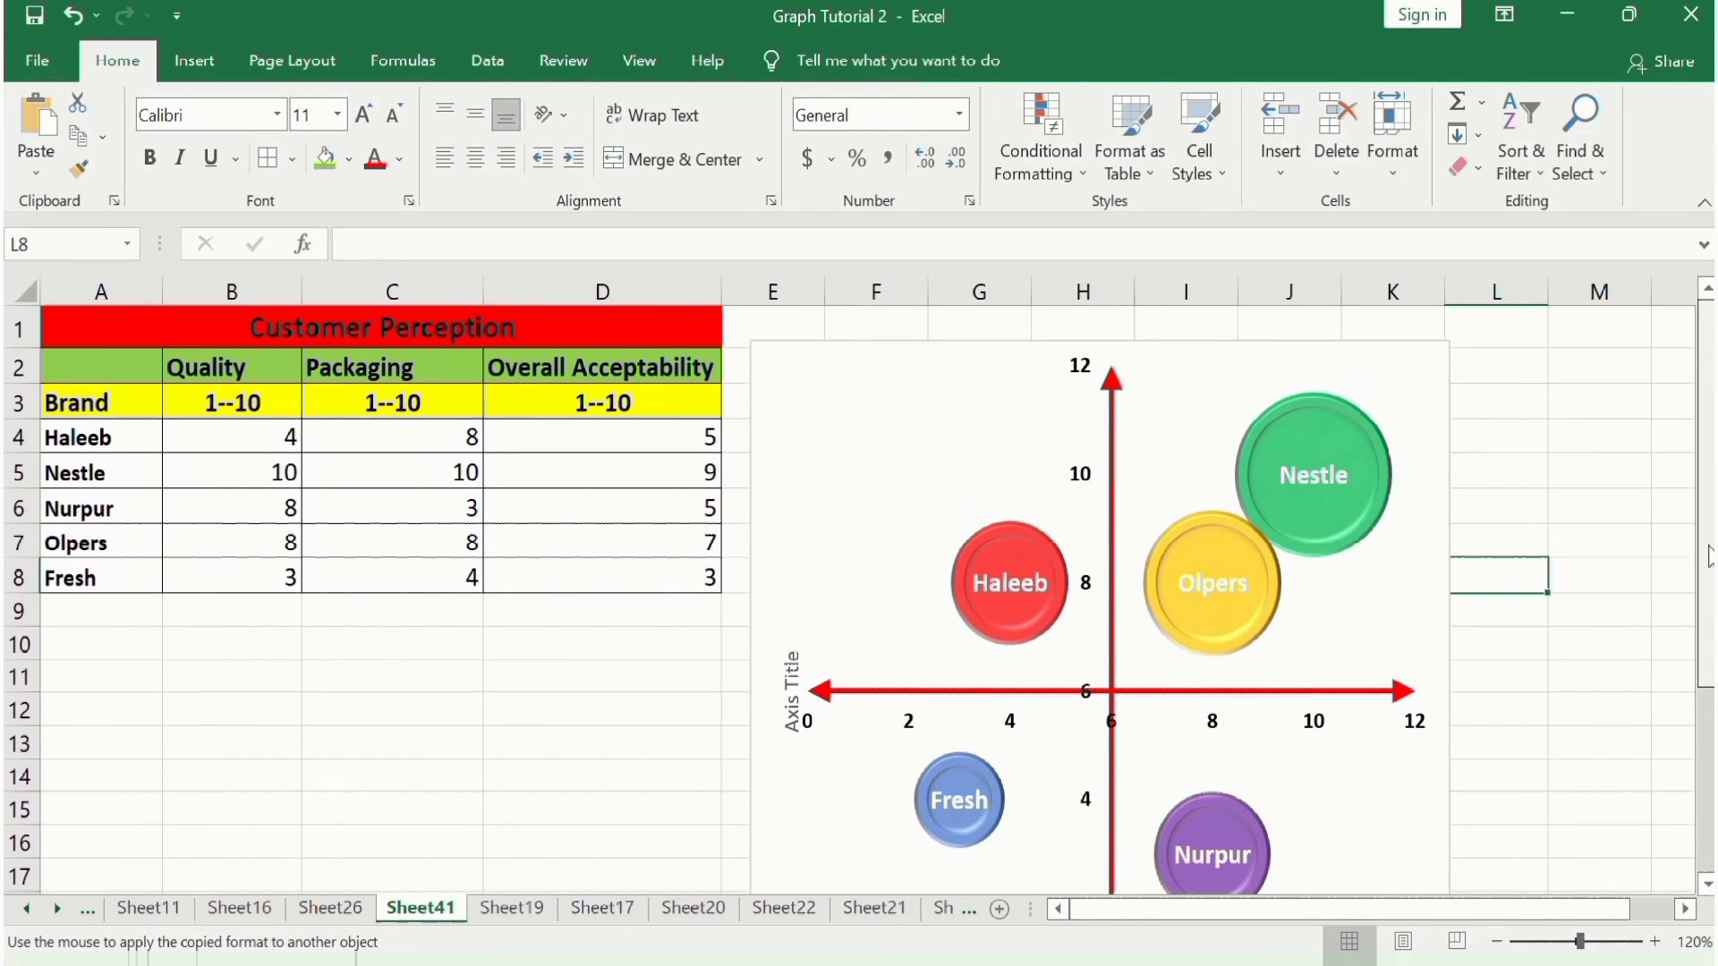
Replace the vertical axis title's placeholder text with "Poor Quality"
{"action": "left_click", "coordinate": [793, 689]}
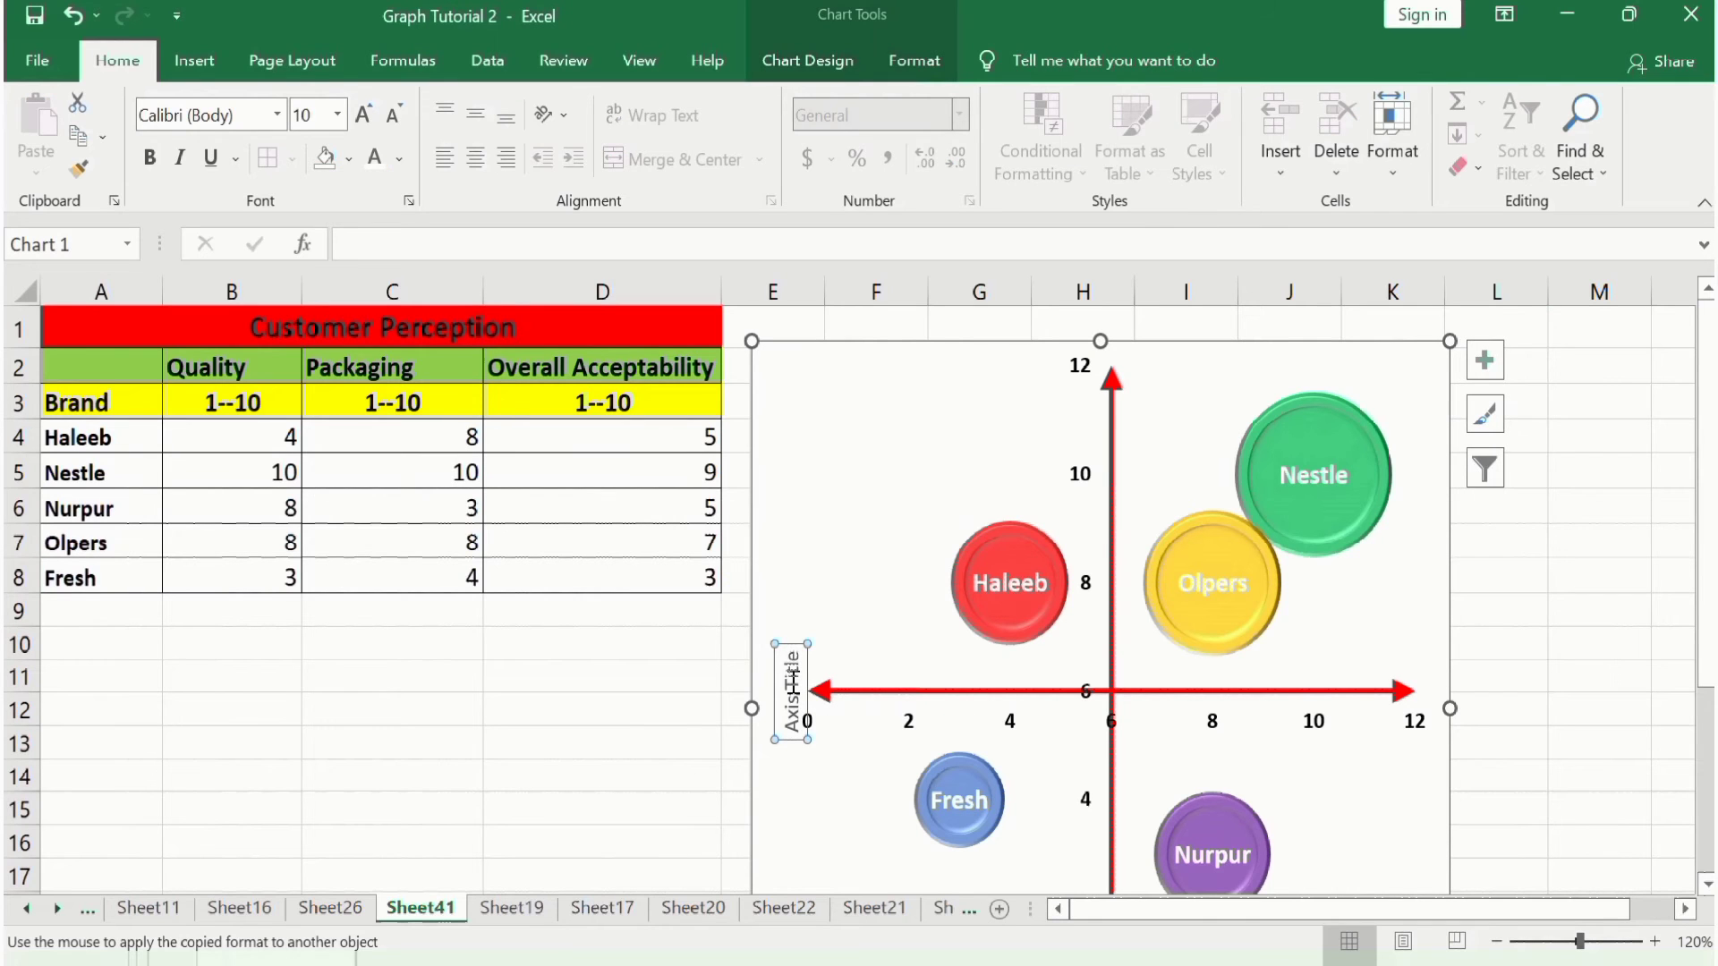
{"action": "key", "text": "ctrl+c"}
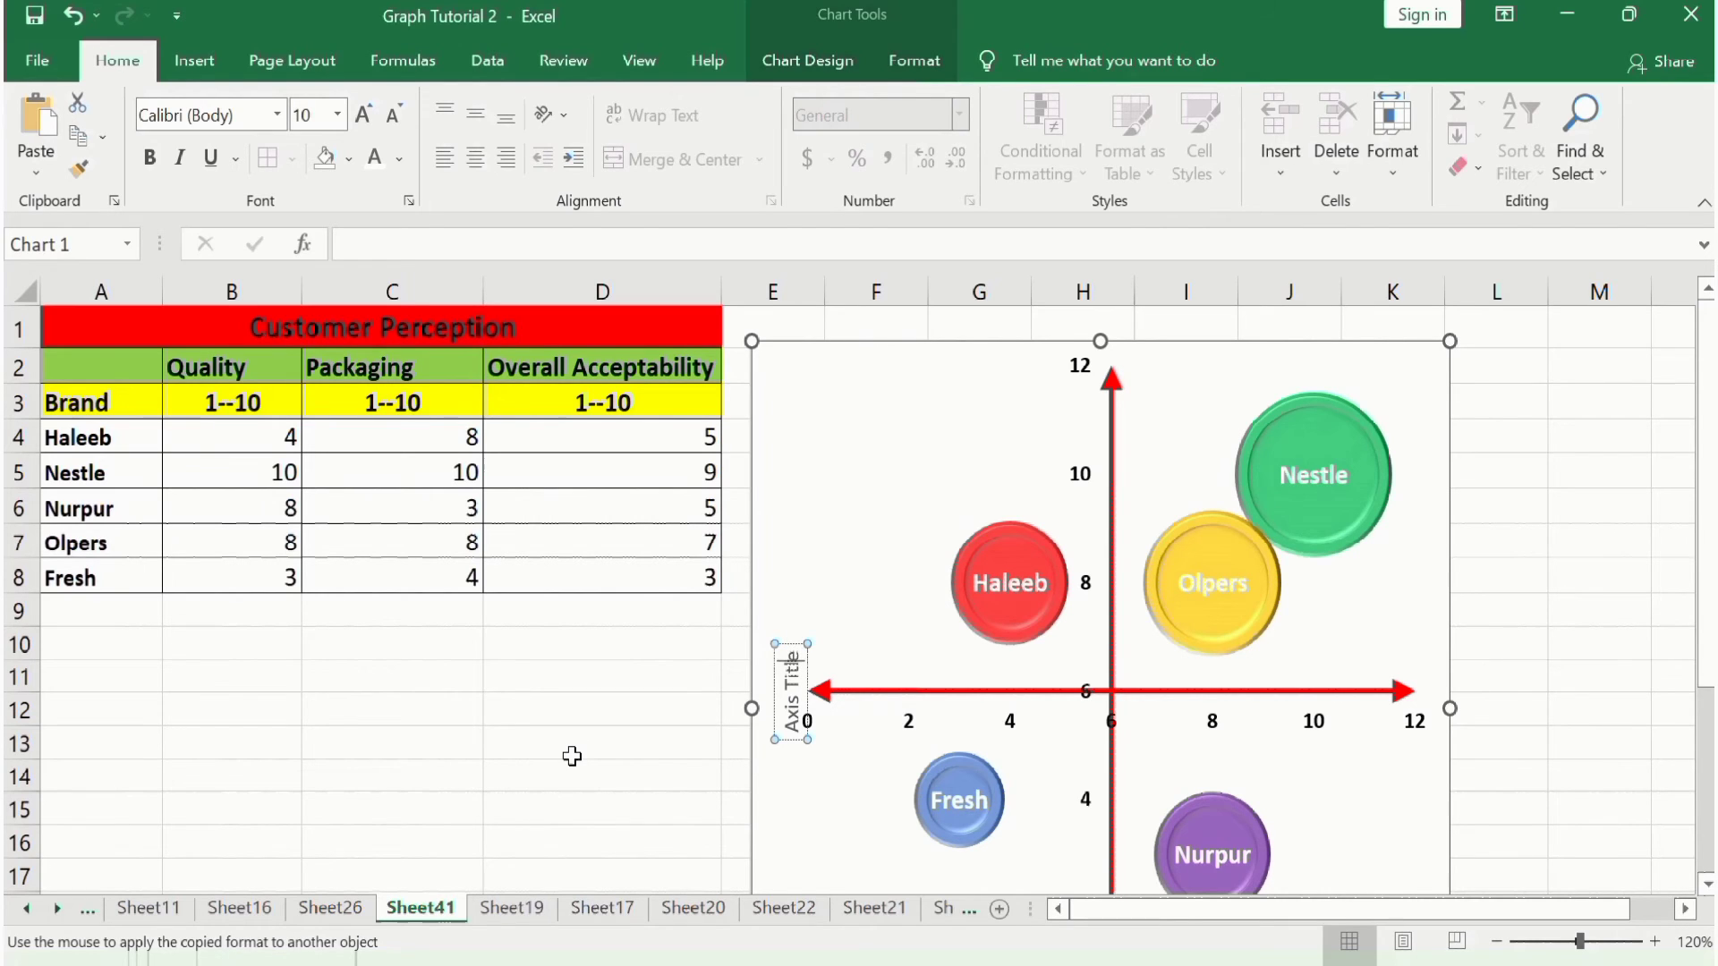
{"action": "key", "text": "BackSpace"}
{"action": "key", "text": "BackSpace"}
{"action": "key", "text": "BackSpace"}
{"action": "key", "text": "BackSpace"}
{"action": "key", "text": "BackSpace"}
{"action": "key", "text": "BackSpace"}
{"action": "key", "text": "BackSpace"}
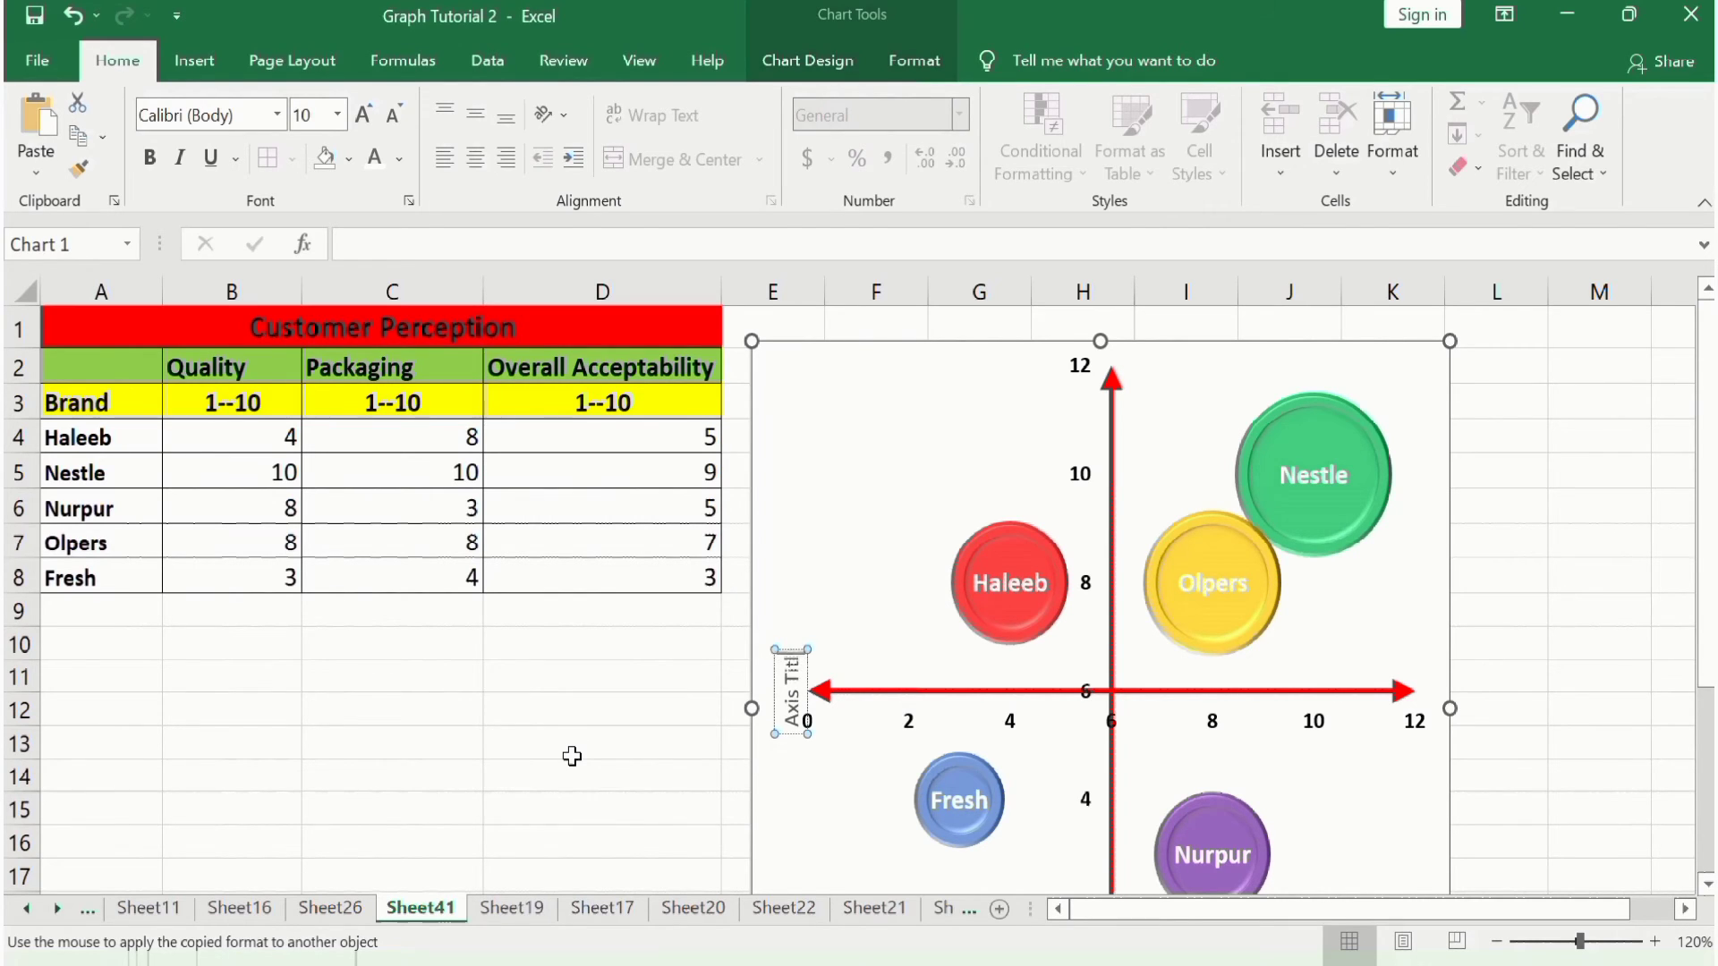
{"action": "key", "text": "BackSpace"}
{"action": "key", "text": "BackSpace"}
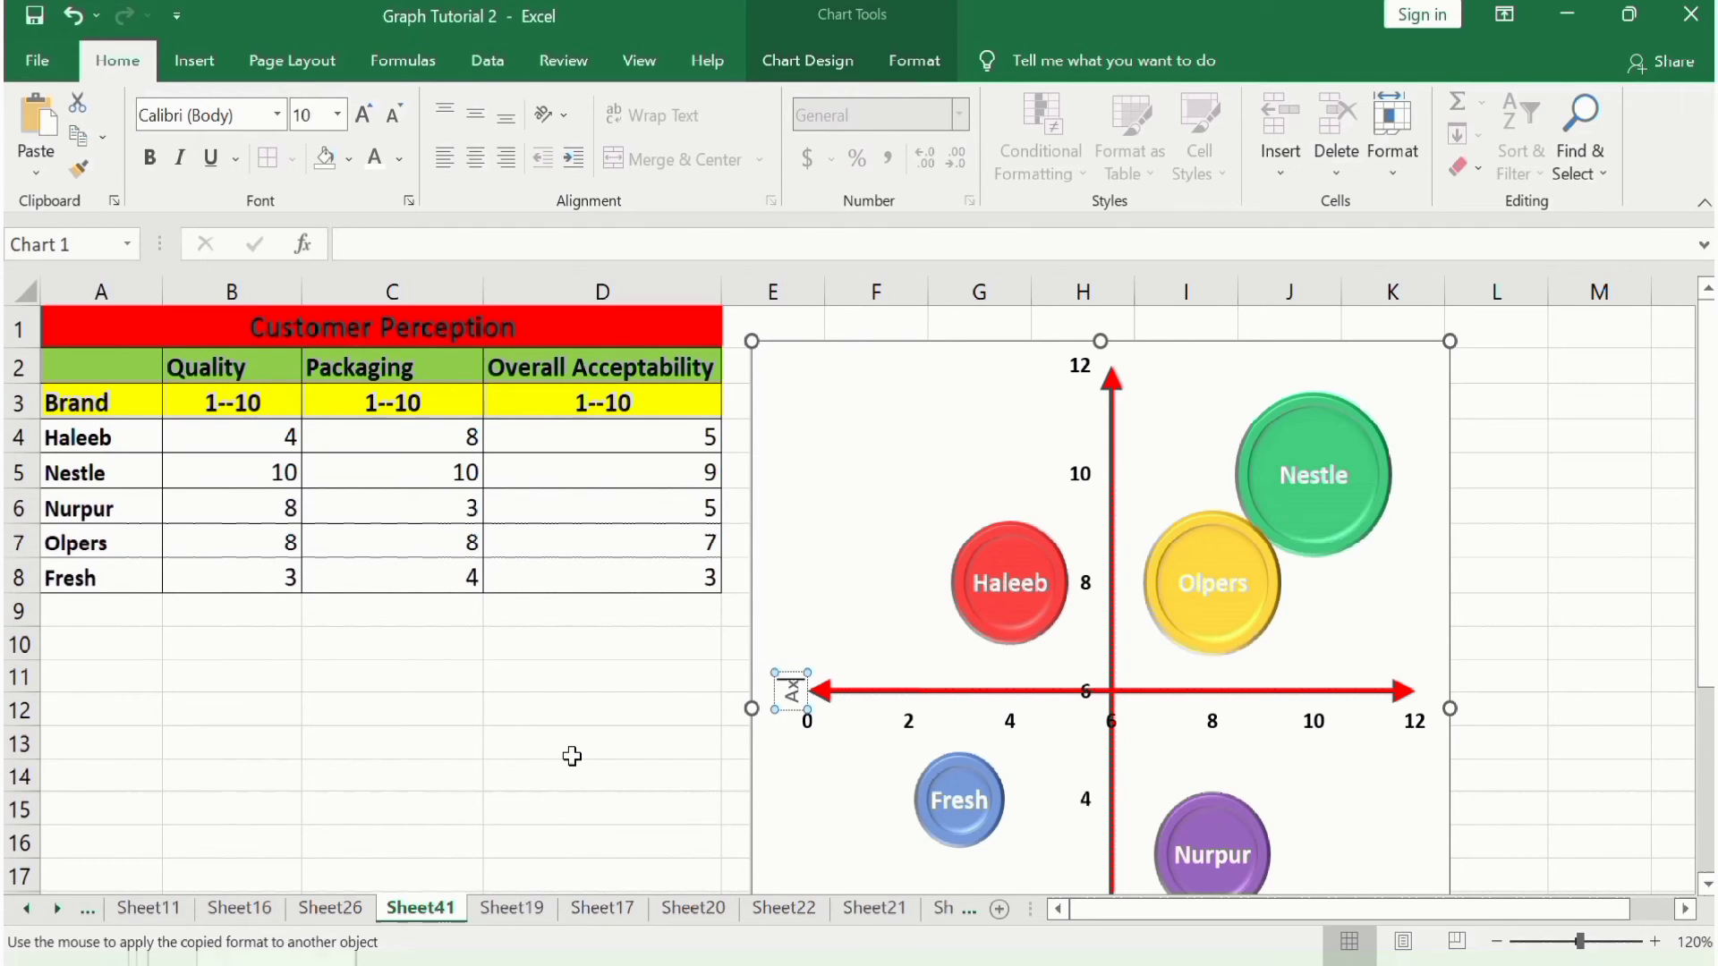
{"action": "key", "text": "BackSpace"}
{"action": "type", "text": "Poor Qu"}
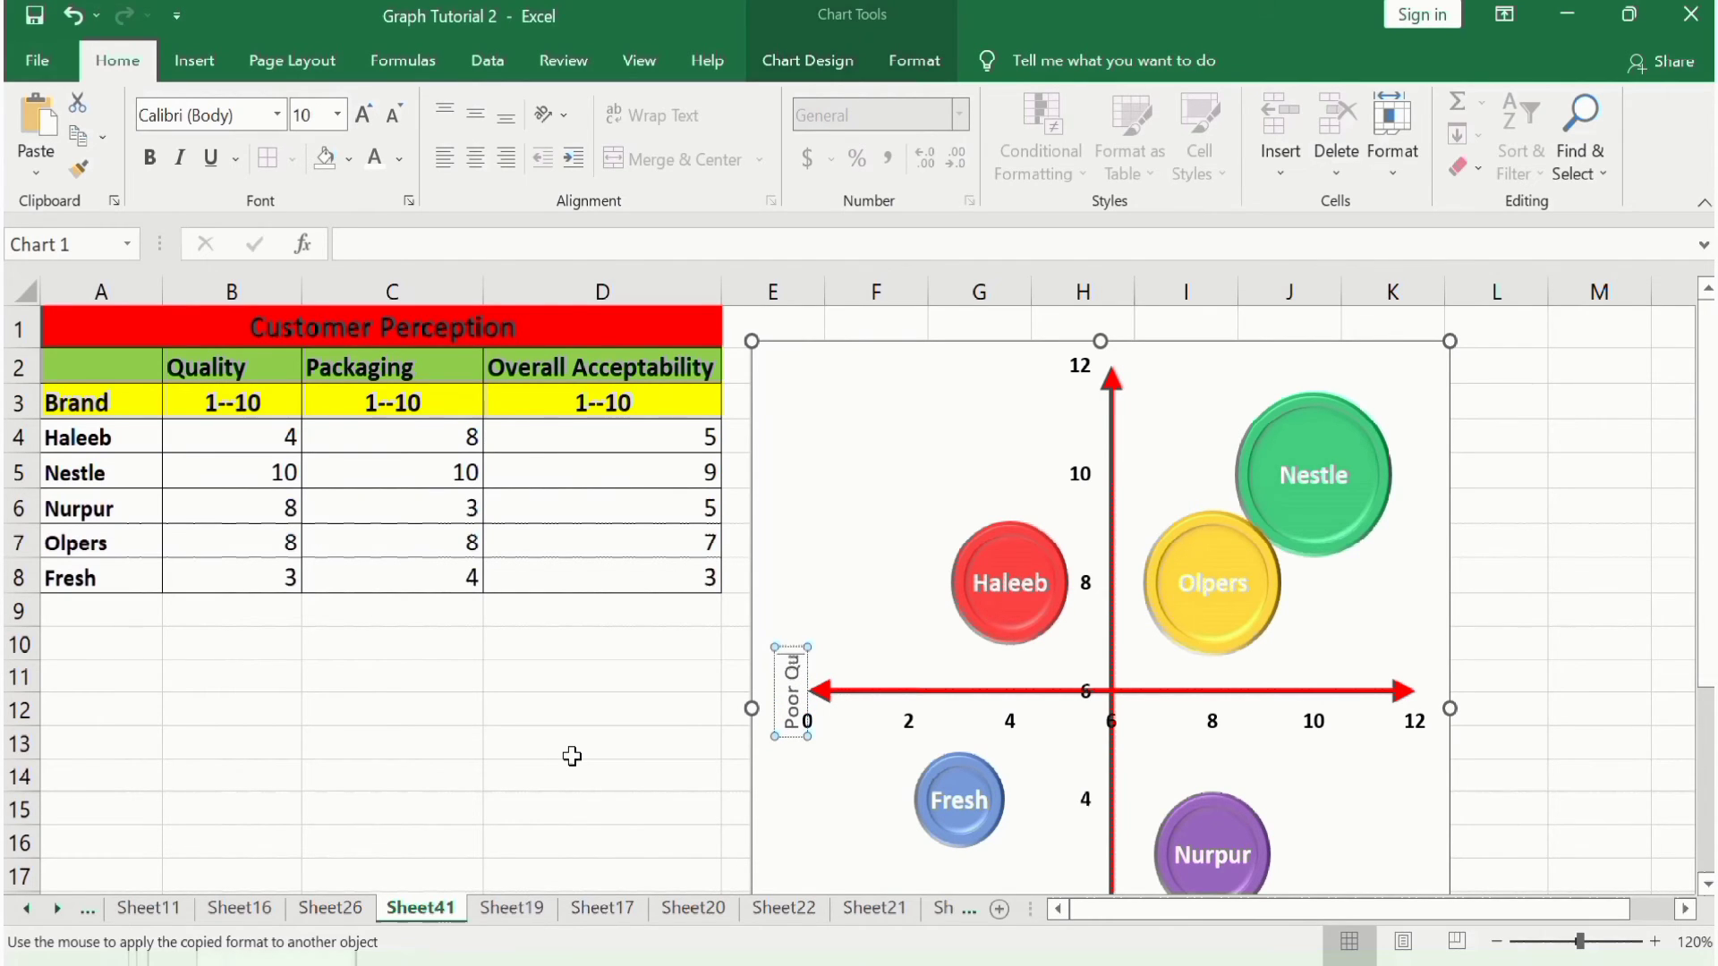
{"action": "type", "text": "ality"}
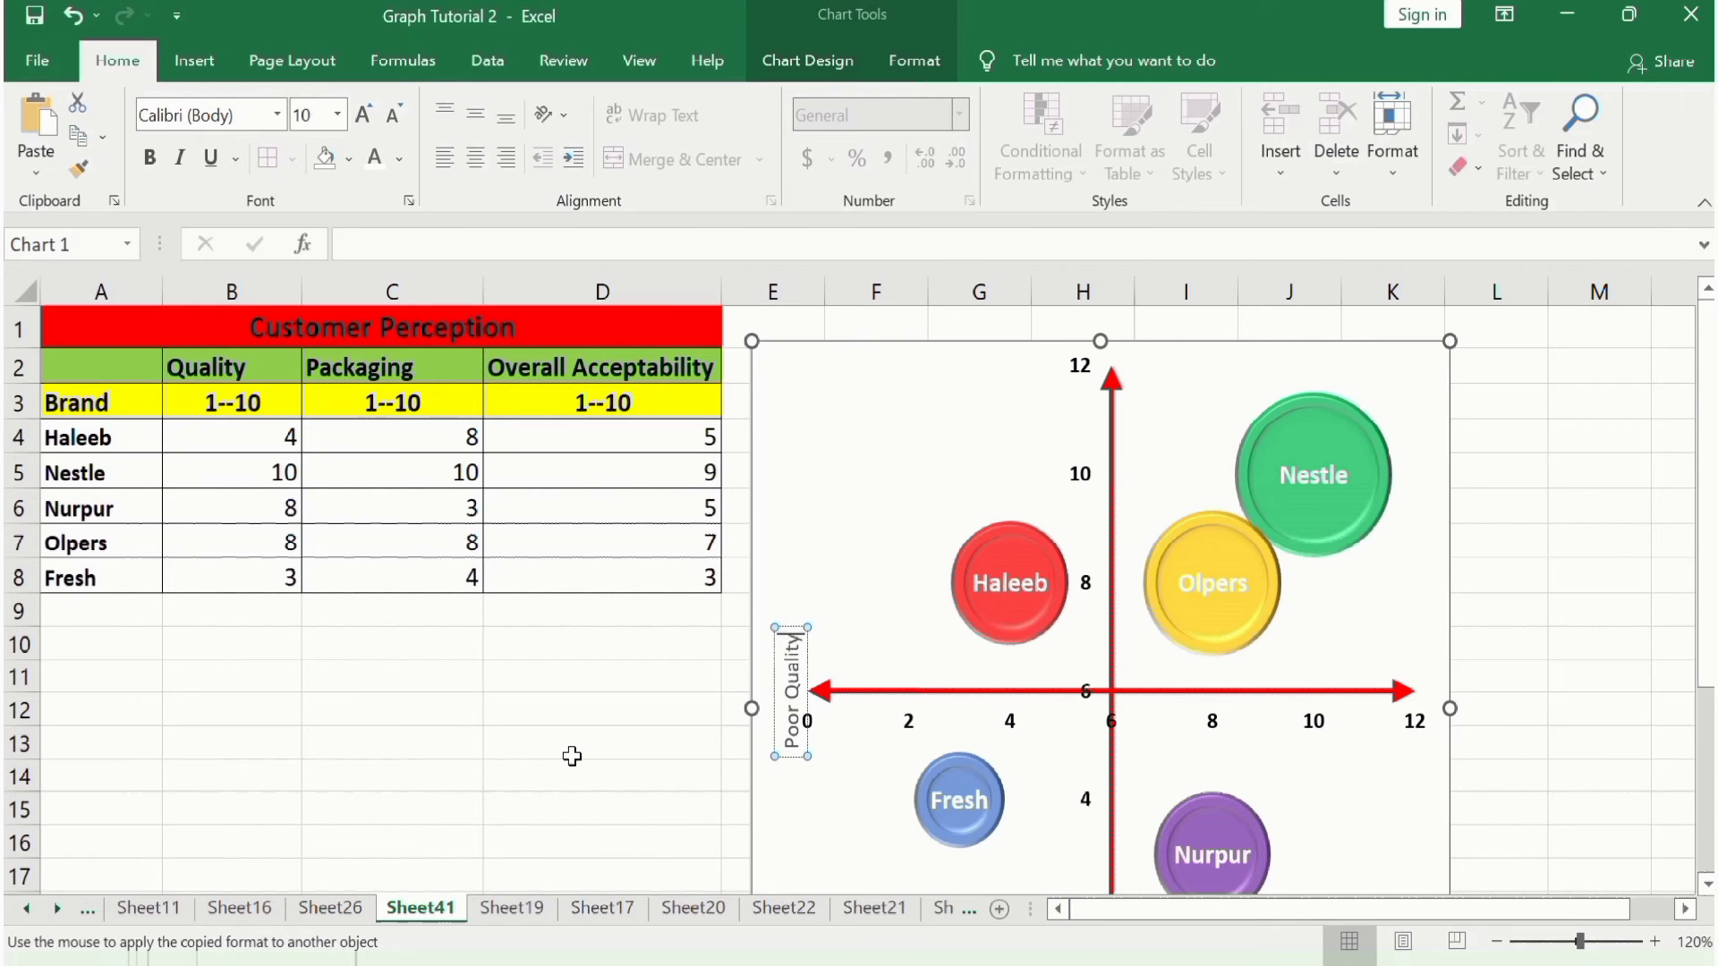
Check the axis wording on Sheet26's finished chart, and reword the vertical title on Sheet41 to "Low Quality"
{"action": "left_click", "coordinate": [331, 904]}
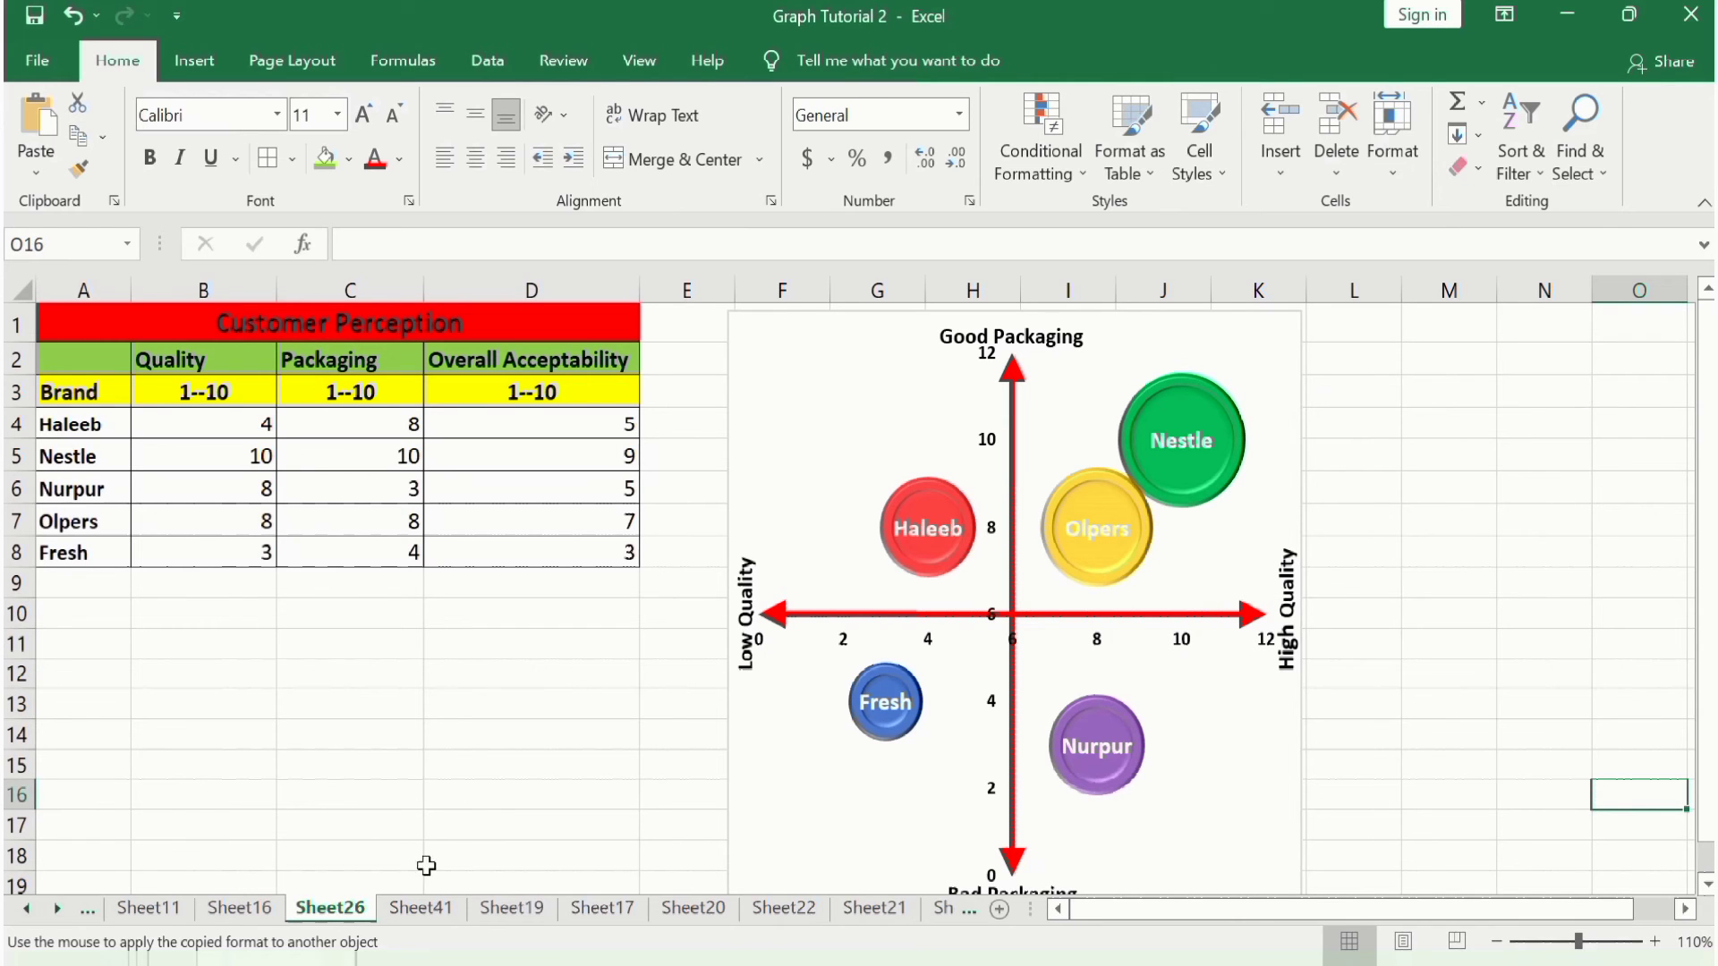
{"action": "left_click", "coordinate": [422, 911]}
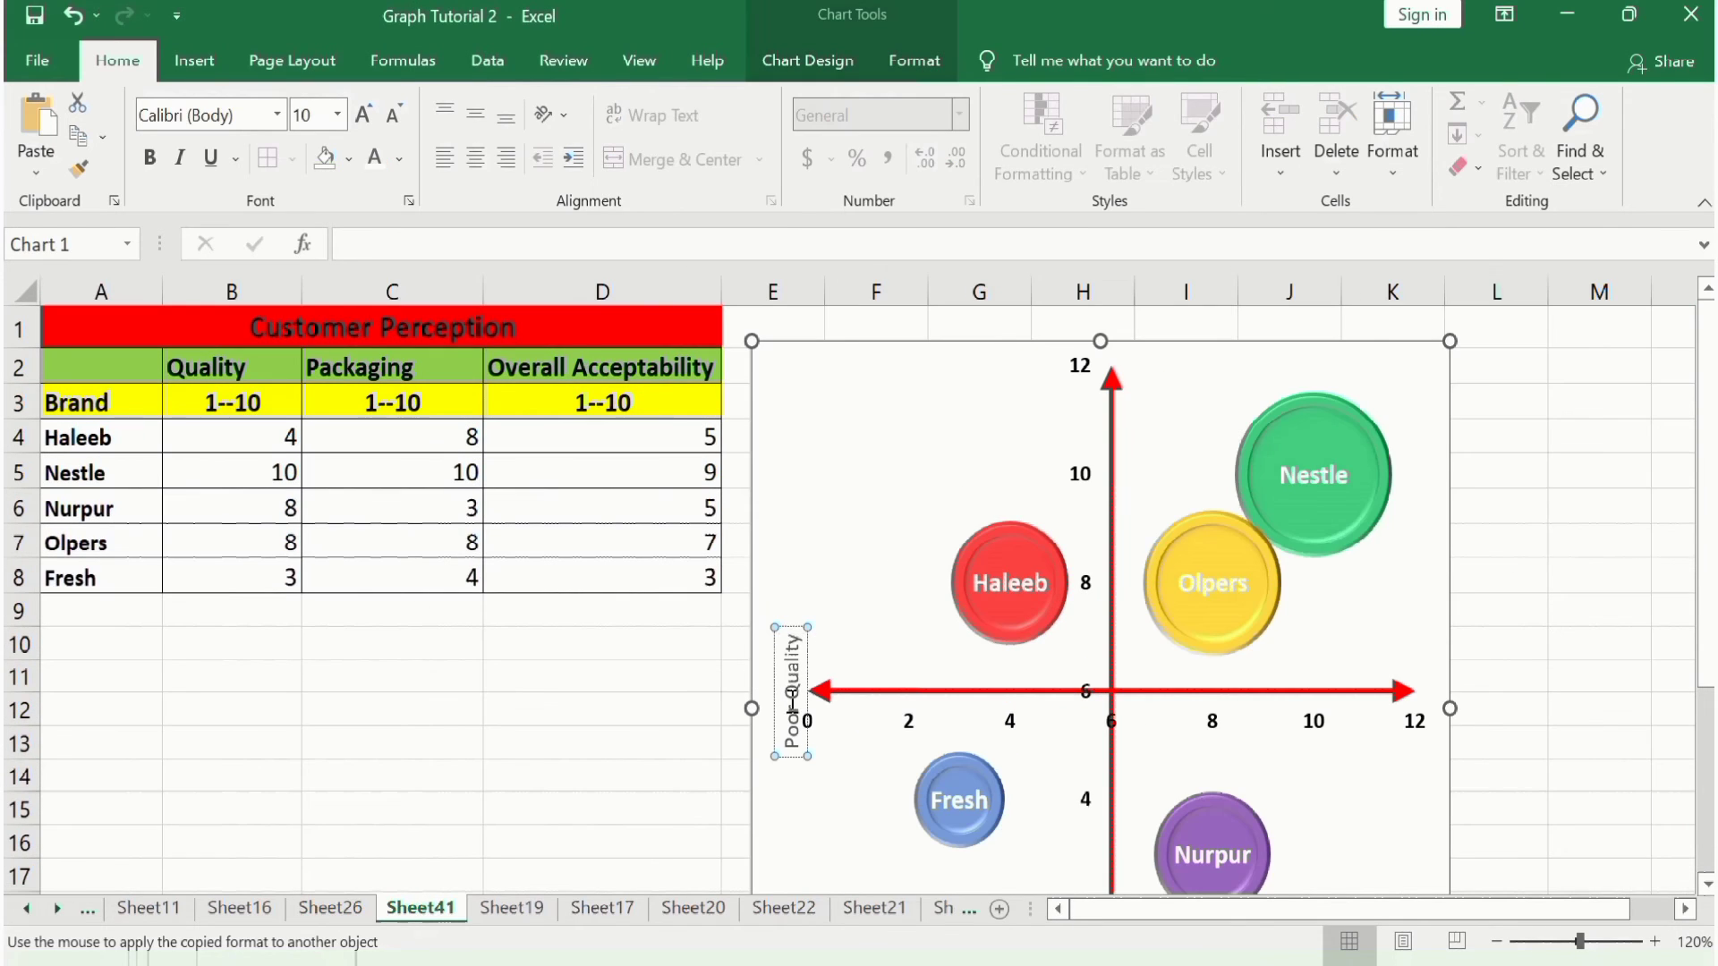
{"action": "key", "text": "BackSpace"}
{"action": "key", "text": "BackSpace"}
{"action": "key", "text": "BackSpace"}
{"action": "key", "text": "BackSpace"}
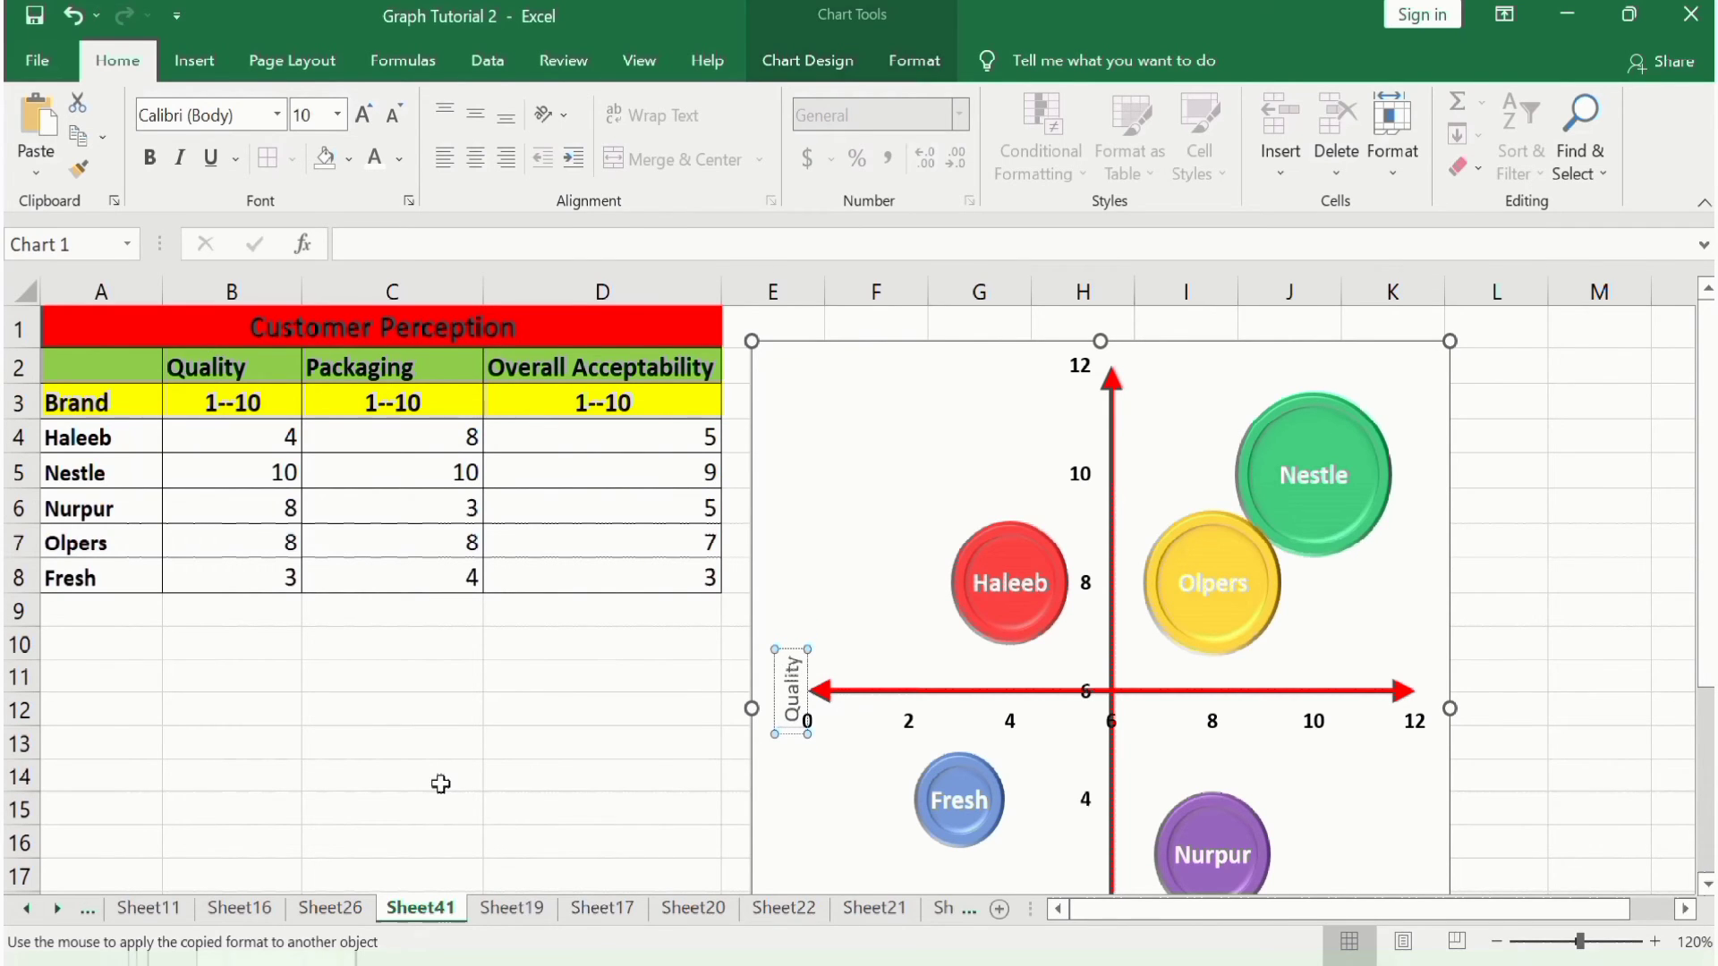
{"action": "type", "text": "Low"}
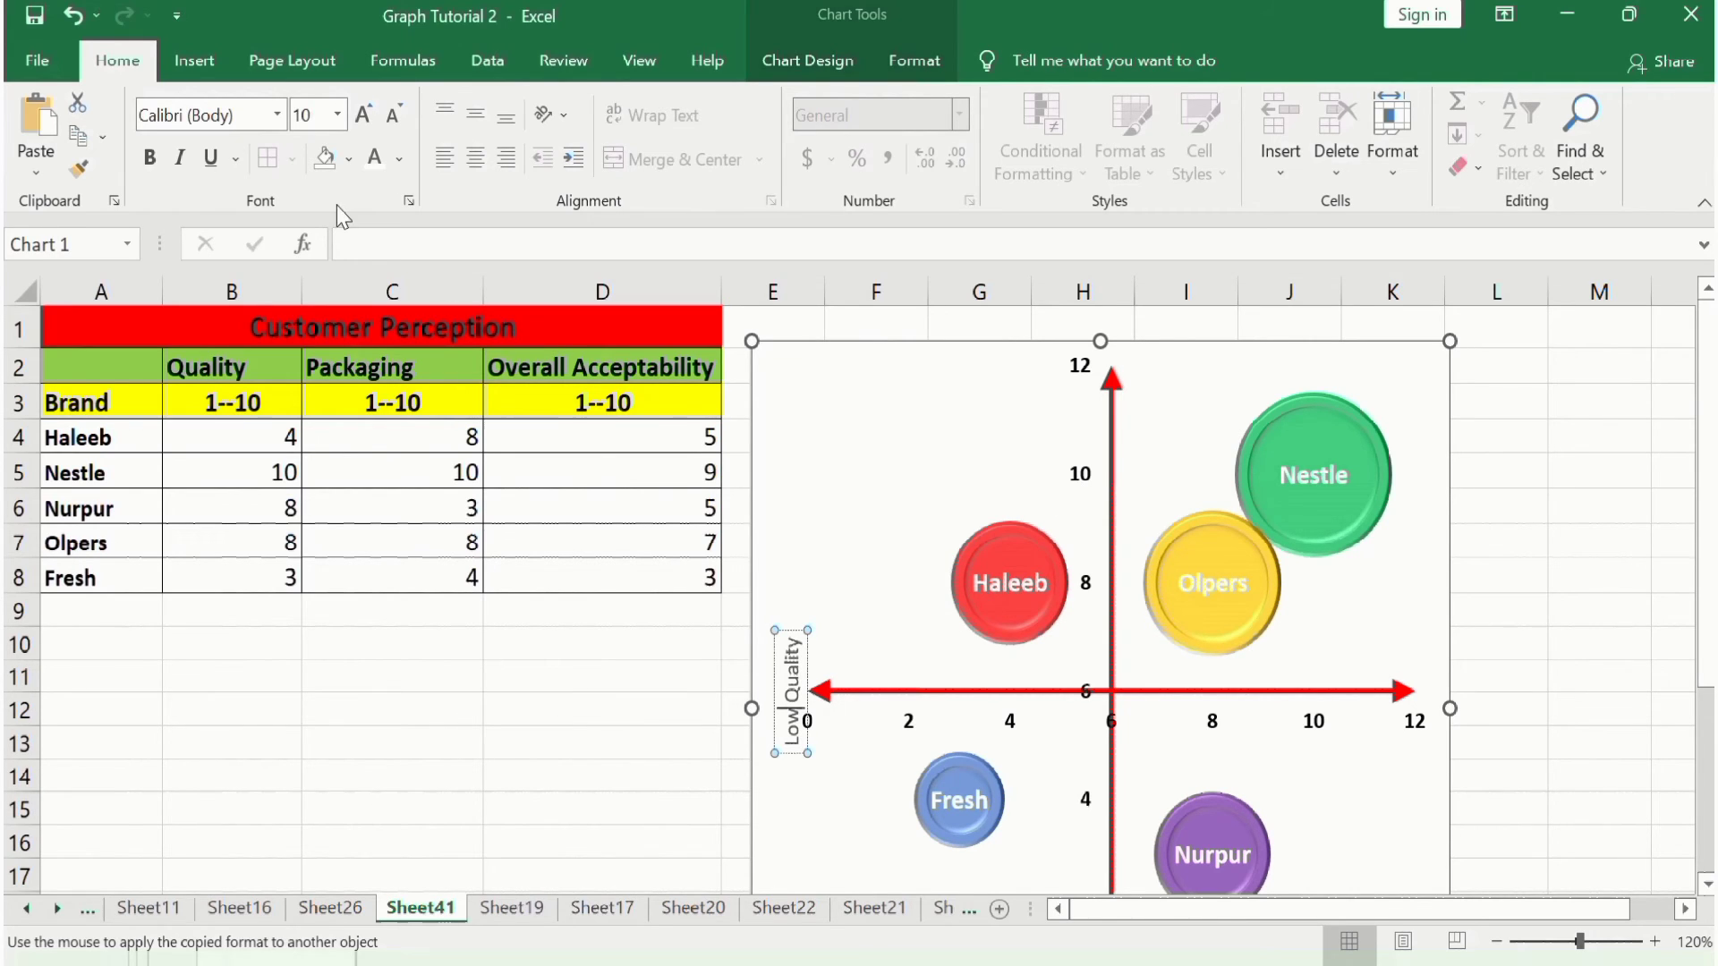
Draw a tall, narrow text box inside the chart over the right end of the horizontal axis
{"action": "left_click", "coordinate": [194, 63]}
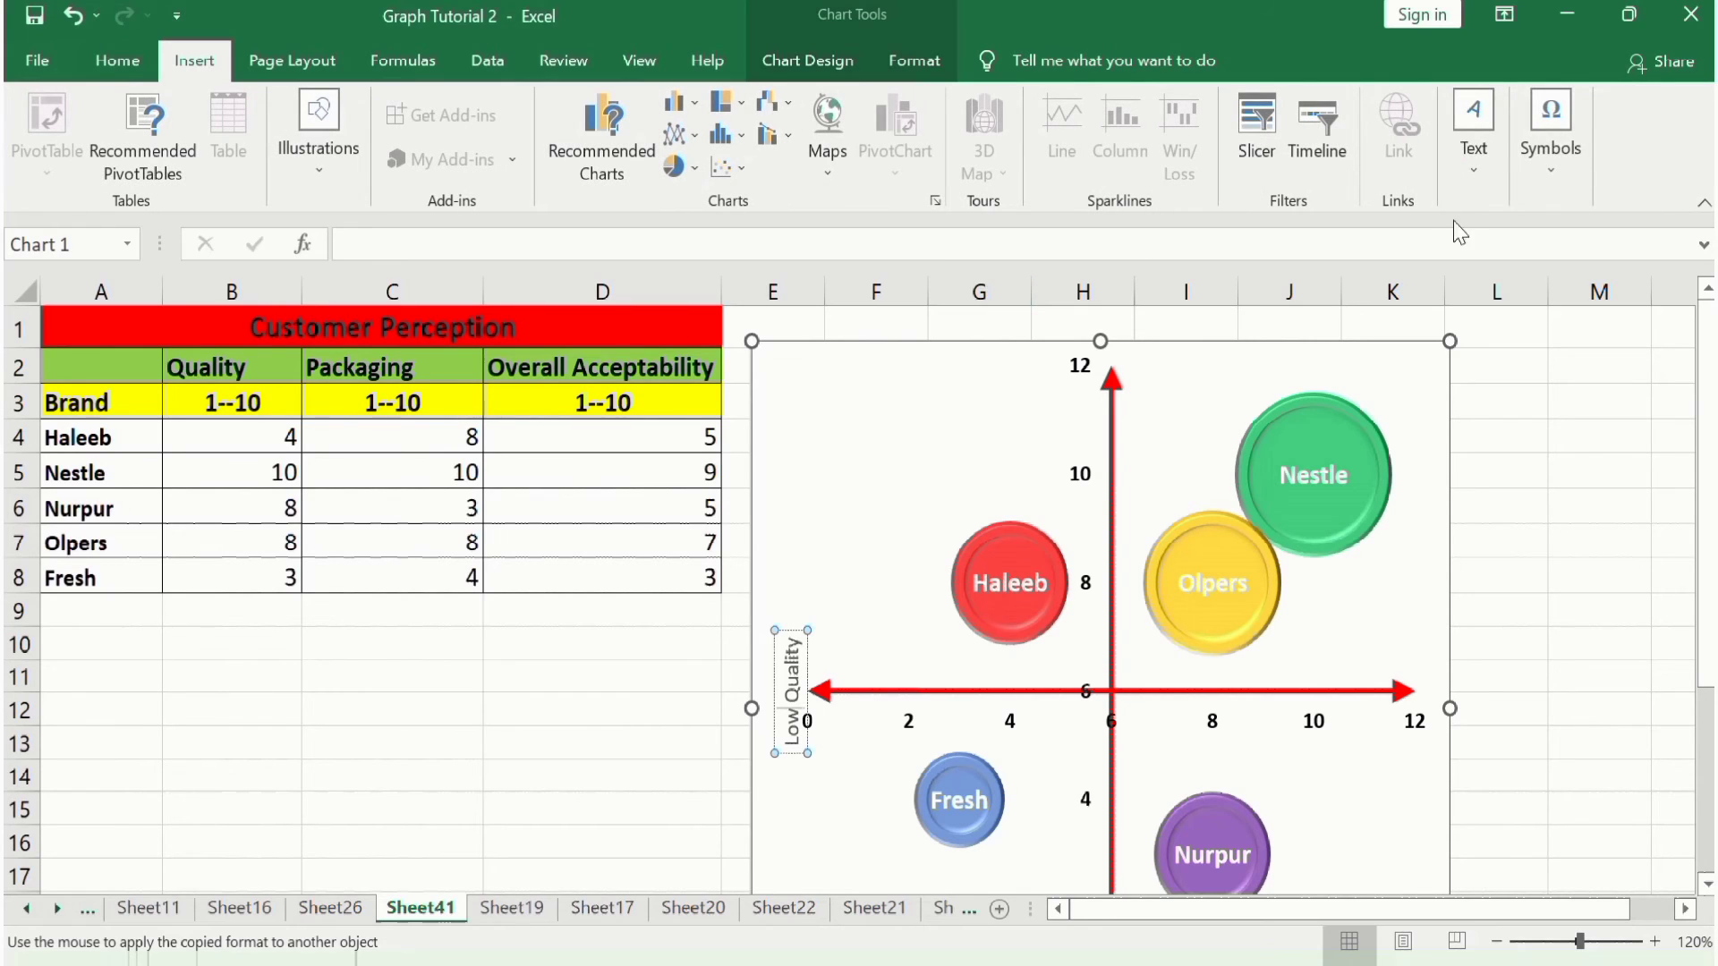
{"action": "left_click", "coordinate": [1480, 168]}
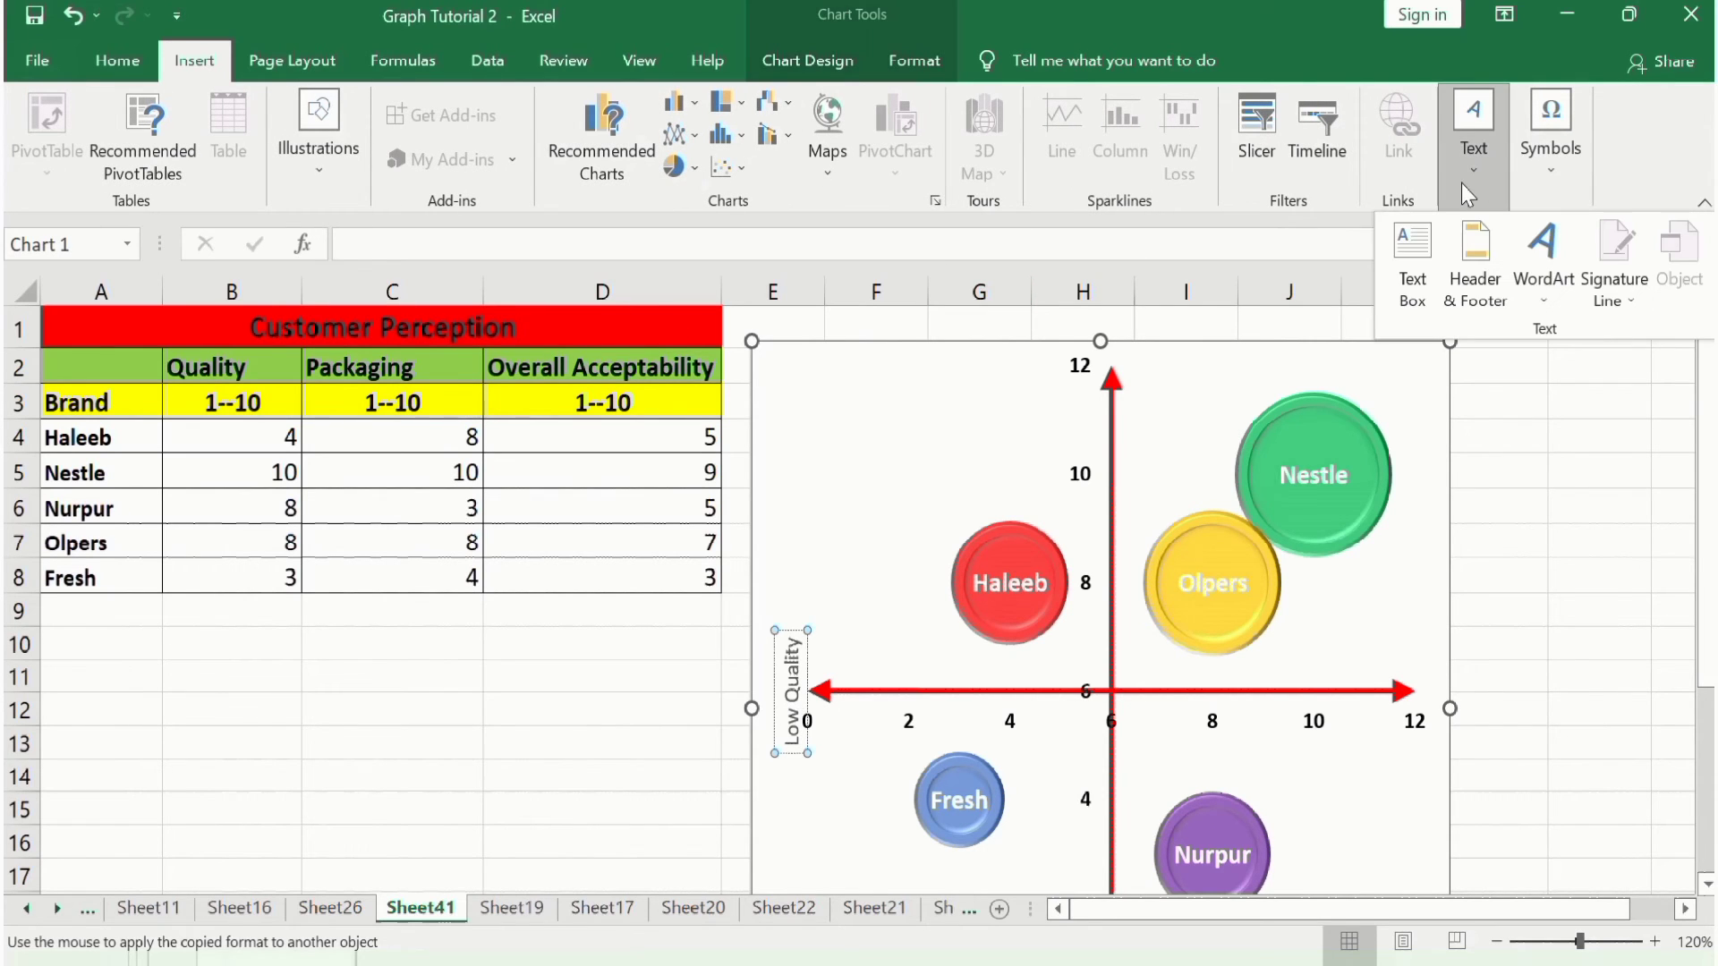
{"action": "left_click", "coordinate": [1419, 258]}
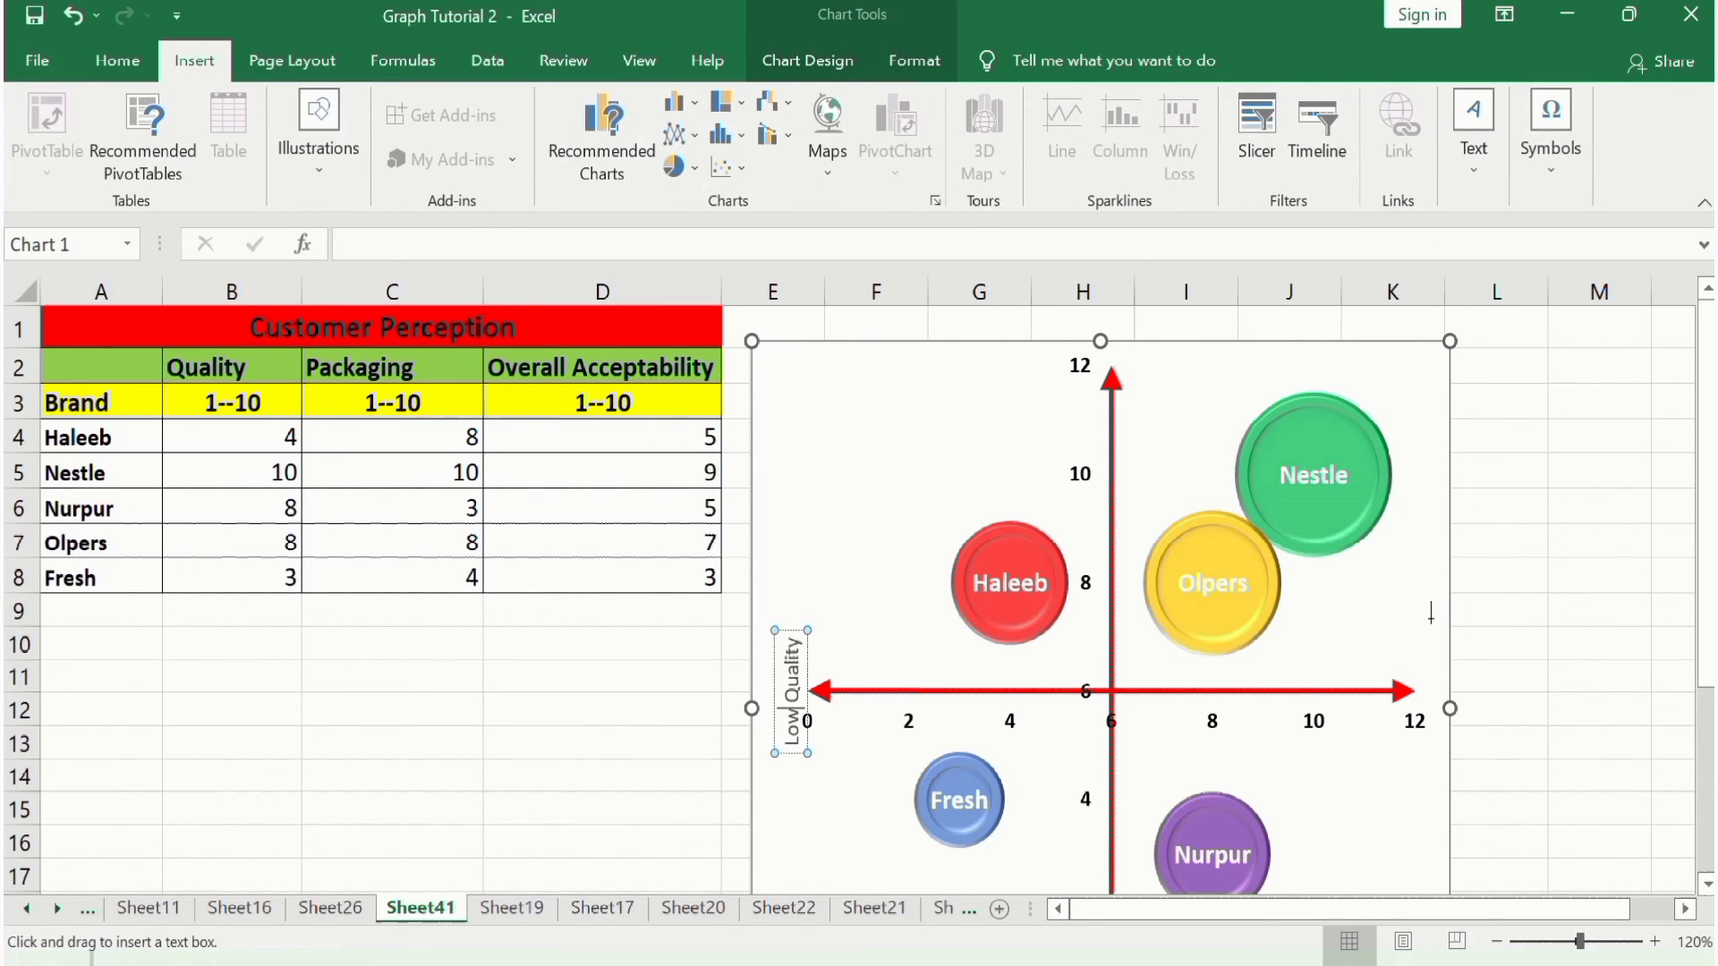
{"action": "left_click_drag", "start_coordinate": [1425, 620], "coordinate": [1469, 764]}
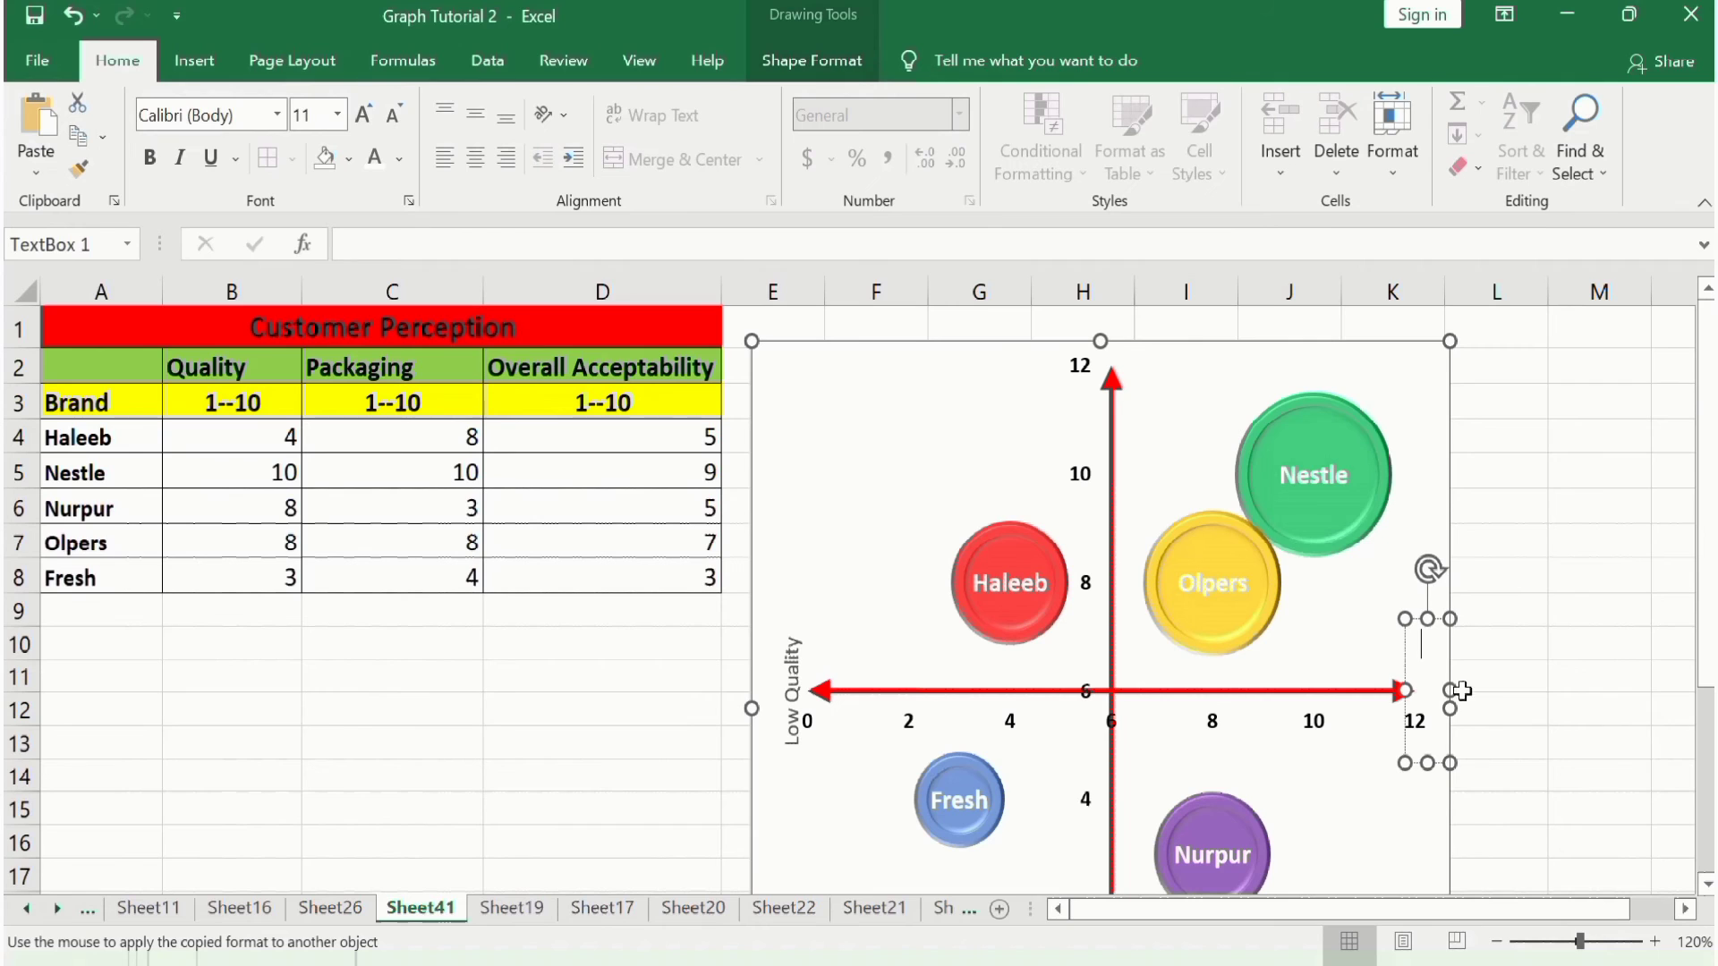
Set the new text box's text direction to Rotate all text 270° and label it "High Quality", matching Sheet26's chart
{"action": "right_click", "coordinate": [1426, 630]}
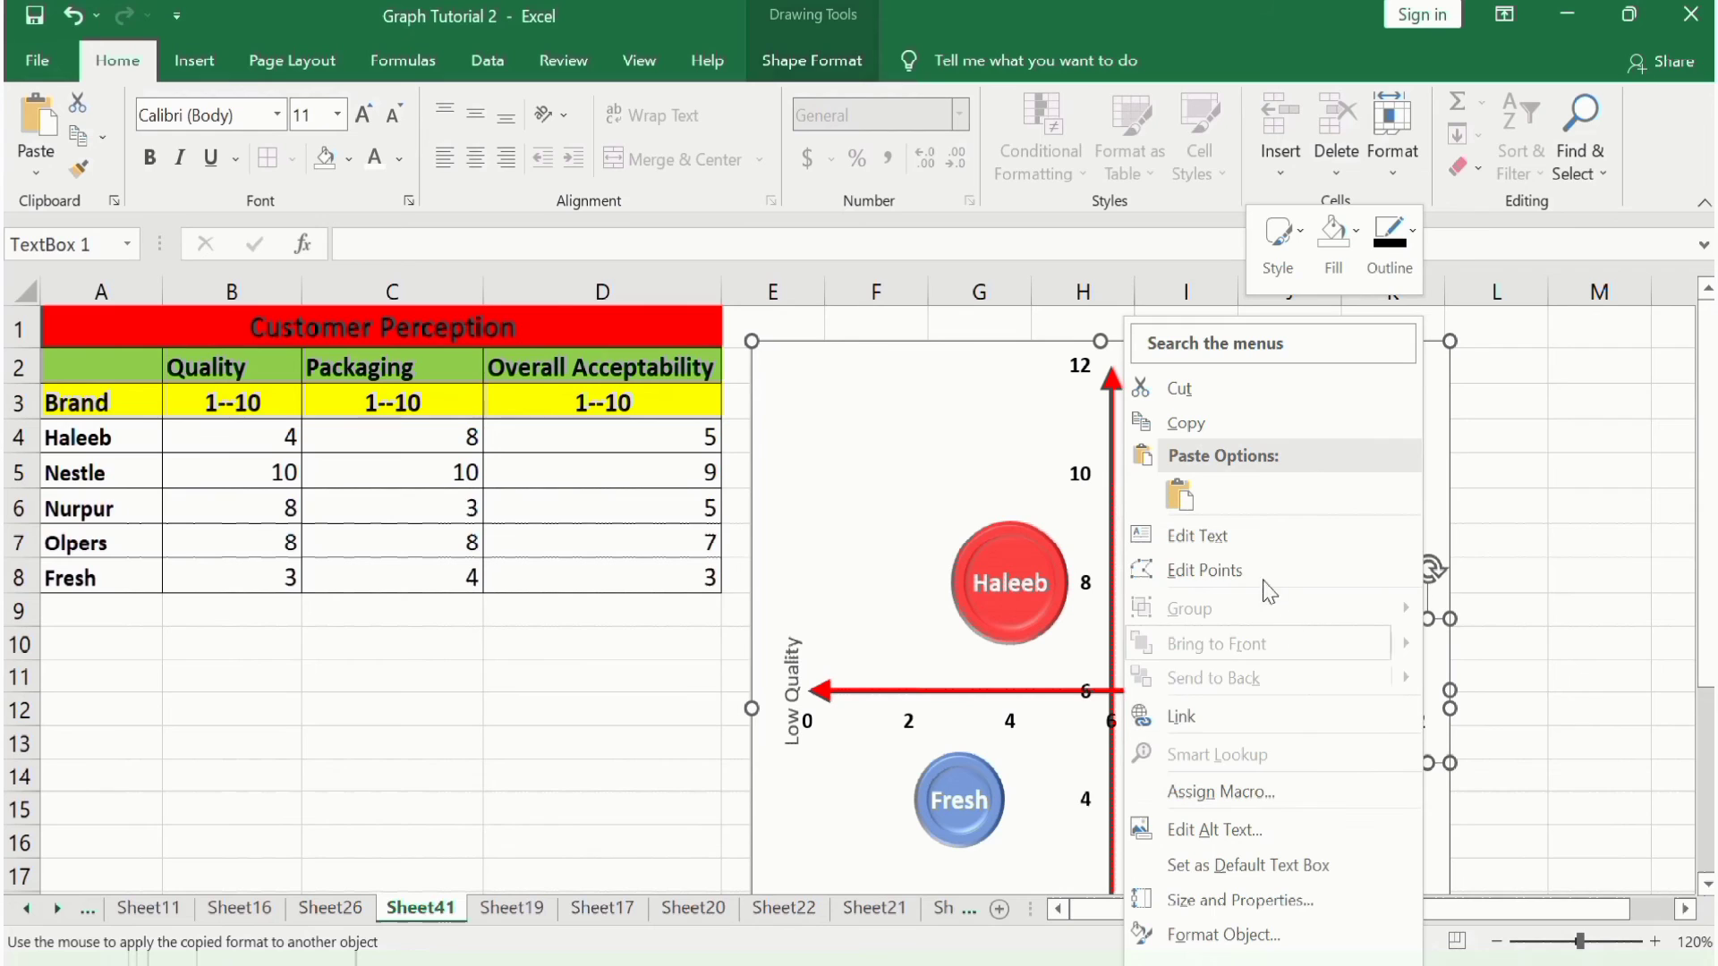
{"action": "left_click", "coordinate": [1509, 622]}
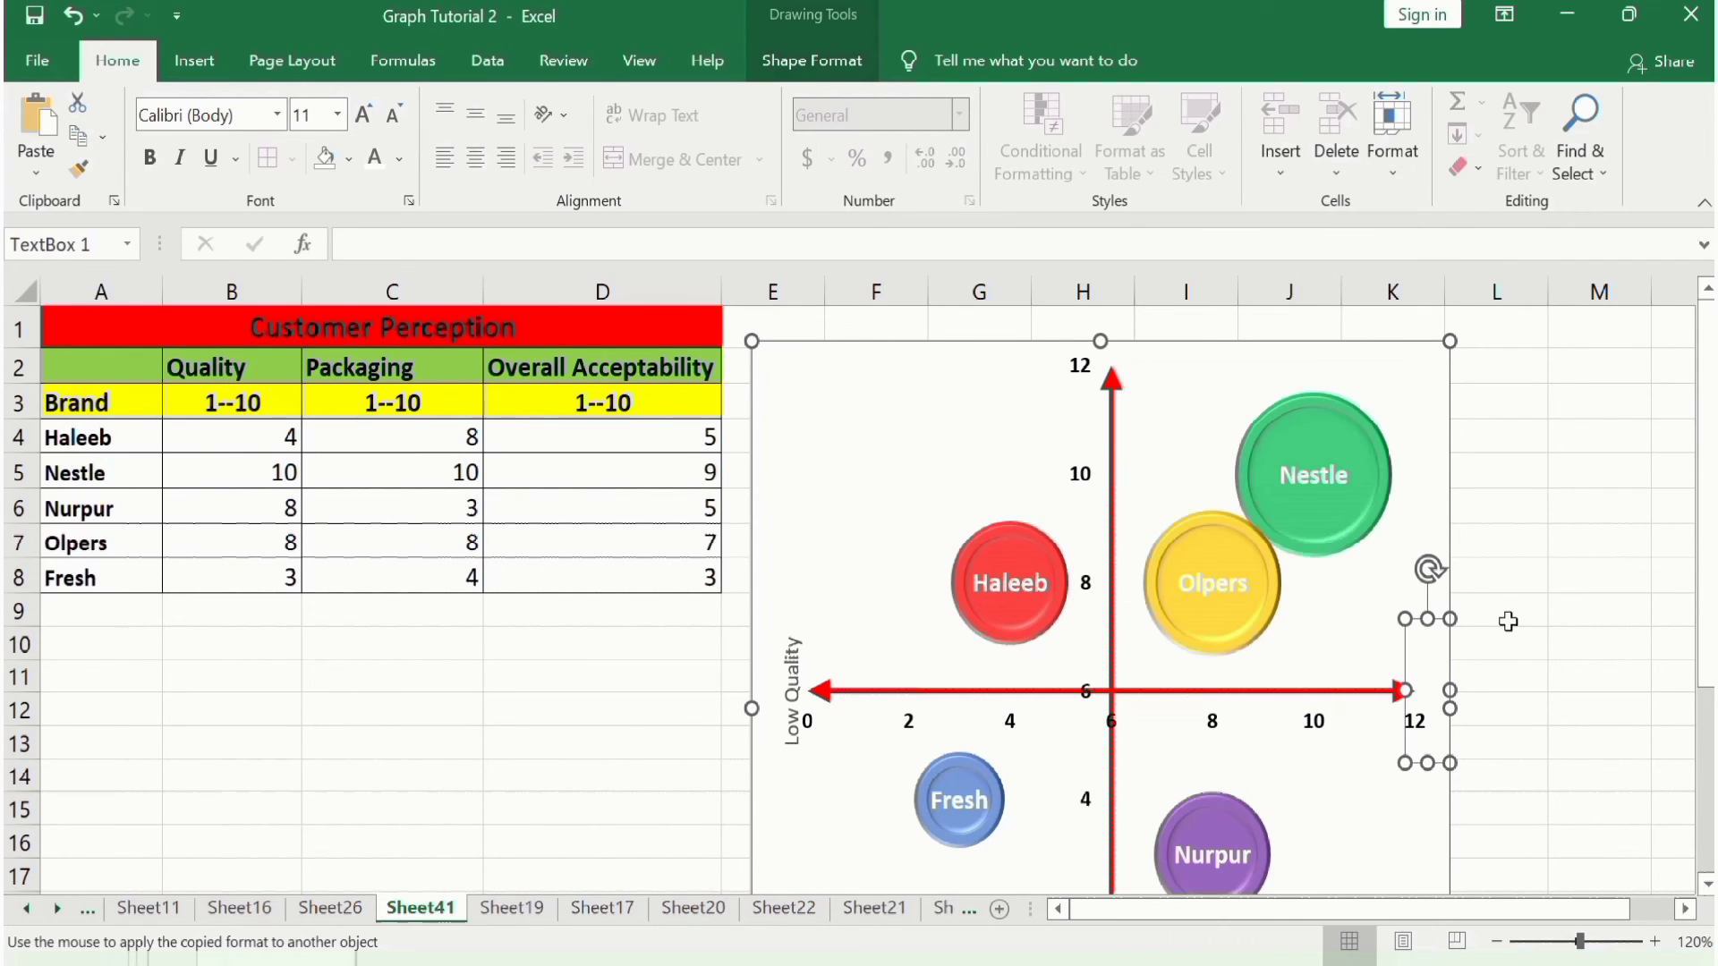
{"action": "right_click", "coordinate": [1417, 622]}
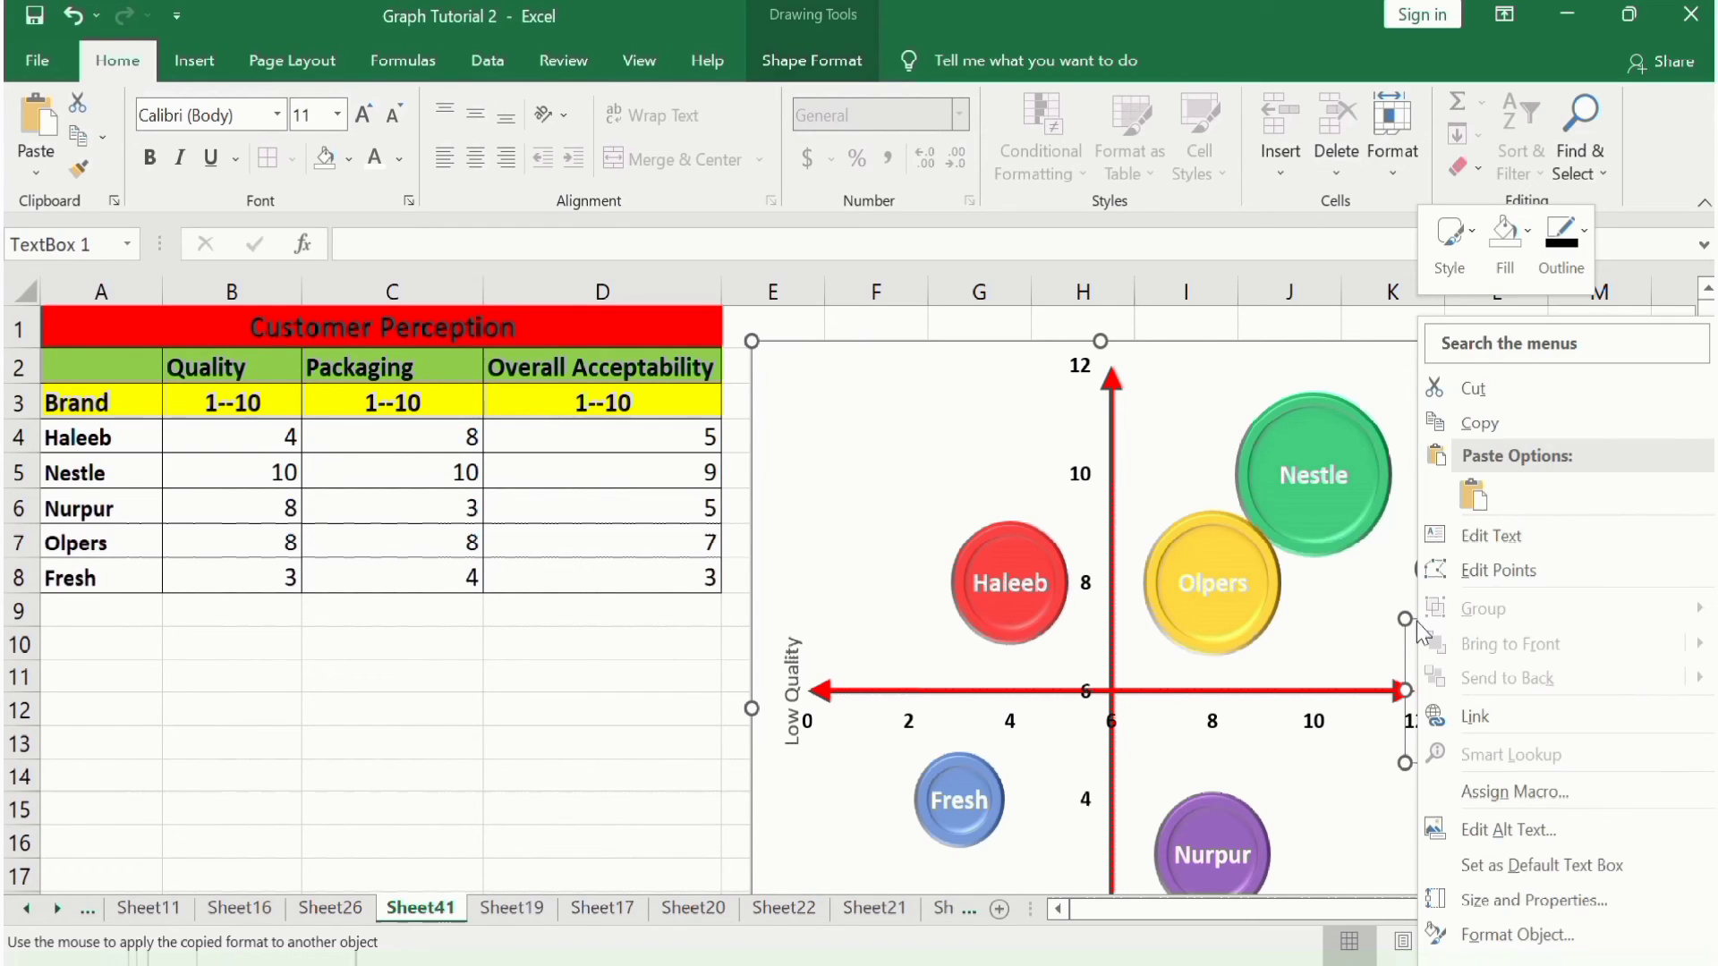
{"action": "left_click", "coordinate": [1498, 935]}
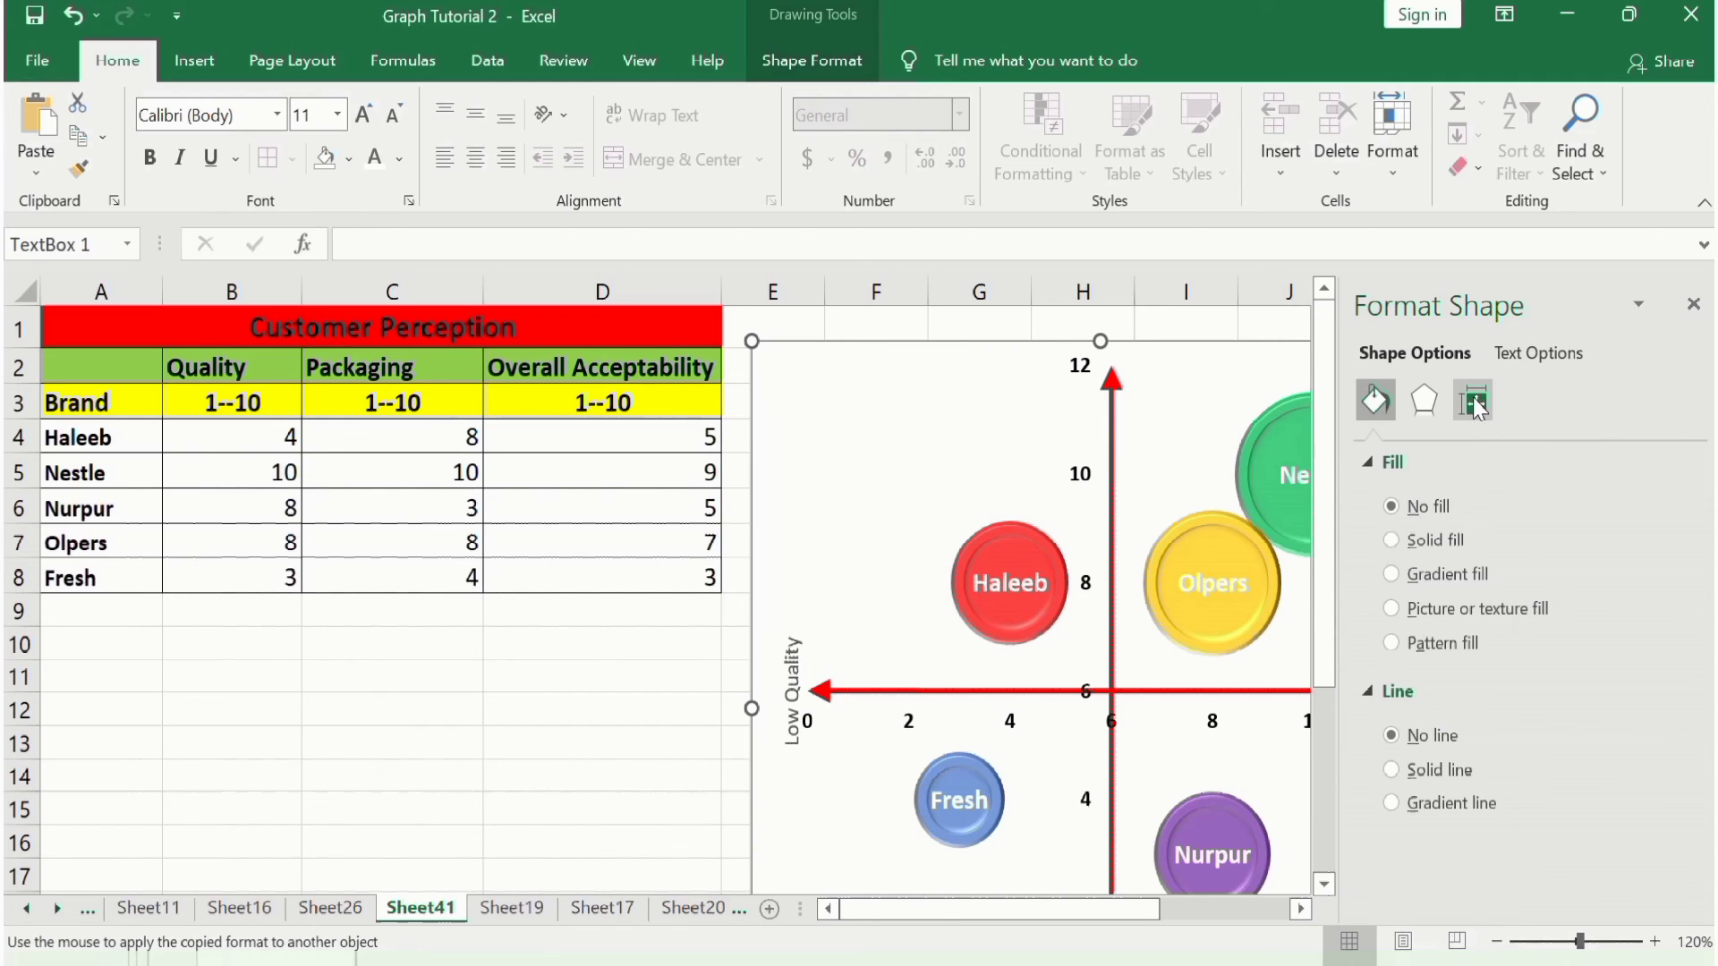
{"action": "left_click", "coordinate": [1548, 361]}
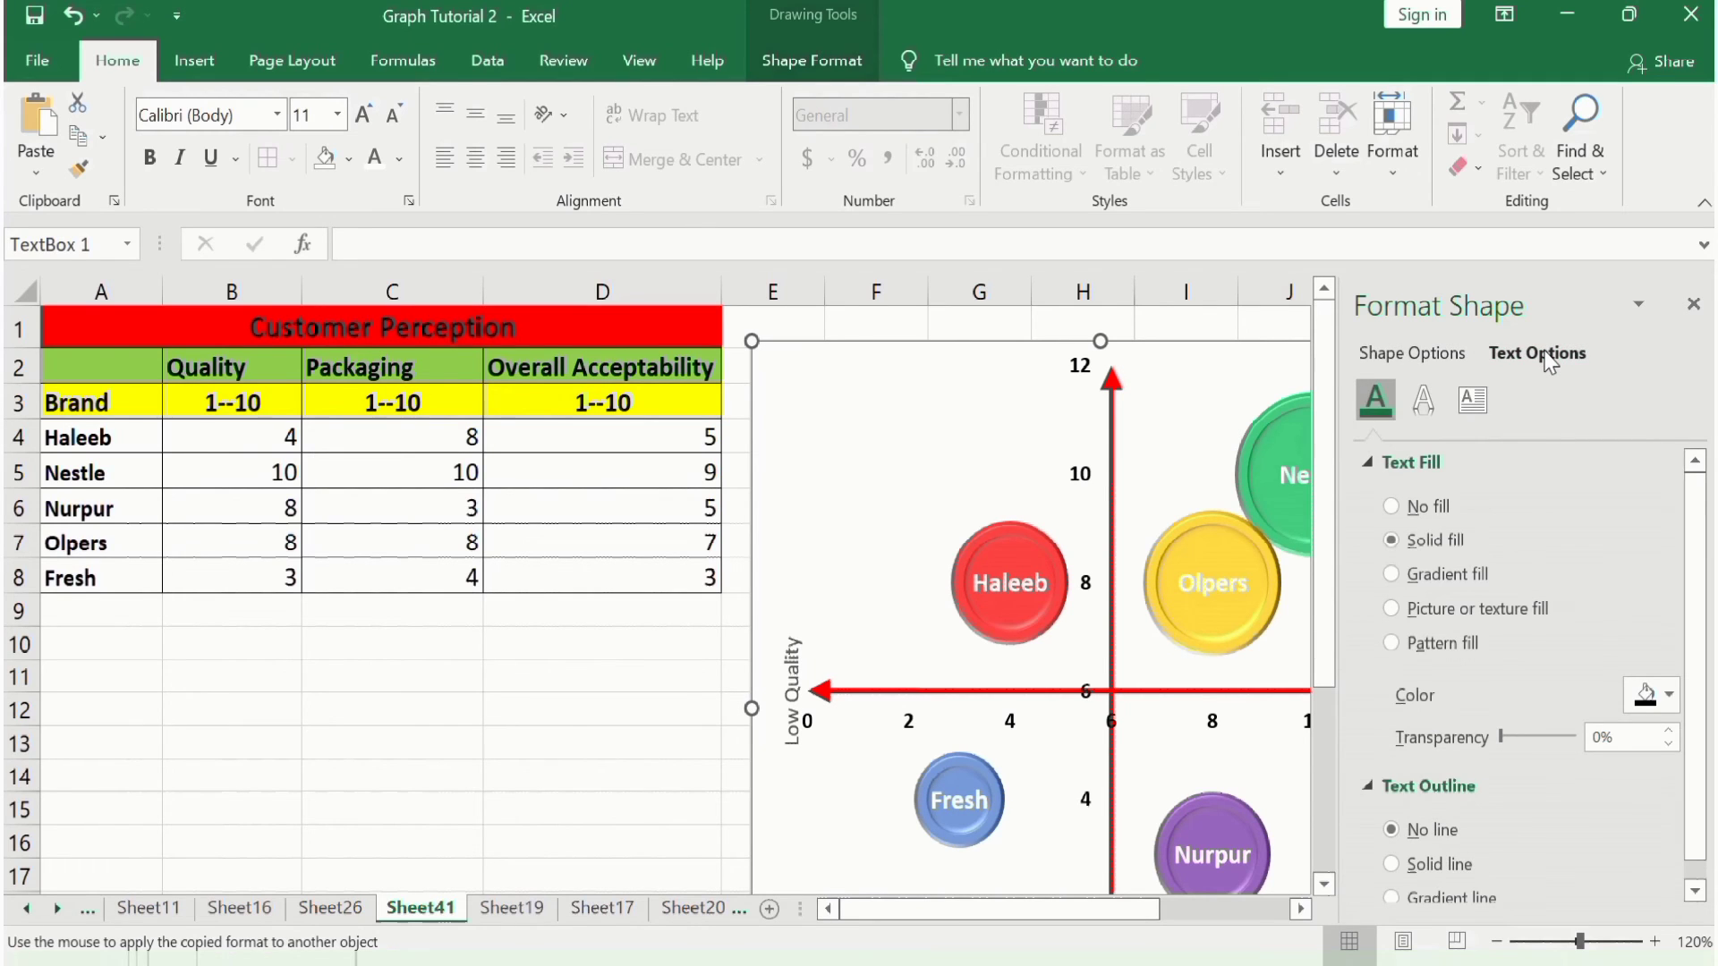
{"action": "left_click", "coordinate": [1474, 401]}
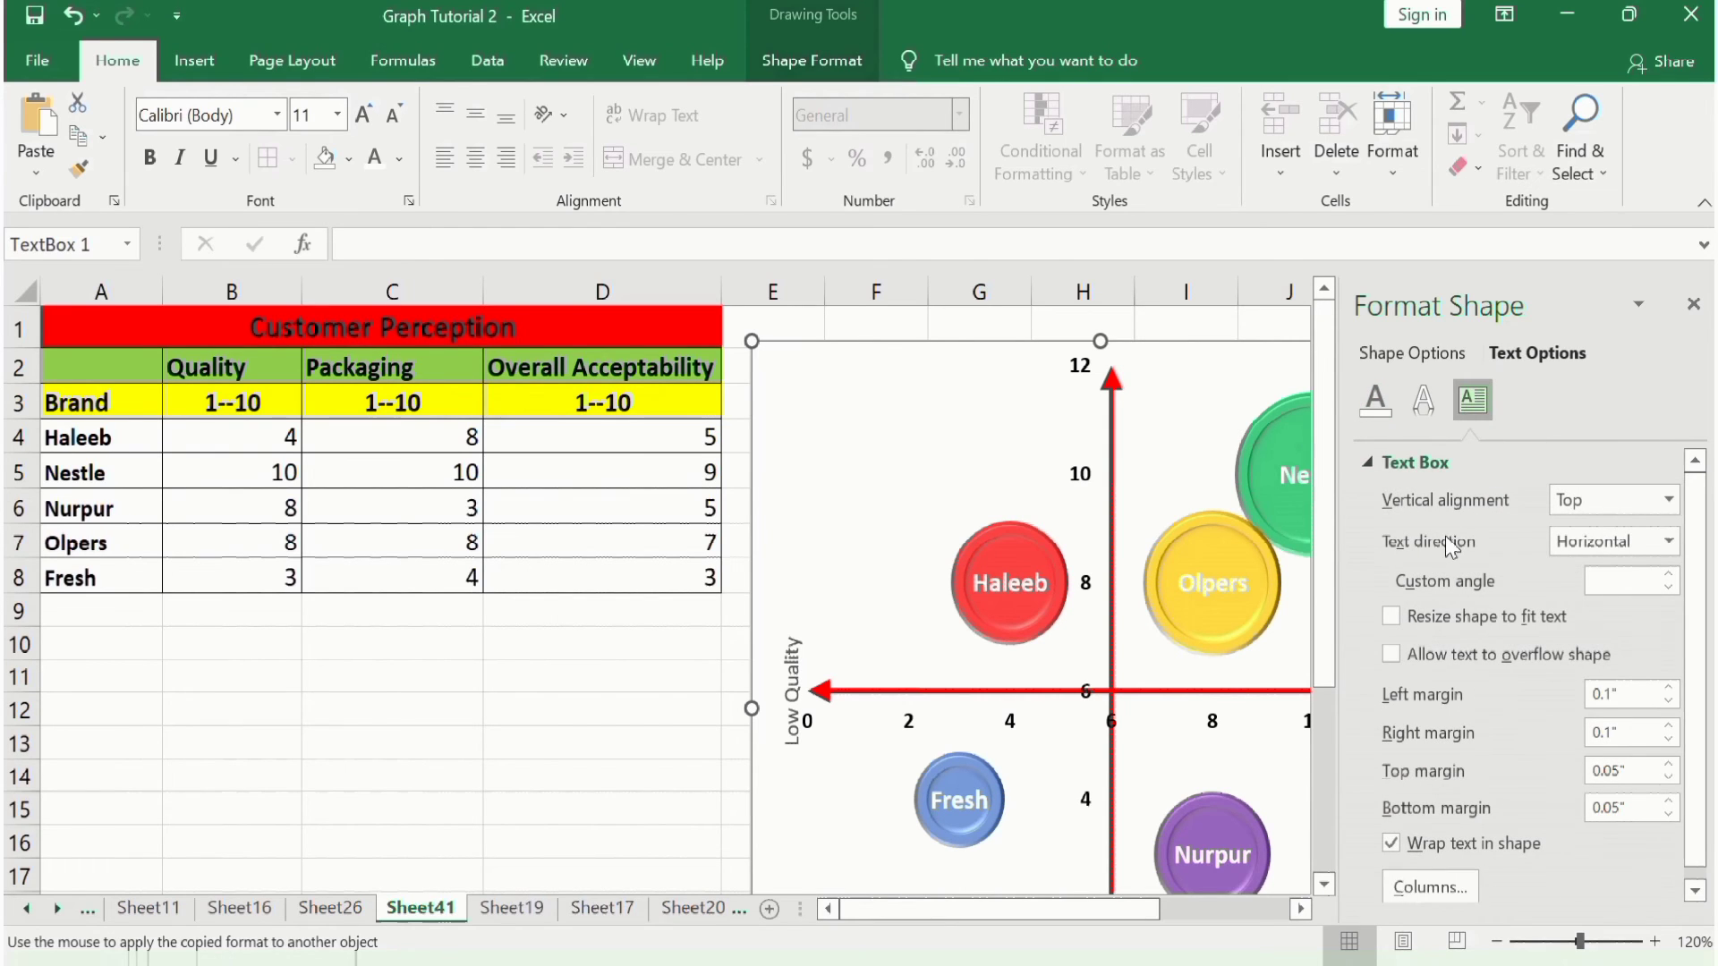
{"action": "left_click", "coordinate": [1669, 541]}
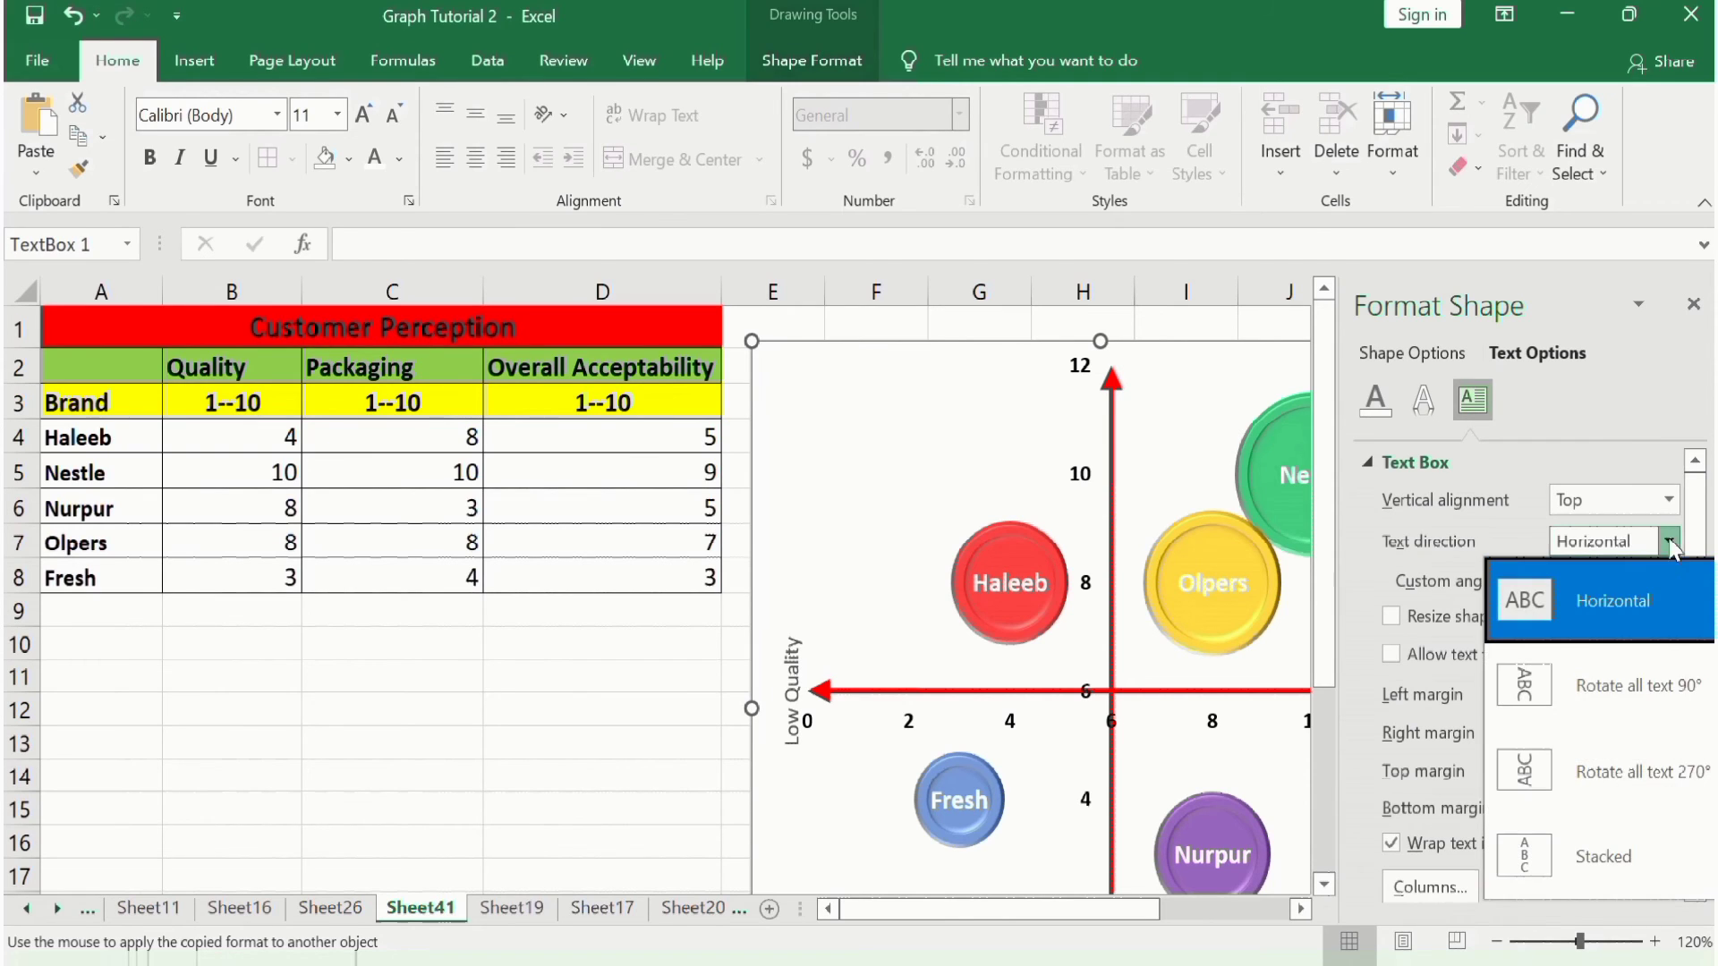
{"action": "left_click", "coordinate": [1608, 743]}
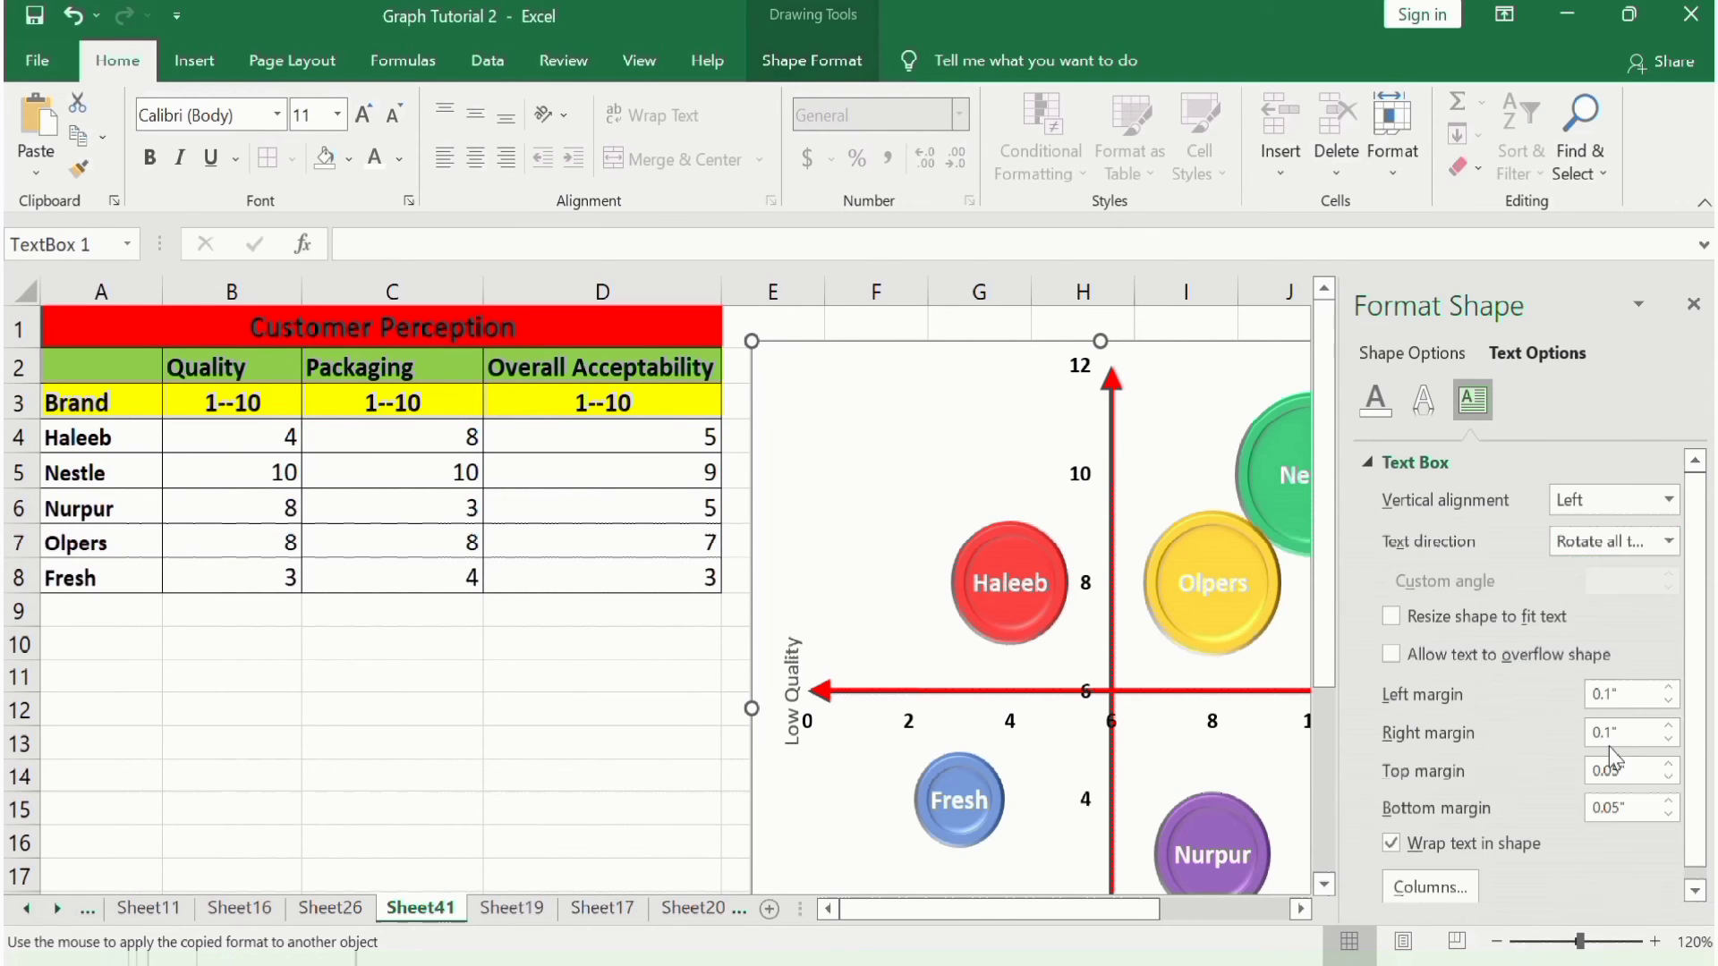
{"action": "left_click", "coordinate": [1693, 305]}
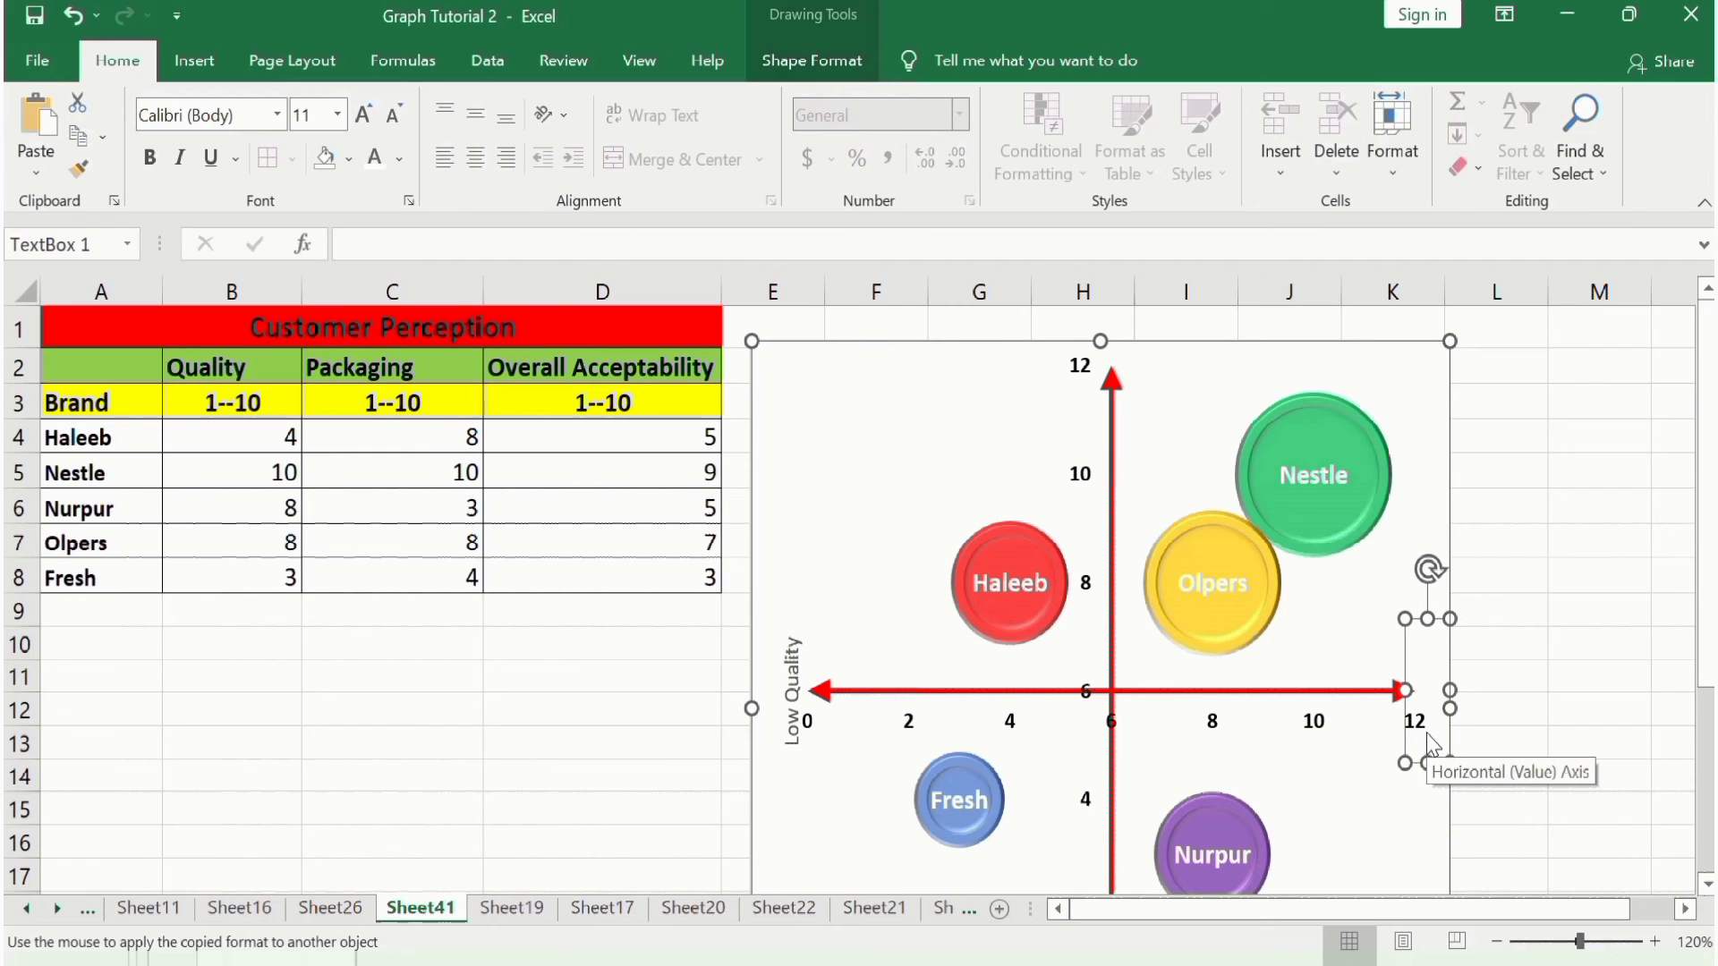
{"action": "left_click", "coordinate": [331, 908]}
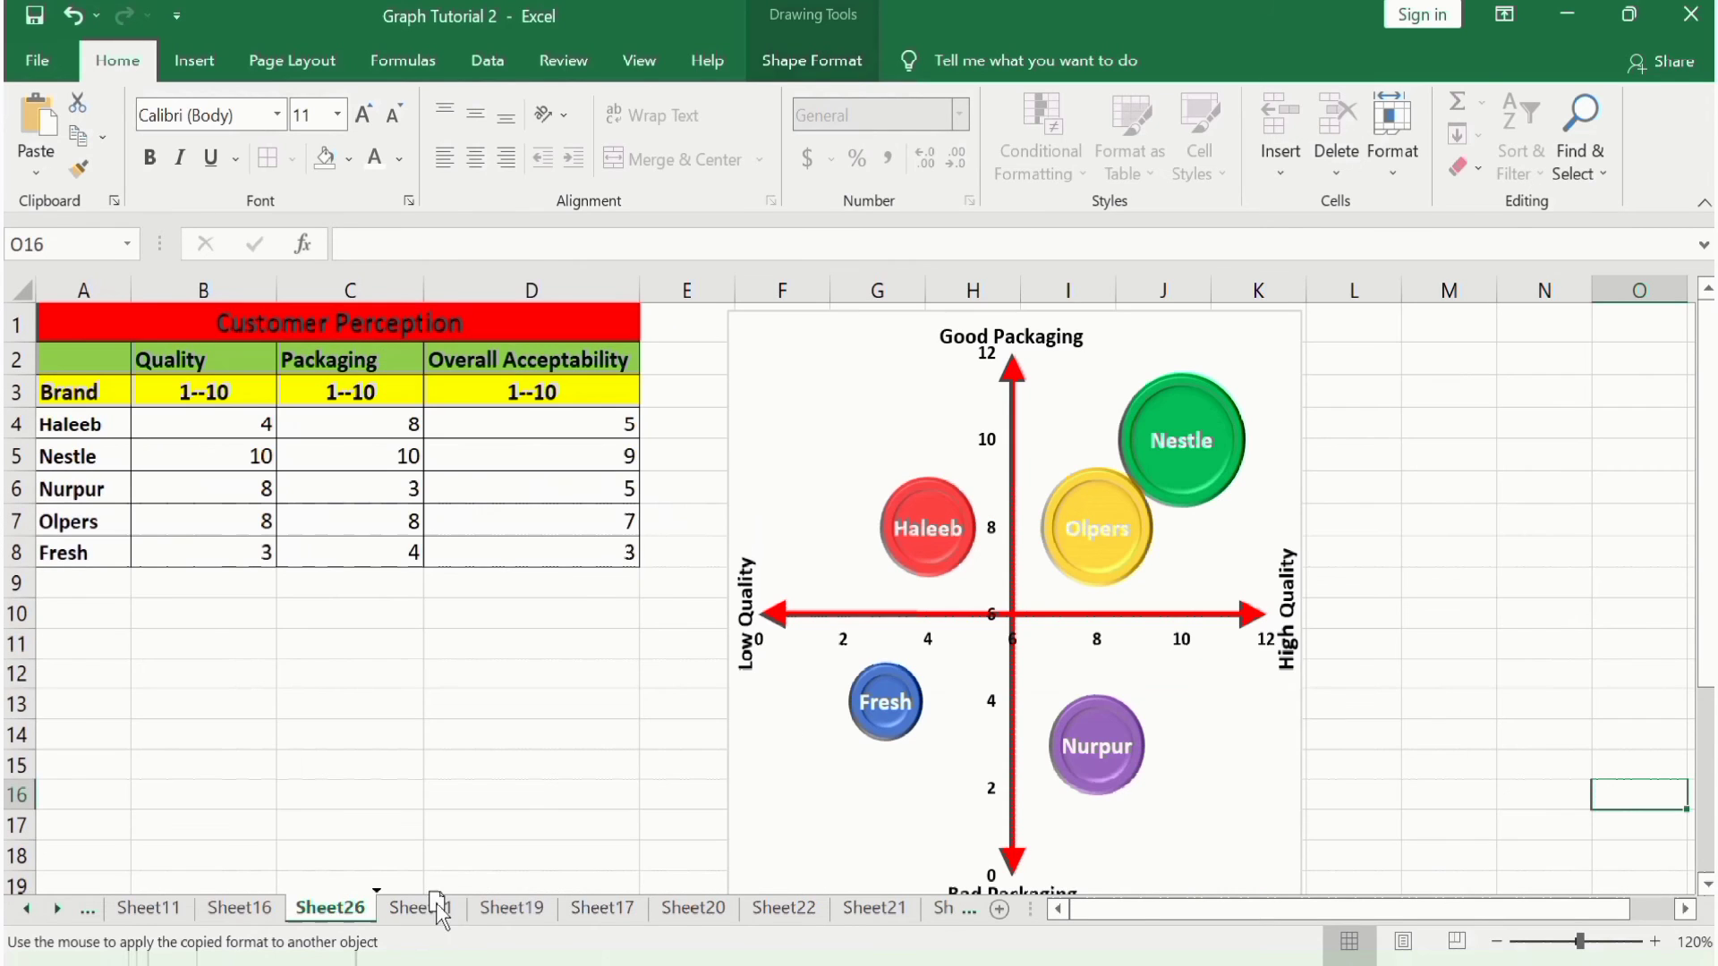
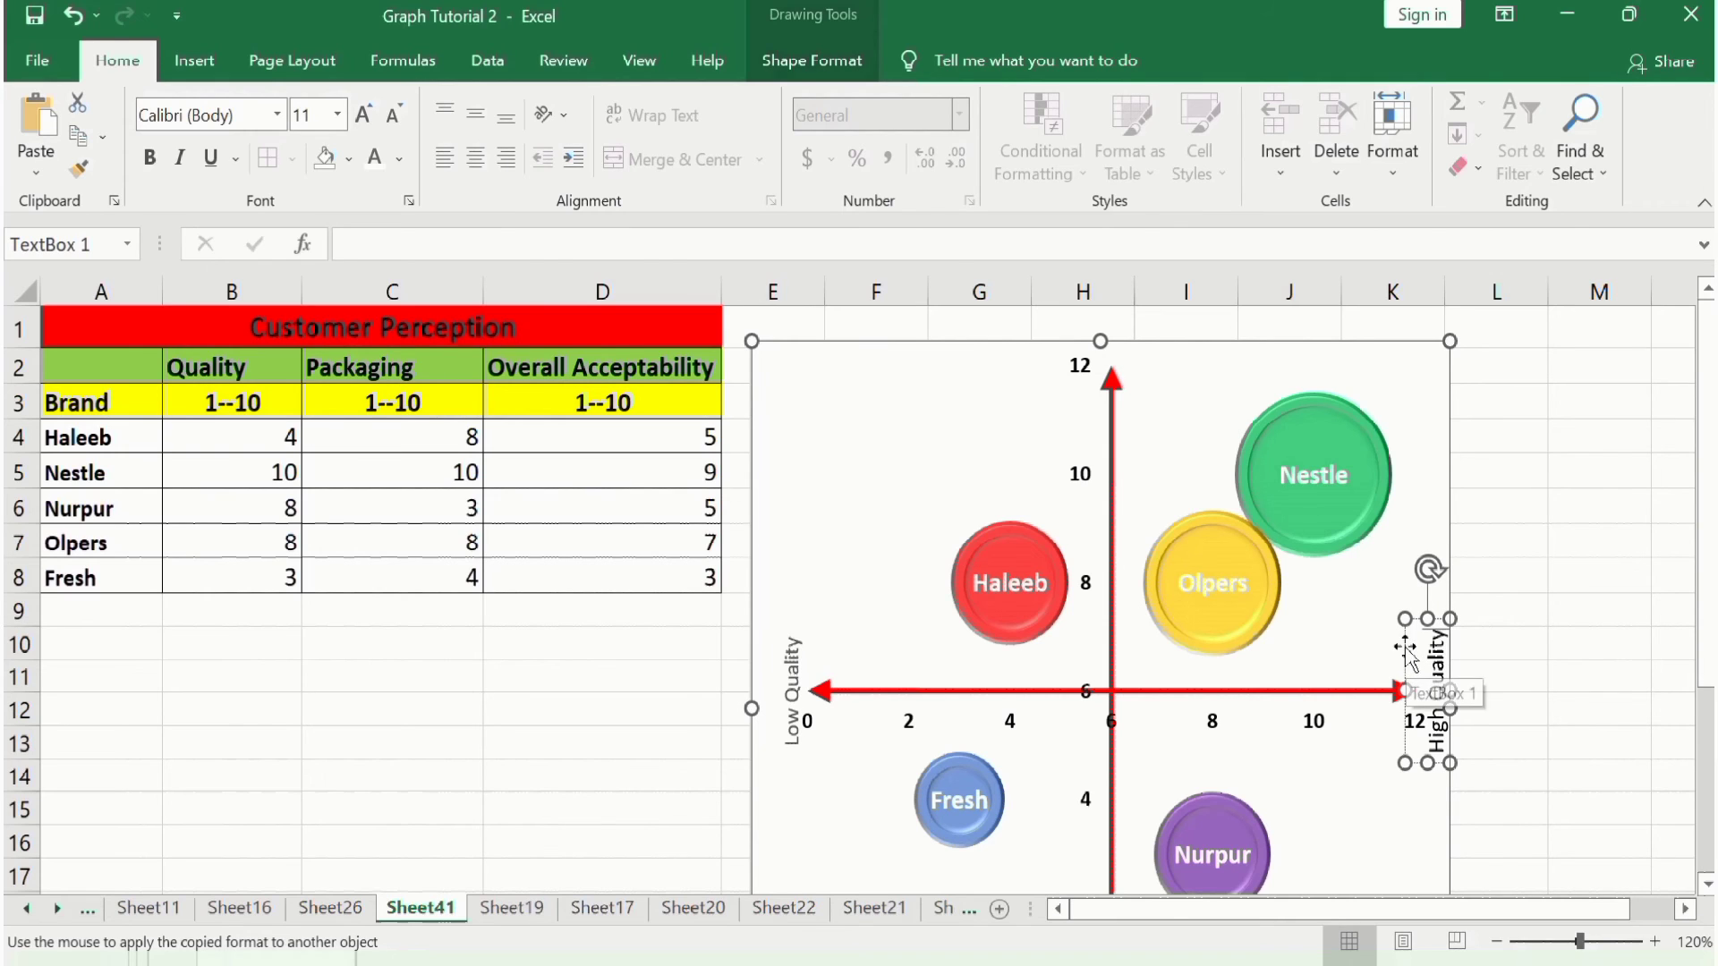
Remove the fill and outline from the "High Quality" text box
{"action": "left_click", "coordinate": [778, 79]}
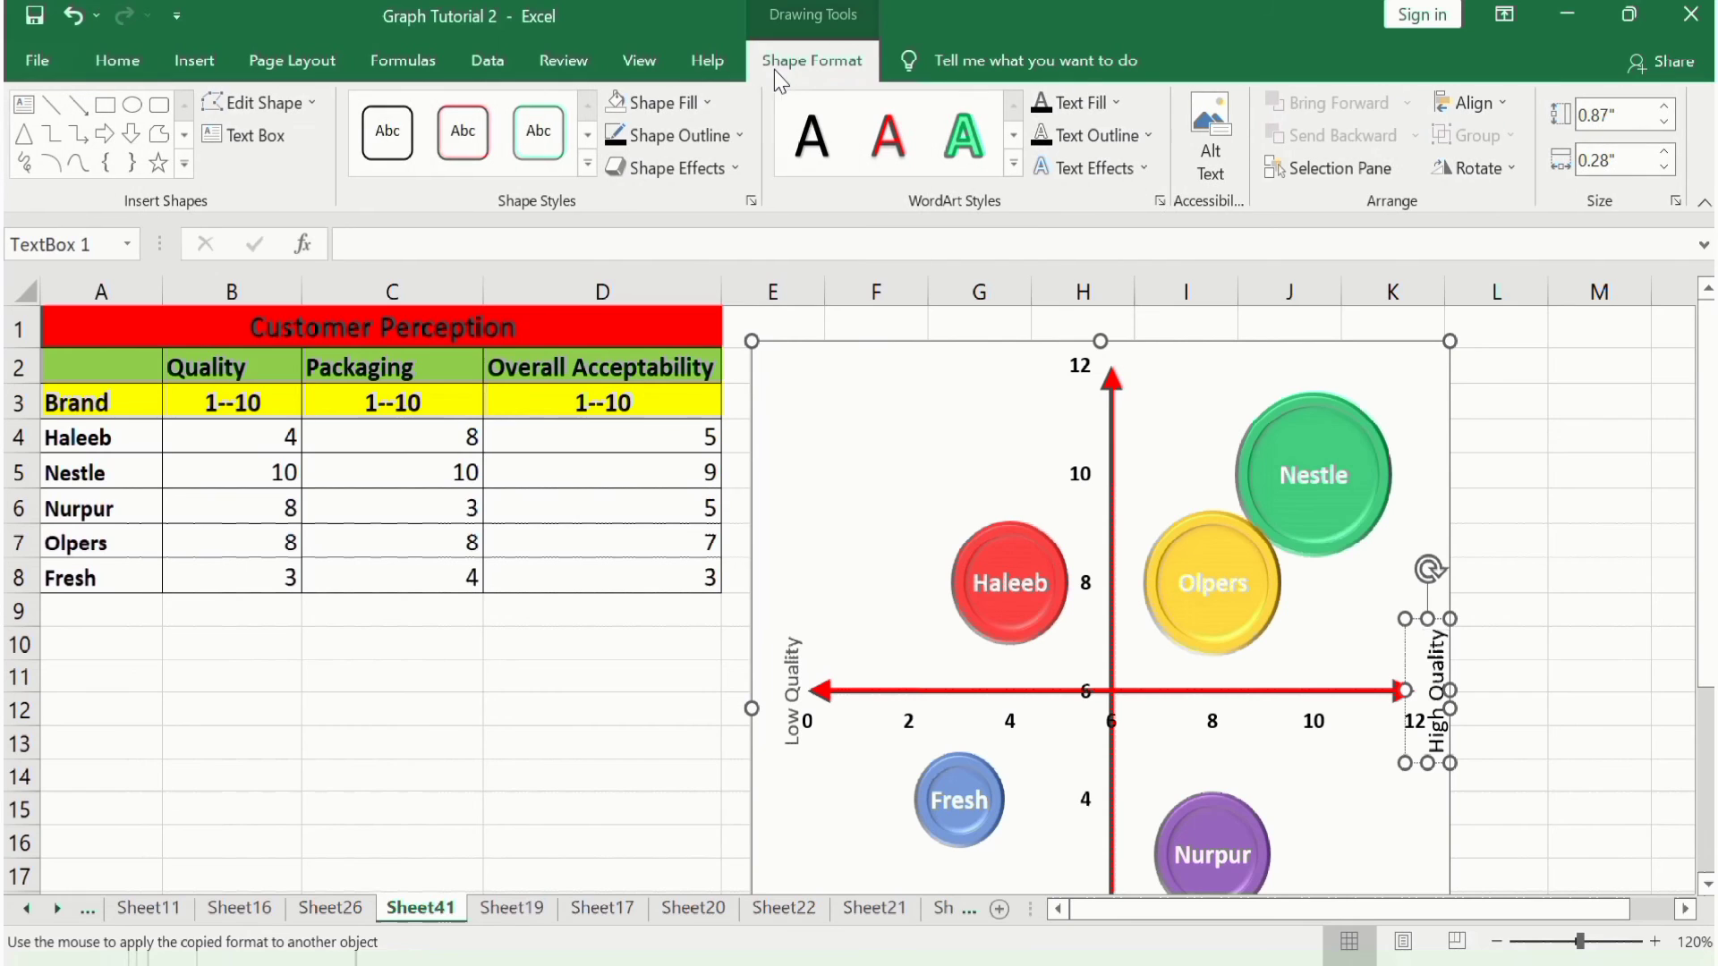
{"action": "left_click", "coordinate": [709, 104]}
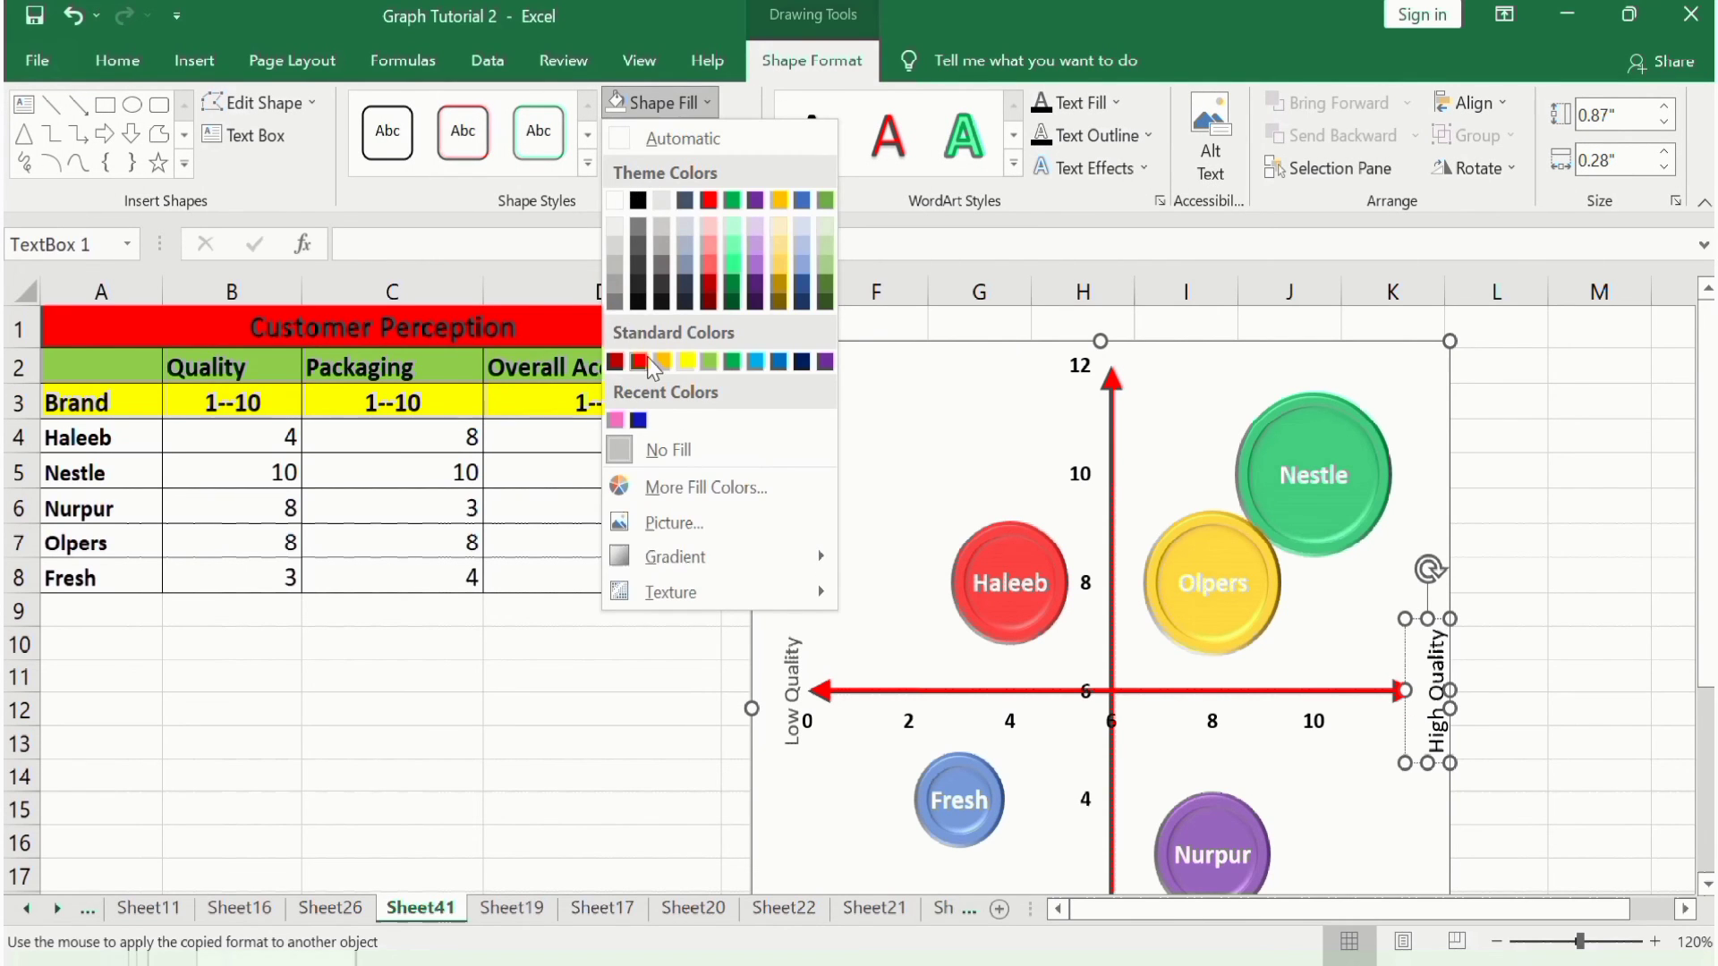
{"action": "left_click", "coordinate": [699, 452]}
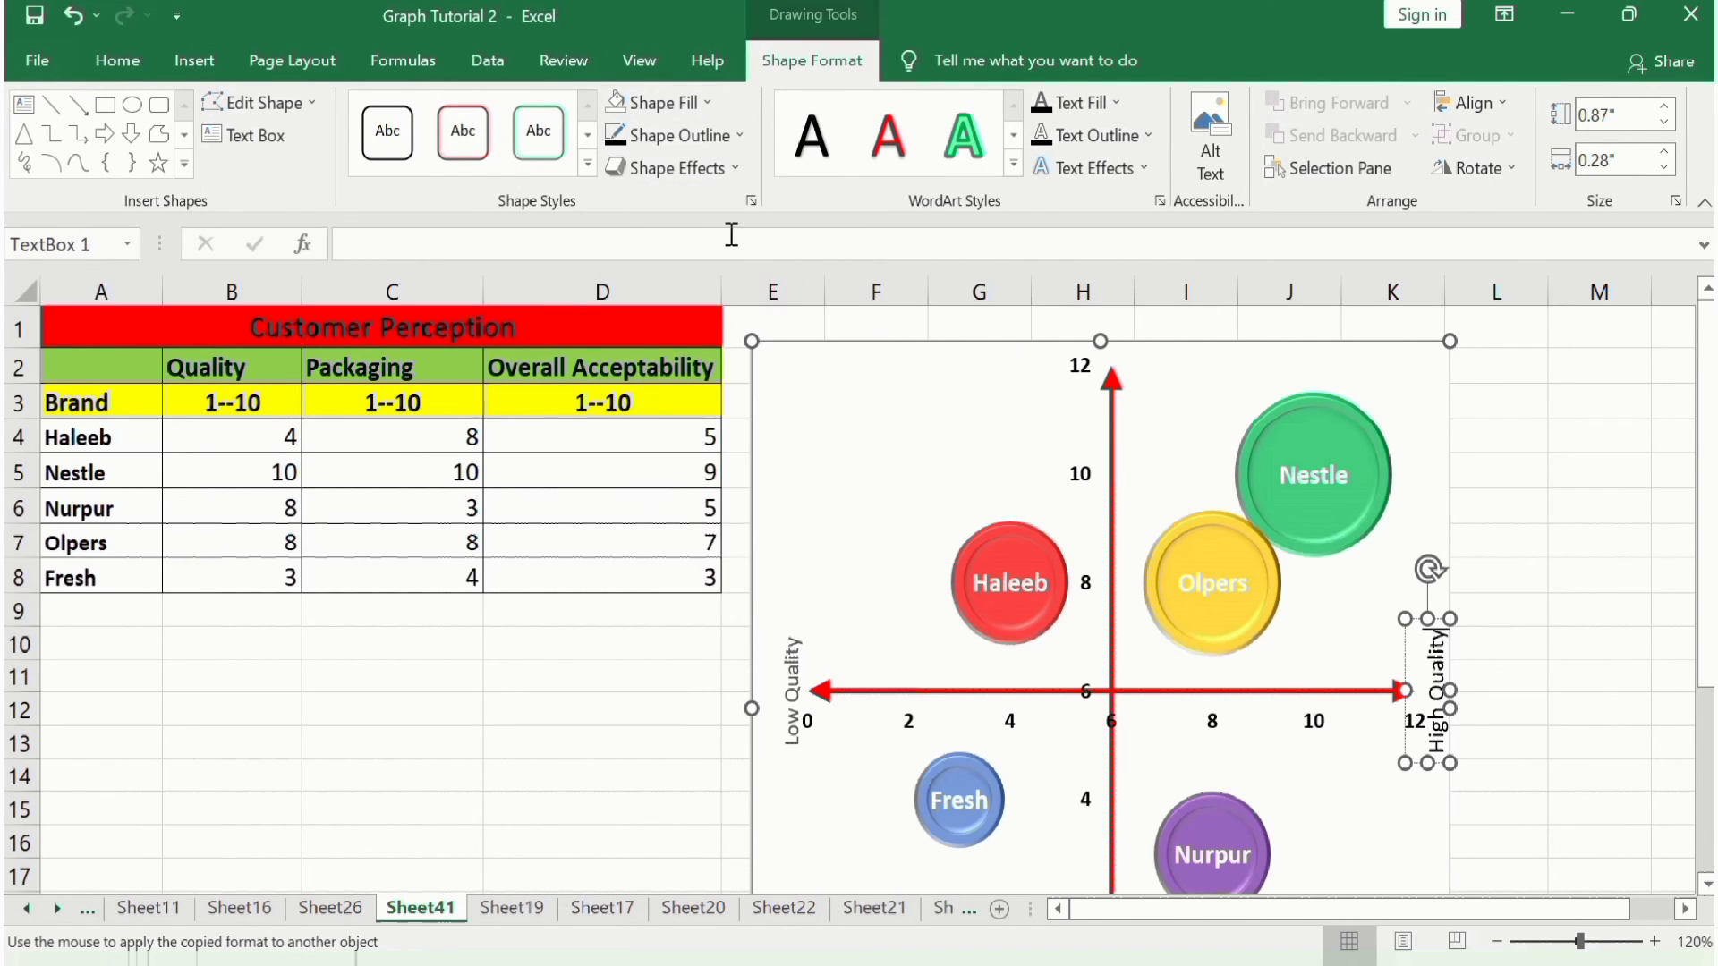
{"action": "left_click", "coordinate": [740, 141]}
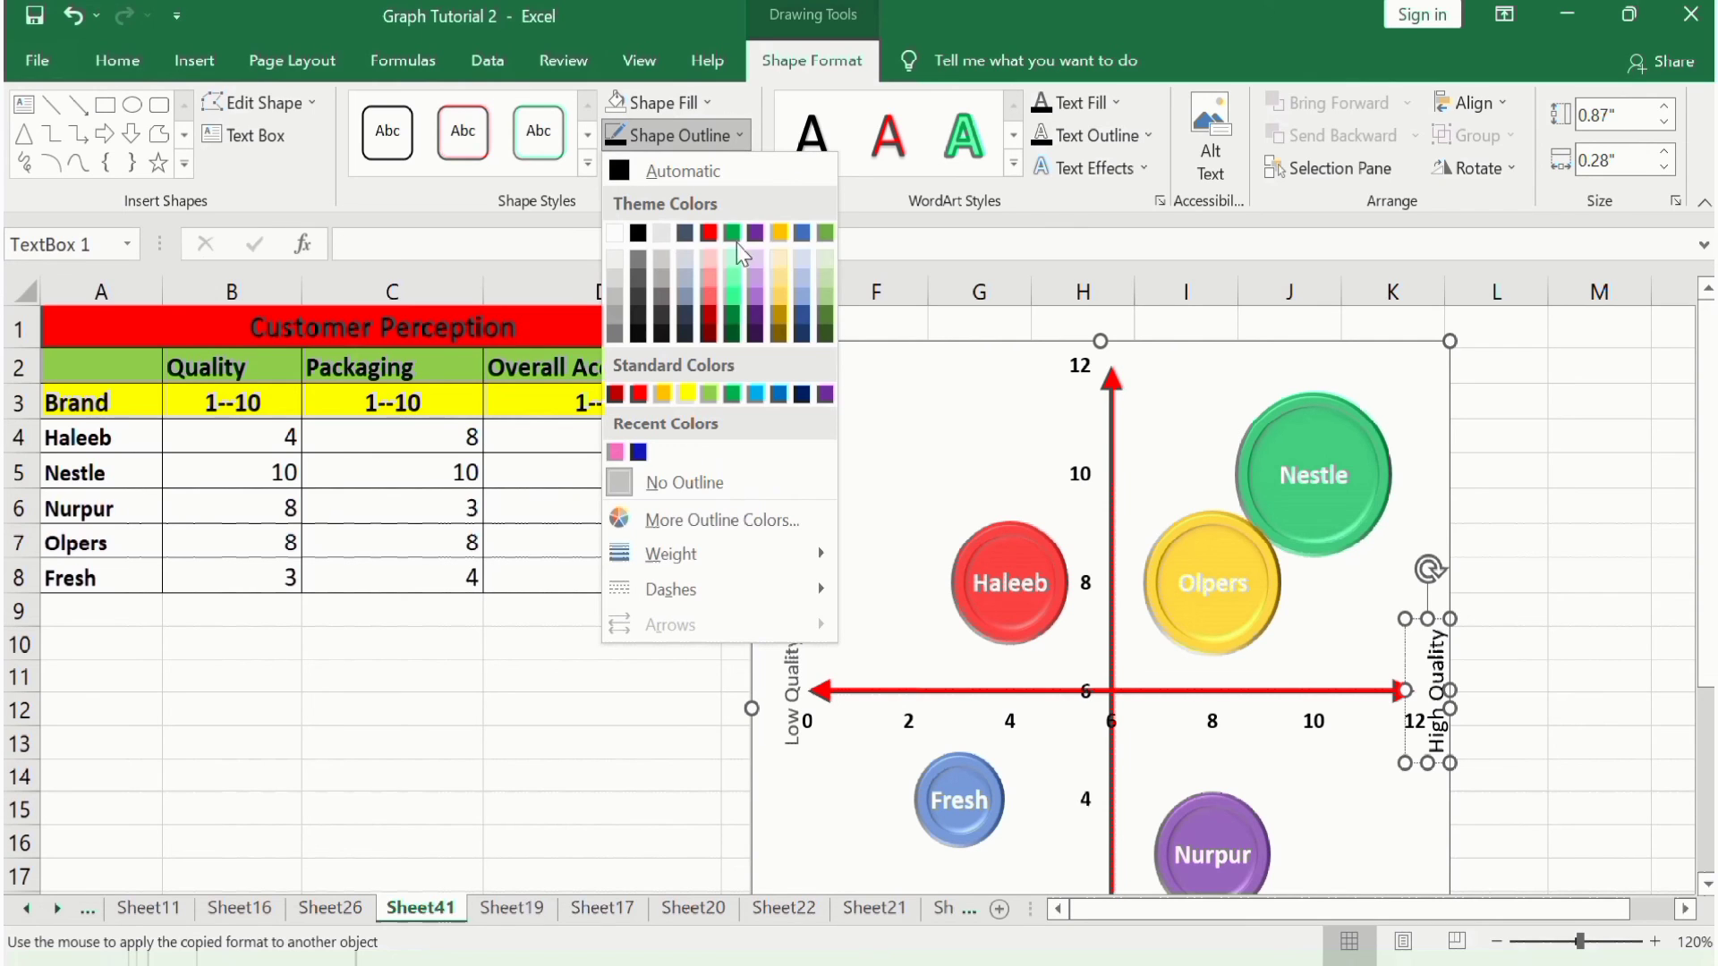
{"action": "left_click", "coordinate": [705, 476]}
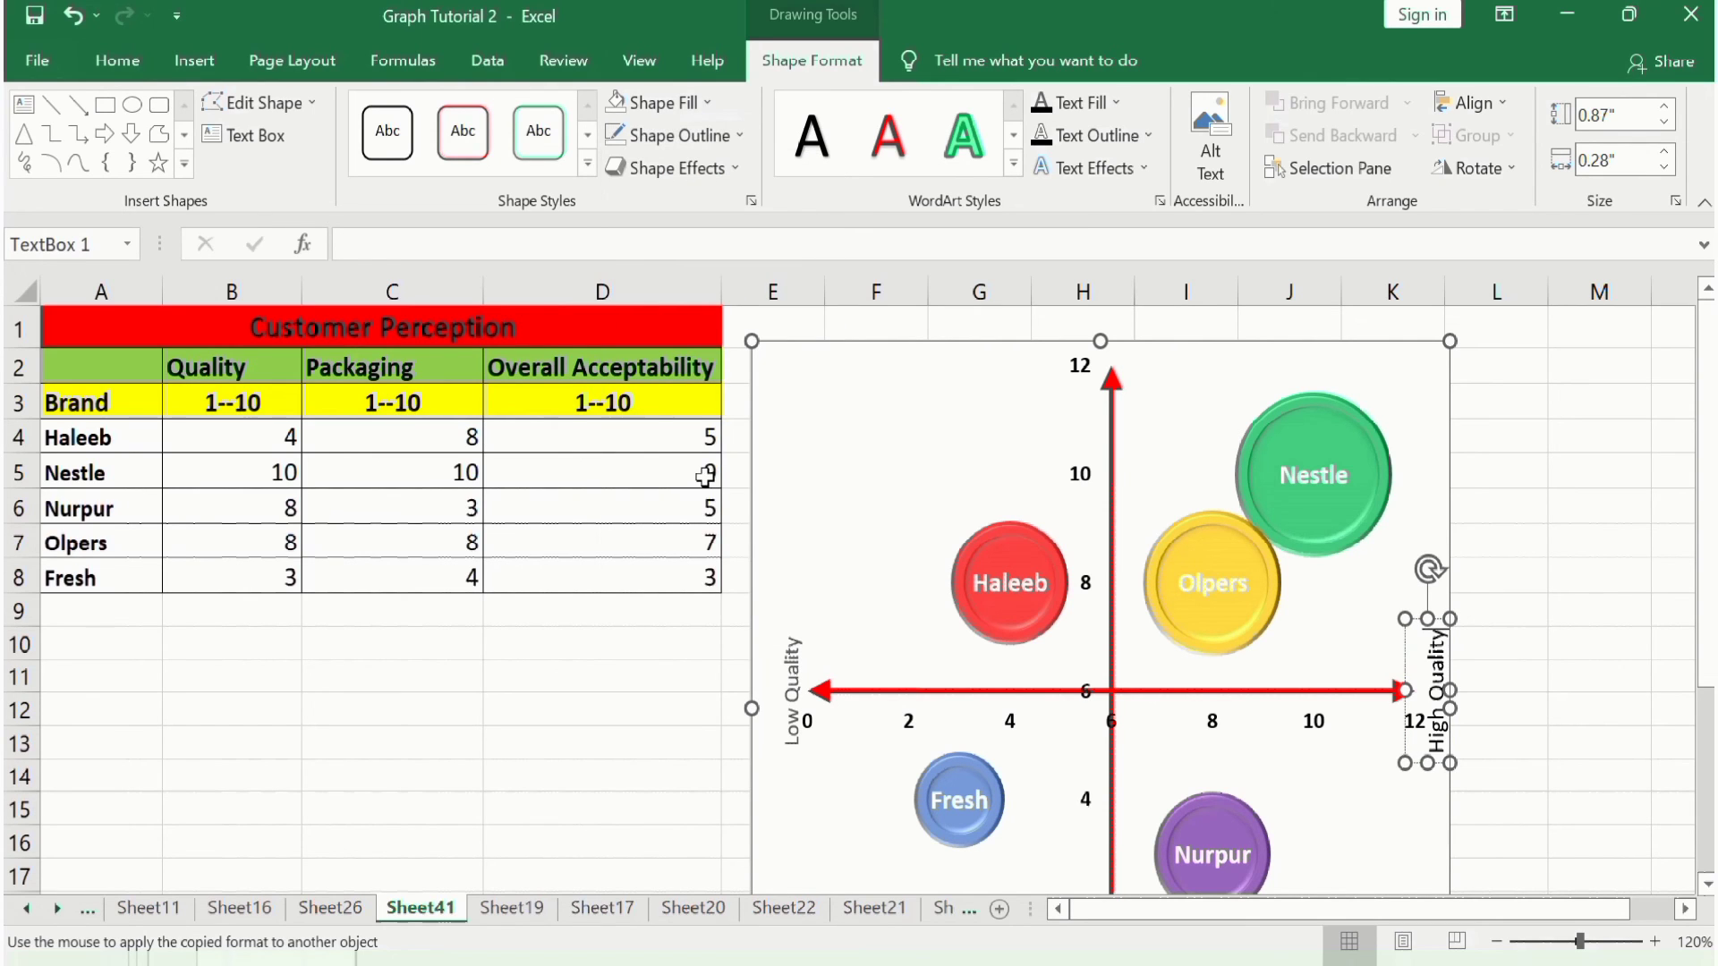
Narrow the plot area slightly from its right edge and extend the "High Quality" text box a little toward the axis arrow
{"action": "left_click", "coordinate": [1407, 394]}
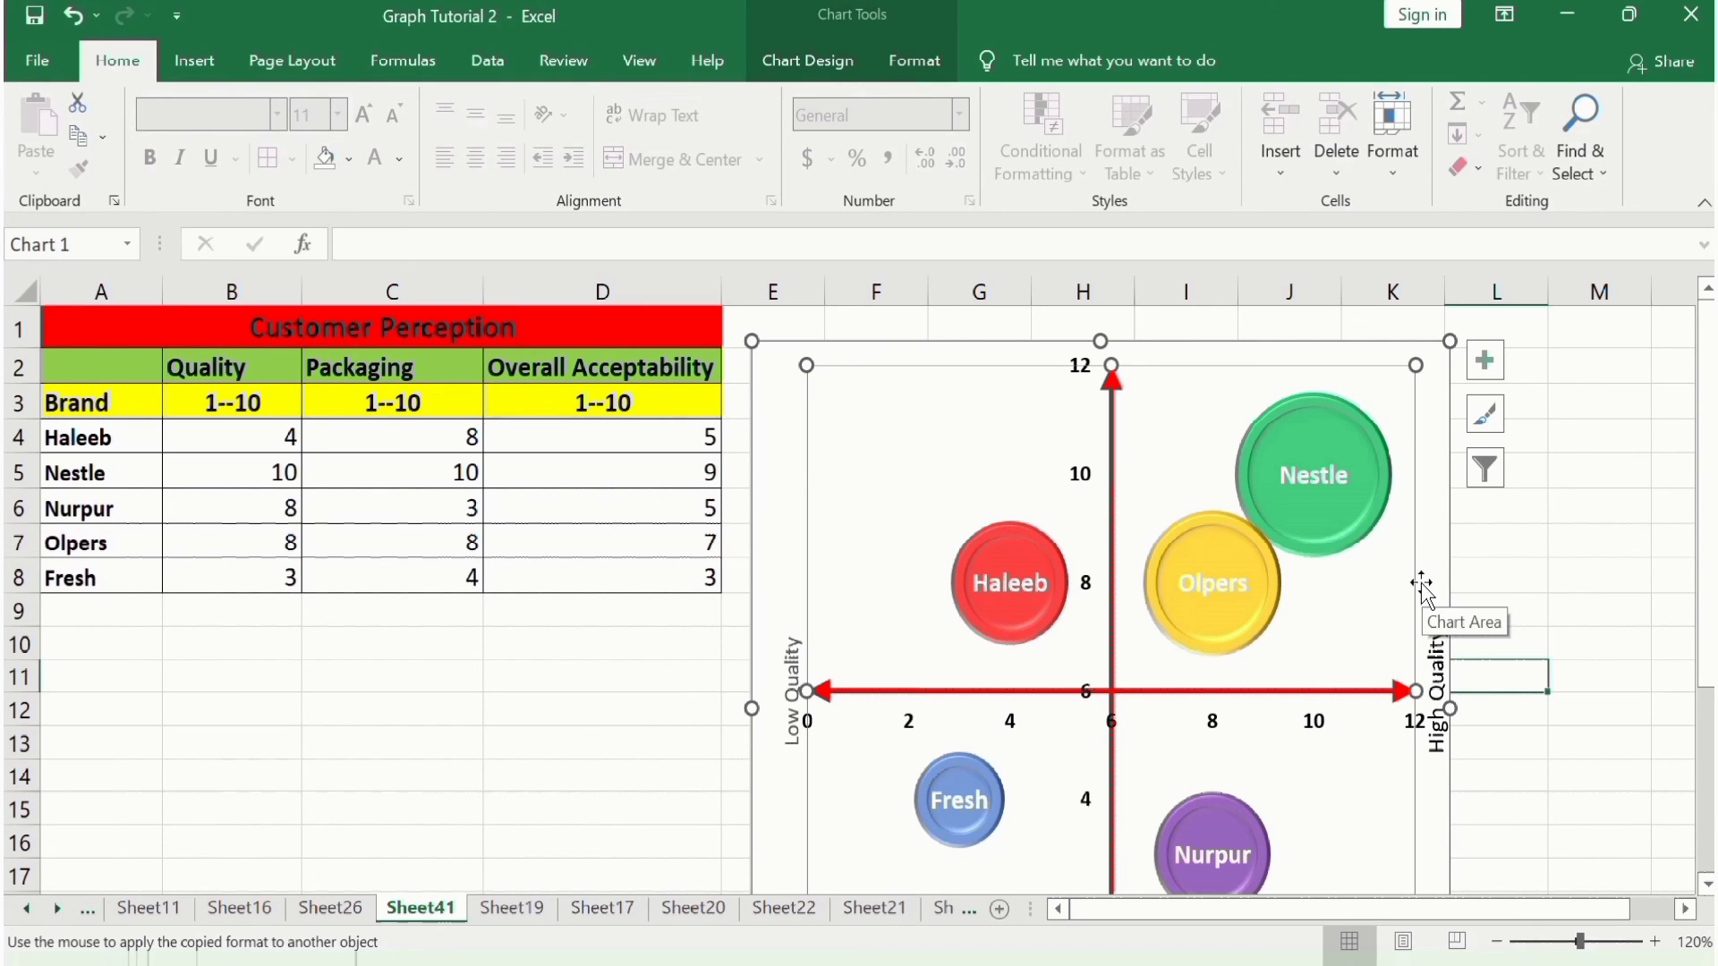
{"action": "left_click", "coordinate": [1410, 693]}
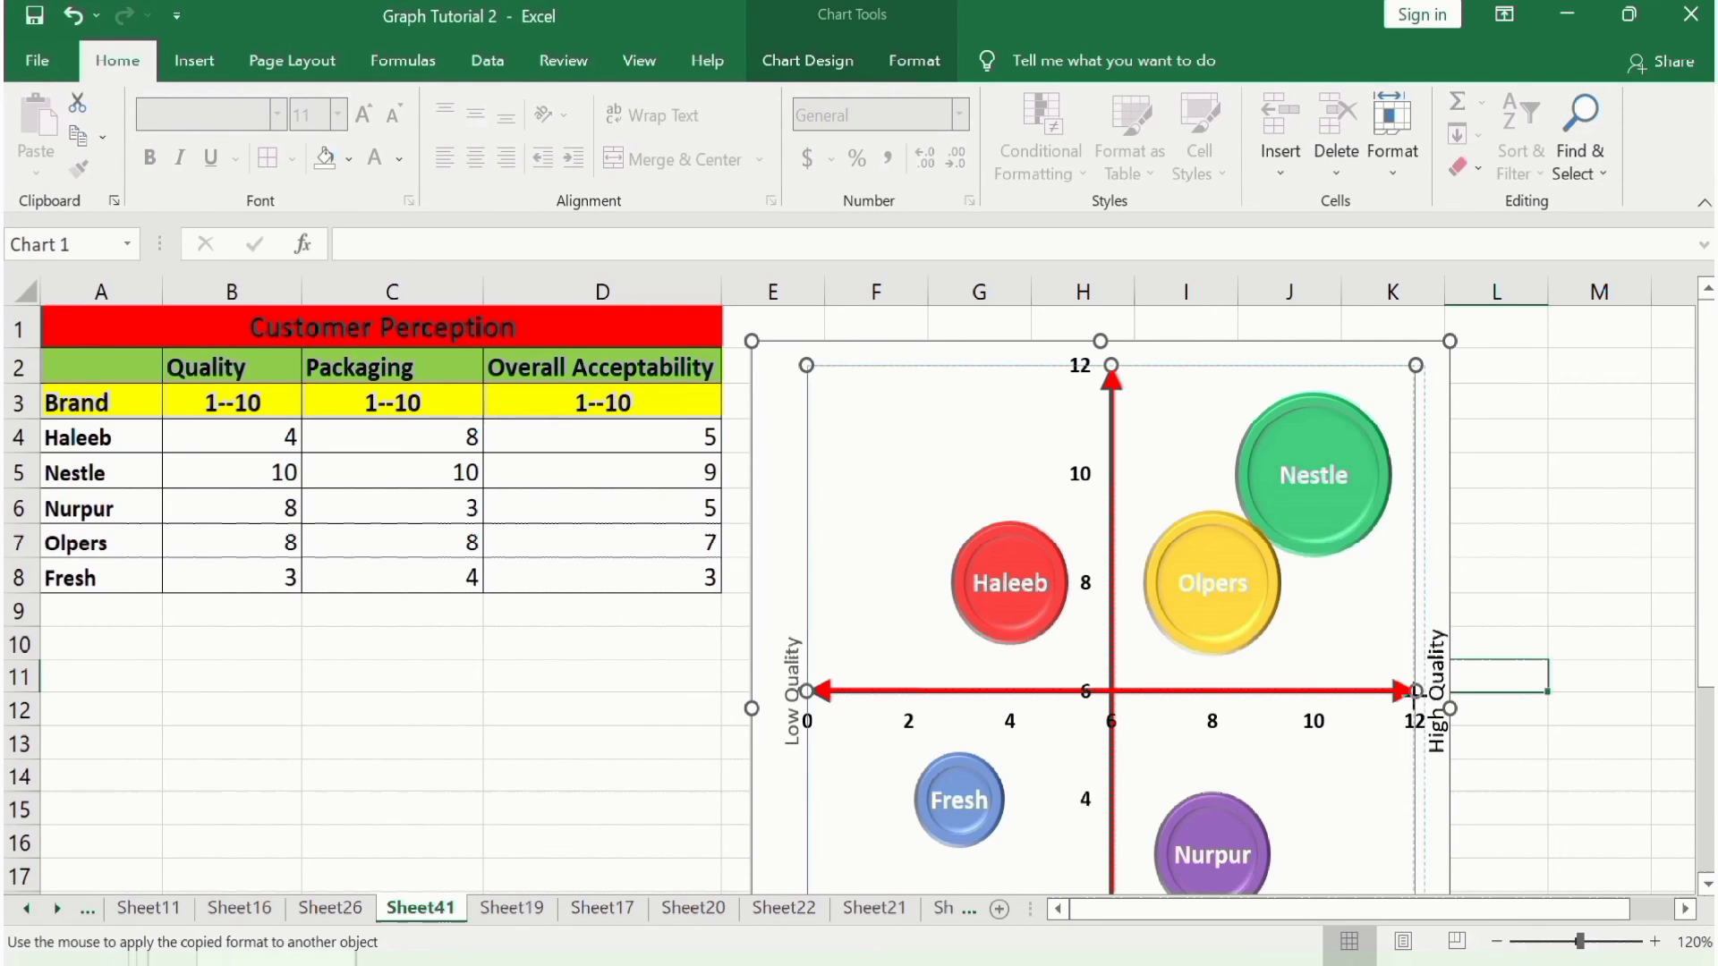
{"action": "left_click_drag", "start_coordinate": [1410, 694], "coordinate": [1406, 695]}
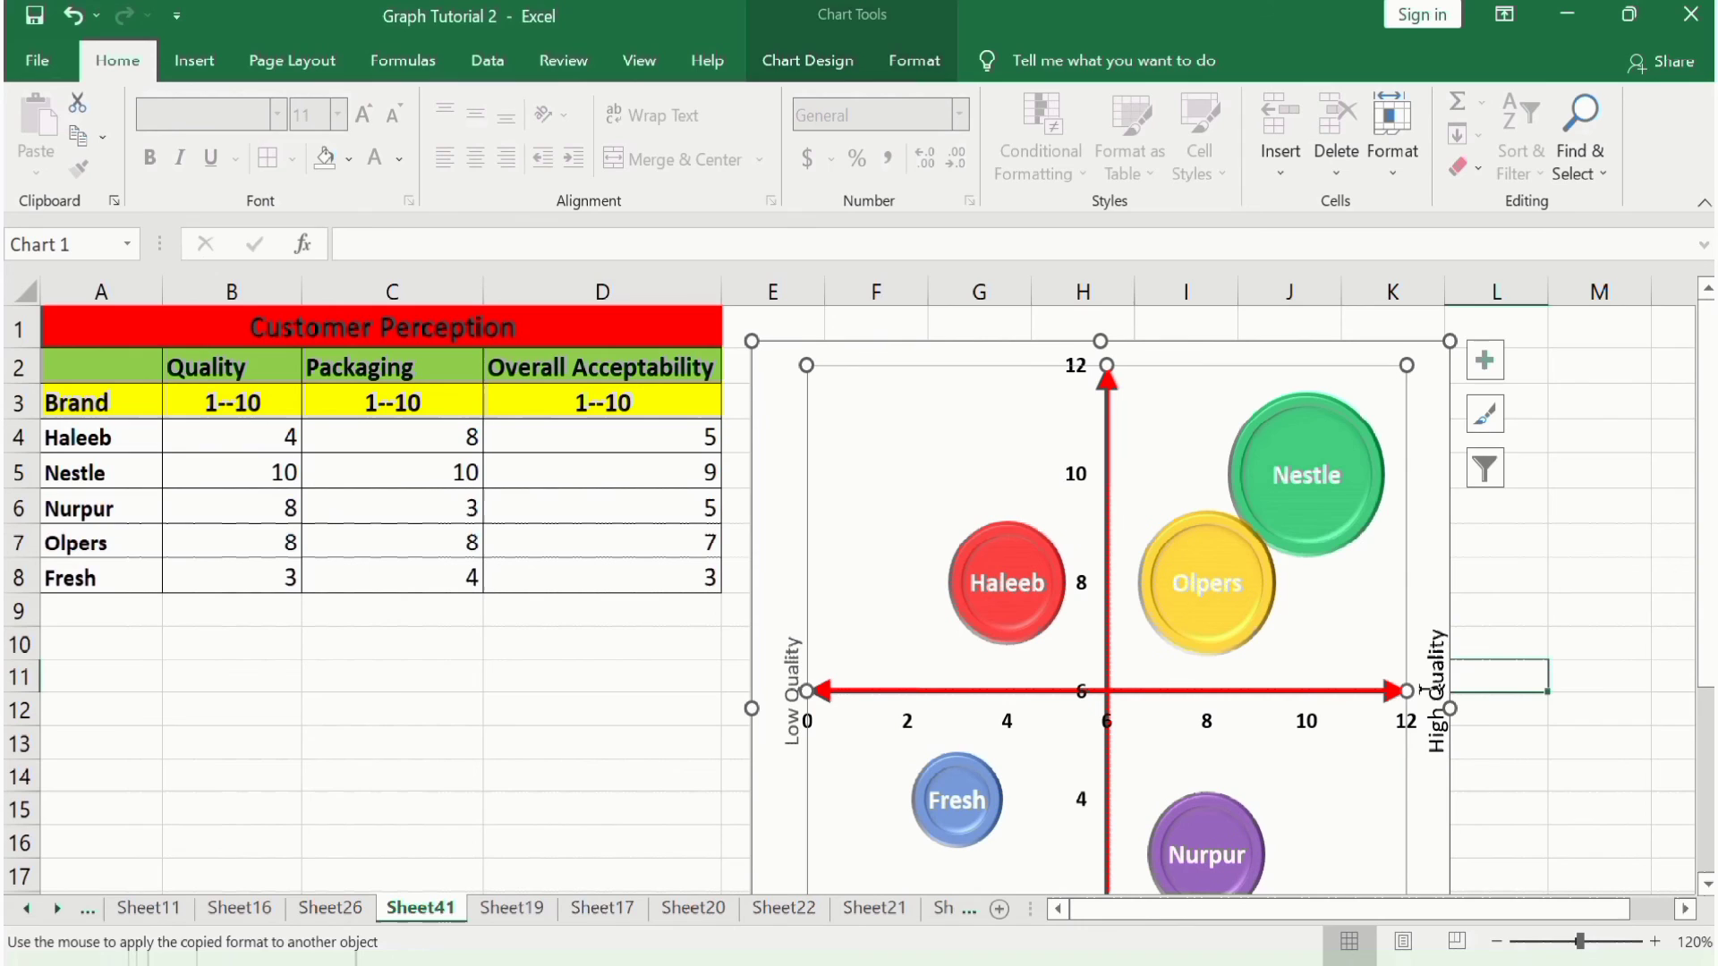
{"action": "left_click", "coordinate": [1439, 682]}
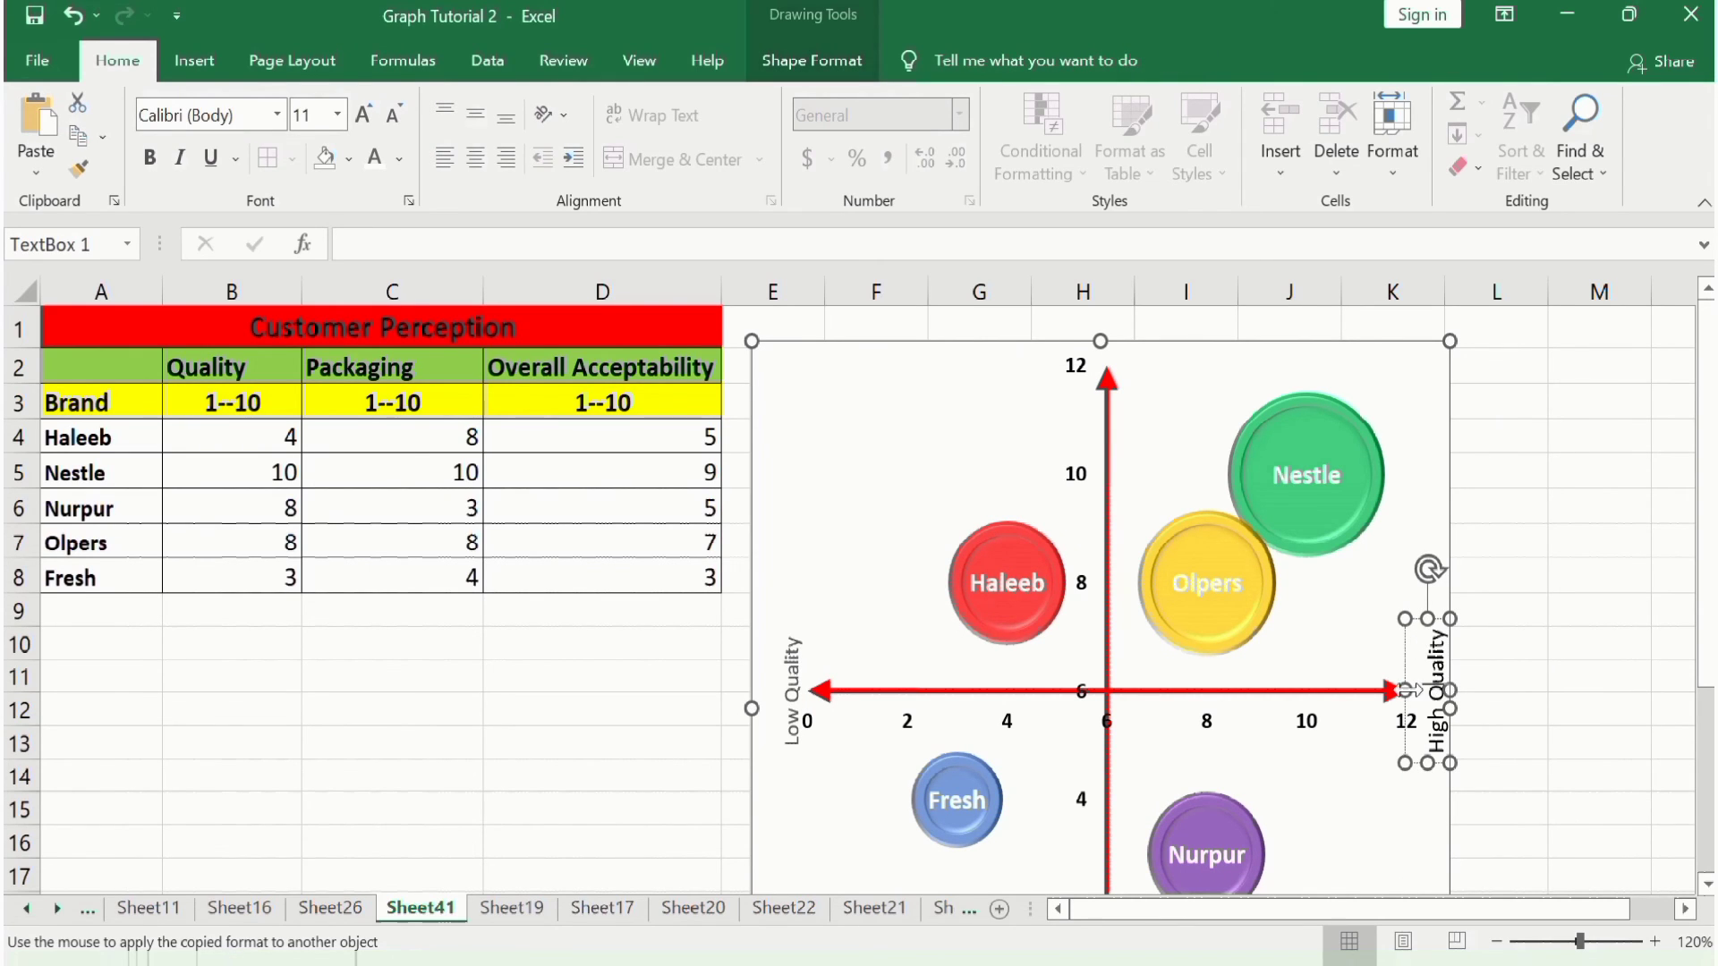
{"action": "left_click_drag", "start_coordinate": [1404, 689], "coordinate": [1398, 689]}
{"action": "left_click", "coordinate": [1508, 675]}
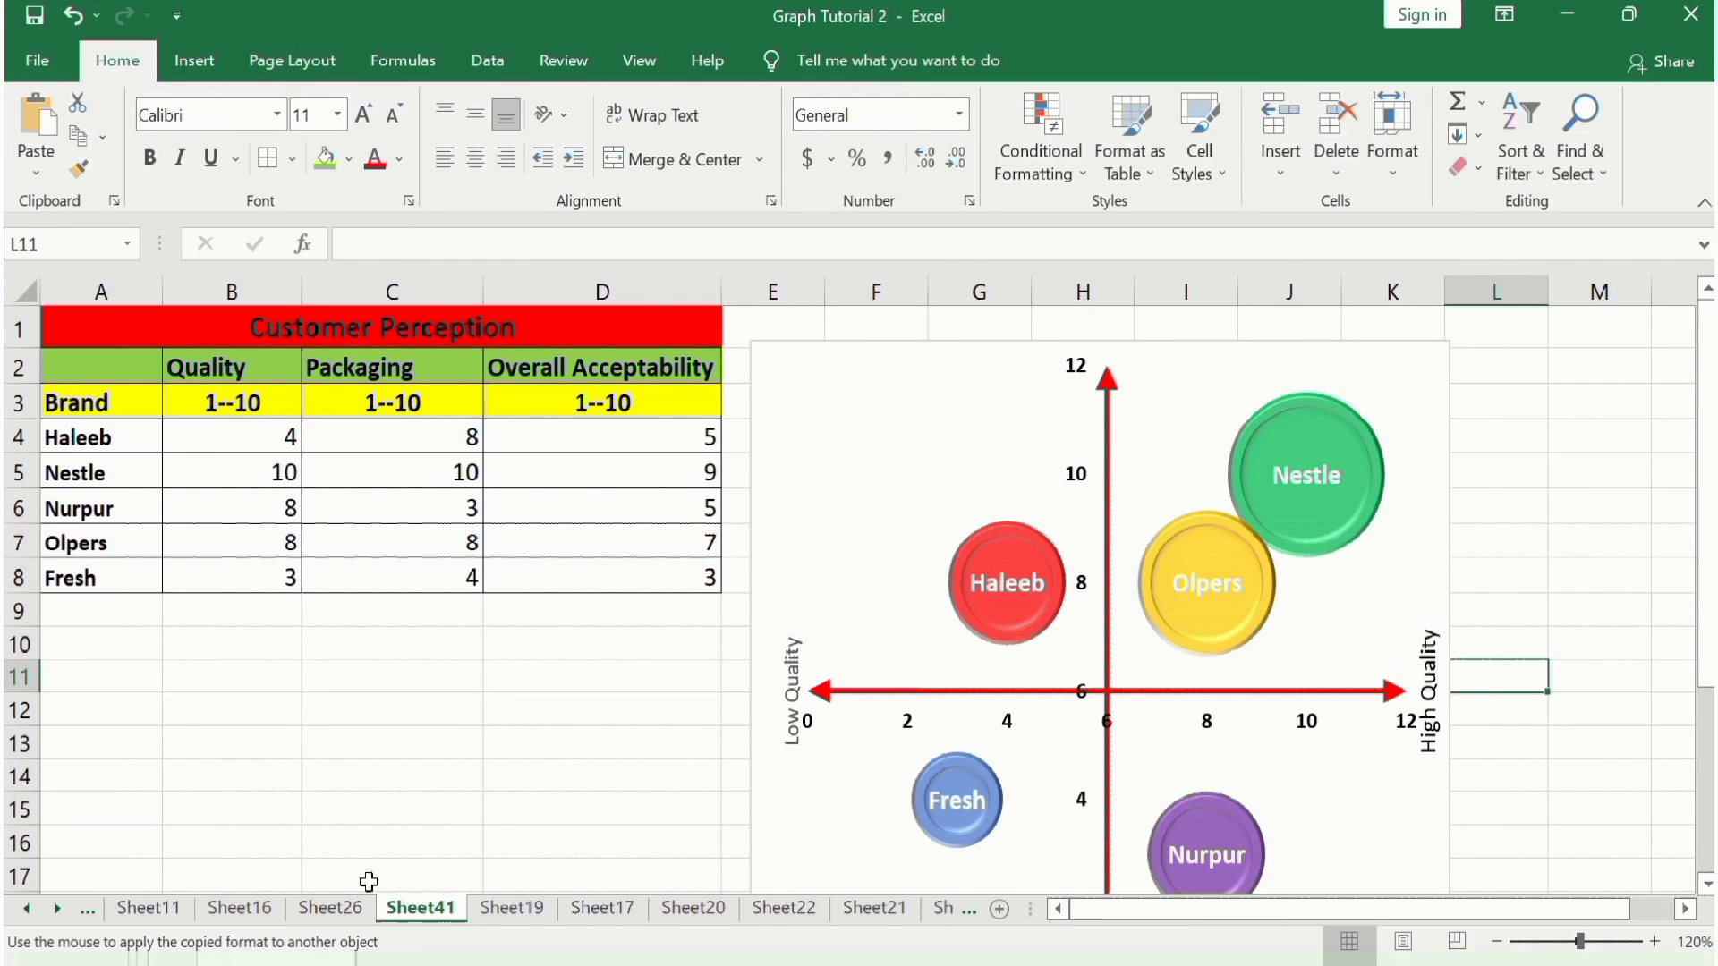
Check the lower axis wording on Sheet26's chart and replace Sheet41's horizontal axis title placeholder with "Bad Packaging"
{"action": "left_click", "coordinate": [350, 908]}
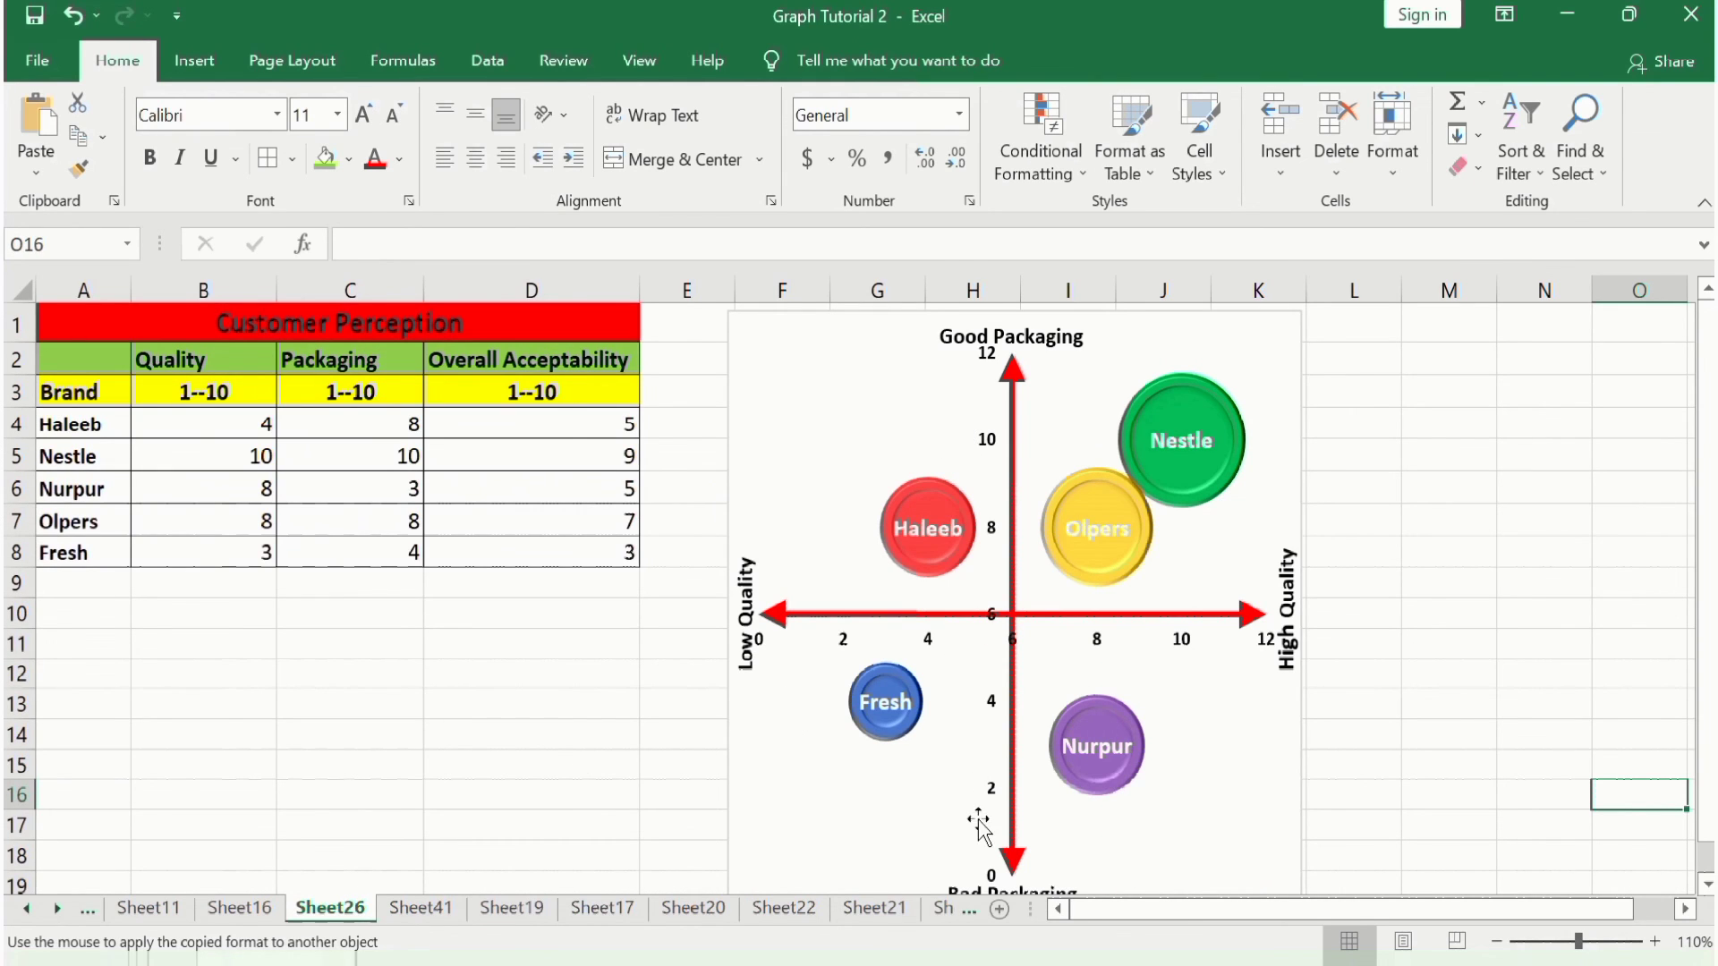
{"action": "left_click", "coordinate": [419, 908]}
{"action": "left_click_drag", "start_coordinate": [1709, 565], "coordinate": [1709, 678]}
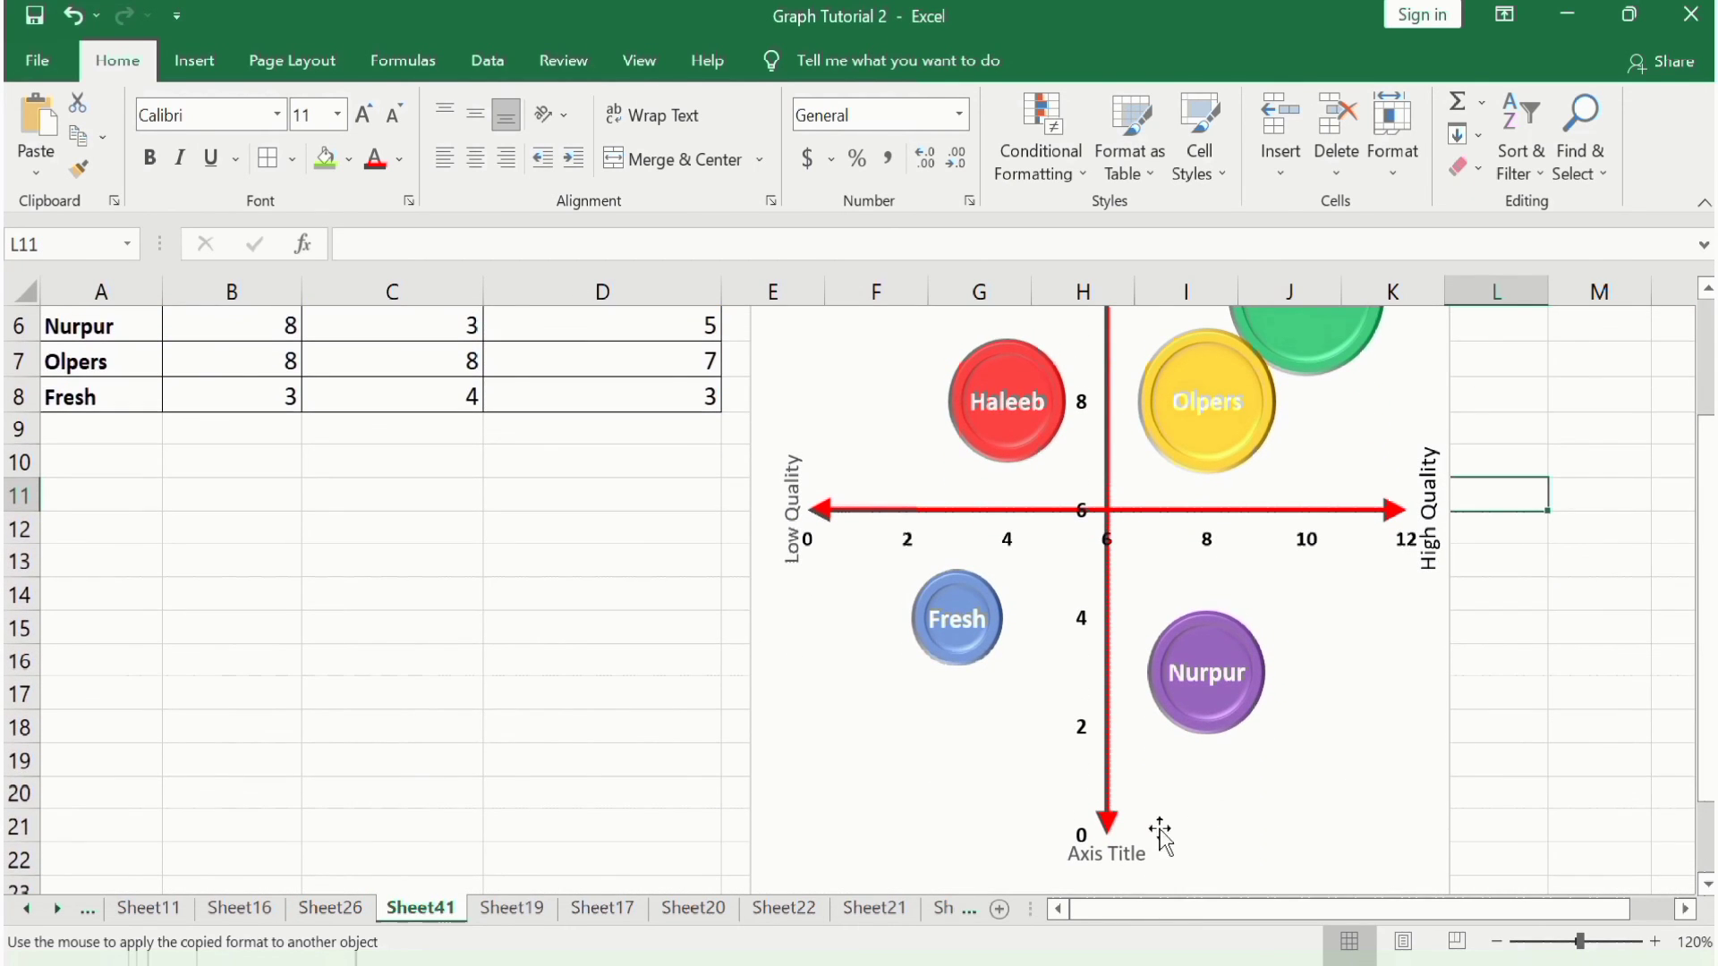
{"action": "left_click", "coordinate": [1137, 855]}
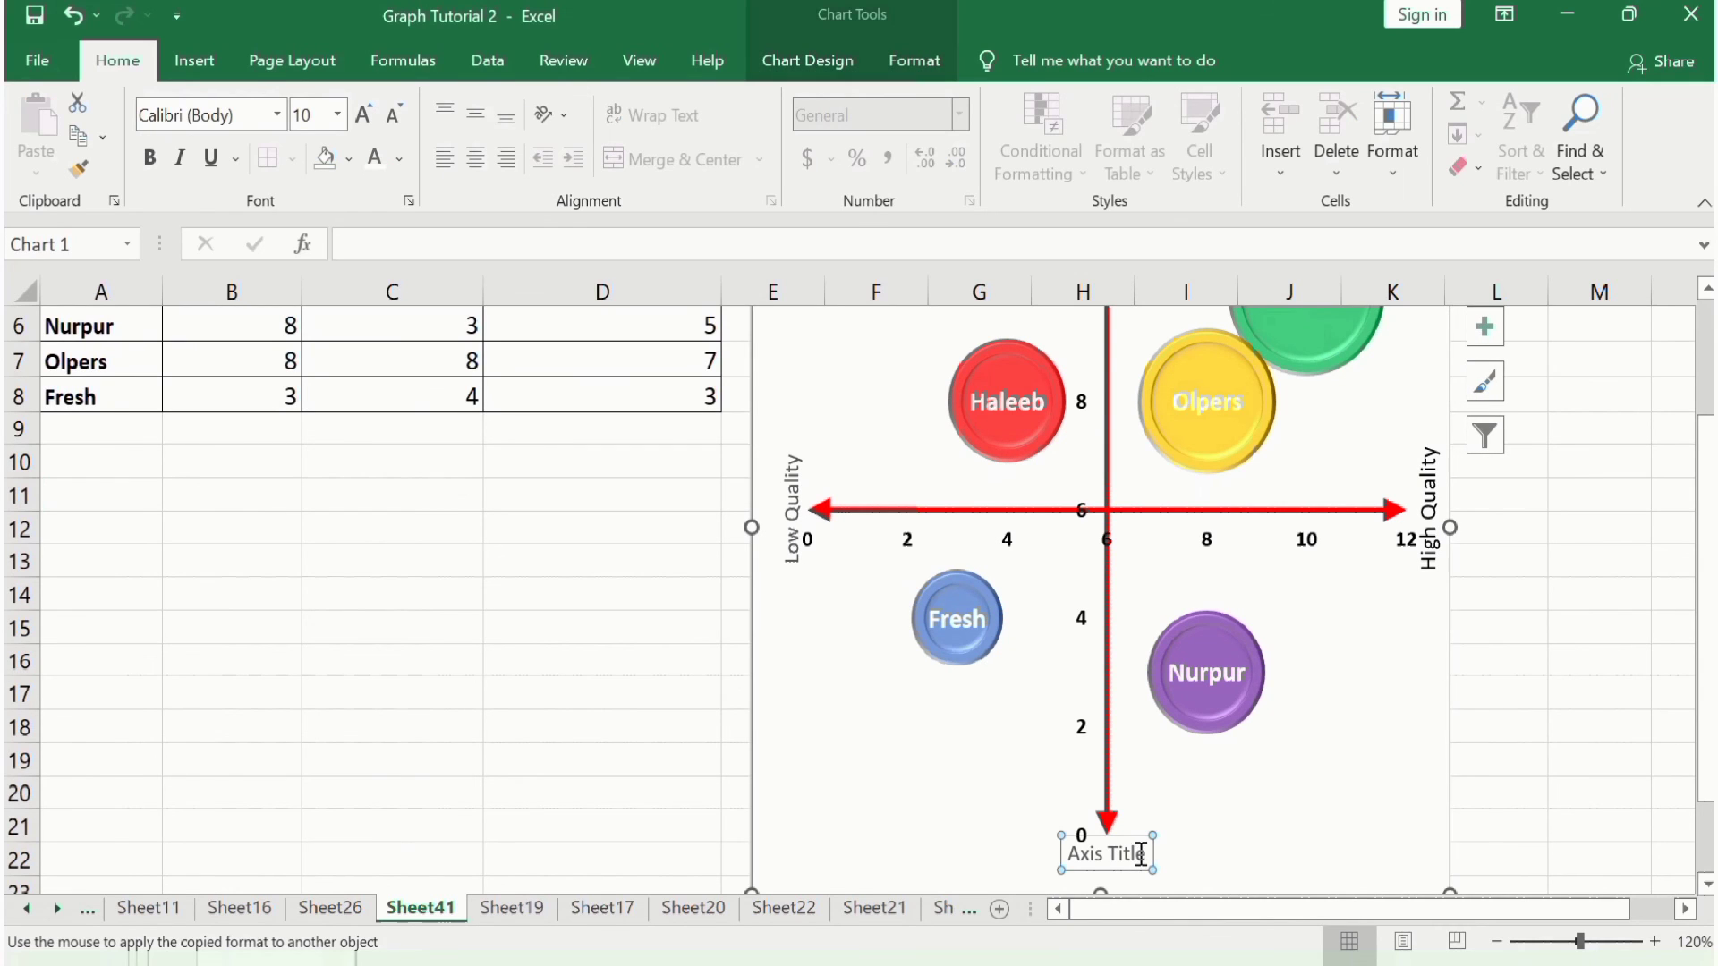
{"action": "left_click", "coordinate": [1144, 855]}
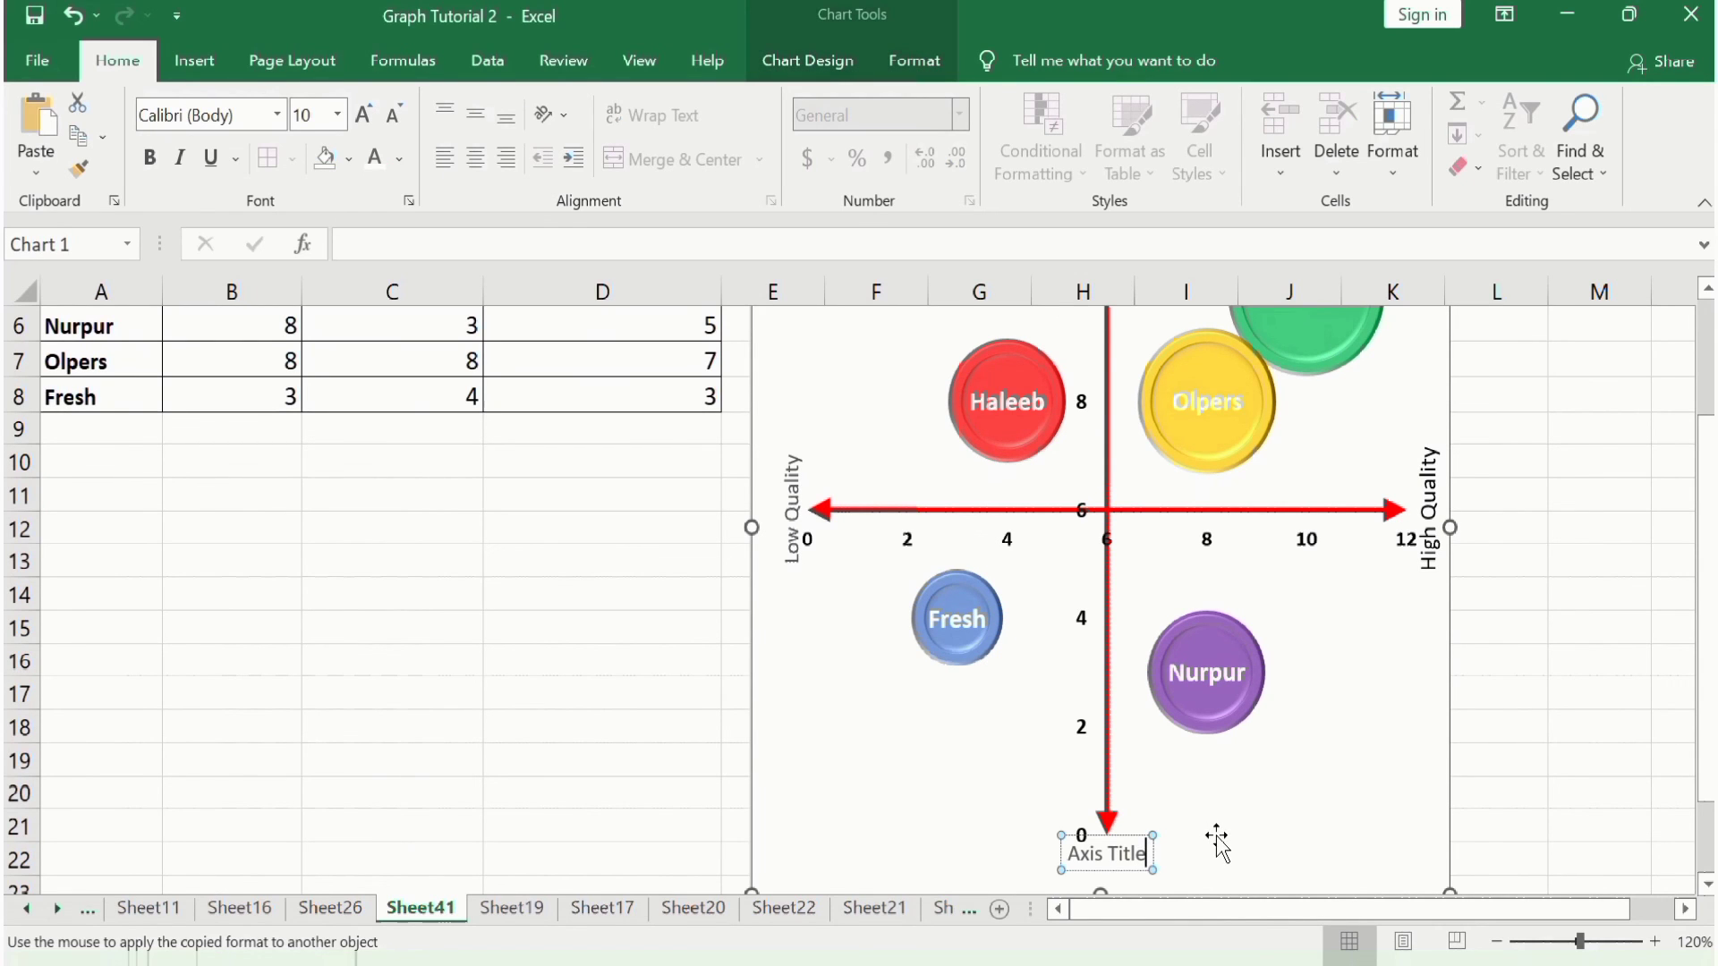
{"action": "key", "text": "BackSpace"}
{"action": "key", "text": "BackSpace"}
{"action": "key", "text": "BackSpace"}
{"action": "key", "text": "BackSpace"}
{"action": "key", "text": "BackSpace"}
{"action": "key", "text": "BackSpace"}
{"action": "key", "text": "BackSpace"}
{"action": "key", "text": "BackSpace"}
{"action": "key", "text": "BackSpace"}
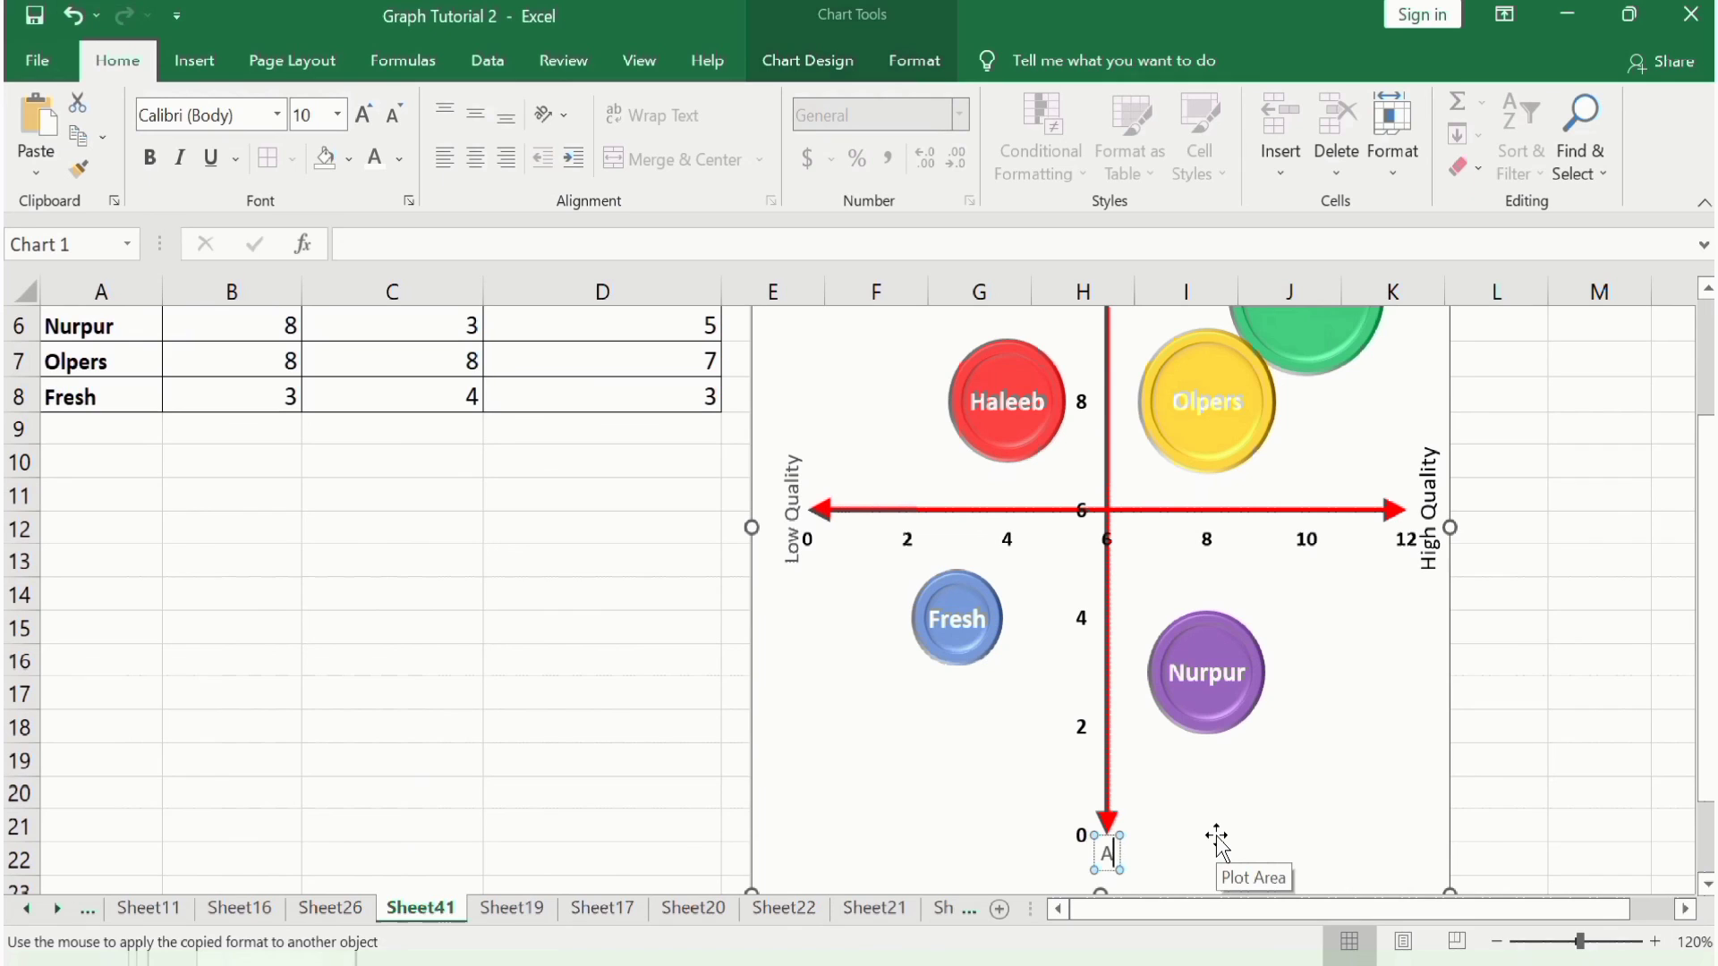
{"action": "type", "text": "Bad Packaging"}
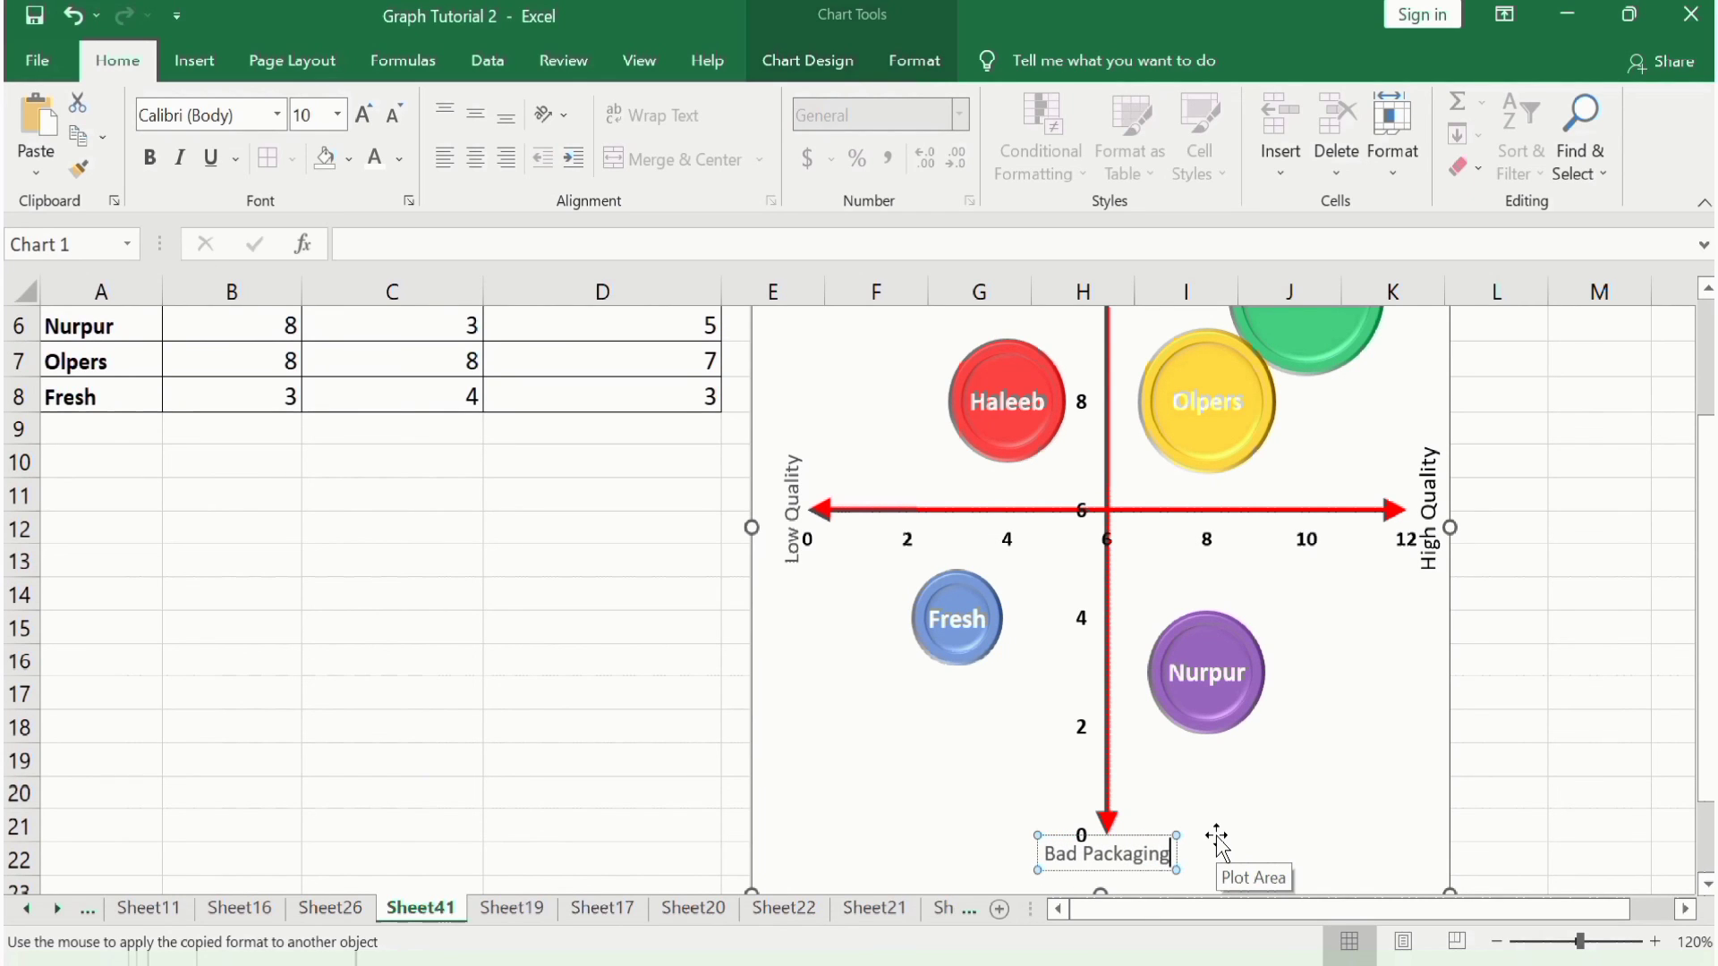
Make the "Low Quality" axis title bold, black and 12 pt, and copy its formatting to the "Bad Packaging" title
{"action": "left_click", "coordinate": [791, 510]}
{"action": "left_click", "coordinate": [149, 157]}
{"action": "left_click", "coordinate": [400, 159]}
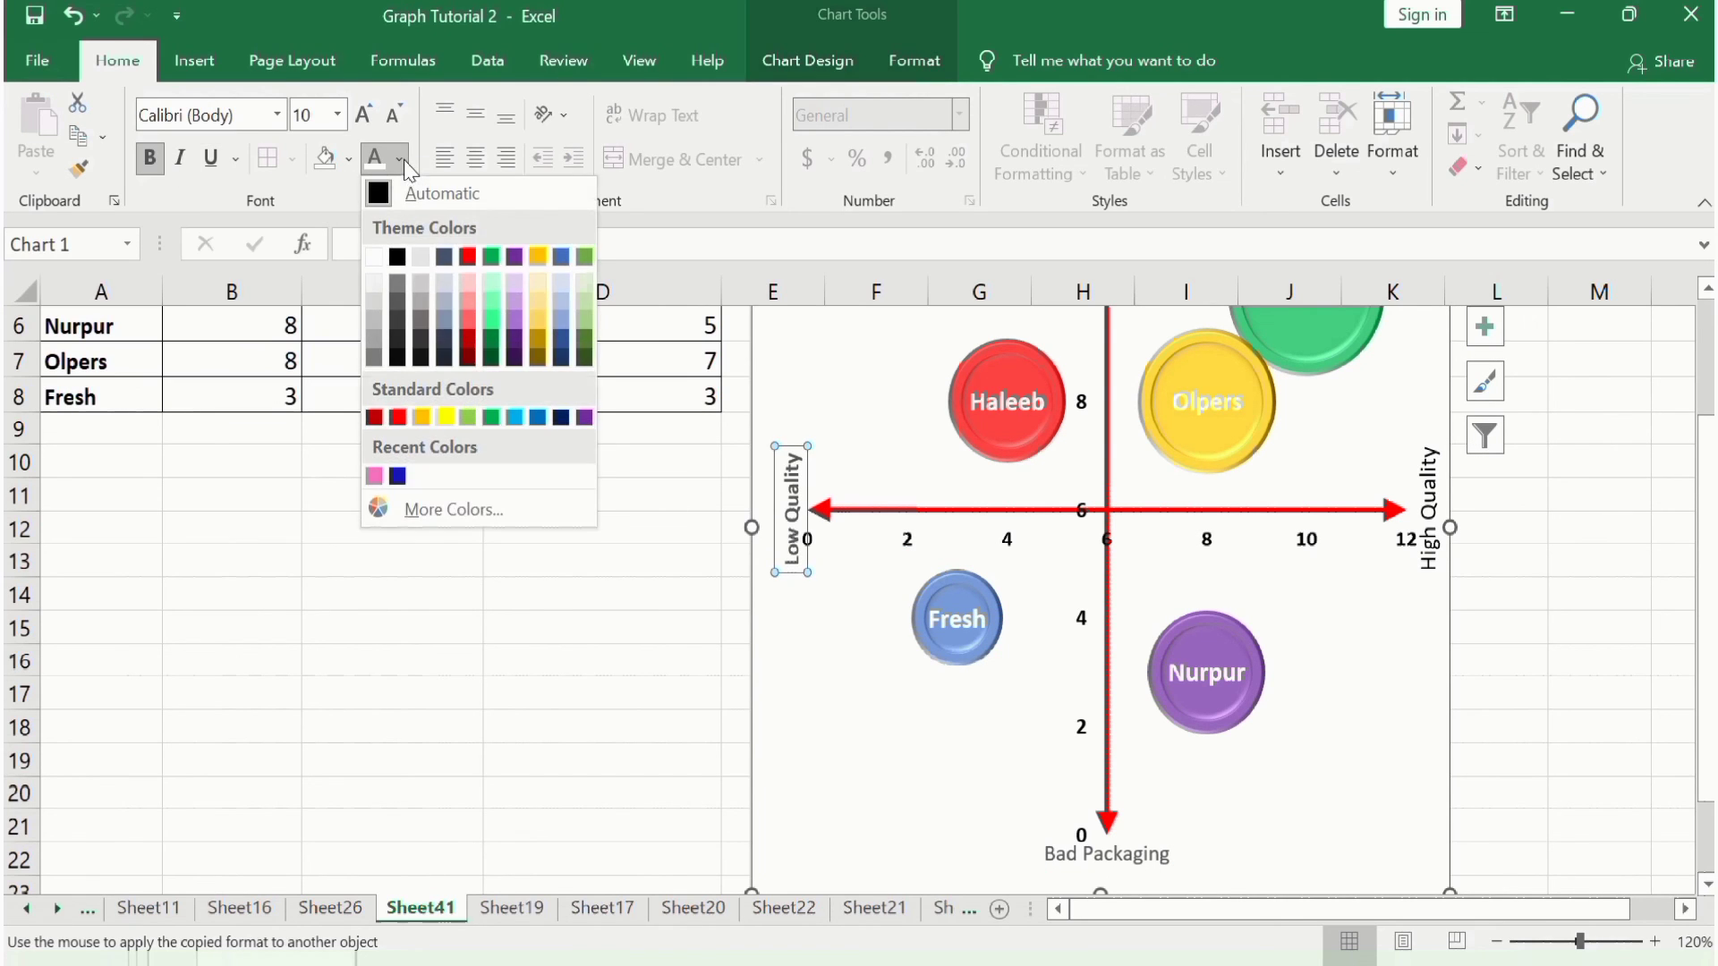
{"action": "left_click", "coordinate": [398, 258]}
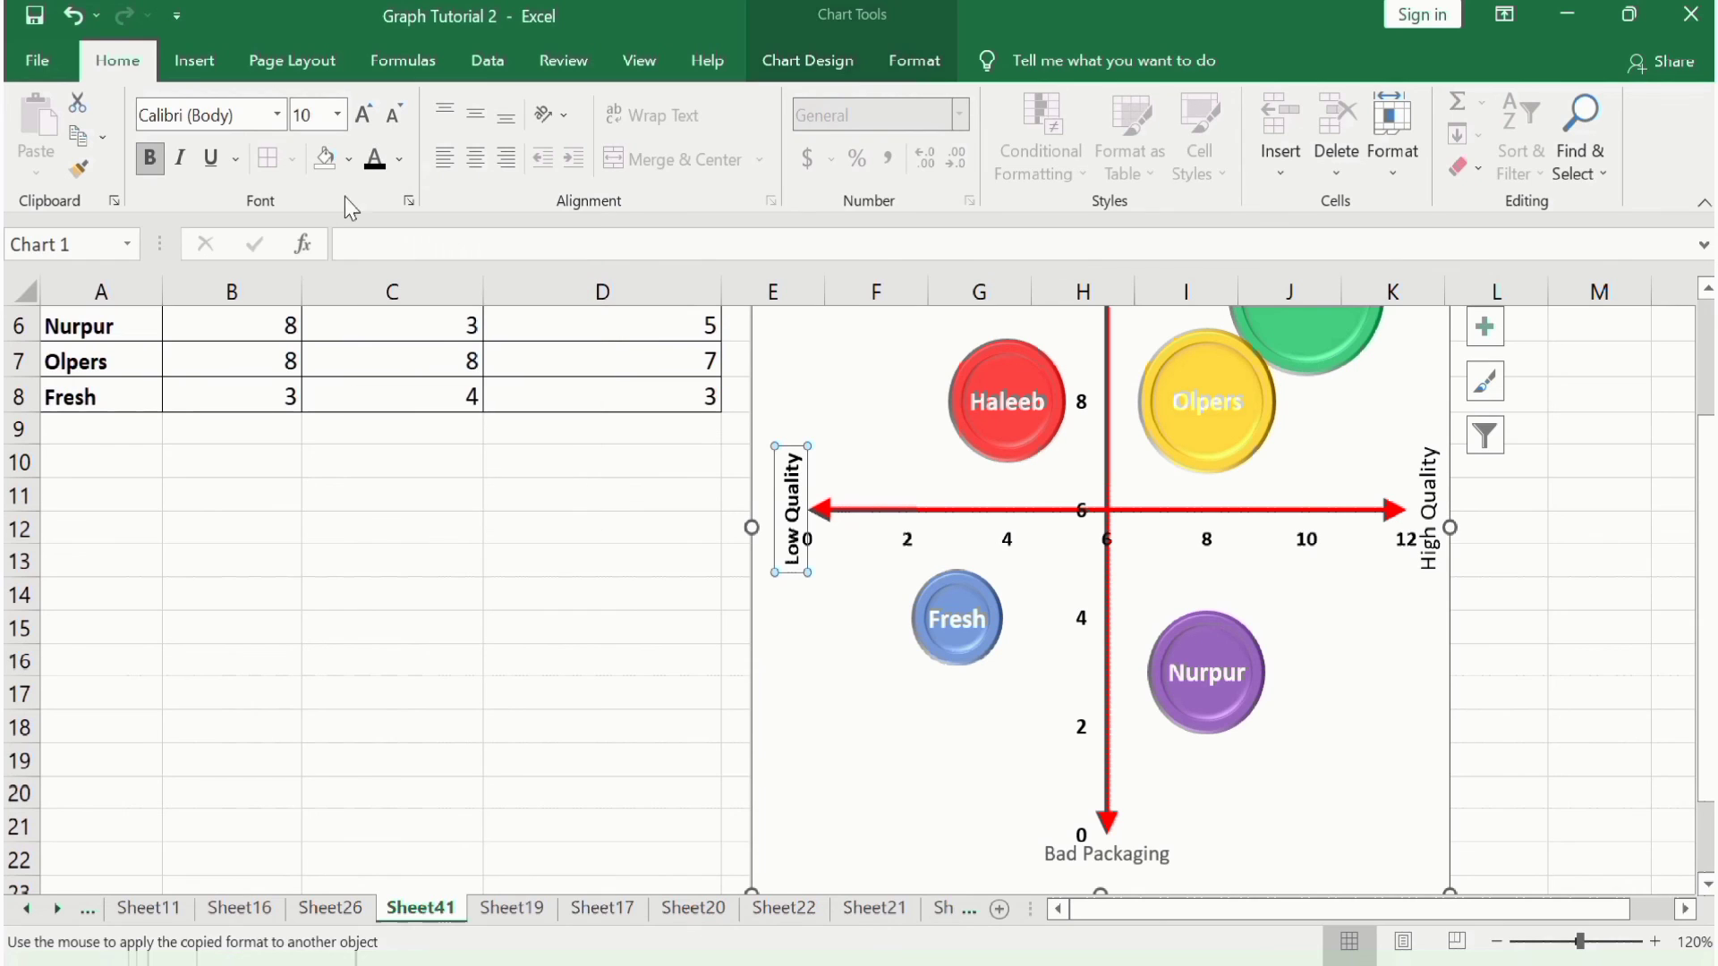
{"action": "left_click", "coordinate": [339, 115]}
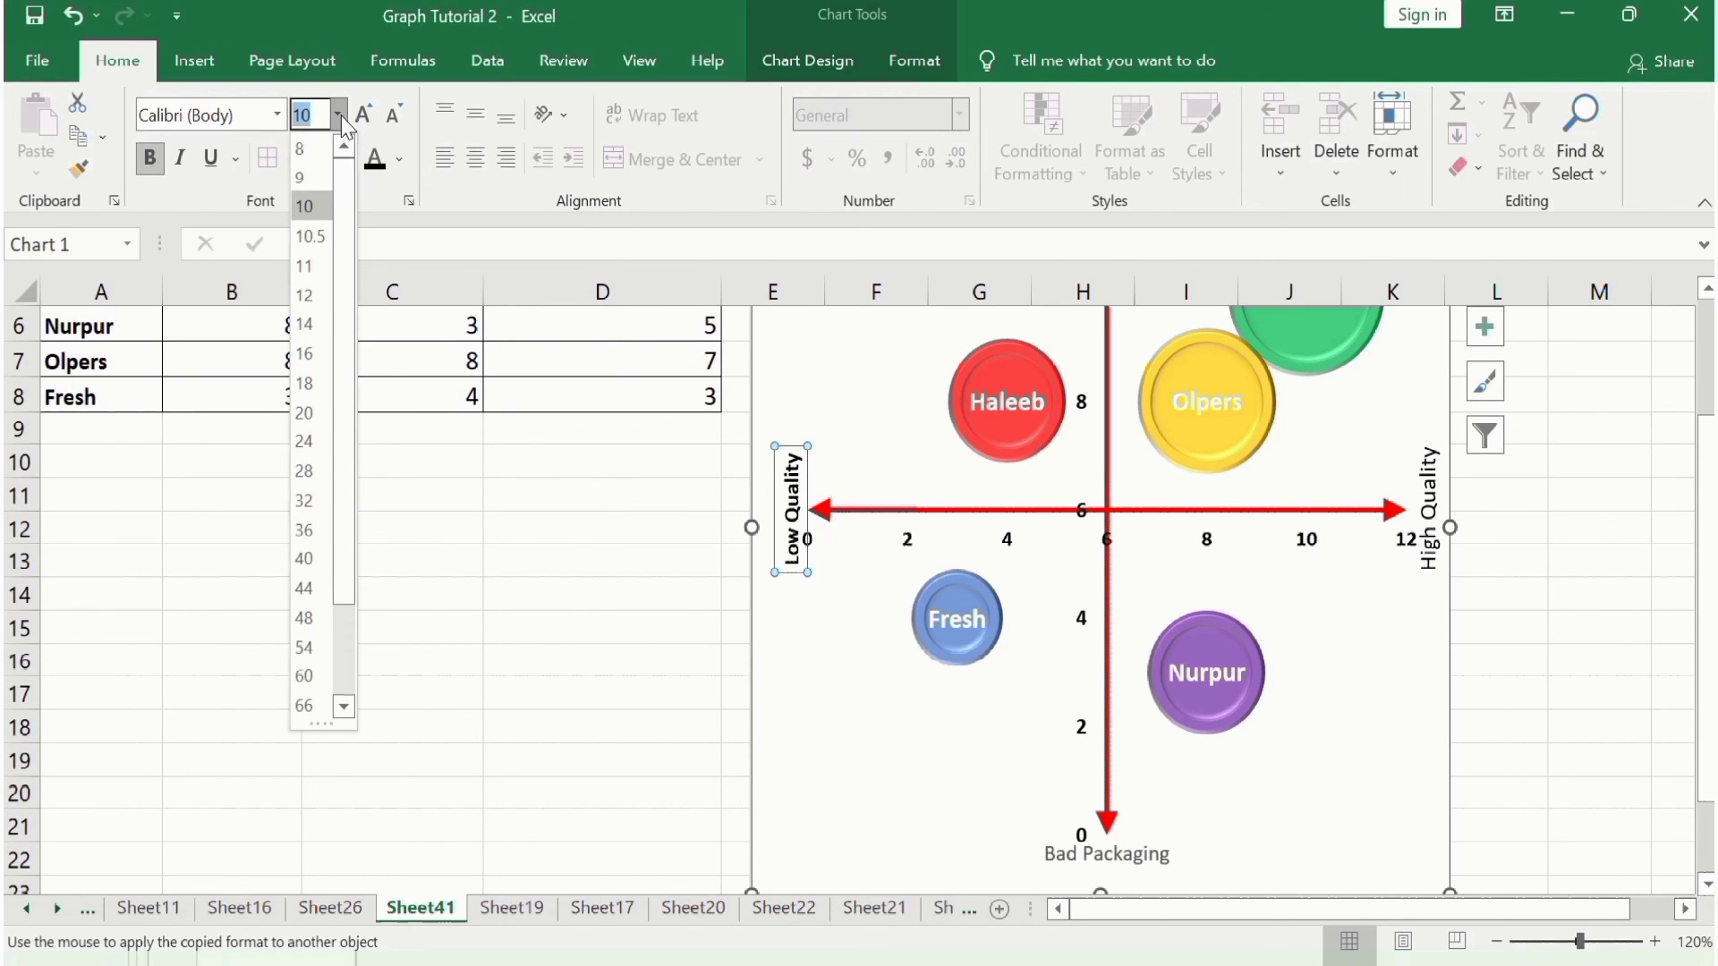
{"action": "left_click", "coordinate": [313, 295]}
{"action": "left_click", "coordinate": [78, 169]}
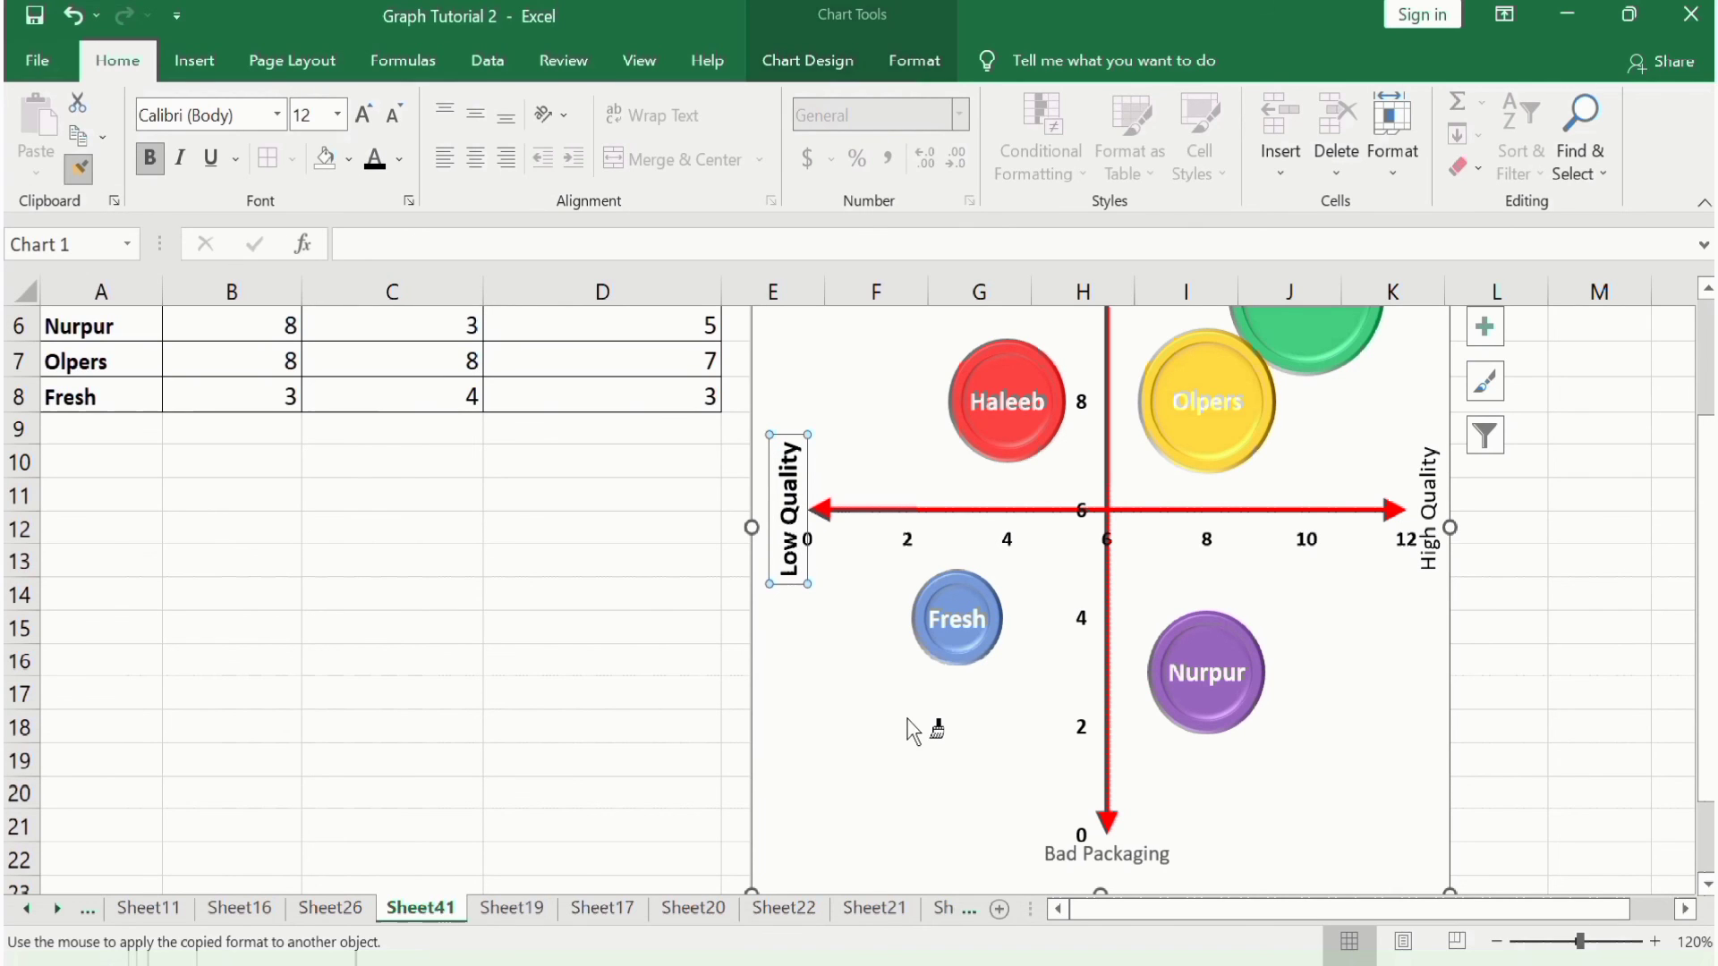
{"action": "left_click", "coordinate": [1062, 853]}
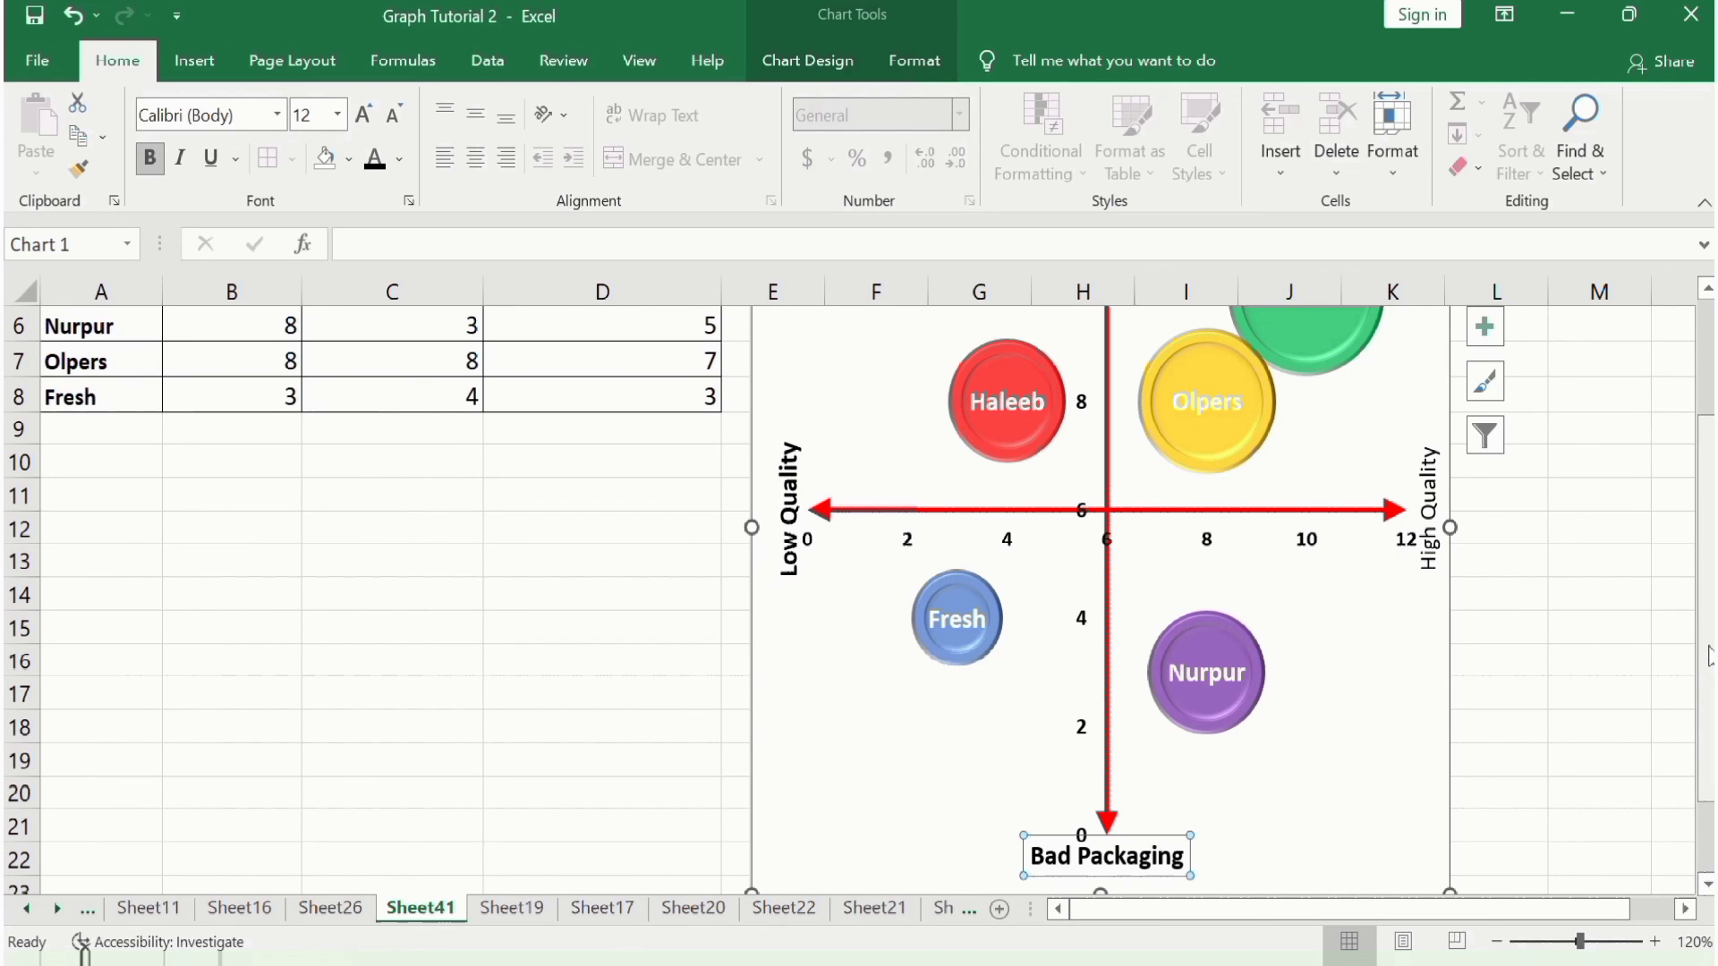
Lower the plot area's top edge slightly to free space above the vertical axis arrow
{"action": "left_click_drag", "start_coordinate": [1710, 658], "coordinate": [1692, 508]}
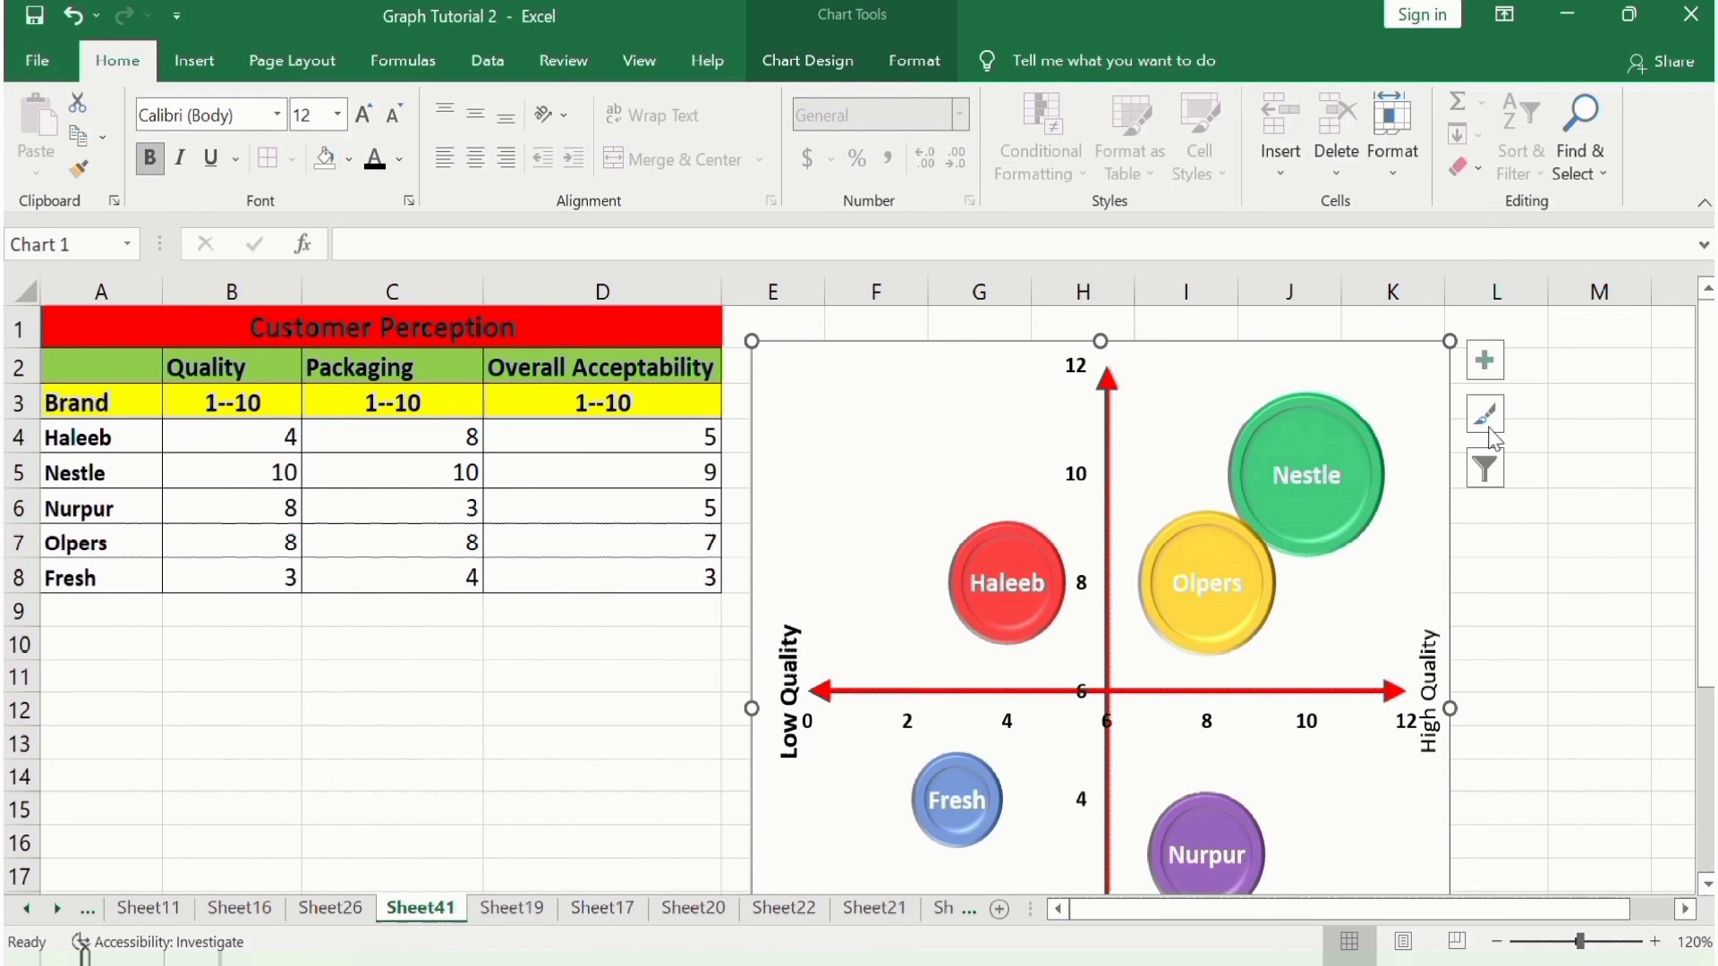
{"action": "left_click", "coordinate": [1120, 369]}
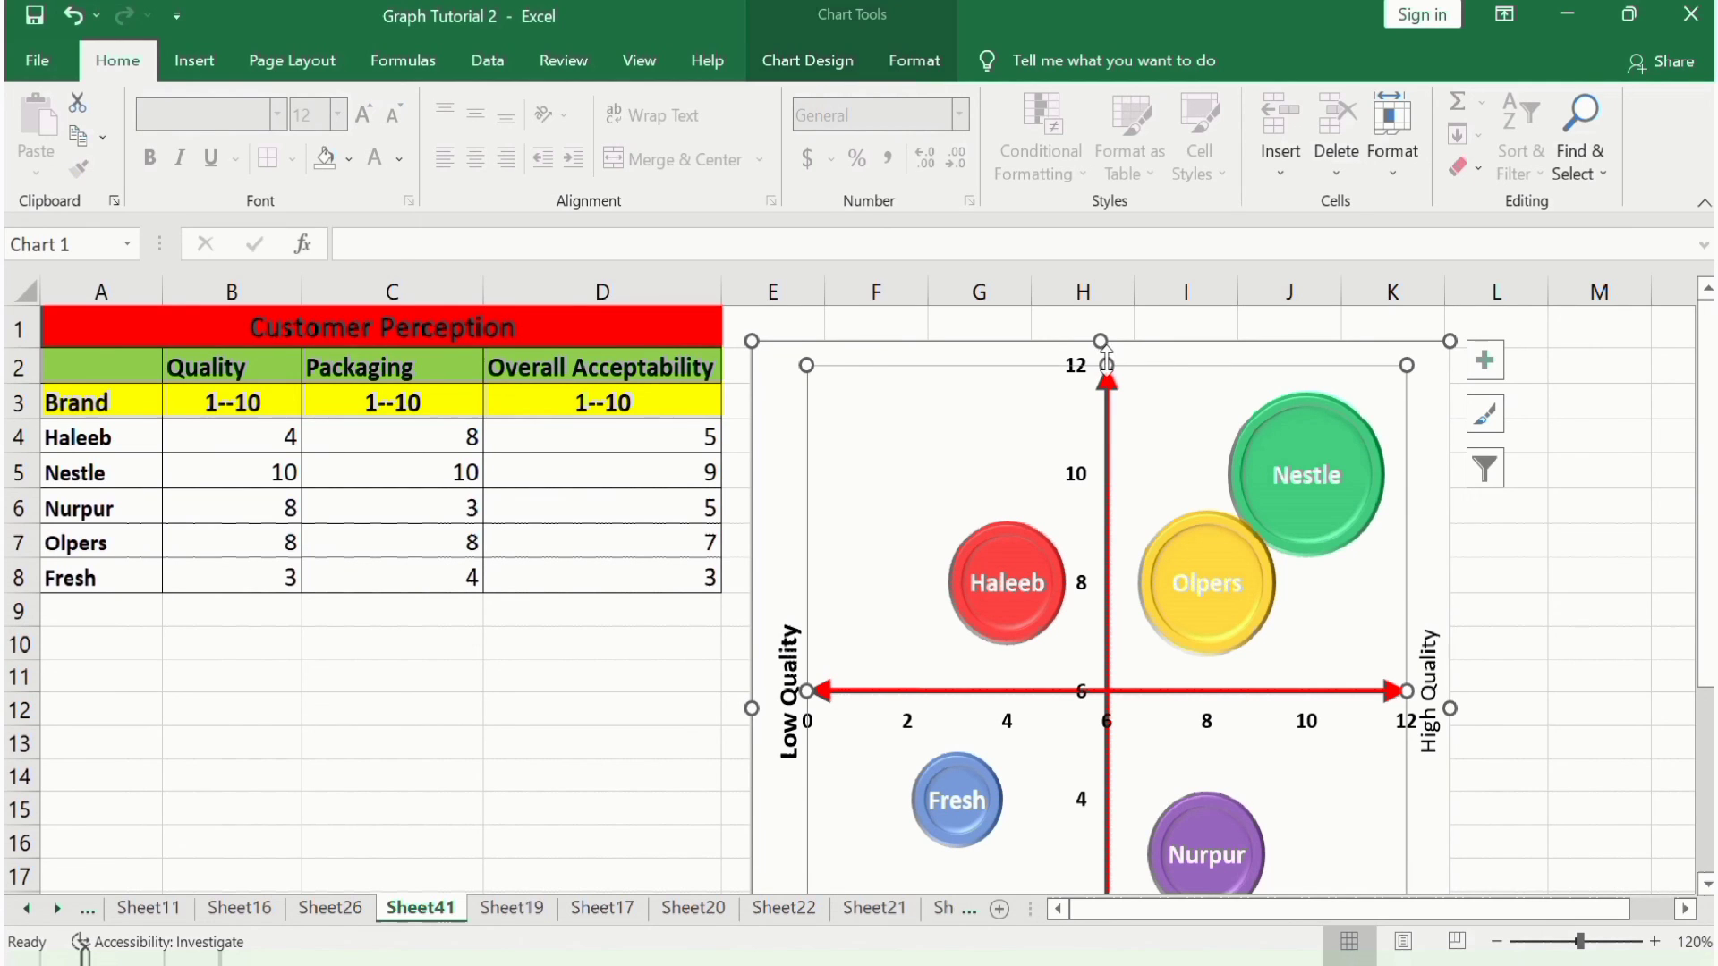
{"action": "left_click_drag", "start_coordinate": [1107, 365], "coordinate": [1109, 389]}
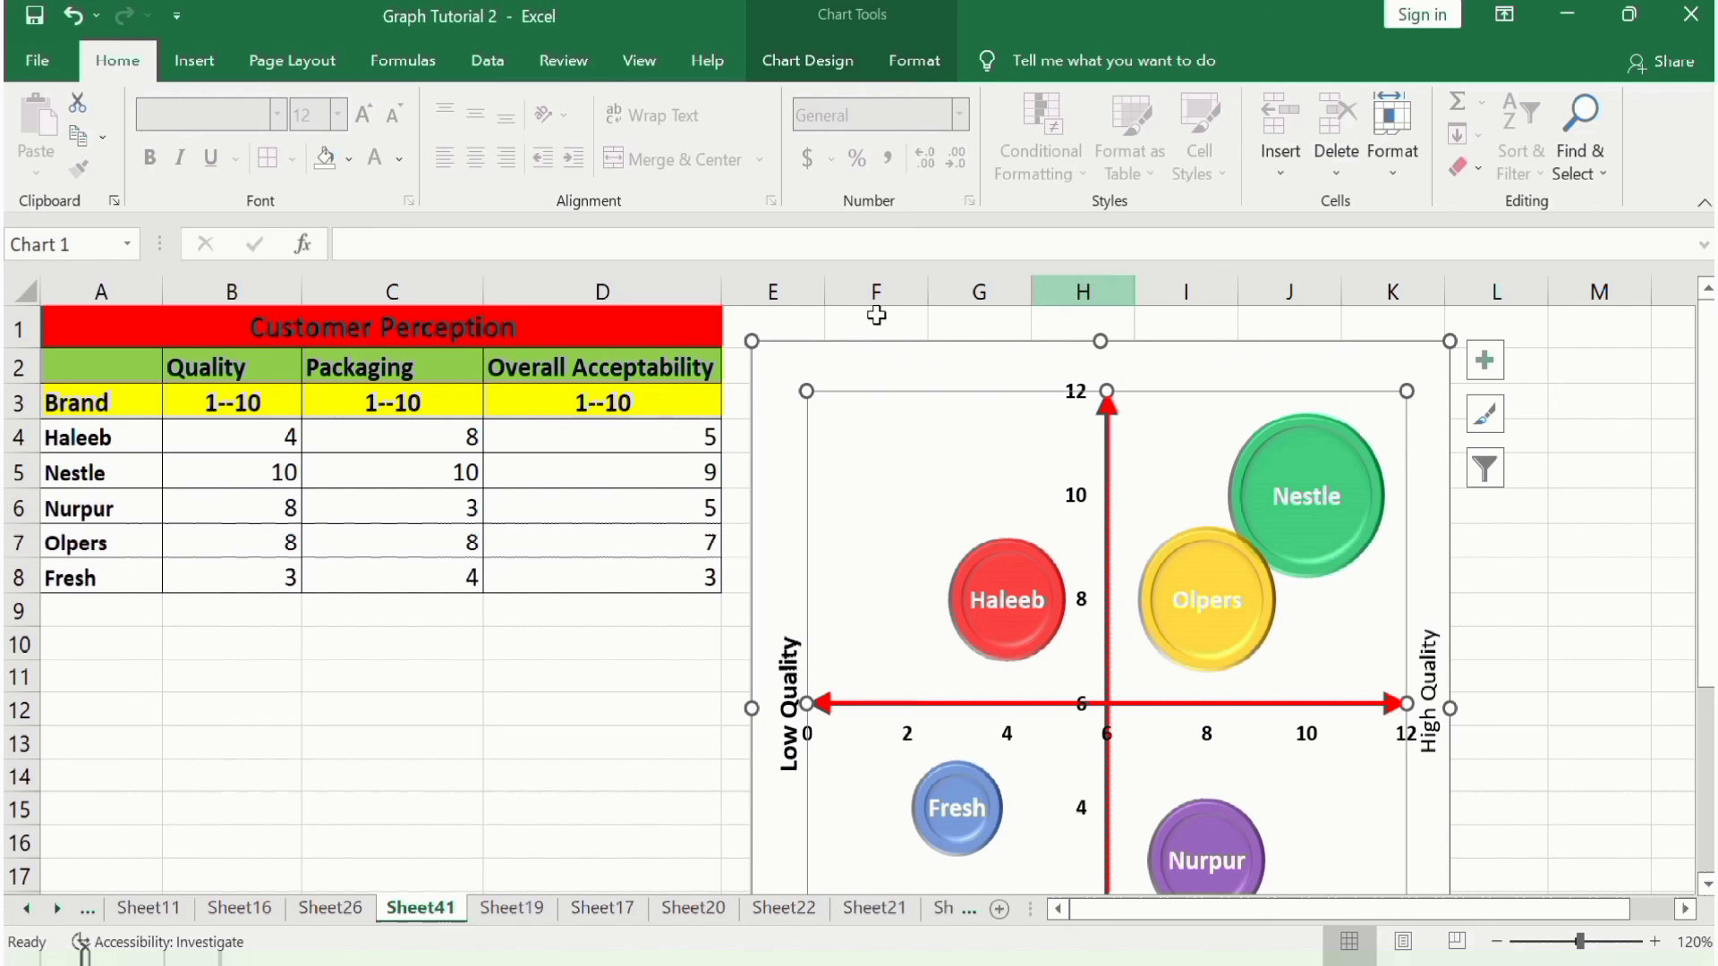
Add a text box about 1.23" wide and 0.36" high above the vertical axis arrow, reading "Good Packaging"
{"action": "left_click", "coordinate": [191, 60]}
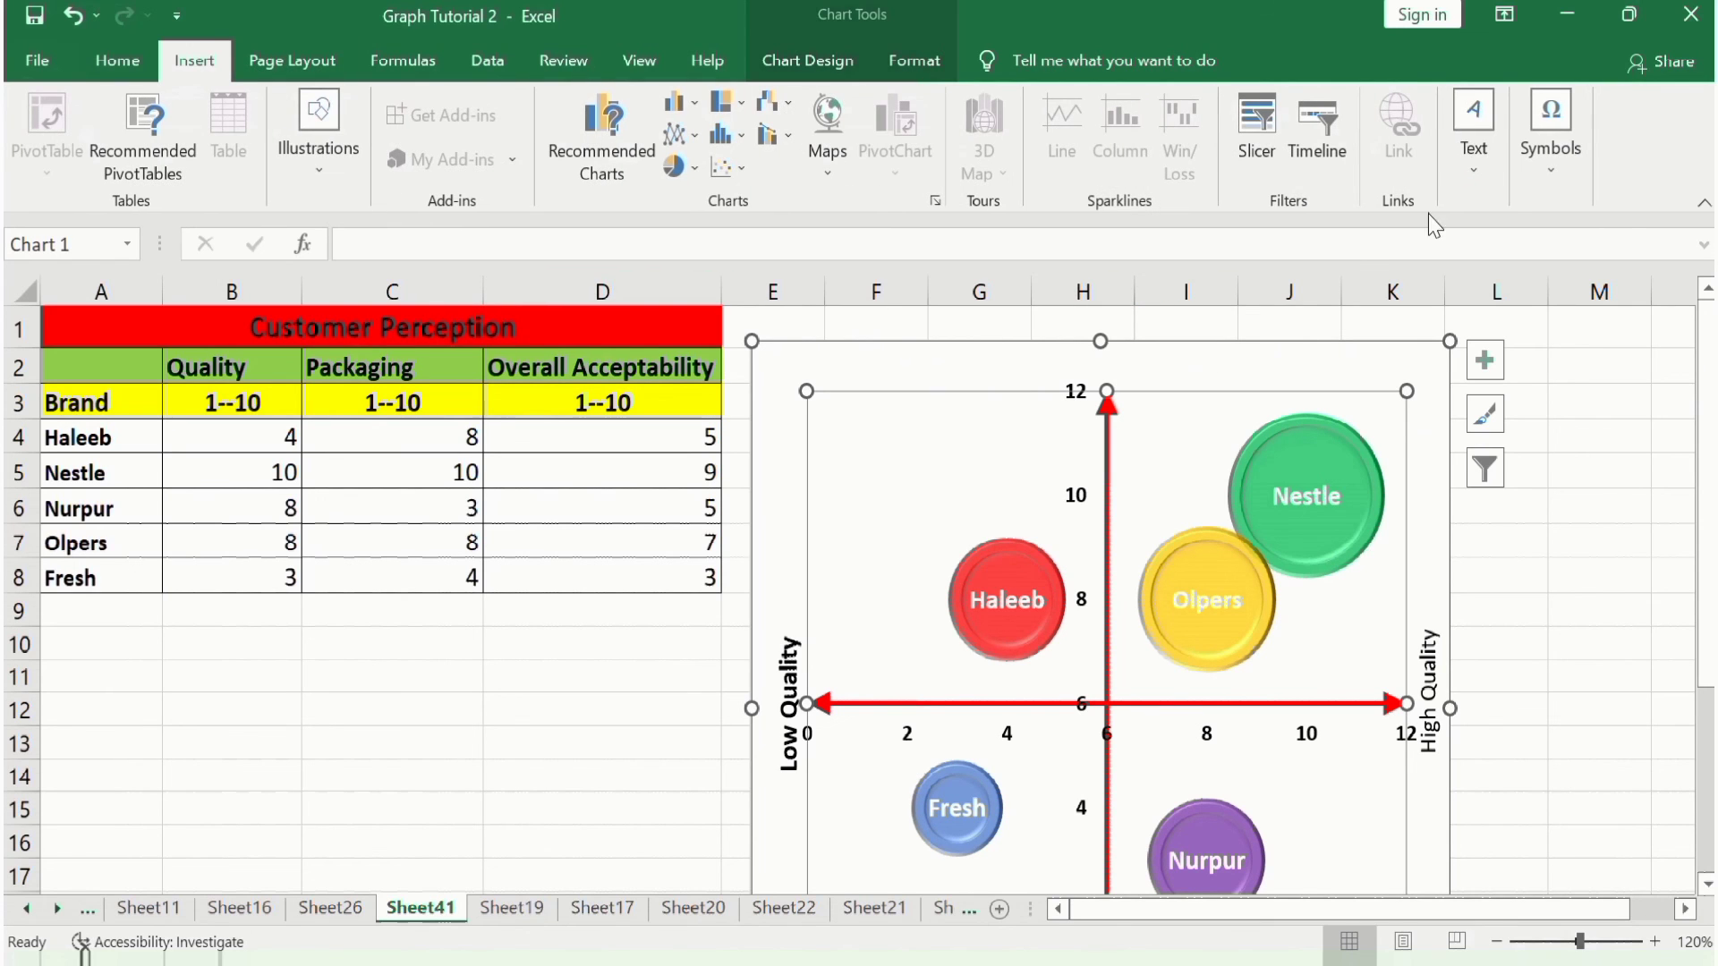
{"action": "left_click", "coordinate": [1480, 170]}
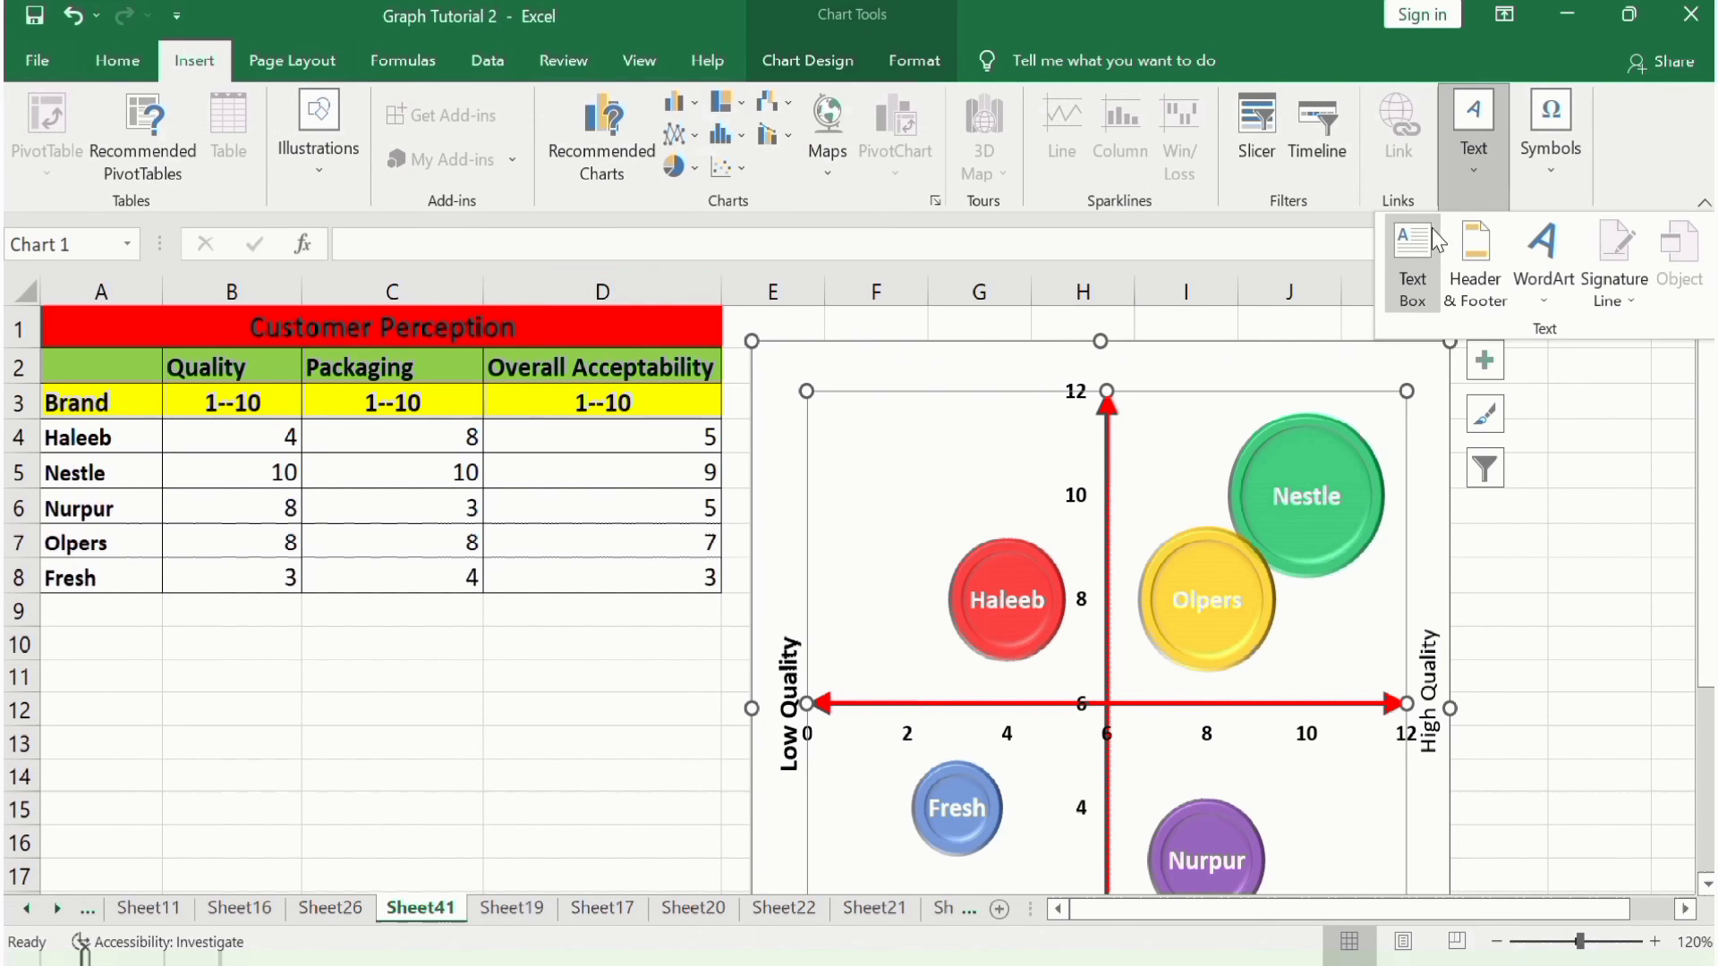
{"action": "left_click", "coordinate": [1414, 255]}
{"action": "left_click_drag", "start_coordinate": [1044, 326], "coordinate": [1233, 386]}
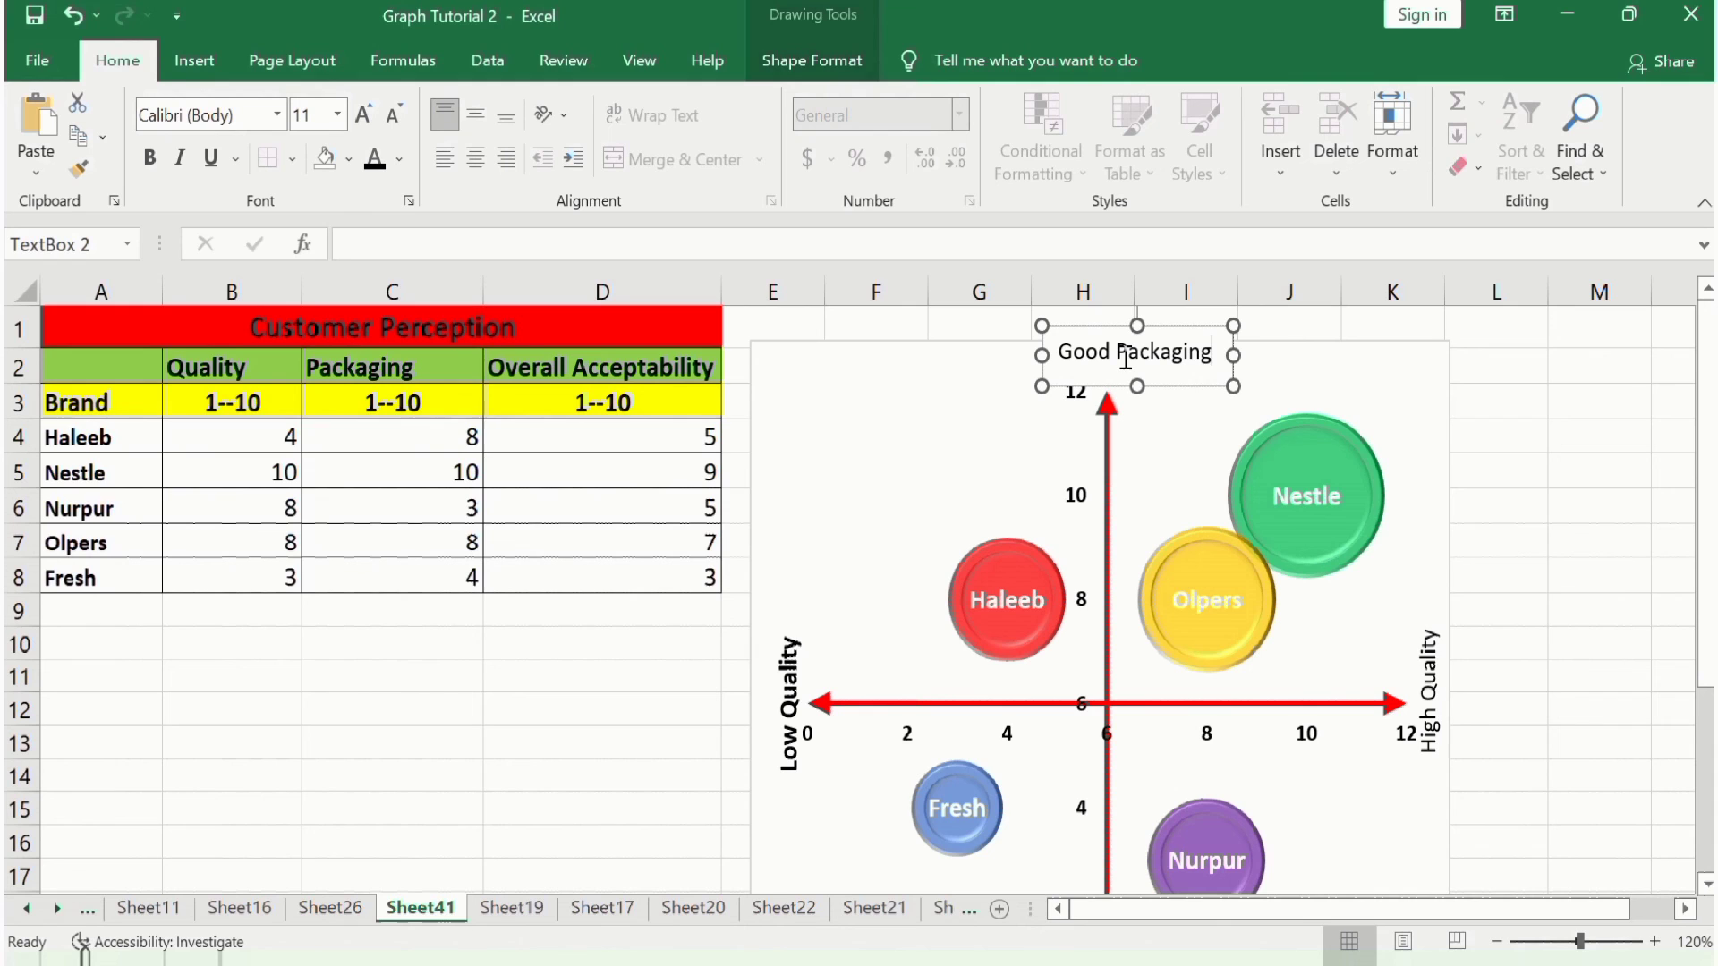
Remove the "Good Packaging" text box's fill and outline, and move it slightly down and left to centre it over the vertical axis arrow
{"action": "left_click", "coordinate": [809, 63]}
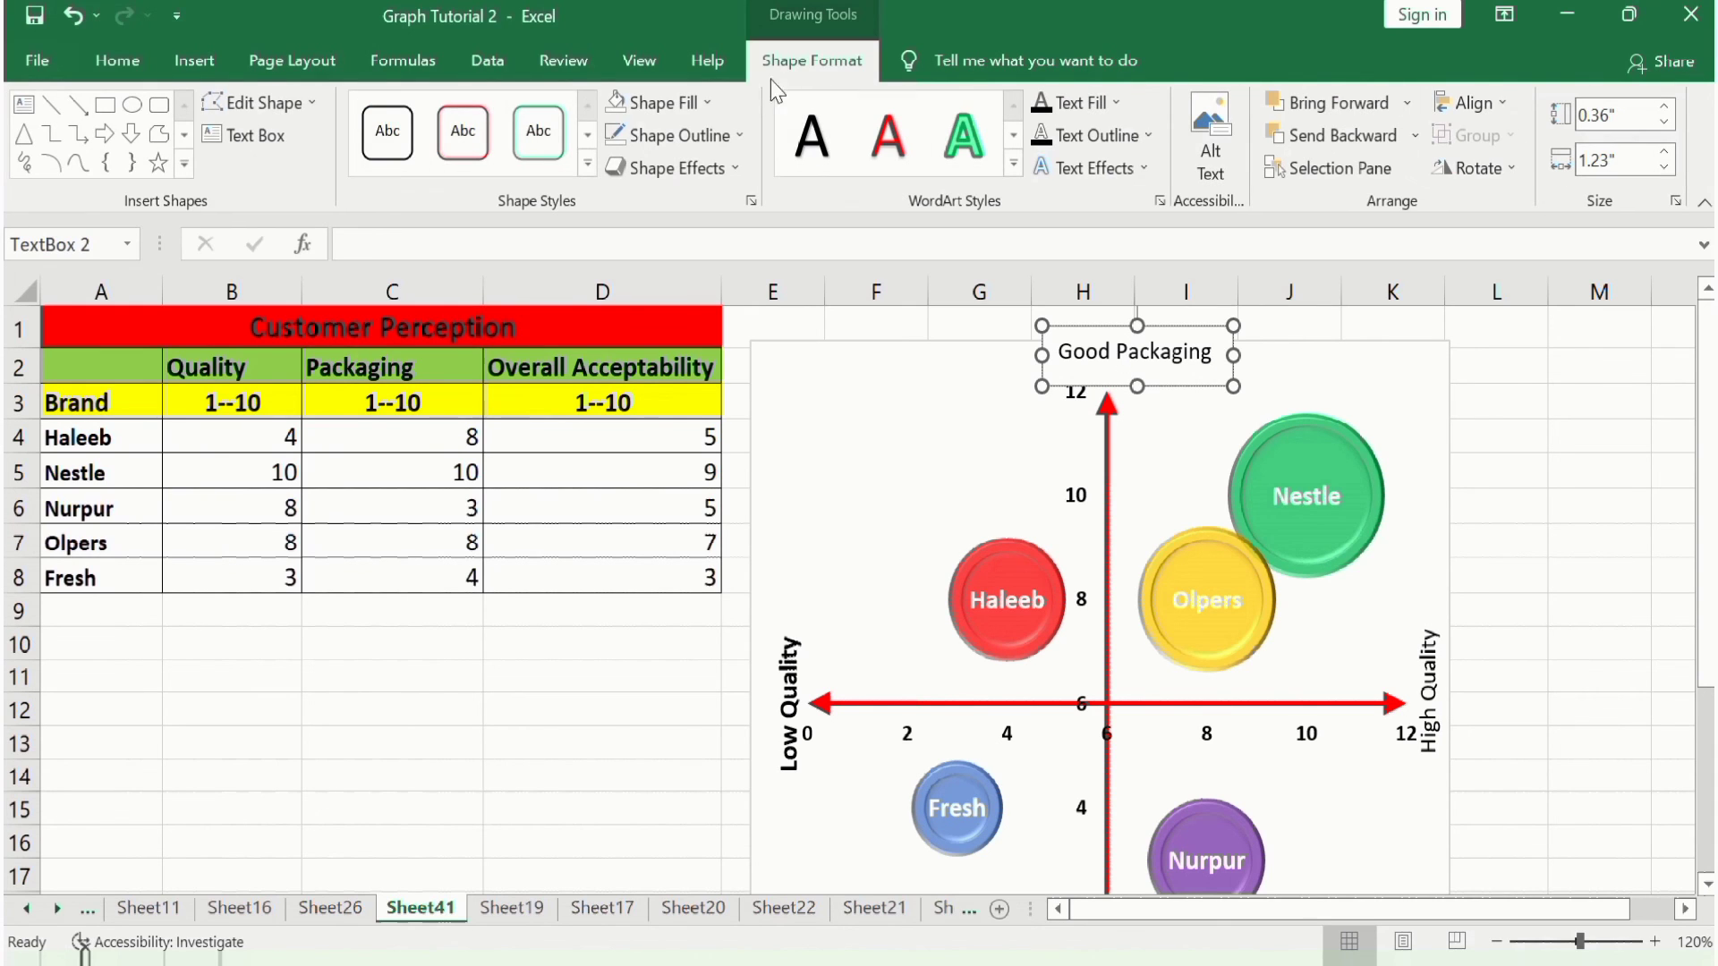
{"action": "left_click", "coordinate": [714, 109]}
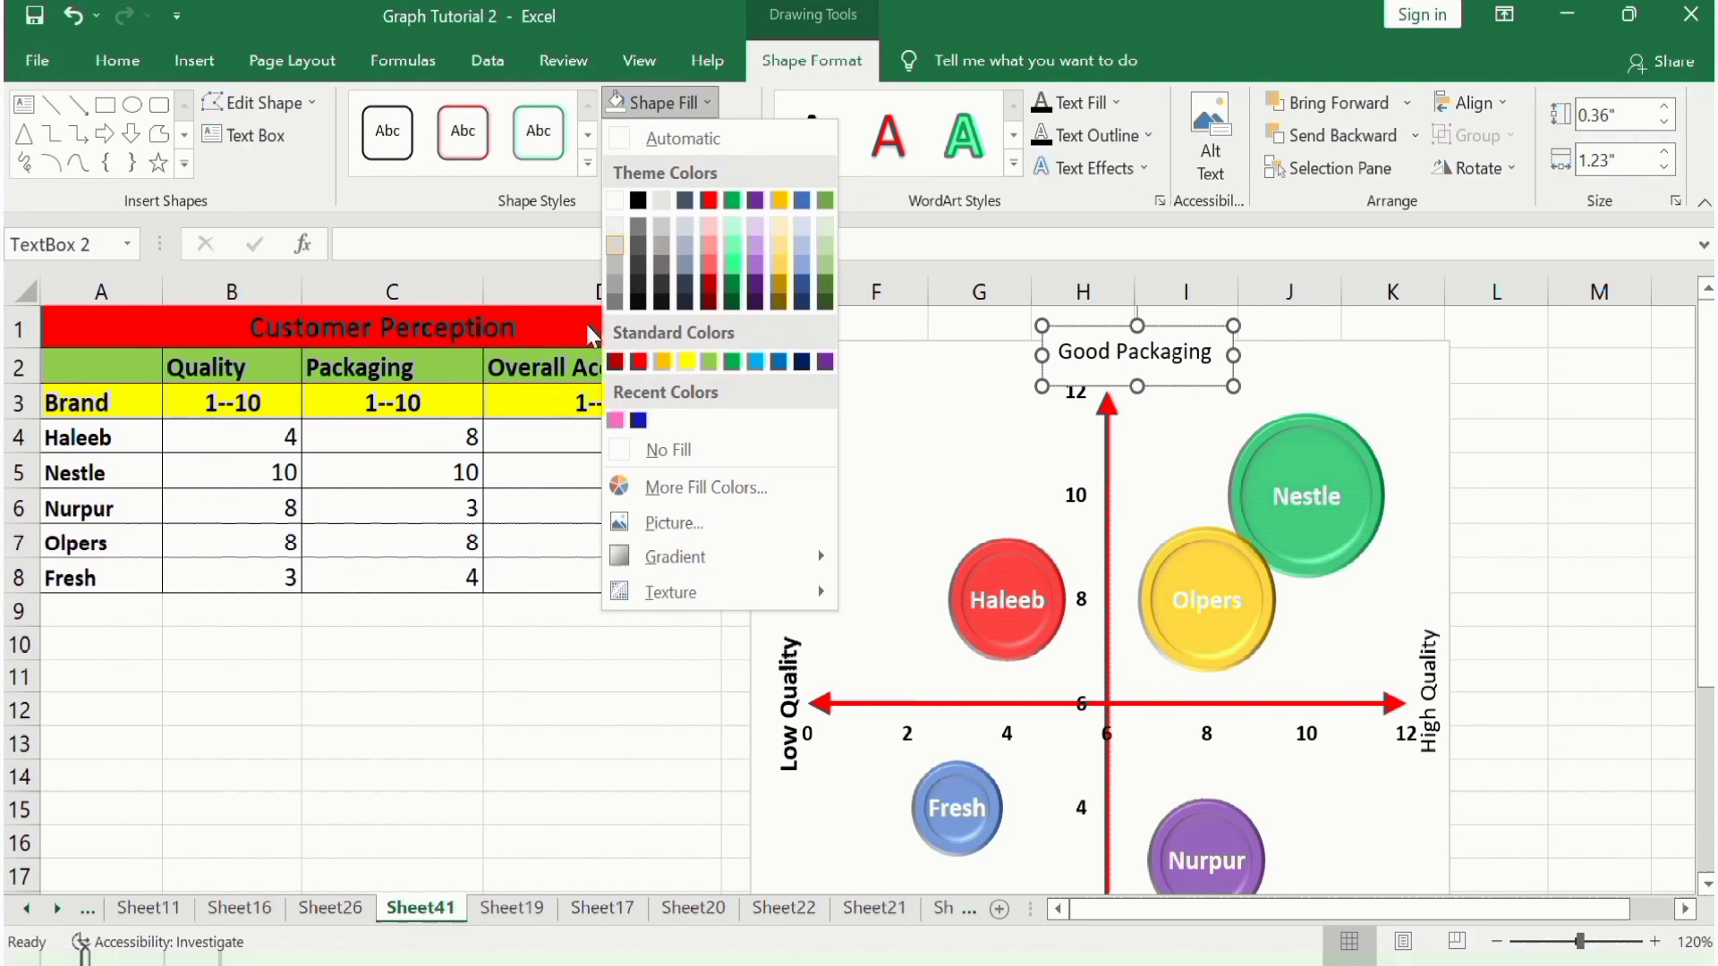
{"action": "left_click", "coordinate": [689, 443]}
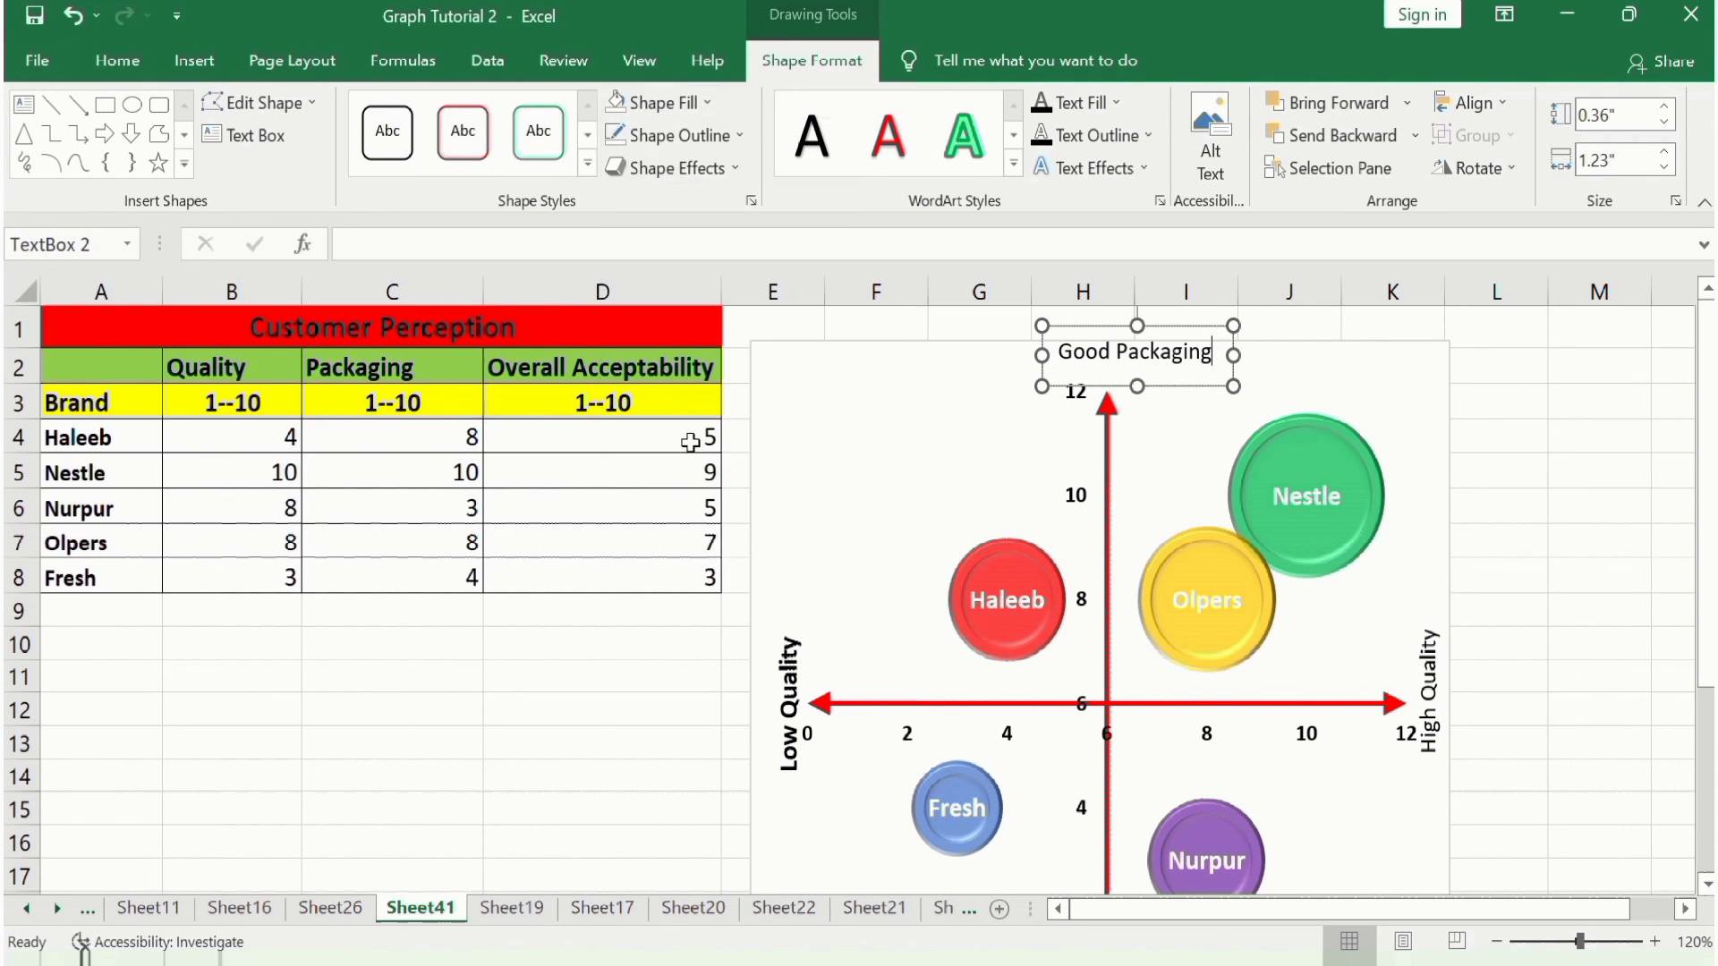
{"action": "left_click", "coordinate": [742, 139]}
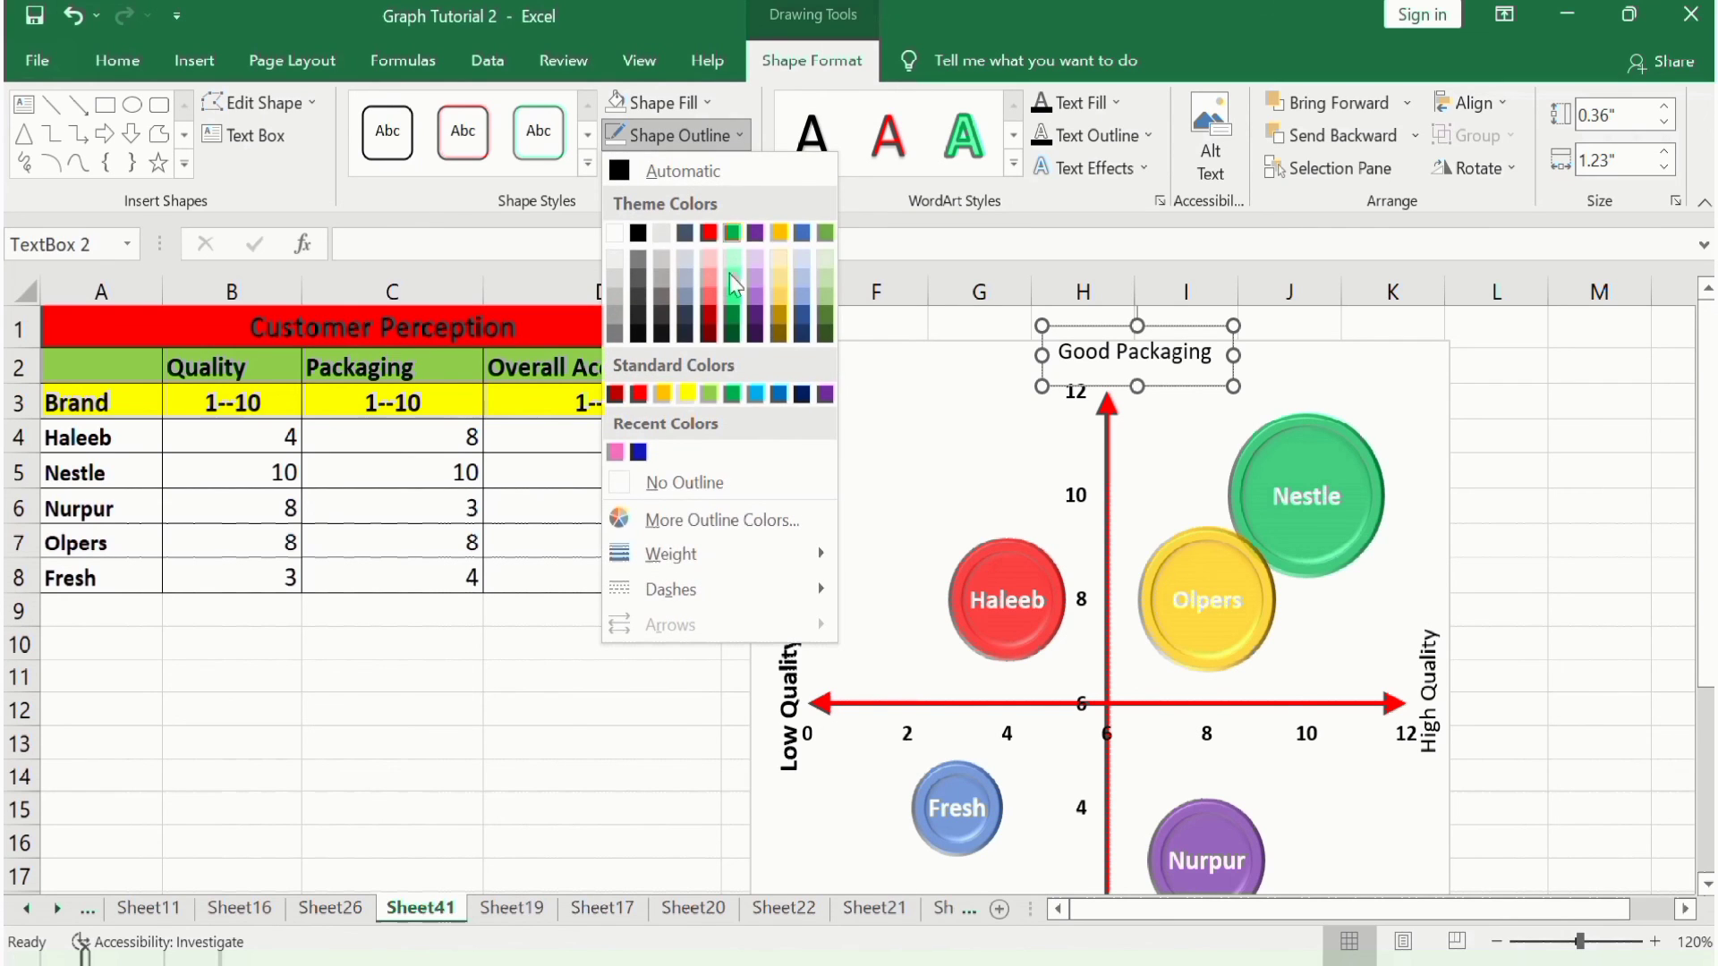
{"action": "left_click", "coordinate": [682, 478]}
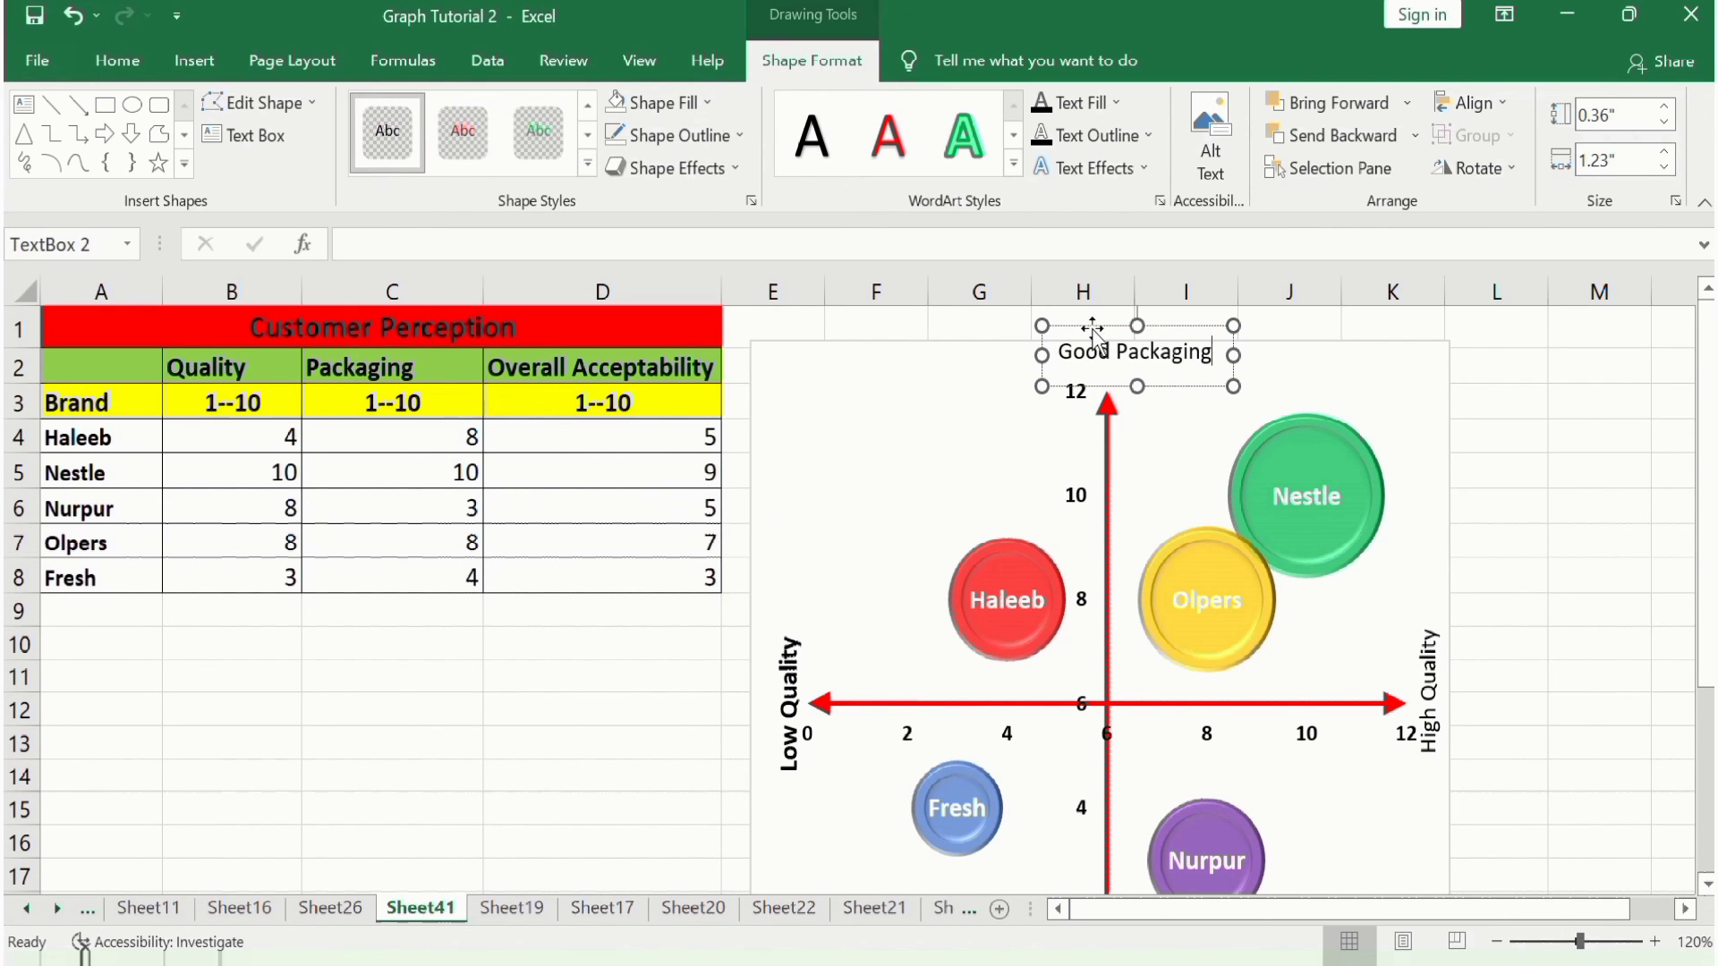
{"action": "left_click_drag", "start_coordinate": [1093, 329], "coordinate": [1066, 337]}
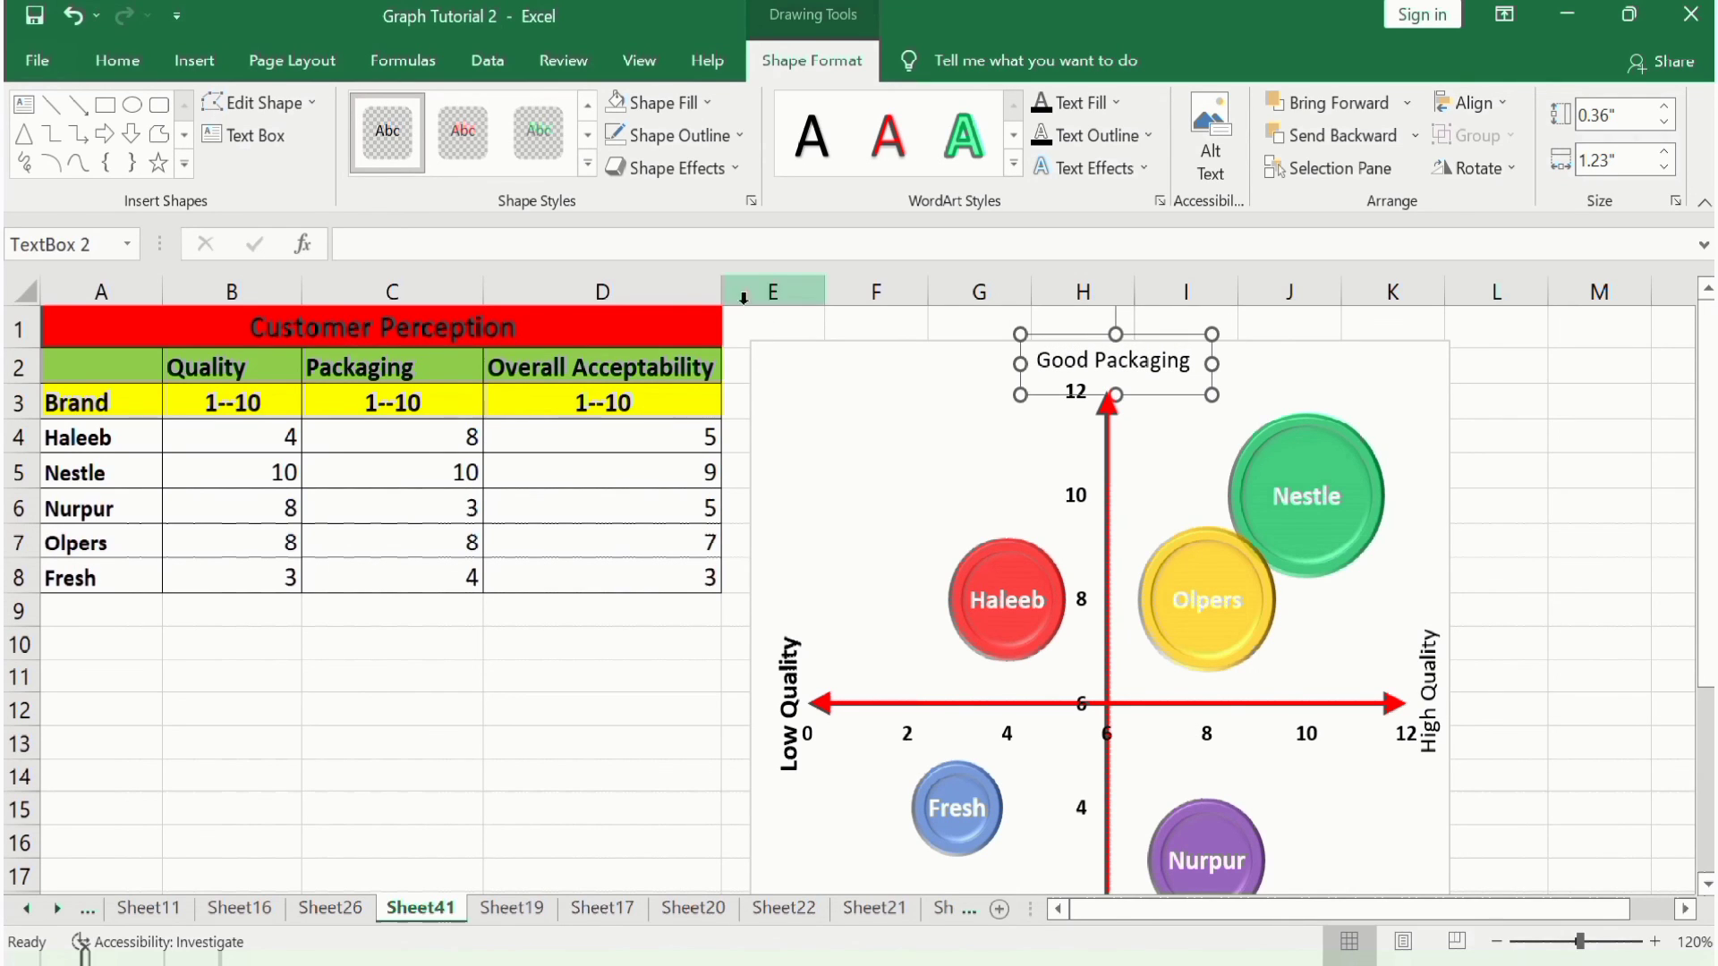
Make the "Good Packaging" text bold and 12 pt
{"action": "left_click", "coordinate": [116, 61]}
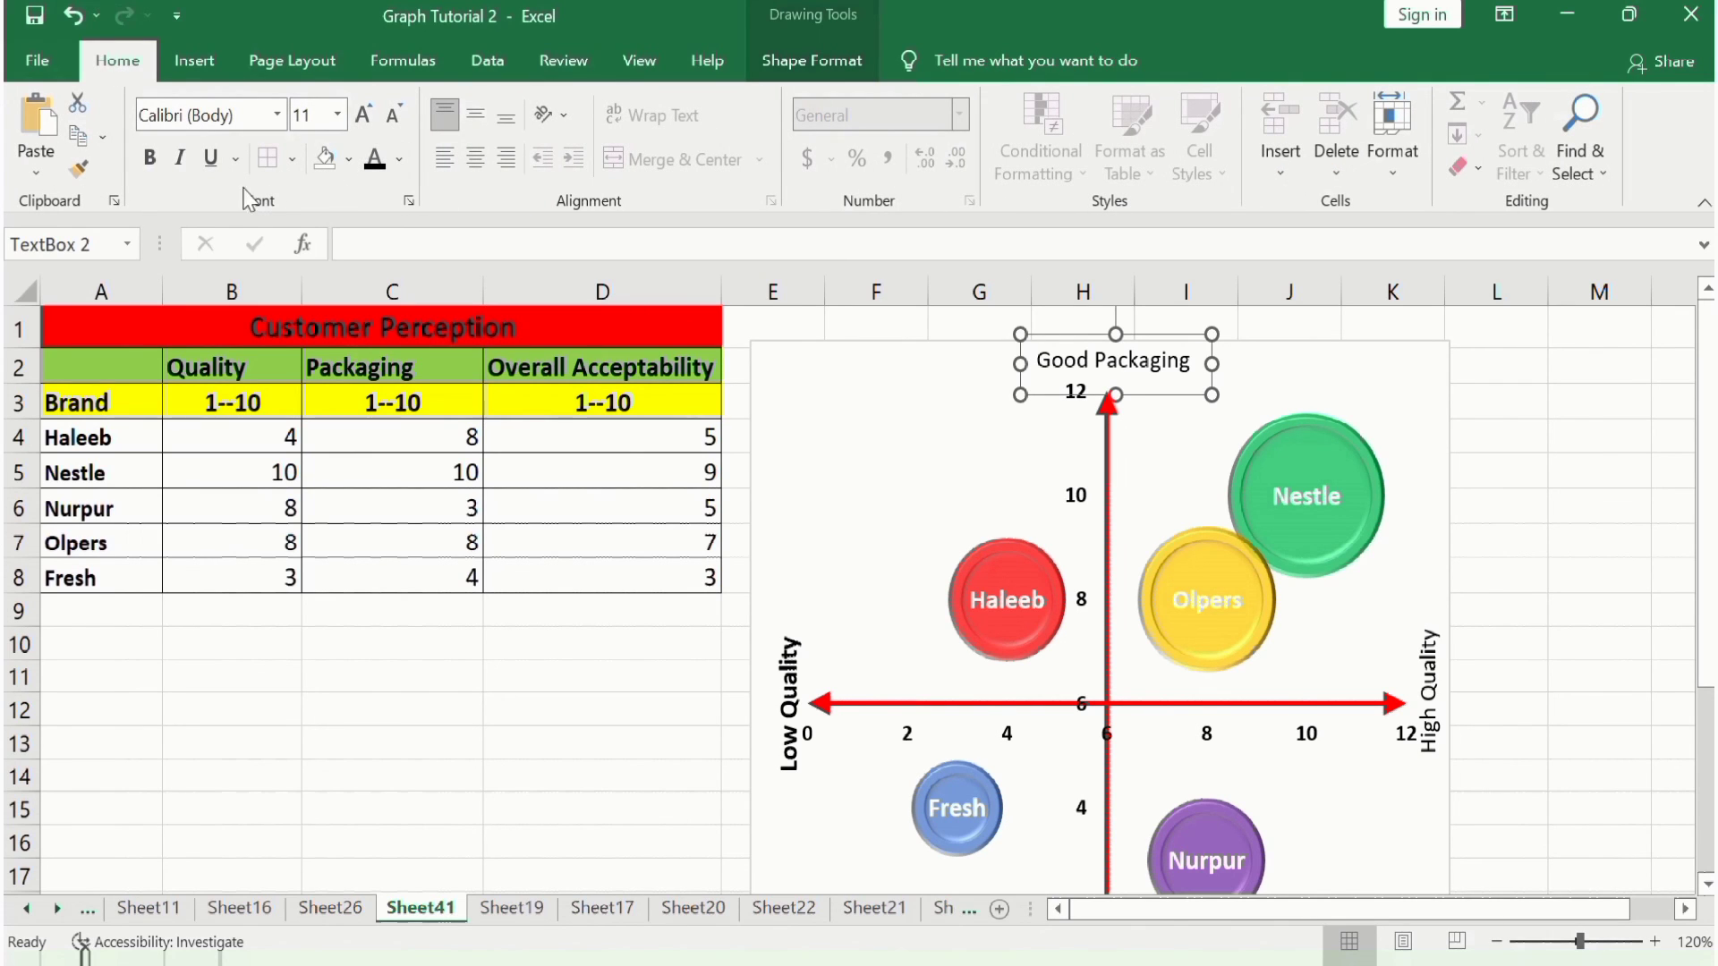
{"action": "left_click", "coordinate": [149, 158]}
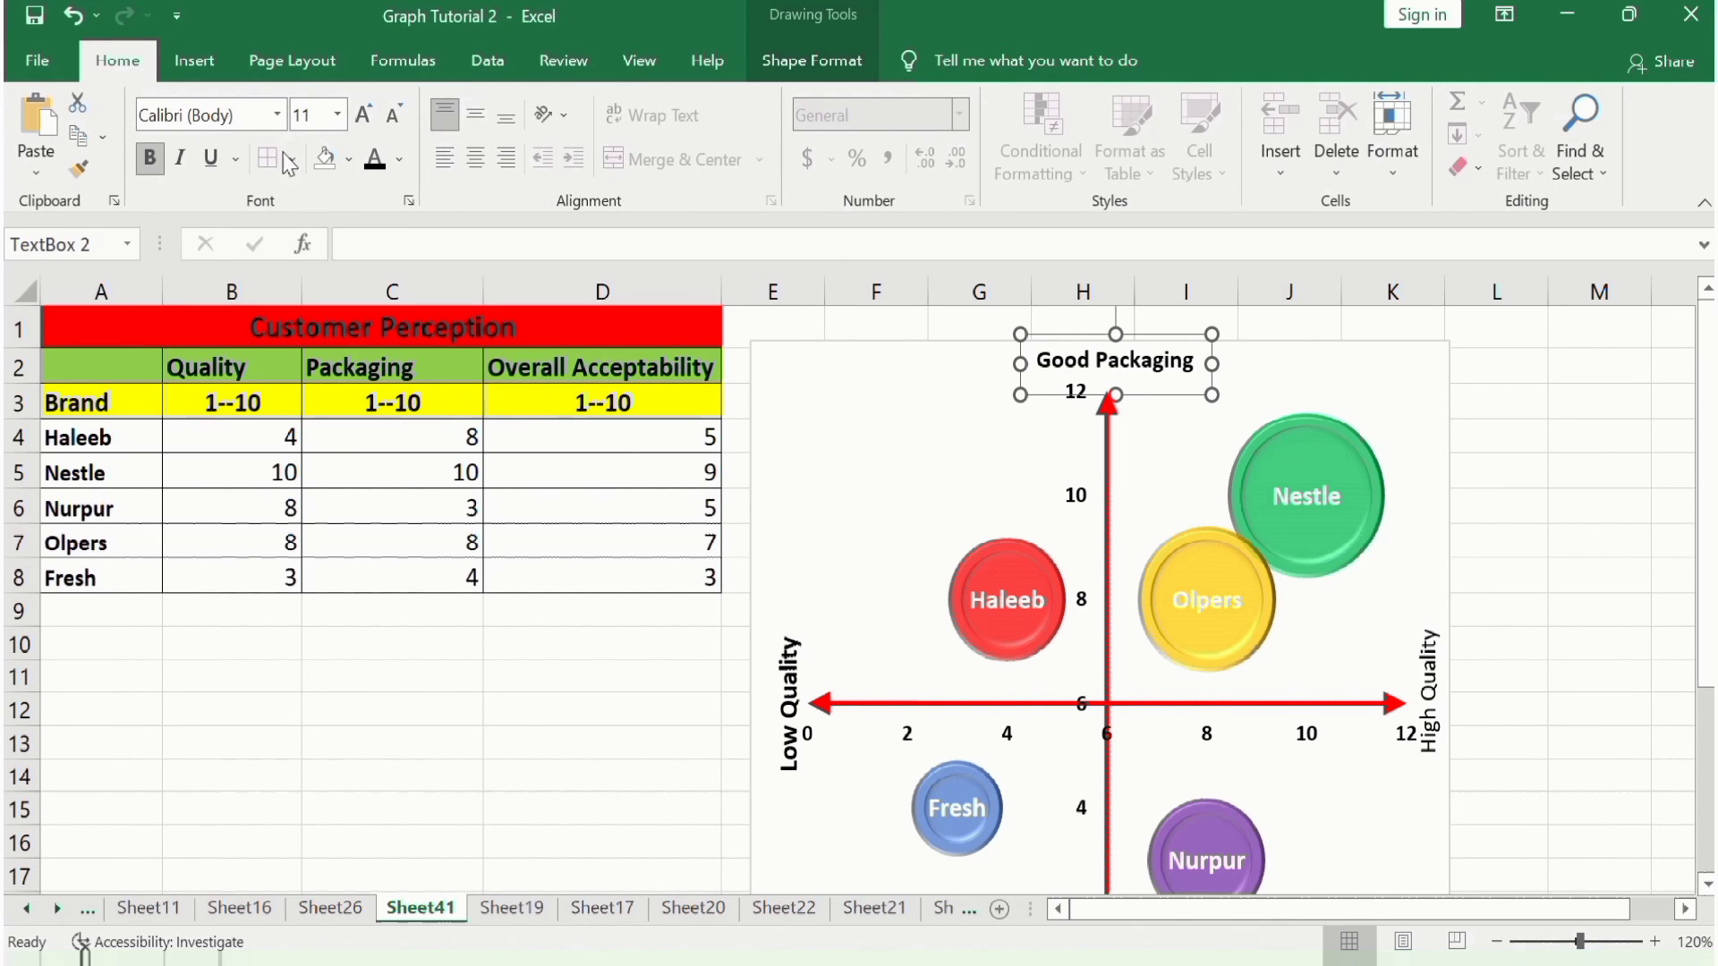
{"action": "left_click", "coordinate": [338, 125]}
{"action": "left_click", "coordinate": [314, 293]}
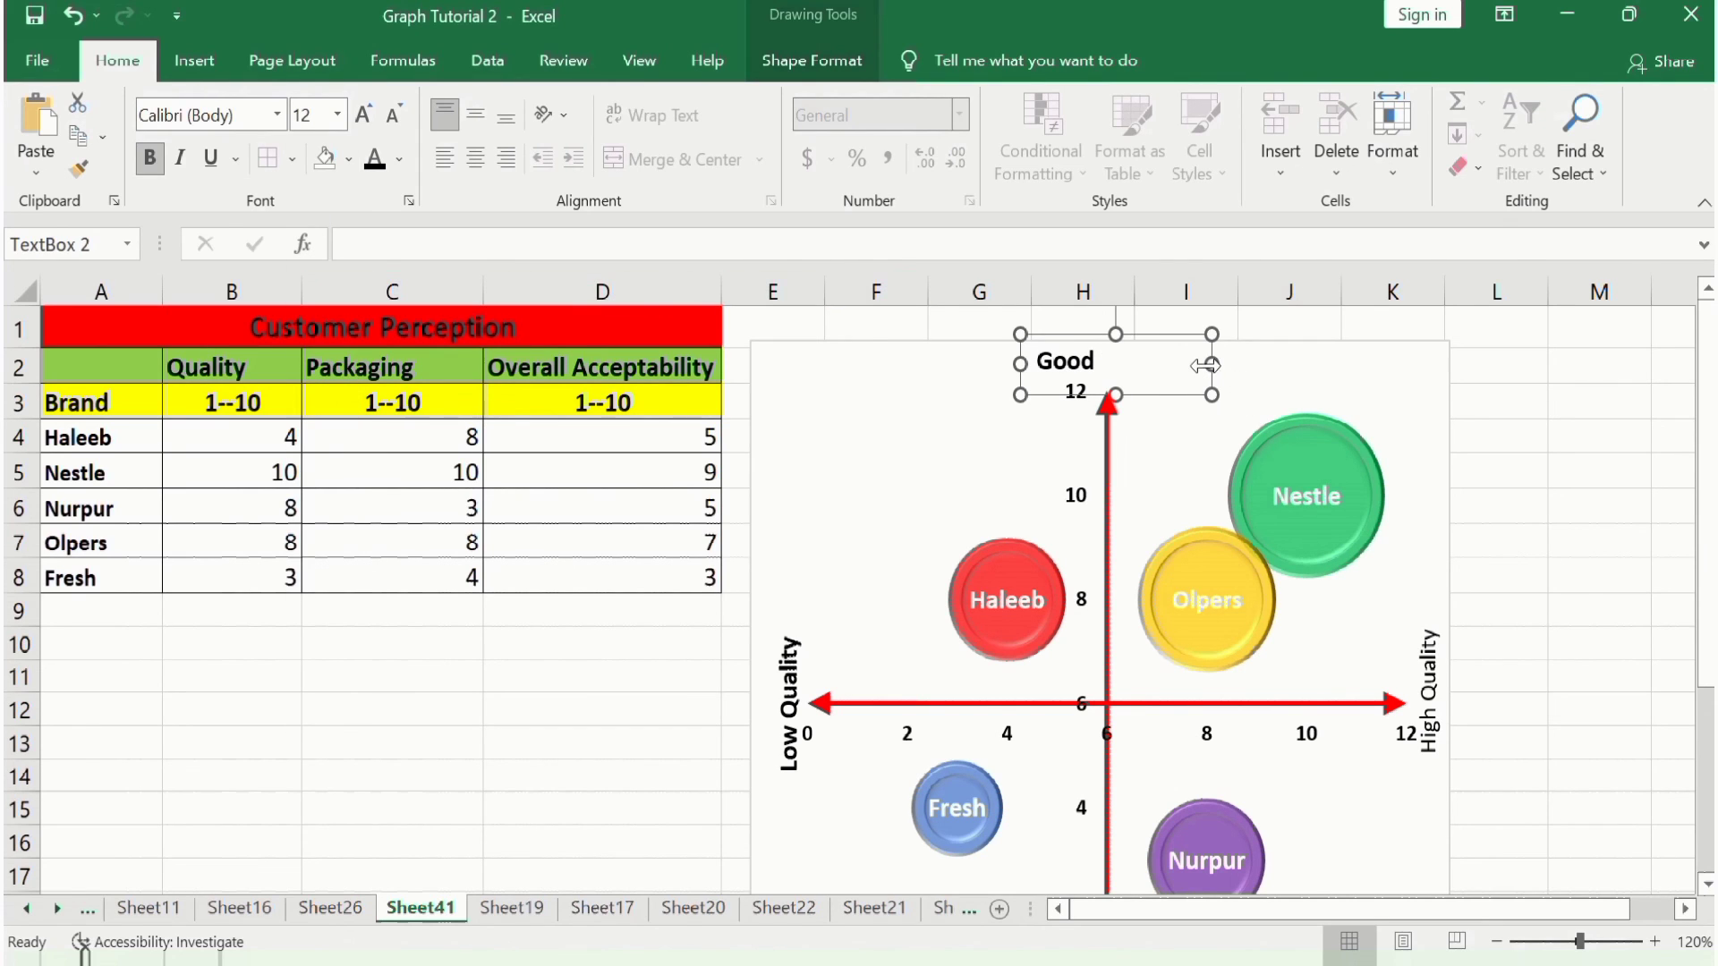
Widen the "Good Packaging" text box so its text fits on one line, and nudge it slightly down toward the axis arrow
{"action": "left_click_drag", "start_coordinate": [1212, 364], "coordinate": [1215, 364]}
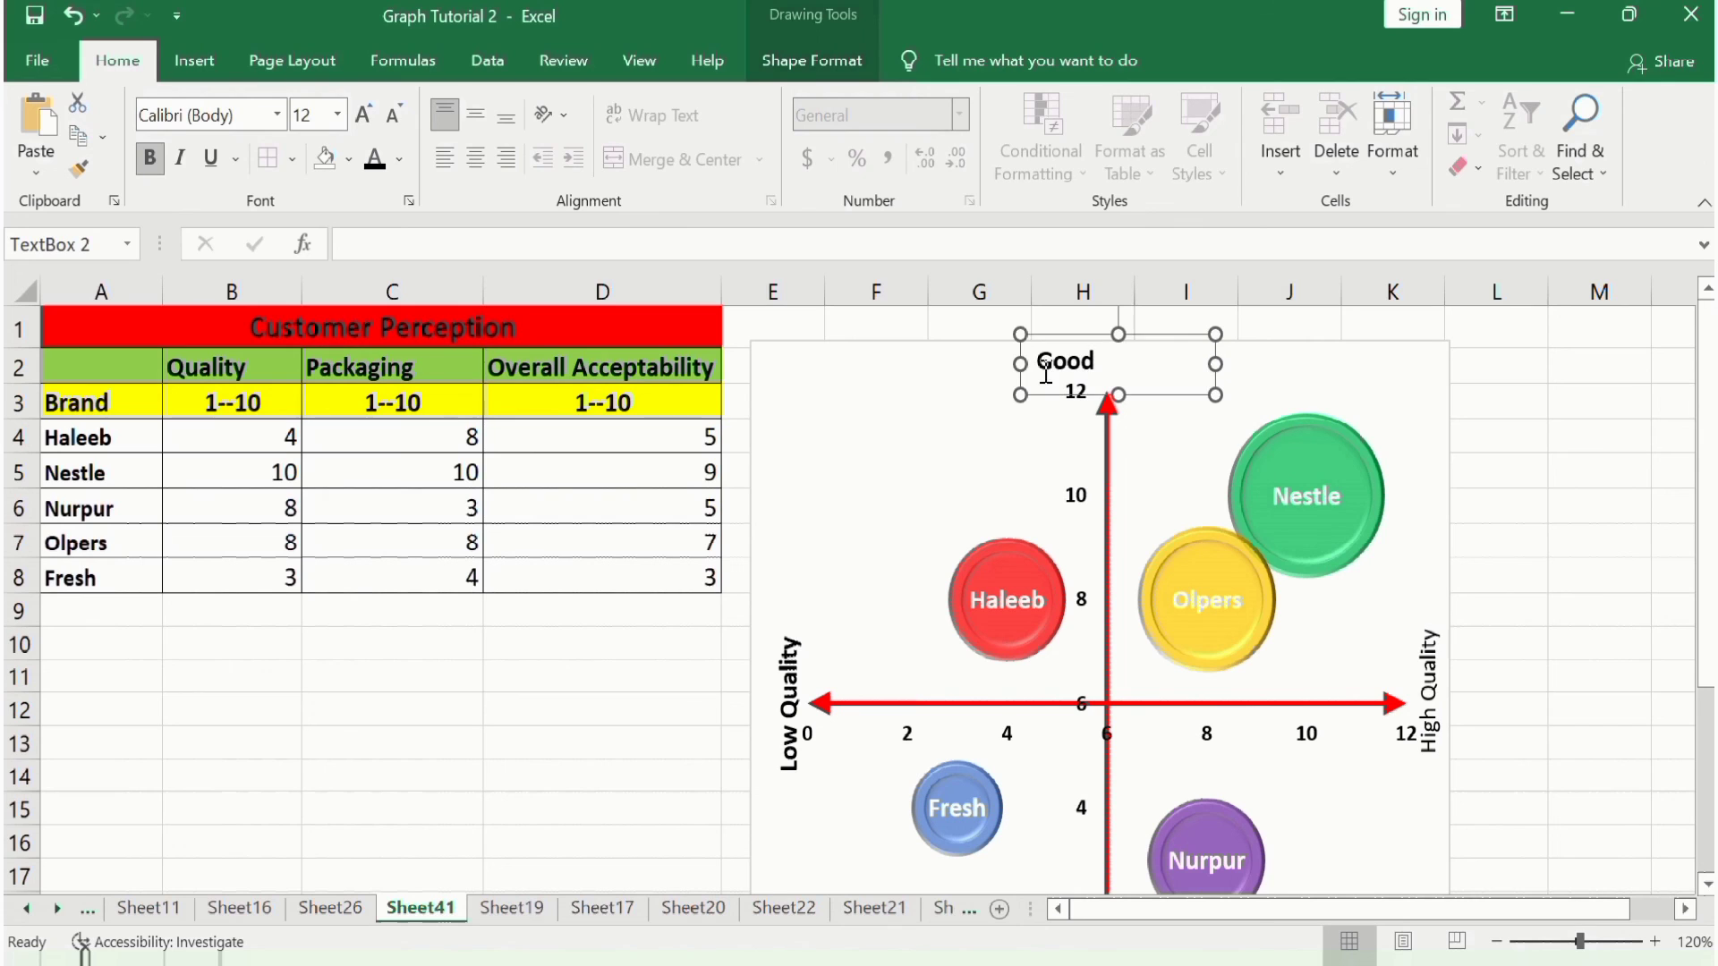
{"action": "left_click_drag", "start_coordinate": [1020, 364], "coordinate": [1005, 364]}
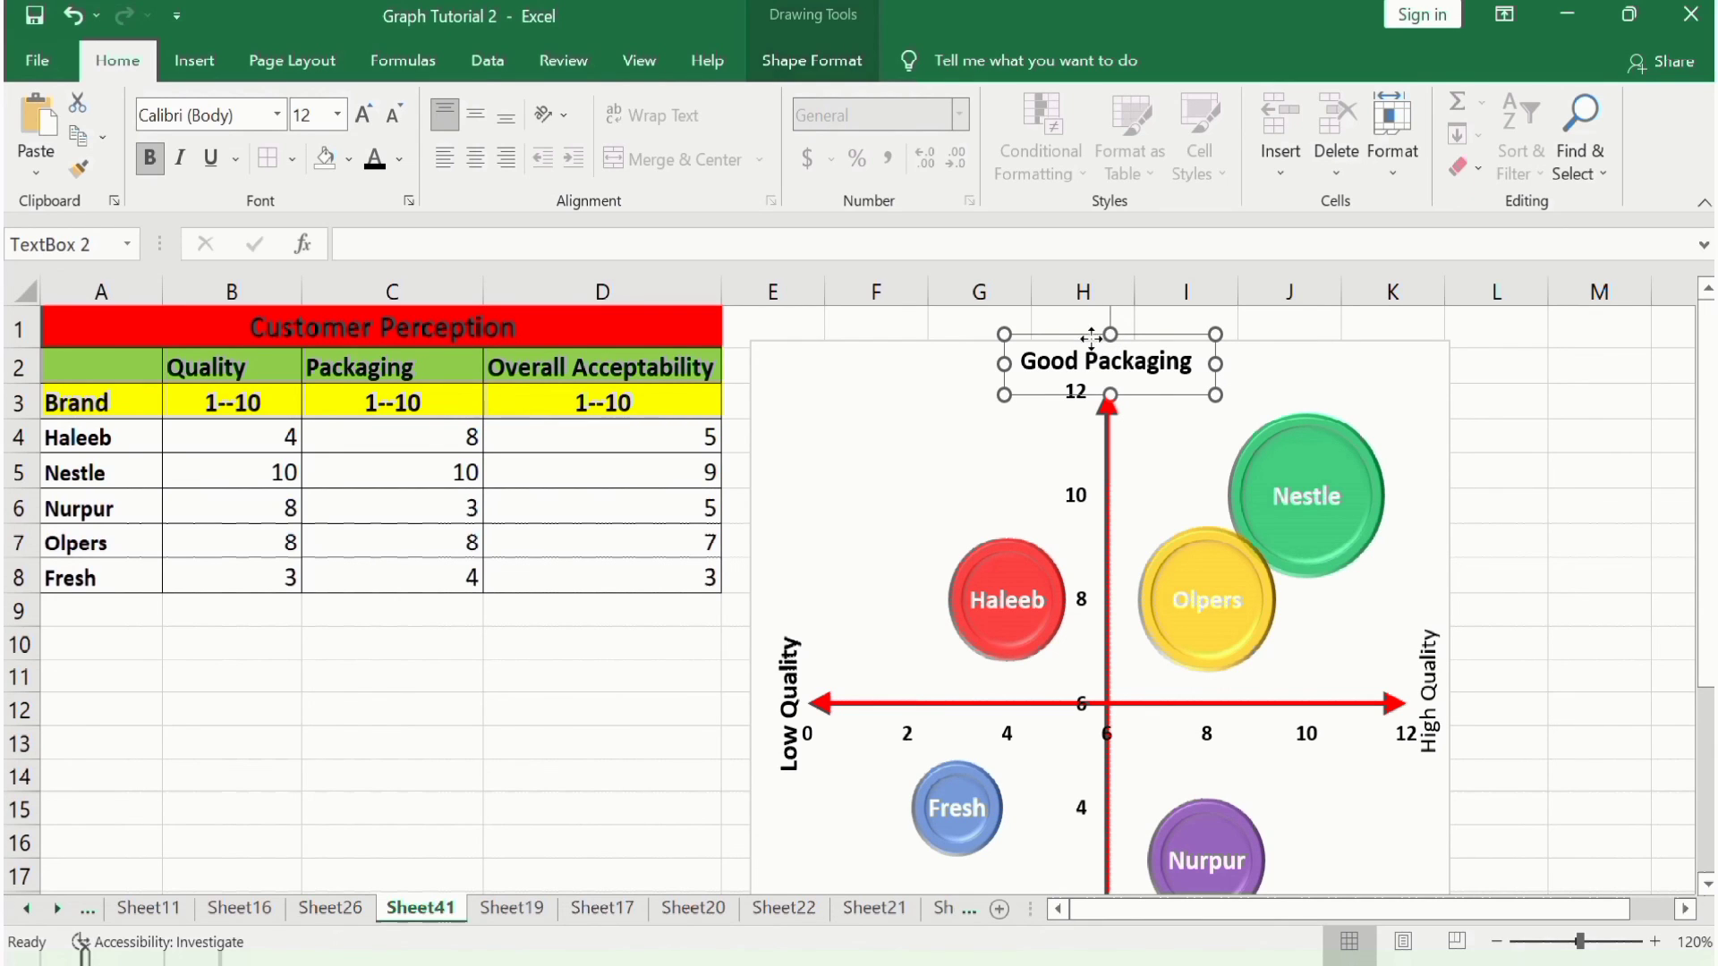
{"action": "left_click_drag", "start_coordinate": [1091, 339], "coordinate": [1092, 343]}
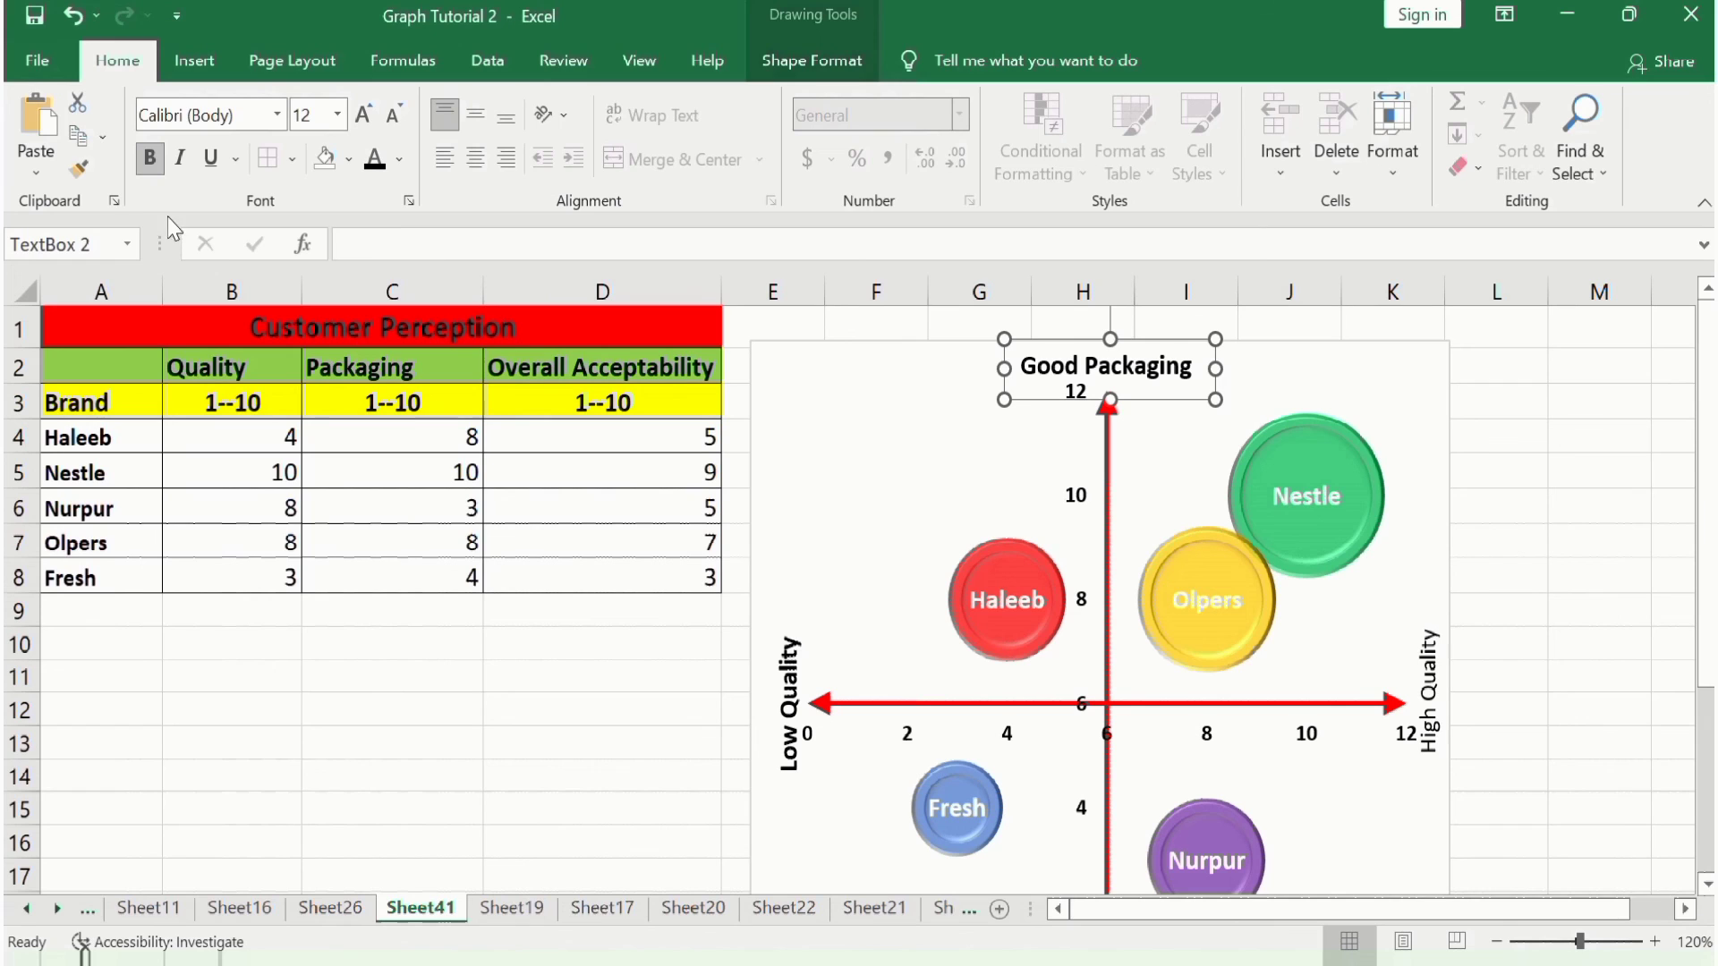
Copy the "Good Packaging" text box's formatting to the "High Quality" text box with Format Painter
{"action": "left_click", "coordinate": [75, 167]}
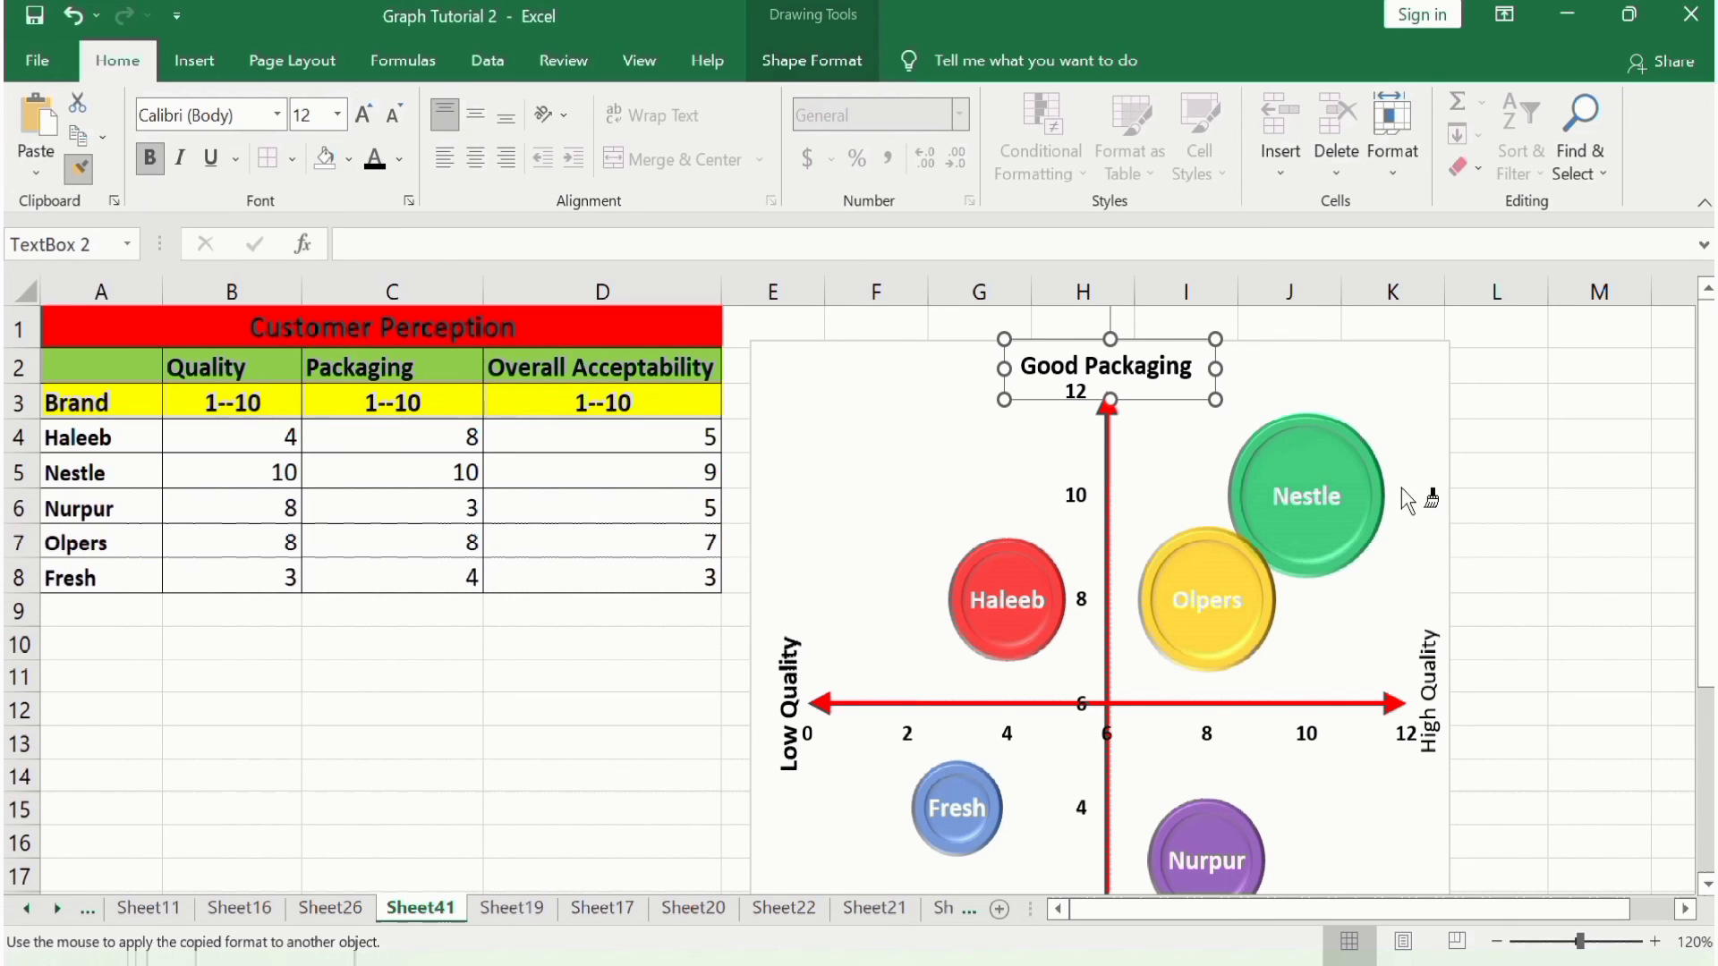
{"action": "left_click", "coordinate": [1430, 645]}
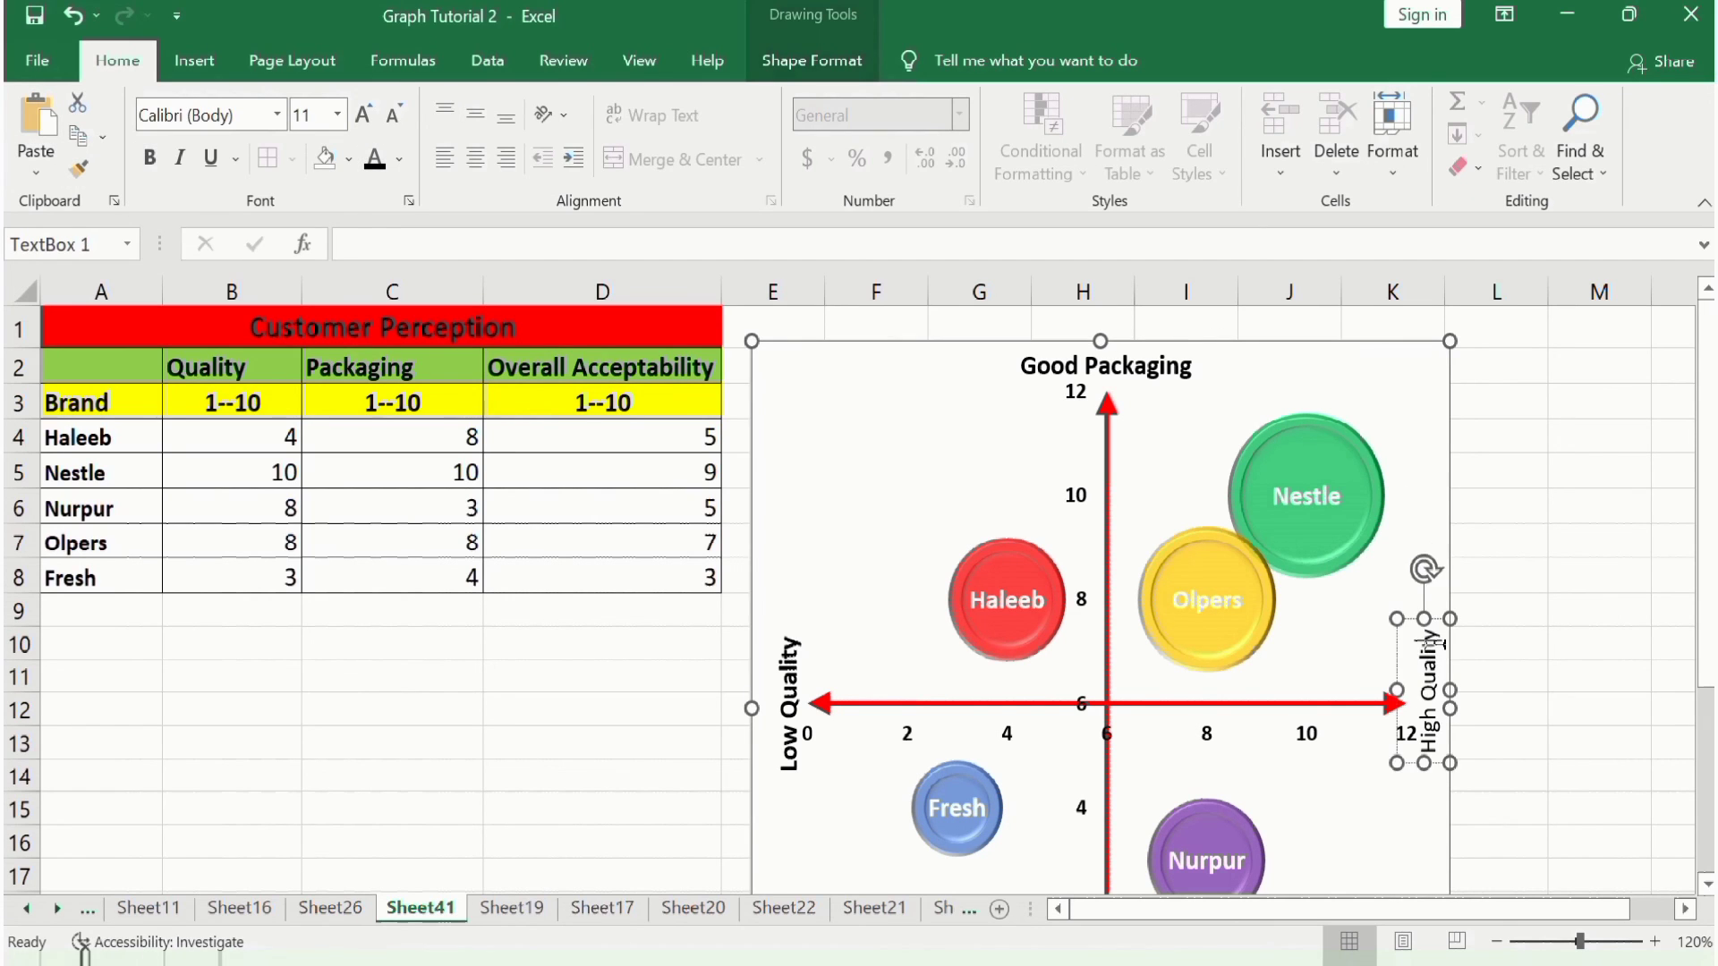